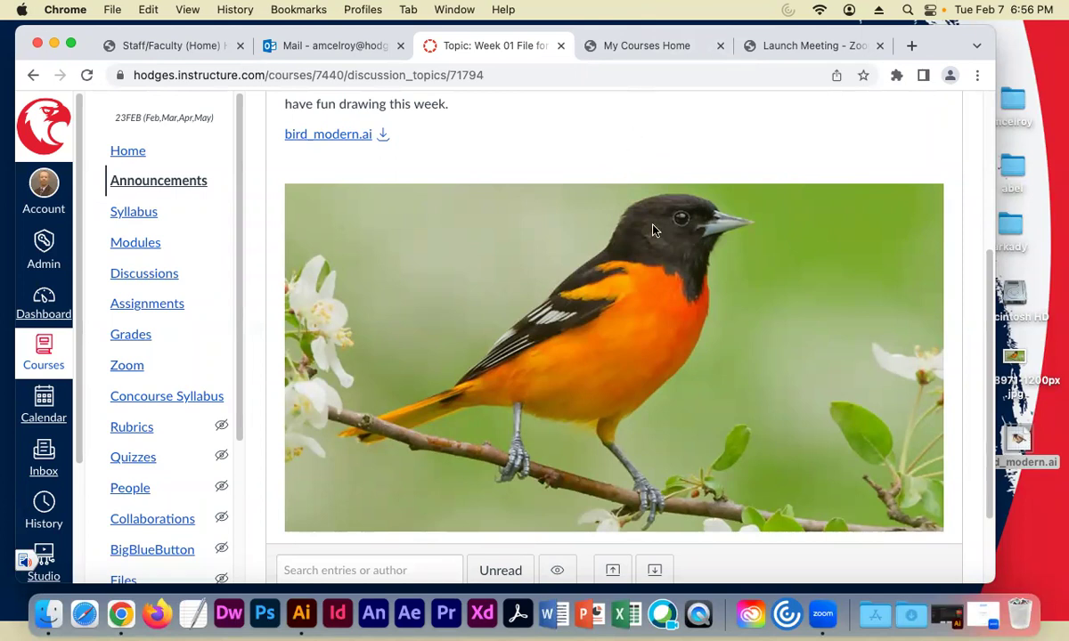
Switch to Illustrator and create a new document 8 in wide and 8 in high
left_click(55, 42)
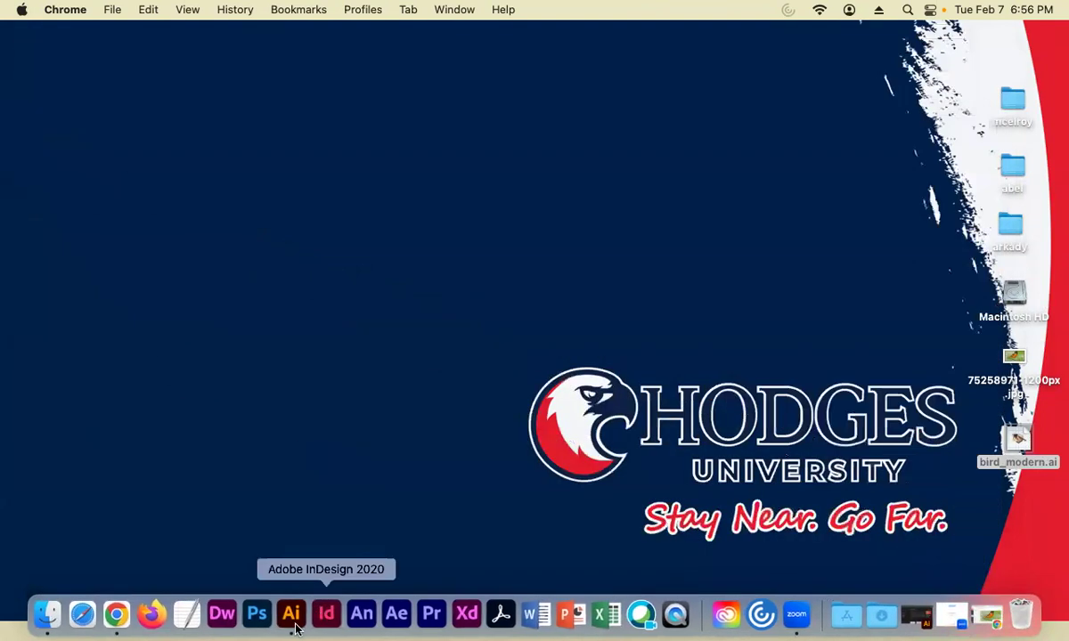
left_click(295, 626)
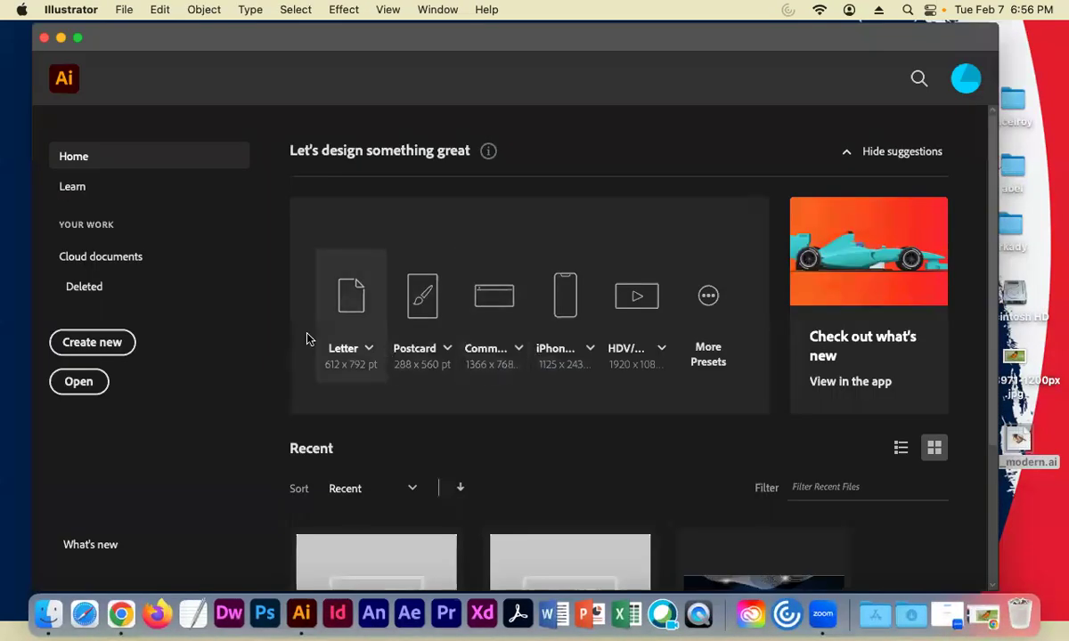
left_click(112, 338)
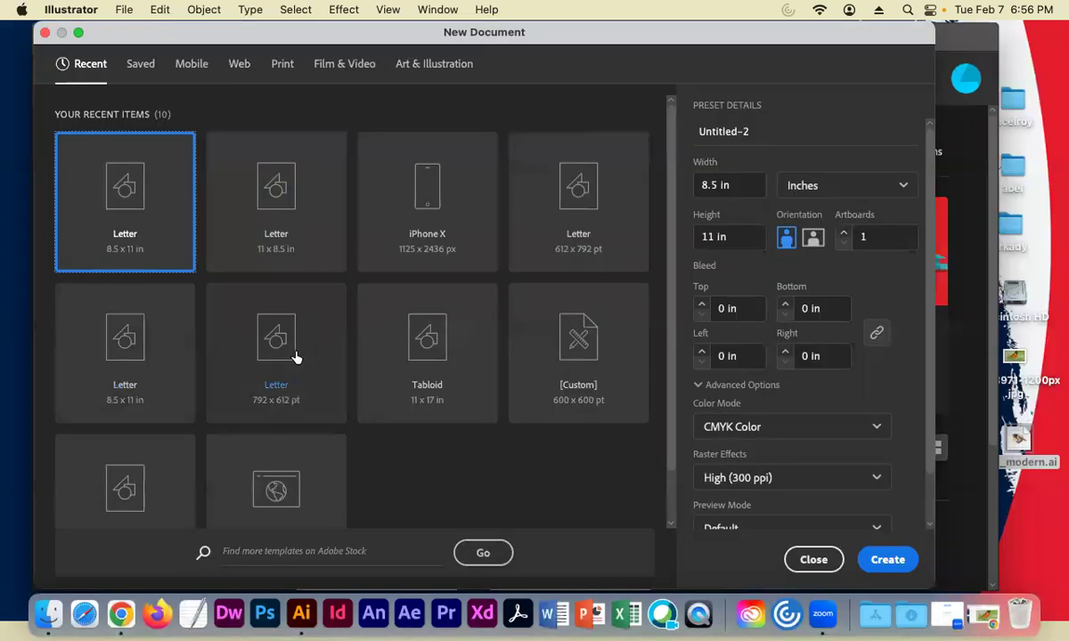
left_click(717, 189)
key("BackSpace")
key("BackSpace")
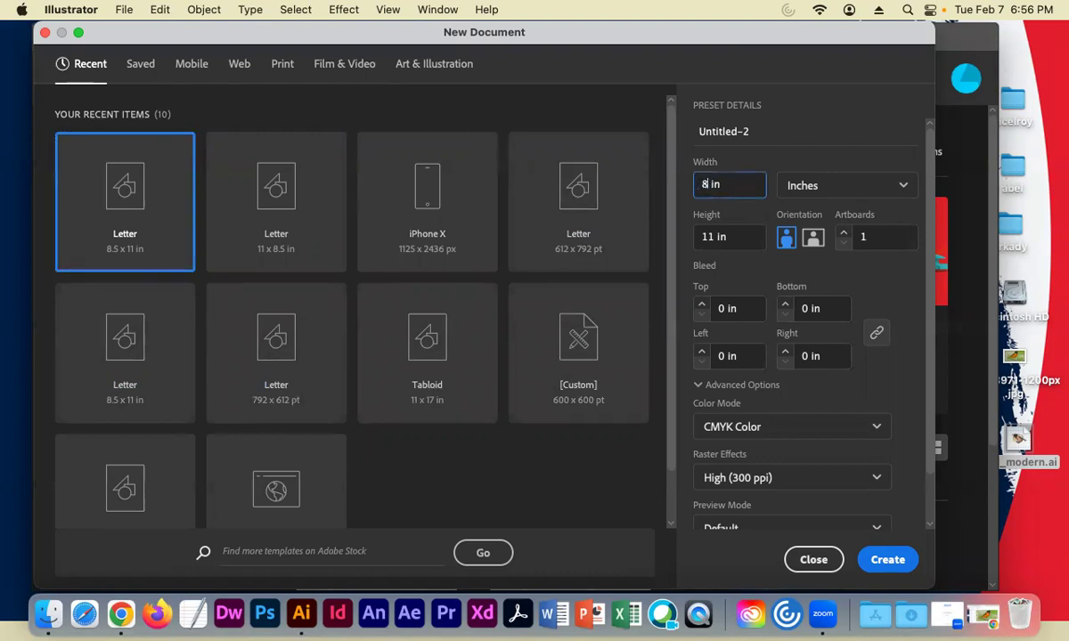
key("Tab")
type("8")
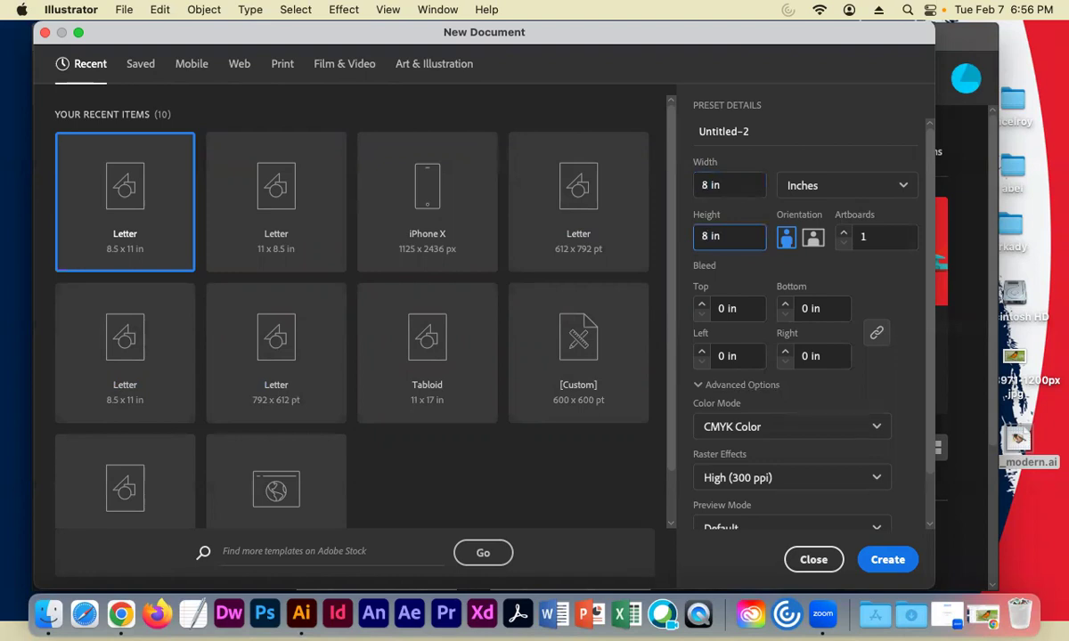
scroll(763, 306, "down", 2)
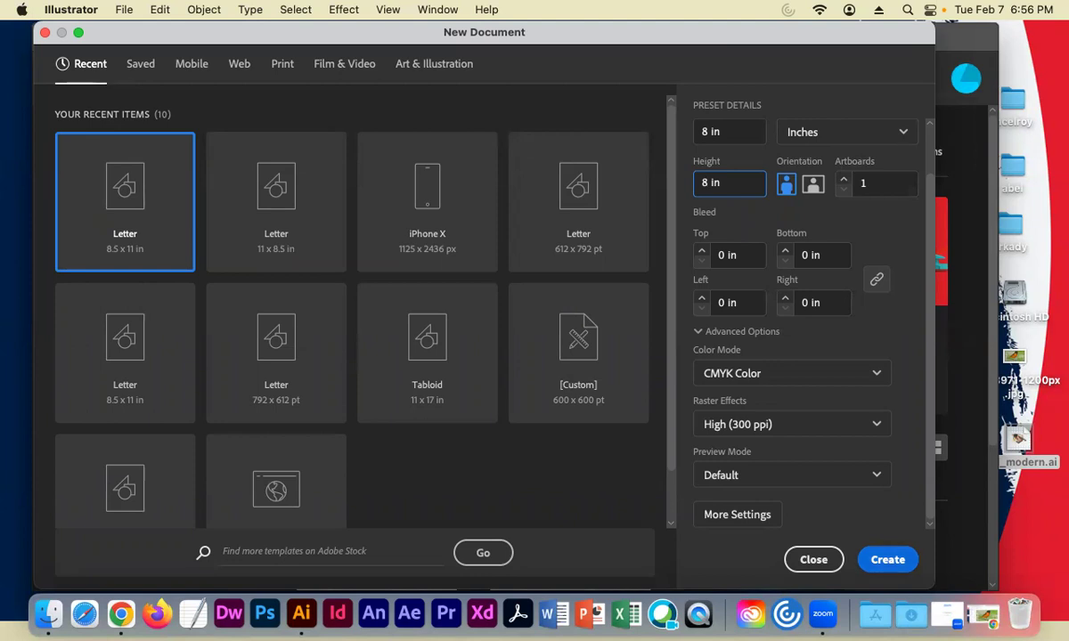
key("Return")
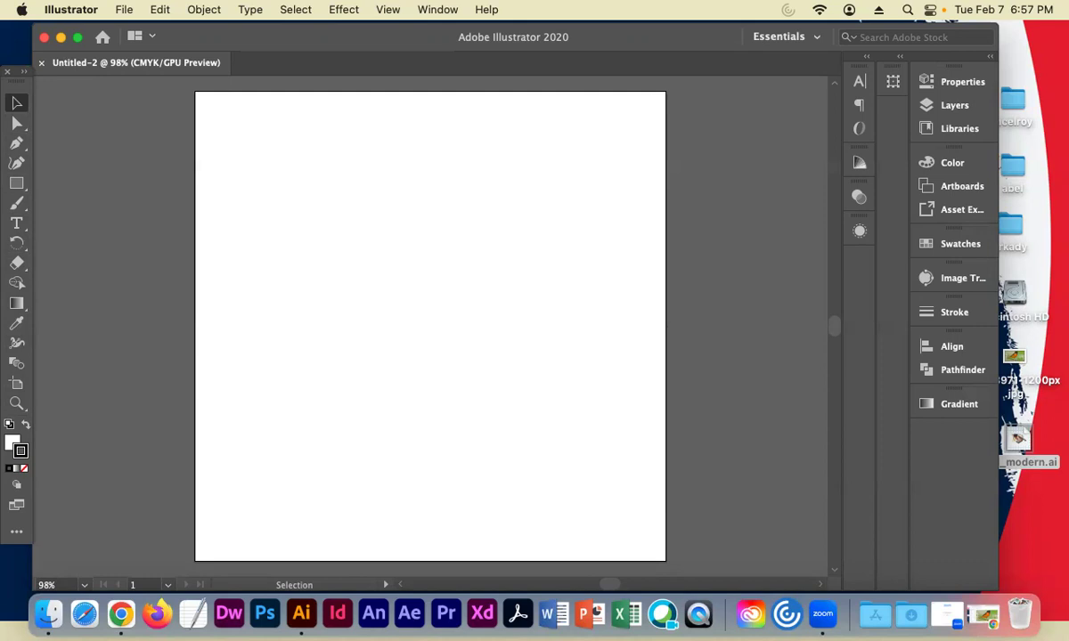
Look through the list of available panels and briefly show the Gradient panel
left_click(952, 162)
left_click(437, 10)
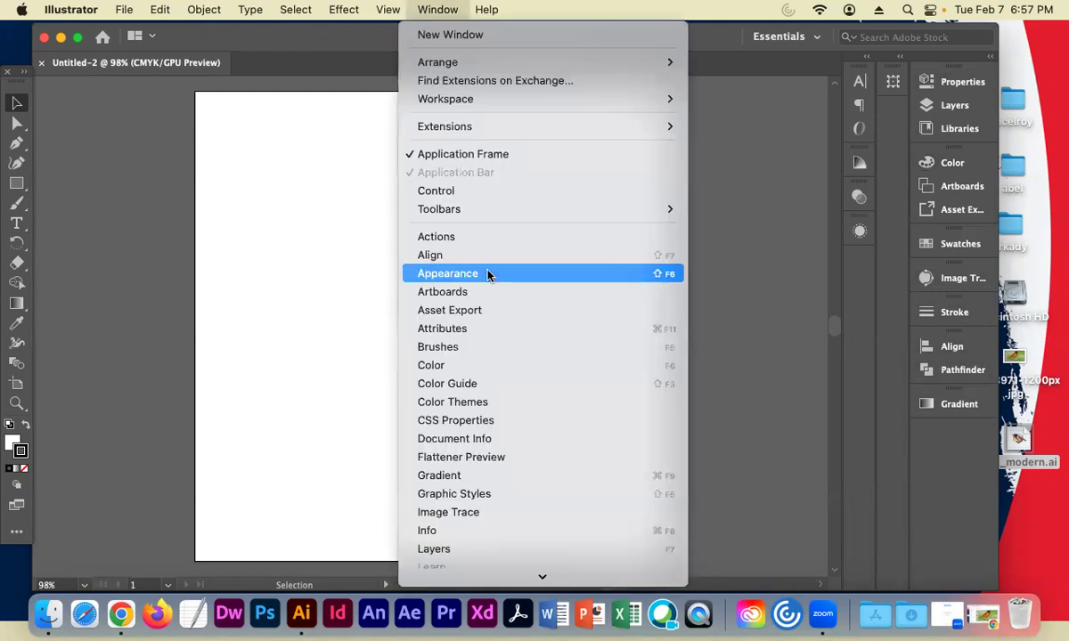
scroll(503, 320, "down", 10)
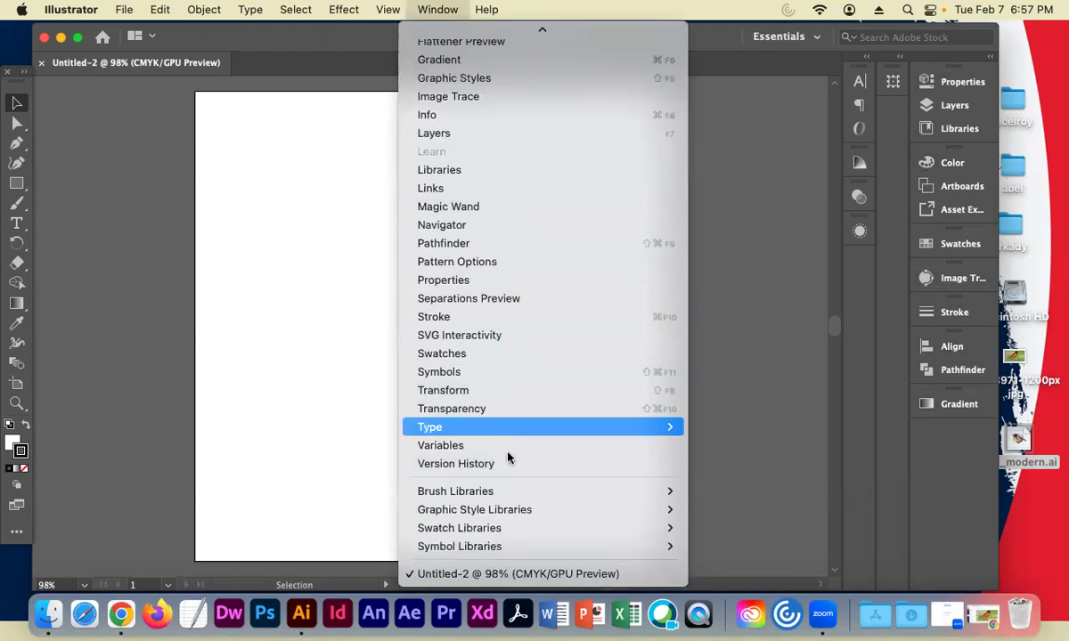
scroll(489, 161, "up", 10)
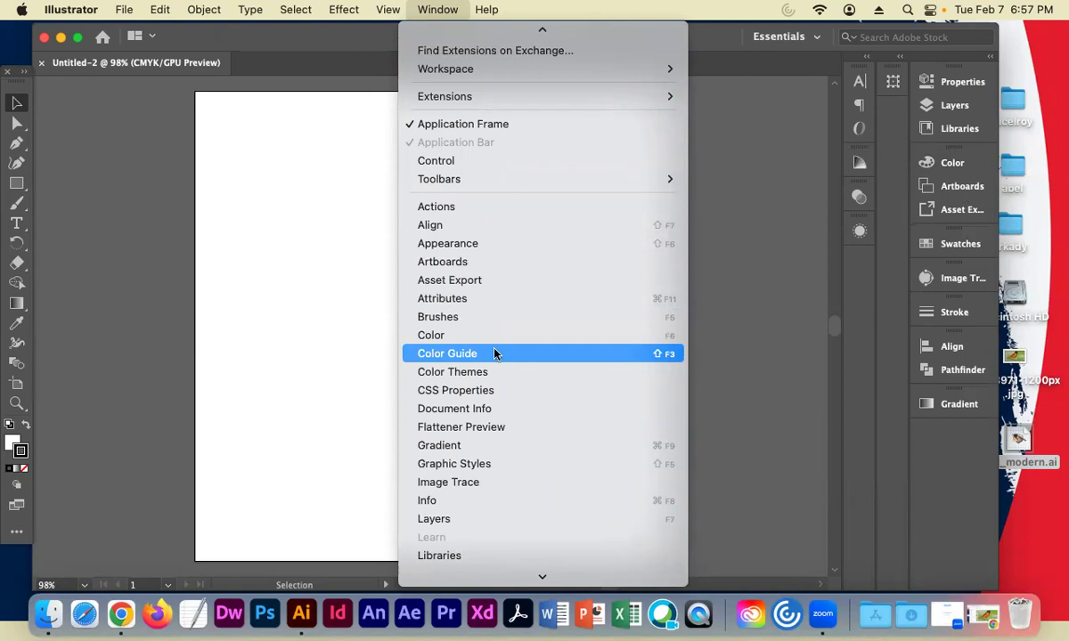
scroll(519, 357, "down", 2)
scroll(518, 354, "down", 3)
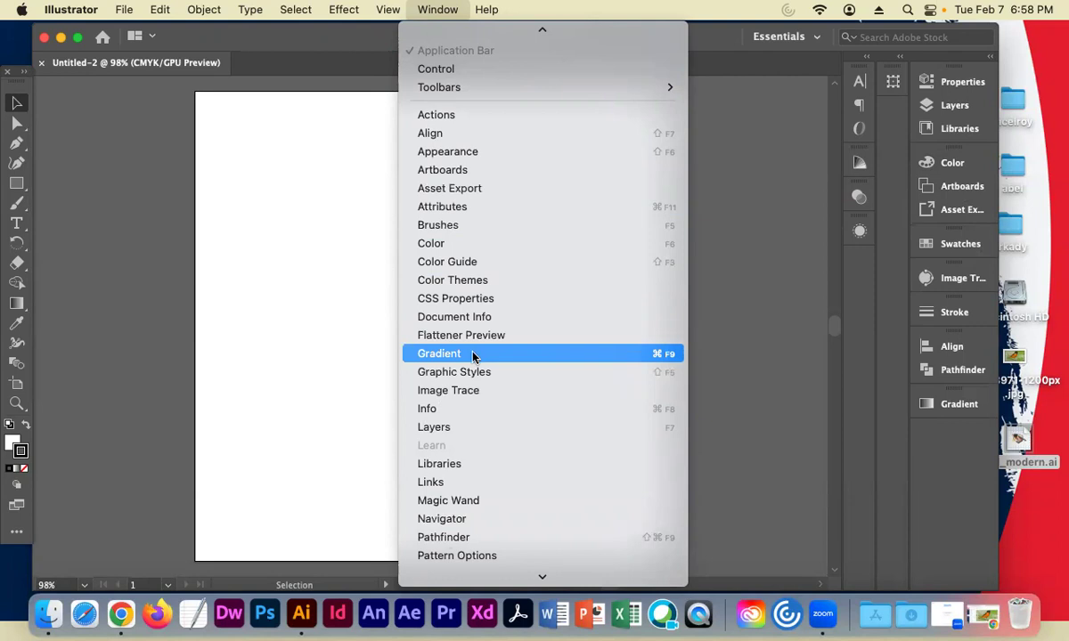
left_click(511, 355)
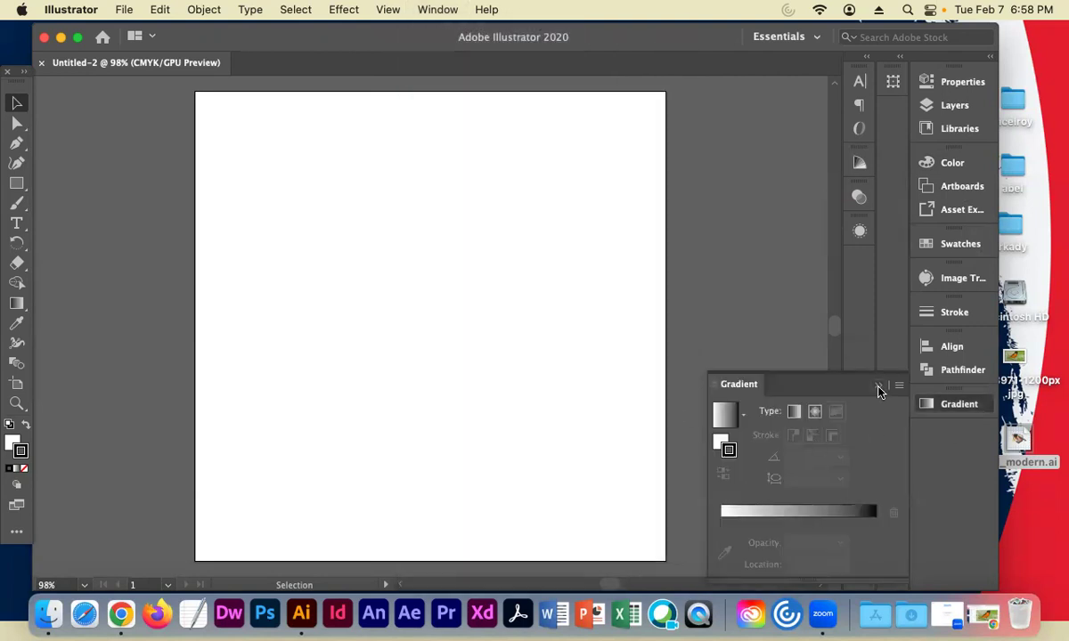
left_click(879, 390)
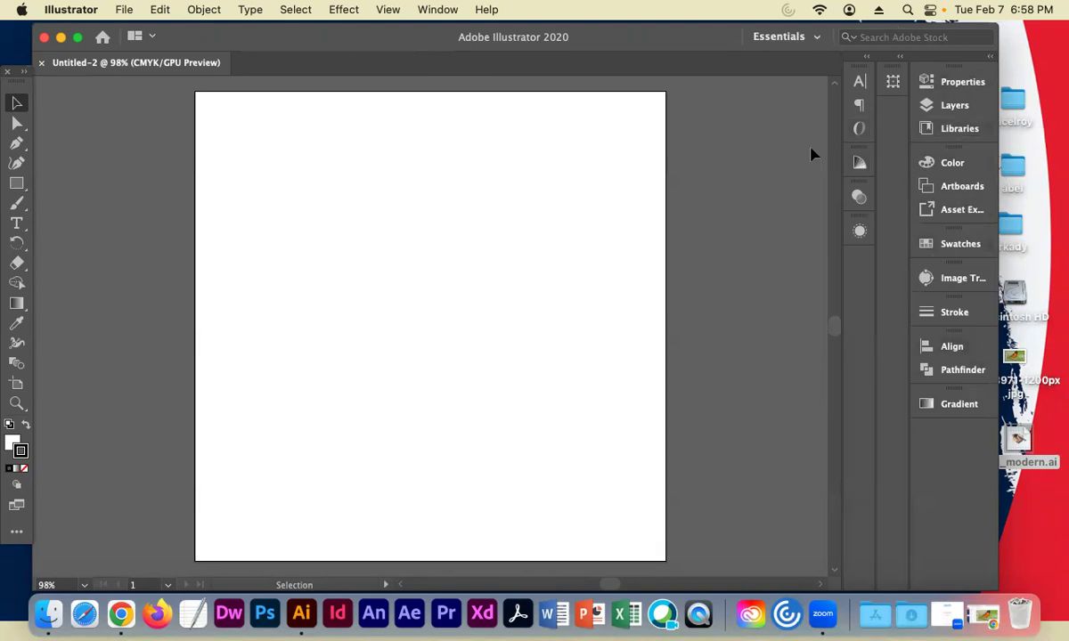
left_click(801, 36)
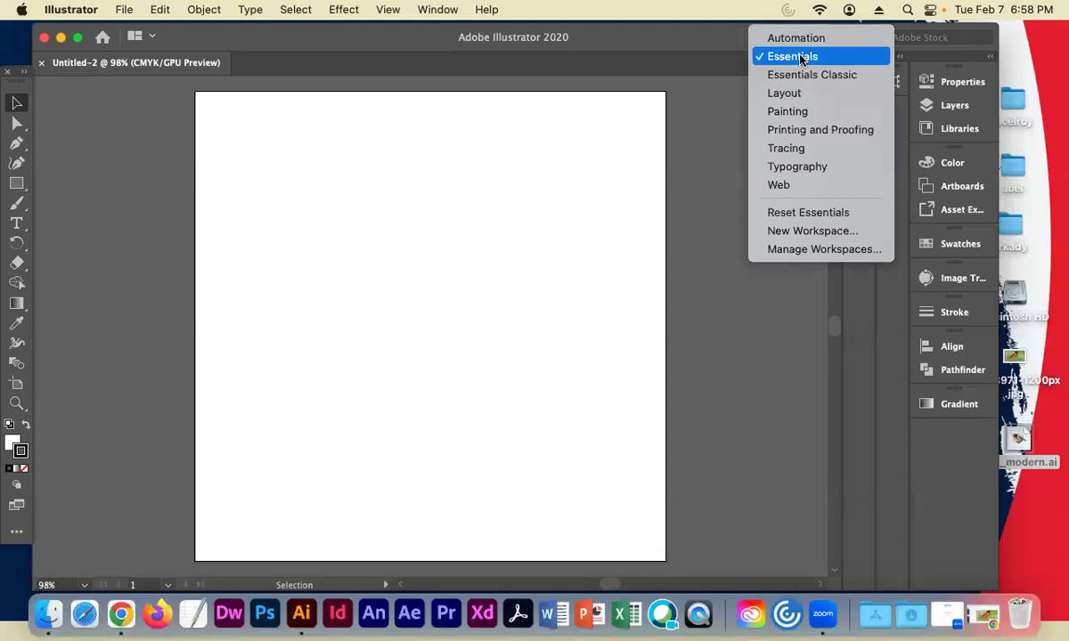
left_click(663, 132)
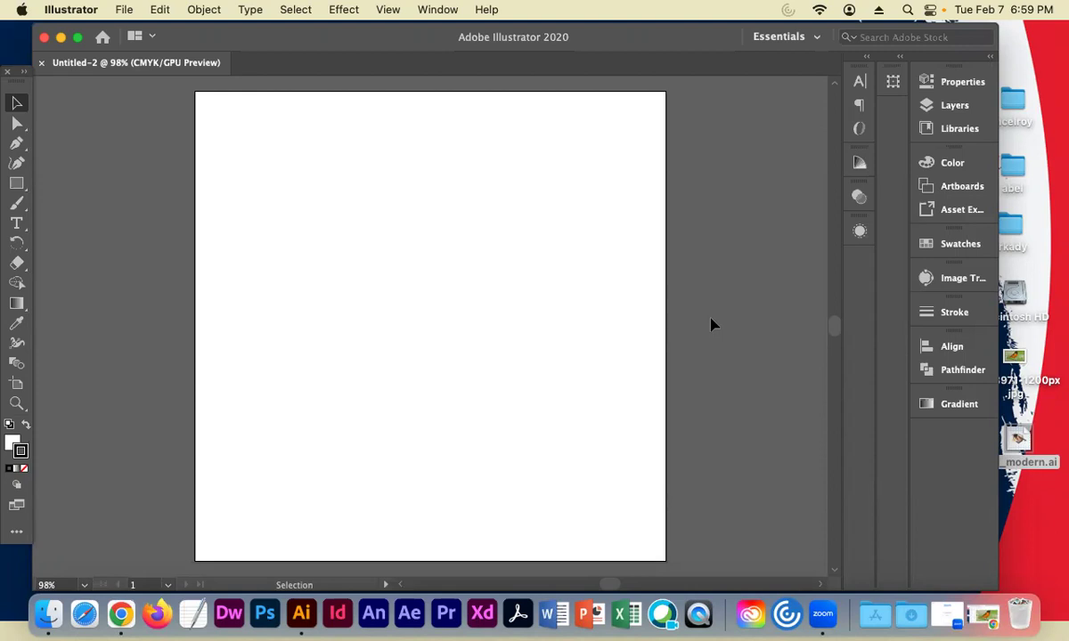
left_click(331, 11)
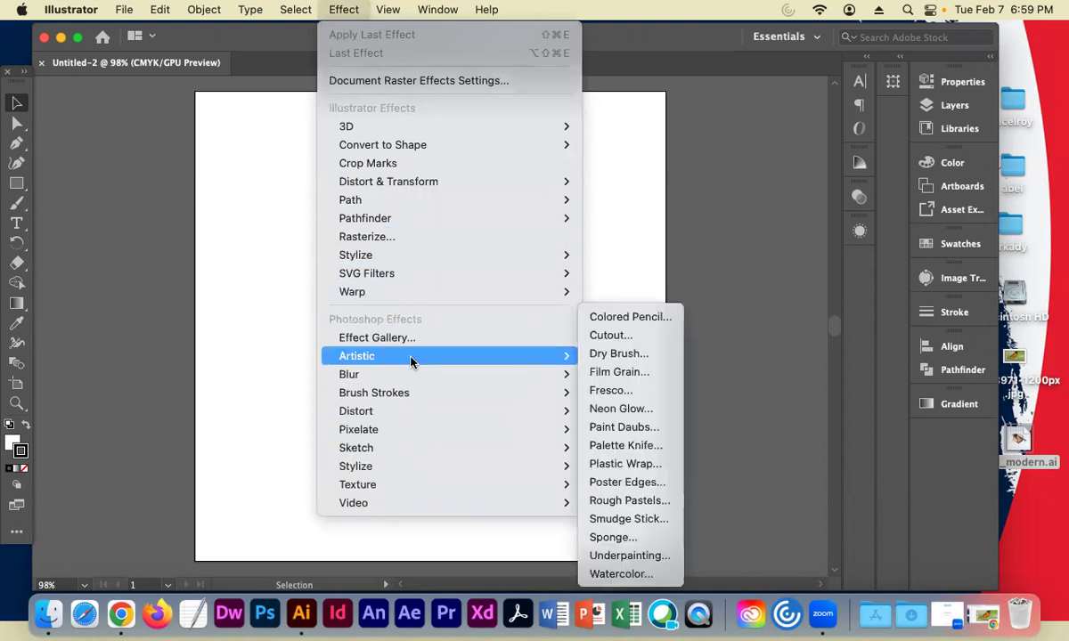
mouse_move(413, 375)
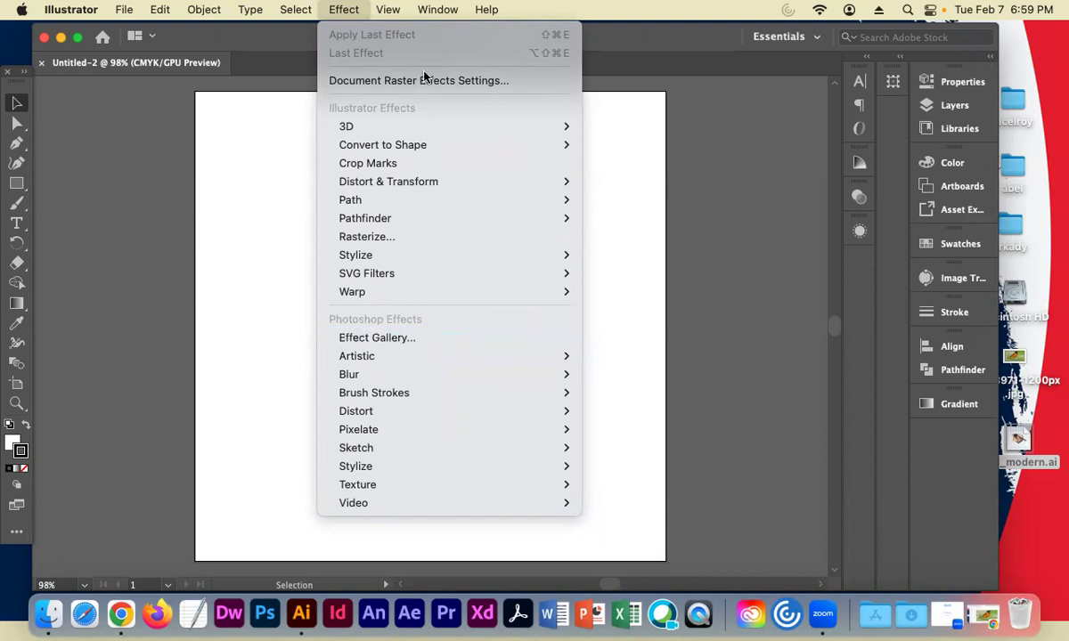
left_click(326, 12)
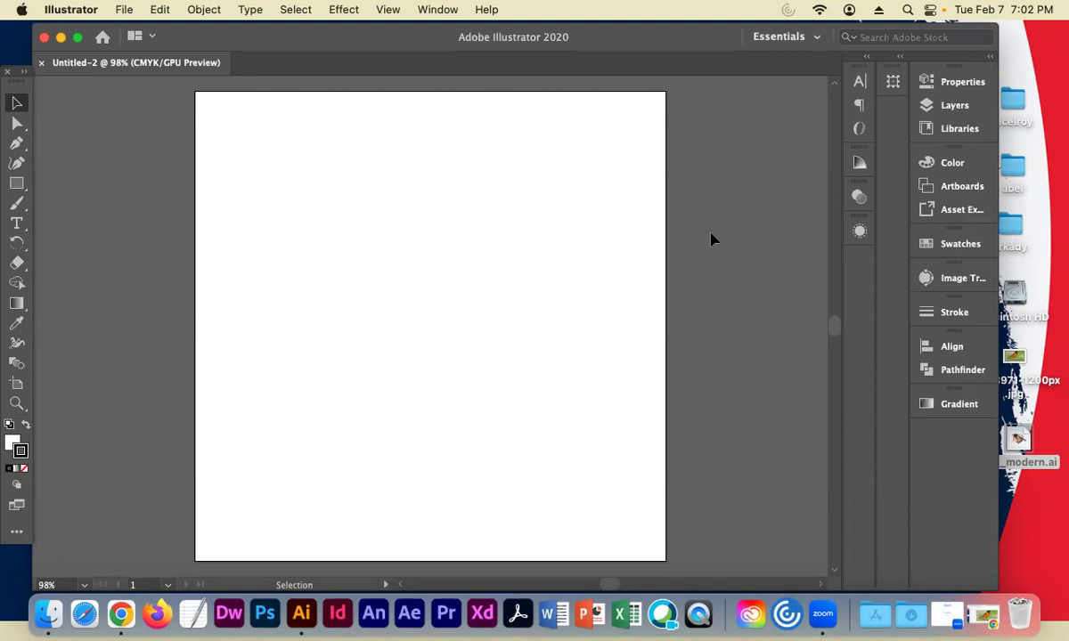
left_click(948, 105)
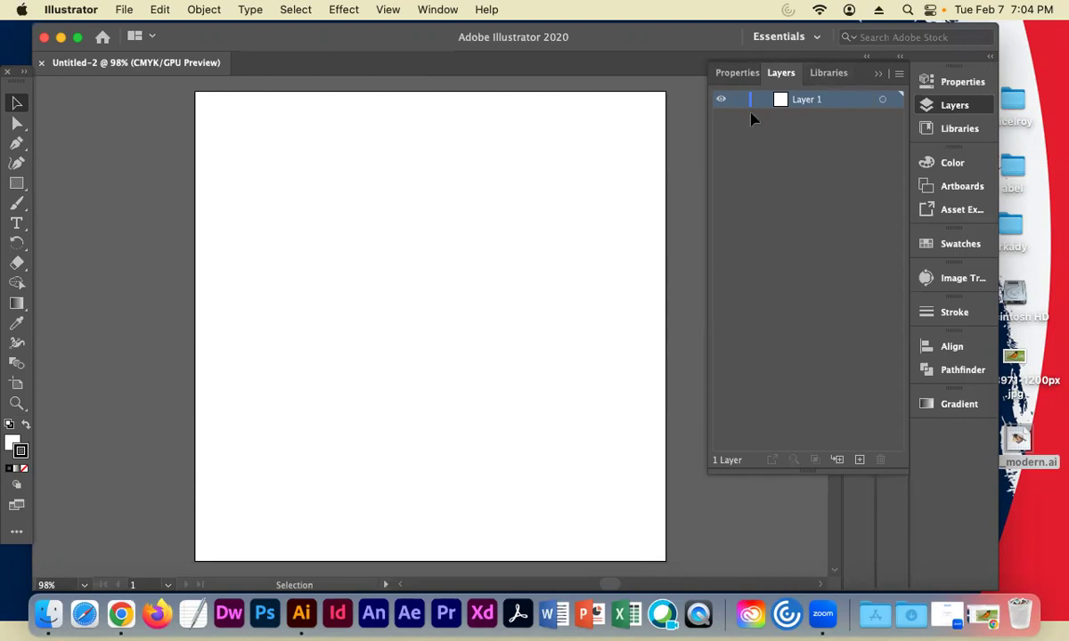
left_click(114, 10)
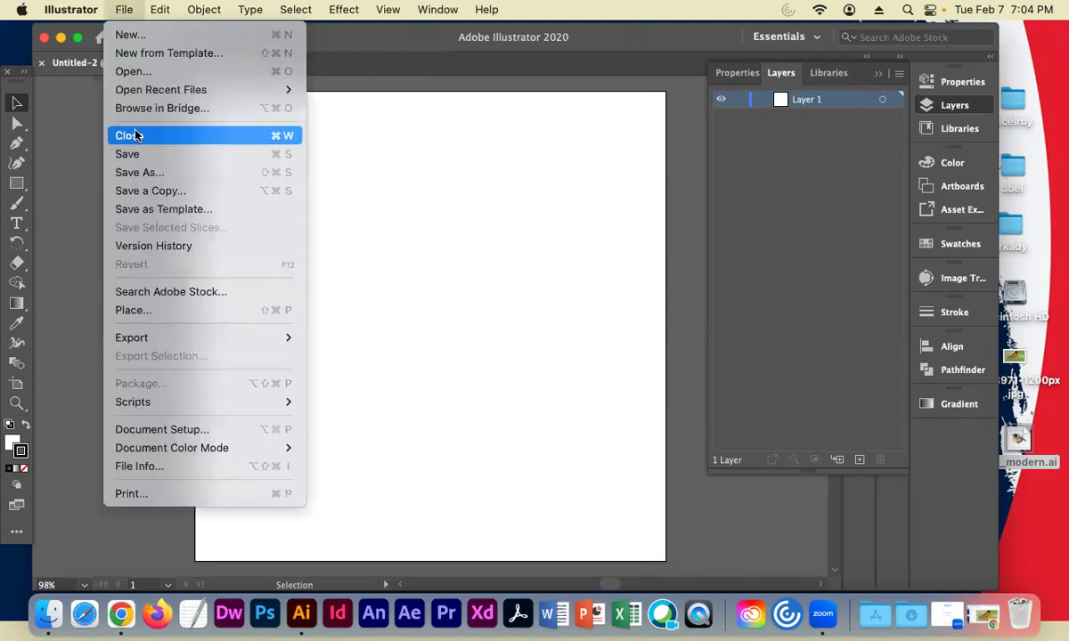
left_click(134, 310)
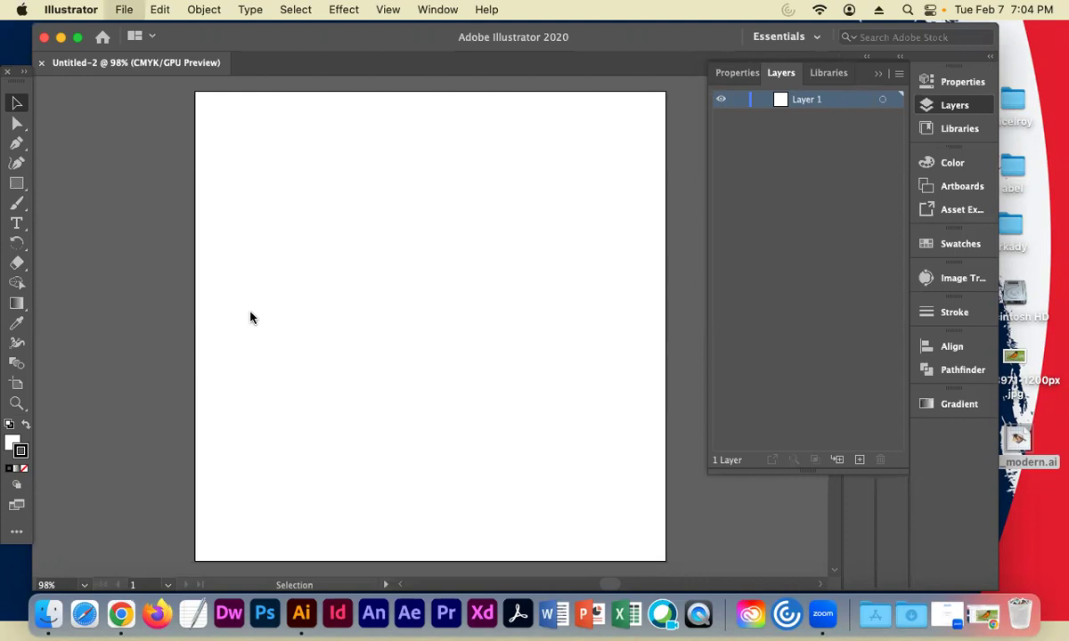
left_click(368, 178)
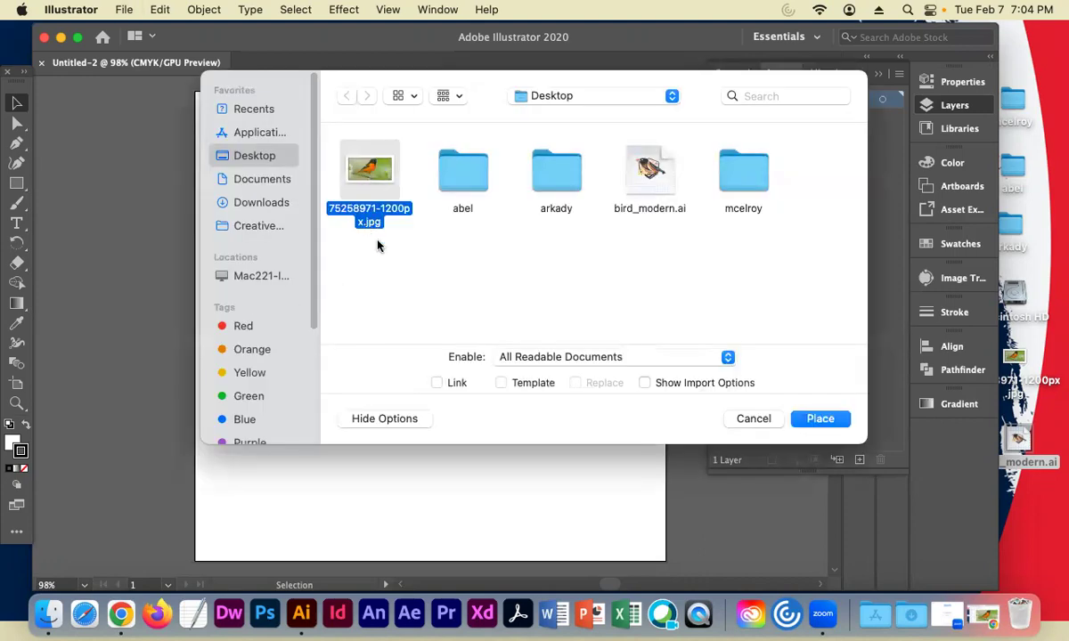
left_click(819, 419)
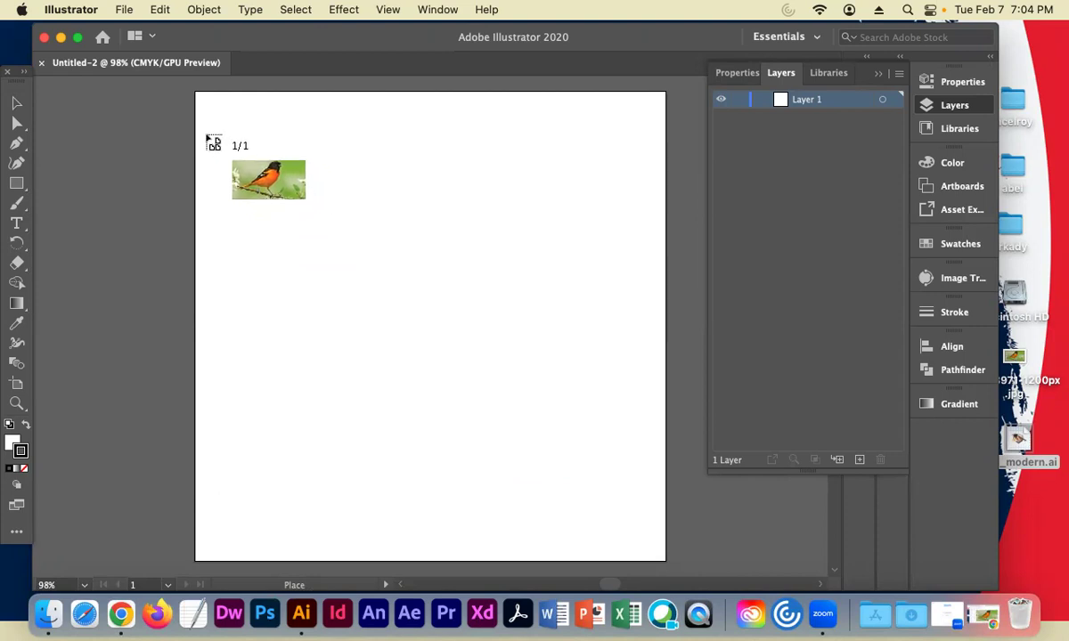
mouse_move(206, 132)
left_mouse_down()
mouse_move(312, 232)
mouse_move(660, 419)
left_mouse_up()
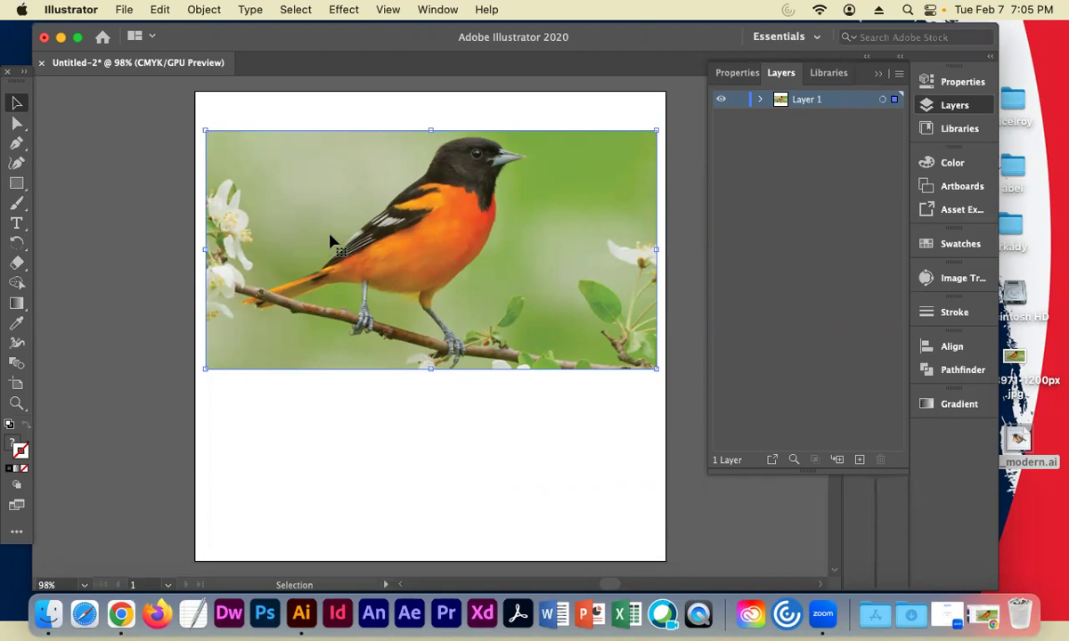
left_click_drag(383, 258, 382, 312)
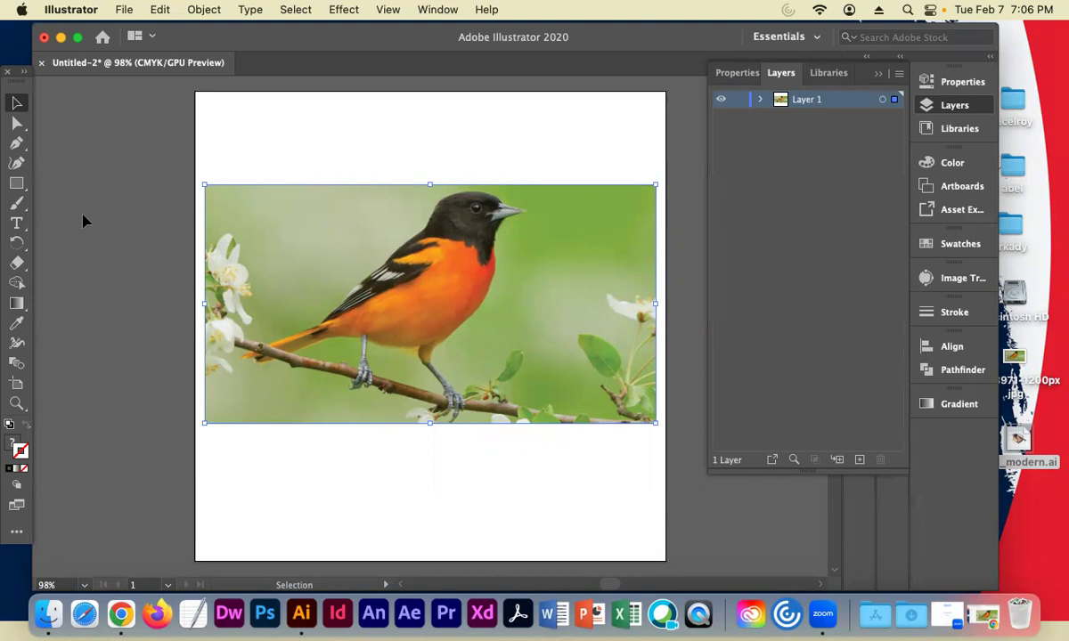
left_click(121, 9)
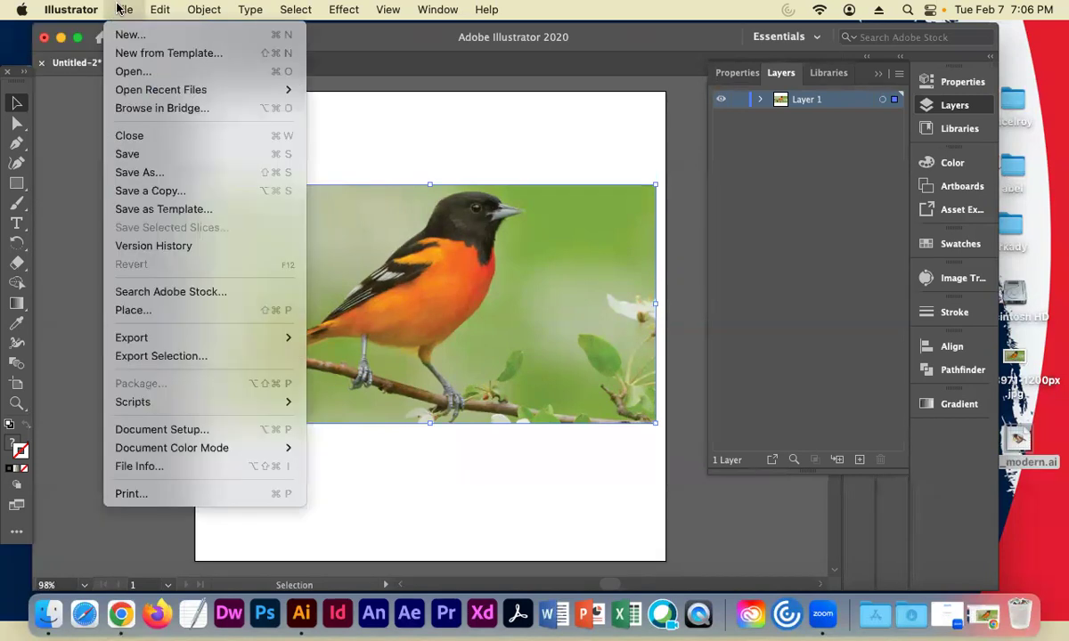
left_click(130, 309)
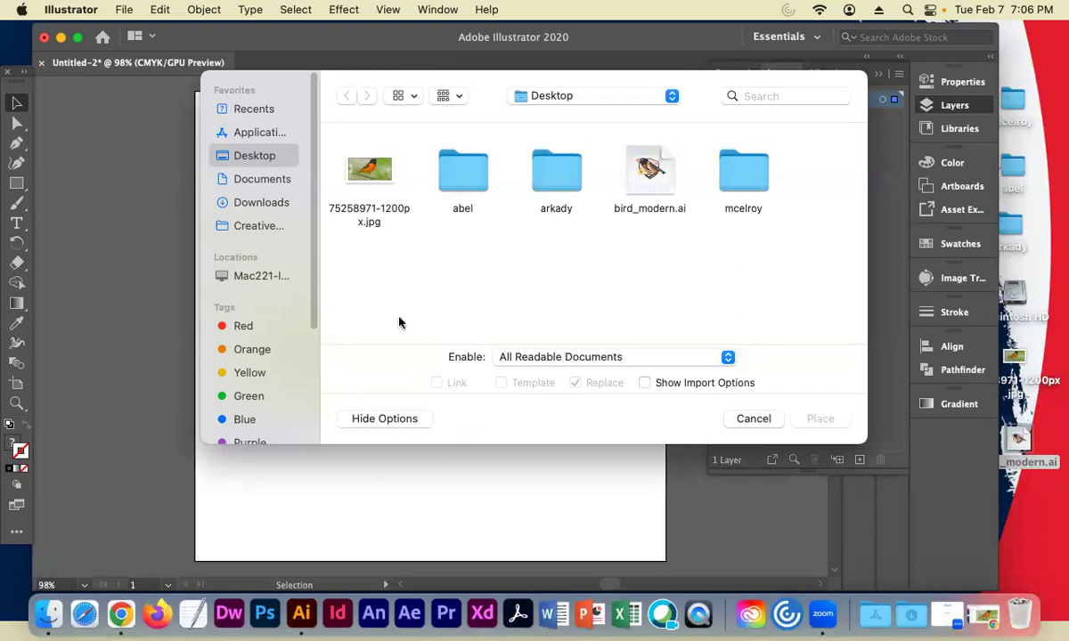
left_click(372, 174)
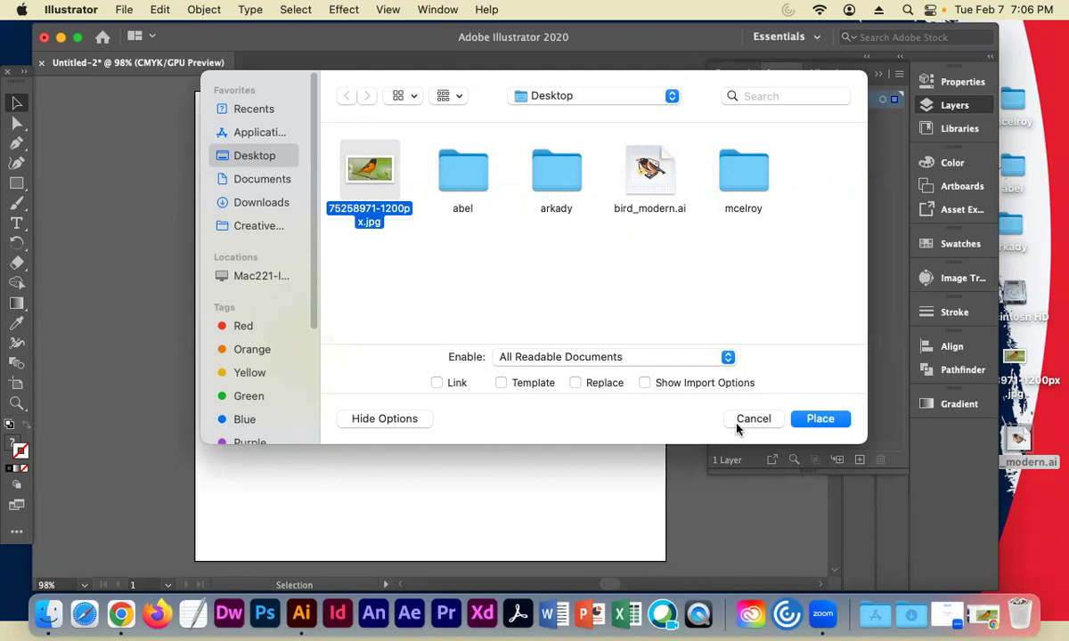
key("Return")
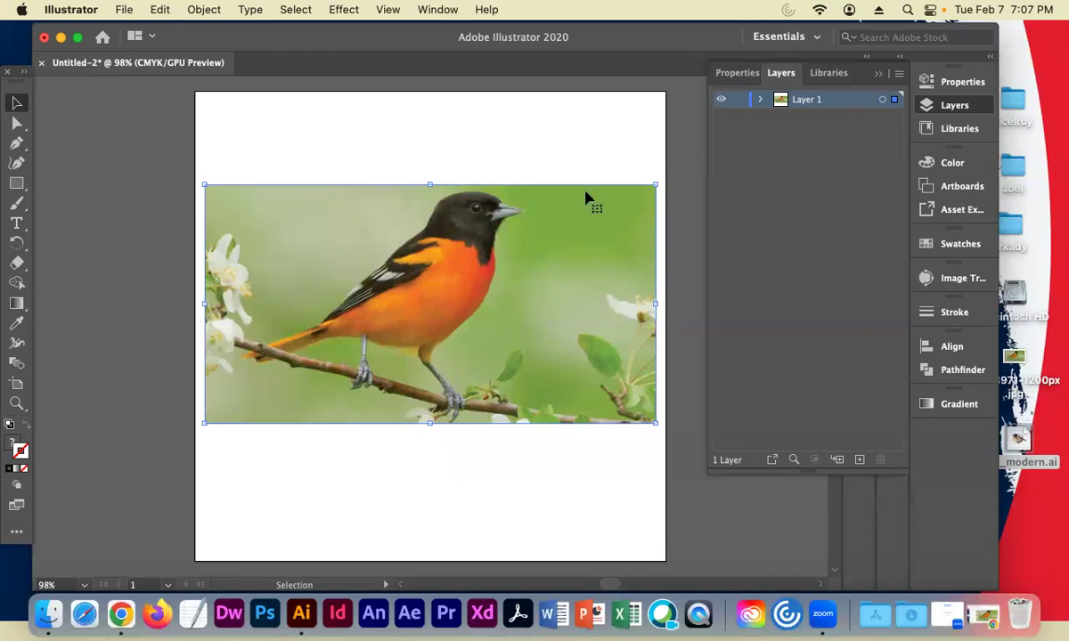
left_click_drag(1016, 394, 1020, 614)
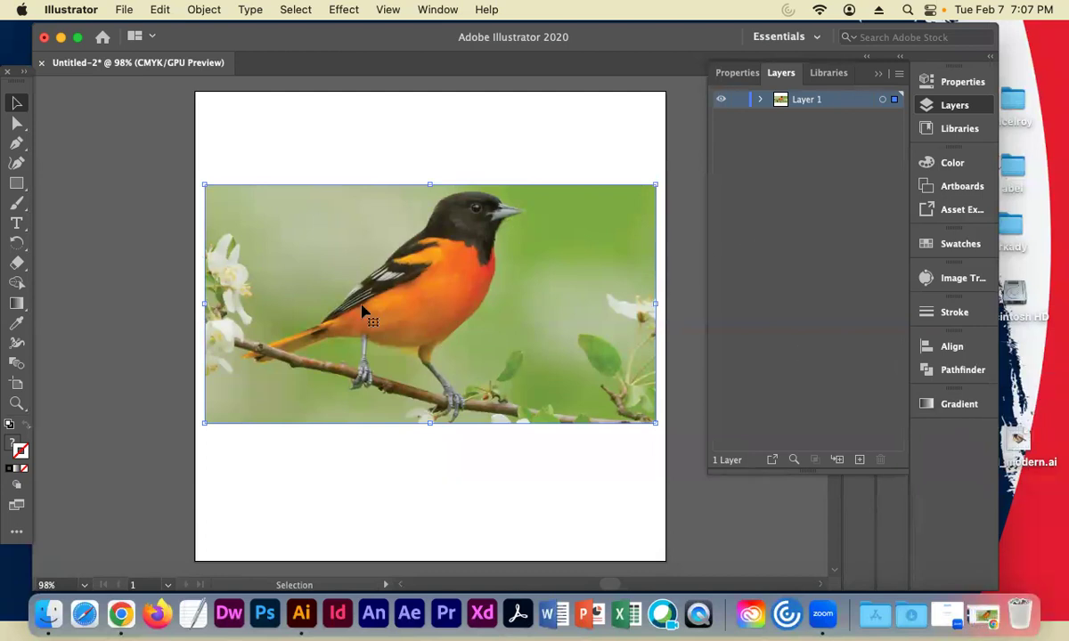
left_click(134, 132)
Save the document to the Desktop in Adobe Illustrator format, named LM01_lecture01_ followed by the author's surname, with the default Illustrator options
left_click(123, 10)
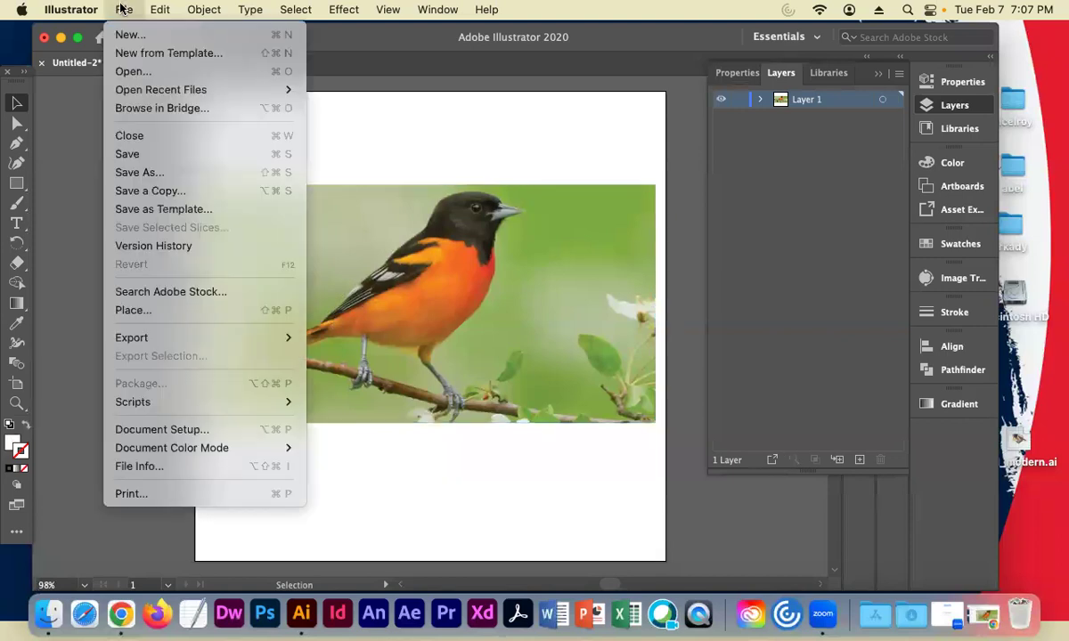
left_click(168, 173)
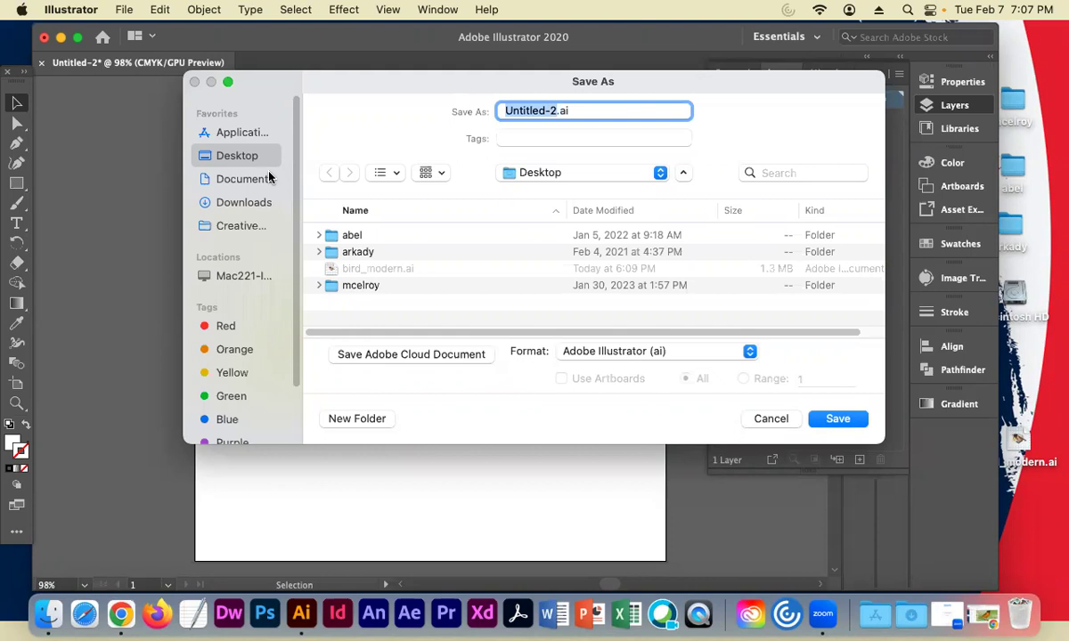
type("M")
key("BackSpace")
type("LM01_leo")
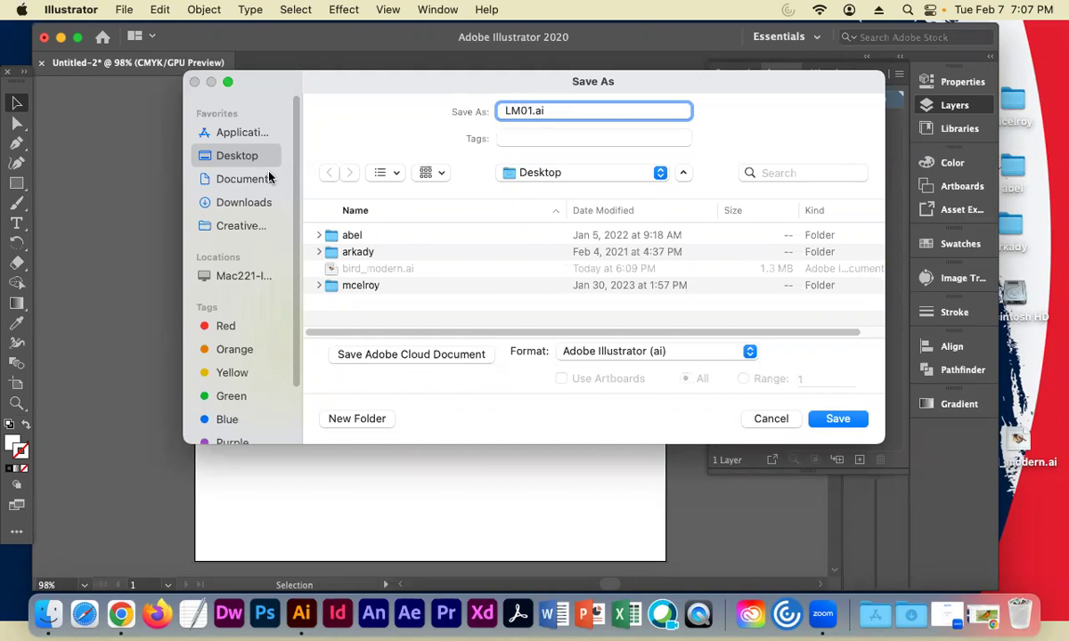
type("ture01_mcelroy")
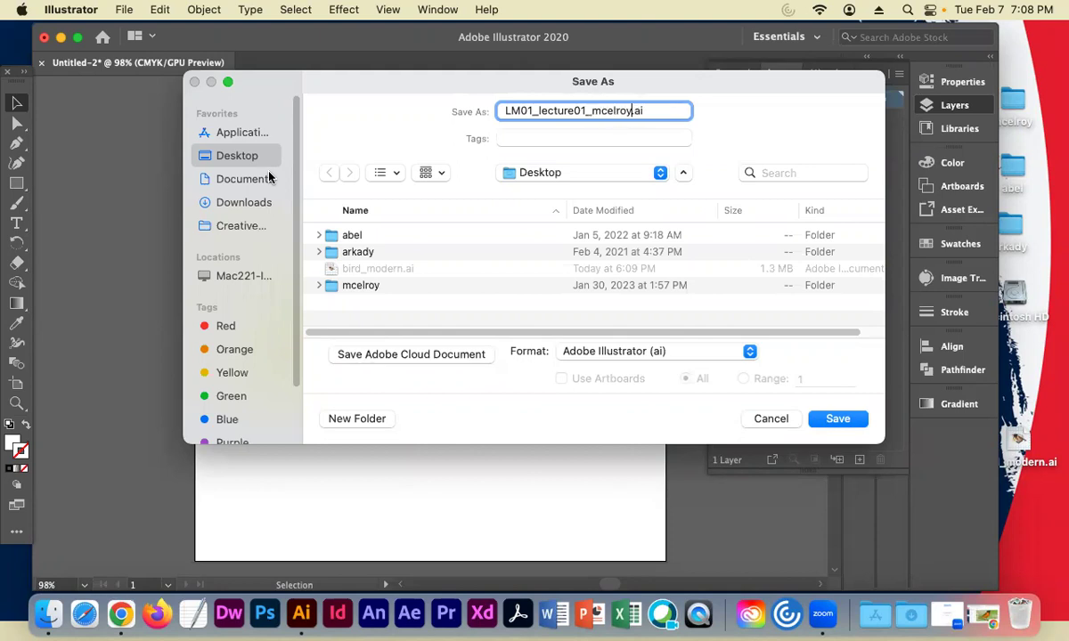
left_click(835, 421)
left_click(708, 552)
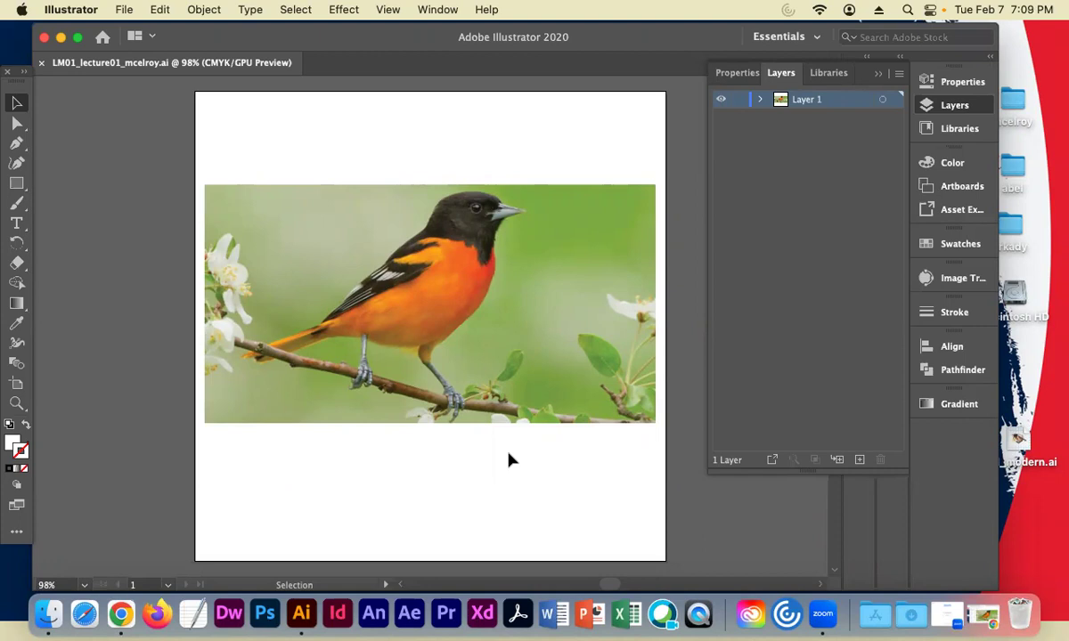
Review the file formats available for saving the document under a new name, and cancel without saving
left_click(542, 225)
left_click(125, 10)
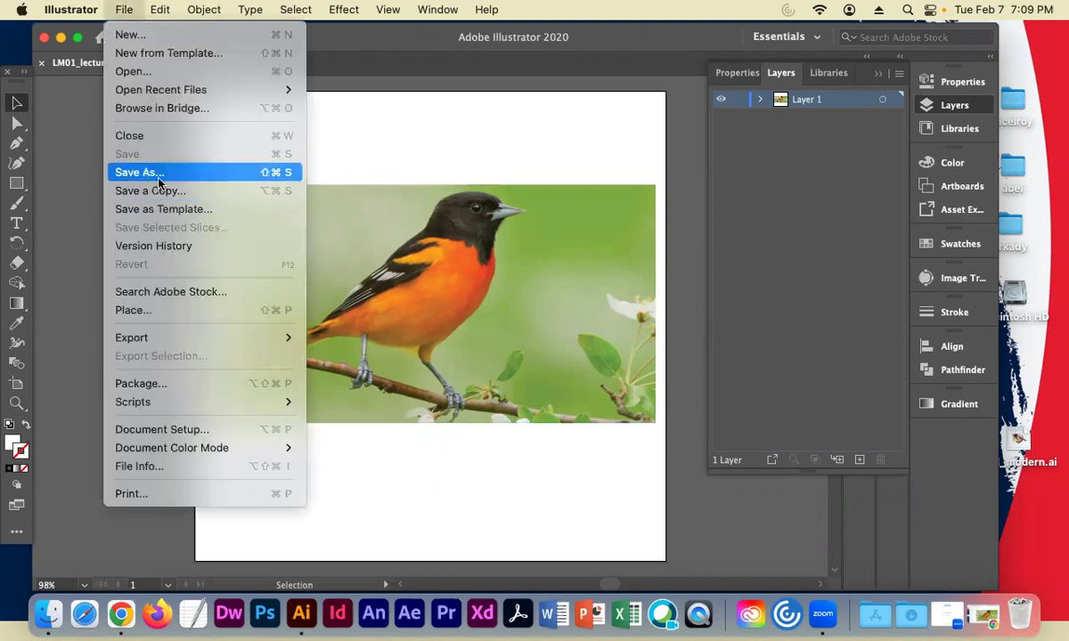
left_click(165, 173)
left_click(583, 364)
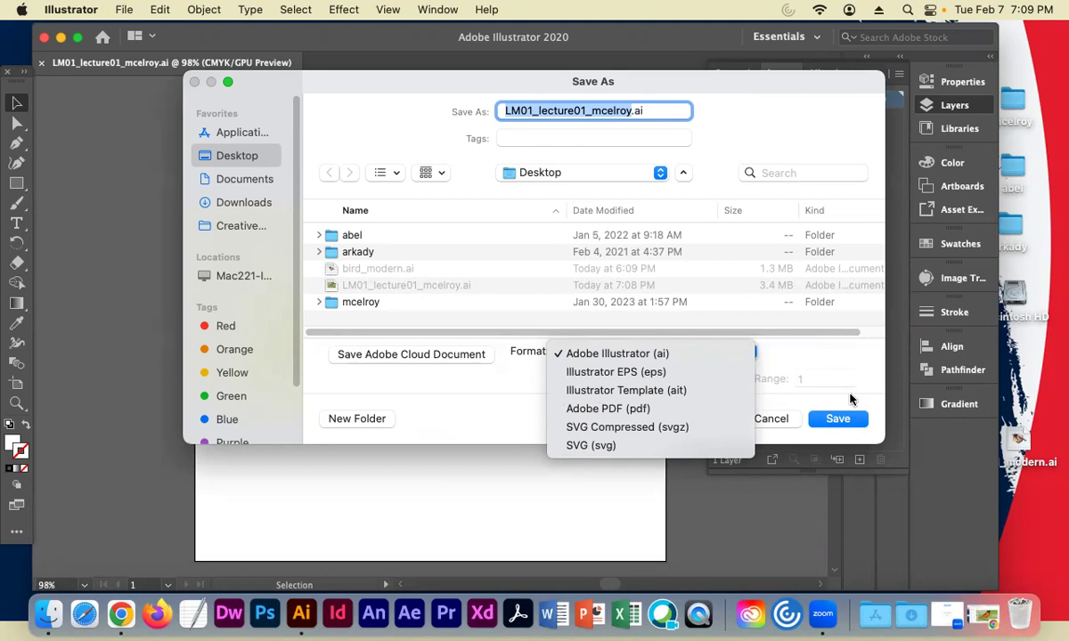
left_click(770, 419)
left_click(769, 419)
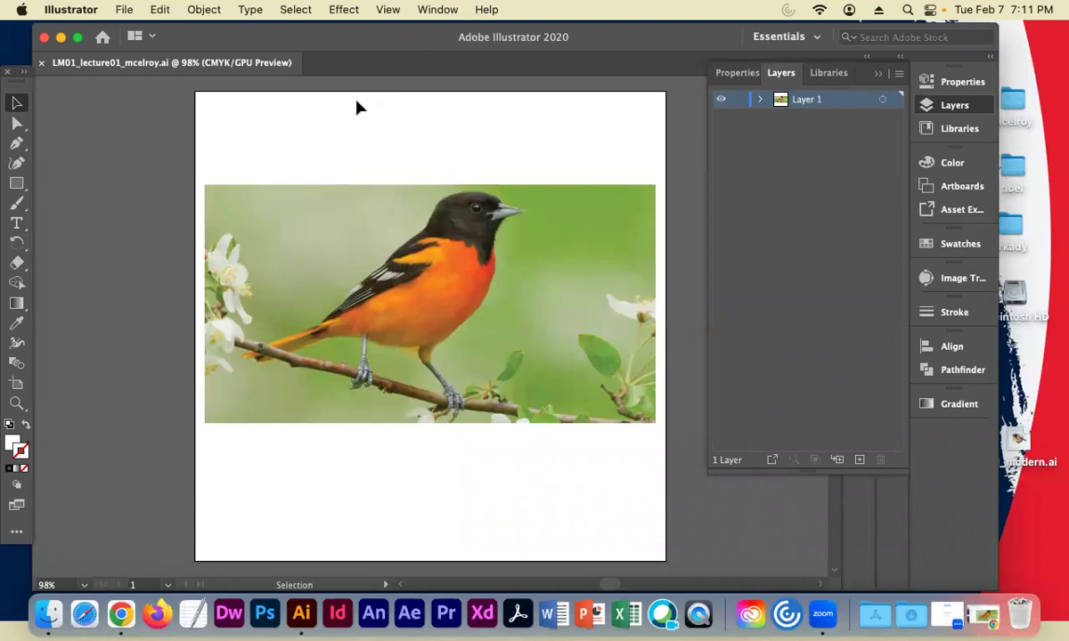
Reduce the bird photo's opacity to 50% and deselect it
left_click(18, 104)
left_click(224, 217)
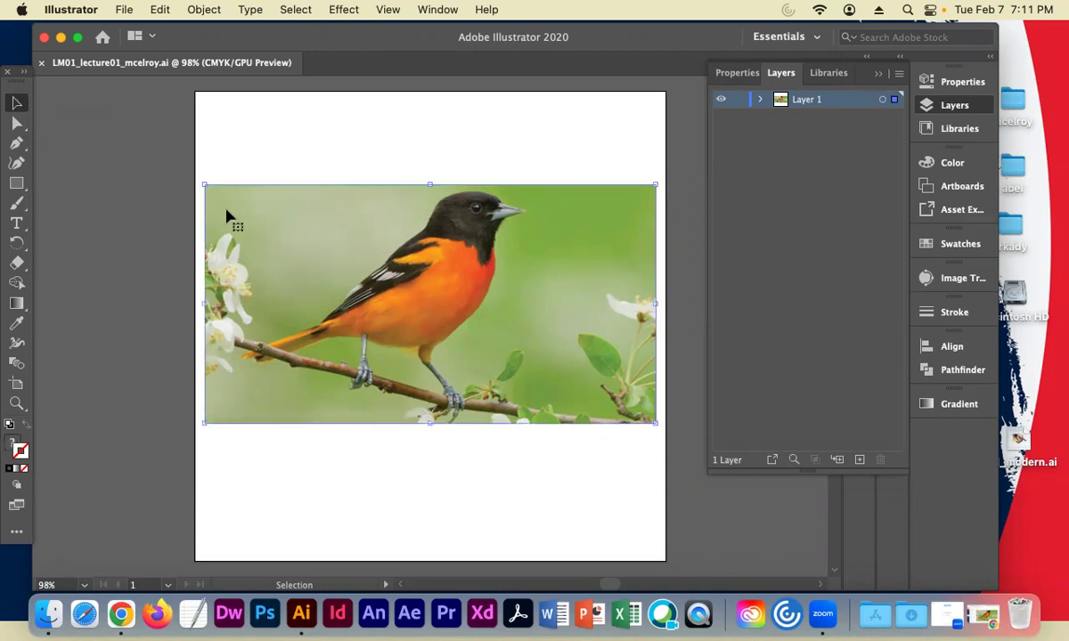
left_click(960, 80)
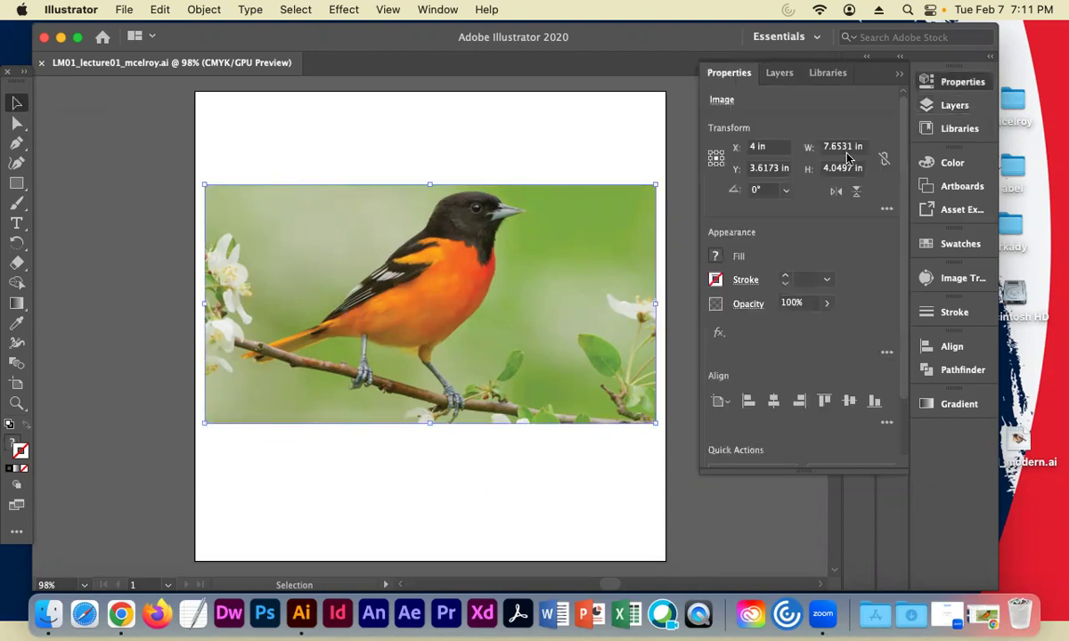
left_click(827, 303)
left_click_drag(823, 328, 793, 330)
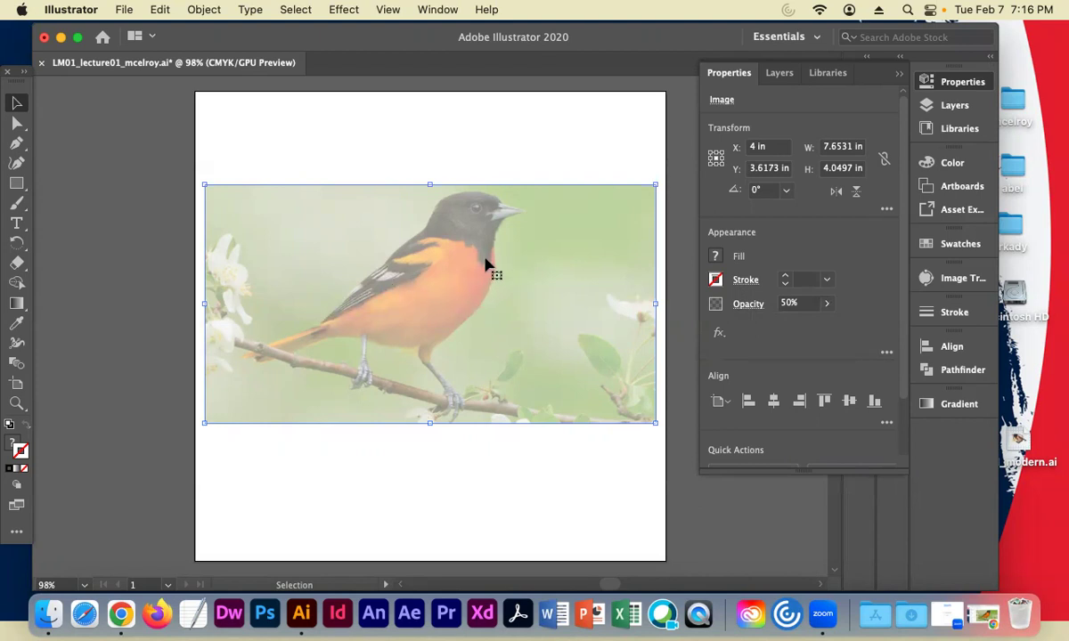
key("super+1")
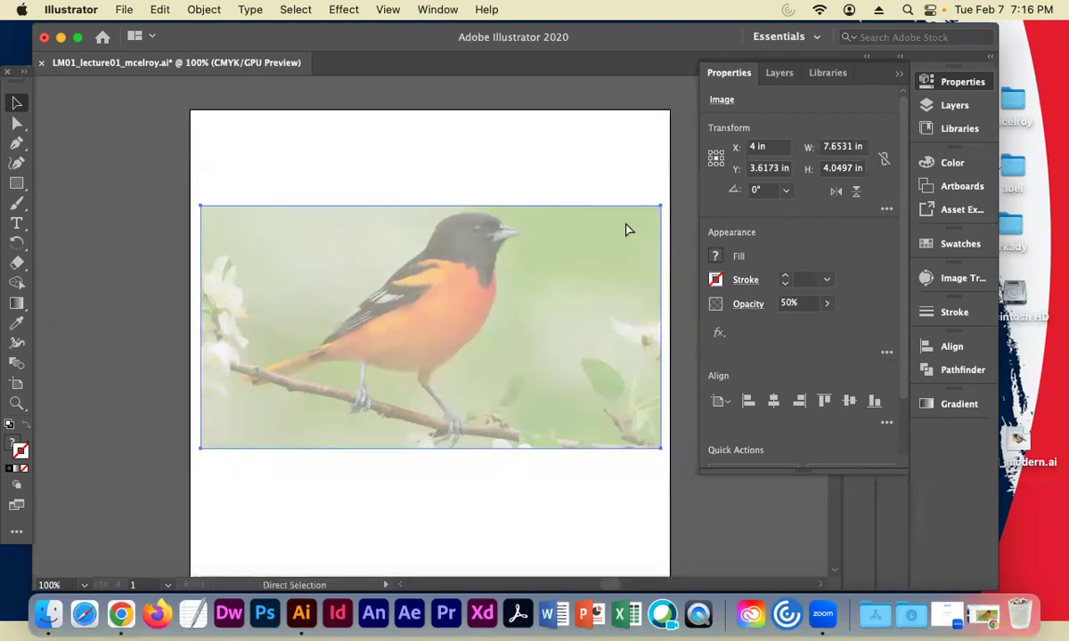
left_click(534, 136)
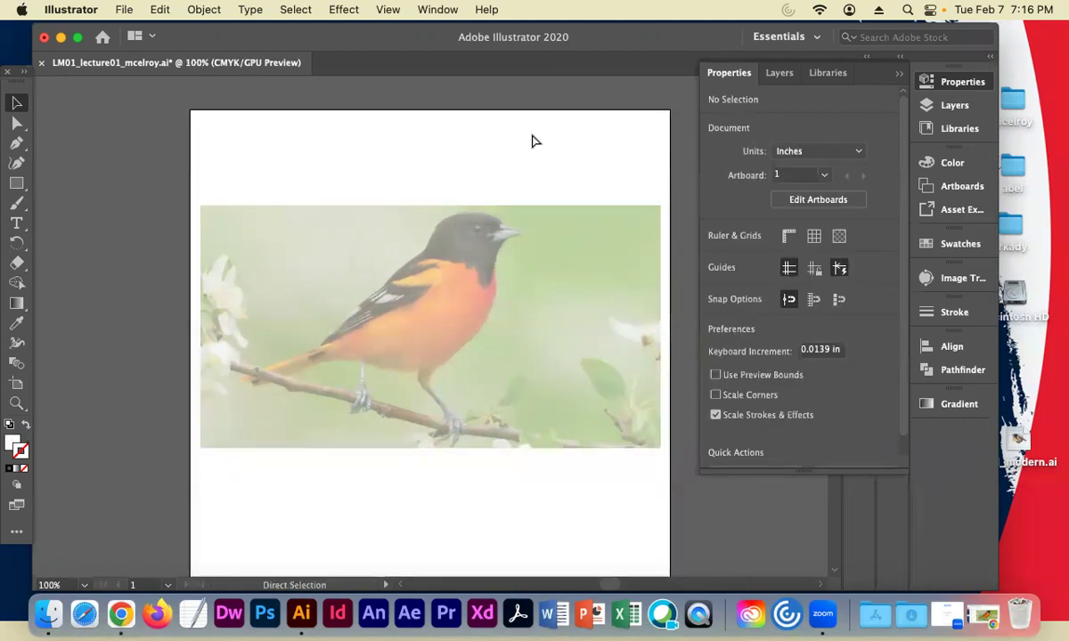
Rename Layer 1, which holds the photo, as phototemp
key("super+equal")
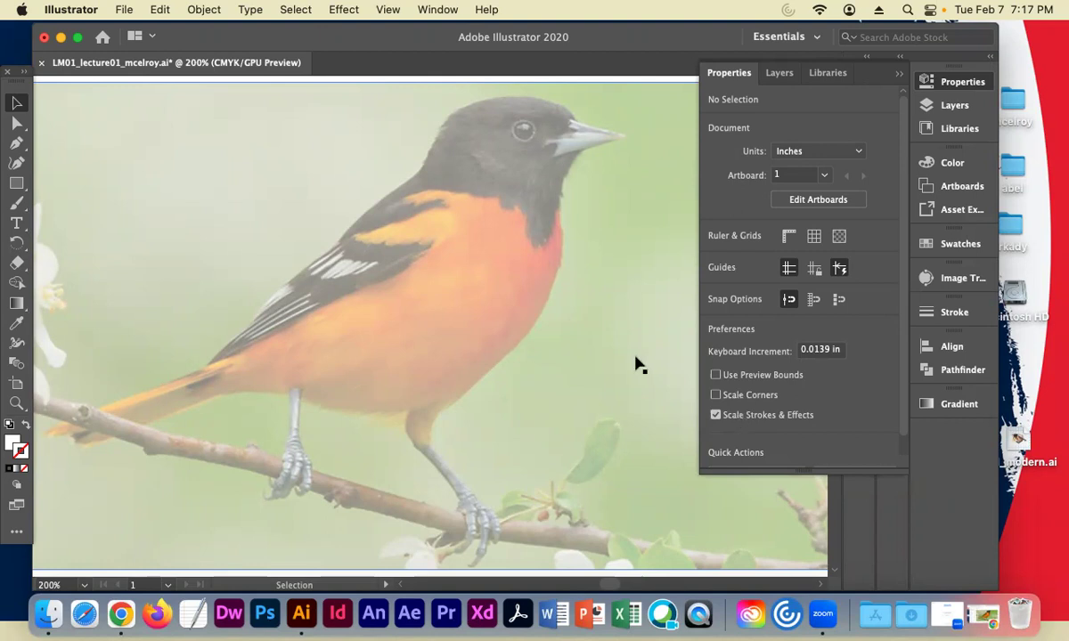
left_click(776, 73)
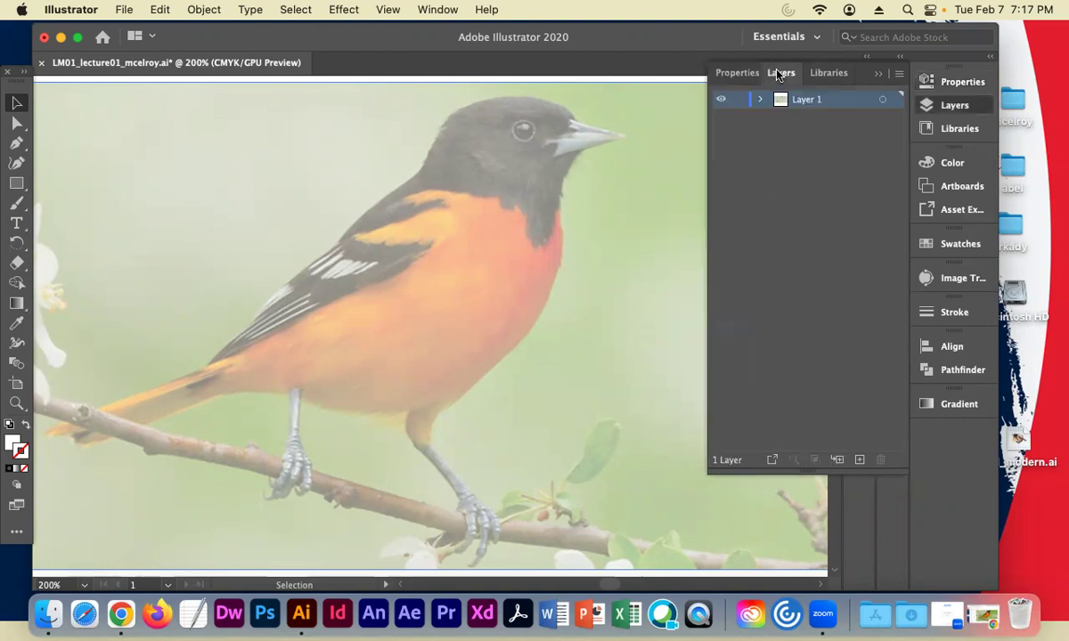
double_click(805, 99)
type("phototemp")
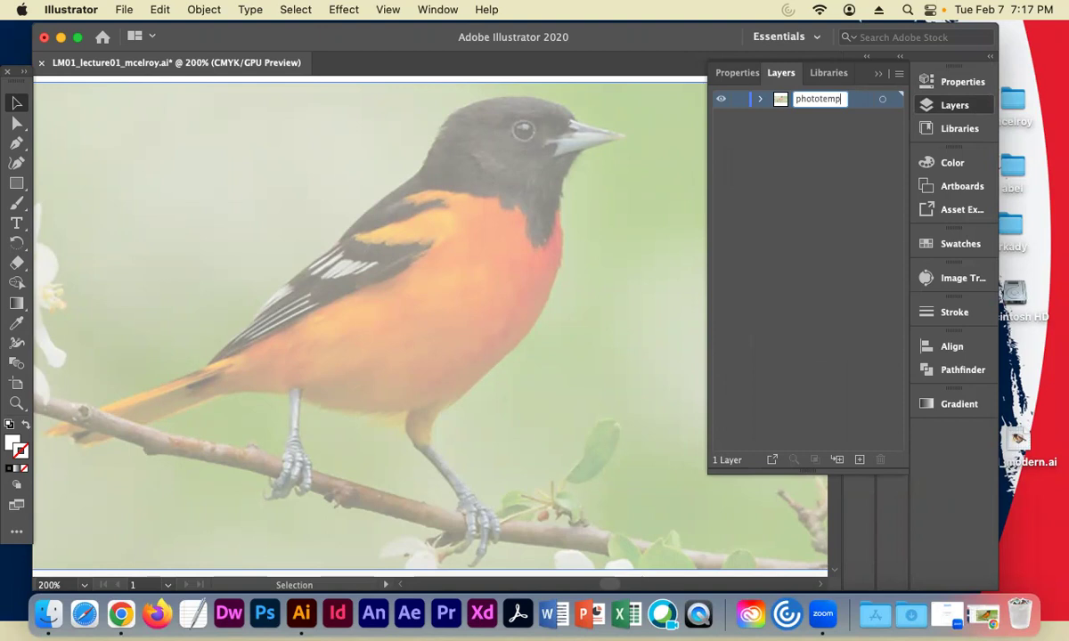
key("Return")
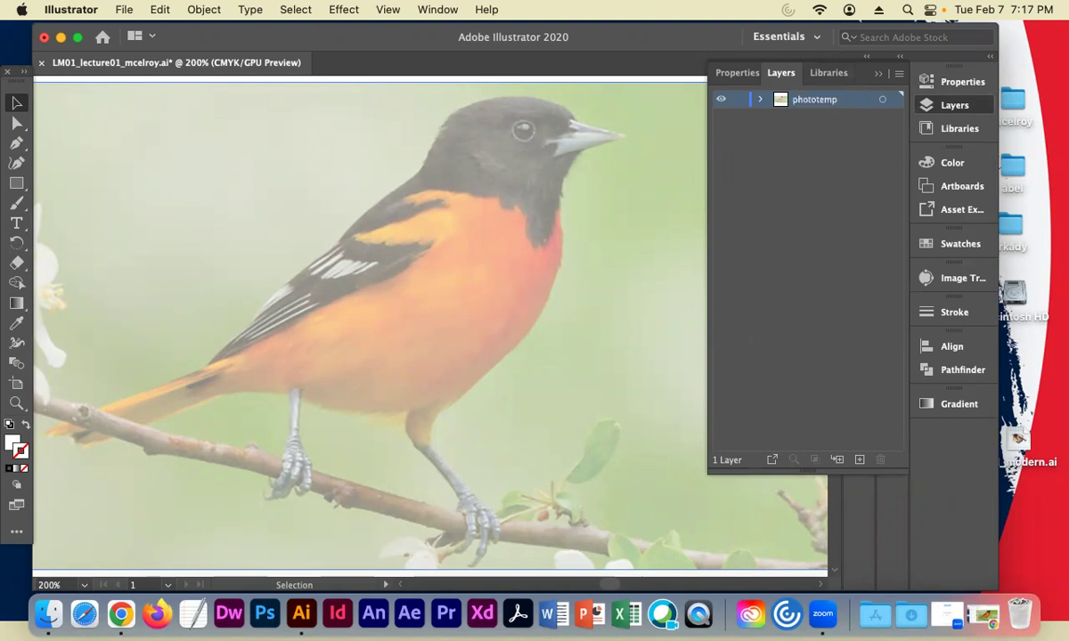
Add a new layer above phototemp, lock the phototemp layer, and name the new layer sketch
left_click(860, 460)
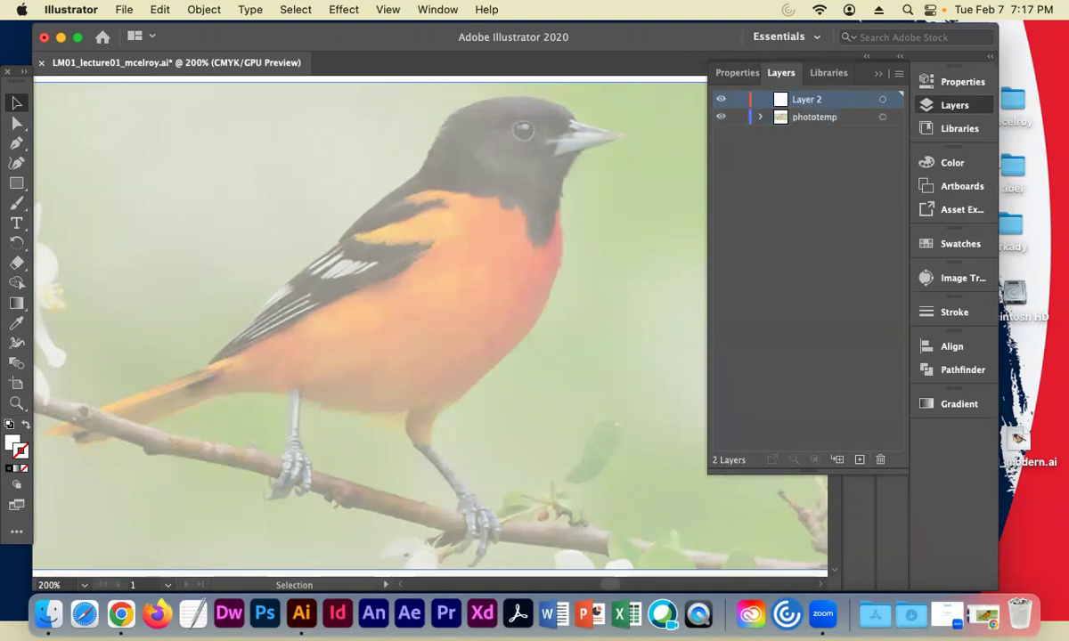
left_click(739, 116)
double_click(807, 99)
type("sketch")
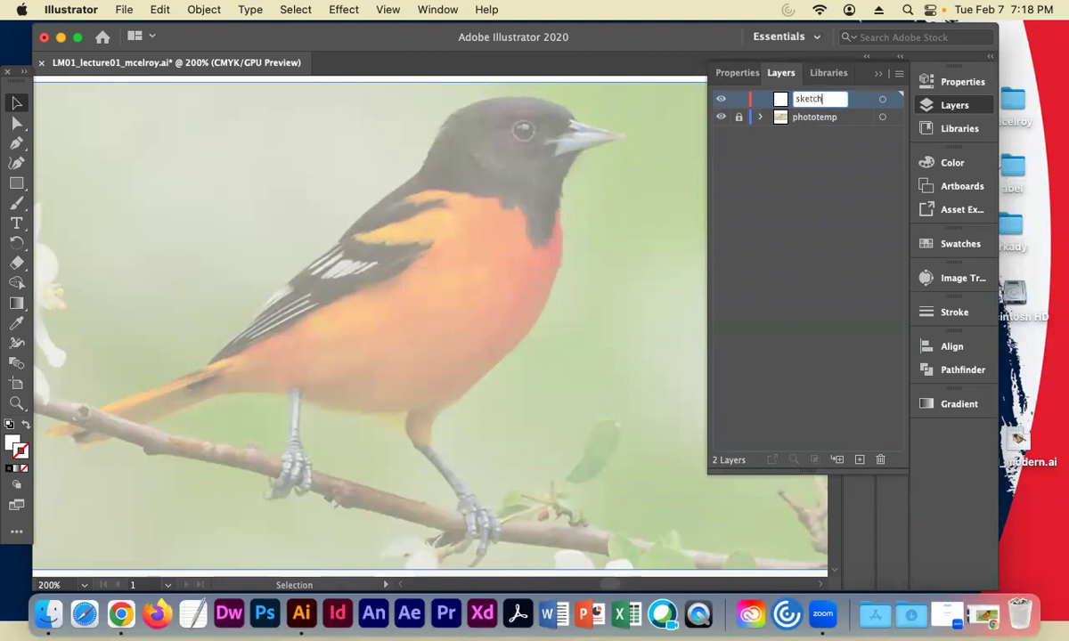
key("Return")
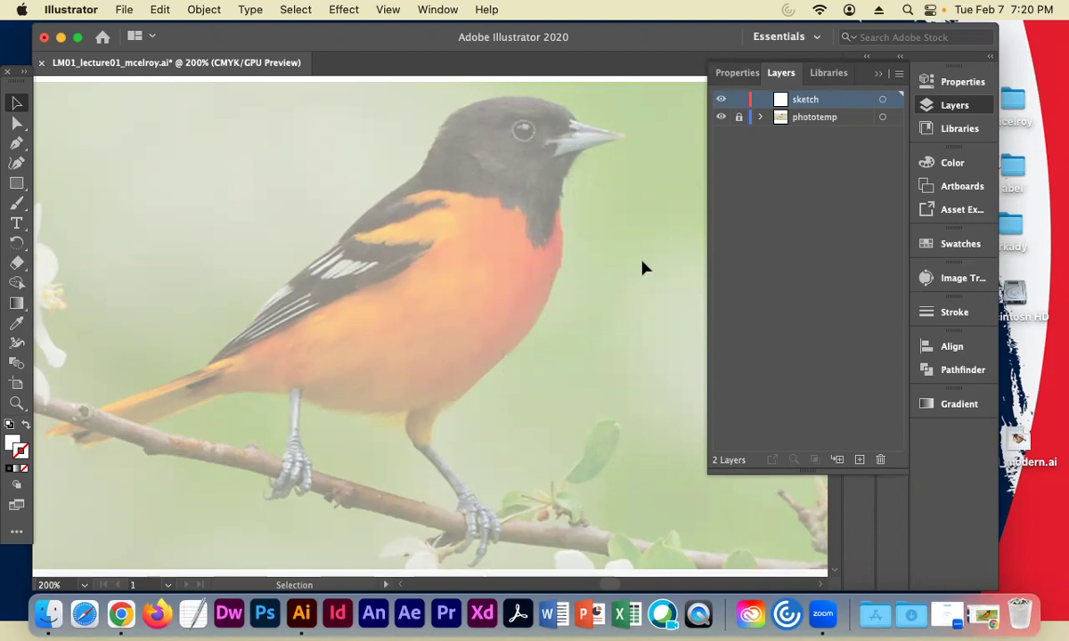
key("super+minus")
key("super+minus")
key("super+minus")
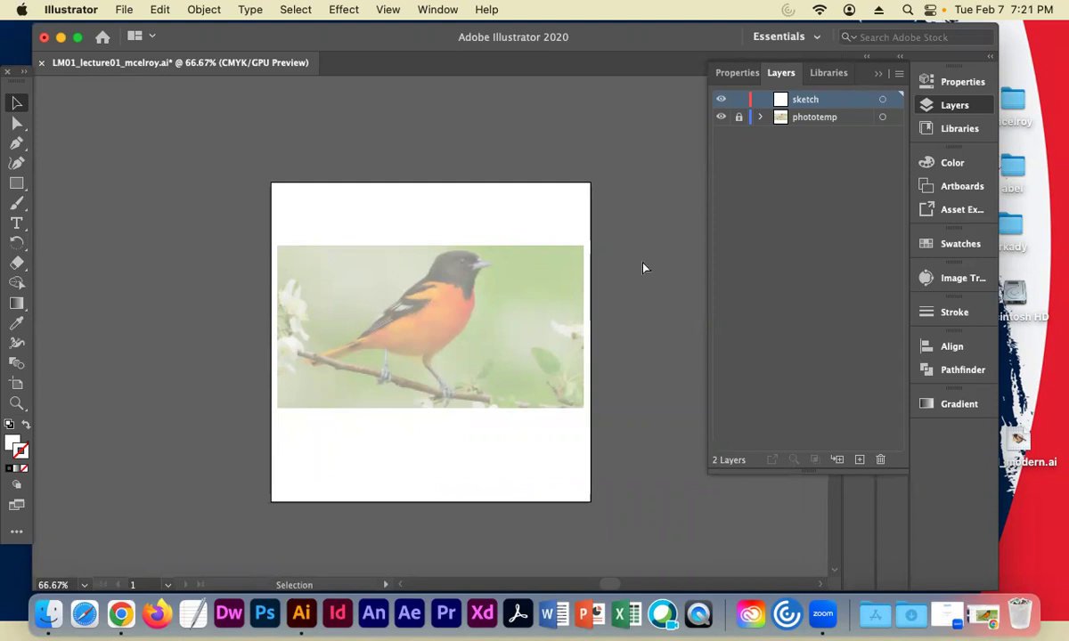
key("a")
key("super+equal")
key("super+equal")
key("super+equal")
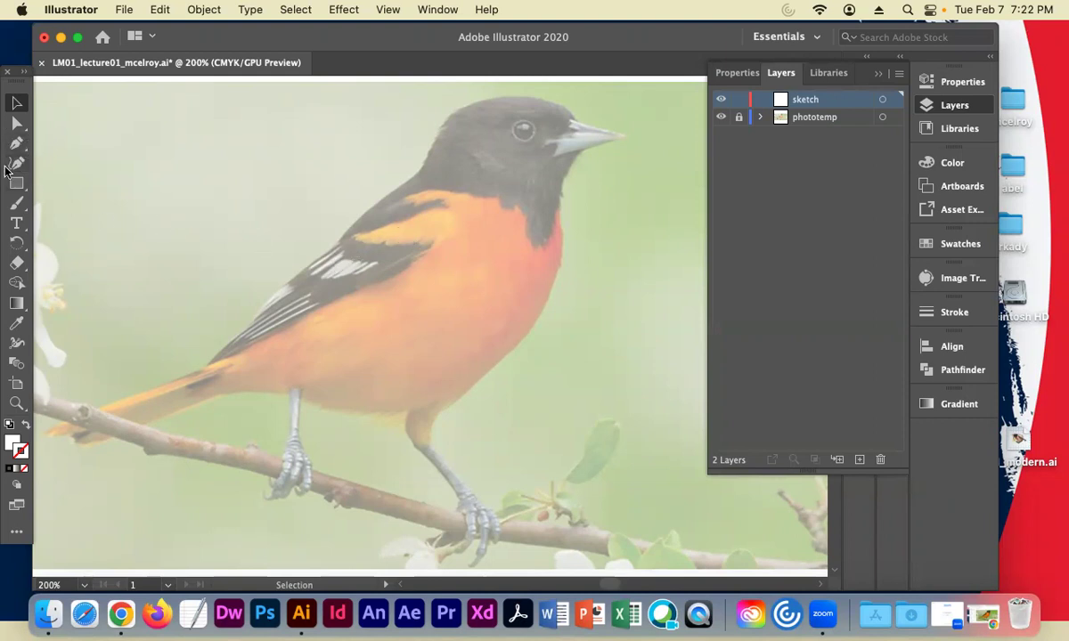
Choose the Pencil tool and set the fill to near-black and the stroke to black with K at 100%
left_click(19, 205)
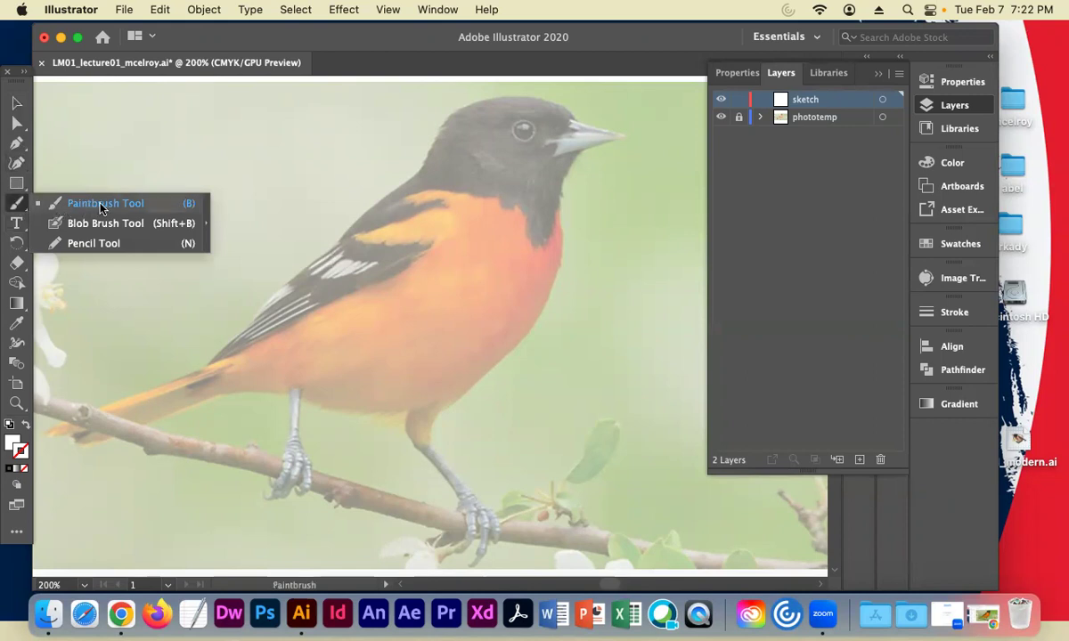
left_click(94, 243)
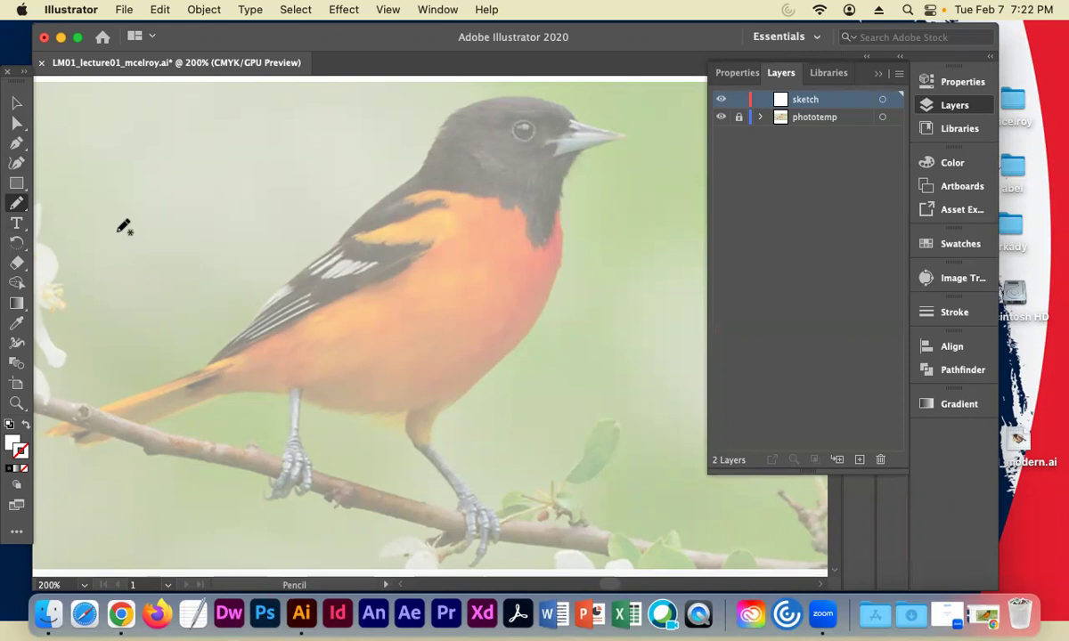
double_click(11, 445)
left_click_drag(597, 450, 559, 484)
left_click(949, 259)
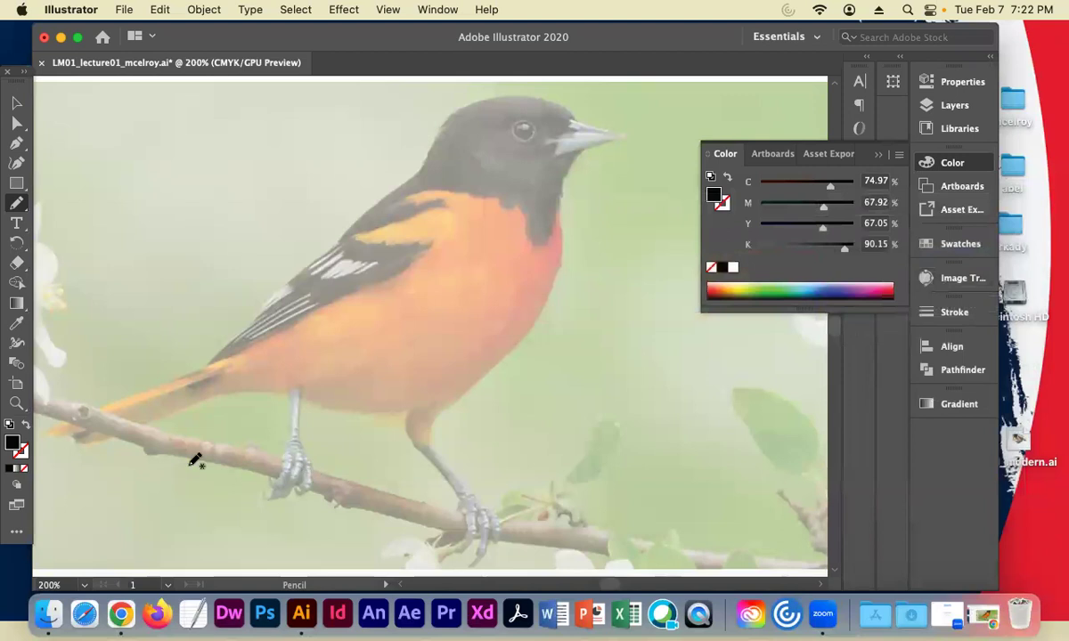
left_click(21, 453)
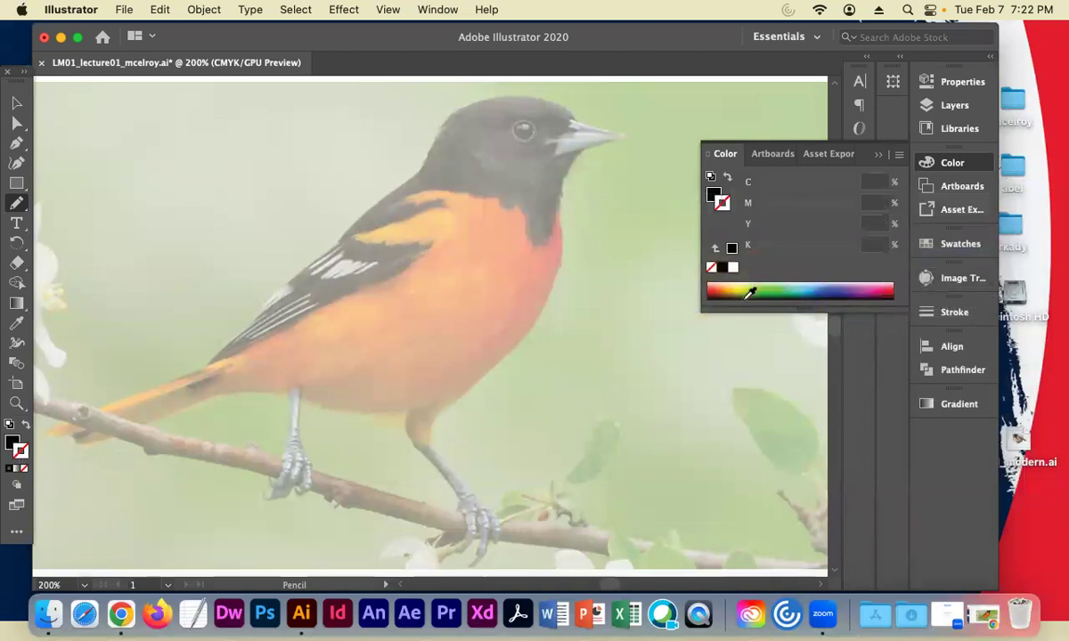
left_click(724, 267)
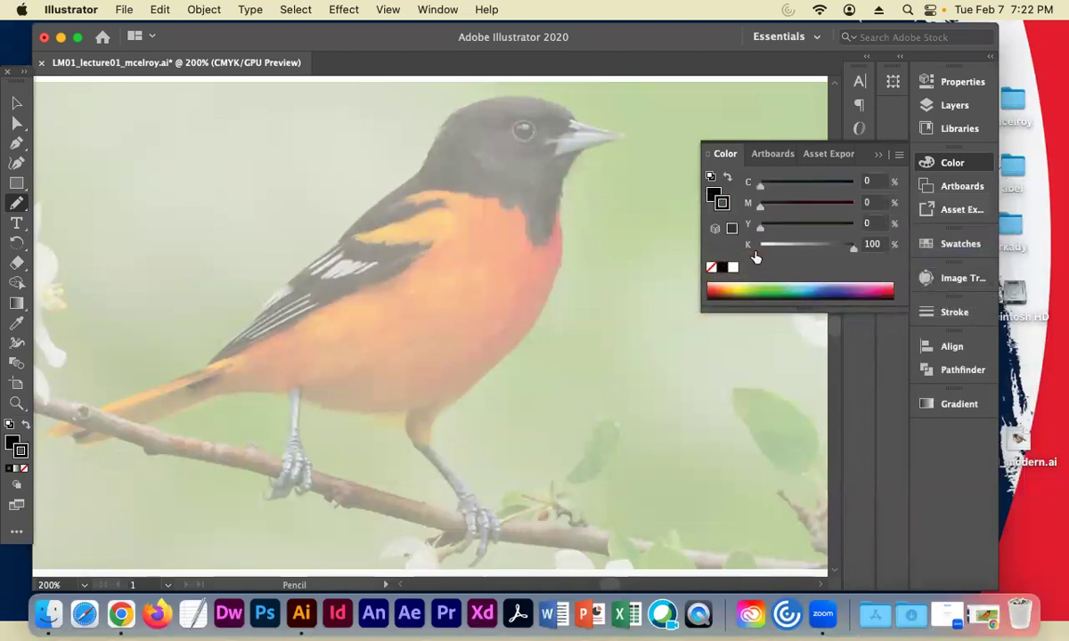
left_click(878, 153)
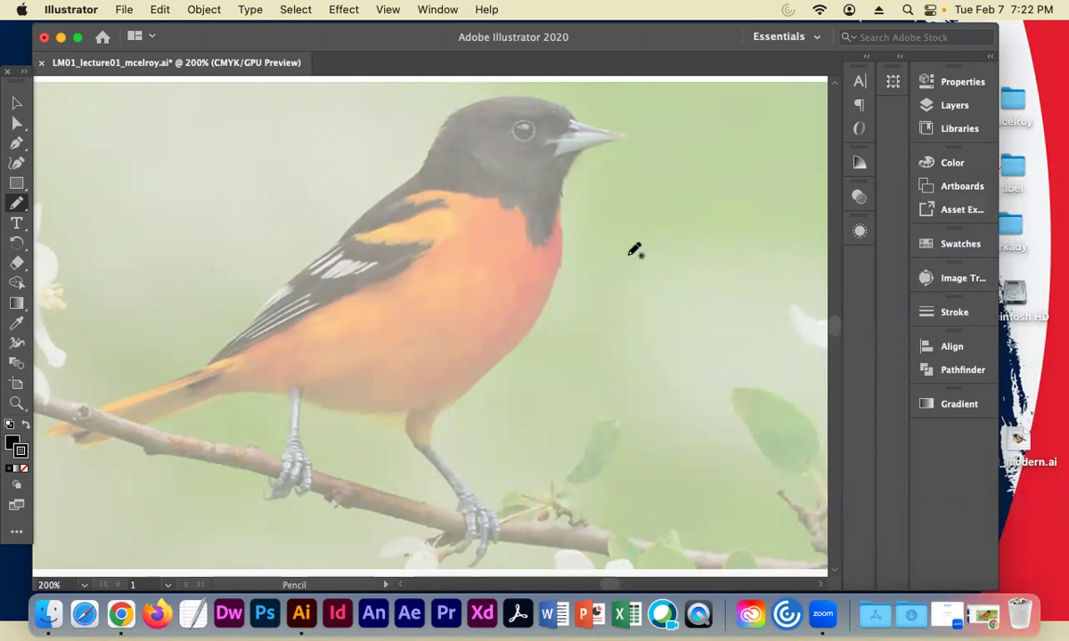
Check which layer is active and examine the current stroke settings for the Pencil tool
left_click(944, 108)
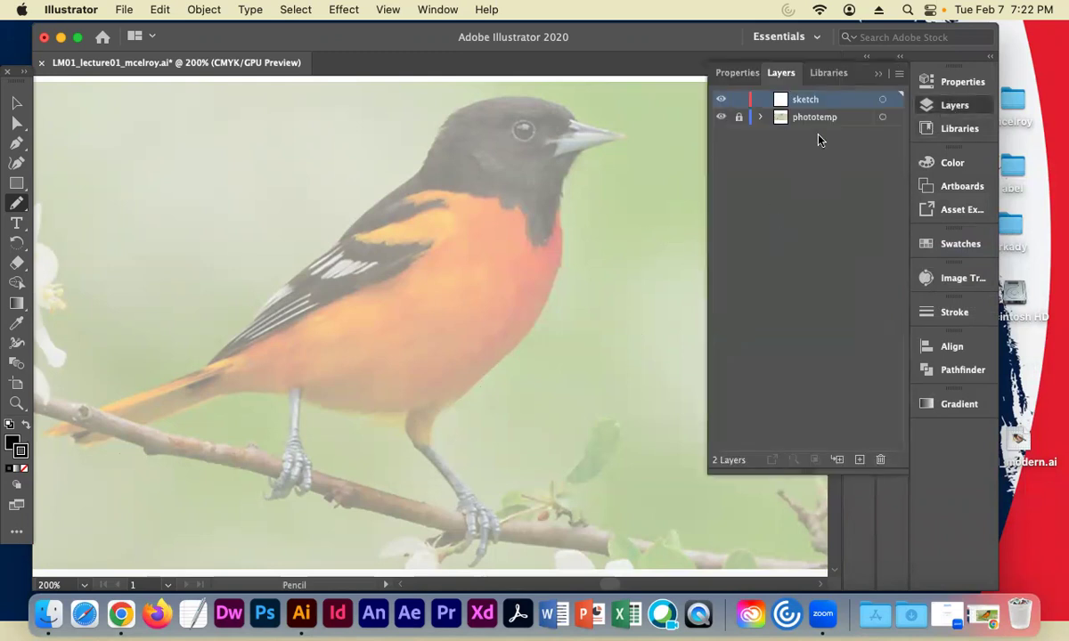
left_click(878, 75)
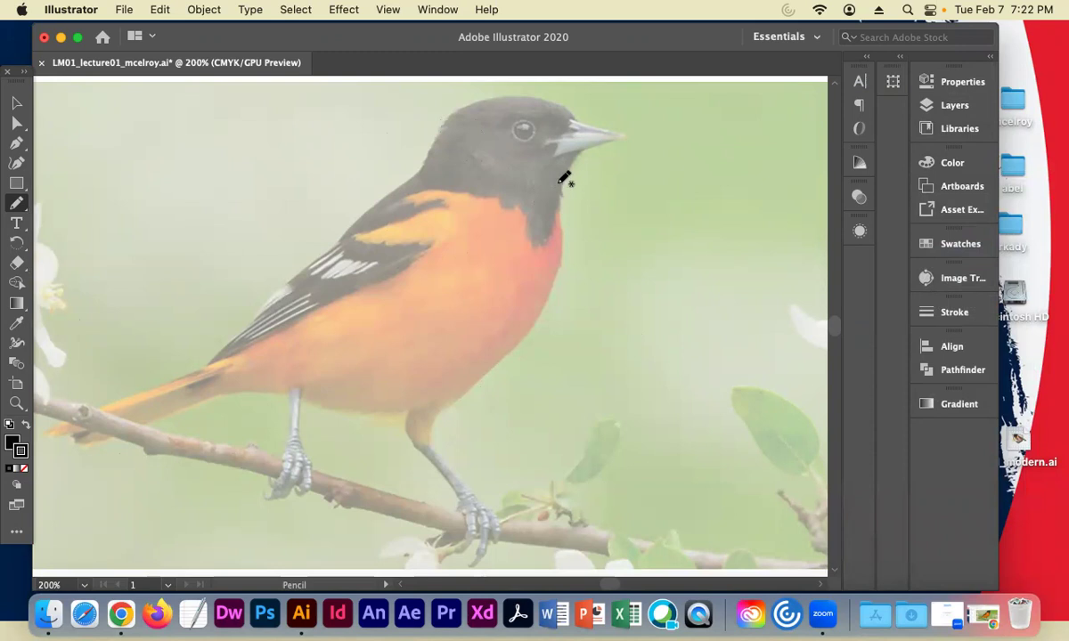
left_click(948, 315)
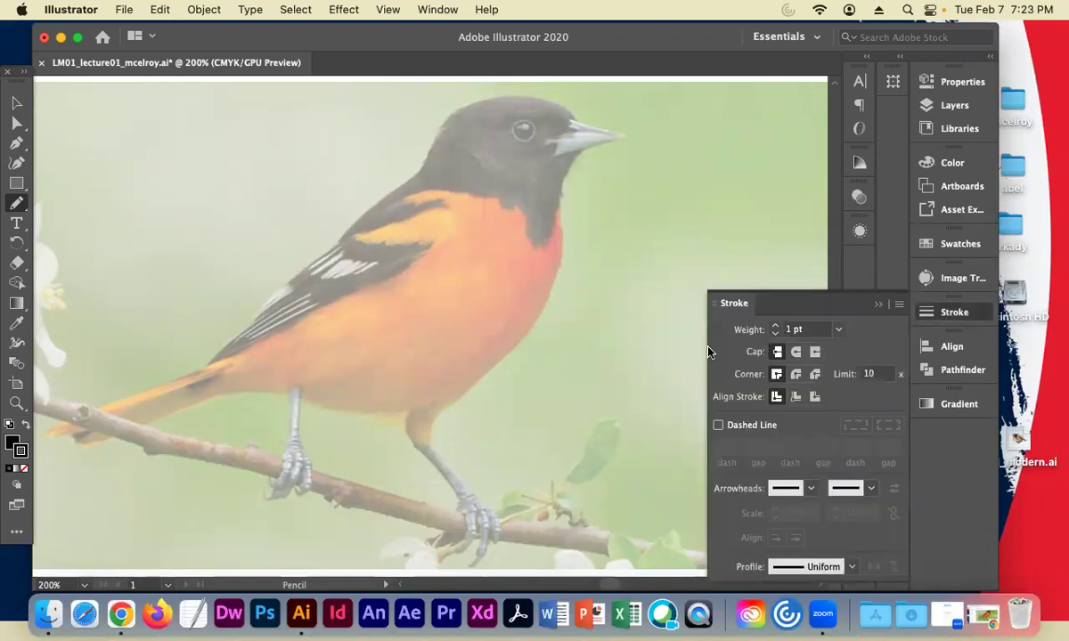
left_click(878, 305)
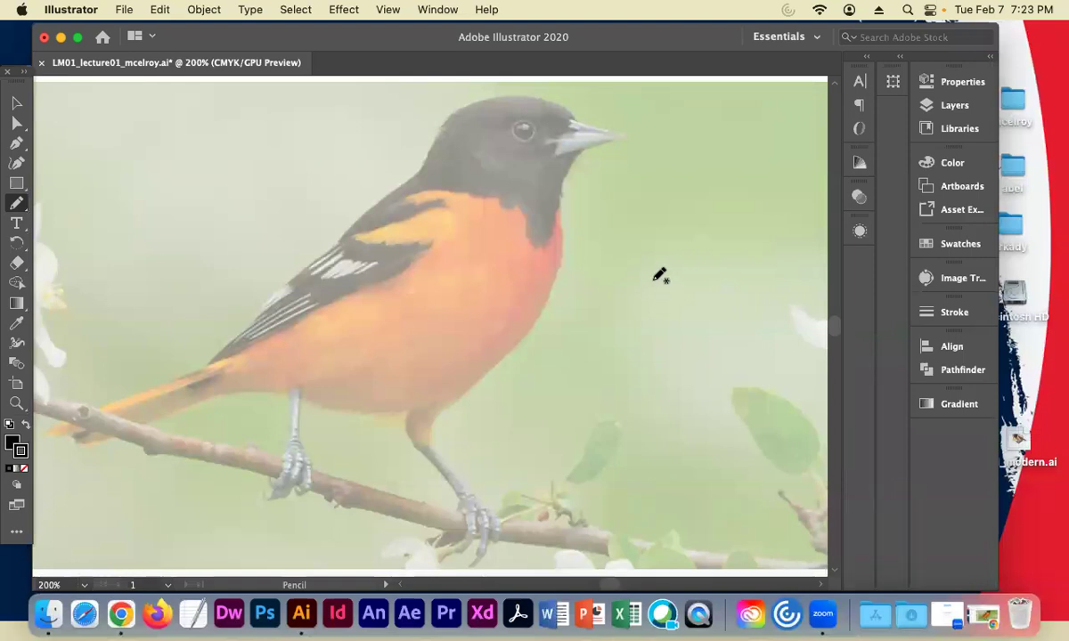
Trace the bird's beak, nostril and eye with Pencil lines on the sketch layer
mouse_move(567, 116)
left_mouse_down()
mouse_move(626, 131)
mouse_move(548, 149)
mouse_move(551, 141)
left_mouse_up()
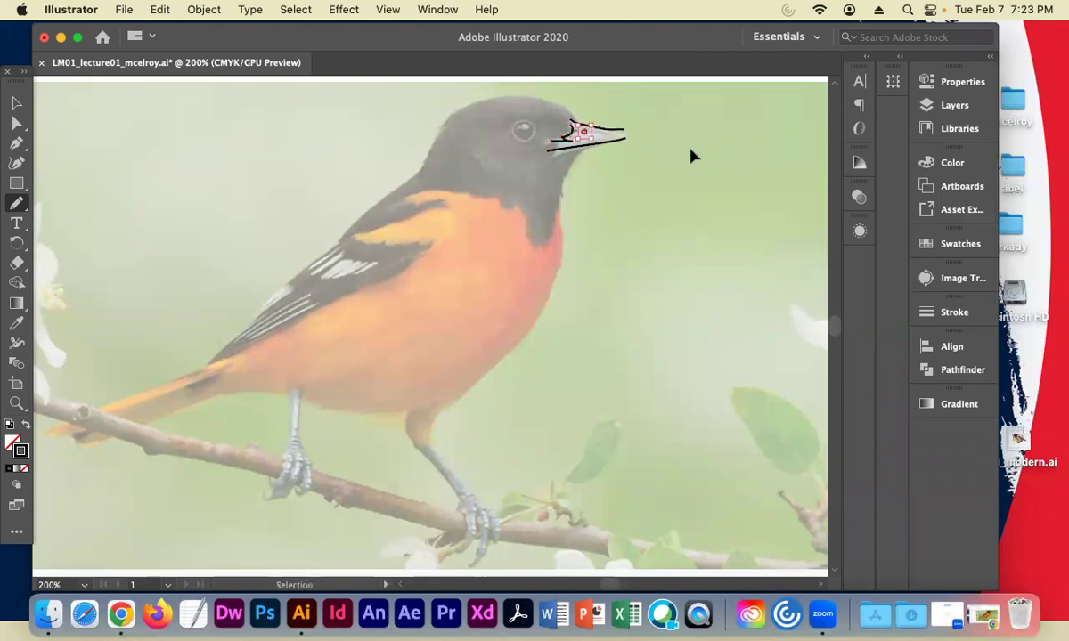
key("super+equal")
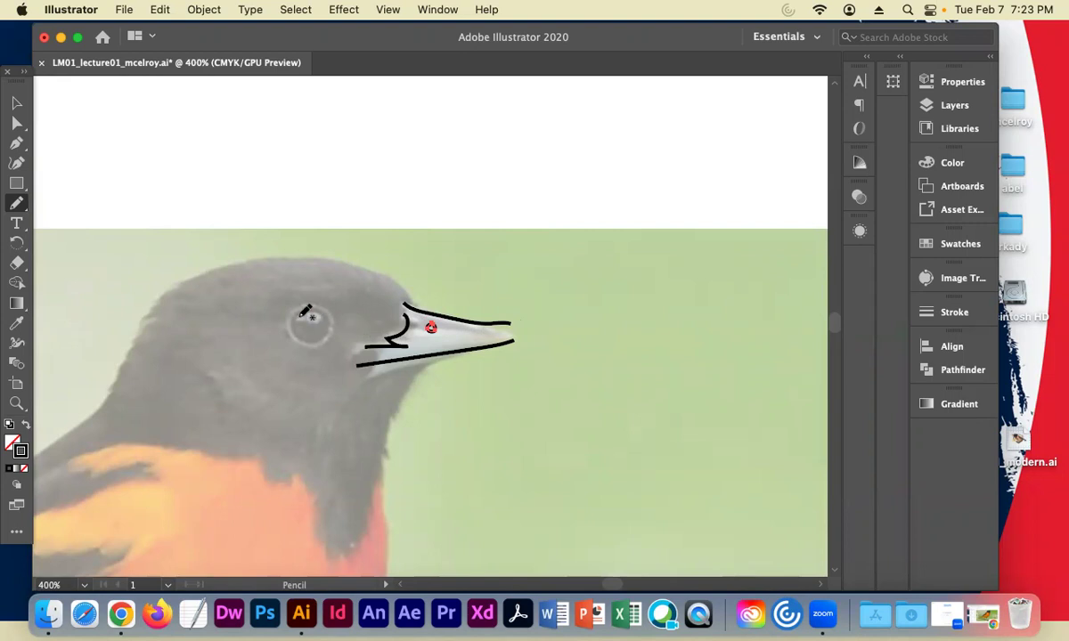
mouse_move(348, 331)
left_mouse_down()
mouse_move(323, 299)
mouse_move(336, 328)
left_mouse_up()
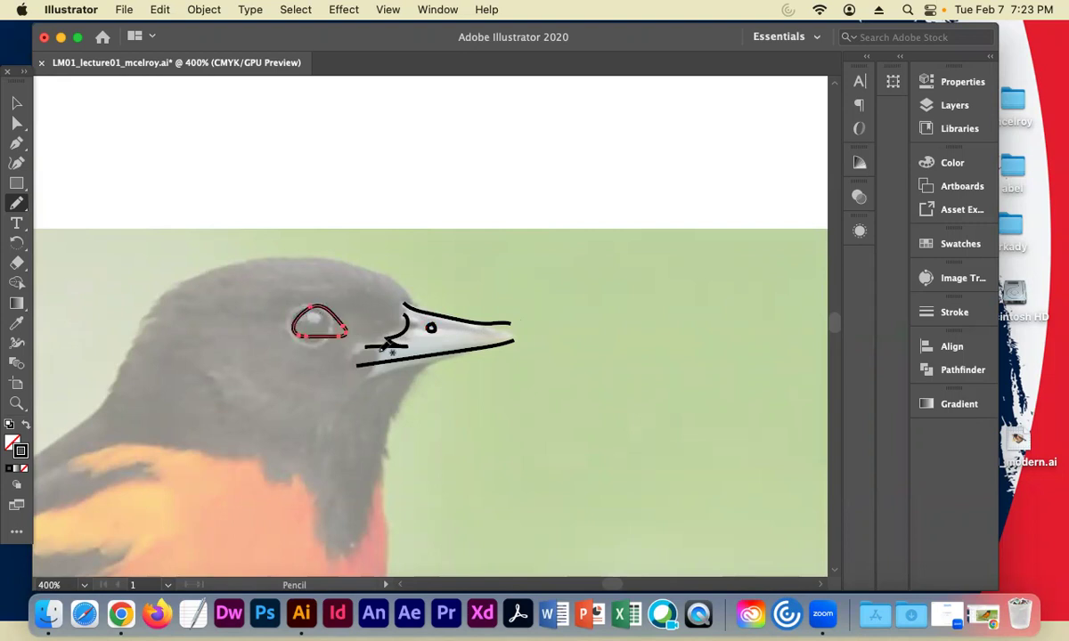
Trace the edge between black and orange plumage with one Pencil line from below the beak, around the shoulder patch, to the wing's lower tip
key("super+minus")
key("super+minus")
key("super+minus")
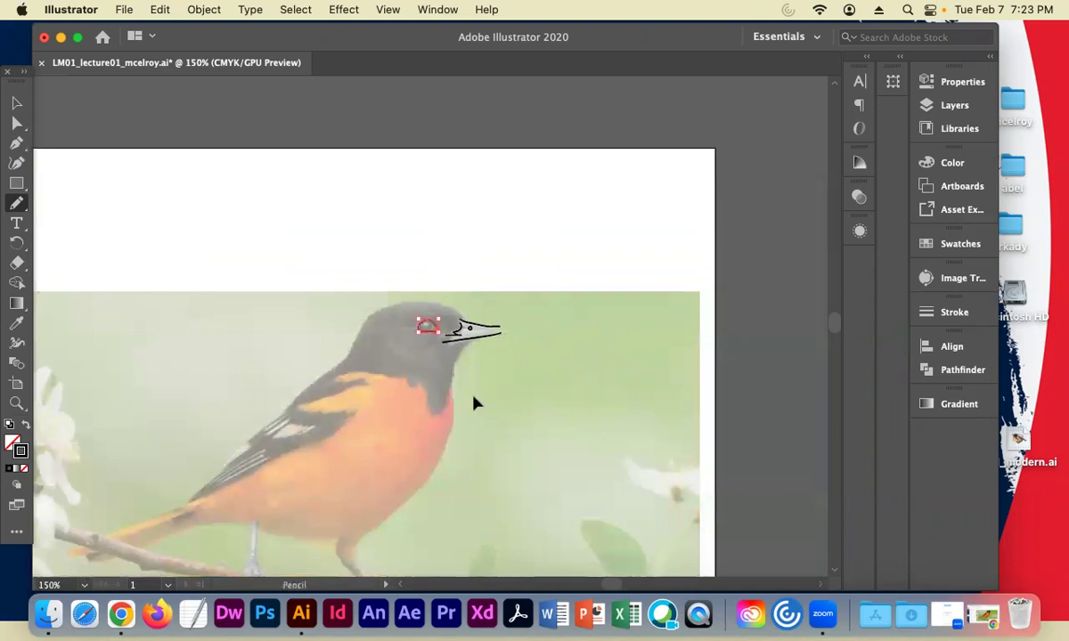
key("super+equal")
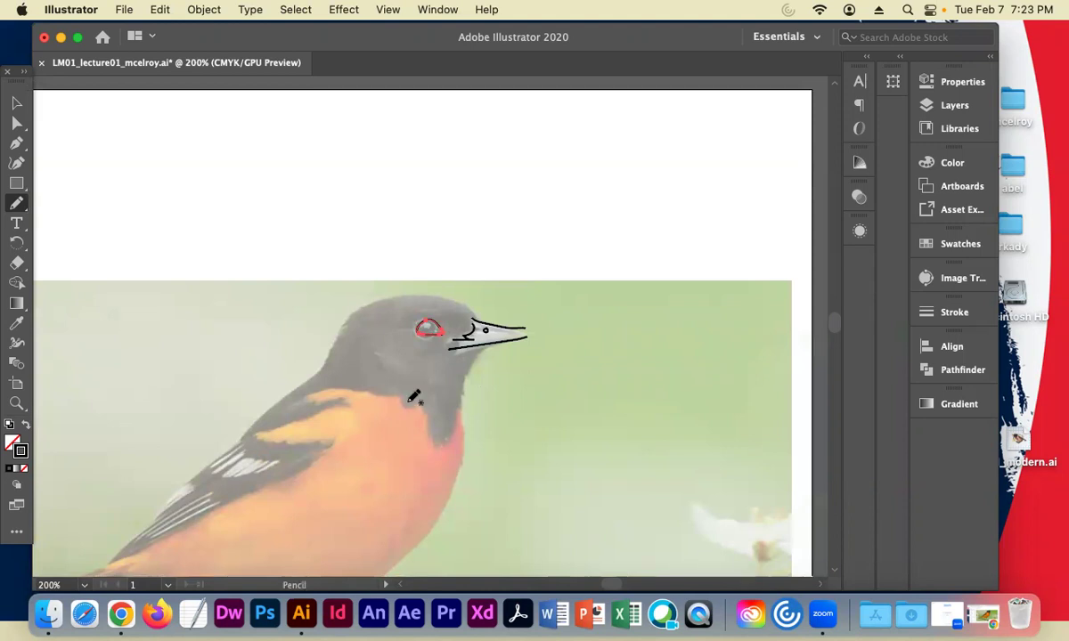
left_click_drag(341, 432, 449, 256)
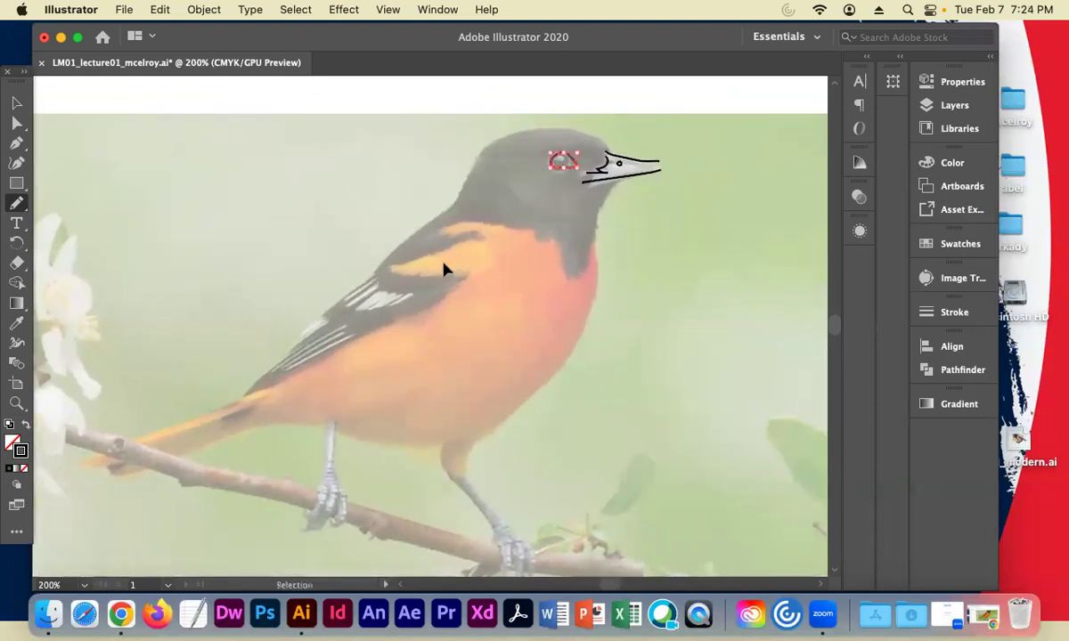
key("super+equal")
mouse_move(324, 379)
left_mouse_down()
mouse_move(413, 244)
mouse_move(401, 225)
mouse_move(439, 234)
mouse_move(436, 262)
left_mouse_up()
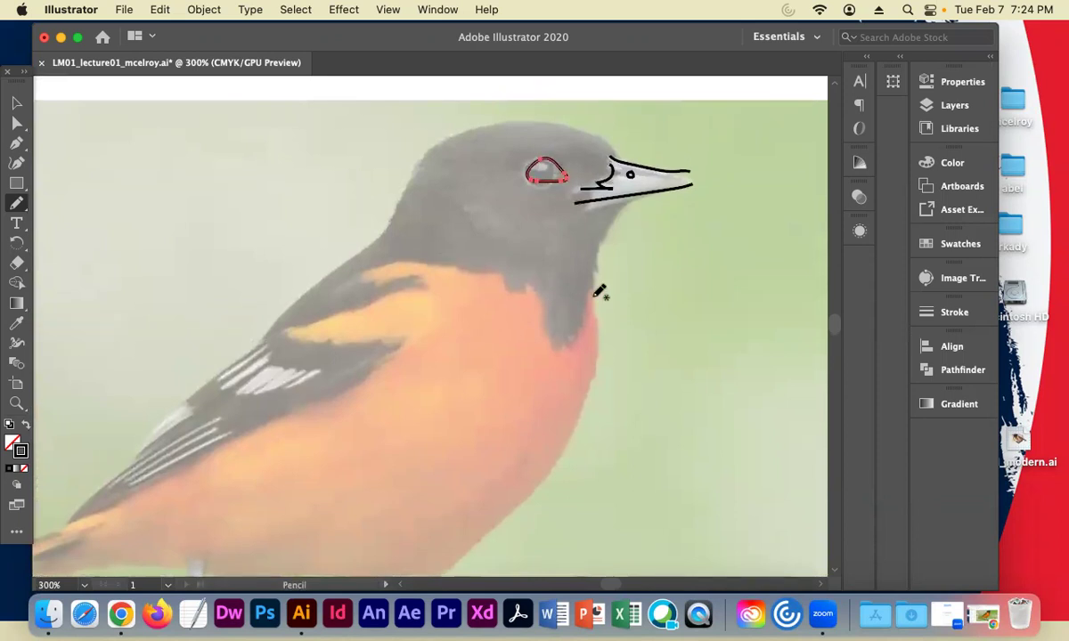
mouse_move(590, 212)
left_mouse_down()
mouse_move(579, 268)
mouse_move(565, 342)
mouse_move(537, 290)
mouse_move(512, 304)
mouse_move(499, 276)
mouse_move(380, 264)
mouse_move(367, 278)
mouse_move(420, 284)
mouse_move(304, 323)
mouse_move(395, 347)
mouse_move(75, 508)
left_mouse_up()
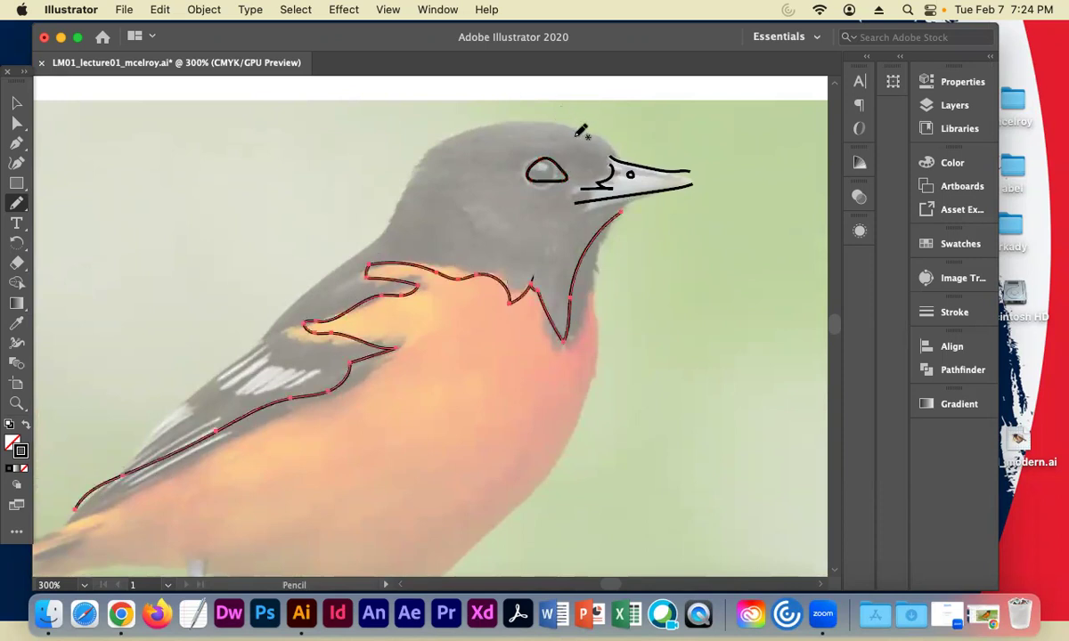
Trace the bird's crown, back and outer wing edge with one Pencil line, and add short feather strokes over the wing's white markings
mouse_move(613, 150)
left_mouse_down()
mouse_move(552, 132)
mouse_move(476, 137)
mouse_move(237, 355)
mouse_move(215, 389)
mouse_move(136, 436)
mouse_move(116, 468)
left_mouse_up()
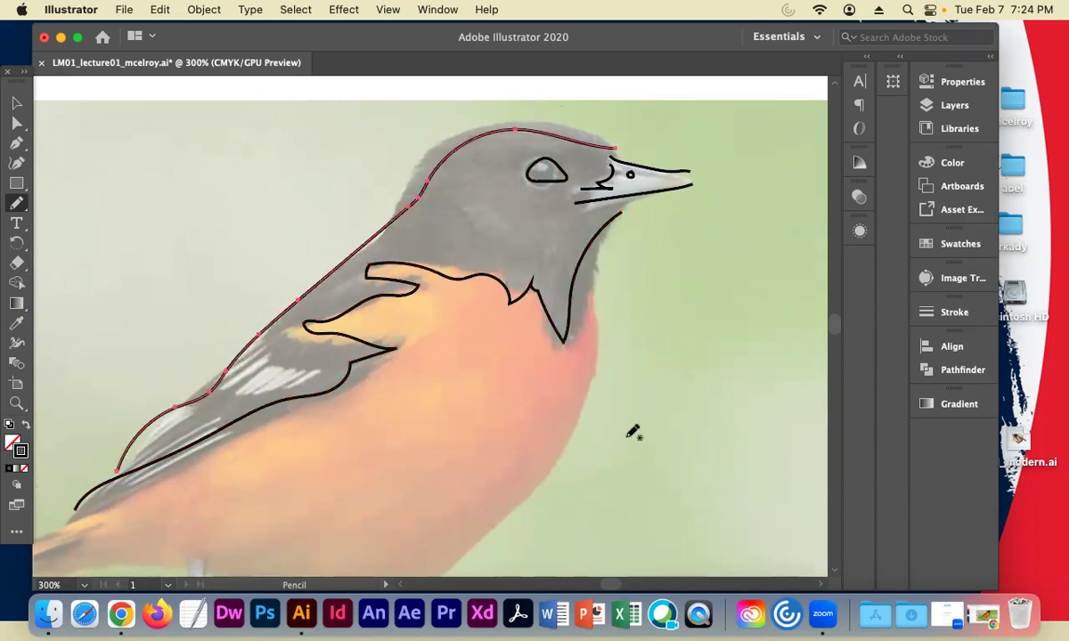
scroll(489, 358, "down", 5)
scroll(489, 359, "left", 7)
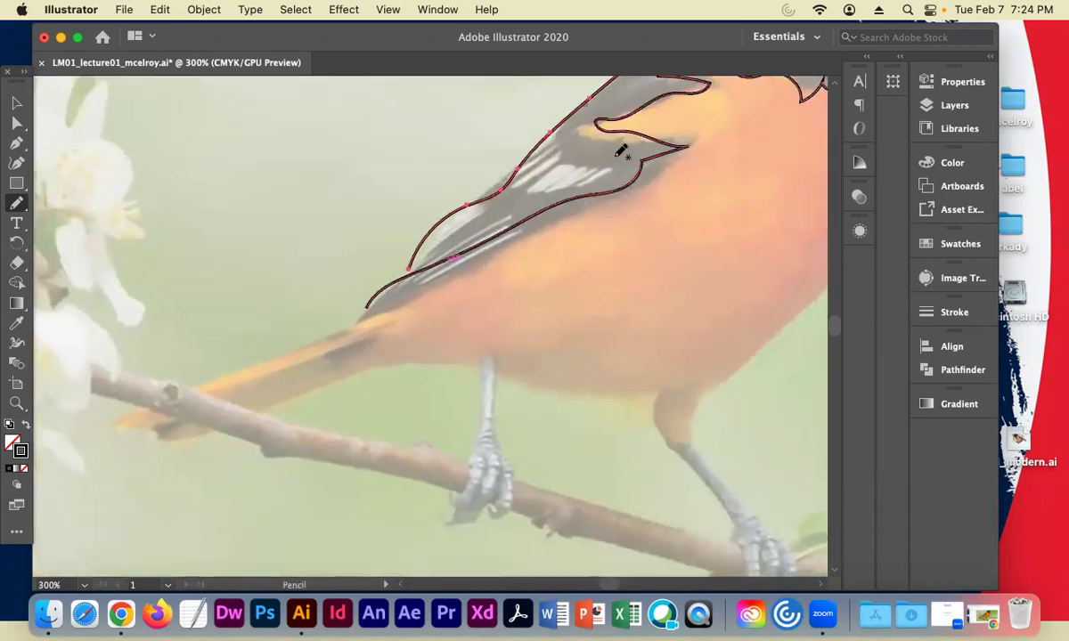
mouse_move(612, 163)
left_mouse_down()
mouse_move(554, 178)
mouse_move(585, 169)
mouse_move(572, 177)
mouse_move(581, 185)
mouse_move(547, 188)
mouse_move(523, 175)
mouse_move(535, 161)
mouse_move(531, 191)
mouse_move(515, 184)
mouse_move(545, 177)
mouse_move(526, 162)
left_mouse_up()
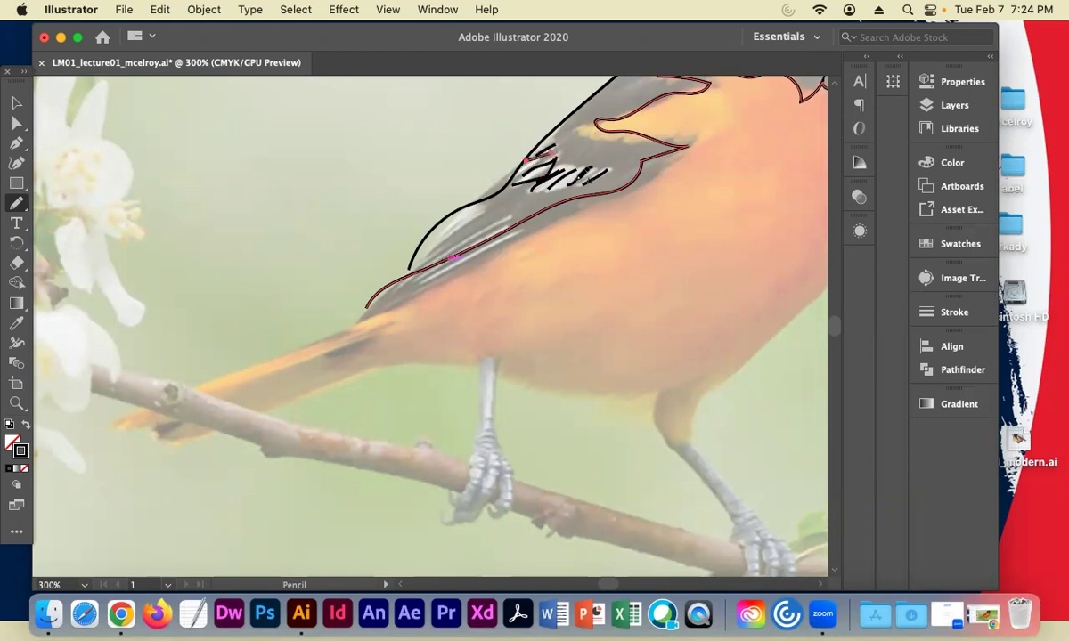
left_click_drag(595, 166, 581, 179)
left_click_drag(431, 244, 483, 211)
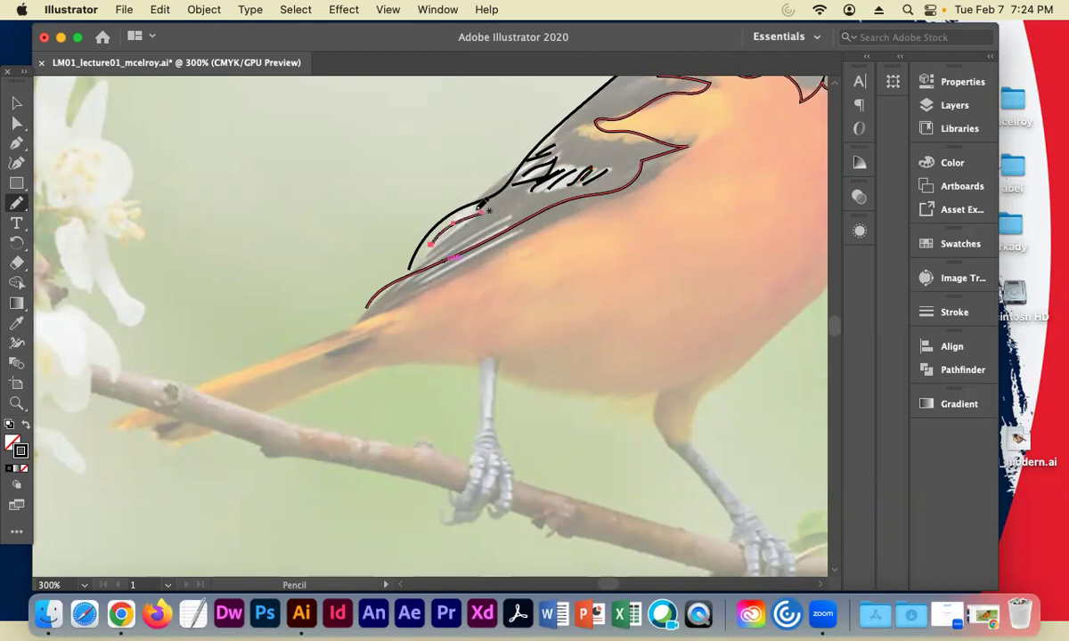
left_click_drag(433, 244, 479, 213)
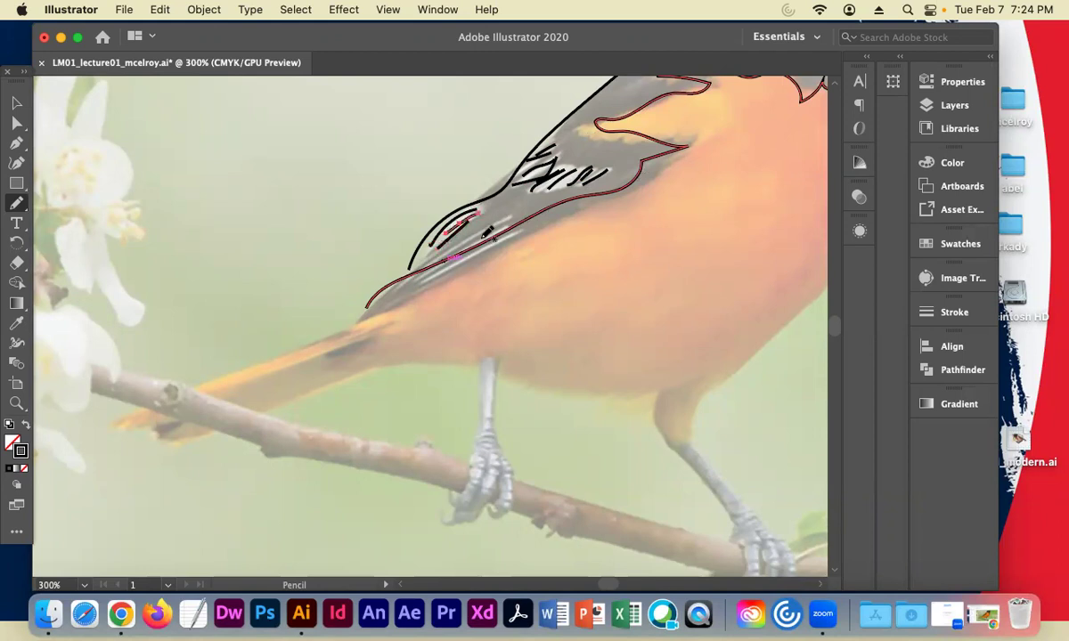
left_click_drag(424, 257, 501, 223)
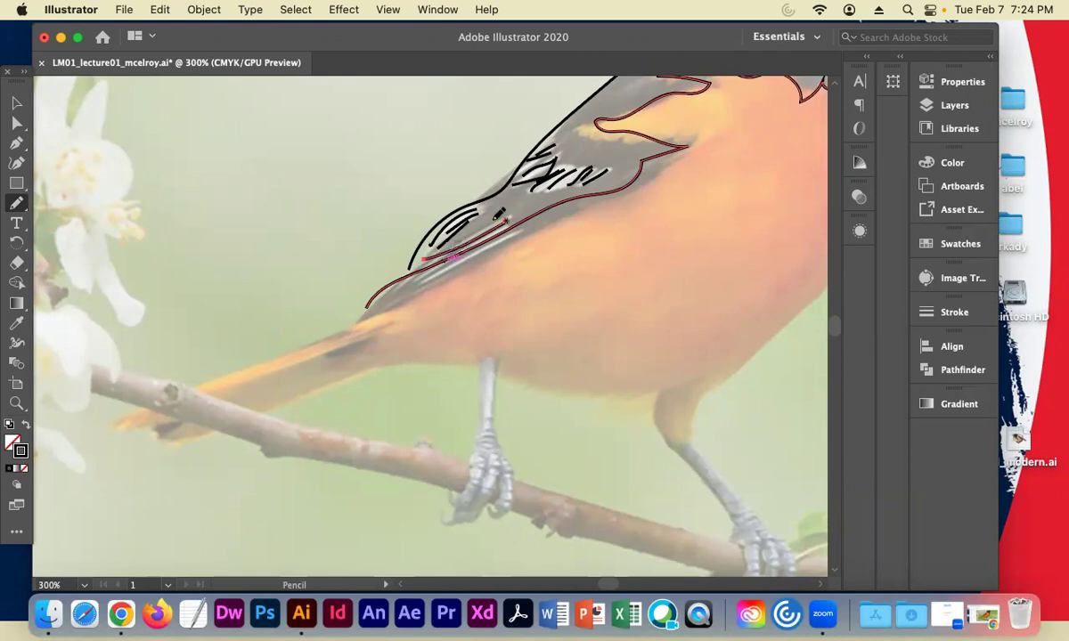
left_click_drag(456, 230, 496, 219)
Hide the phototemp layer to examine the line work on its own, and make the layer visible again
key("super+minus")
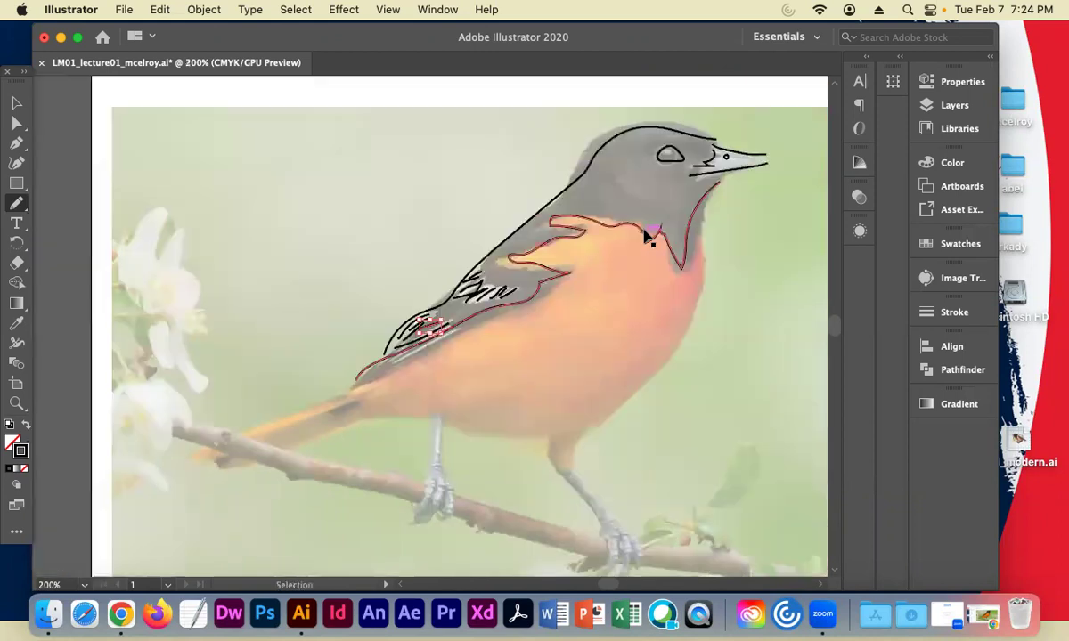
left_click(946, 105)
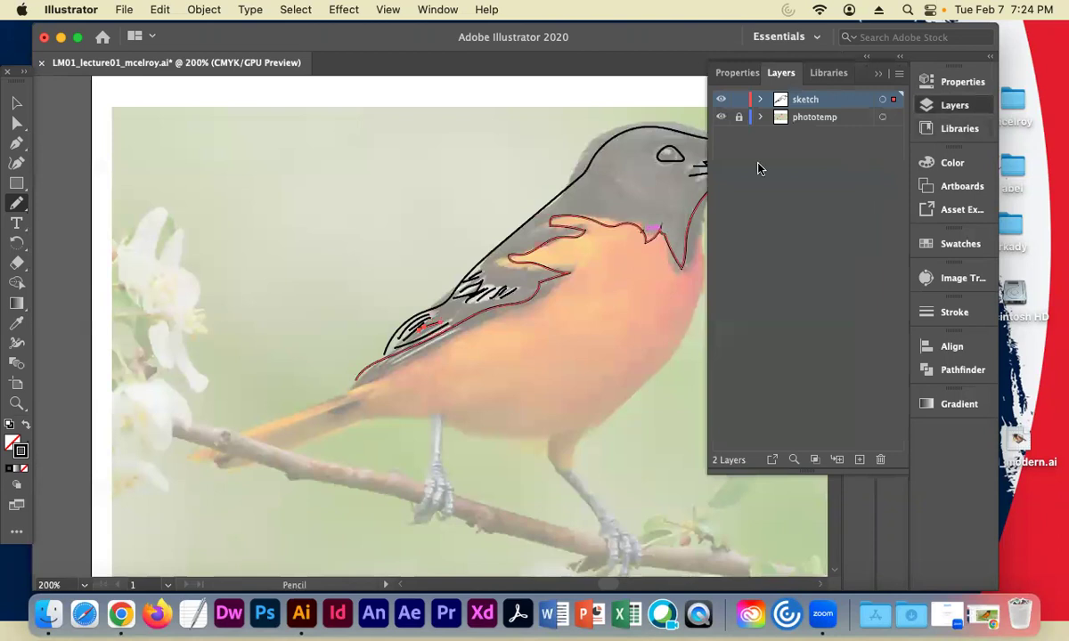
left_click(722, 117)
left_click(879, 73)
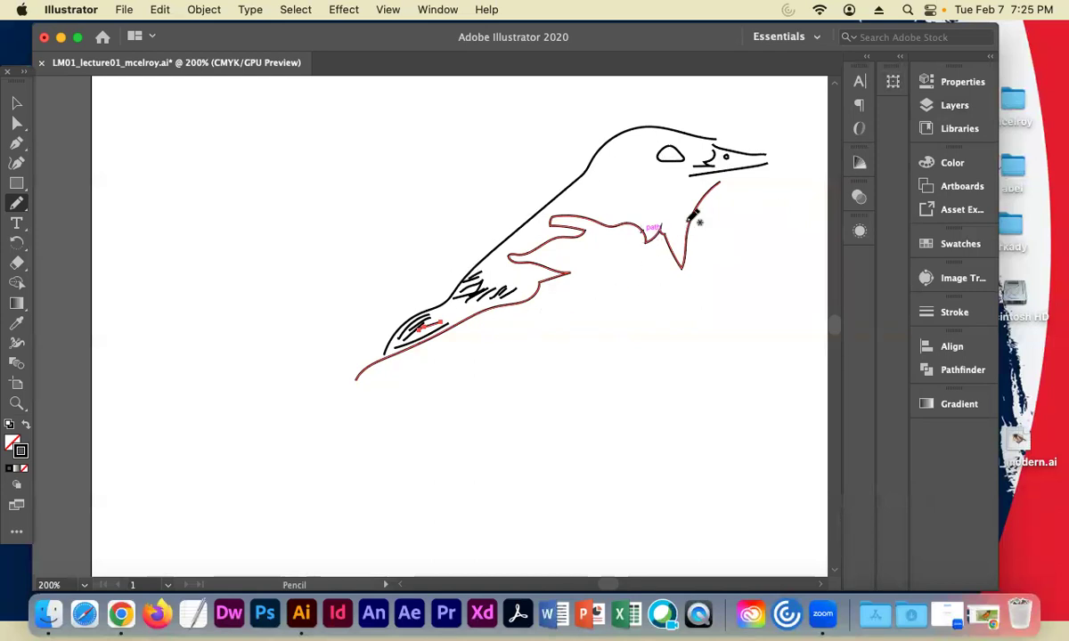
left_click(952, 105)
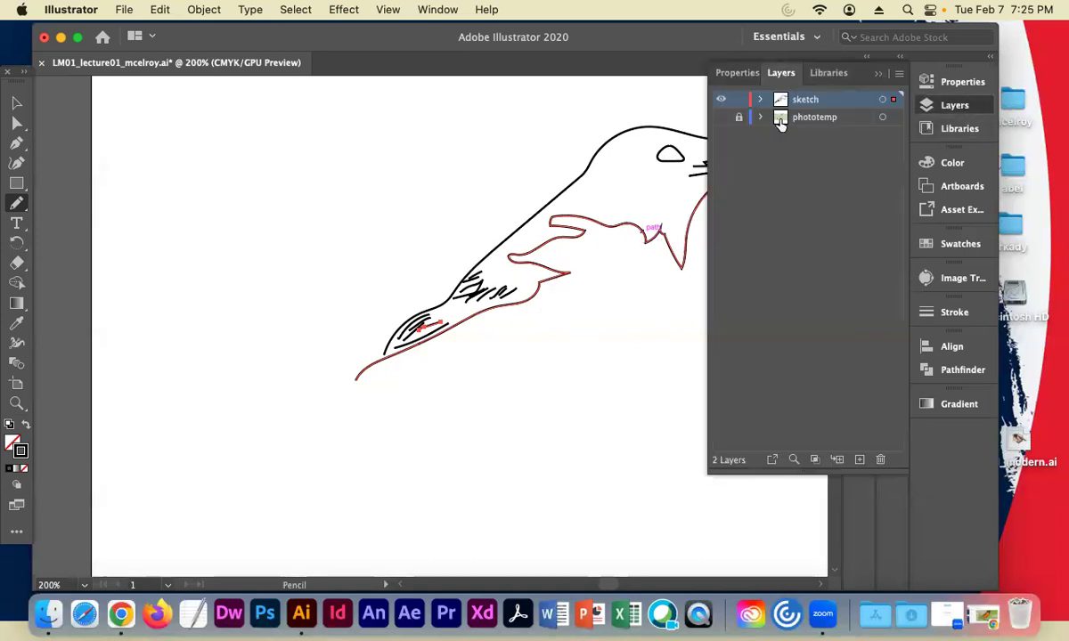
left_click(721, 117)
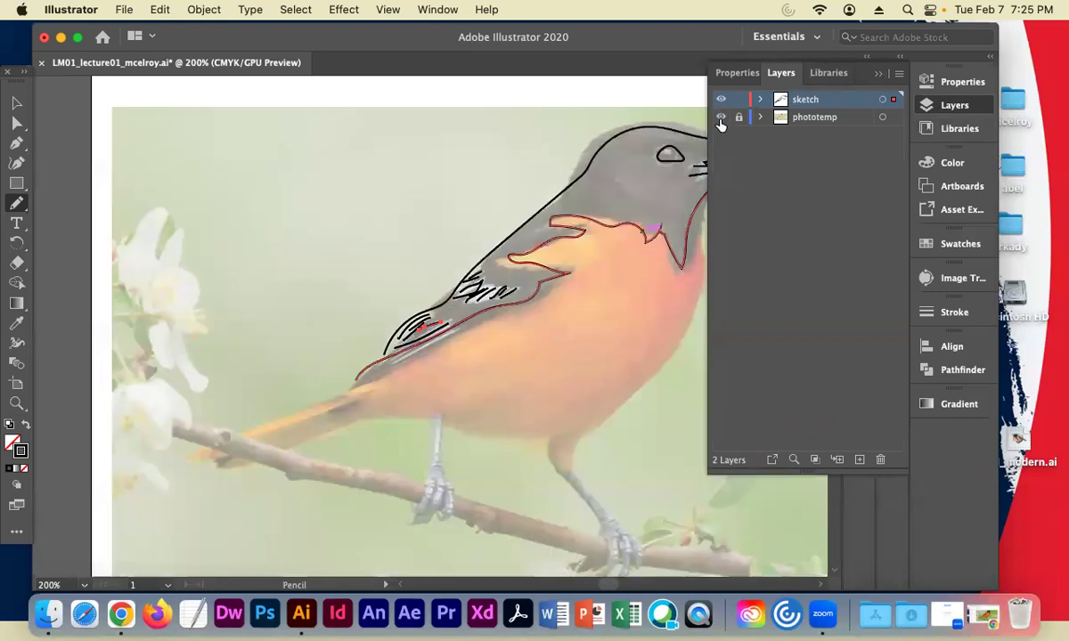
left_click(886, 75)
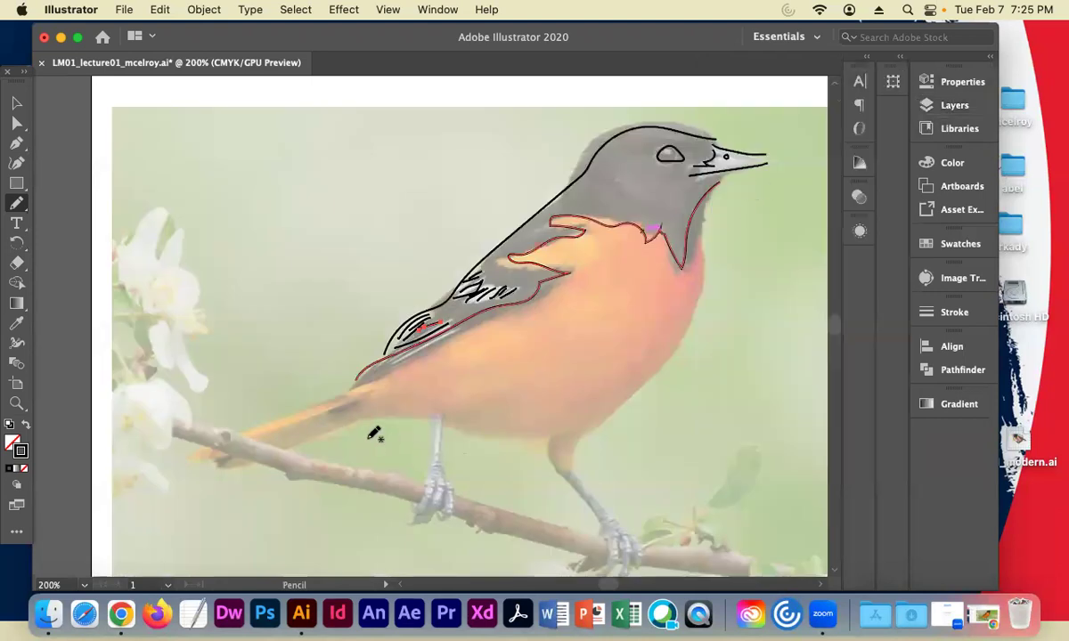
Trace the tail, the underside up to the rear leg, and the rear leg and foot with short texture strokes
left_click(519, 420, "super")
key("super+equal")
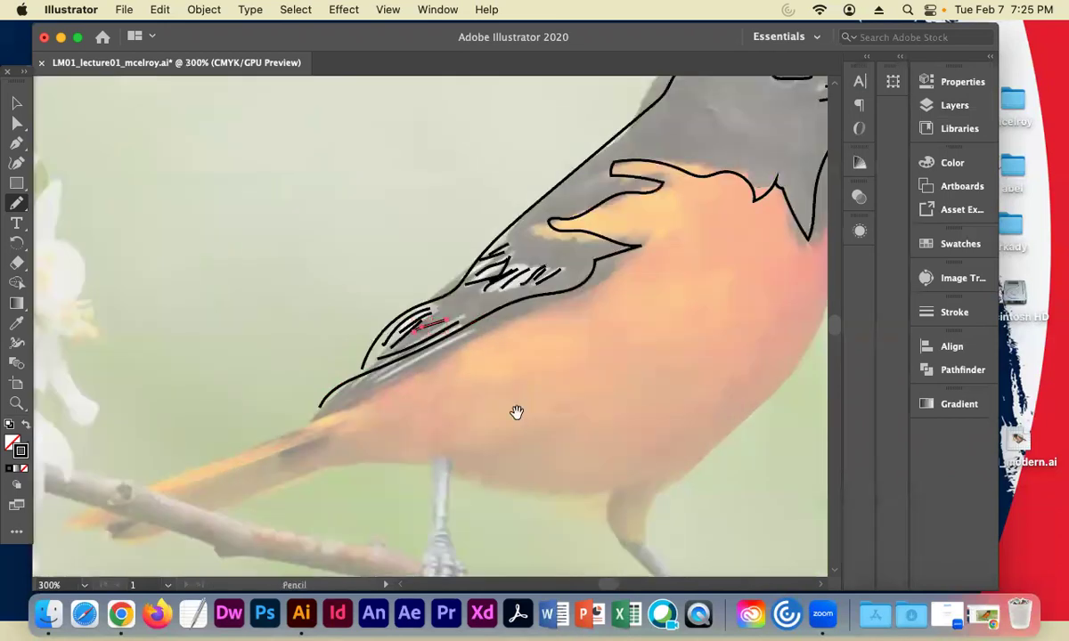
left_click_drag(516, 412, 630, 337)
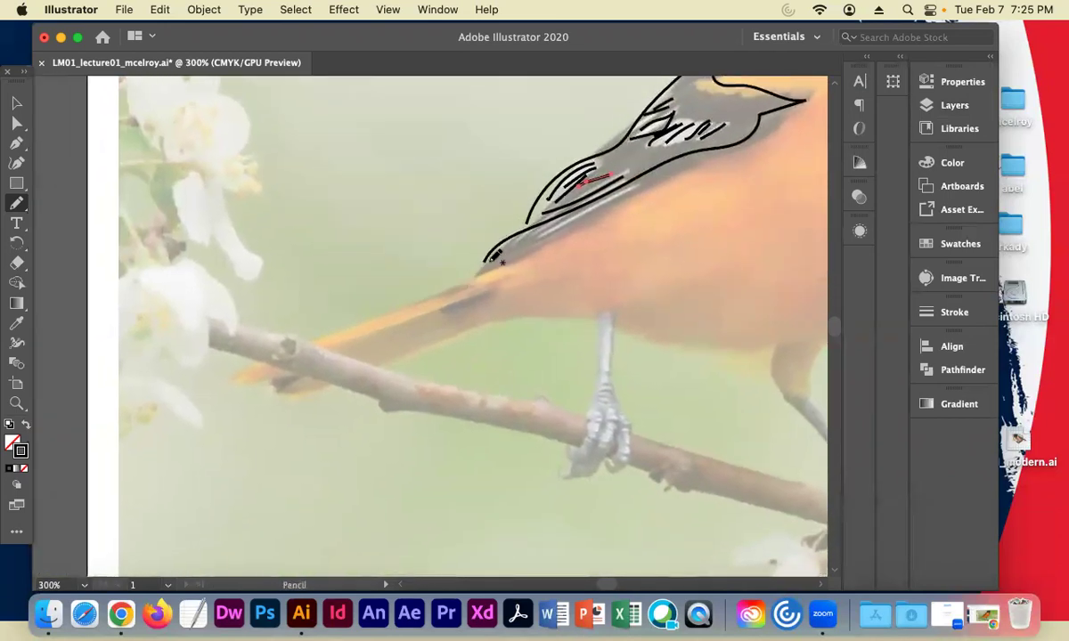
mouse_move(486, 268)
left_mouse_down()
mouse_move(224, 380)
mouse_move(279, 377)
mouse_move(262, 401)
mouse_move(402, 363)
mouse_move(500, 317)
mouse_move(586, 315)
mouse_move(632, 434)
mouse_move(626, 469)
mouse_move(608, 473)
mouse_move(609, 458)
mouse_move(580, 480)
mouse_move(550, 482)
mouse_move(551, 465)
mouse_move(572, 469)
mouse_move(564, 450)
mouse_move(592, 420)
mouse_move(608, 312)
left_mouse_up()
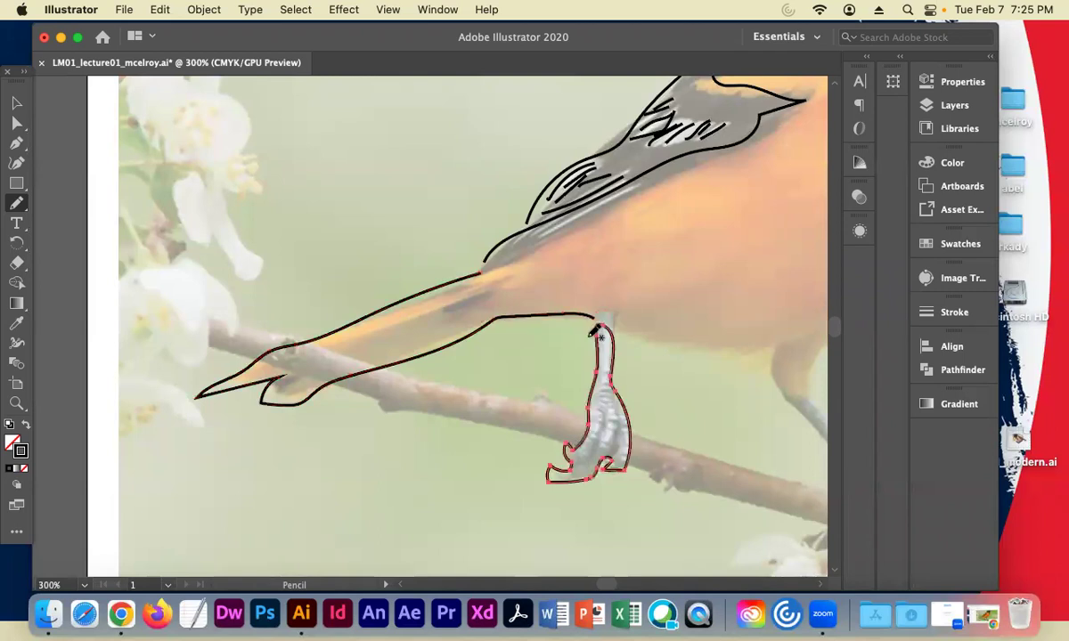
mouse_move(580, 463)
left_mouse_down()
mouse_move(616, 416)
mouse_move(615, 450)
left_mouse_up()
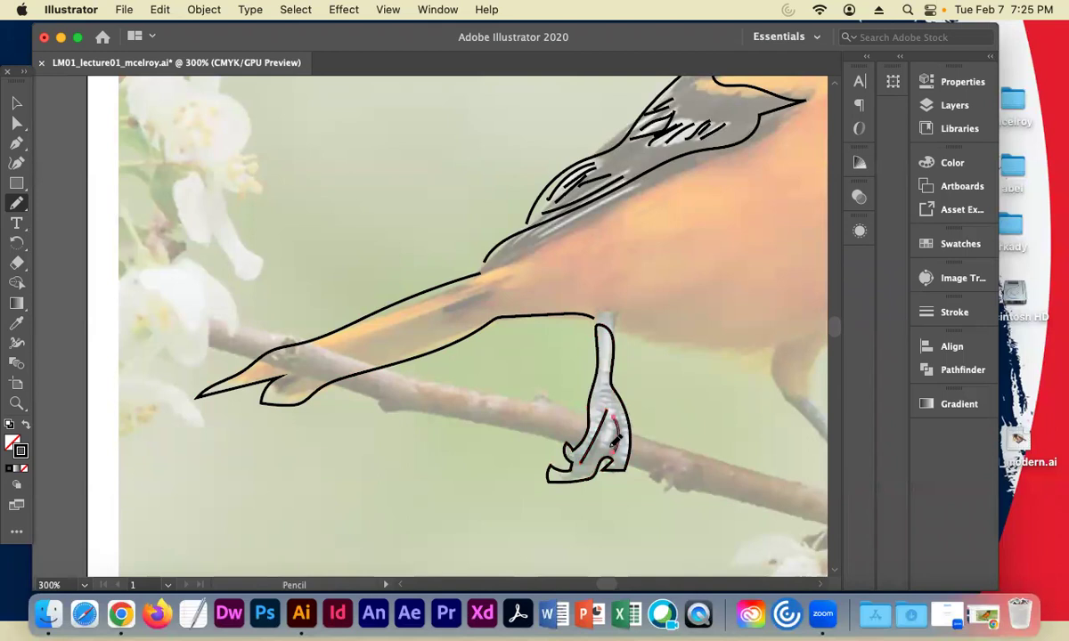
mouse_move(610, 382)
left_mouse_down()
mouse_move(592, 404)
mouse_move(625, 407)
mouse_move(599, 400)
mouse_move(605, 418)
mouse_move(597, 415)
mouse_move(617, 386)
mouse_move(589, 397)
left_mouse_up()
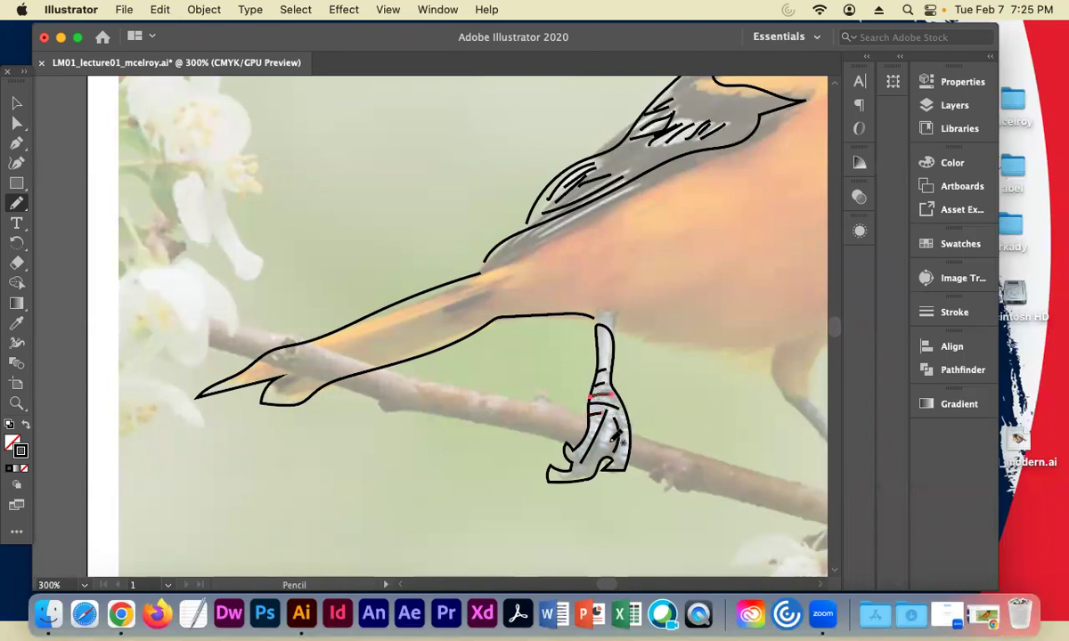
mouse_move(612, 434)
left_mouse_down()
mouse_move(571, 471)
mouse_move(610, 469)
left_mouse_up()
Trace the belly edge between the legs with jagged feather tips, the front thigh, and a short curved line above it
left_click_drag(718, 327, 507, 327)
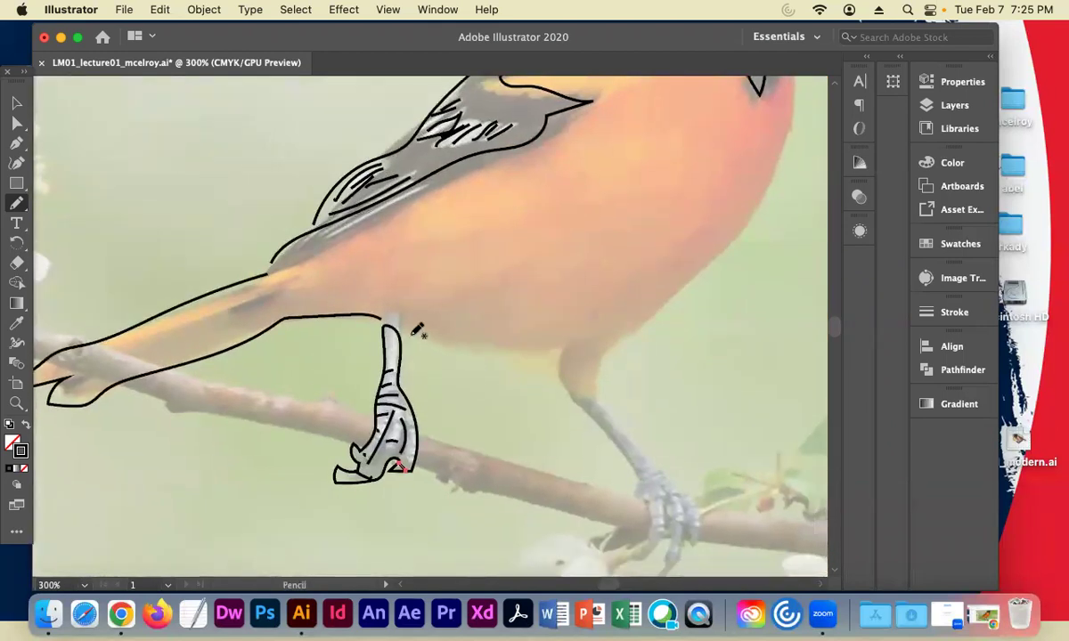
mouse_move(410, 328)
left_mouse_down()
mouse_move(541, 353)
mouse_move(527, 362)
mouse_move(598, 396)
mouse_move(593, 367)
mouse_move(632, 311)
left_mouse_up()
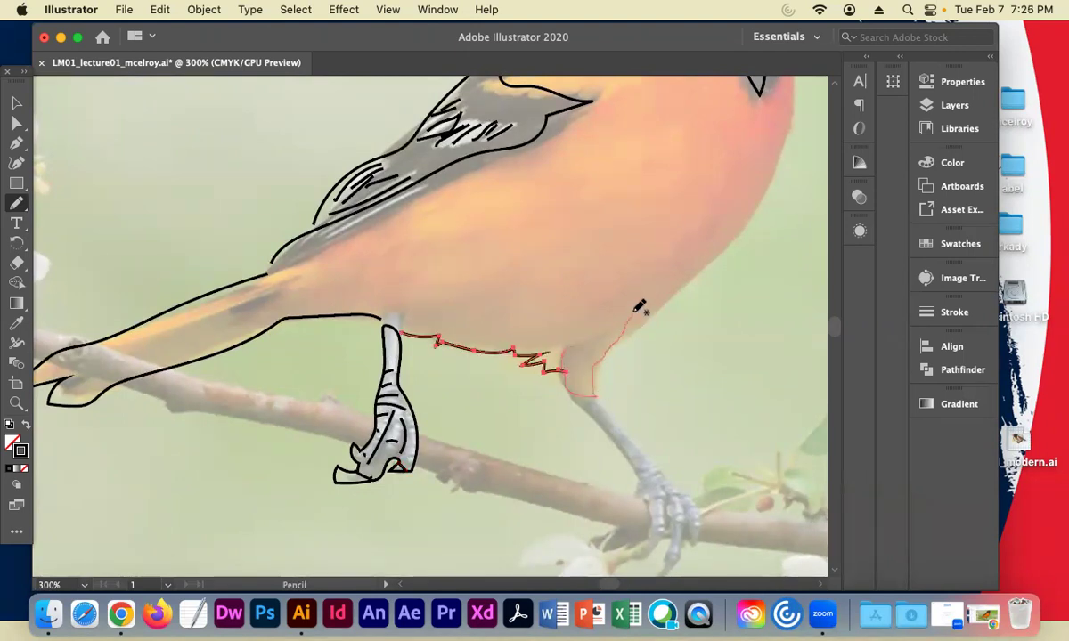
left_click_drag(541, 341, 508, 346)
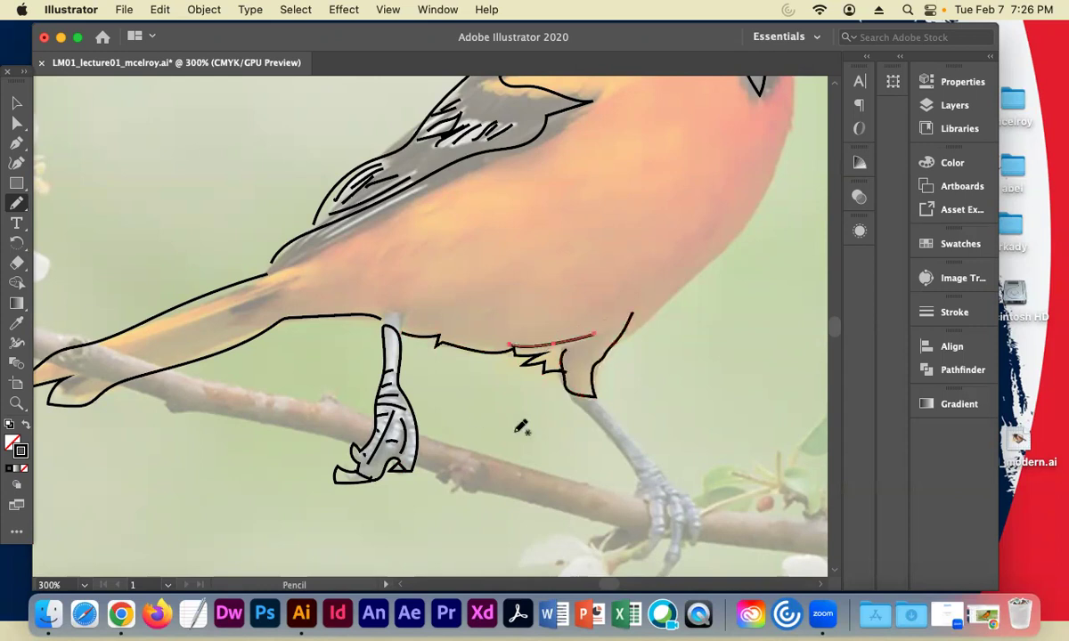
key("super+equal")
key("super+equal")
key("super+equal")
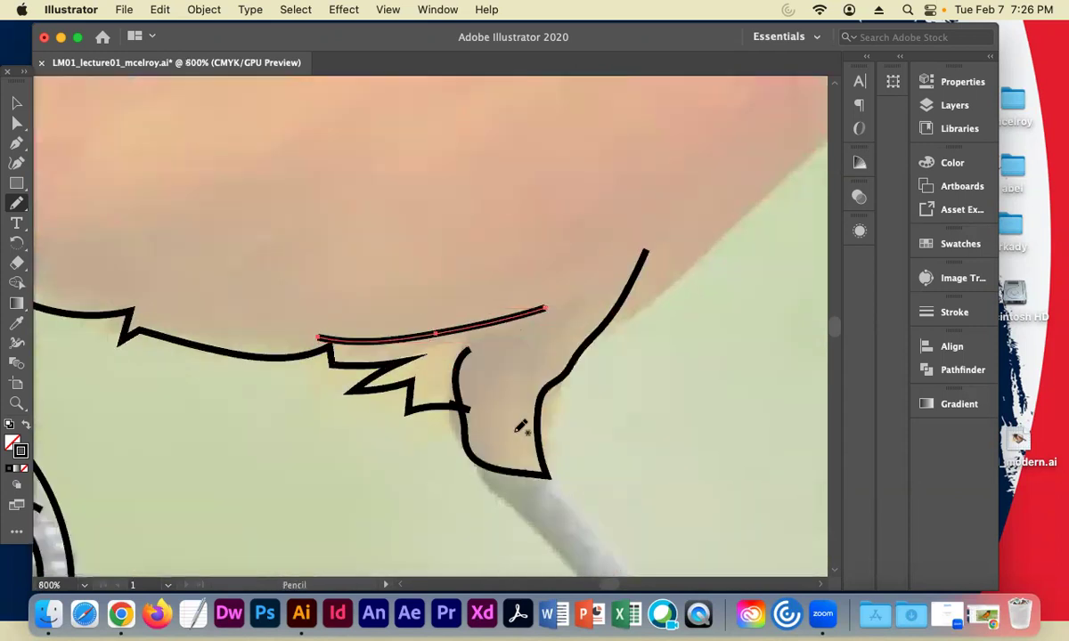
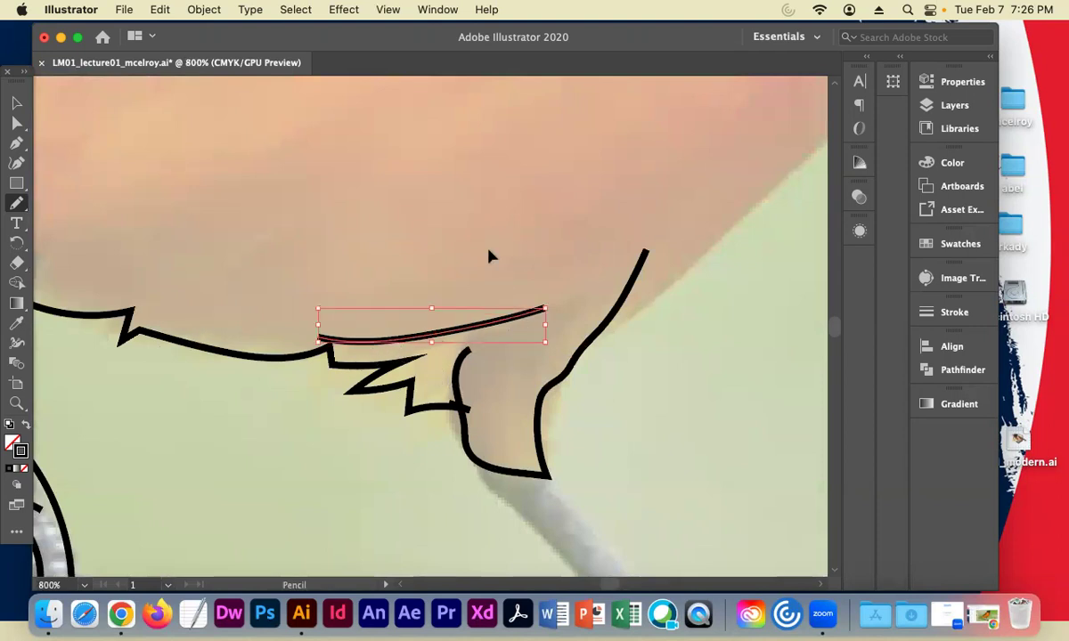
Outline the front leg and its clawed foot with one Pencil line starting below the thigh
key("super+minus")
key("super+minus")
key("super+minus")
mouse_move(411, 401)
left_mouse_down()
mouse_move(358, 289)
mouse_move(370, 279)
left_mouse_up()
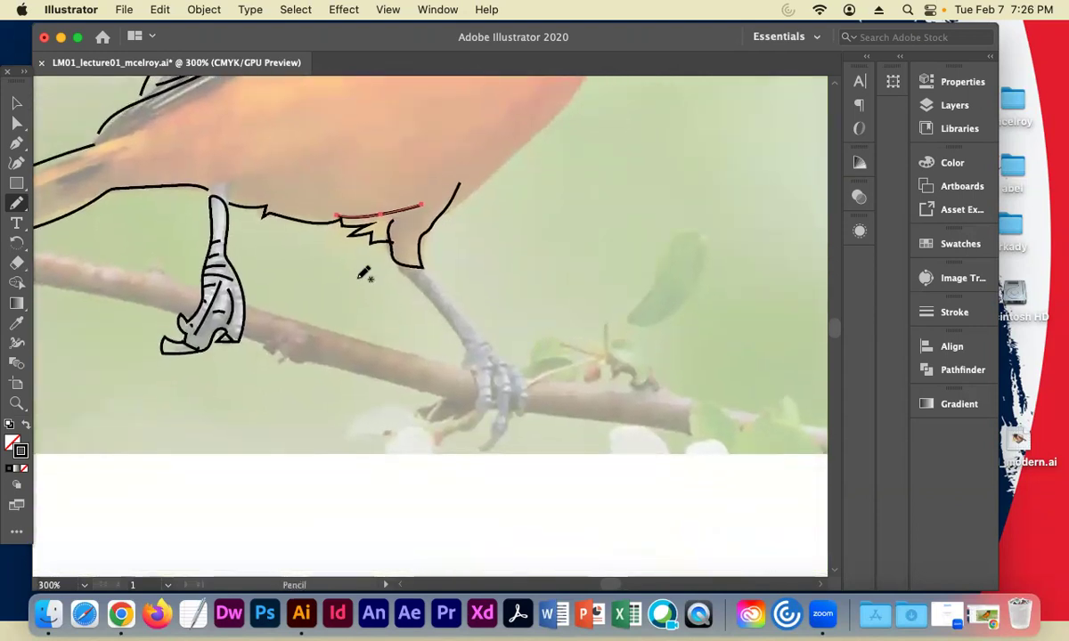
mouse_move(398, 264)
left_mouse_down()
mouse_move(429, 295)
mouse_move(467, 350)
mouse_move(455, 369)
mouse_move(473, 377)
mouse_move(469, 415)
mouse_move(437, 436)
mouse_move(468, 428)
mouse_move(483, 412)
mouse_move(486, 377)
mouse_move(496, 382)
mouse_move(493, 433)
mouse_move(477, 452)
mouse_move(500, 431)
mouse_move(510, 396)
mouse_move(516, 417)
mouse_move(519, 372)
mouse_move(438, 278)
mouse_move(400, 258)
left_mouse_up()
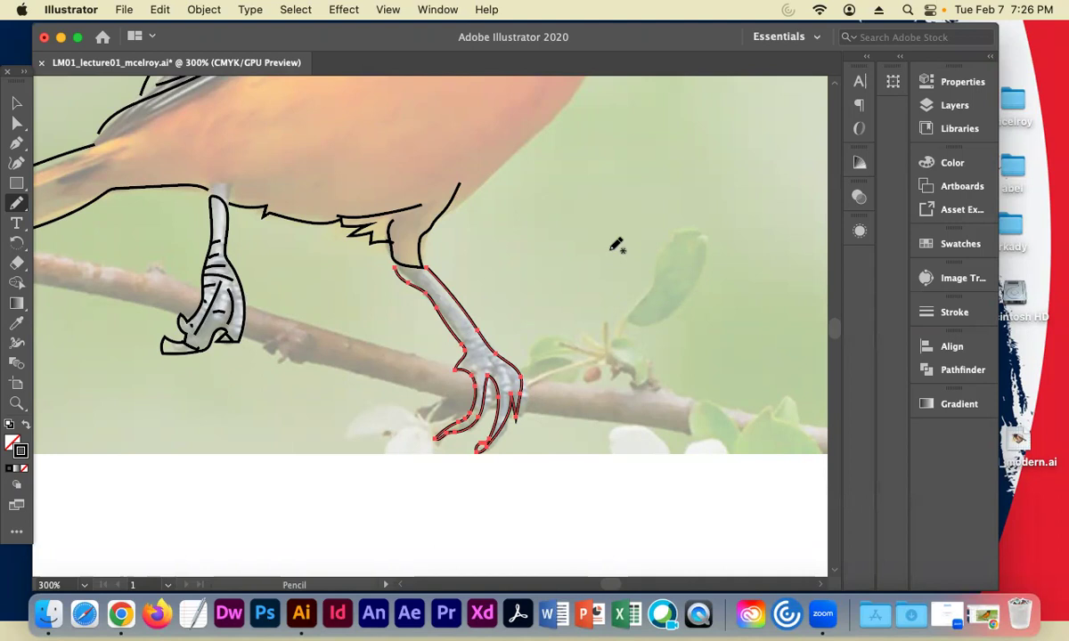
key("super+minus")
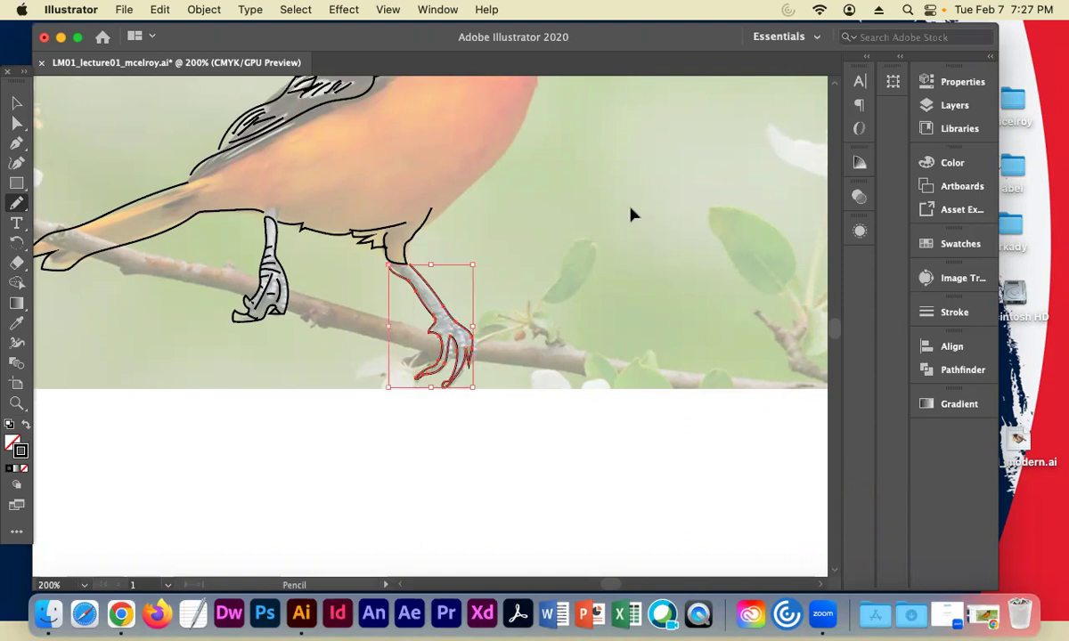
Add short scale and texture strokes down the front leg and along the toes of its foot
key("super+equal")
key("super+equal")
key("super+equal")
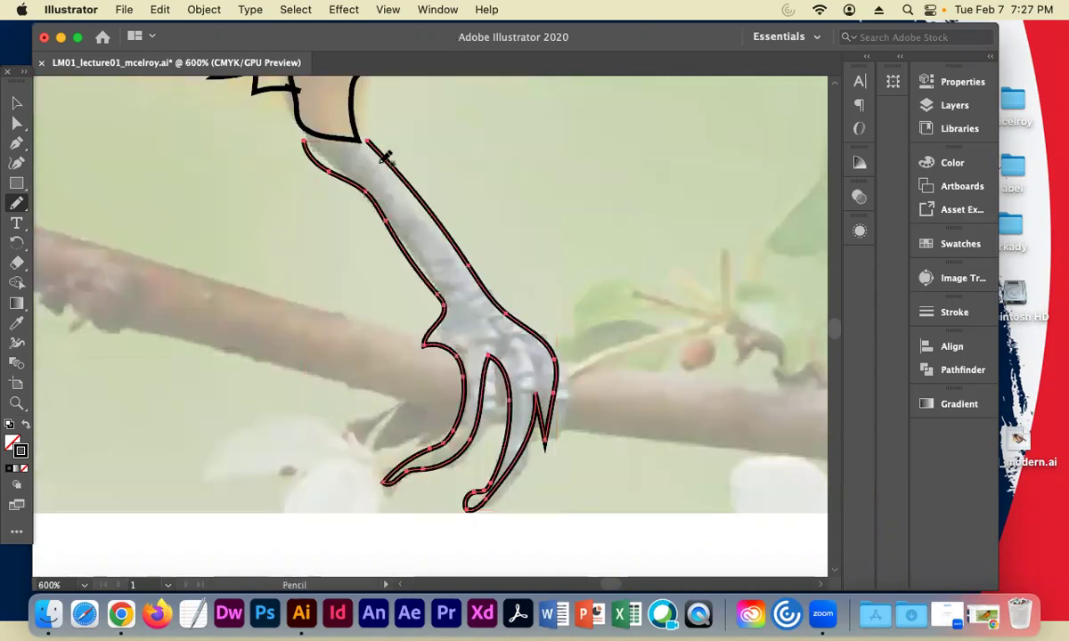
left_click_drag(381, 165, 341, 158)
left_click_drag(426, 264, 424, 266)
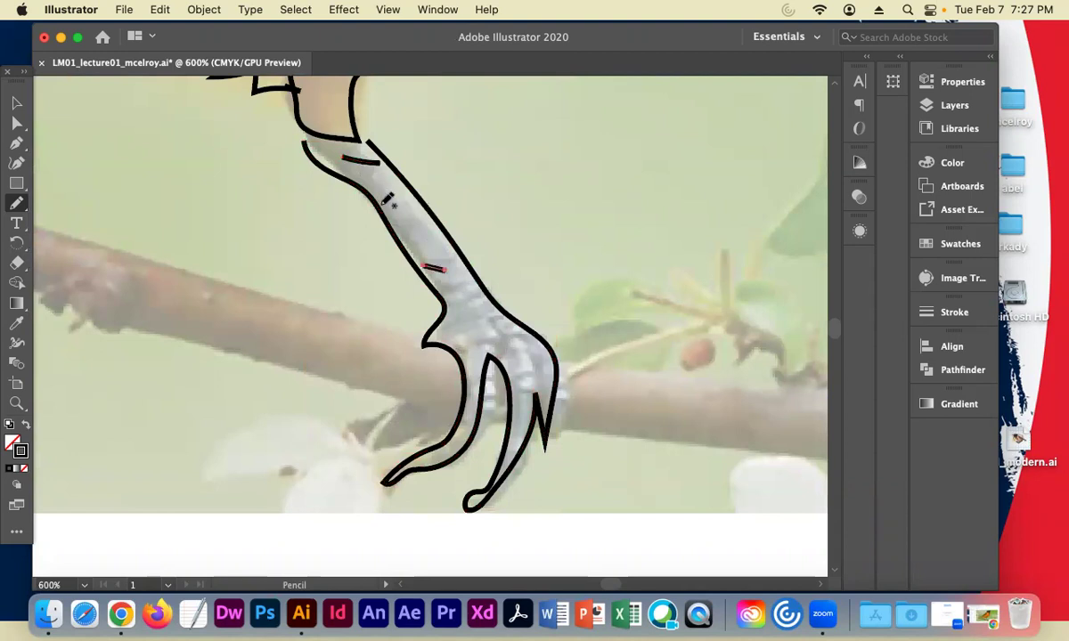
mouse_move(381, 192)
left_mouse_down()
mouse_move(423, 214)
mouse_move(416, 241)
left_mouse_up()
left_click_drag(437, 291, 481, 303)
mouse_move(437, 333)
left_mouse_down()
mouse_move(484, 356)
mouse_move(474, 352)
mouse_move(489, 336)
mouse_move(503, 341)
mouse_move(506, 326)
mouse_move(536, 340)
mouse_move(536, 373)
mouse_move(539, 358)
mouse_move(554, 358)
mouse_move(528, 394)
left_mouse_up()
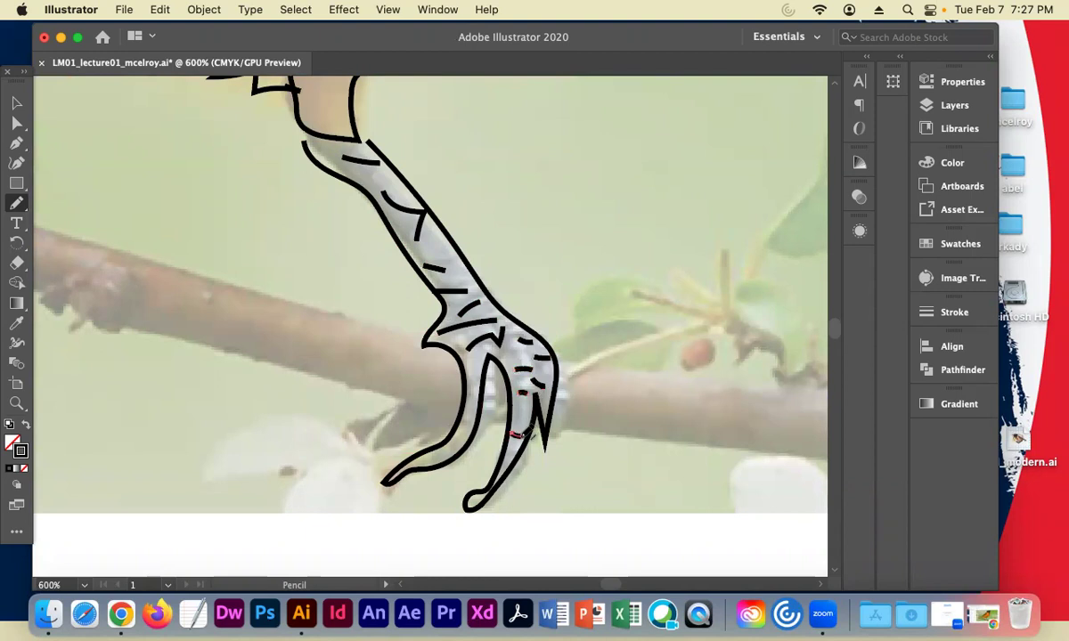
left_click_drag(518, 411, 525, 413)
left_click_drag(502, 454, 521, 451)
left_click_drag(464, 376, 474, 379)
mouse_move(453, 423)
left_mouse_down()
mouse_move(472, 419)
mouse_move(454, 451)
mouse_move(431, 463)
left_mouse_up()
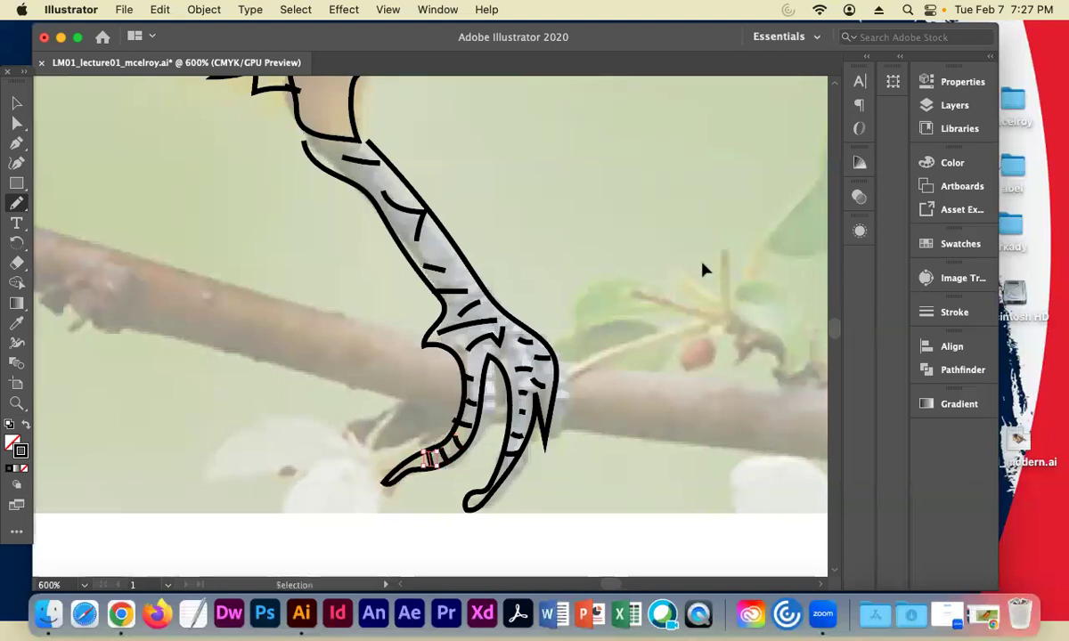
Trace the outer breast edge with one Pencil line from the throat down to the front thigh
key("super+minus")
key("super+minus")
key("space")
mouse_move(697, 259)
left_mouse_down()
mouse_move(520, 249)
mouse_move(382, 523)
mouse_move(405, 530)
left_mouse_up()
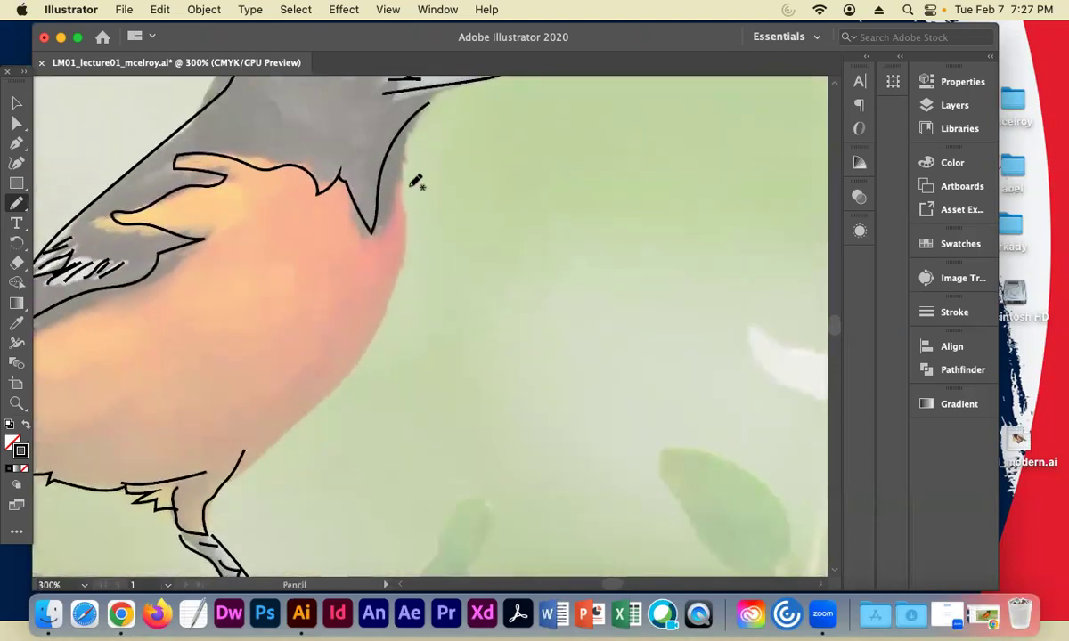
mouse_move(410, 129)
left_mouse_down()
mouse_move(407, 263)
mouse_move(387, 310)
mouse_move(331, 396)
mouse_move(248, 468)
left_mouse_up()
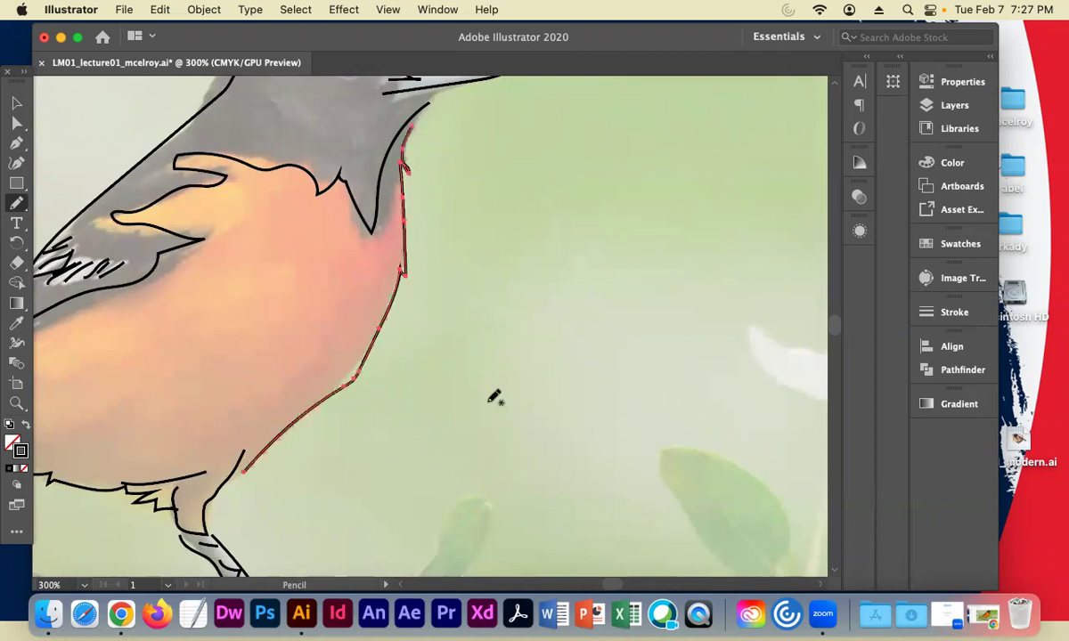
key("super+minus")
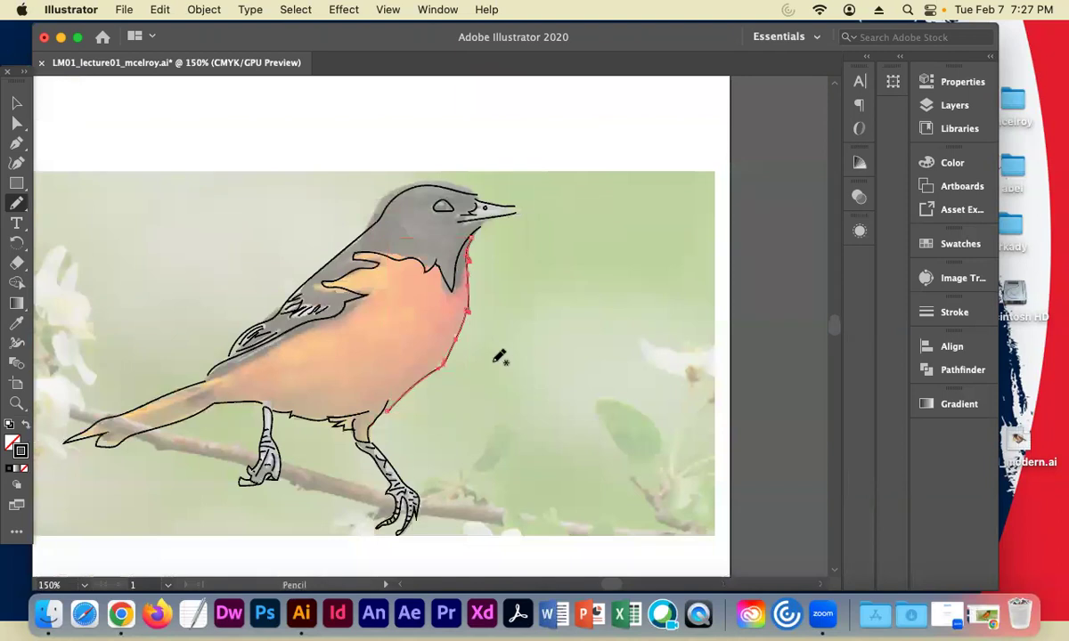
Trace the small petal beside the front foot and both edges of the branch between the two feet with the Pencil
left_click(16, 102)
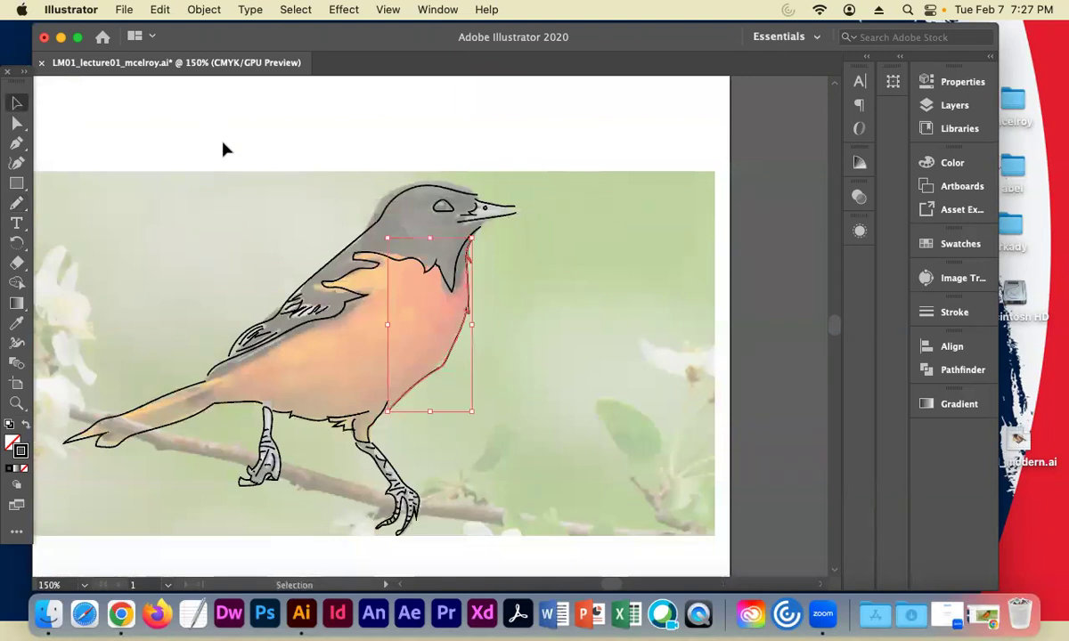
key("a")
key("super+minus")
key("super+equal")
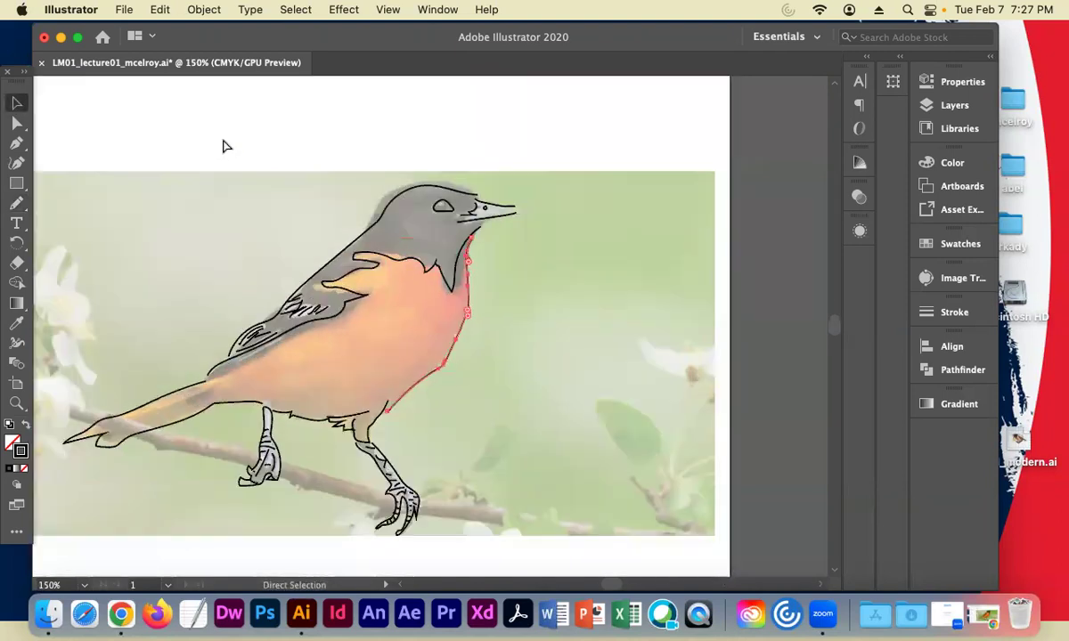
key("super+equal")
key("super+equal")
key("super+equal")
scroll(332, 346, "down", 5)
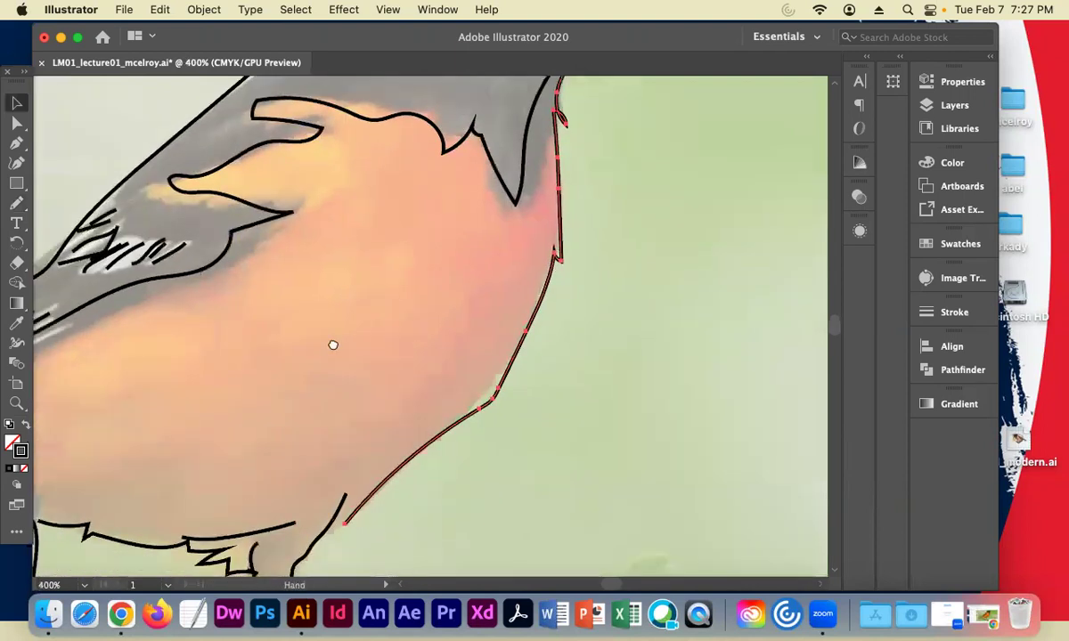
scroll(361, 433, "down", 5)
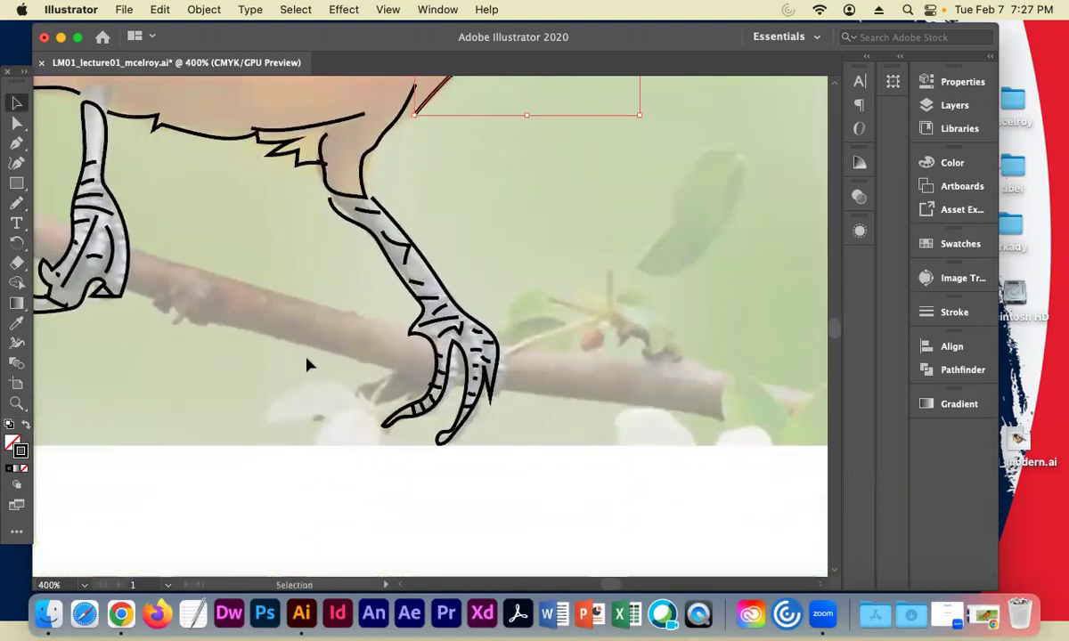
key("a")
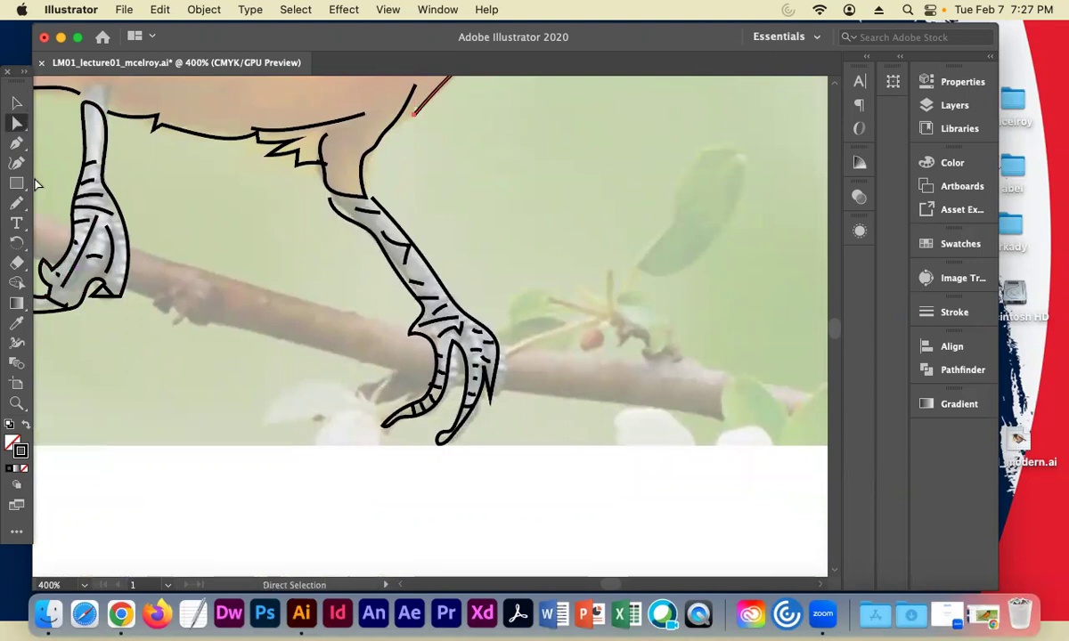
left_click(18, 205)
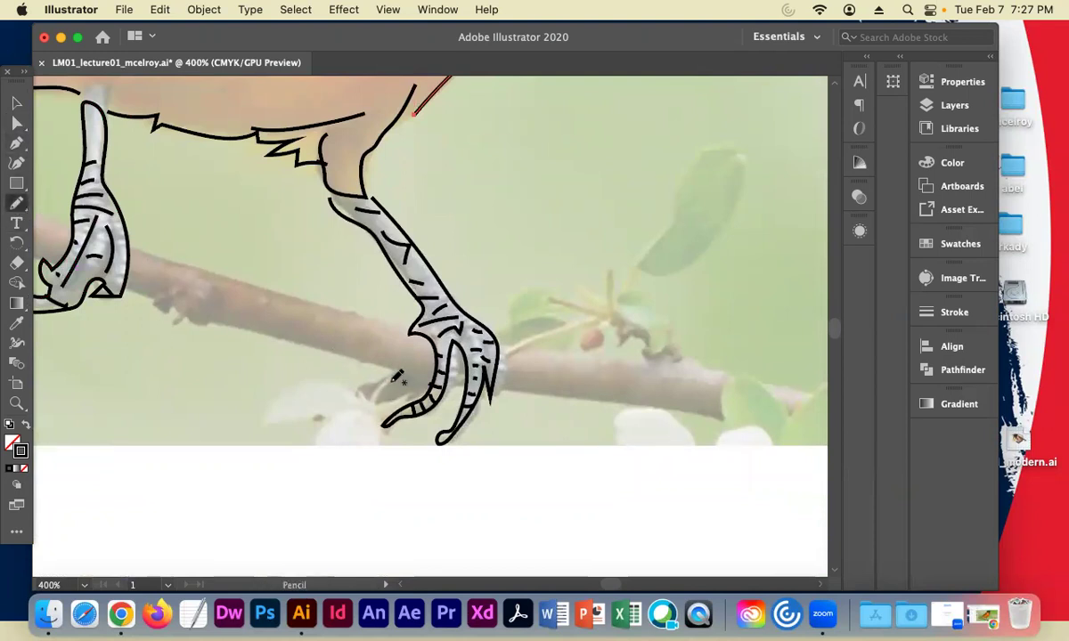
mouse_move(394, 378)
left_mouse_down()
mouse_move(365, 390)
mouse_move(379, 402)
mouse_move(403, 383)
mouse_move(392, 380)
left_mouse_up()
left_click_drag(386, 324, 174, 262)
mouse_move(368, 356)
left_mouse_down()
mouse_move(298, 353)
mouse_move(163, 294)
left_mouse_up()
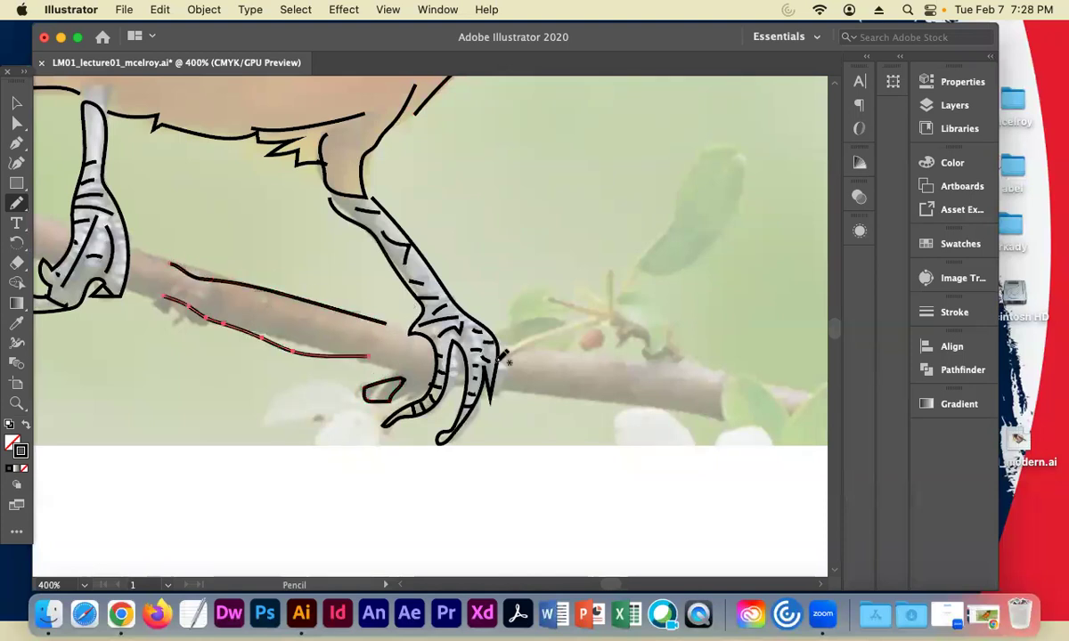
Trace the branch edges beyond the front foot, the large leaf above them, and the small leaves and twigs between
mouse_move(509, 351)
left_mouse_down()
mouse_move(684, 338)
mouse_move(712, 376)
left_mouse_up()
mouse_move(704, 416)
left_mouse_down()
mouse_move(552, 403)
mouse_move(527, 387)
left_mouse_up()
mouse_move(613, 301)
left_mouse_down()
mouse_move(699, 170)
mouse_move(749, 143)
mouse_move(735, 230)
mouse_move(648, 266)
left_mouse_up()
mouse_move(595, 309)
left_mouse_down()
mouse_move(562, 290)
mouse_move(512, 291)
mouse_move(513, 311)
mouse_move(561, 301)
mouse_move(572, 311)
mouse_move(560, 328)
mouse_move(511, 325)
mouse_move(537, 318)
left_mouse_up()
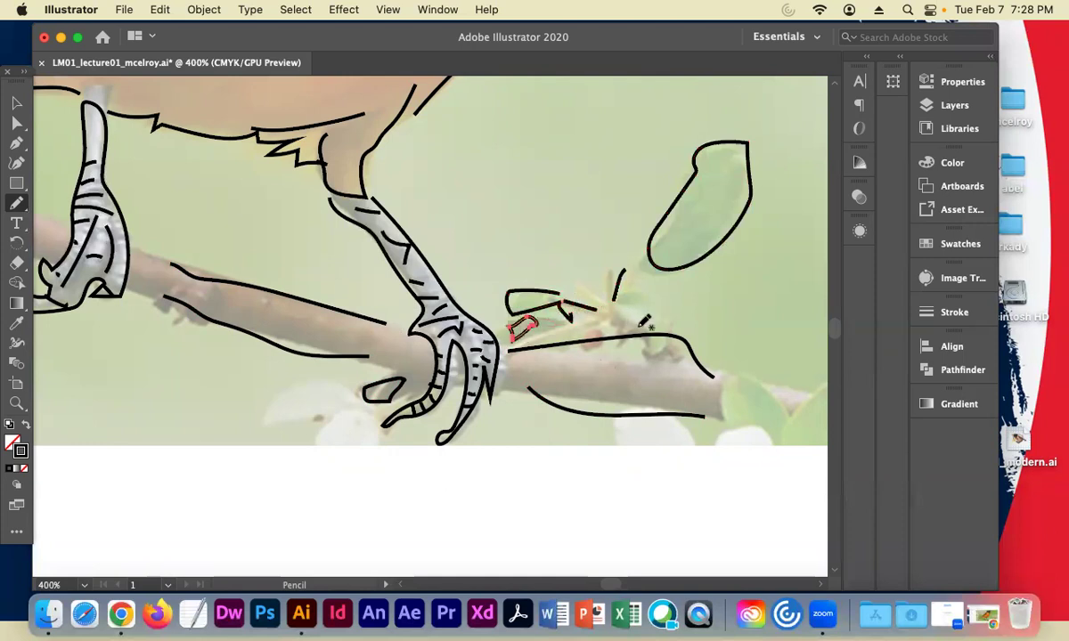
mouse_move(614, 308)
left_mouse_down()
mouse_move(639, 326)
mouse_move(595, 323)
left_mouse_up()
Examine the stroke and appearance settings of the last twig line drawn
left_click(958, 312)
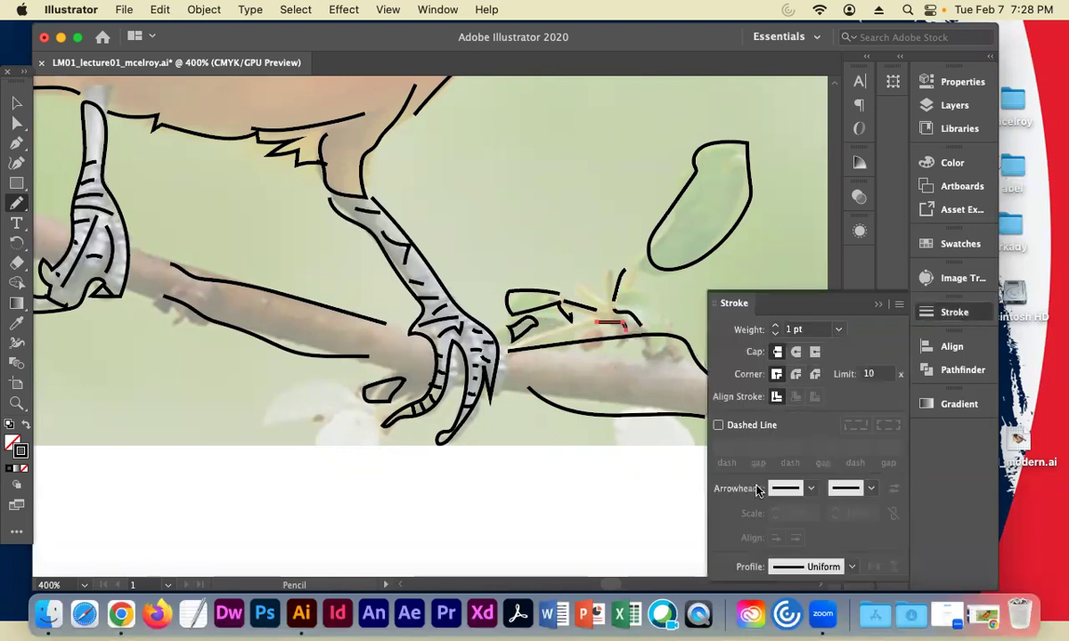
left_click(879, 306)
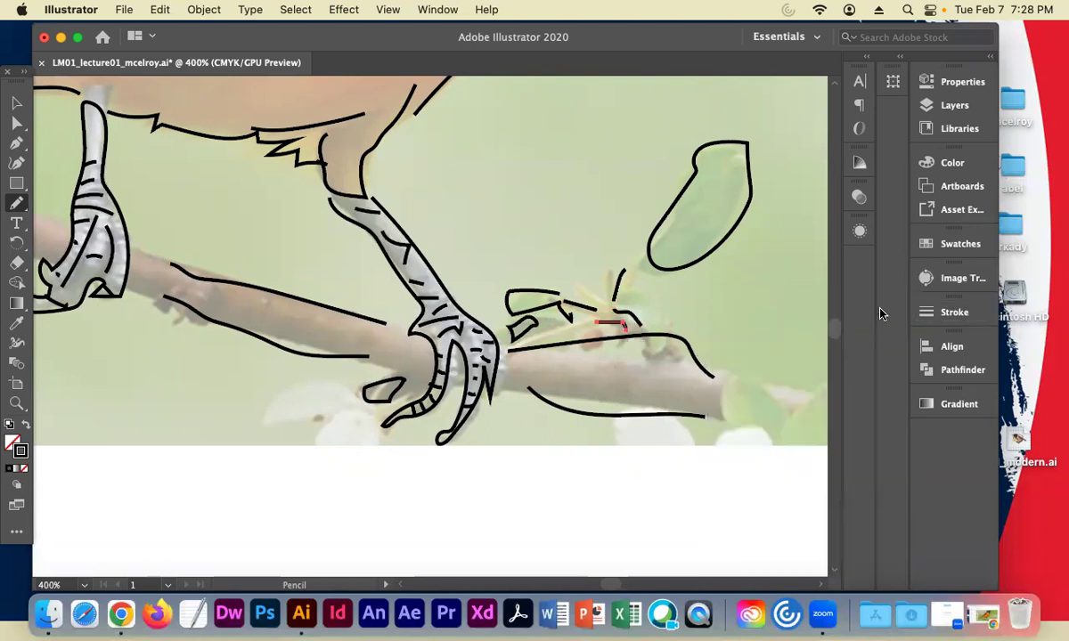
scroll(401, 374, "down", 6)
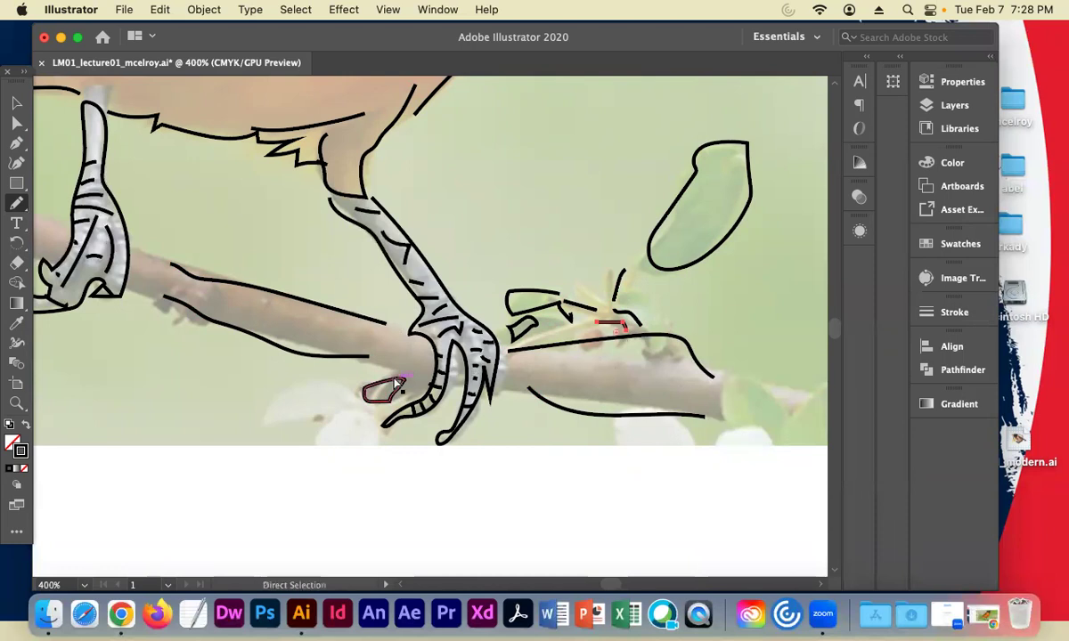
left_click_drag(171, 169, 385, 329)
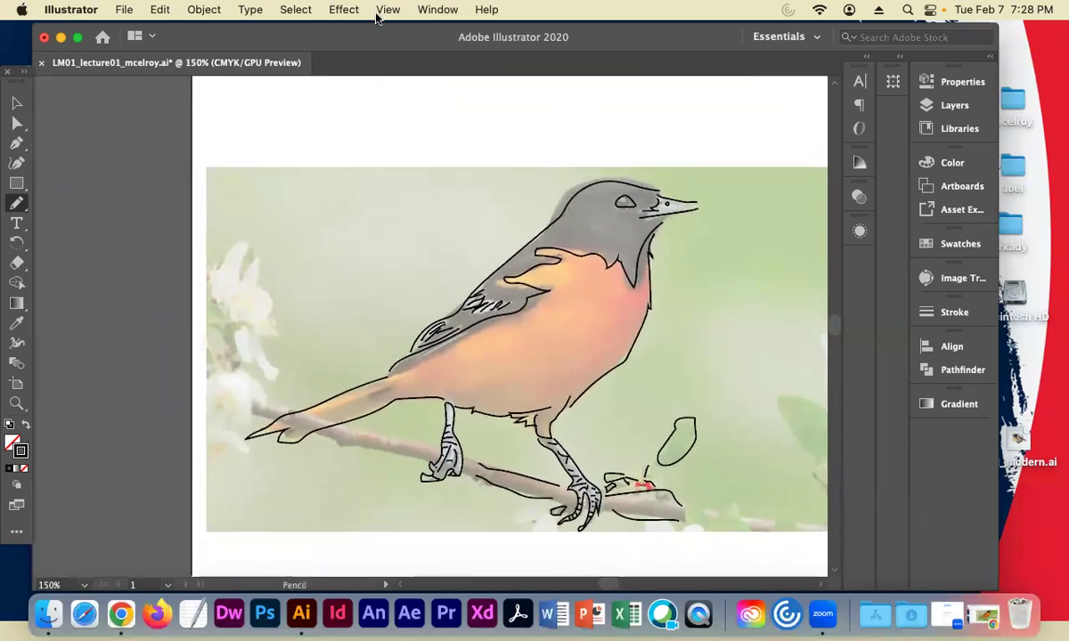
left_click(436, 10)
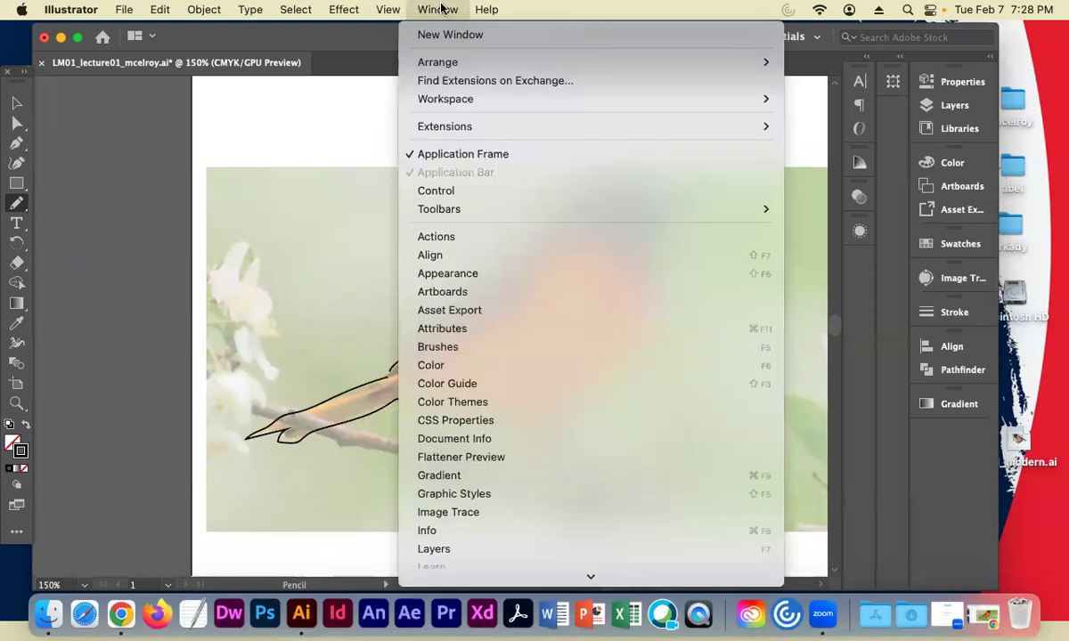
left_click(442, 10)
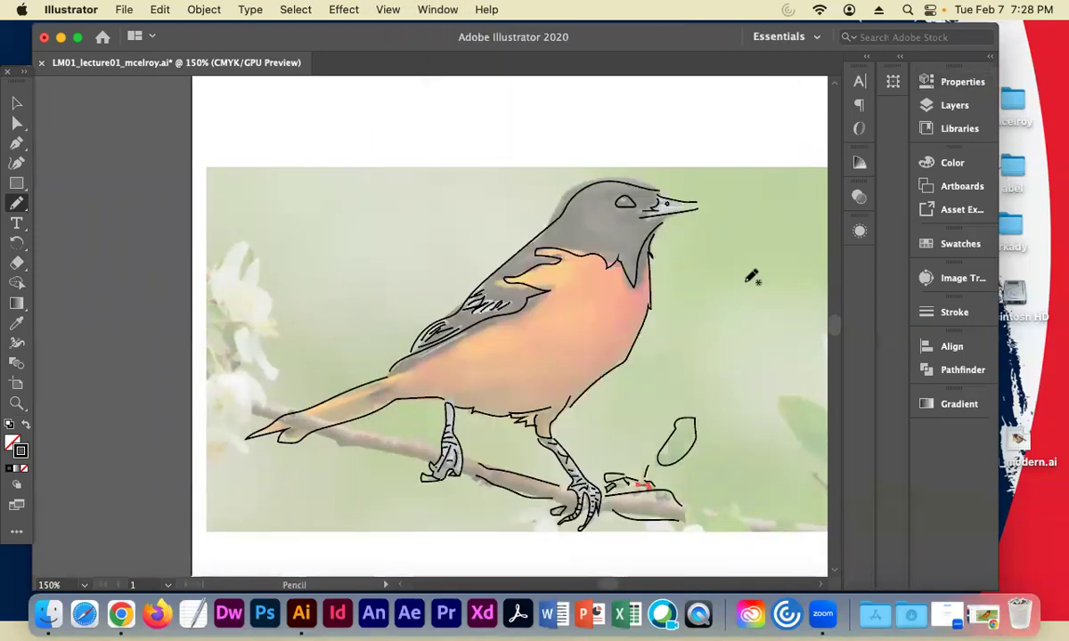
left_click(962, 82)
scroll(873, 328, "down", 2)
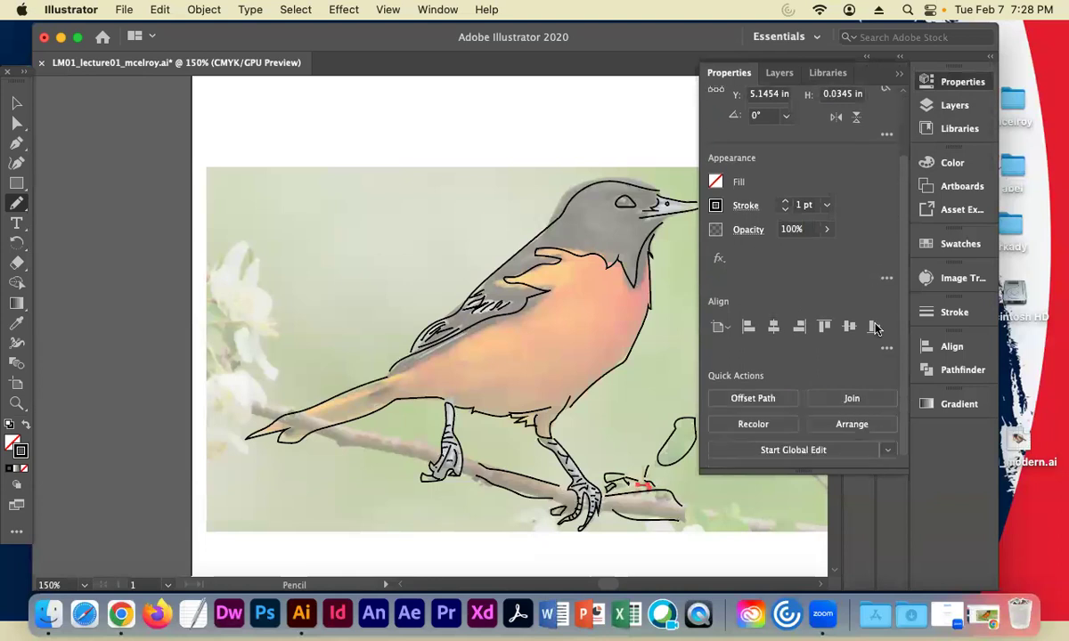
scroll(872, 322, "up", 2)
scroll(866, 321, "down", 2)
left_click(895, 75)
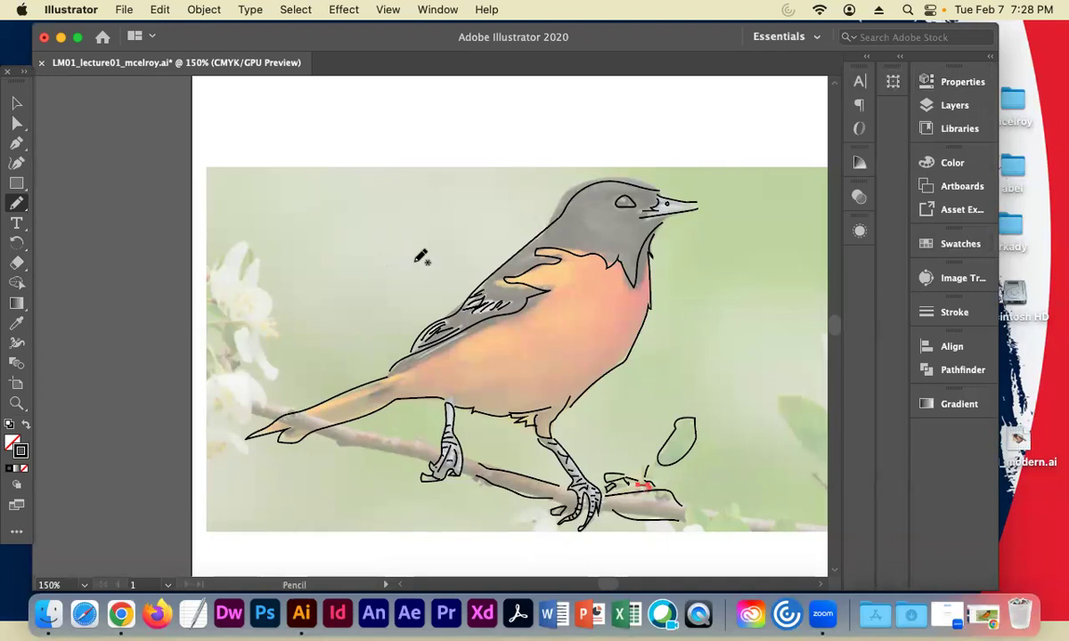
Trace the branch edges around the tail and behind the rear foot, and the blossom outlines along the photo's lower edge
key("super+minus")
mouse_move(253, 206)
left_mouse_down()
mouse_move(299, 313)
mouse_move(331, 317)
left_mouse_up()
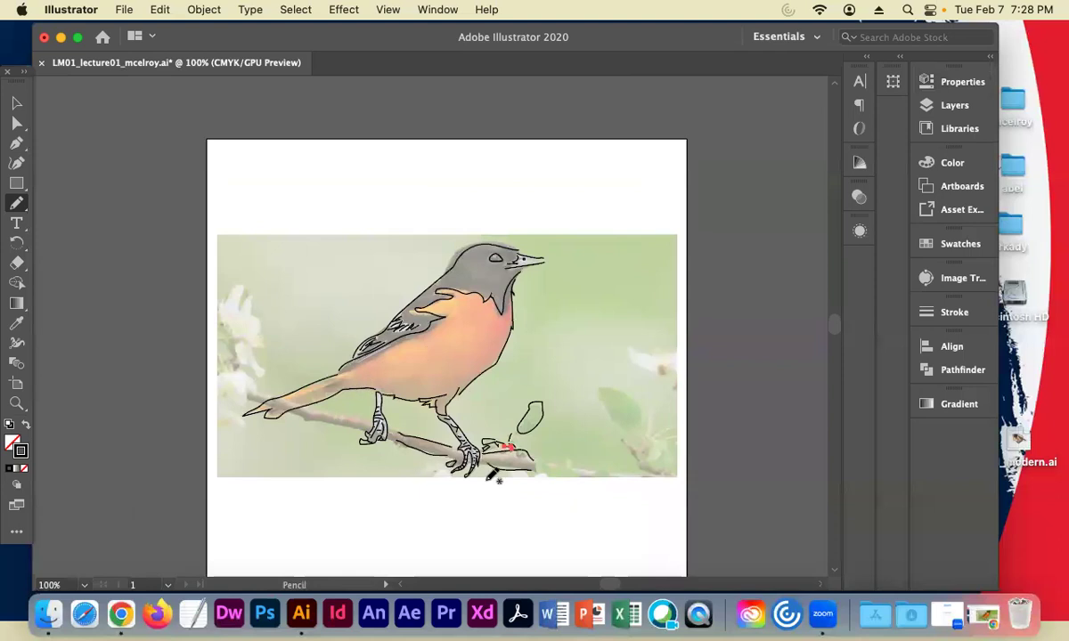
mouse_move(289, 417)
left_mouse_down()
mouse_move(360, 425)
mouse_move(237, 367)
left_mouse_up()
mouse_move(539, 463)
left_mouse_down()
mouse_move(571, 456)
mouse_move(574, 473)
mouse_move(589, 470)
mouse_move(410, 465)
left_mouse_up()
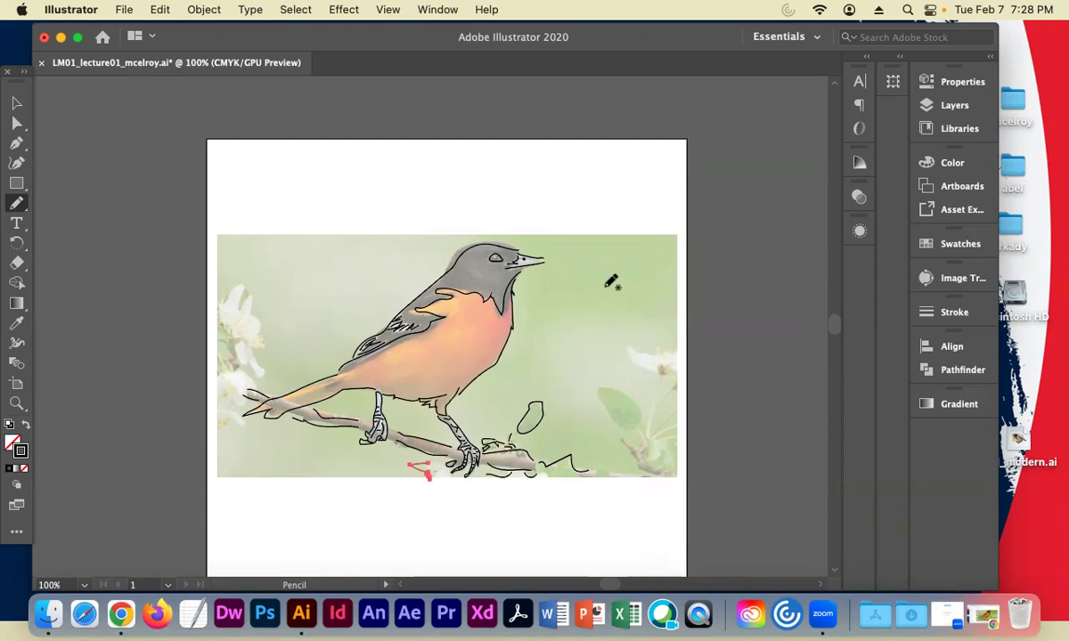
Draw long feather lines along the tail, jagged marks at its base, and short strokes across the rump and flank
key("super+equal")
key("super+equal")
key("space")
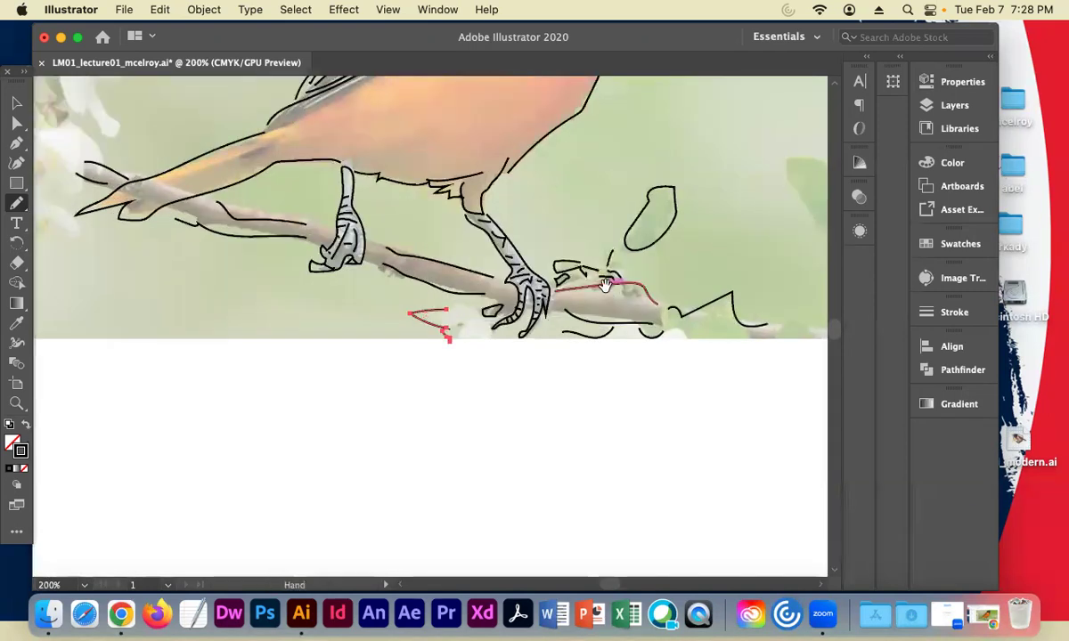
left_click_drag(597, 177, 561, 422)
mouse_move(371, 346)
left_mouse_down()
mouse_move(334, 369)
mouse_move(330, 357)
mouse_move(125, 425)
left_mouse_up()
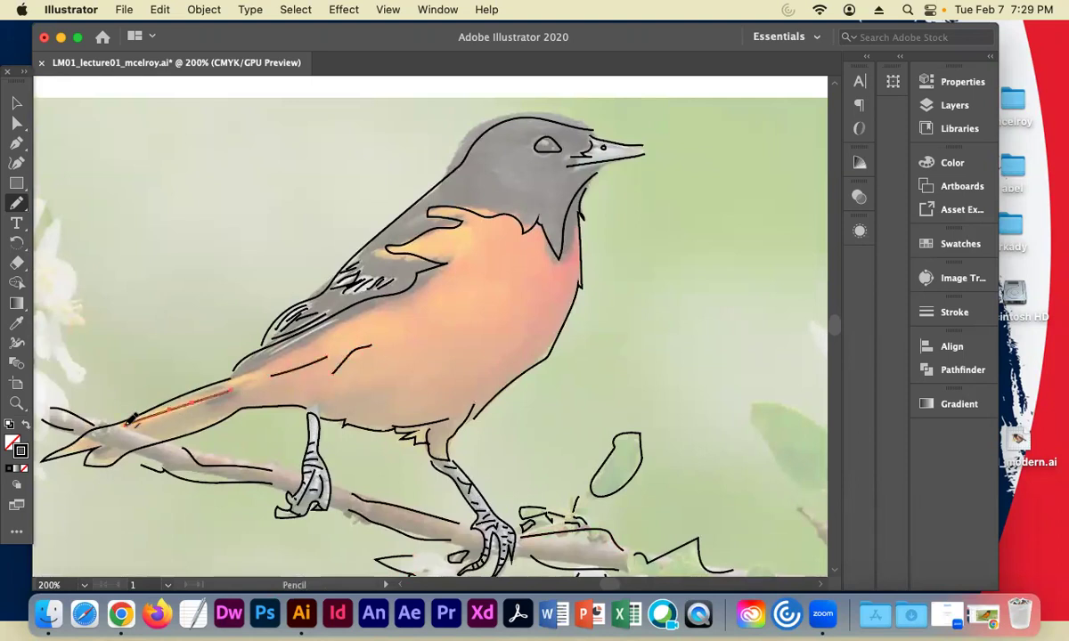
left_click_drag(203, 413, 157, 427)
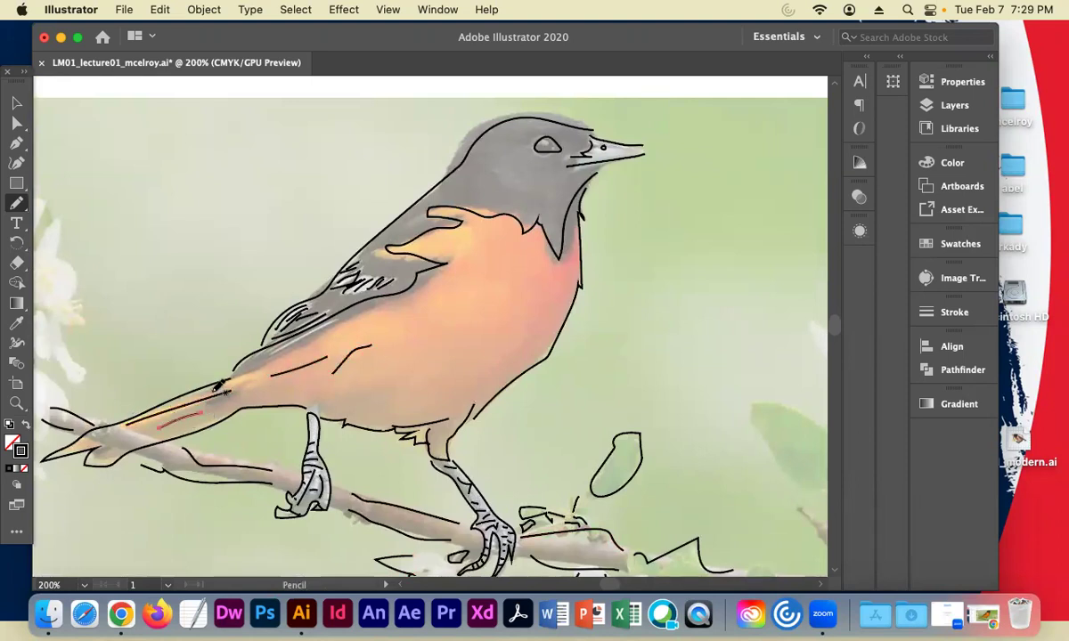
left_click_drag(214, 405, 259, 396)
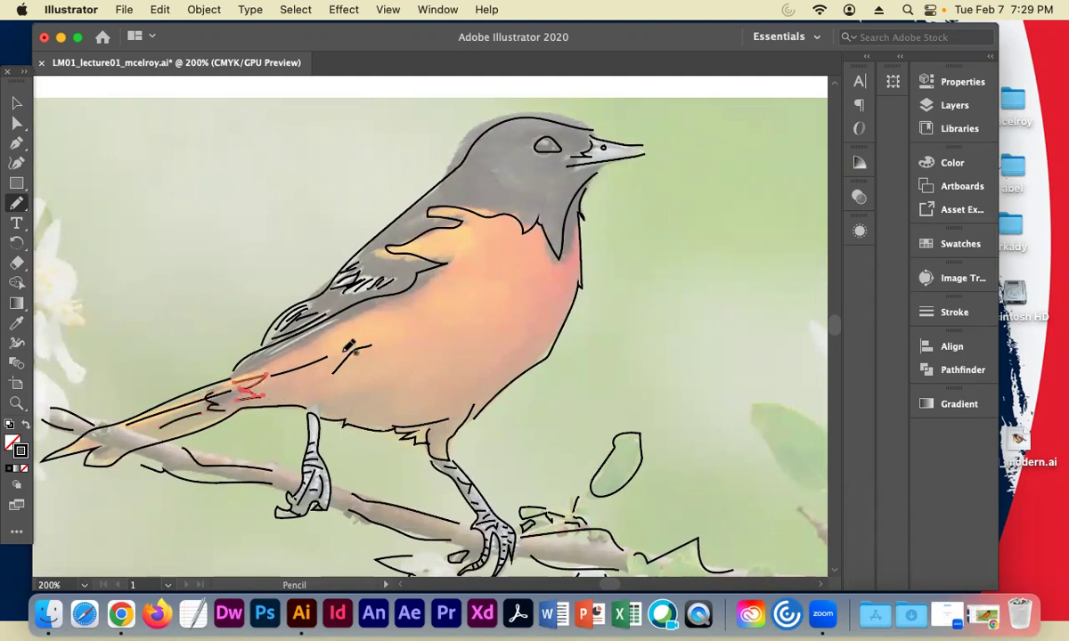
left_click_drag(309, 349, 286, 384)
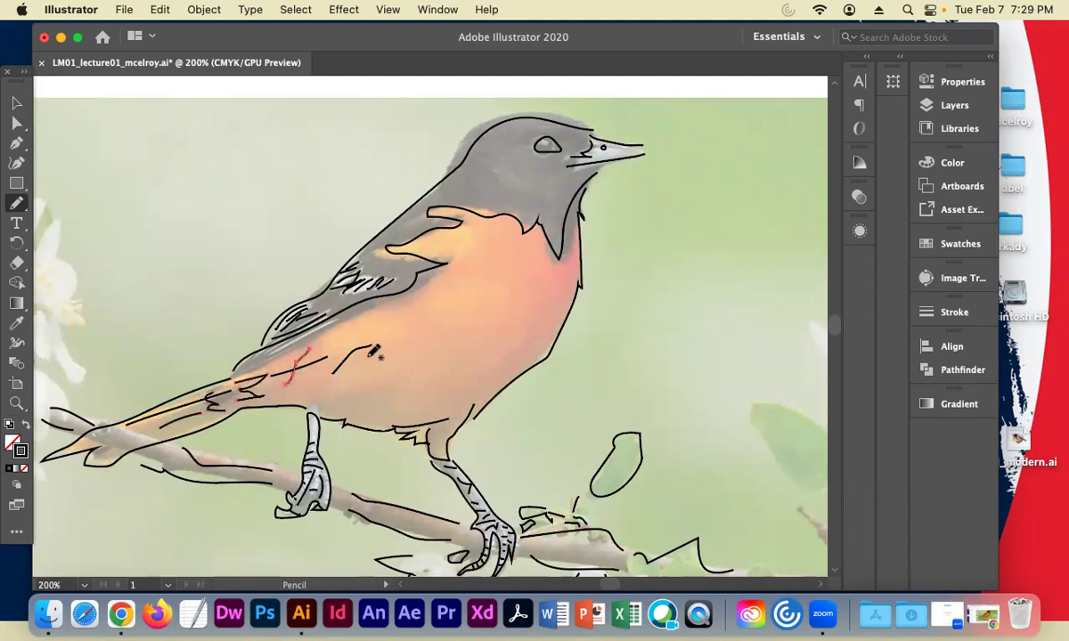
Add curved feather strokes down the breast and belly, a jagged line across the chest, and short lines beneath it
left_click_drag(553, 290, 532, 350)
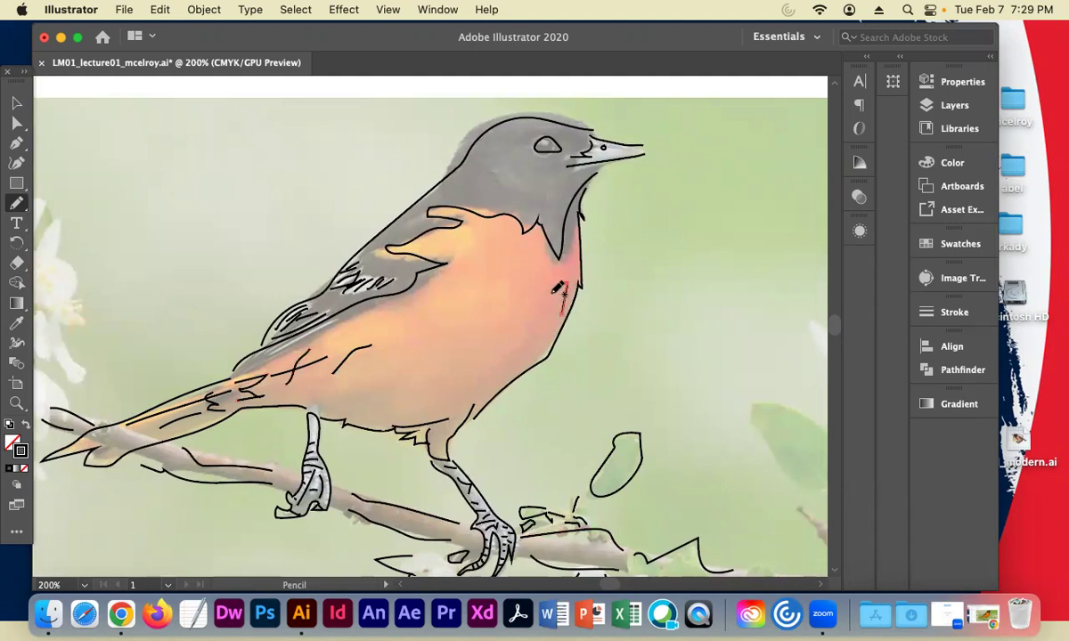
left_click_drag(501, 380, 504, 385)
left_click_drag(508, 325, 452, 411)
mouse_move(454, 356)
left_mouse_down()
mouse_move(429, 402)
mouse_move(402, 417)
mouse_move(404, 389)
mouse_move(355, 408)
mouse_move(366, 390)
mouse_move(332, 392)
left_mouse_up()
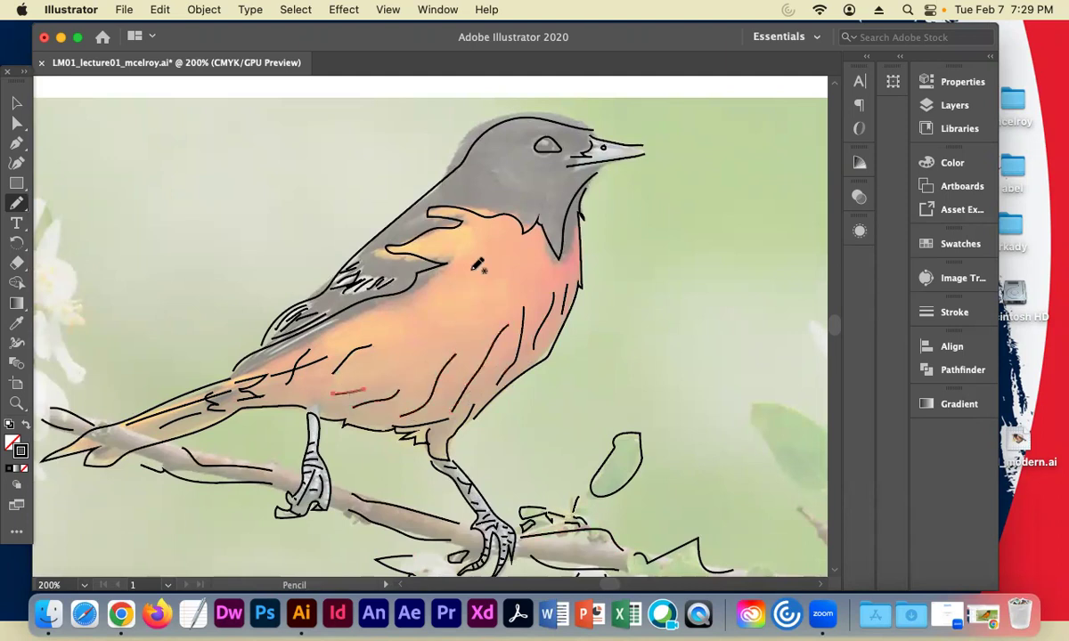
mouse_move(469, 231)
left_mouse_down()
mouse_move(450, 277)
mouse_move(496, 292)
mouse_move(557, 286)
left_mouse_up()
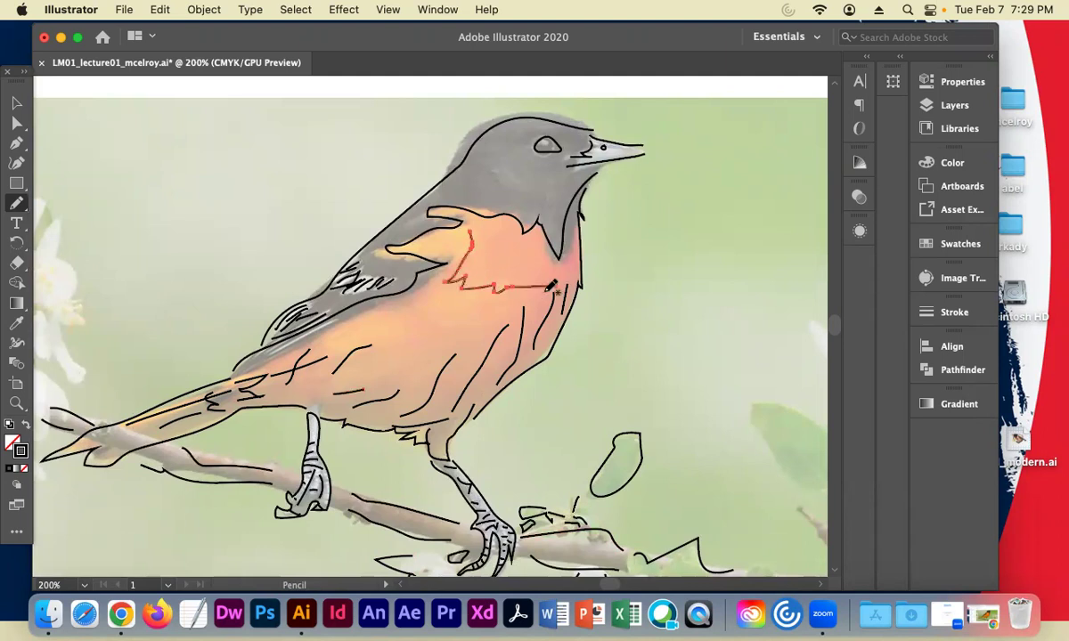
left_click_drag(496, 302, 372, 346)
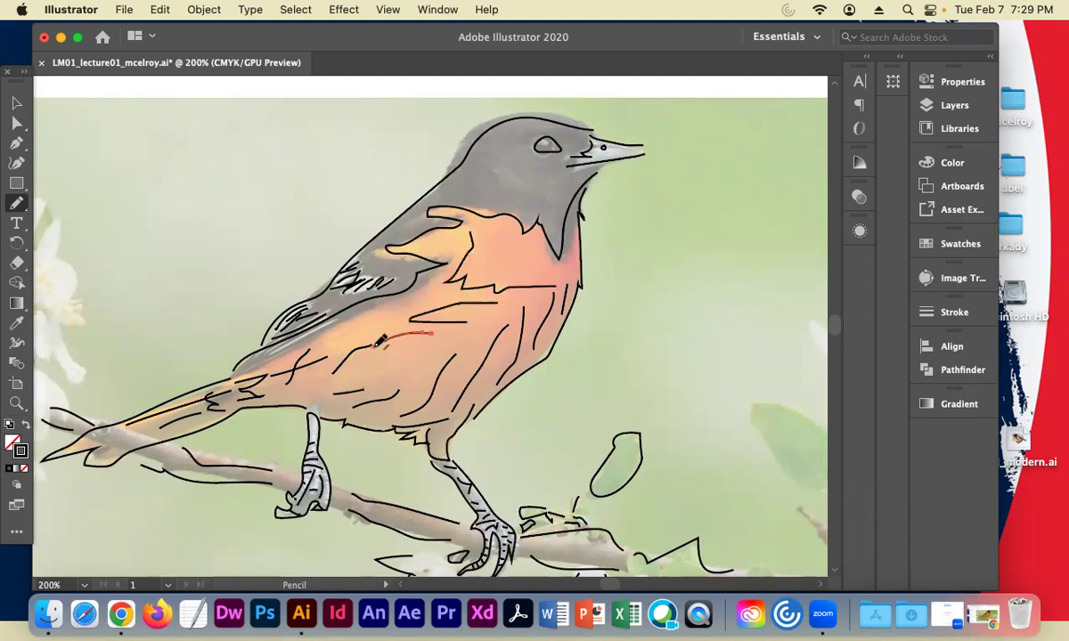
Hide the phototemp layer and clear the selection to review the line drawing alone at 100%
key("super+1")
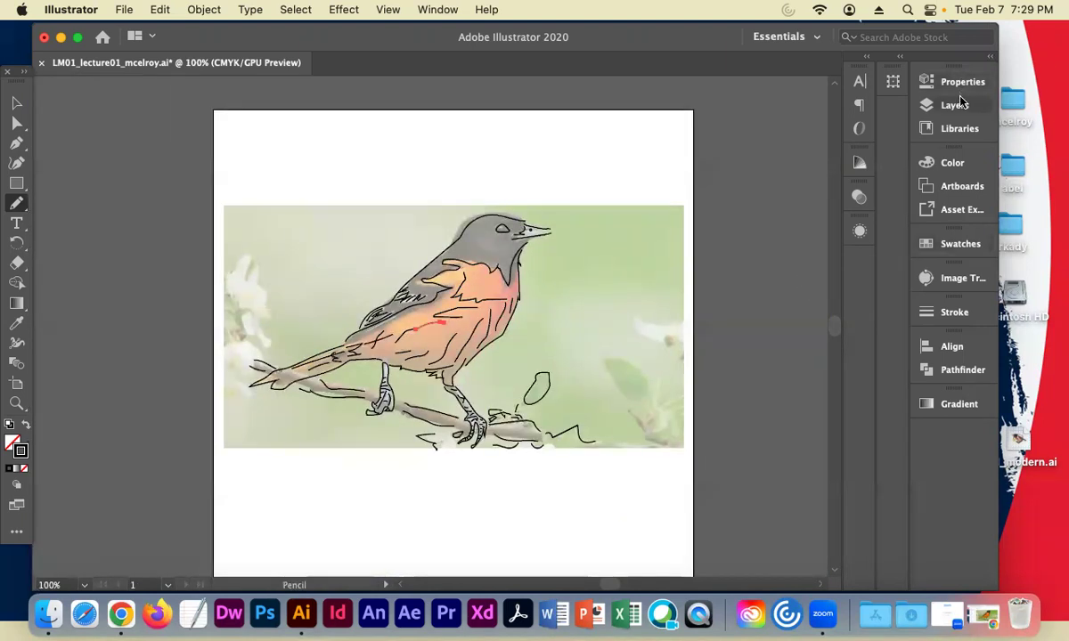
left_click(931, 106)
left_click(721, 116)
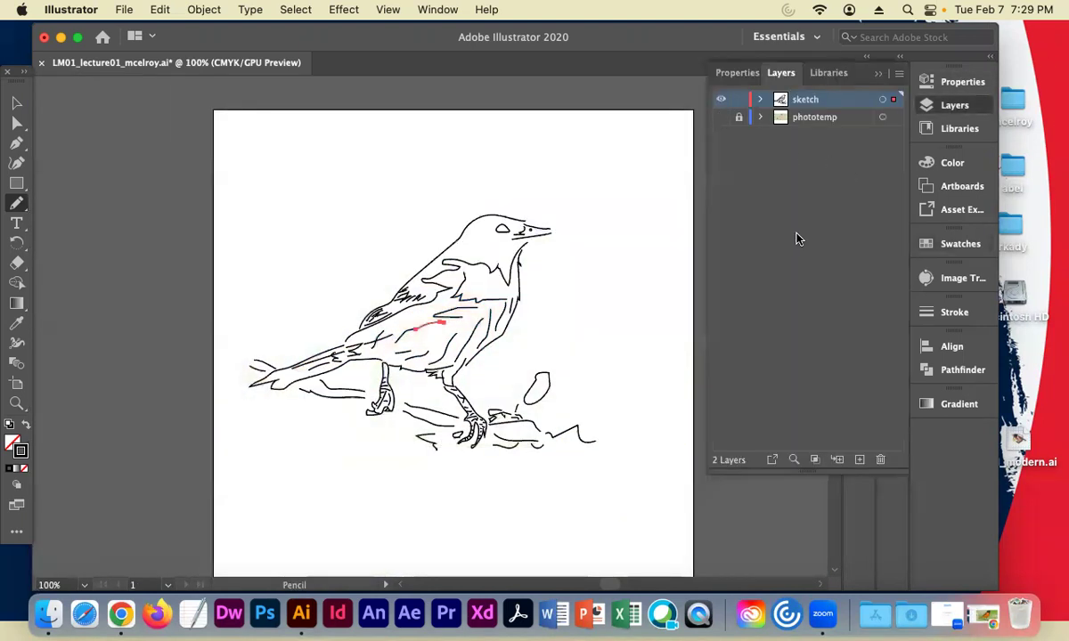
left_click(16, 103)
left_click(105, 129)
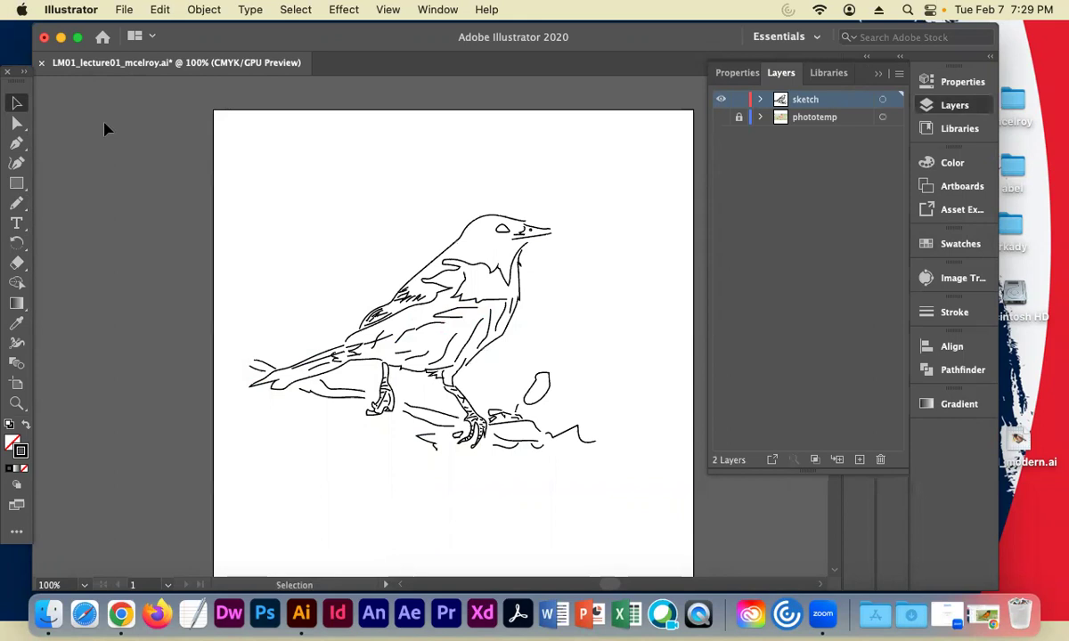
scroll(105, 129, "down", 1)
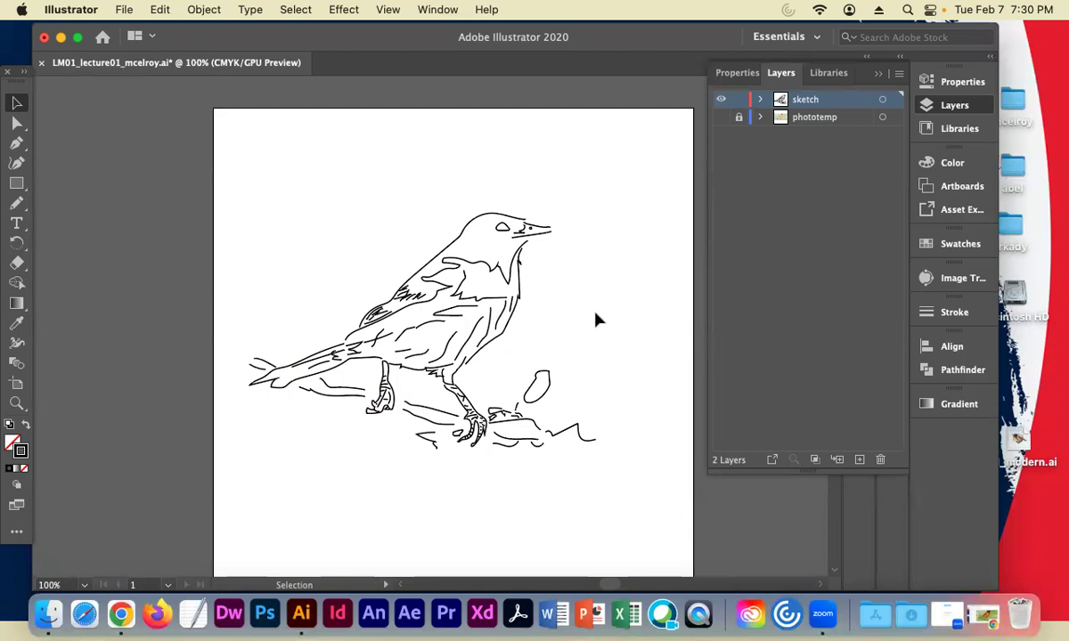
Show the phototemp layer again and inspect the traced breast, belly and tail lines against the photo at 300%
left_click(721, 116)
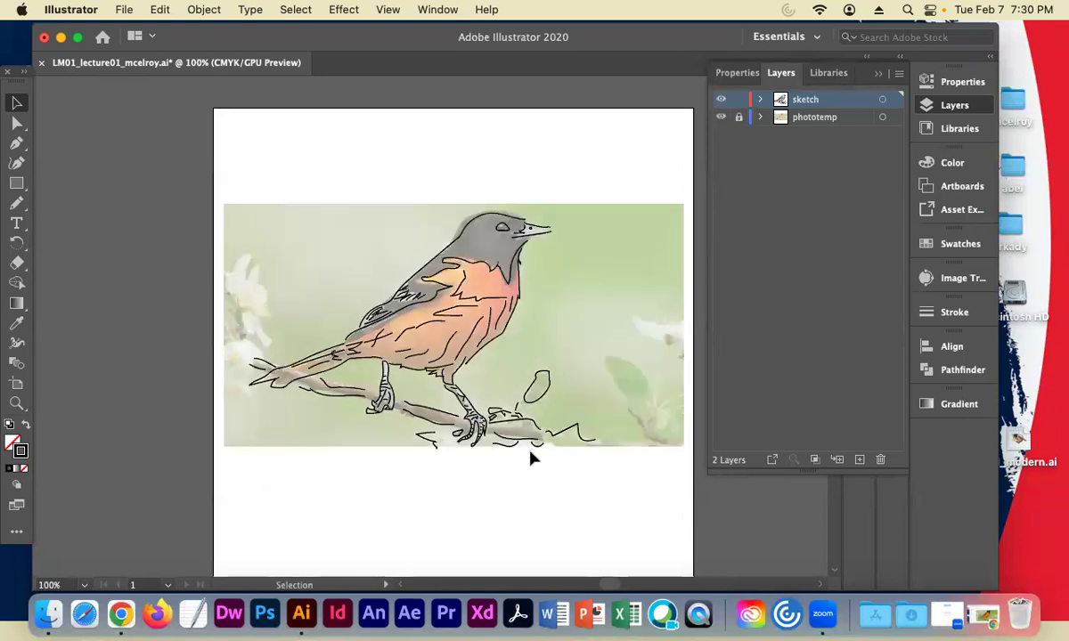
key("super+equal")
key("super+equal")
key("super+equal")
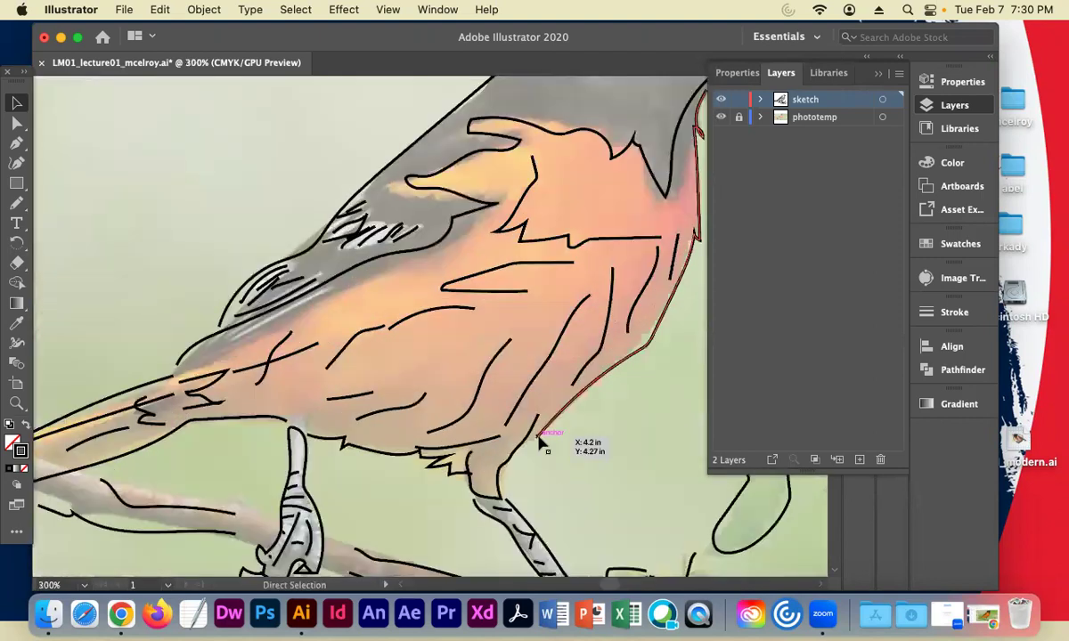
scroll(480, 382, "left", 5)
scroll(478, 353, "right", 5)
scroll(478, 352, "up", 2)
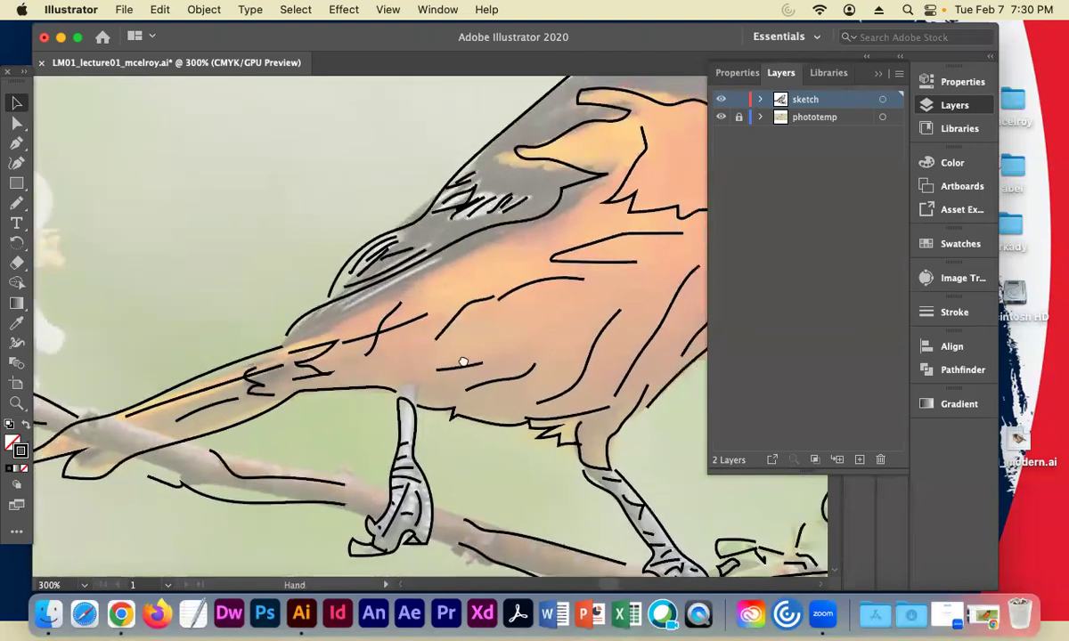
scroll(428, 388, "right", 3)
scroll(428, 389, "up", 1)
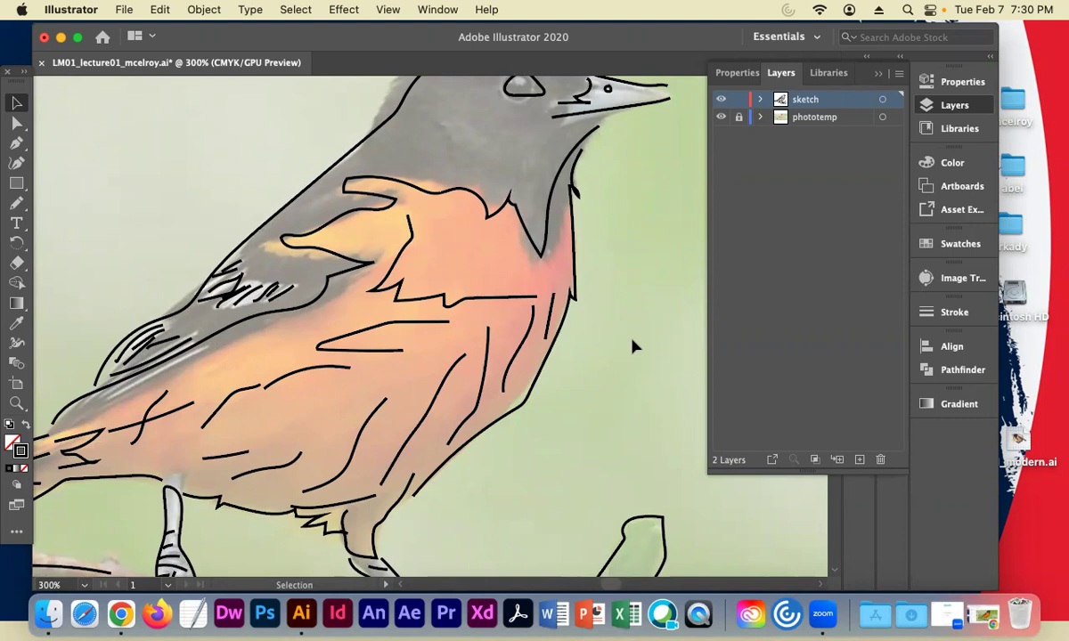
Draw a jagged curved line around the bird's cheek and throat and three short Pencil strokes across the nape
key("super+minus")
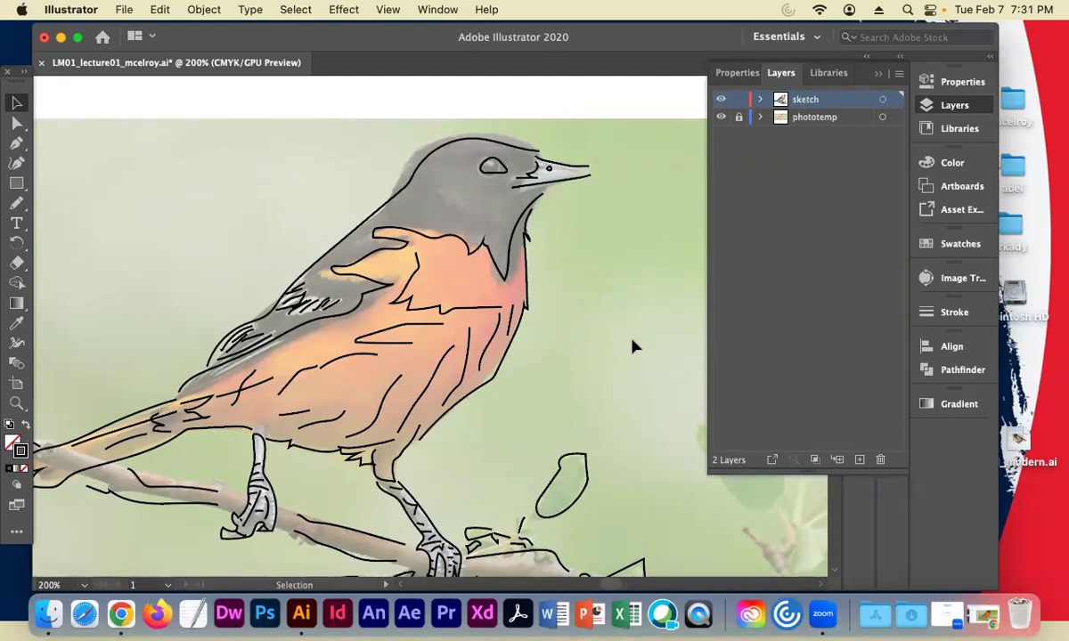
left_click(16, 203)
mouse_move(436, 177)
left_mouse_down()
mouse_move(441, 201)
mouse_move(464, 214)
mouse_move(500, 217)
mouse_move(510, 203)
left_mouse_up()
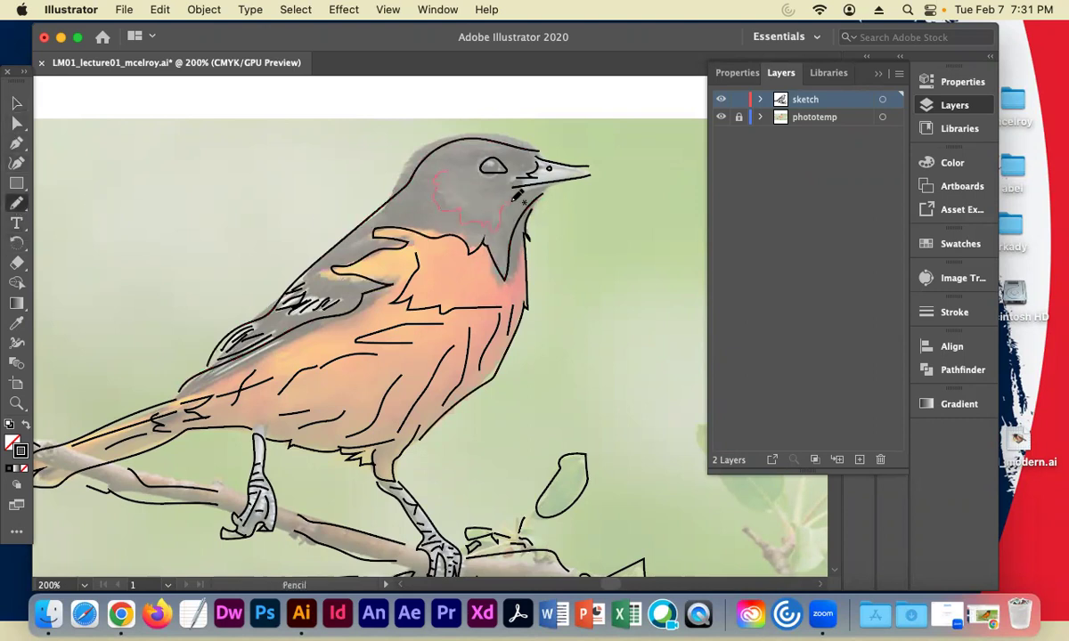
left_click_drag(390, 198, 417, 206)
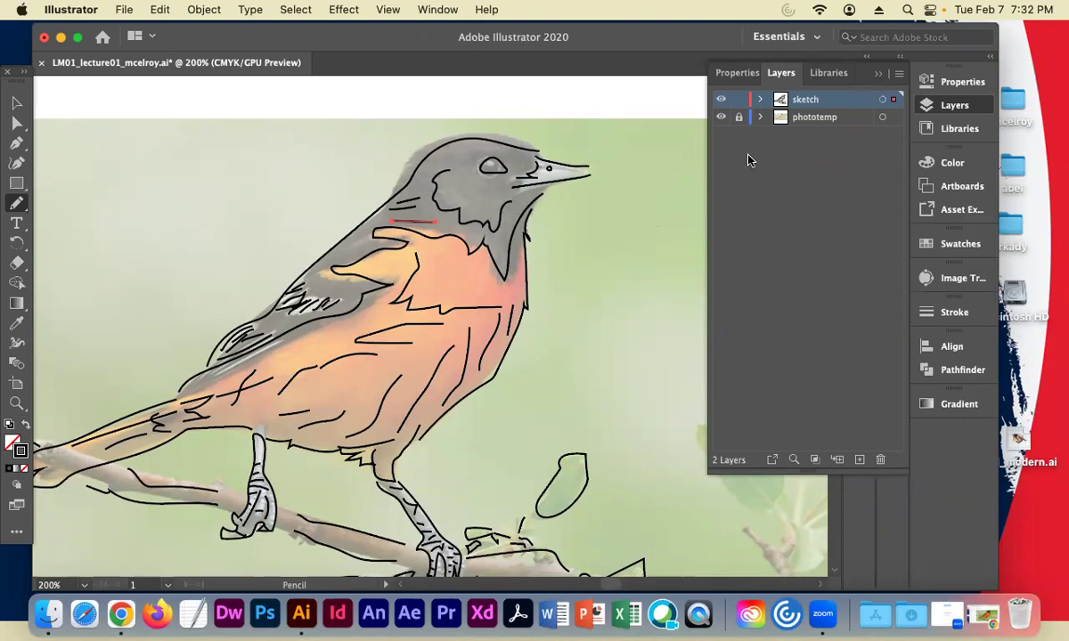
Compare the line drawing at 150% with and without the photo, leaving the phototemp layer hidden and nothing selected
left_click(721, 118)
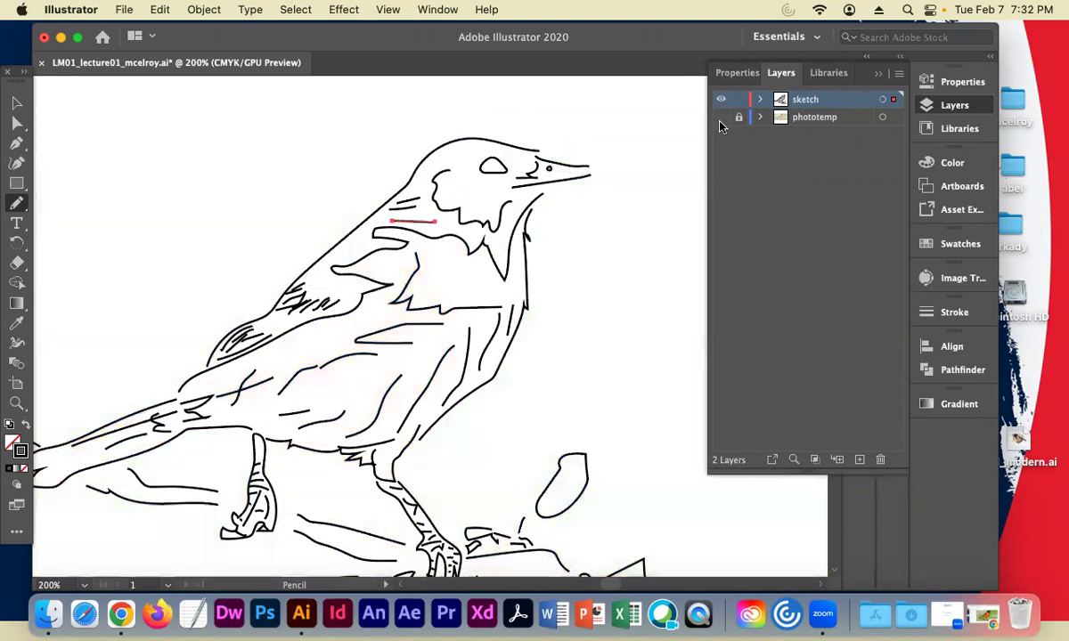
left_click(17, 105)
left_click(193, 158)
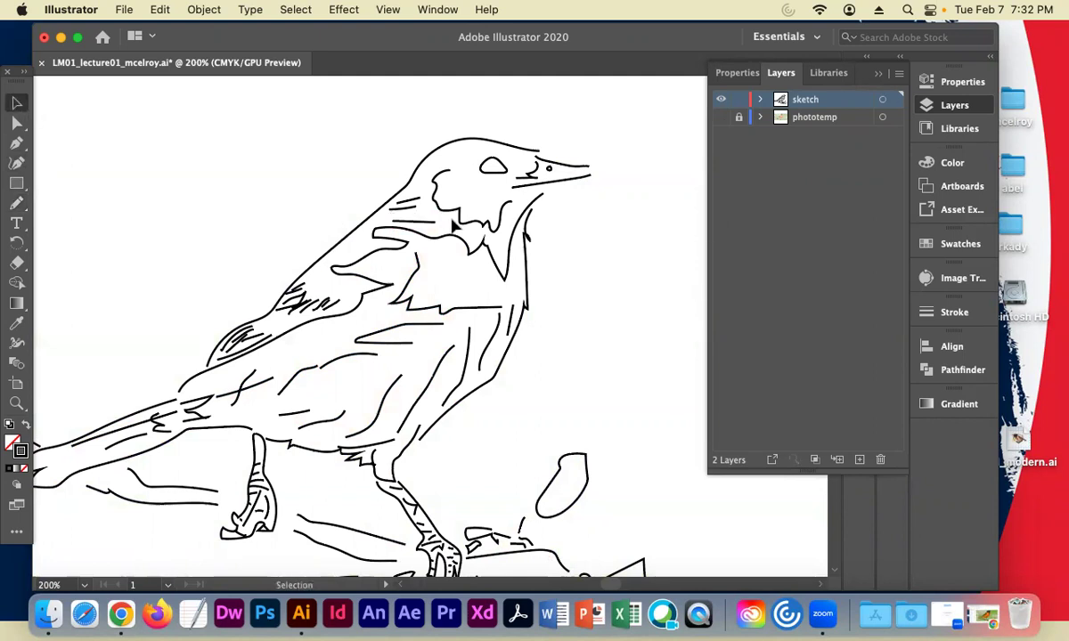
key("super+minus")
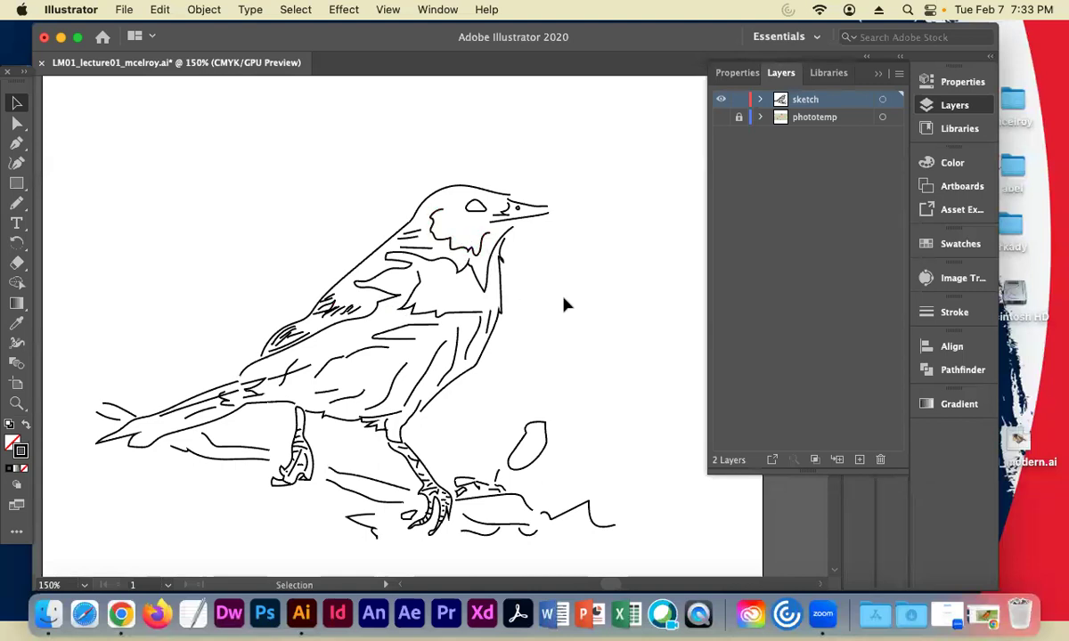
left_click(720, 117)
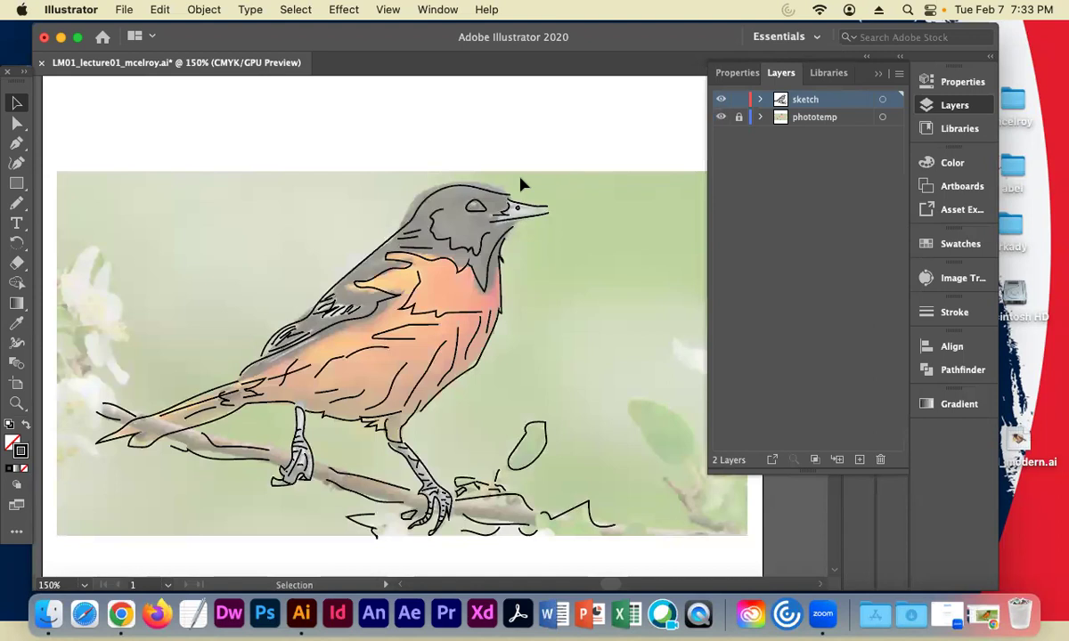
left_click(722, 118)
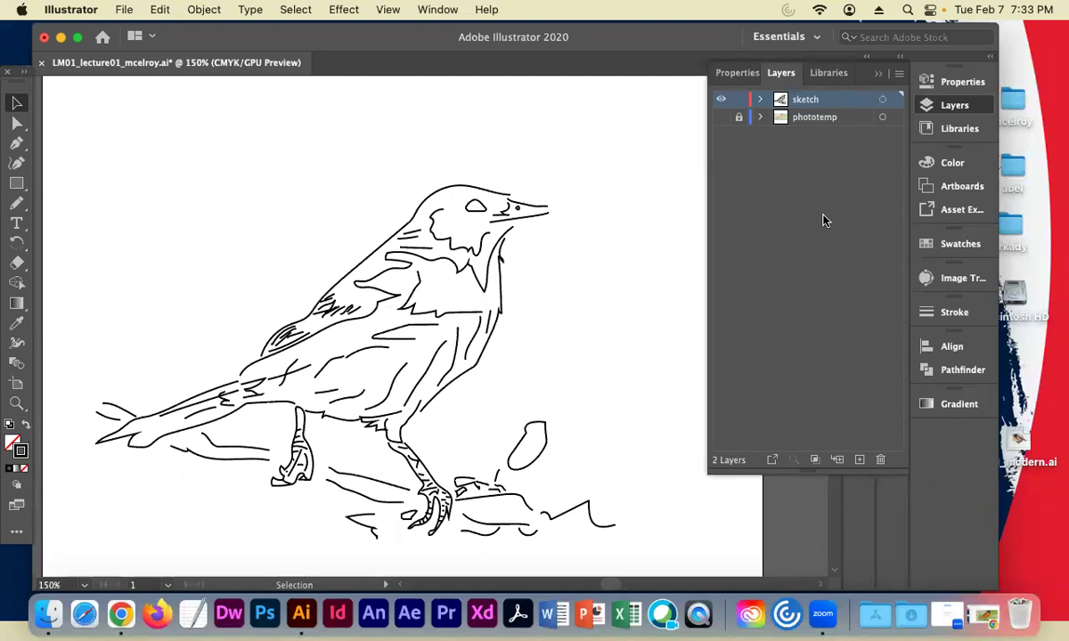
Add a new layer above the sketch layer and name it final_line
left_click(858, 460)
double_click(800, 100)
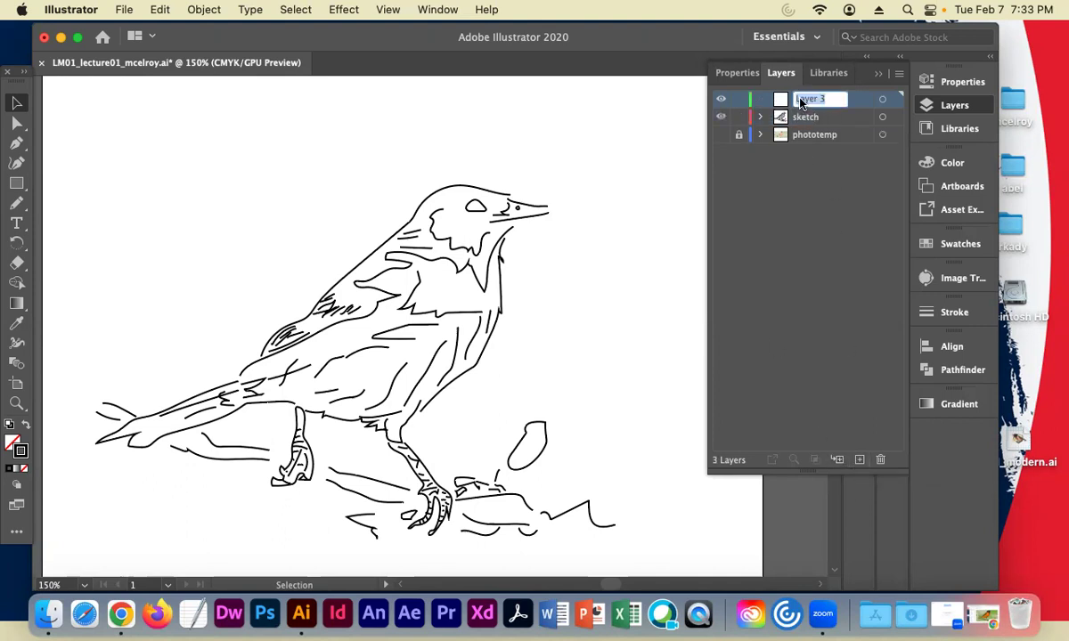
type("finalL")
type("ine")
key("BackSpace")
key("BackSpace")
key("BackSpace")
key("BackSpace")
type("_line")
key("Return")
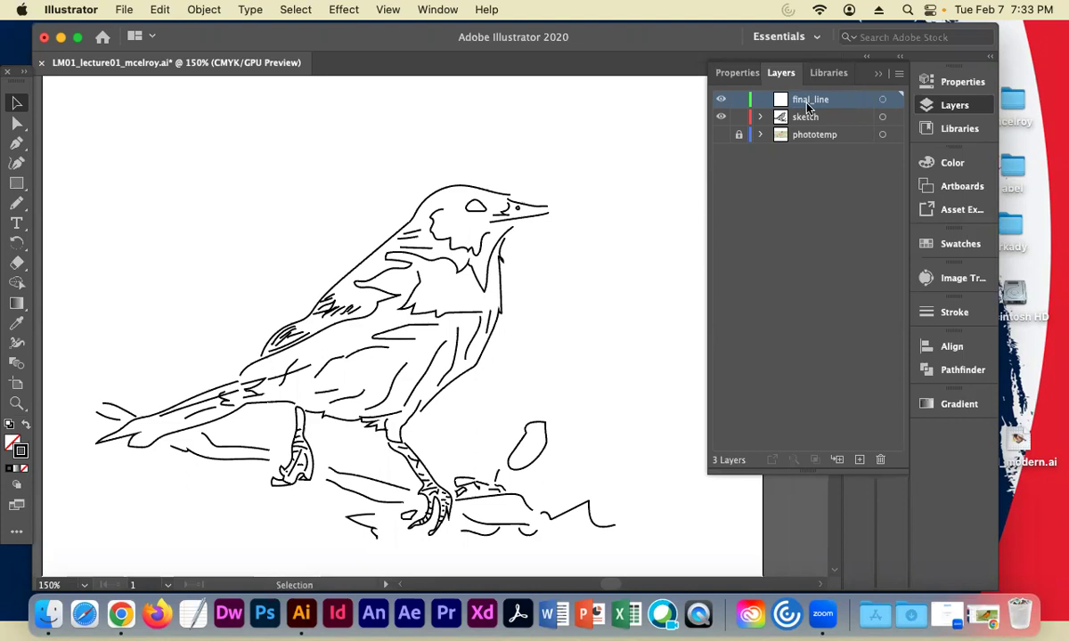
Lock the sketch layer, with the bird's head in close view at 300%
key("super+equal")
key("super+equal")
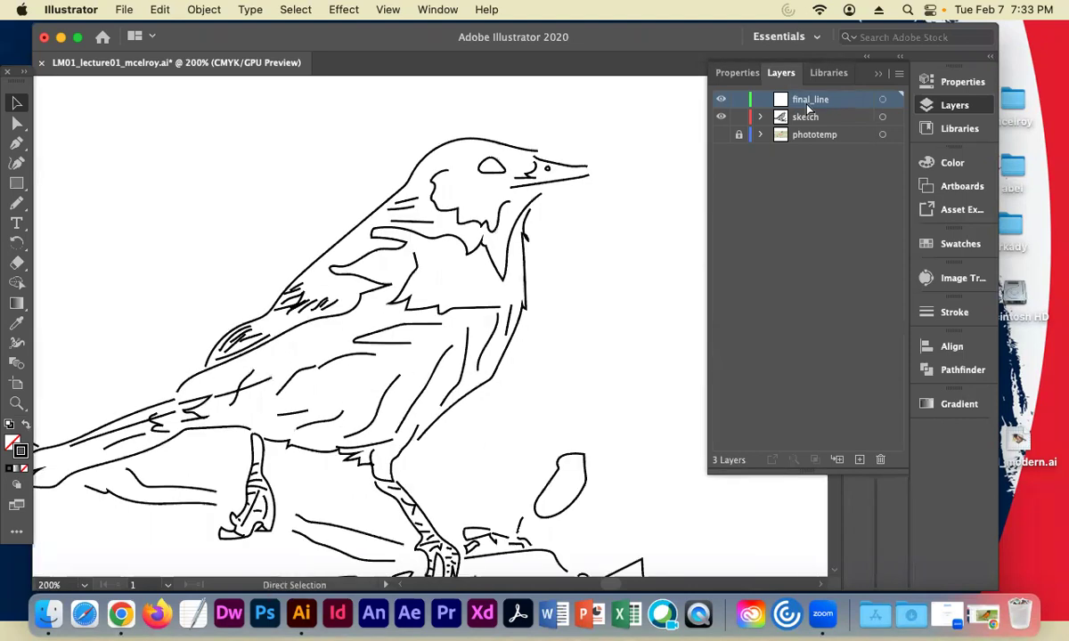
left_click_drag(643, 181, 436, 306)
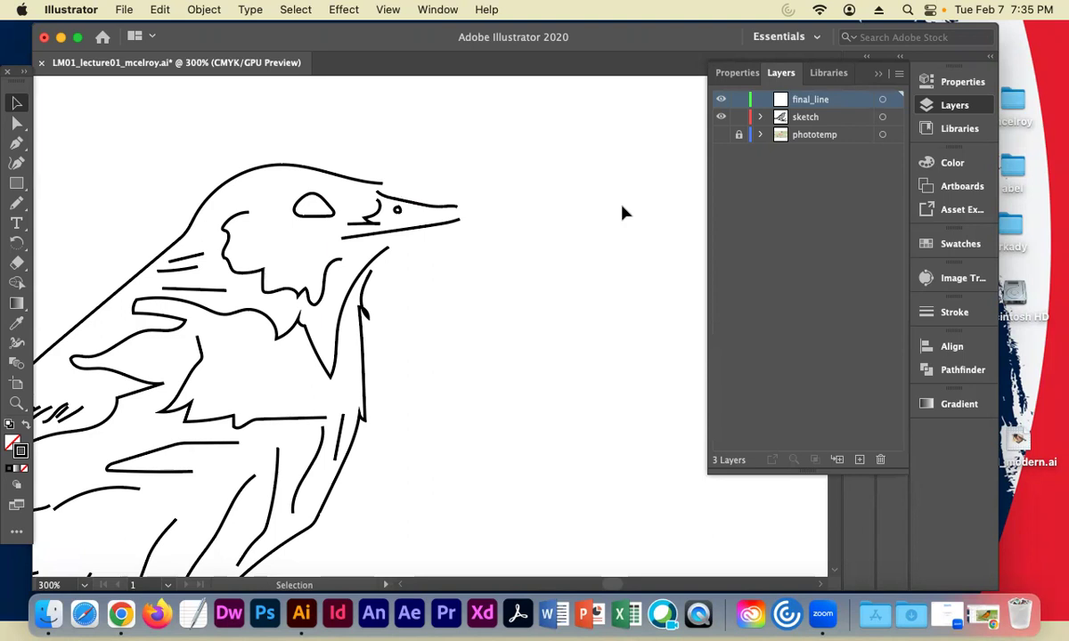
left_click(738, 118)
Try two test Pencil strokes with a 3 pt weight in the empty area beside the beak and undo them
left_click(16, 204)
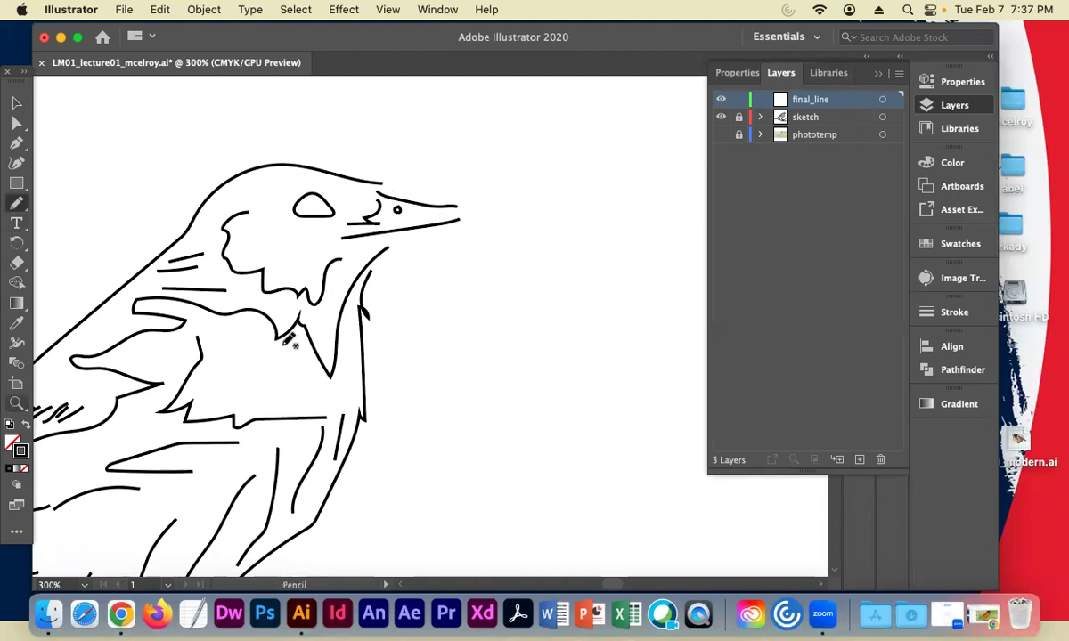
left_click(955, 313)
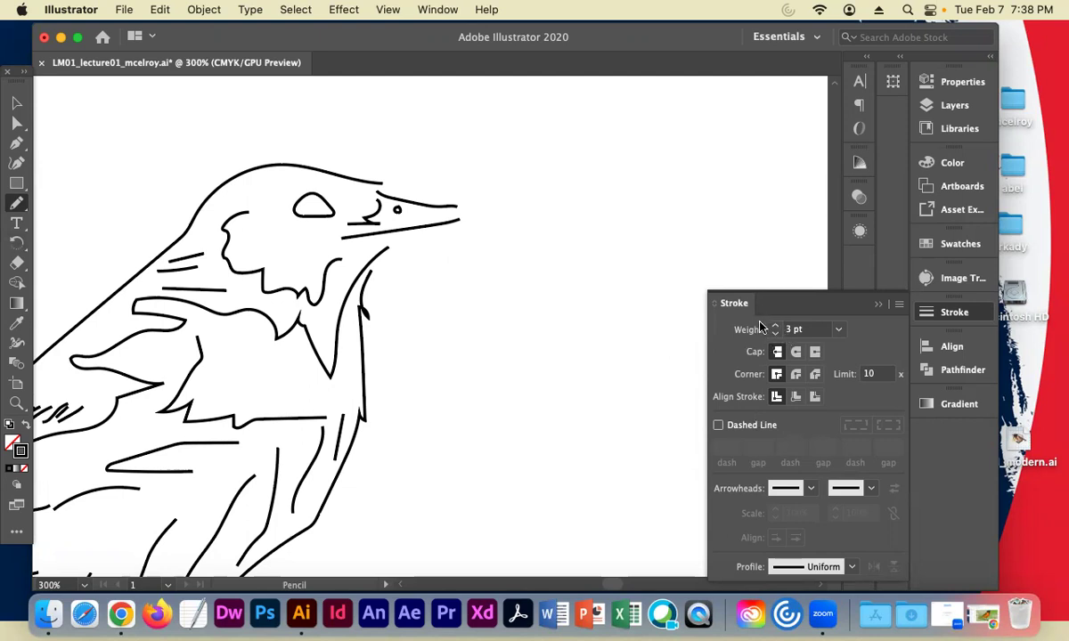
left_click_drag(577, 199, 530, 406)
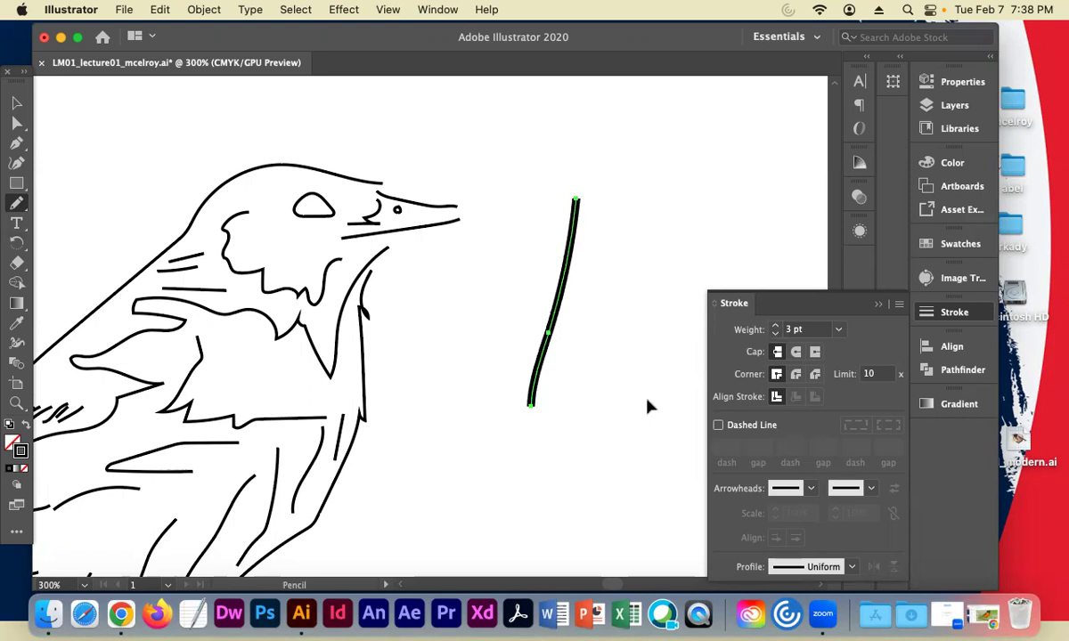
key("ctrl+z")
left_click_drag(525, 203, 561, 329)
key("ctrl+z")
Set the stroke weight to 2 pt, check it on a test line beside the beak, and delete that line
left_click(775, 334)
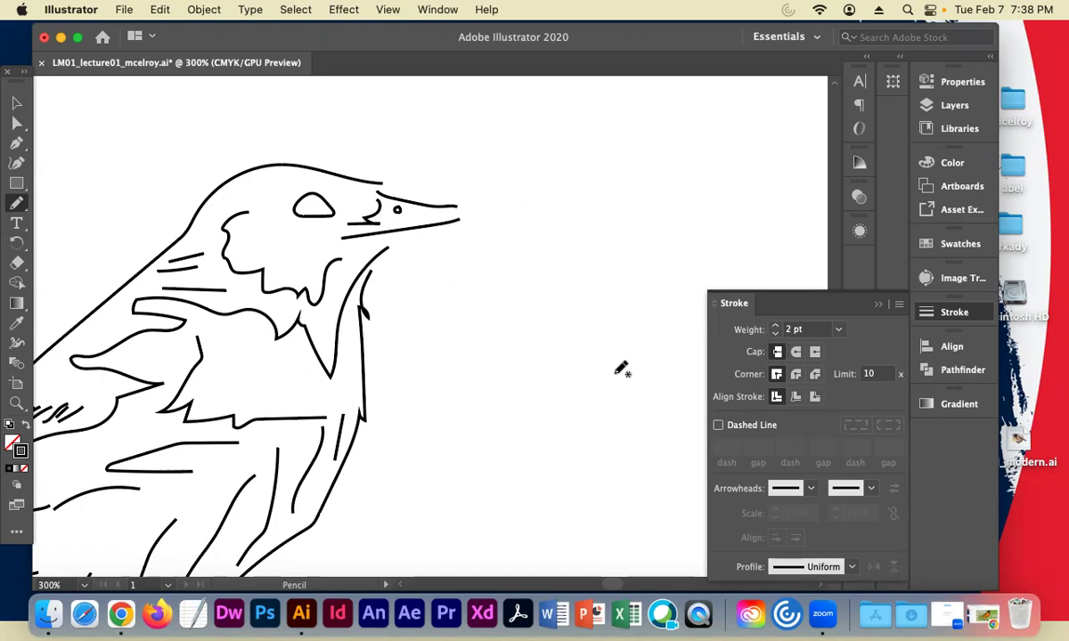
left_click_drag(563, 196, 572, 360)
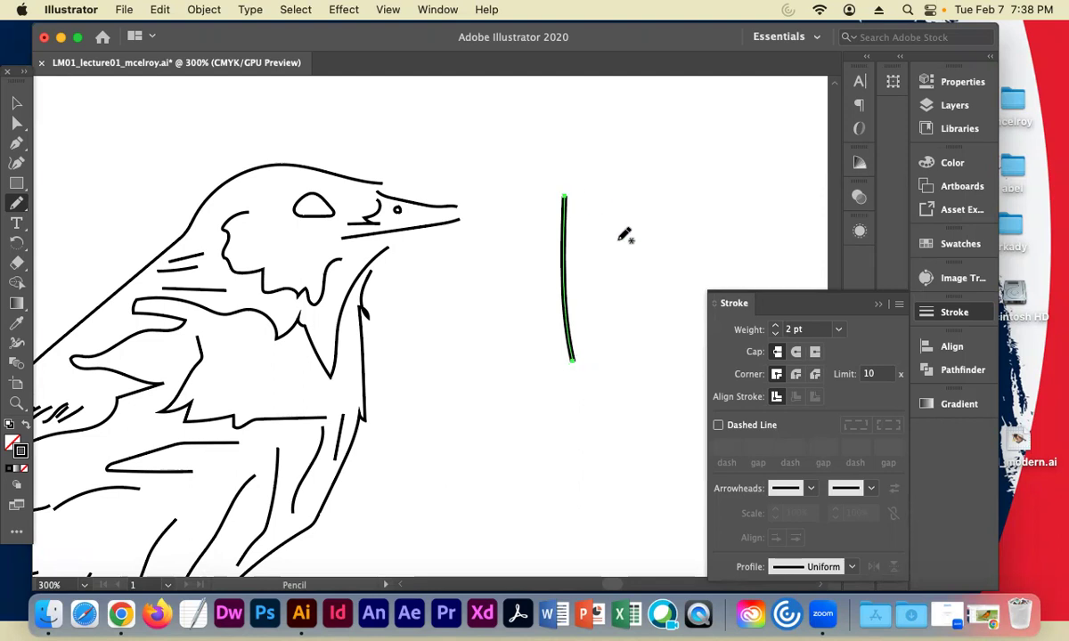
left_click(16, 102)
left_click(652, 229)
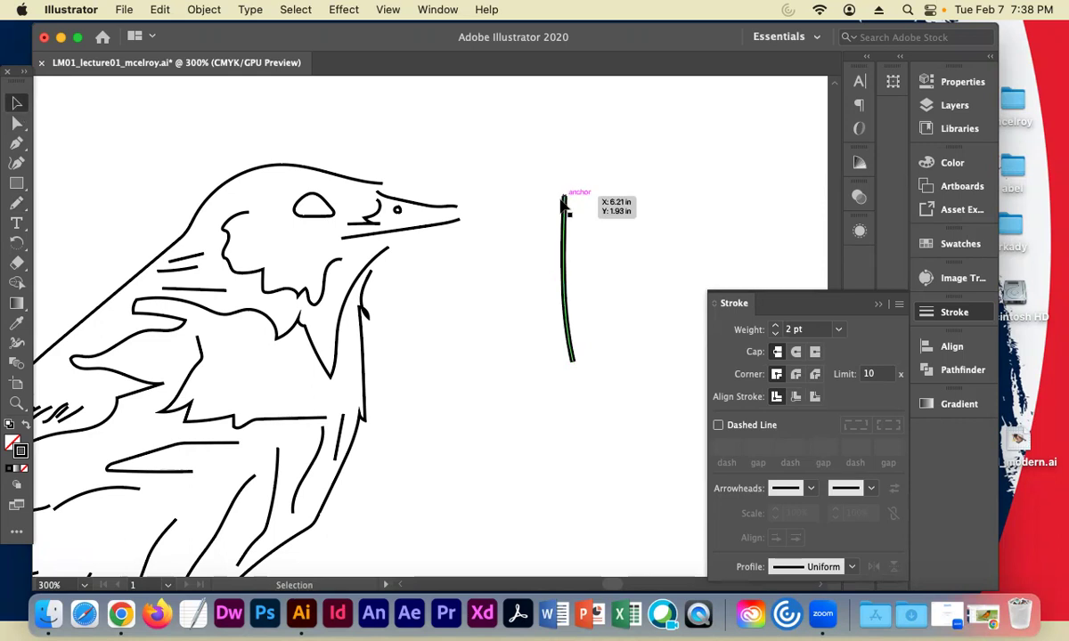
left_click(564, 230)
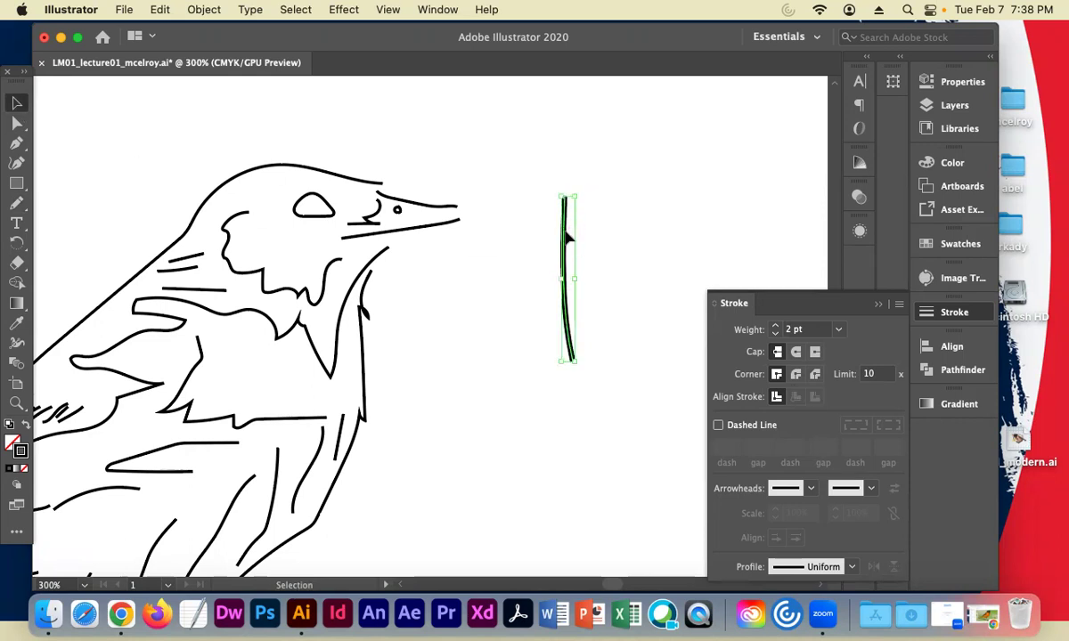
key("Delete")
Set the stroke to a round cap, check its ends on a test line beside the bird, and delete that line
key("n")
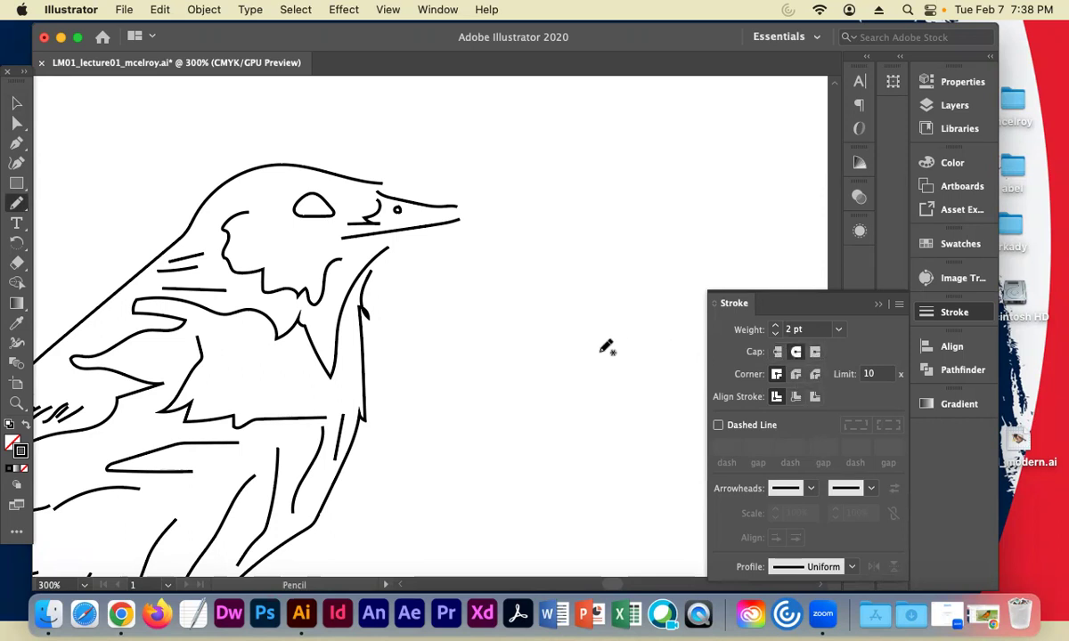
left_click_drag(582, 212, 572, 405)
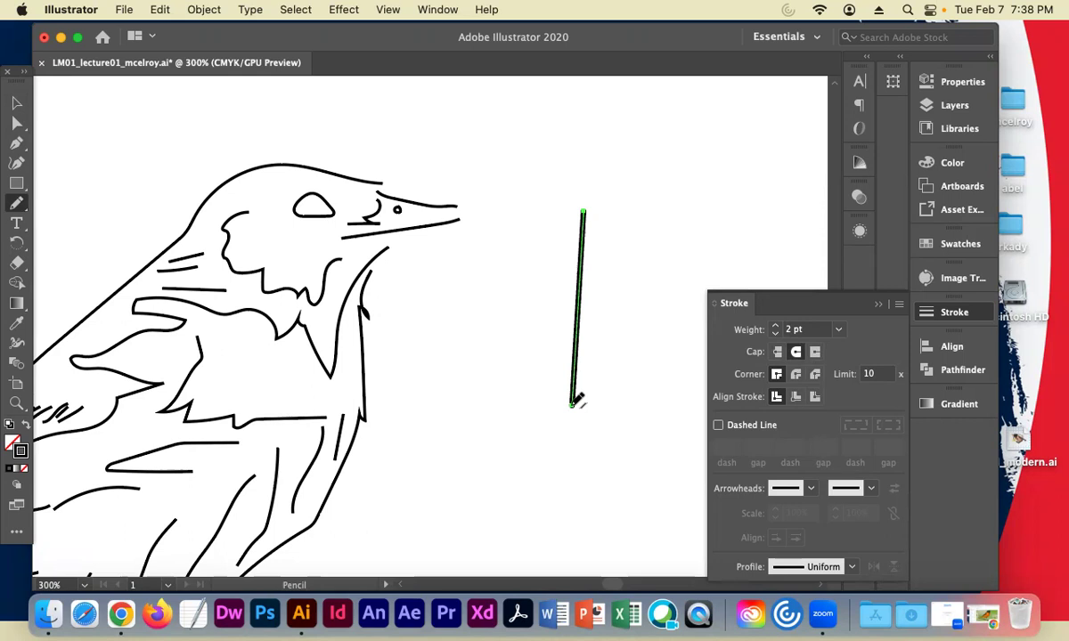
left_click(17, 105)
left_click(619, 246)
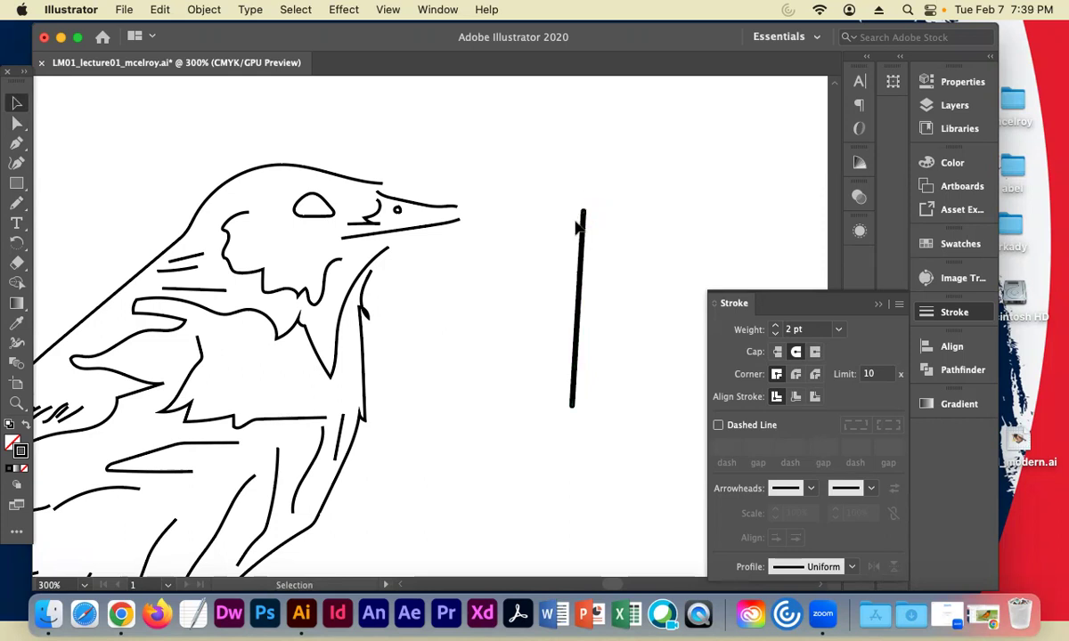
left_click(583, 235)
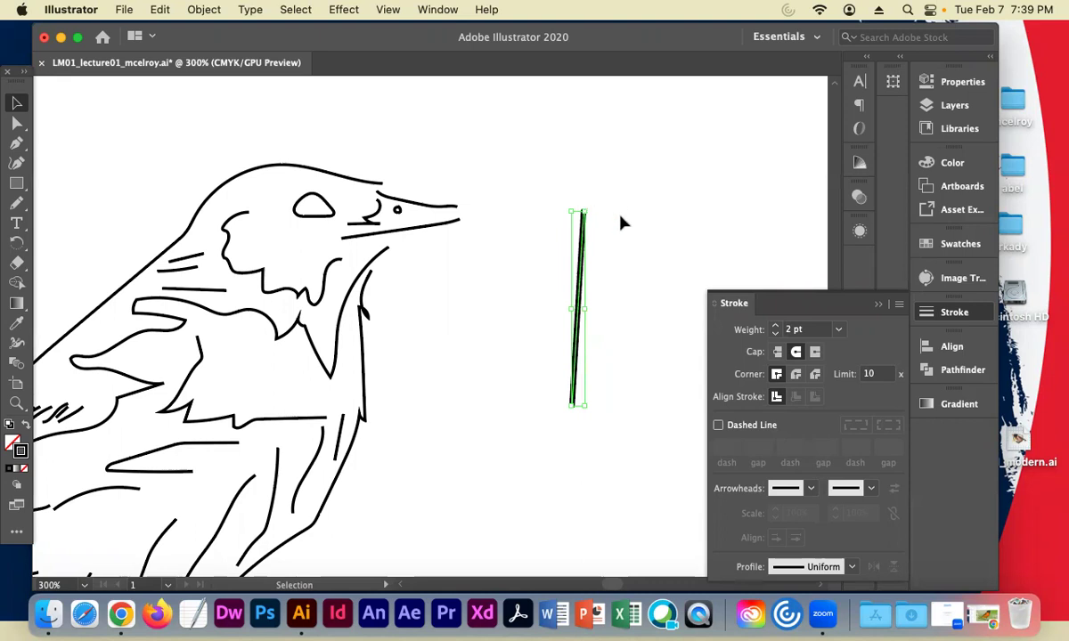
left_click(568, 281)
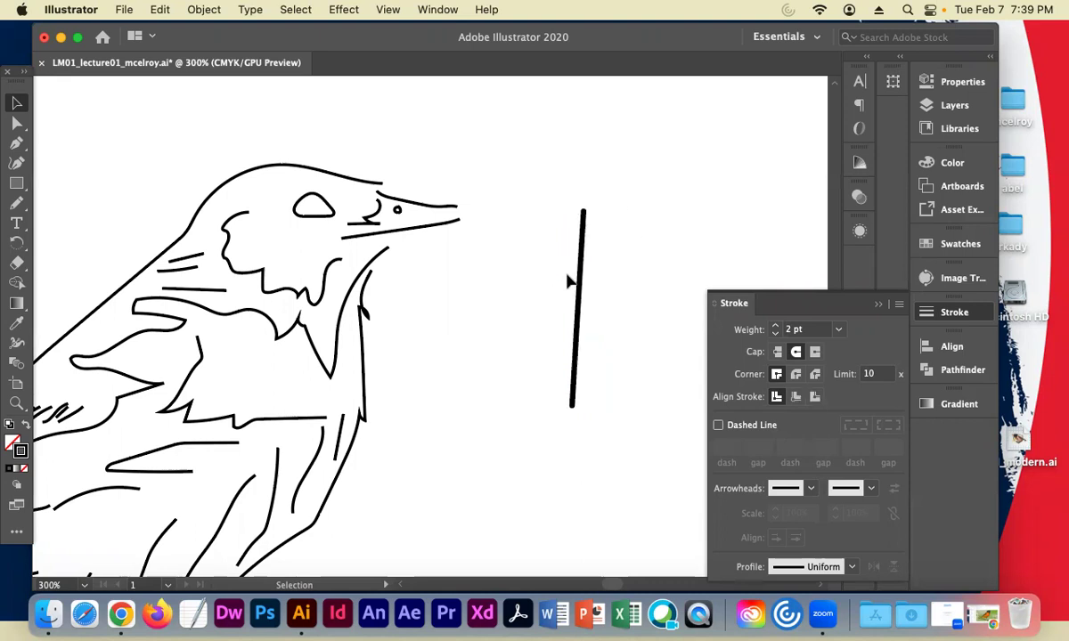
left_click(584, 287)
key("Delete")
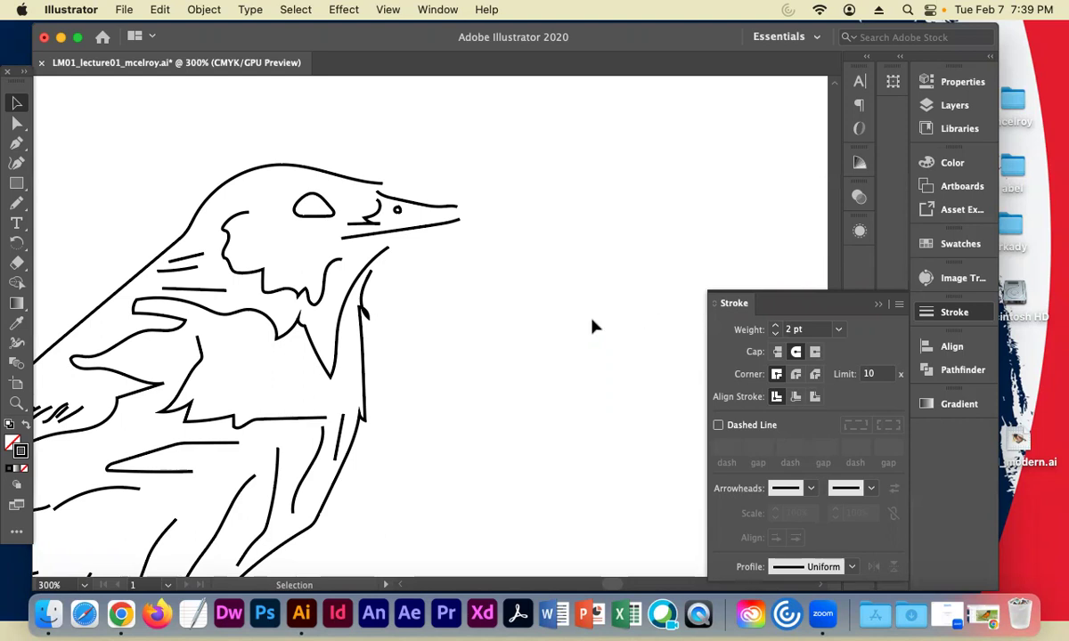
left_click(796, 354)
Toggle the sketch layer's visibility off and on and make final_line the active layer again
left_click(954, 84)
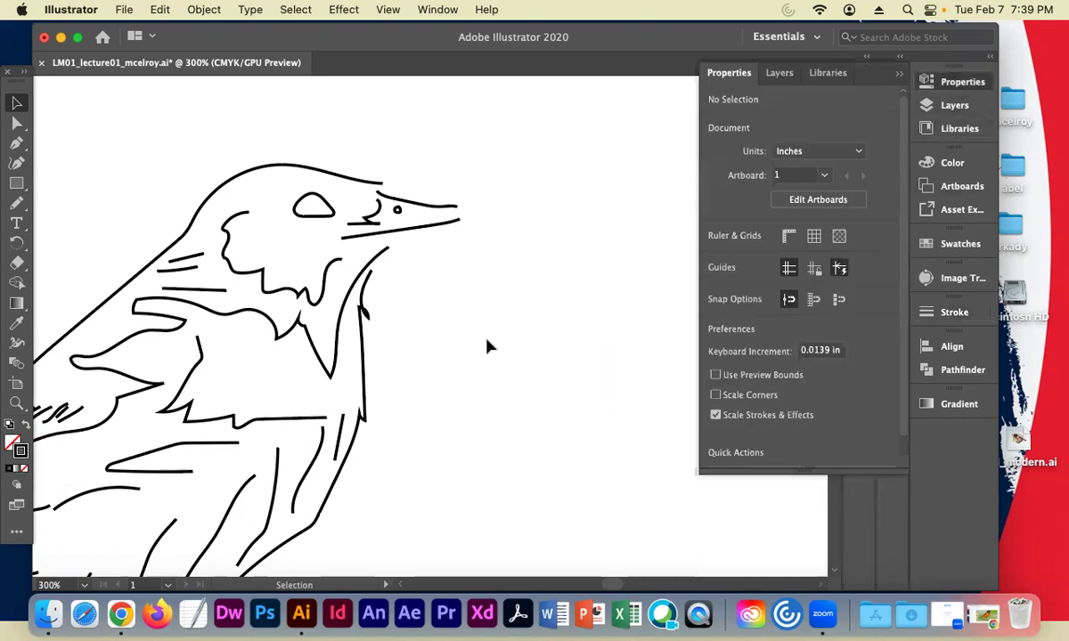
left_click(779, 73)
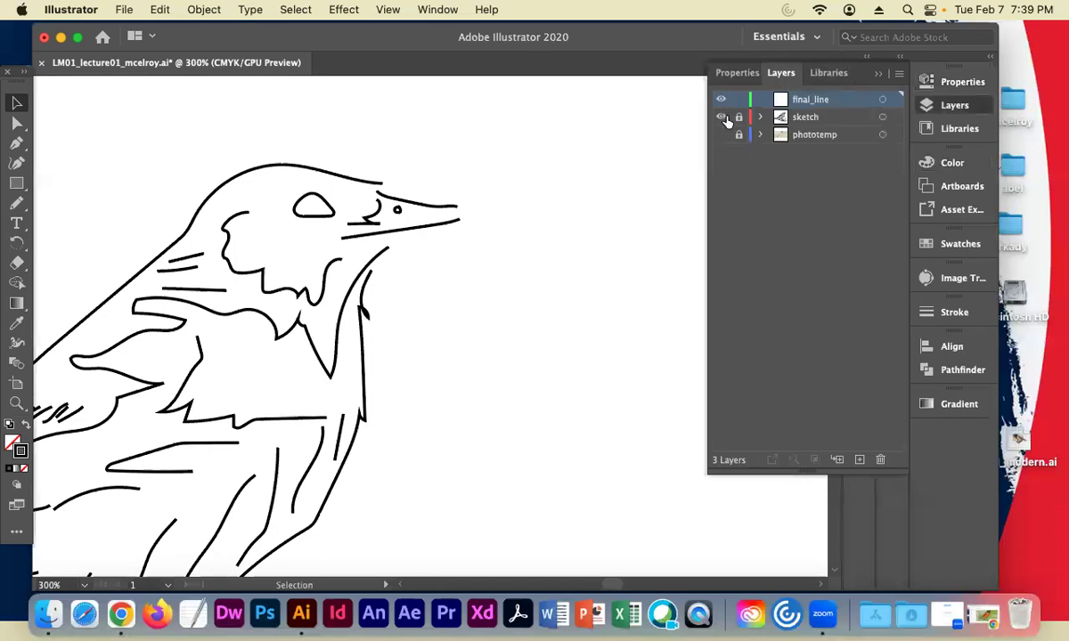
left_click(806, 117)
left_click(962, 82)
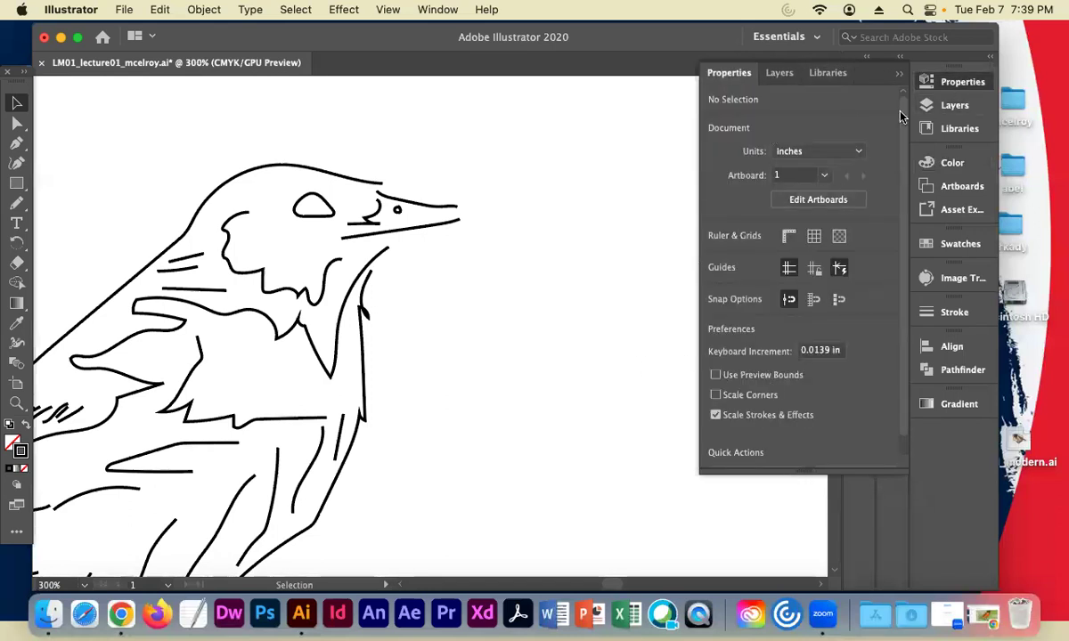
left_click(780, 73)
left_click(722, 117)
left_click(721, 119)
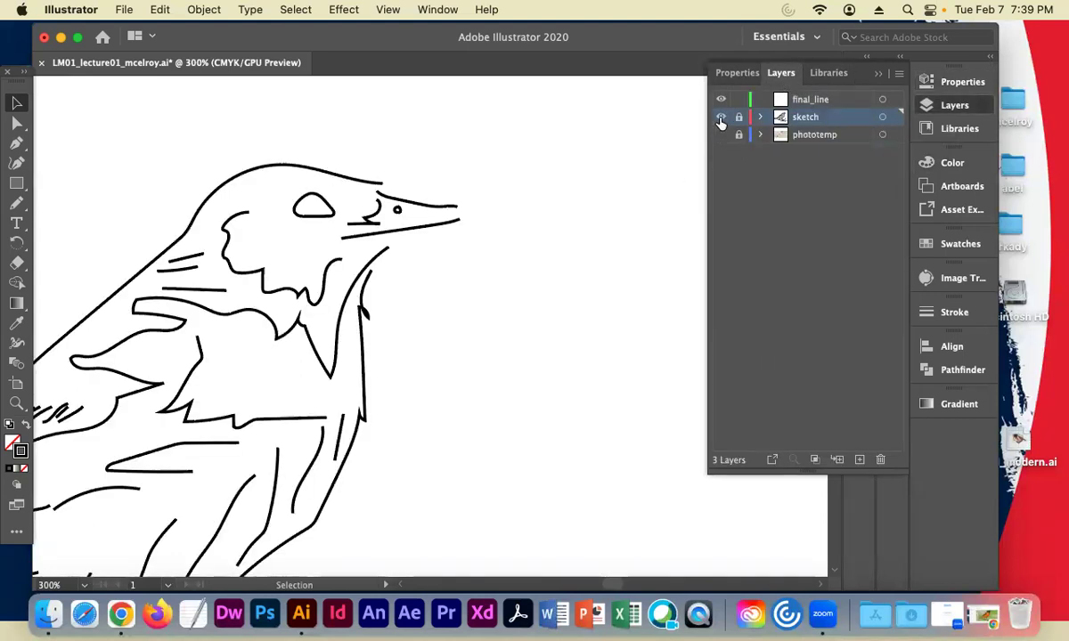
left_click(824, 101)
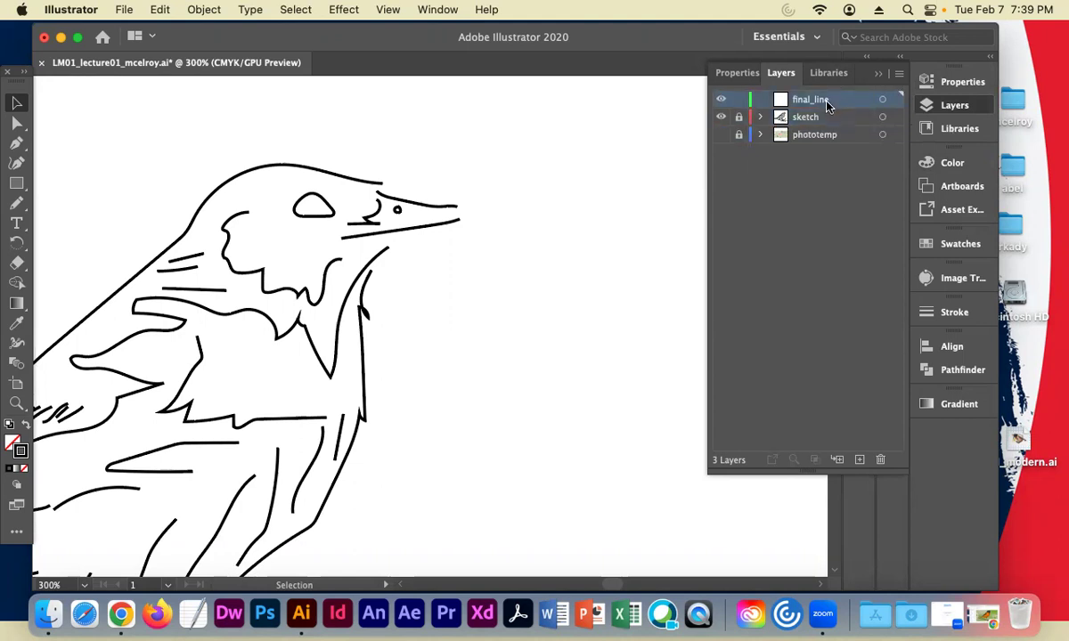
left_click(824, 93)
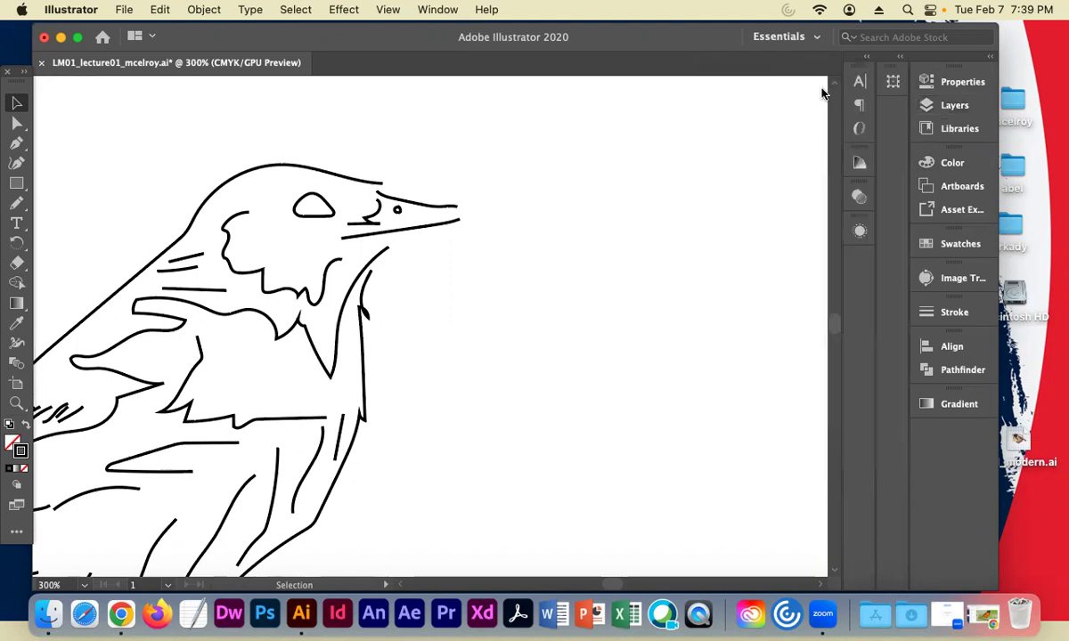
Trace the beak as a closed Pencil outline on the final_line layer and check it alone by briefly hiding the sketch layer
left_click(16, 204)
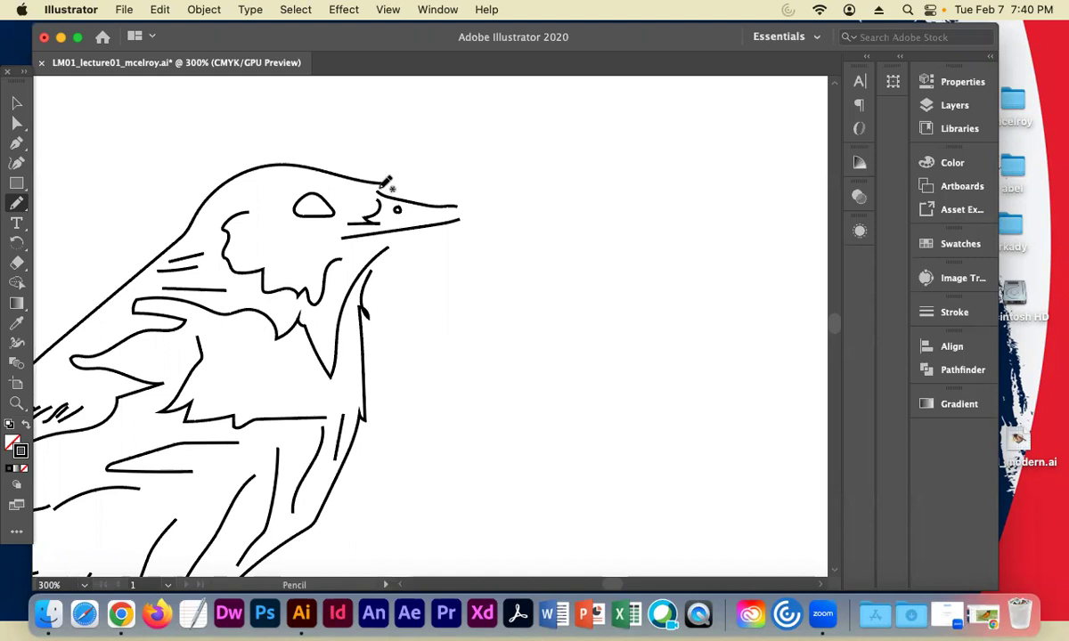
mouse_move(385, 184)
left_mouse_down()
mouse_move(495, 210)
mouse_move(334, 237)
mouse_move(378, 193)
mouse_move(340, 178)
left_mouse_up()
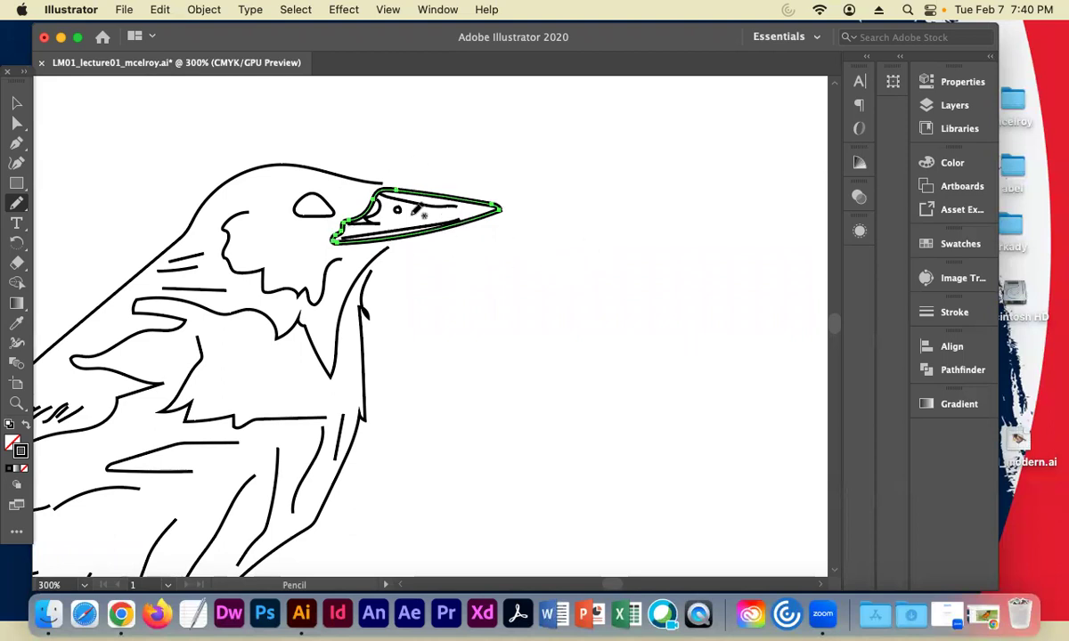
left_click(970, 104)
left_click(721, 117)
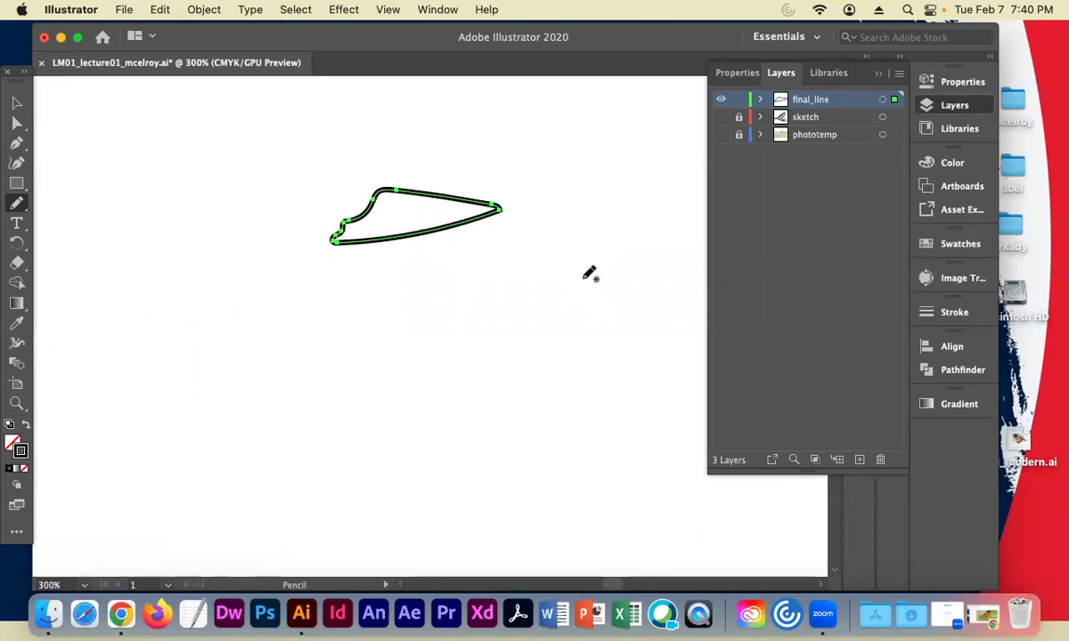
left_click(721, 117)
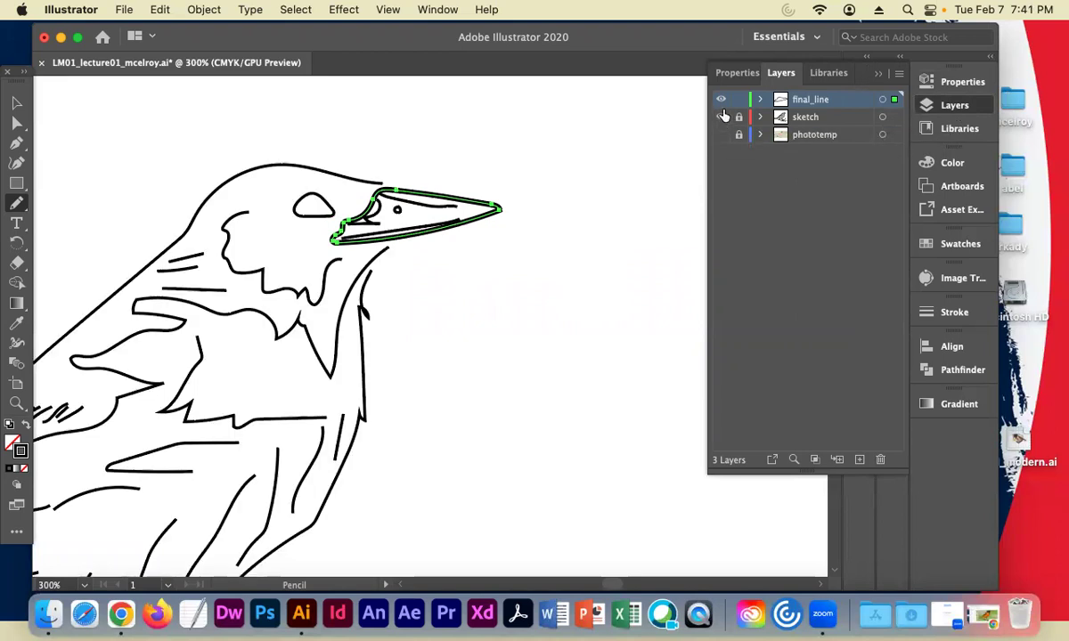
Draw a Pencil line for the mouth opening inside the beak on final_line with the sketch hidden, and show the sketch again
left_click(722, 102)
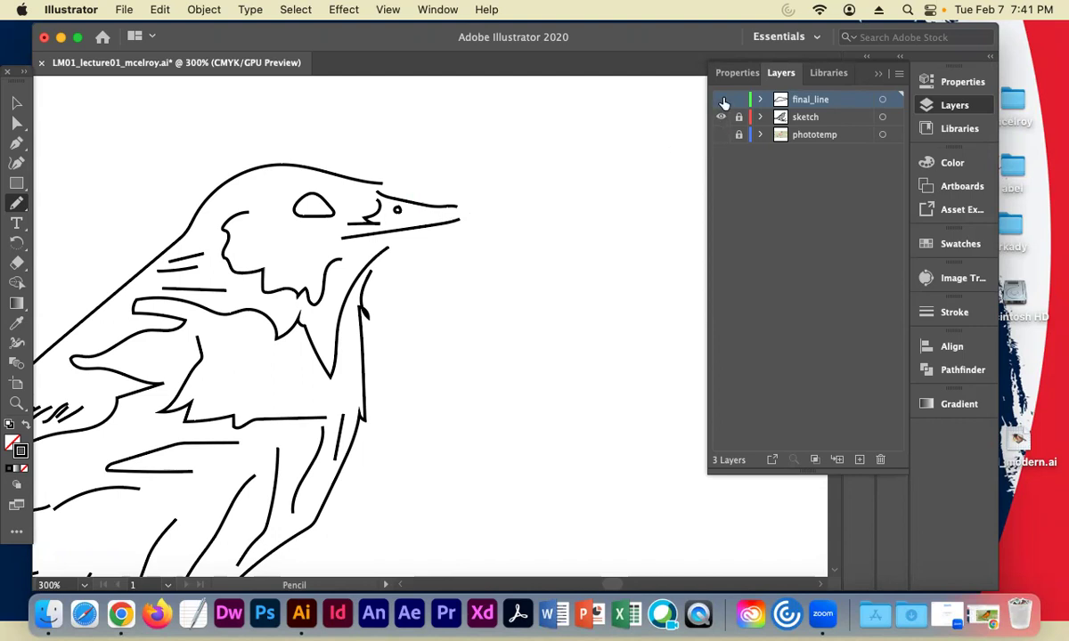
left_click(722, 100)
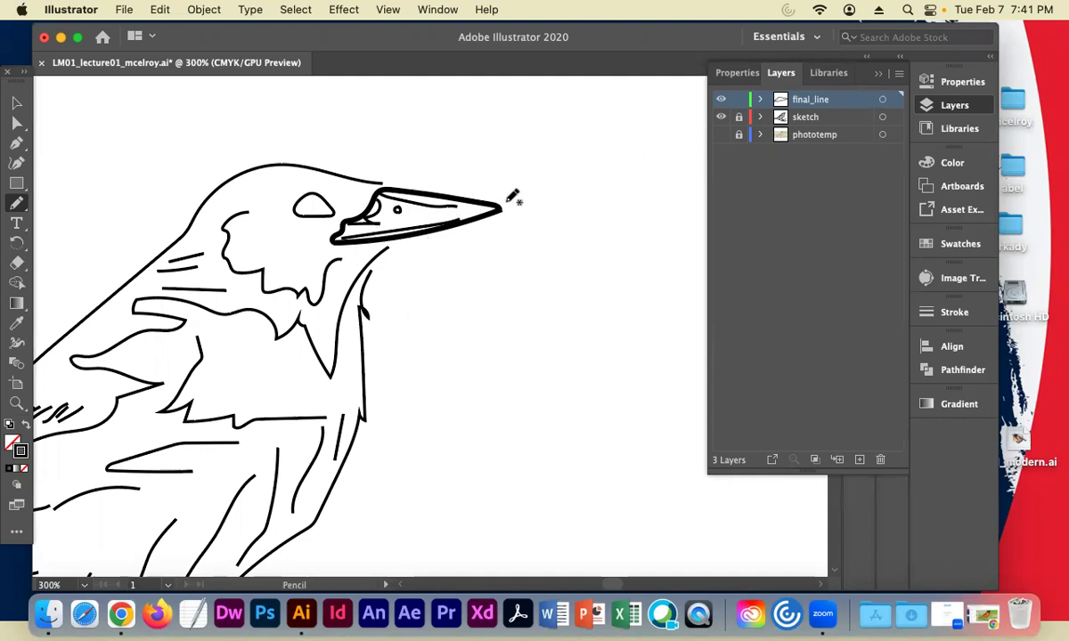
left_click(721, 119)
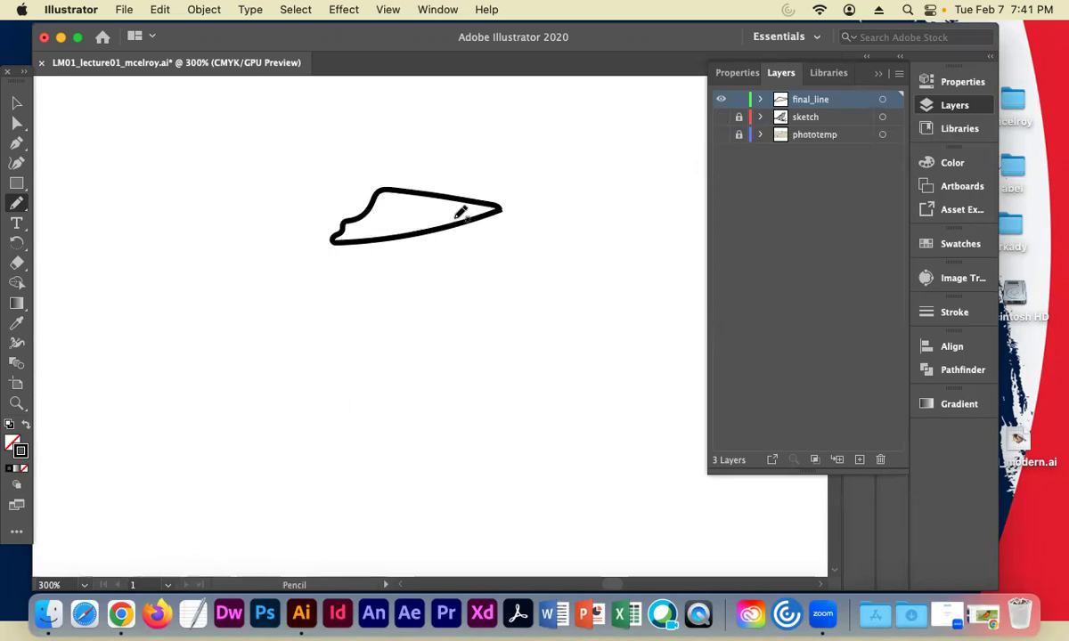
left_click_drag(478, 210, 352, 230)
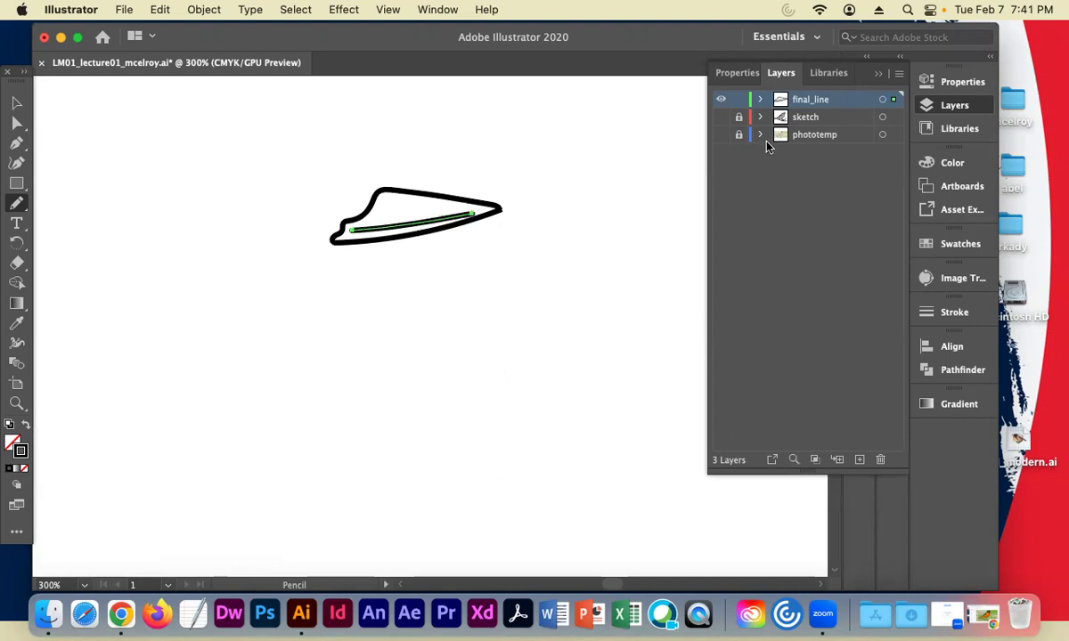
left_click(17, 102)
left_click(223, 126)
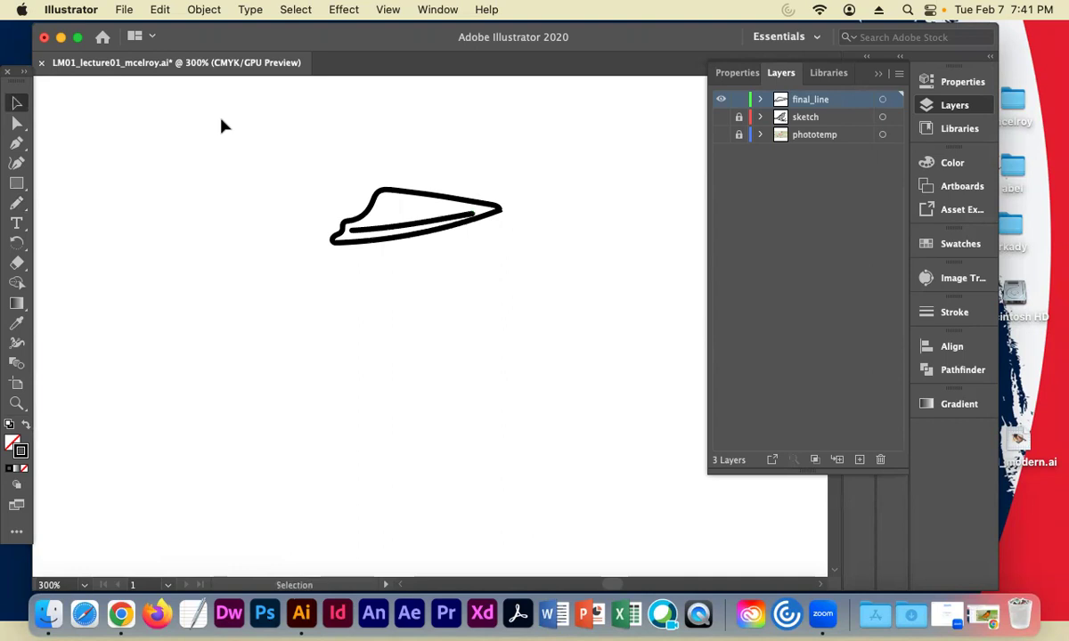
left_click(722, 118)
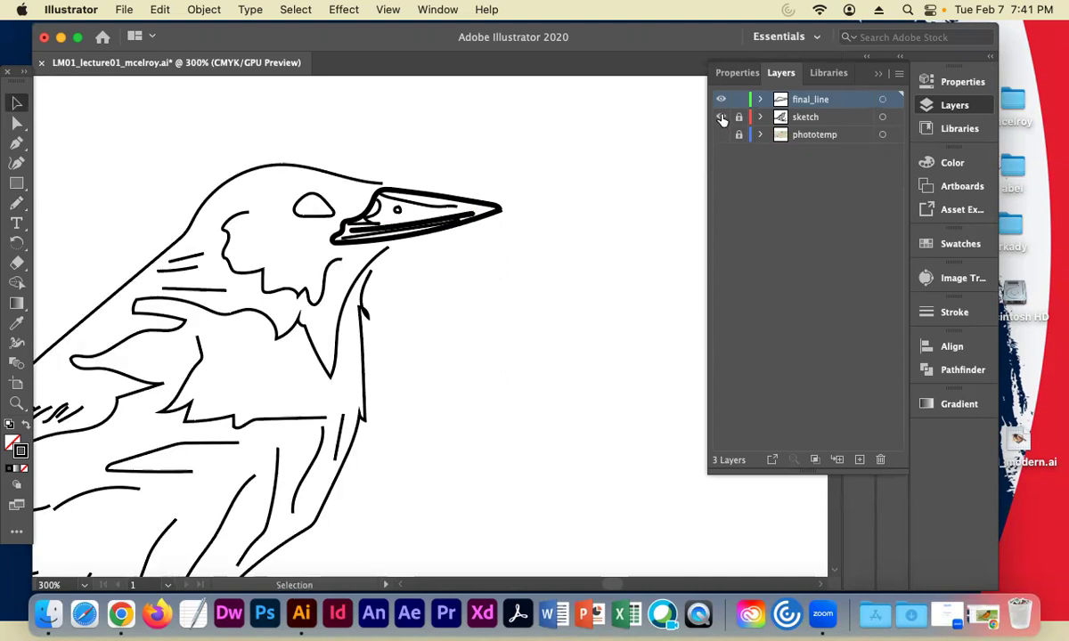
Compare the mouth line with the sketched beak by switching the final_line and sketch layers off and on in turn
left_click(722, 100)
left_click(722, 100)
left_click(722, 118)
left_click(722, 118)
left_click(360, 225)
left_click(476, 228)
Draw a small closed Pencil circle as the nostril on the upper beak, hide the sketch layer and deselect the circle
left_click(16, 203)
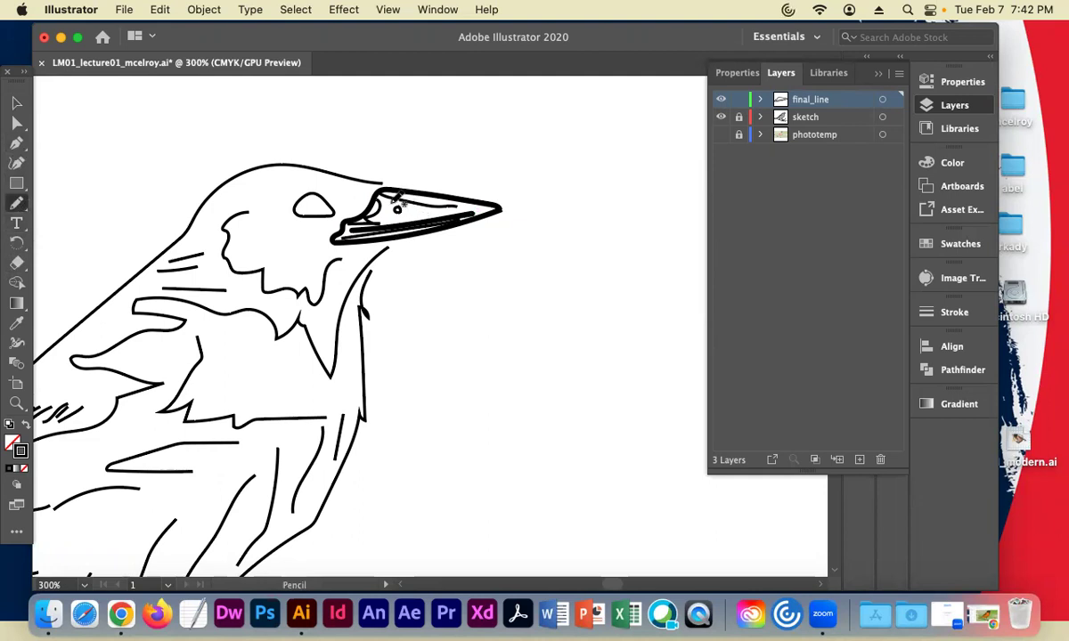
left_click_drag(394, 205, 432, 201)
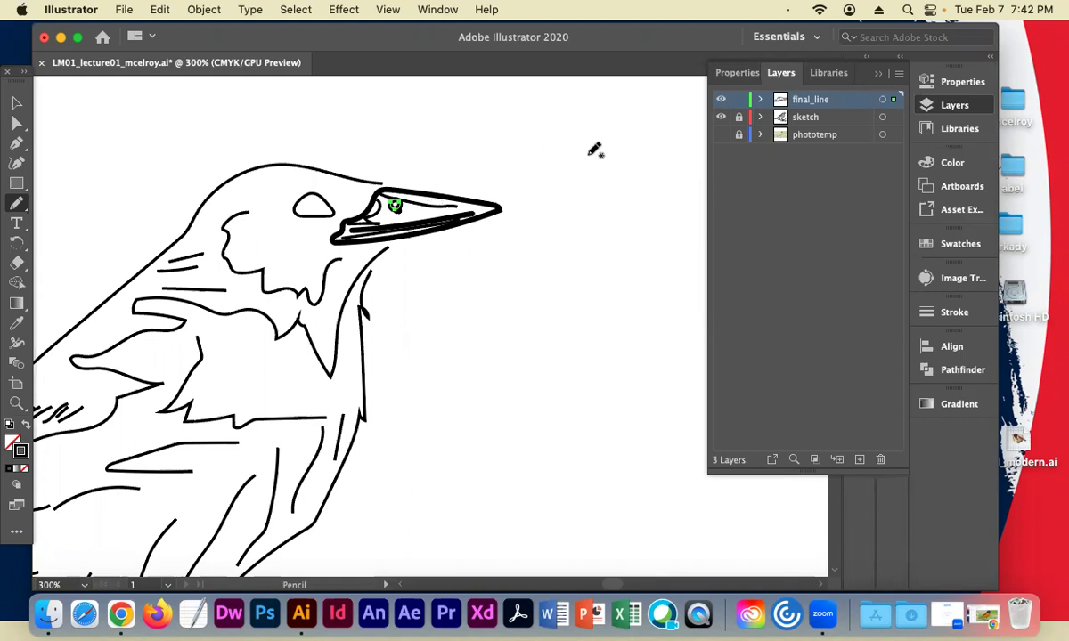
left_click(721, 117)
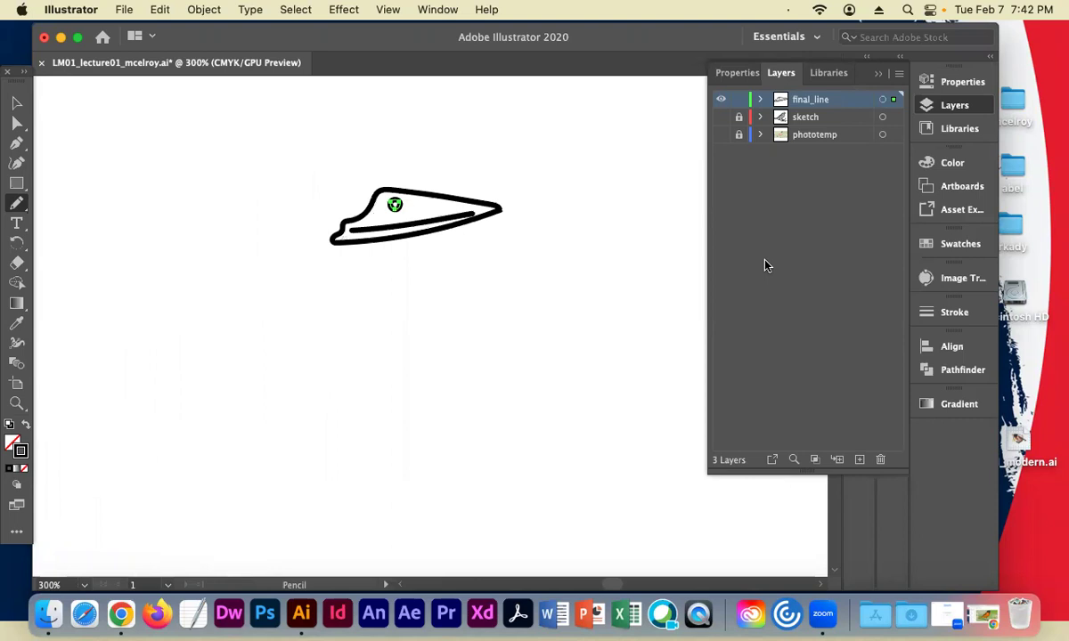
left_click(16, 102)
left_click(218, 107)
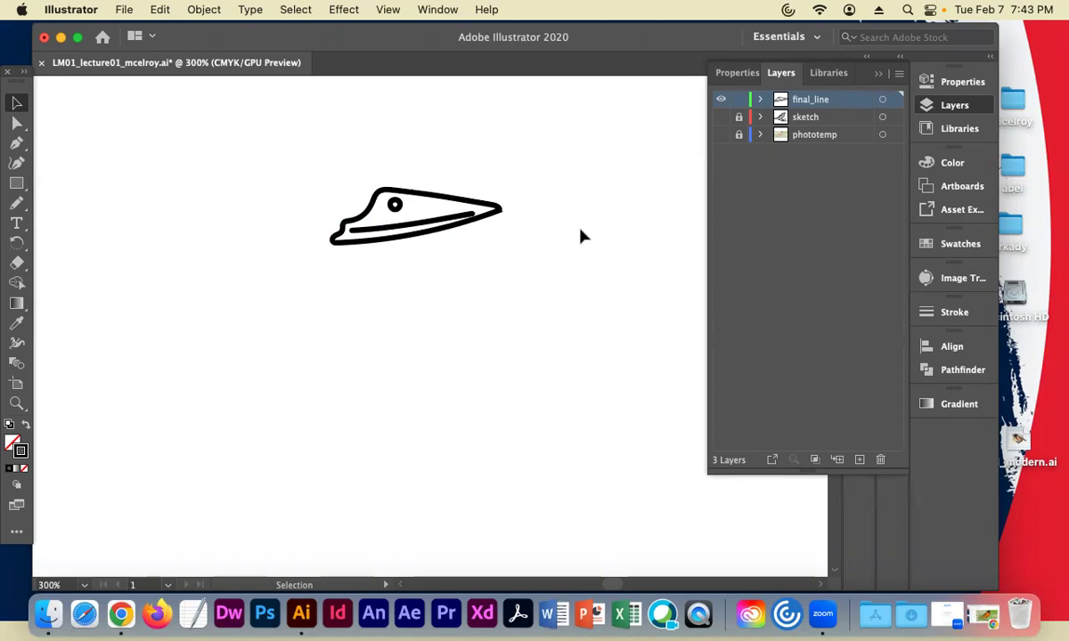
Compare the redrawn beak and nostril with the sketch by alternately hiding and showing the final_line and sketch layers
key("a")
key("super+minus")
key("super+minus")
key("super+equal")
key("super+equal")
key("v")
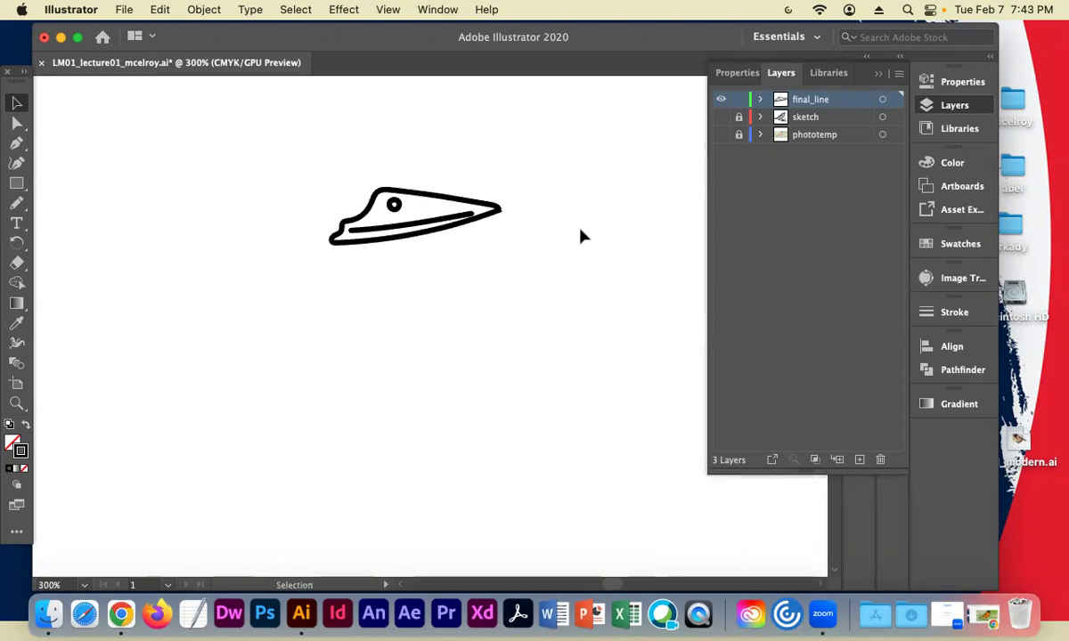
left_click(721, 119)
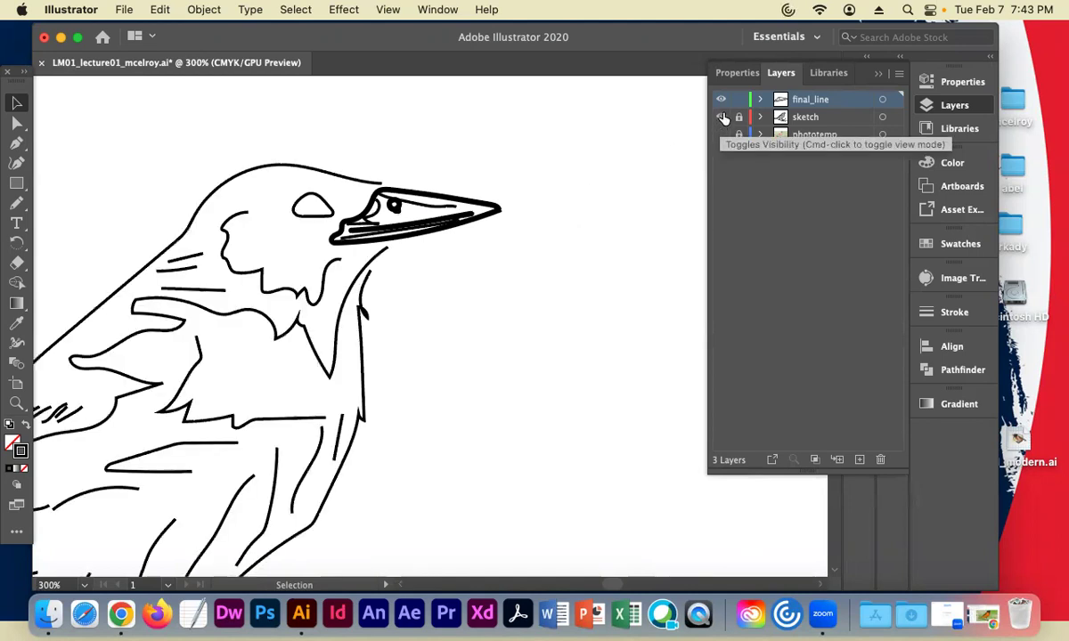
left_click(721, 101)
left_click(721, 101)
left_click(721, 100)
left_click(721, 101)
left_click(721, 100)
left_click(721, 101)
left_click(722, 118)
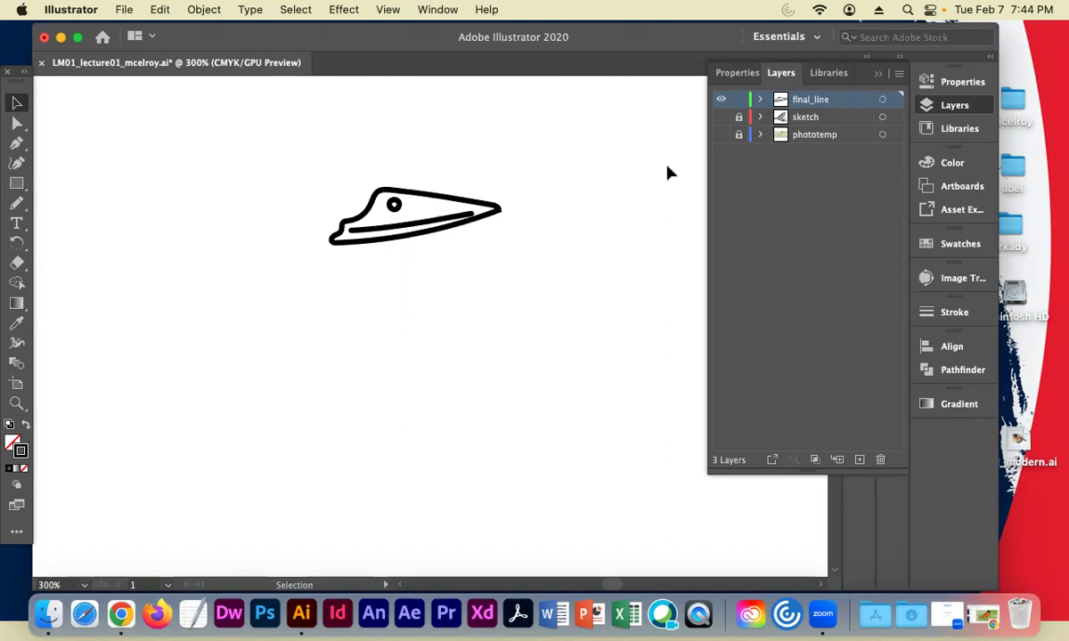
left_click(721, 117)
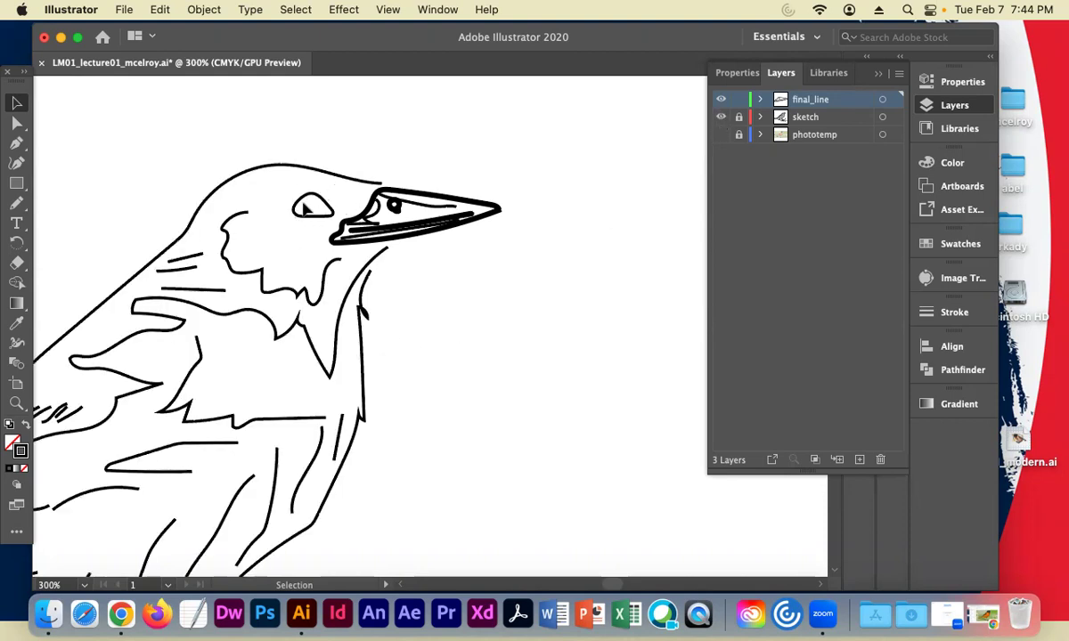
Check the eye in the photo layer, trace it as a closed round Pencil outline on final_line, and hide the sketch layer
key("super+equal")
key("a")
left_click(303, 211)
key("super+equal")
key("v")
left_click(252, 177)
left_click_drag(183, 172, 317, 291)
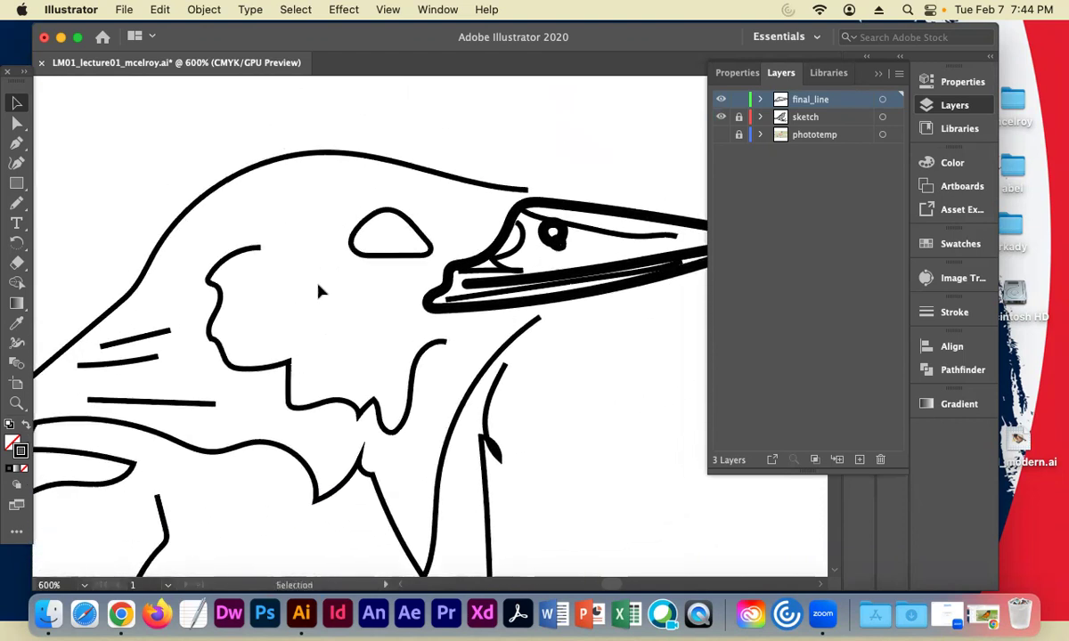
left_click(721, 135)
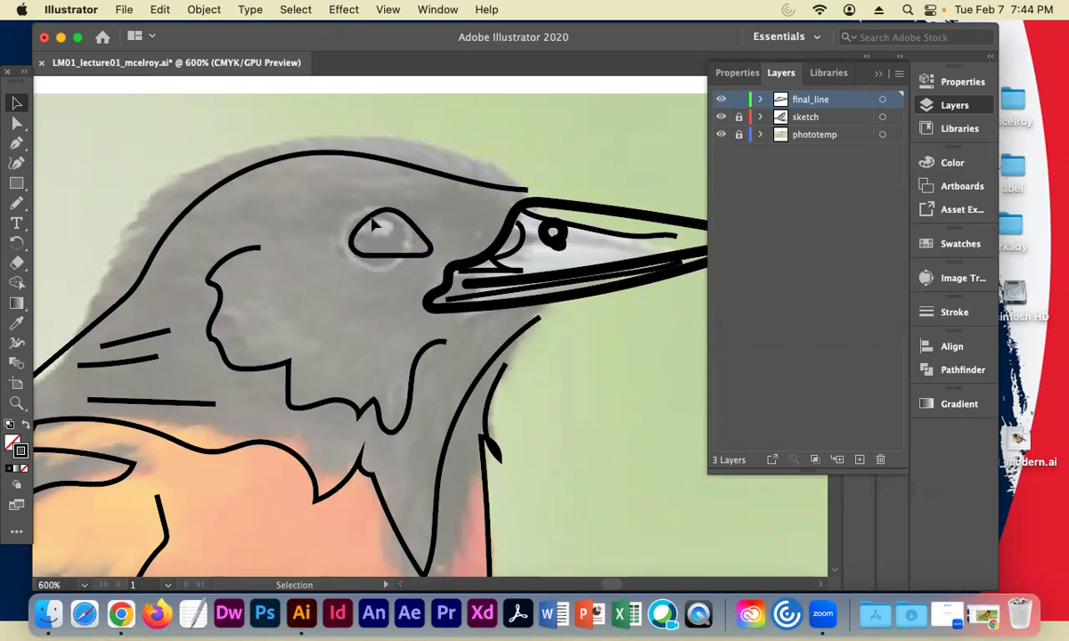
left_click(722, 134)
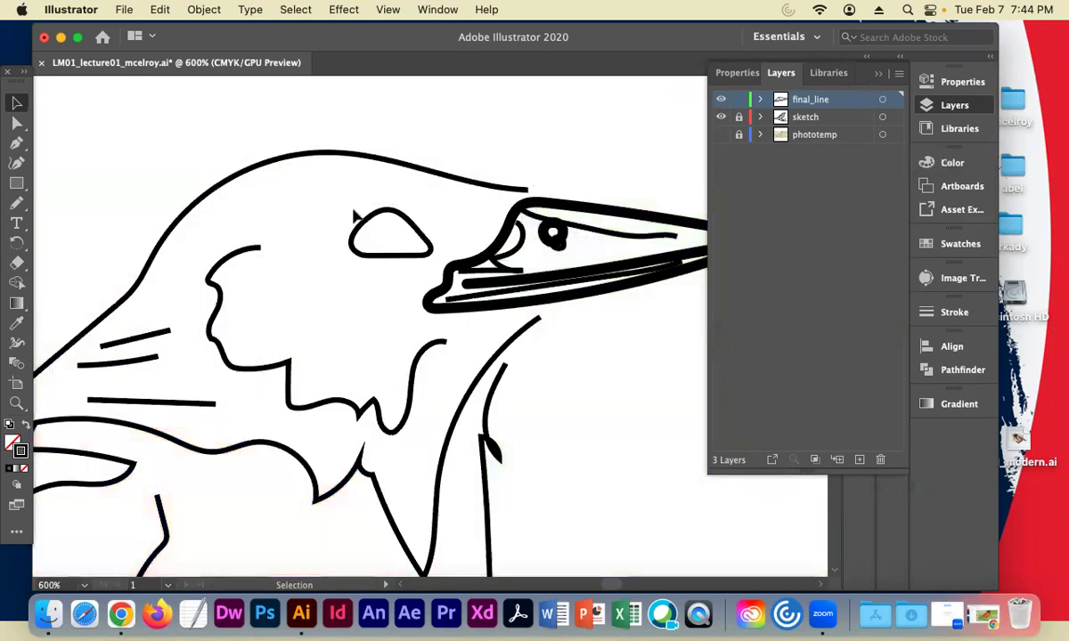
left_click(15, 210)
mouse_move(360, 209)
left_mouse_down()
mouse_move(381, 204)
mouse_move(403, 224)
mouse_move(407, 250)
mouse_move(387, 267)
mouse_move(356, 267)
mouse_move(341, 251)
mouse_move(322, 207)
mouse_move(333, 196)
left_mouse_up()
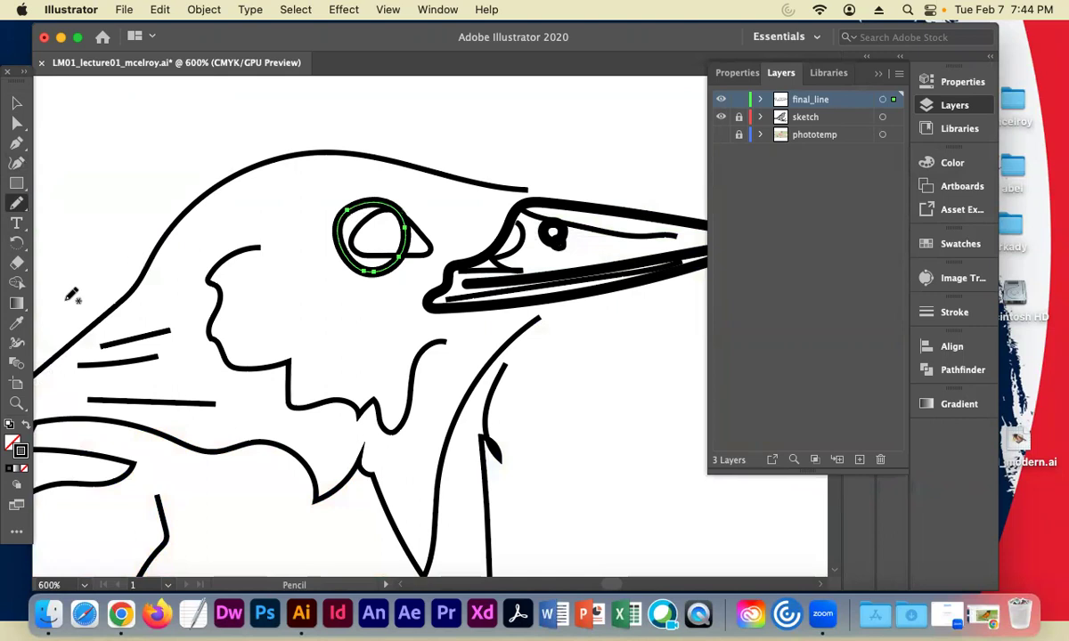
left_click(721, 116)
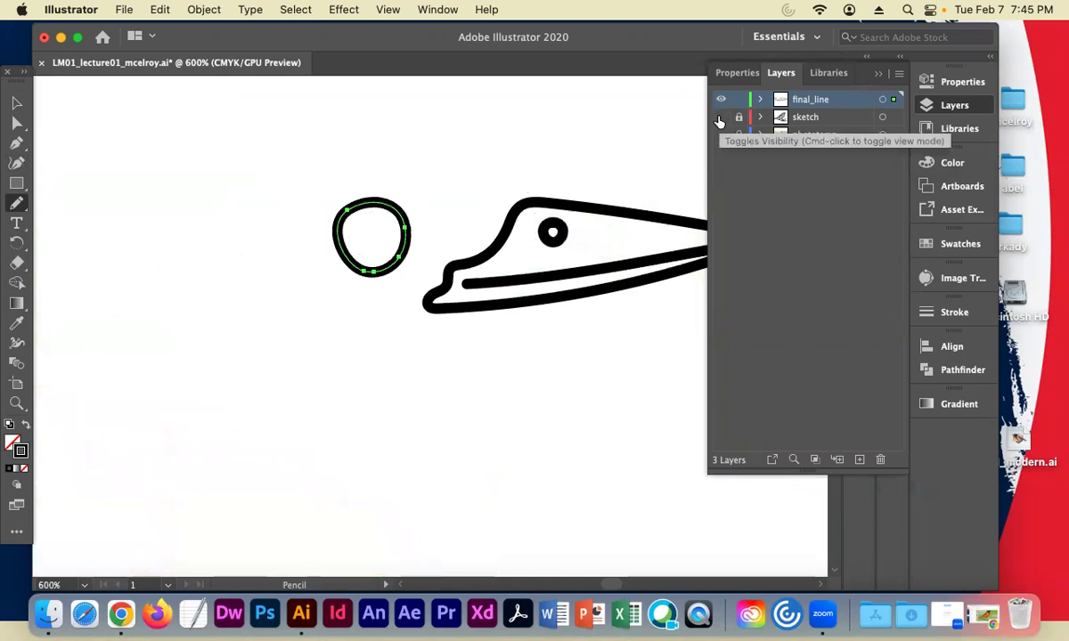
key("v")
left_click(408, 160)
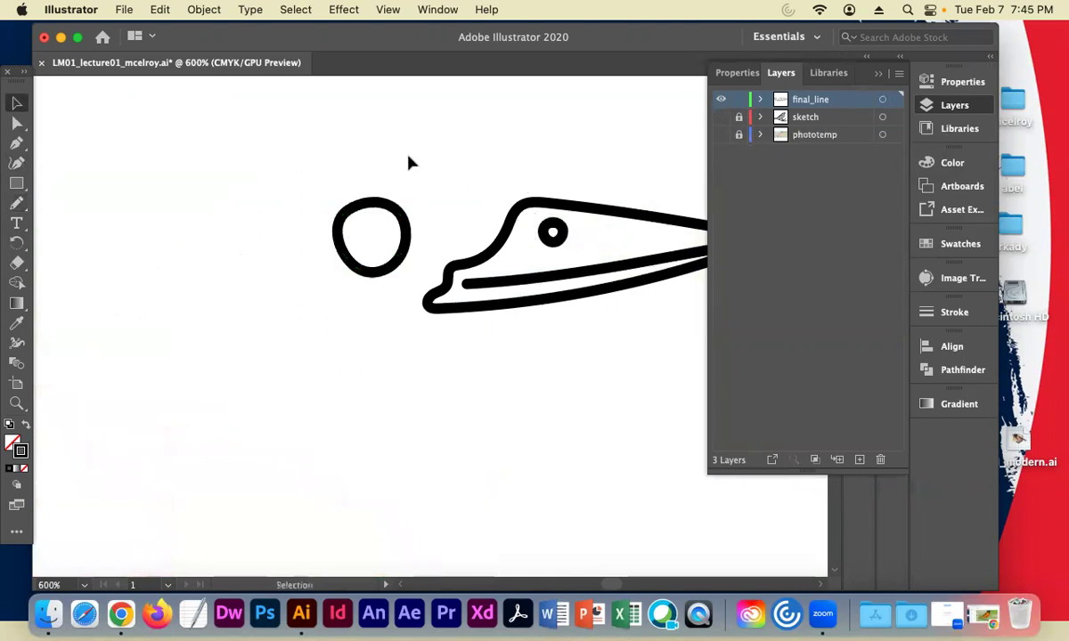
Compare the round eye outline with the sketched eye by repeatedly toggling the sketch layer's visibility
left_click(721, 117)
left_click(721, 117)
left_click(721, 118)
left_click(720, 118)
left_click(720, 118)
left_click(721, 117)
left_click(721, 117)
left_click(721, 117)
left_click(721, 118)
left_click(720, 118)
left_click(721, 117)
left_click(720, 118)
left_click(721, 118)
left_click(721, 117)
left_click(721, 117)
left_click(721, 118)
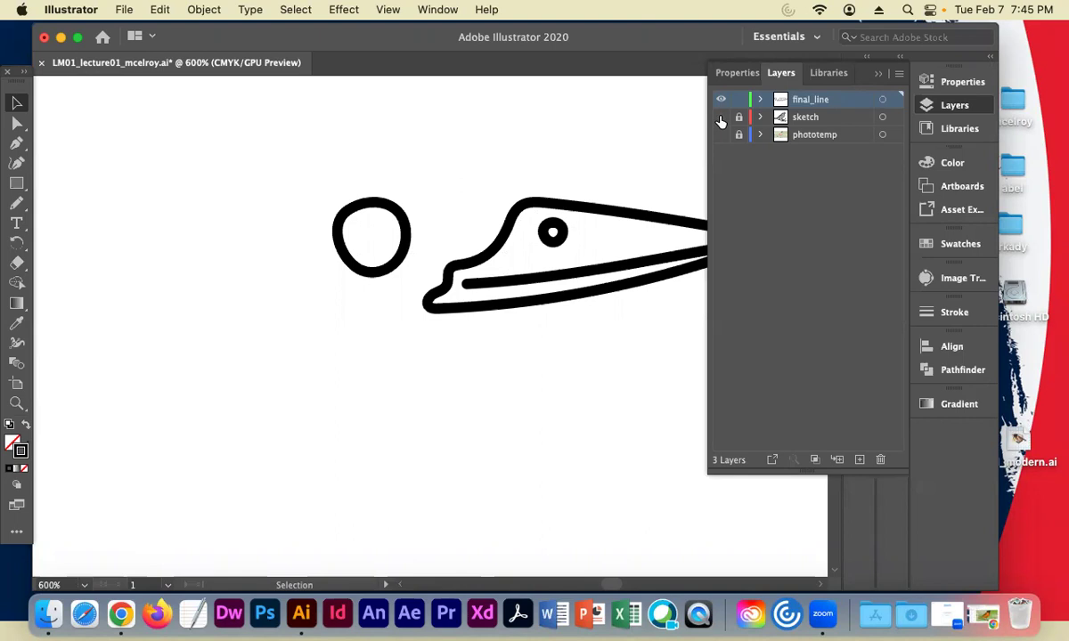
left_click(720, 118)
Show the phototemp layer, compare the eye and beak outlines with the photo with and without the sketch, and hide the photo
left_click(720, 135)
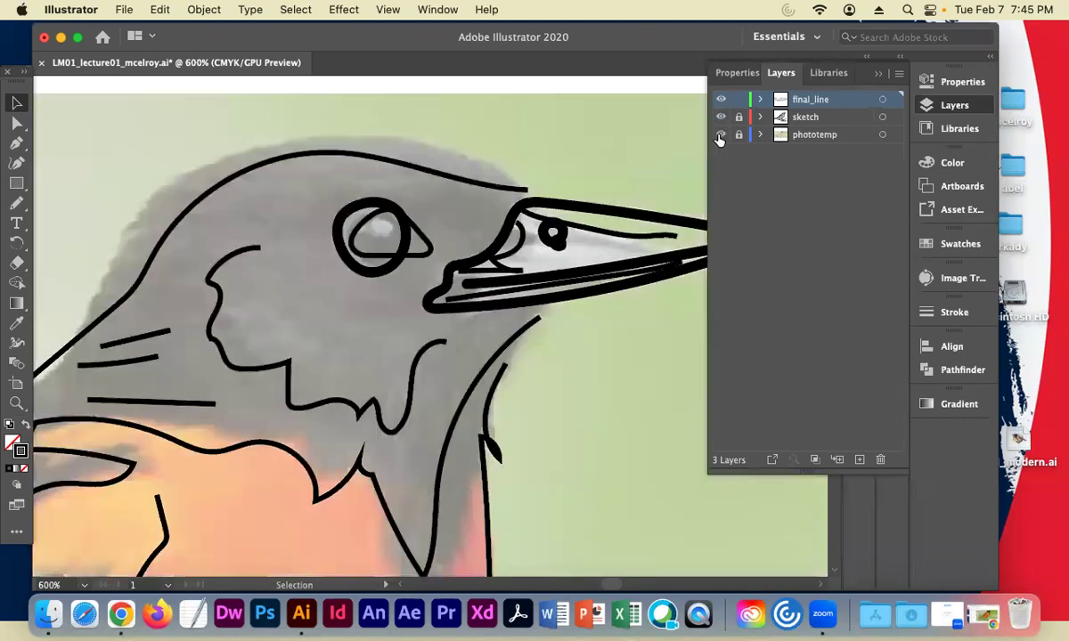
left_click(721, 118)
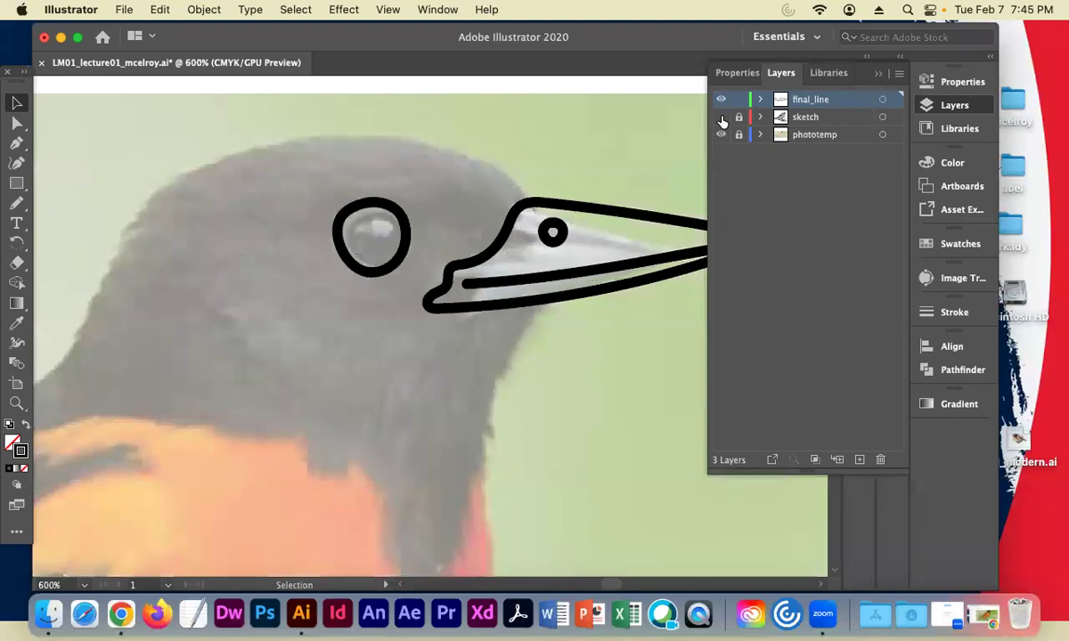
left_click(722, 118)
left_click(722, 118)
left_click(722, 118)
left_click(722, 117)
left_click(722, 118)
left_click(722, 118)
left_click(721, 119)
left_click(722, 119)
left_click(721, 119)
left_click(722, 118)
left_click(721, 118)
left_click(722, 117)
left_click(722, 117)
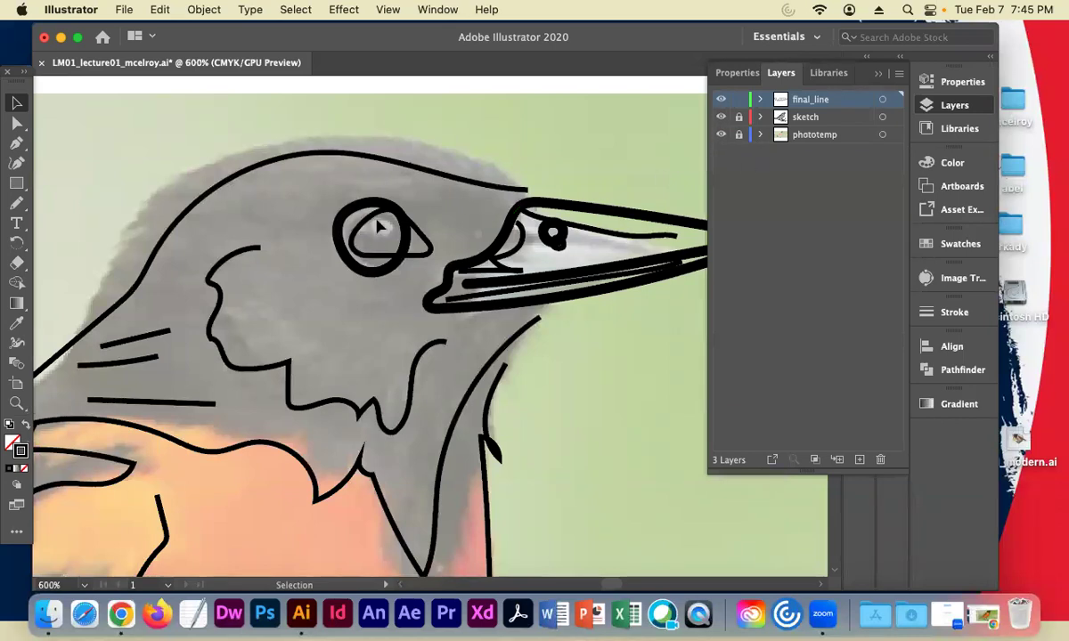
left_click(721, 135)
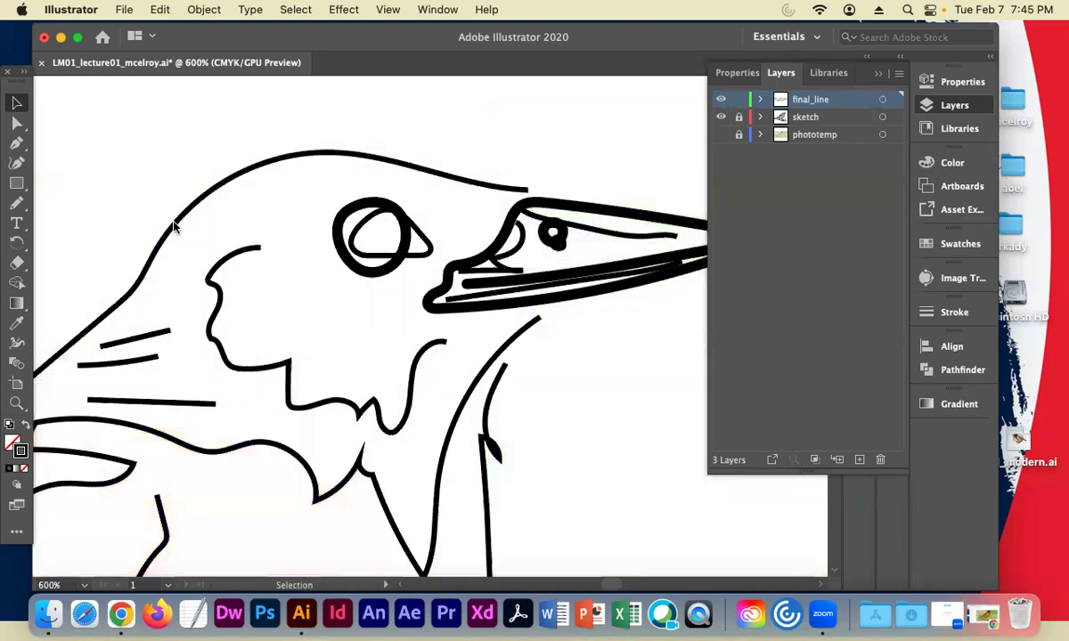
Draw a small closed Pencil oval in the upper part of the eye, hide the sketch layer and deselect the oval
left_click(16, 203)
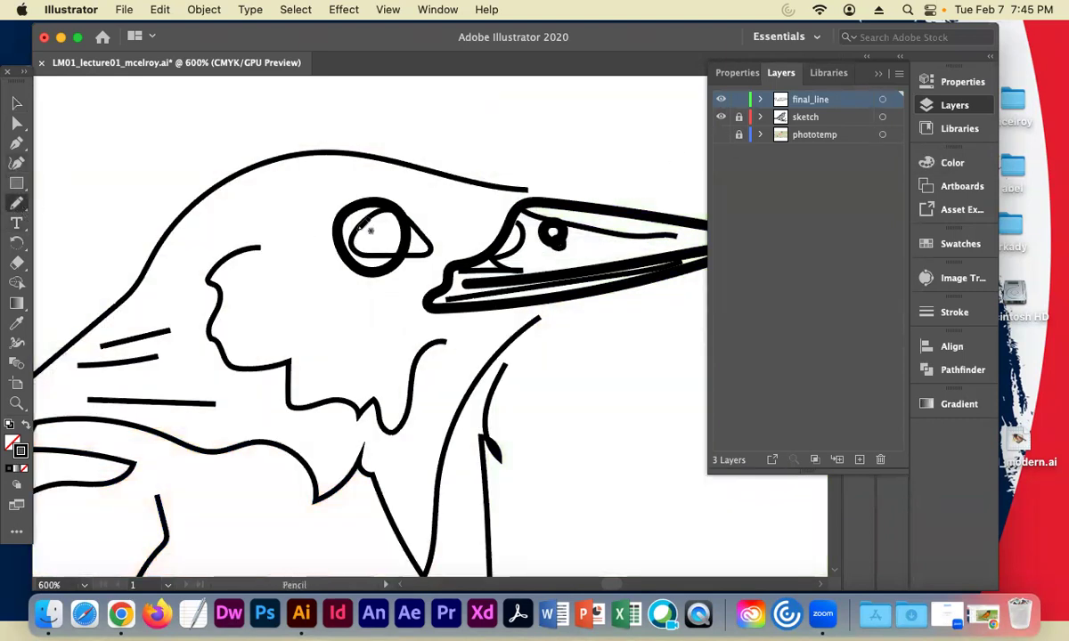
mouse_move(352, 215)
left_mouse_down()
mouse_move(384, 219)
mouse_move(337, 222)
mouse_move(340, 212)
left_mouse_up()
left_click(16, 105)
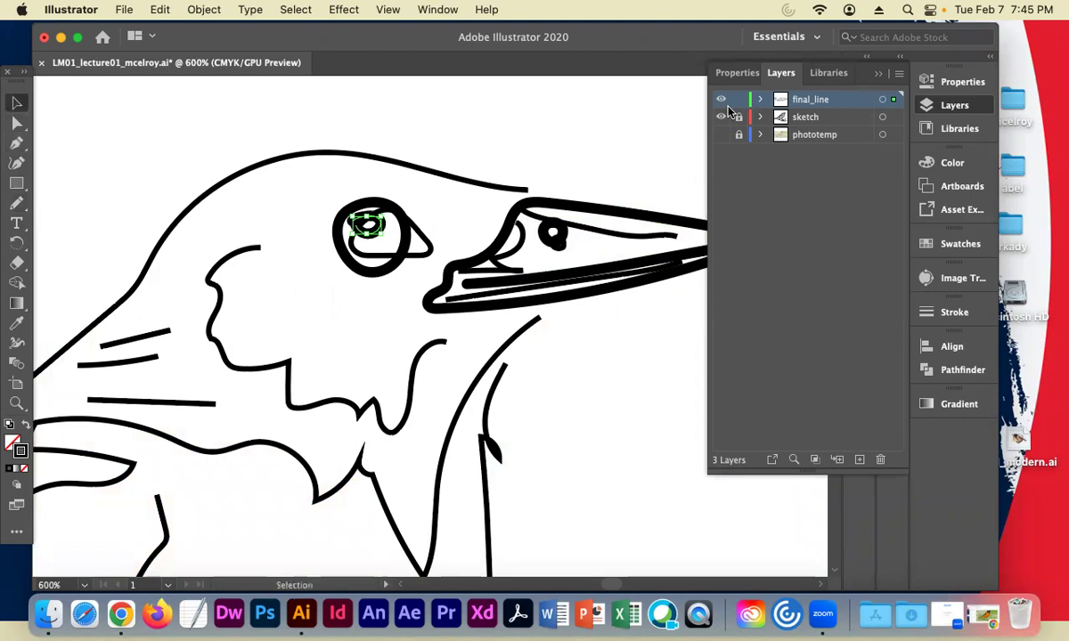
left_click(722, 116)
left_click(212, 145)
Compare the eye with its new inner oval against the sketch by toggling the sketch layer, leaving it visible
left_click(722, 116)
left_click(721, 117)
left_click(722, 116)
left_click(722, 117)
left_click(722, 117)
left_click(722, 117)
left_click(721, 117)
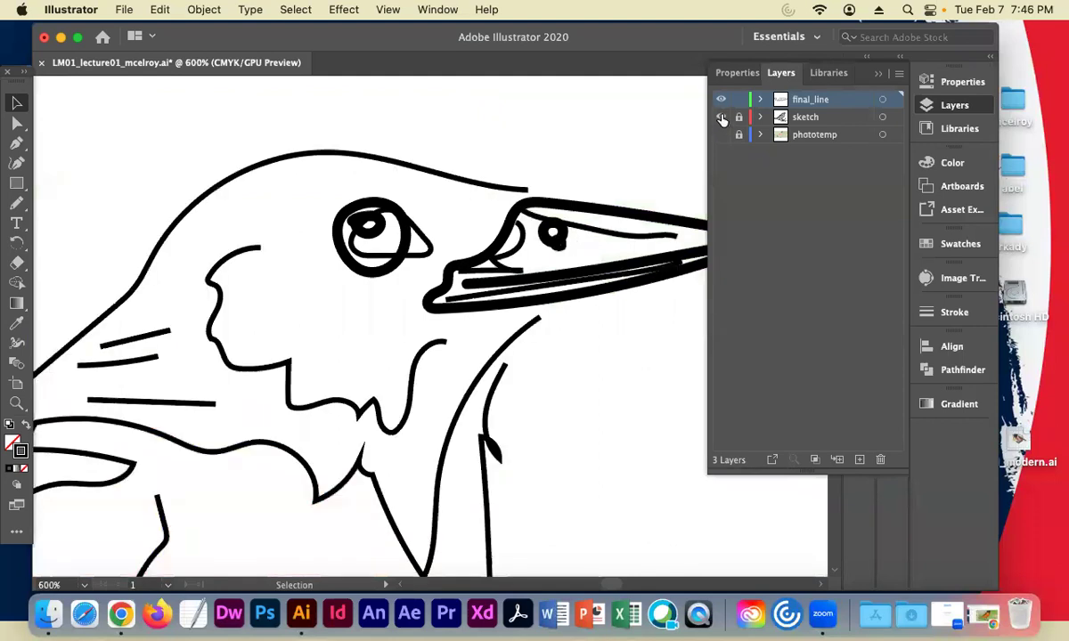
Compare the sketched head and neck lines with the photo by toggling the phototemp layer, leaving it hidden
left_click(721, 135)
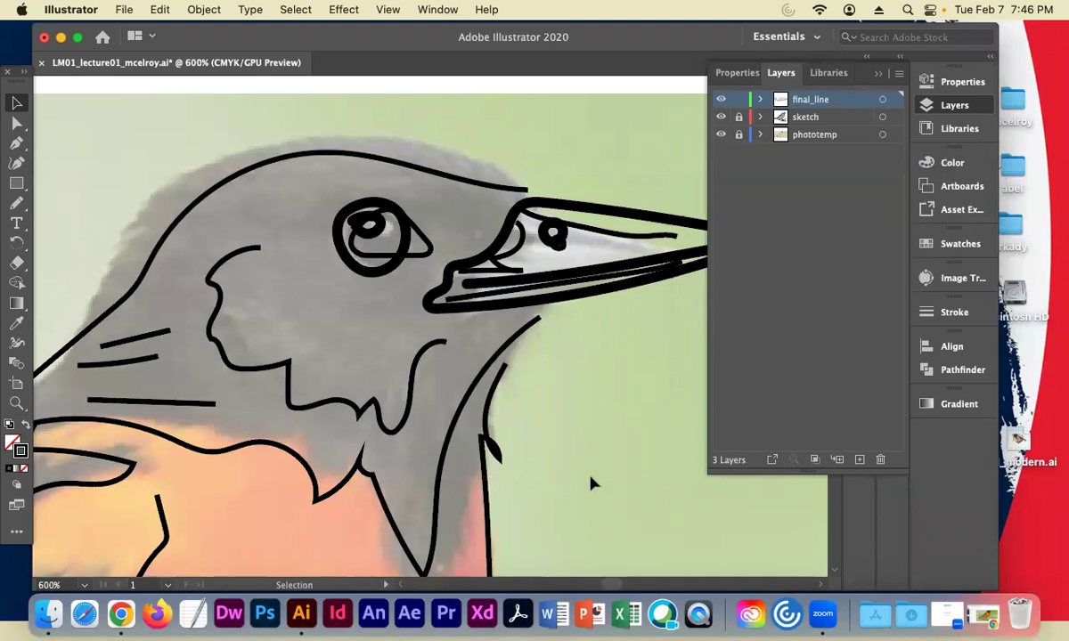
left_click_drag(564, 475, 653, 405)
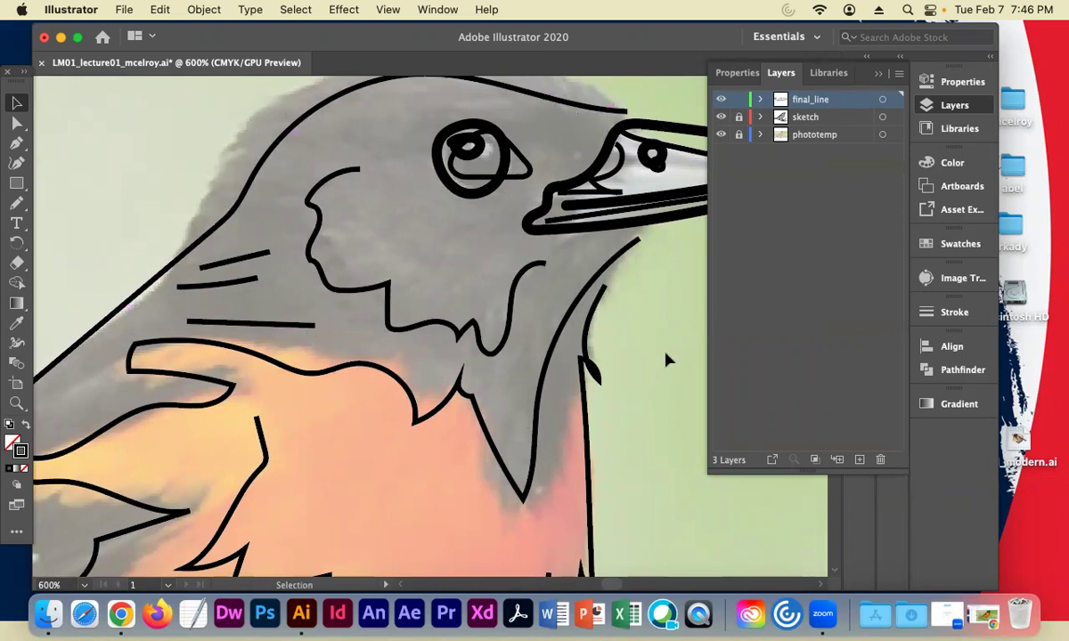
left_click(721, 135)
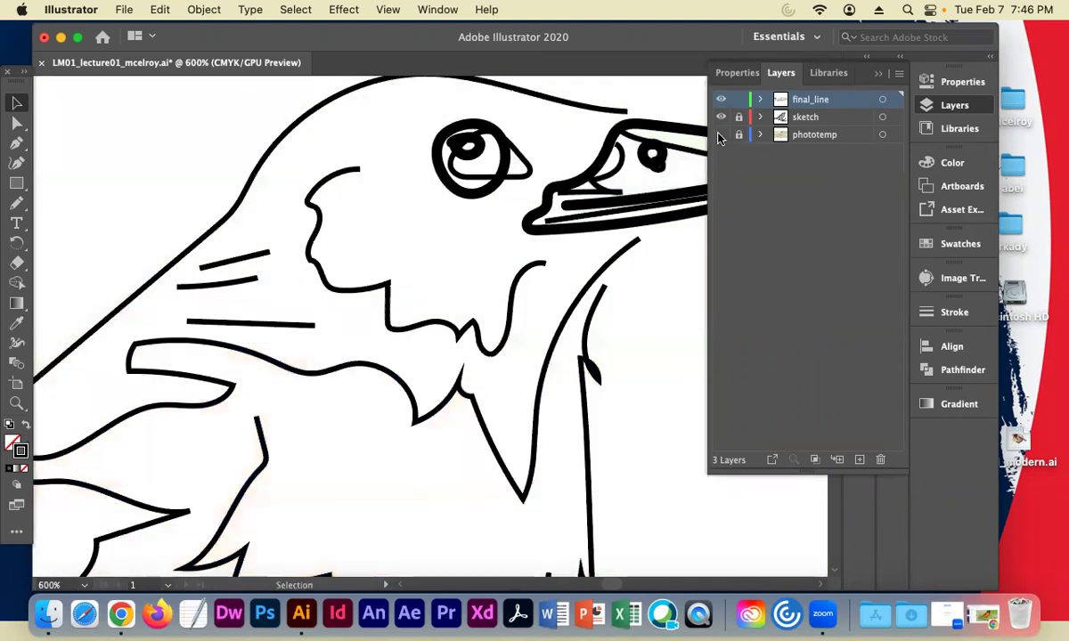
left_click_drag(605, 298, 566, 327)
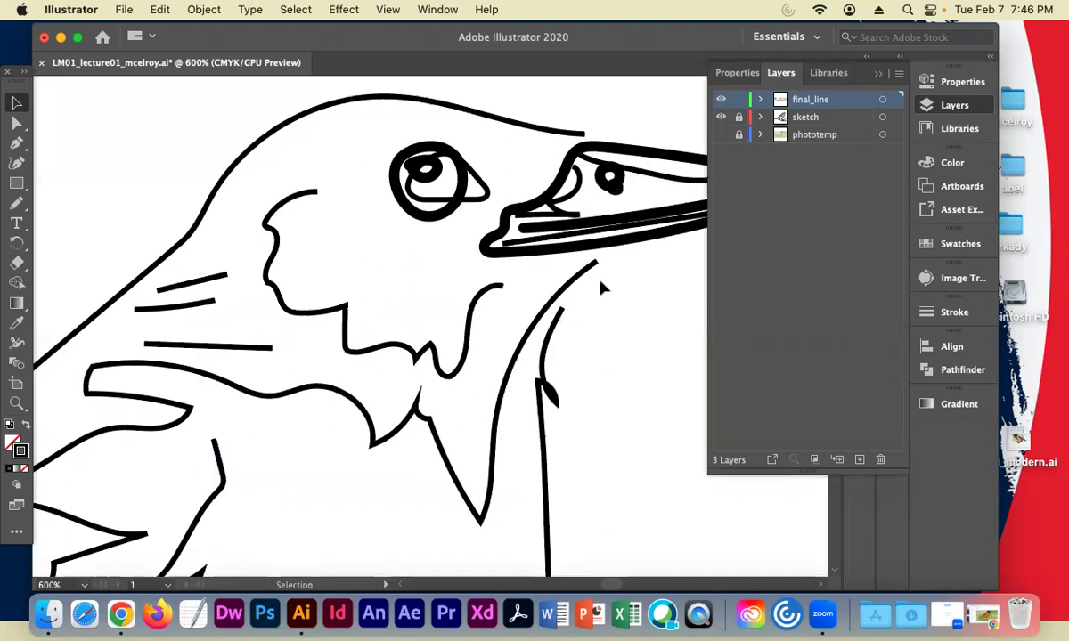
left_click(722, 134)
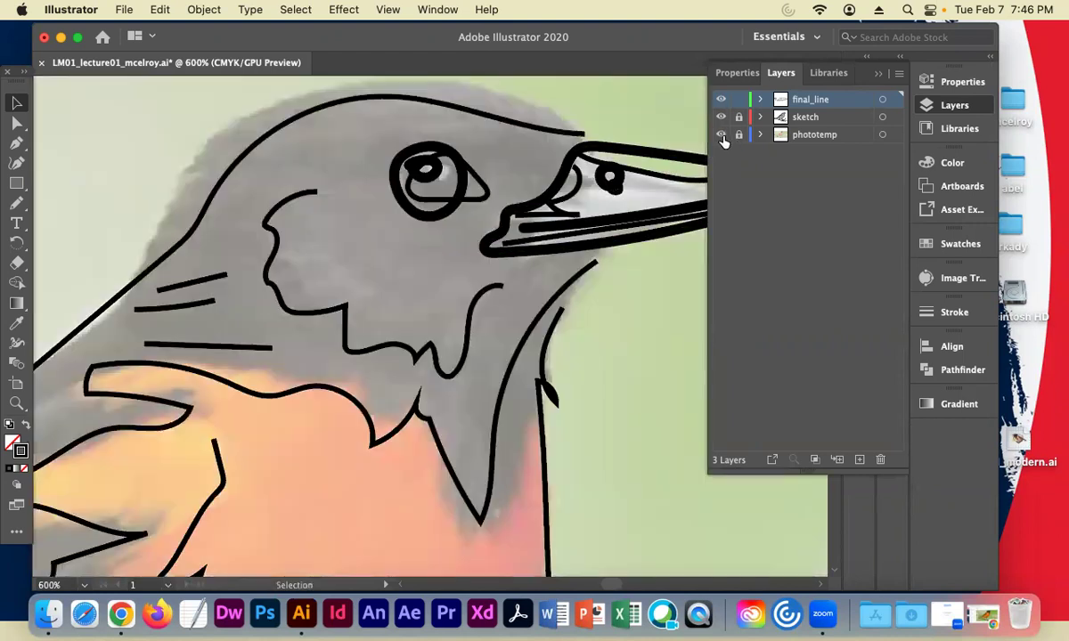
left_click(721, 134)
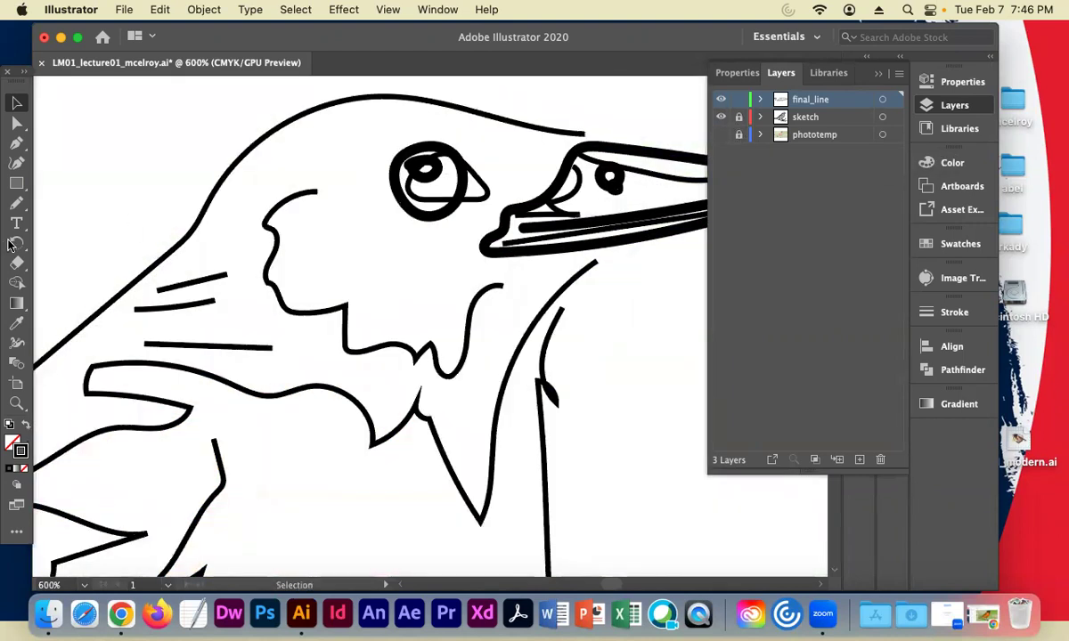
Check the head shape against the photo and draw a Pencil outline from the beak over the crown, through jagged nape feathers, to the pointed throat patch
left_click(17, 203)
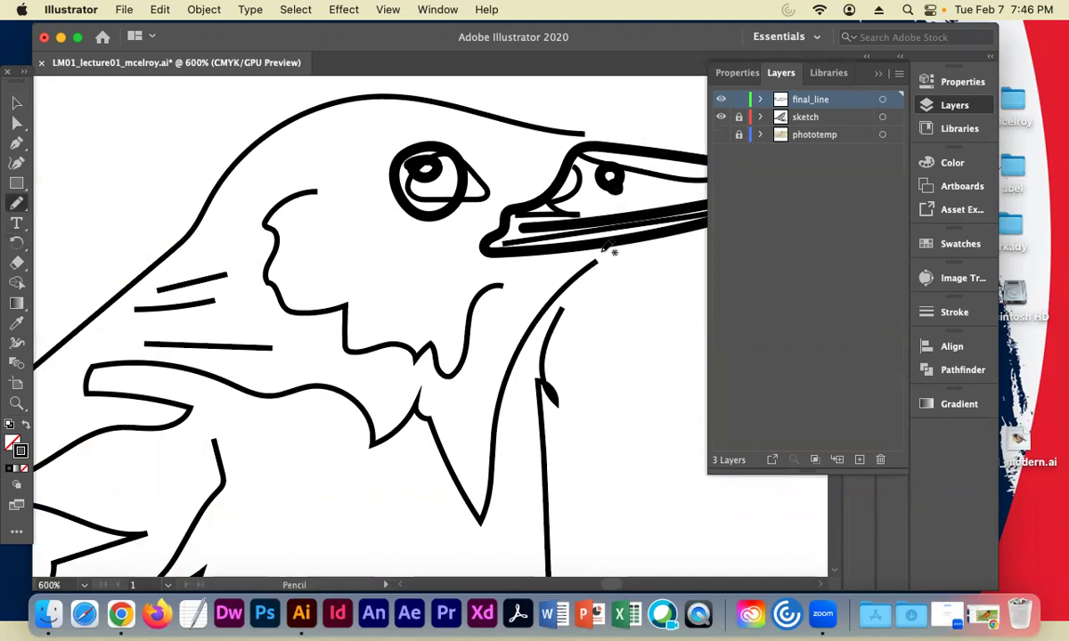
left_click(722, 136)
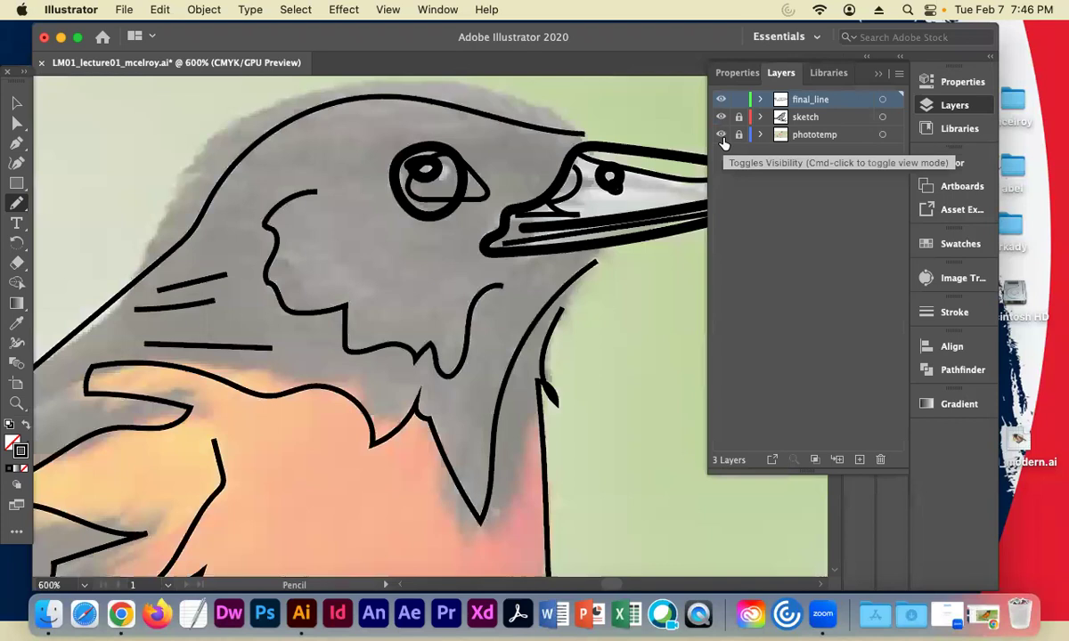
left_click_drag(455, 203, 454, 228)
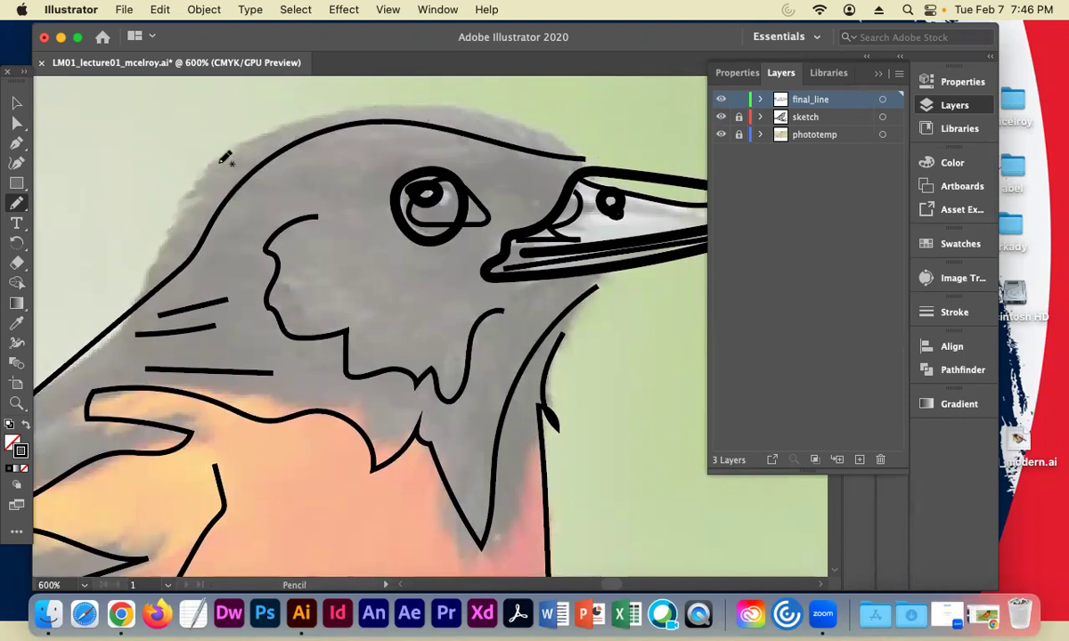
left_click(720, 135)
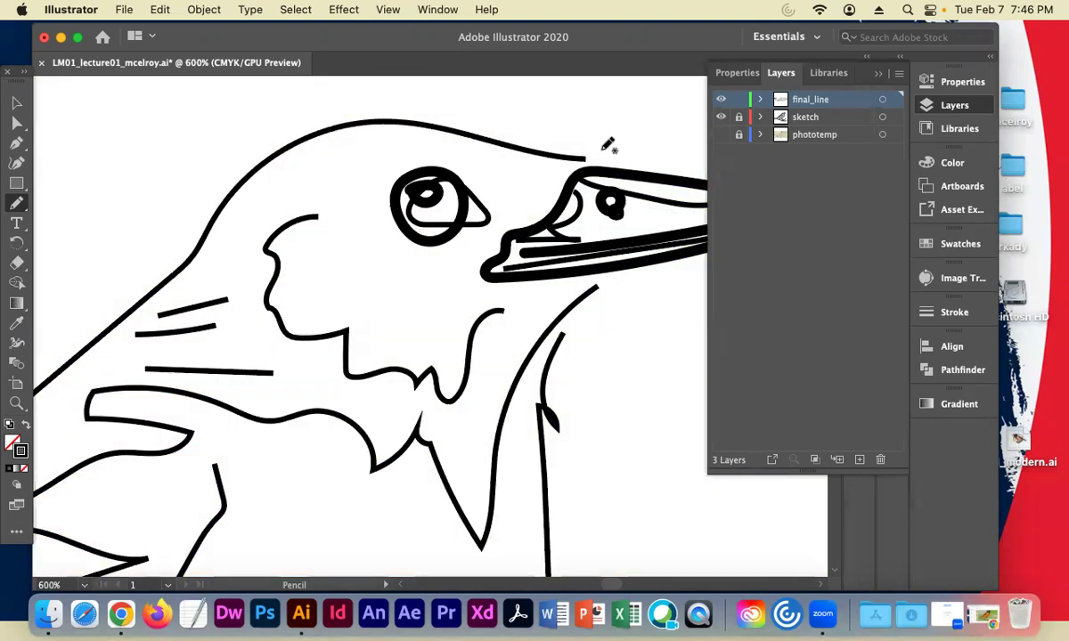
mouse_move(590, 159)
left_mouse_down()
mouse_move(466, 114)
mouse_move(373, 111)
mouse_move(296, 132)
mouse_move(256, 158)
mouse_move(230, 209)
mouse_move(205, 219)
mouse_move(105, 327)
mouse_move(147, 294)
mouse_move(189, 285)
mouse_move(109, 343)
mouse_move(206, 321)
mouse_move(101, 367)
mouse_move(273, 415)
mouse_move(346, 412)
mouse_move(373, 428)
mouse_move(374, 465)
mouse_move(428, 440)
mouse_move(492, 544)
mouse_move(509, 424)
left_mouse_up()
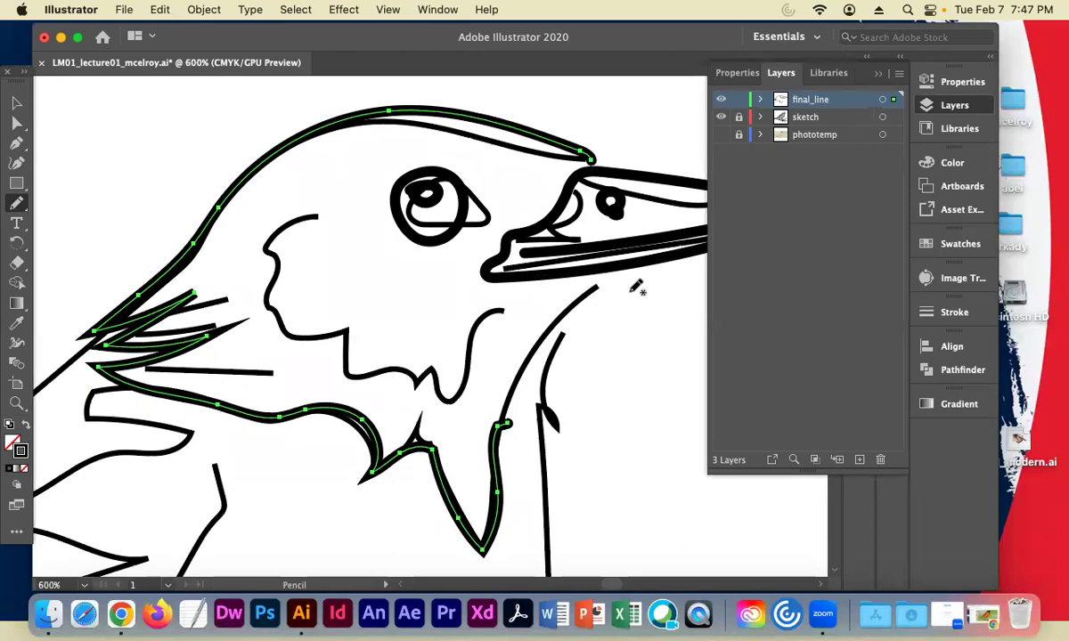
Draw the Pencil throat line between the lower beak and the throat patch, hide the sketch layer and deselect the line
mouse_move(598, 285)
left_mouse_down()
mouse_move(536, 338)
mouse_move(509, 422)
left_mouse_up()
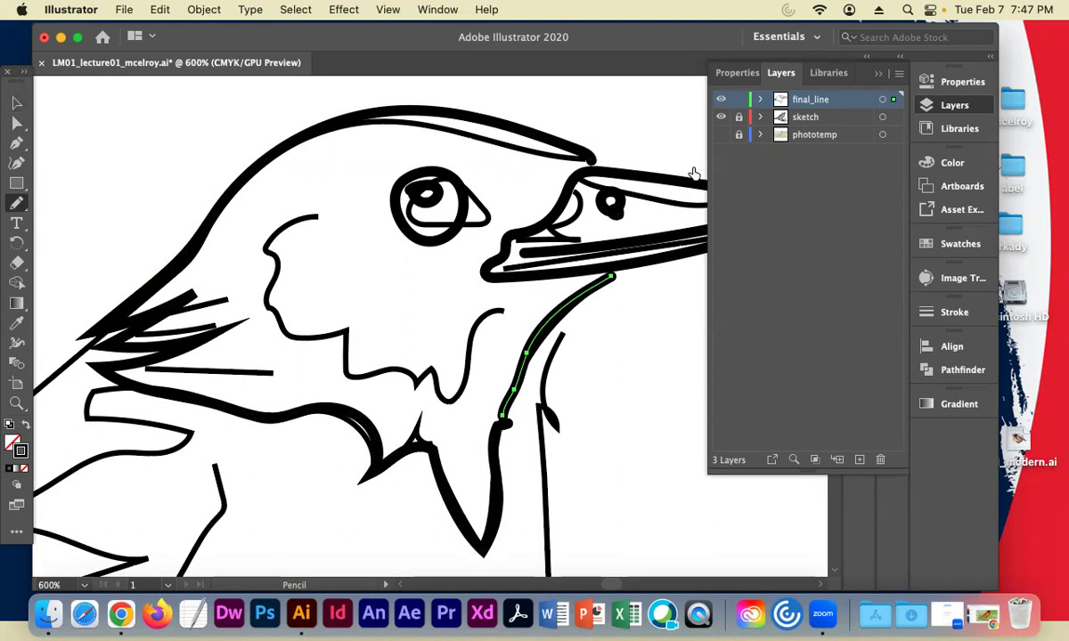
left_click(722, 117)
left_click(16, 103)
left_click(197, 142)
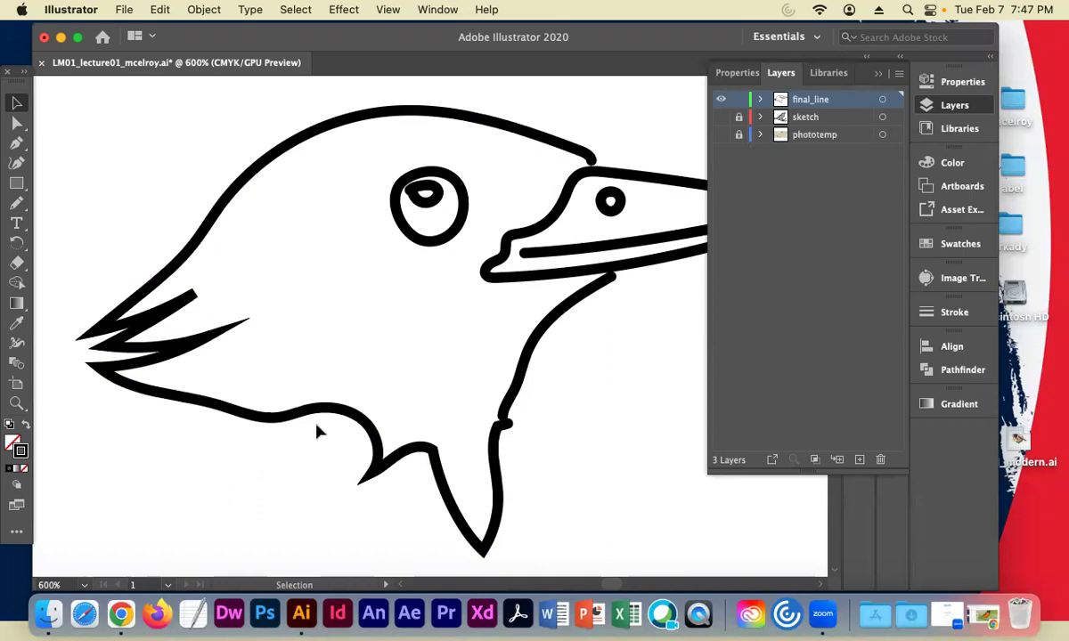
Compare the new head outline with the sketch and the photo by toggling the layers, leaving only the photo hidden
left_click(721, 117)
left_click(720, 99)
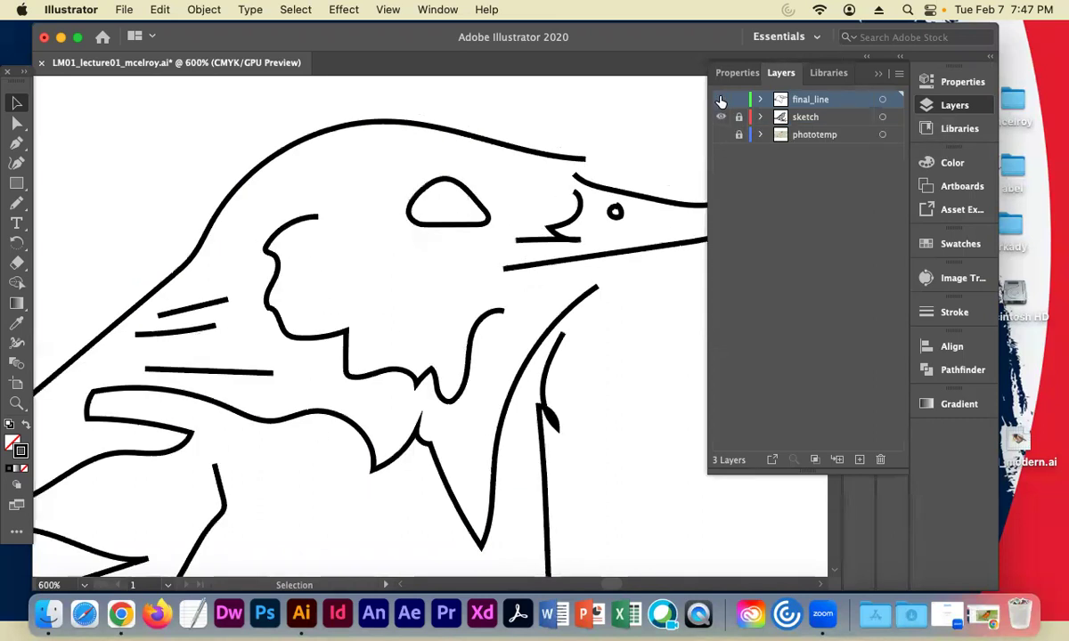
left_click(721, 100)
left_click(720, 118)
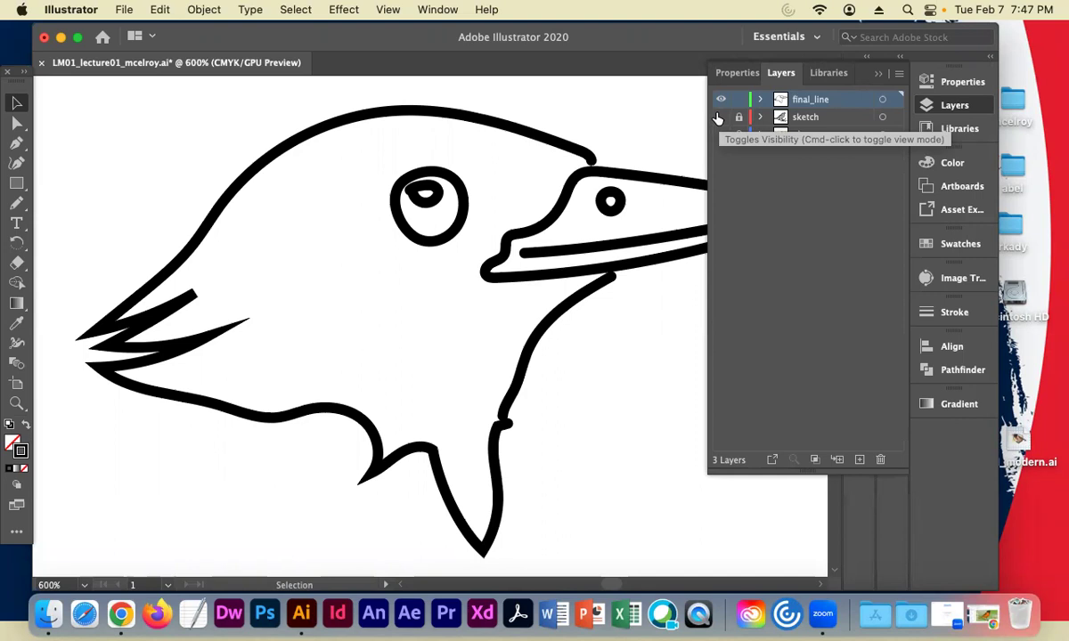
left_click(721, 117)
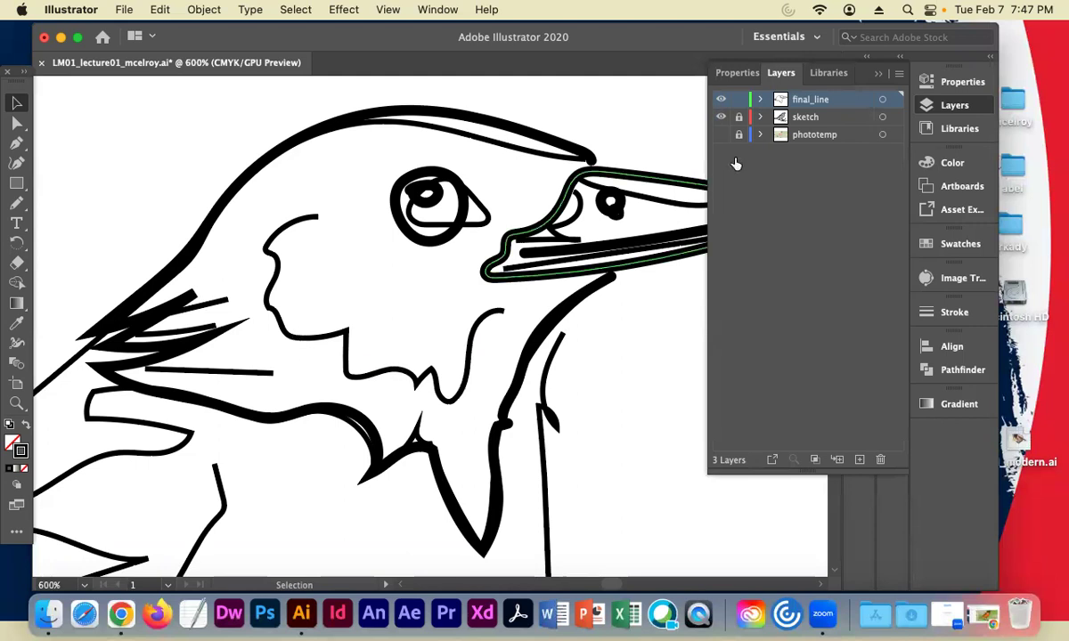
left_click(720, 134)
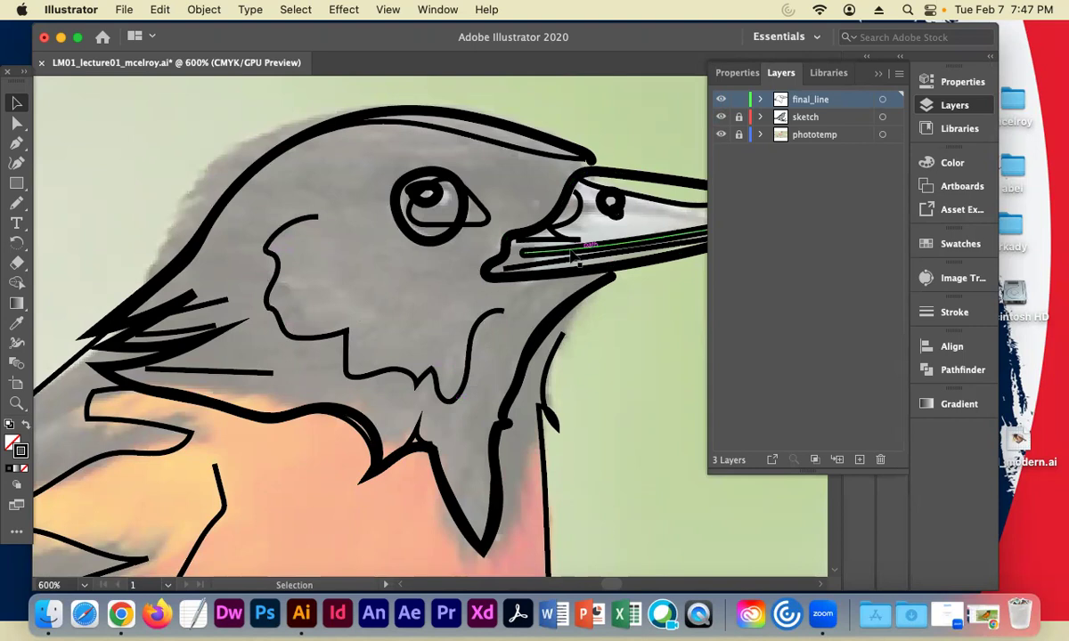
left_click(722, 136)
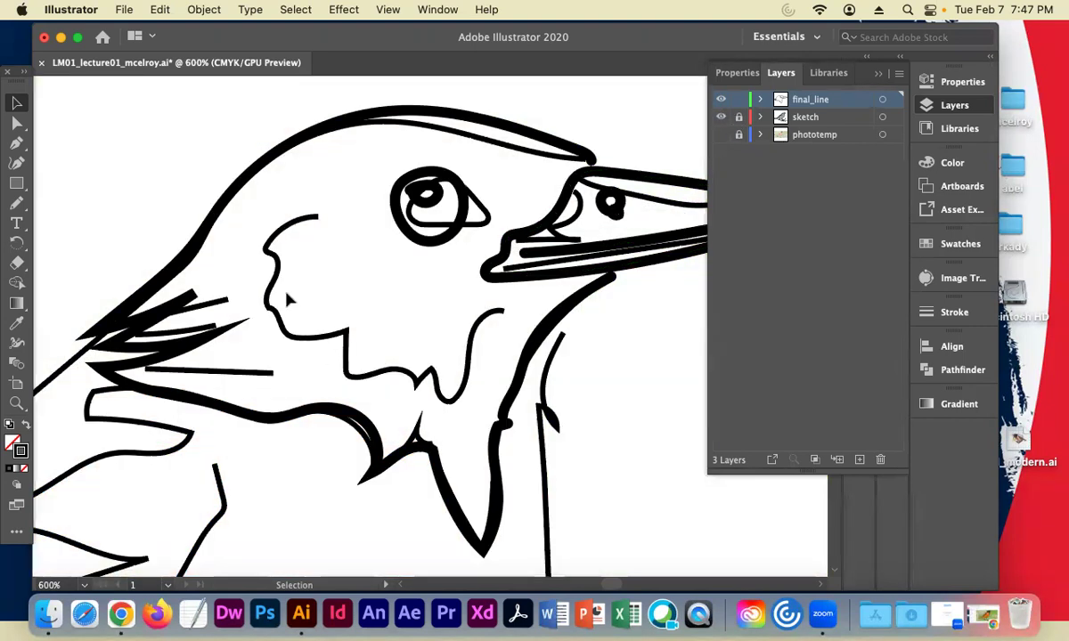
Draw the jagged cheek-feather line with the Pencil from behind the eye to below the beak, hide the sketch layer and deselect
left_click(16, 203)
mouse_move(329, 212)
left_mouse_down()
mouse_move(262, 250)
mouse_move(284, 249)
mouse_move(261, 307)
mouse_move(288, 299)
mouse_move(278, 330)
mouse_move(305, 338)
mouse_move(356, 322)
mouse_move(348, 377)
mouse_move(397, 352)
mouse_move(390, 368)
mouse_move(416, 360)
mouse_move(416, 387)
mouse_move(435, 362)
mouse_move(447, 404)
mouse_move(456, 400)
mouse_move(482, 319)
mouse_move(519, 314)
left_mouse_up()
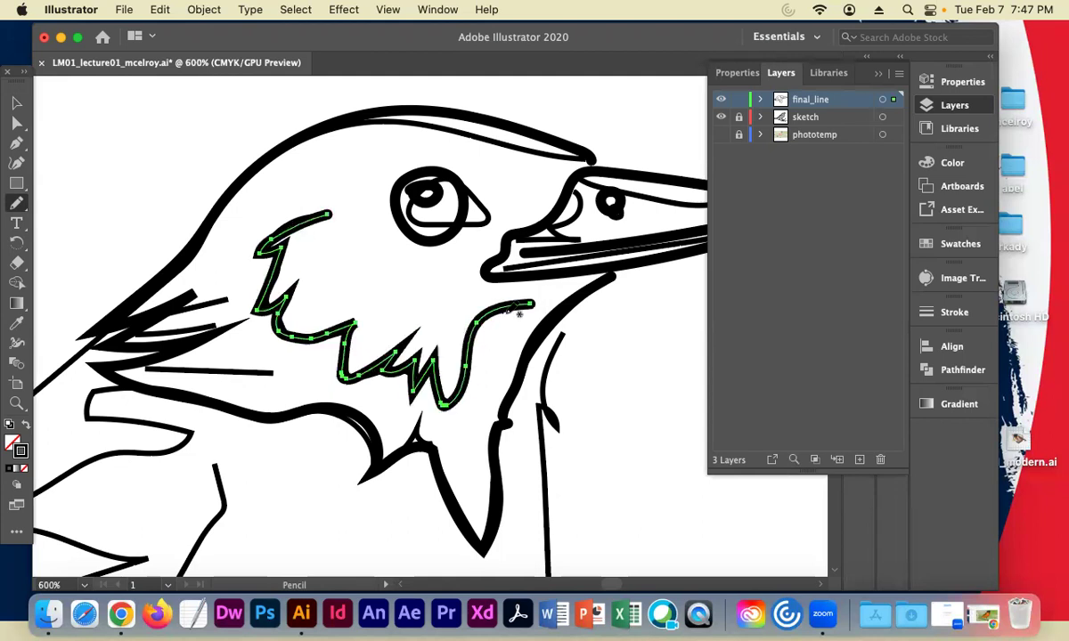
left_click(720, 117)
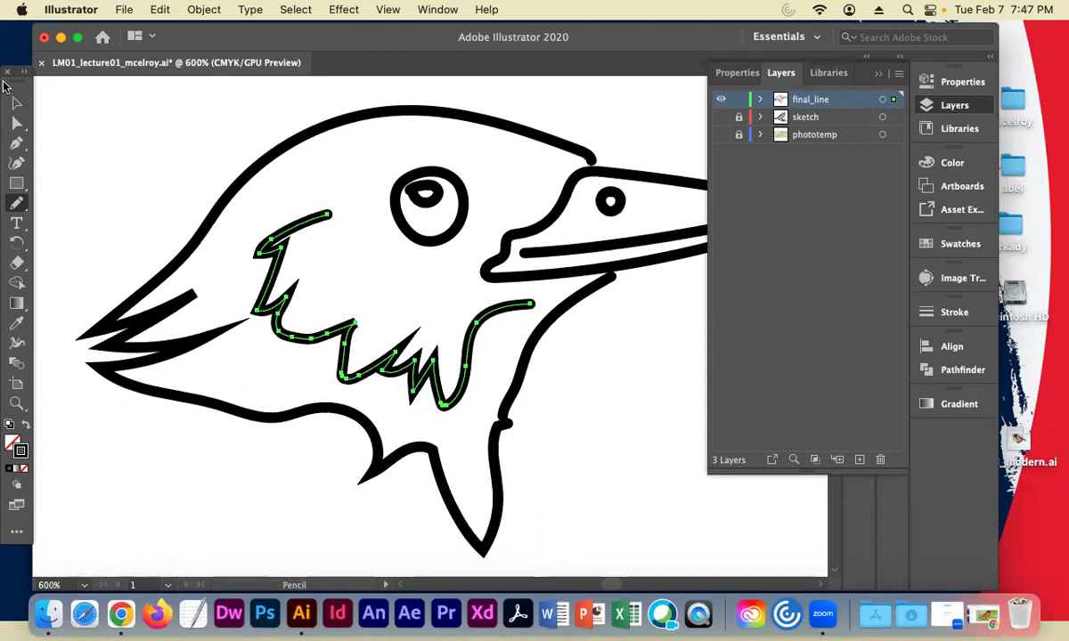
left_click(17, 103)
left_click(126, 116)
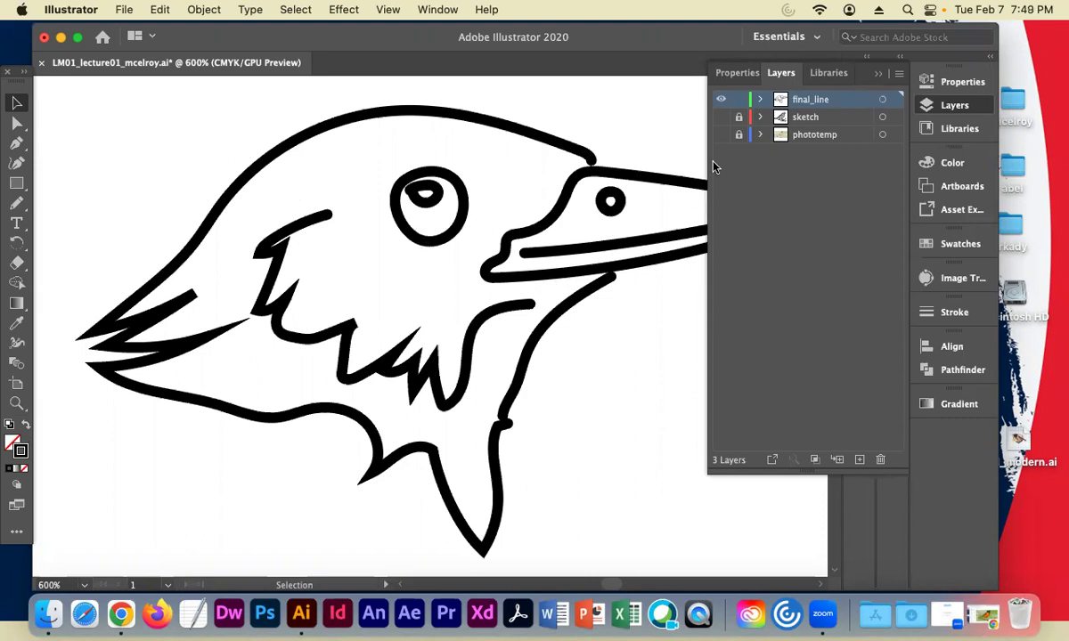
Compare the whole head drawing at 300% with the photo by repeatedly toggling the phototemp layer, leaving it hidden
key("super+minus")
key("super+minus")
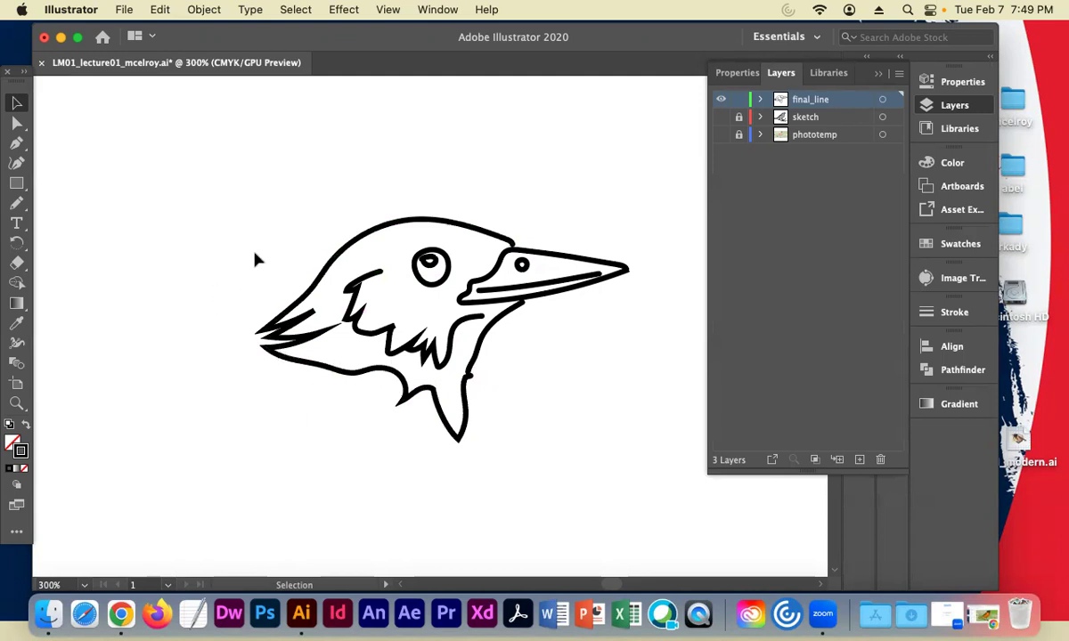
left_click(722, 134)
left_click(722, 135)
left_click(721, 135)
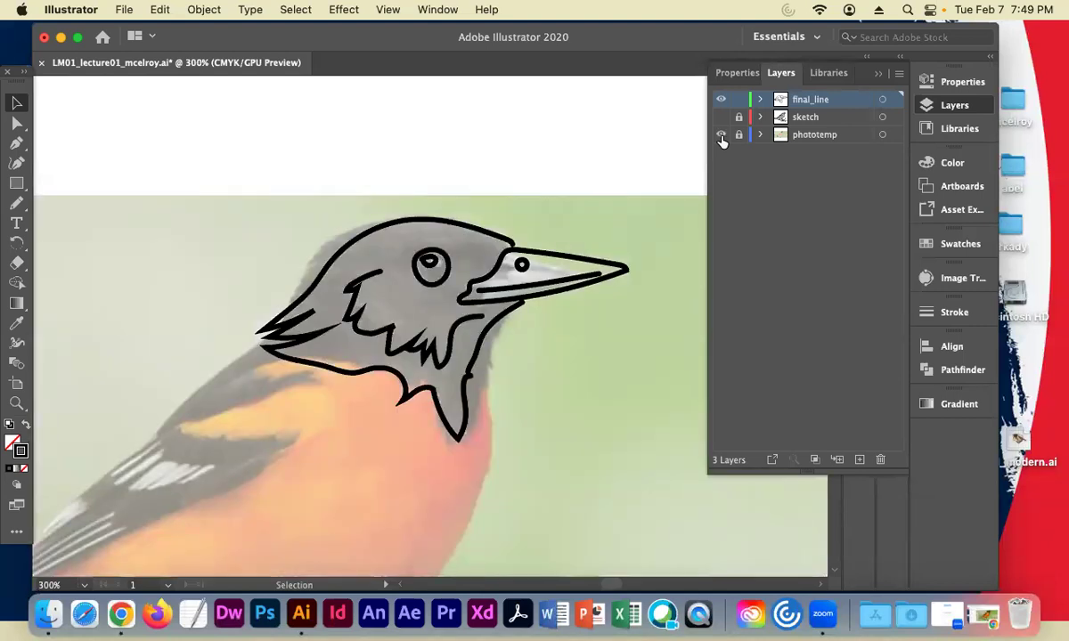
left_click(721, 136)
left_click(722, 135)
left_click(721, 135)
left_click(722, 136)
left_click(721, 135)
left_click(722, 136)
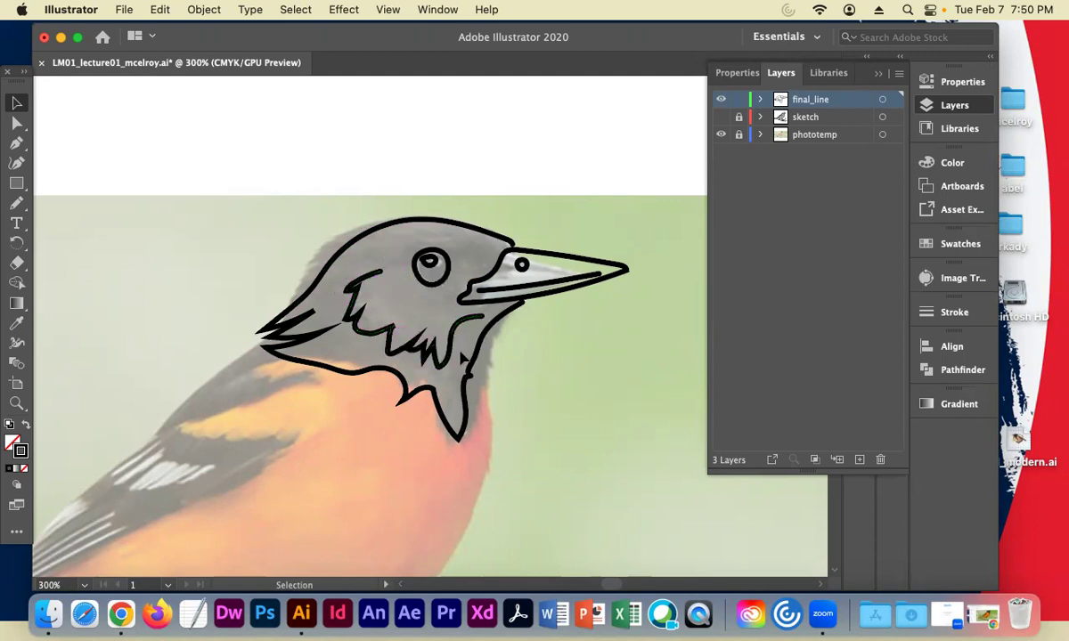
left_click(721, 135)
Compare the head drawing with the original sketch by toggling the sketch layer, leaving only final_line visible
left_click(721, 117)
left_click(721, 118)
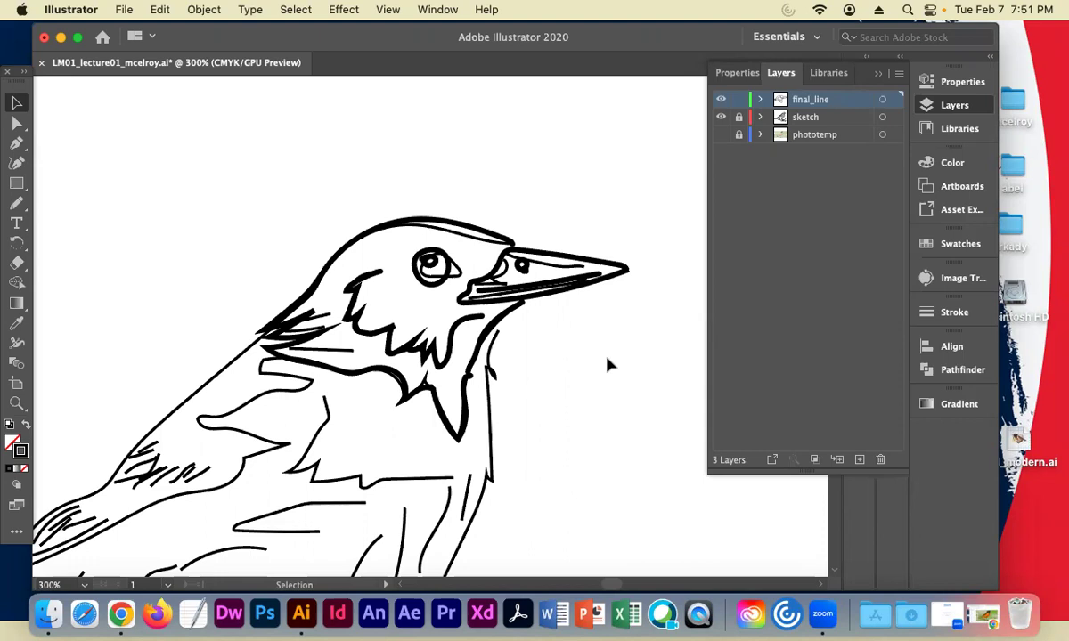
left_click(721, 117)
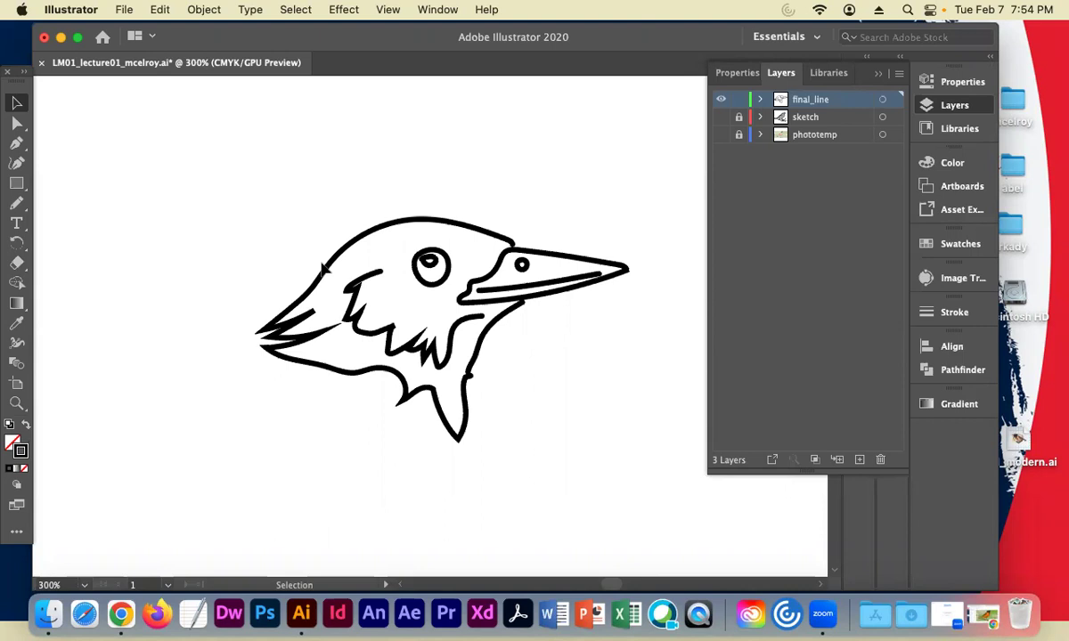
left_click_drag(485, 315, 527, 314)
Open the PANTONE+ CMYK Uncoated color book as a swatch library, move it higher and enlarge it to show more swatches
left_click(957, 243)
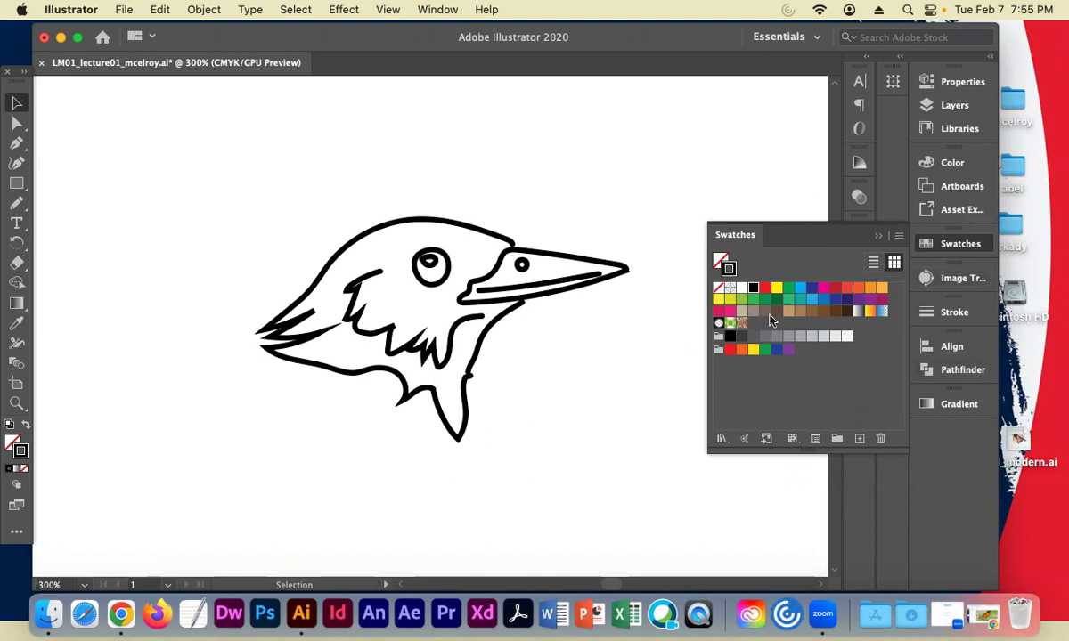
left_click(899, 236)
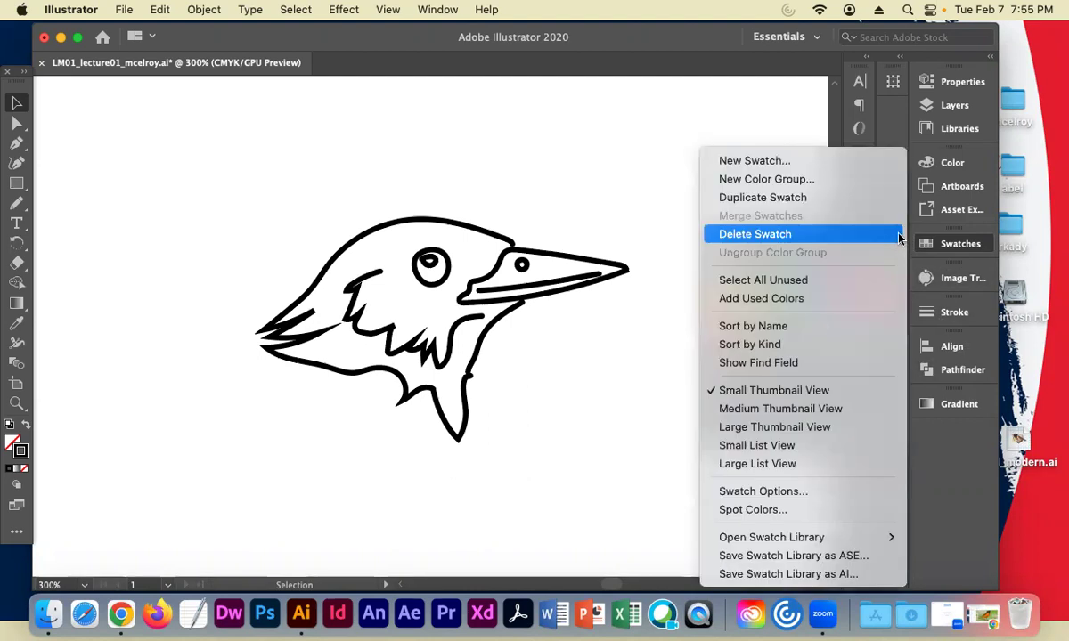
mouse_move(851, 535)
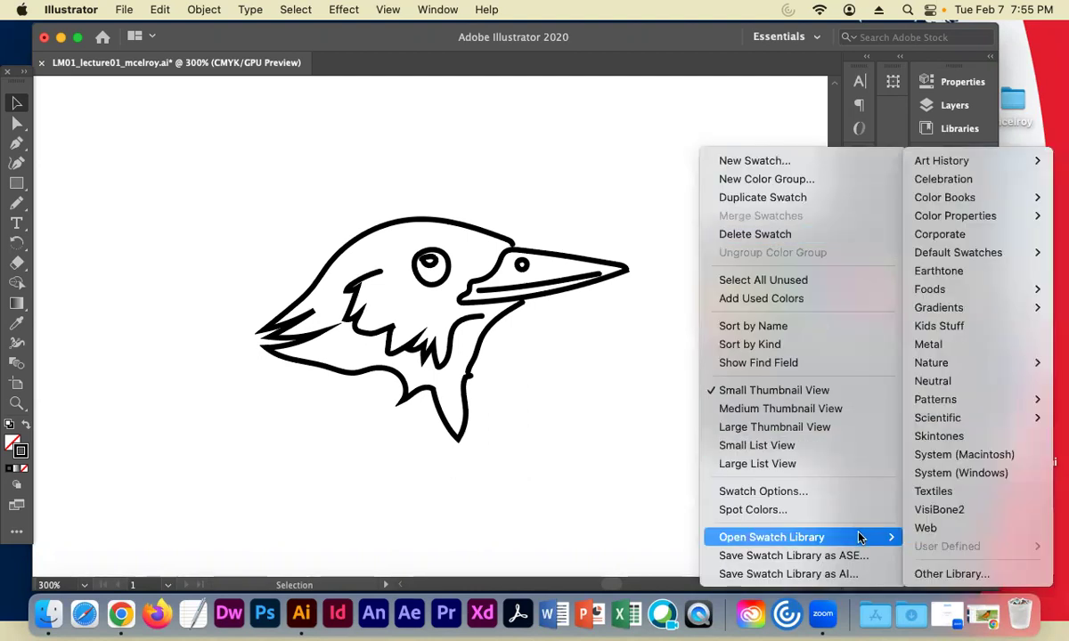
mouse_move(966, 202)
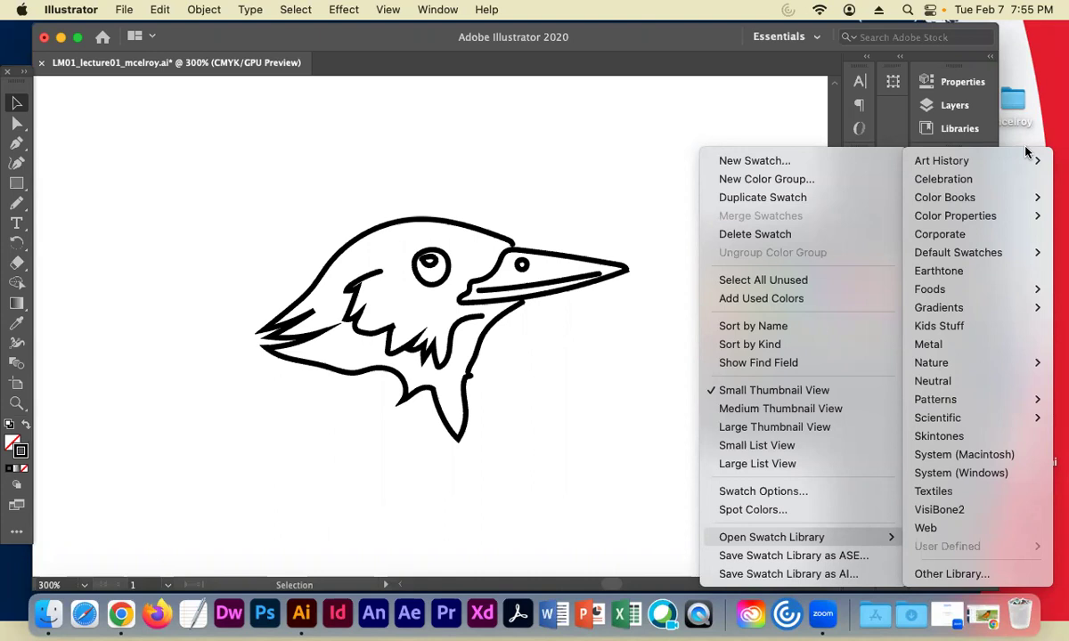
mouse_move(957, 196)
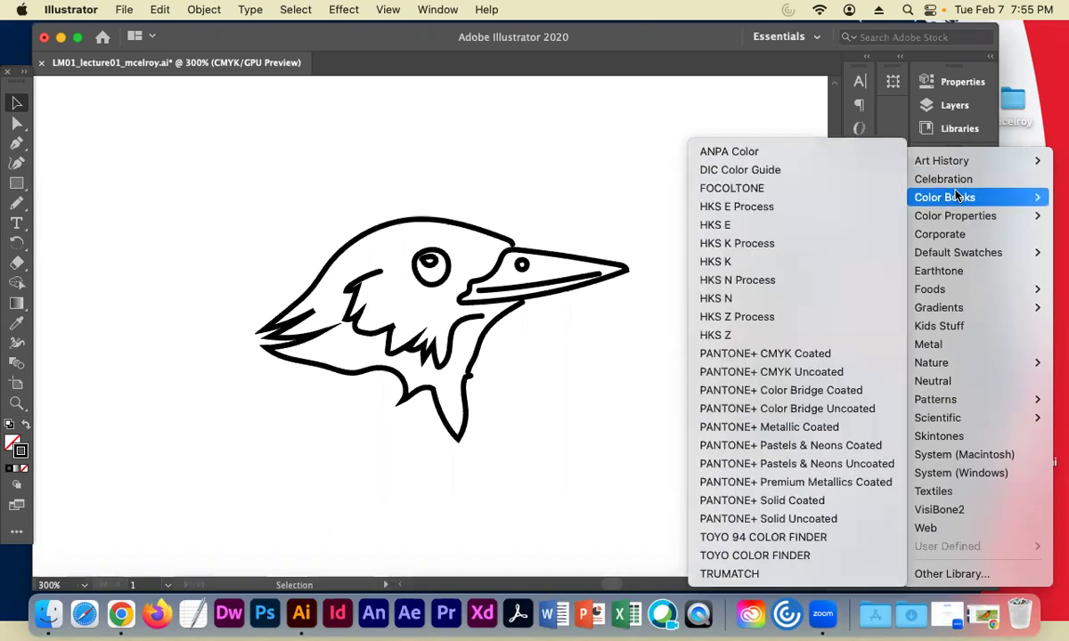
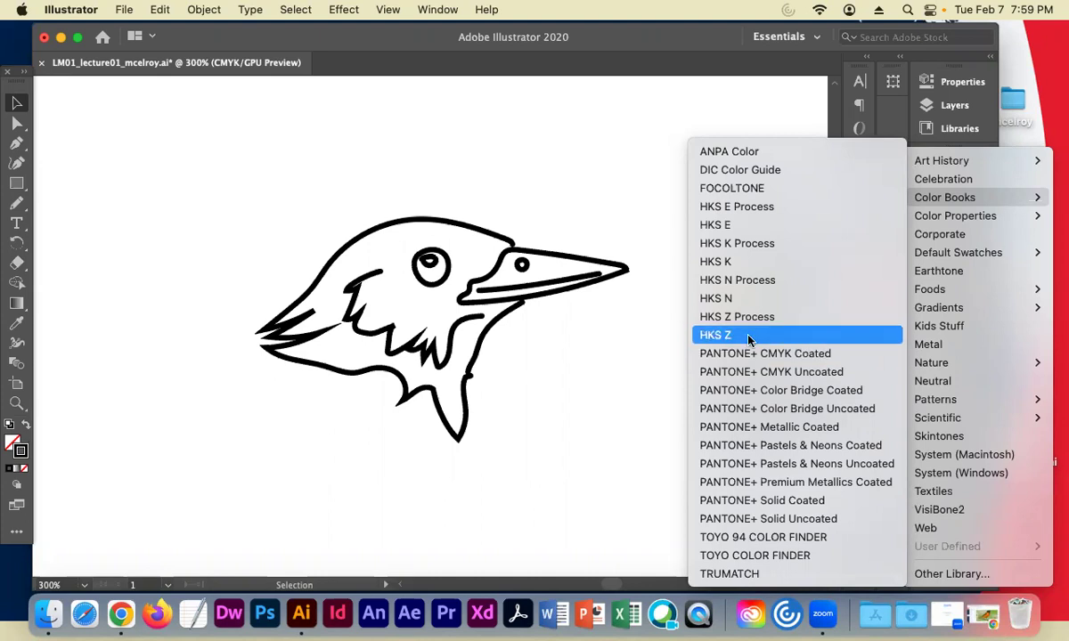
left_click(733, 367)
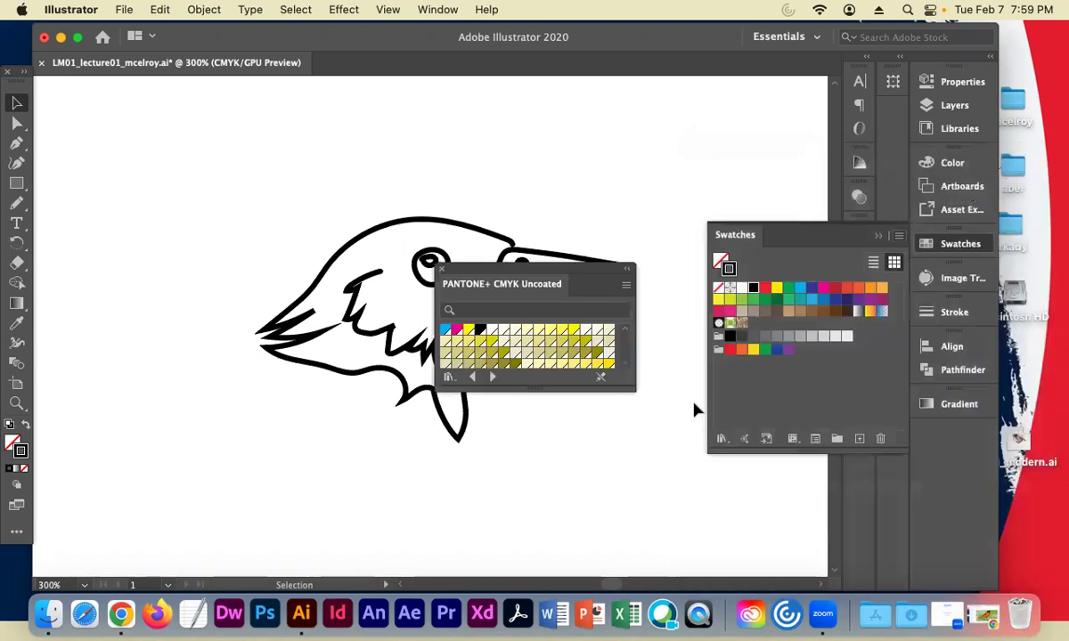
left_click_drag(559, 274, 475, 147)
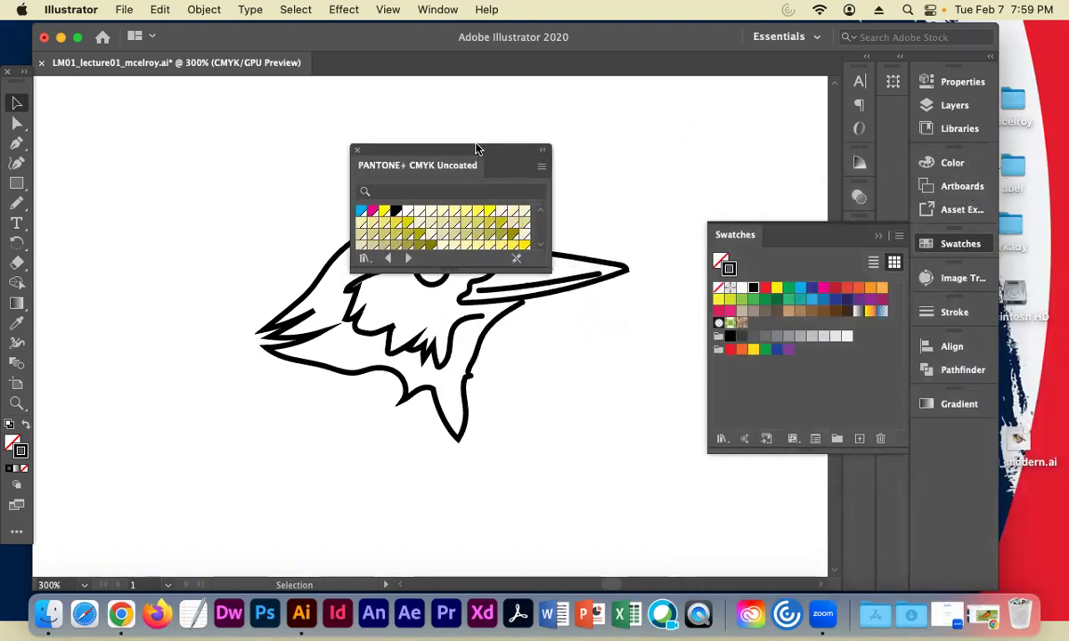
left_click_drag(482, 265, 482, 481)
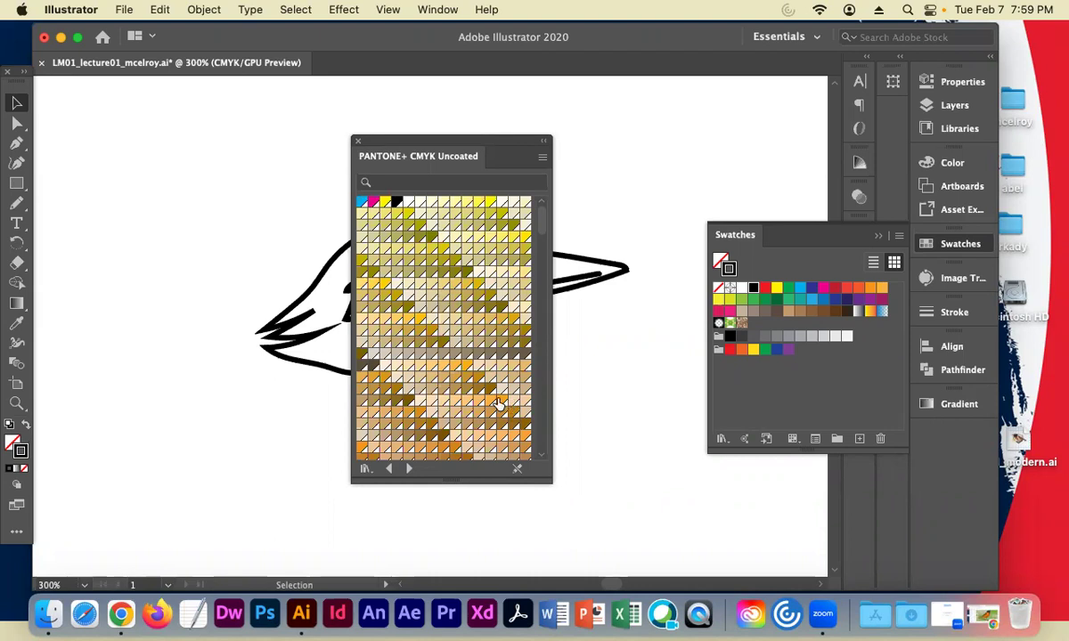
Set the fill color to PANTONE P 23-5 U from the PANTONE+ CMYK Uncoated library and move the library clear of the head's cheek
scroll(459, 411, "down", 3)
scroll(459, 411, "down", 5)
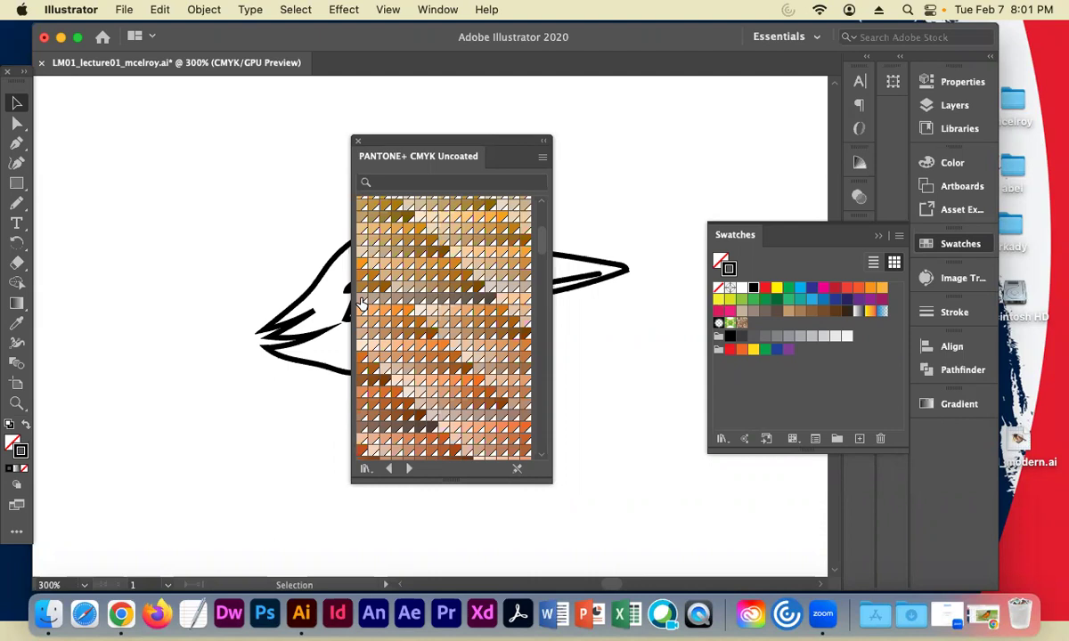
left_click(13, 443)
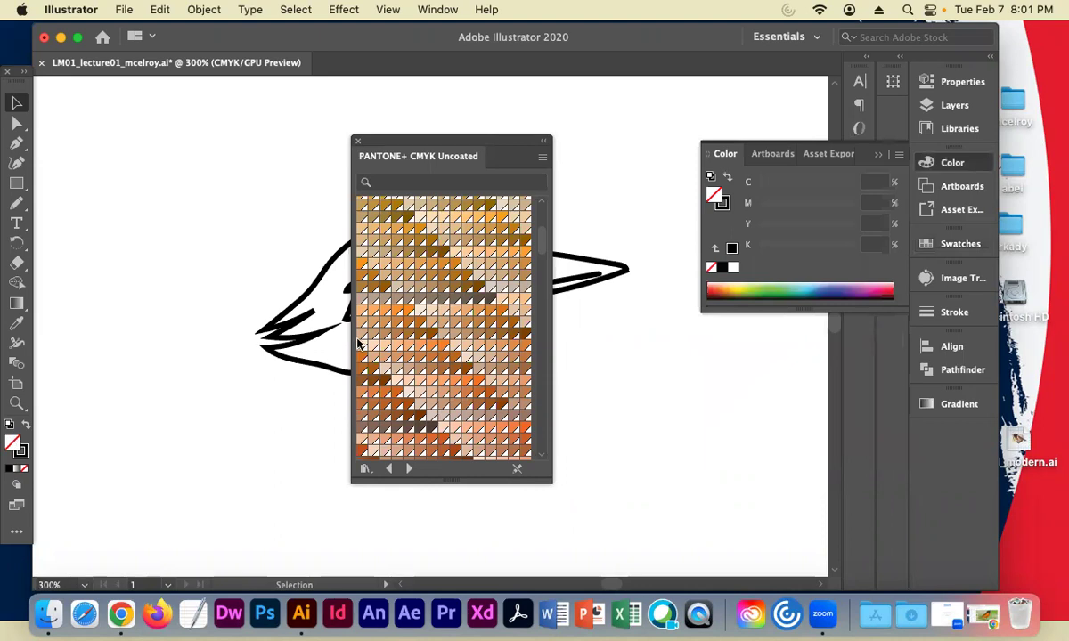
left_click(362, 300)
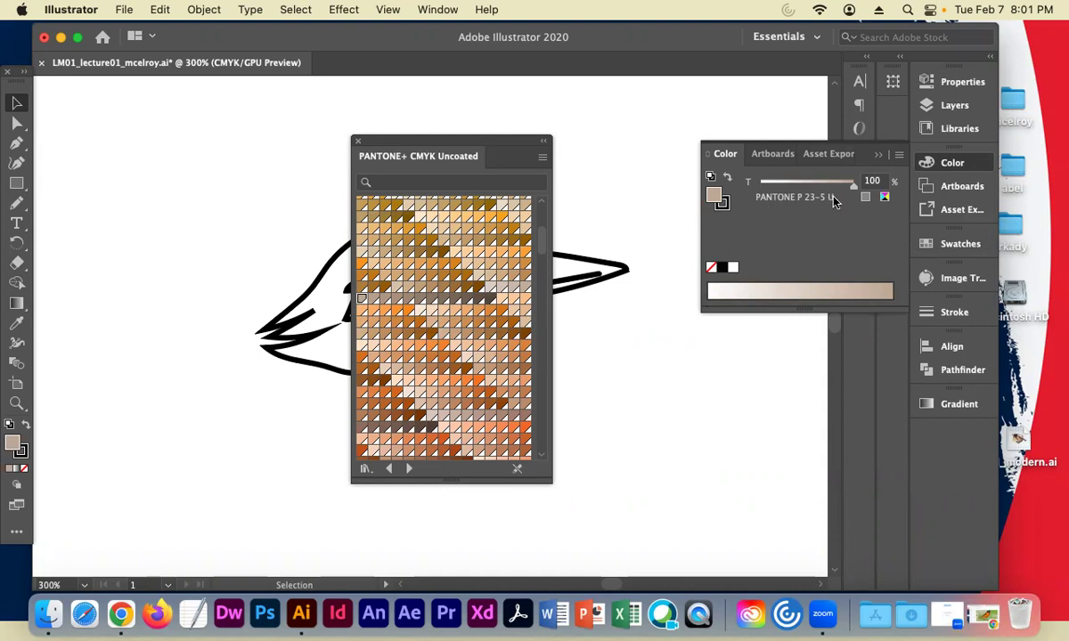
mouse_move(466, 132)
left_mouse_down()
mouse_move(469, 190)
mouse_move(619, 187)
mouse_move(570, 182)
left_mouse_up()
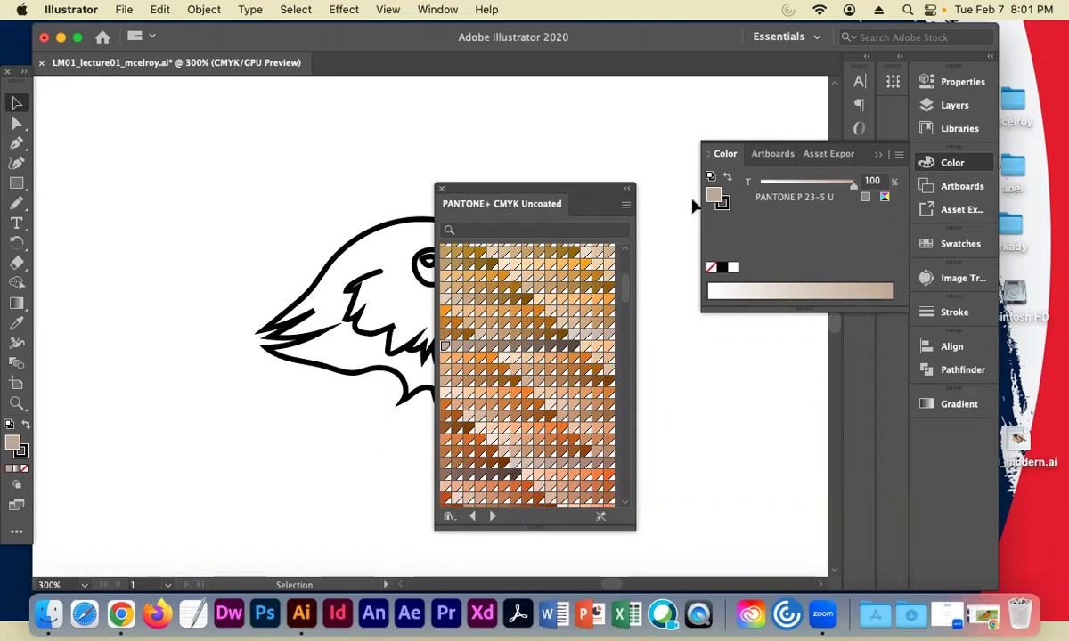
key("super+minus")
key("super+minus")
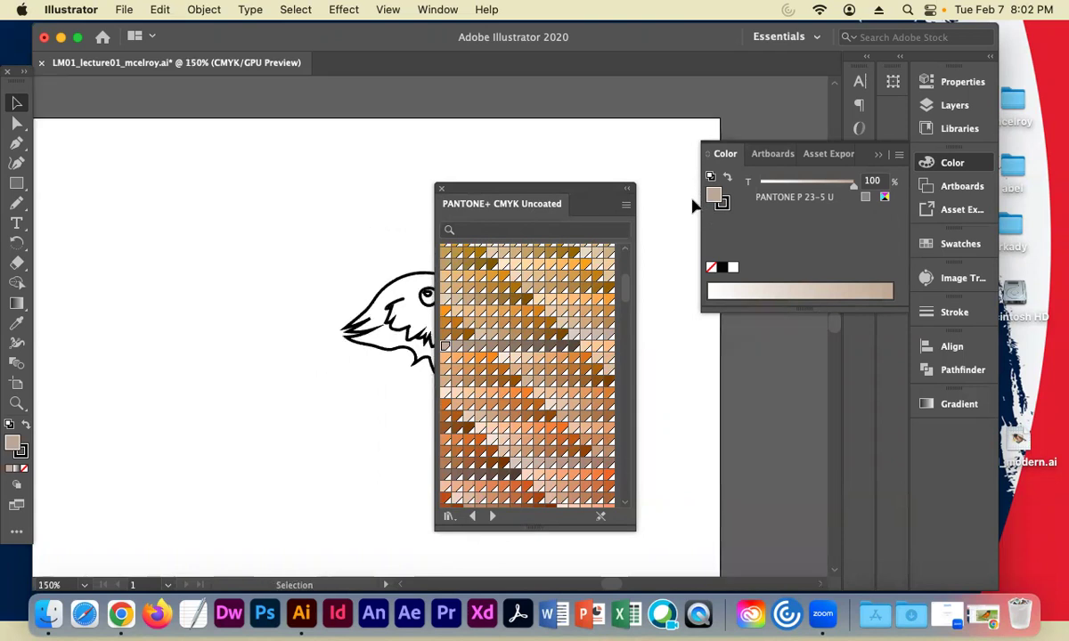
left_click(17, 183)
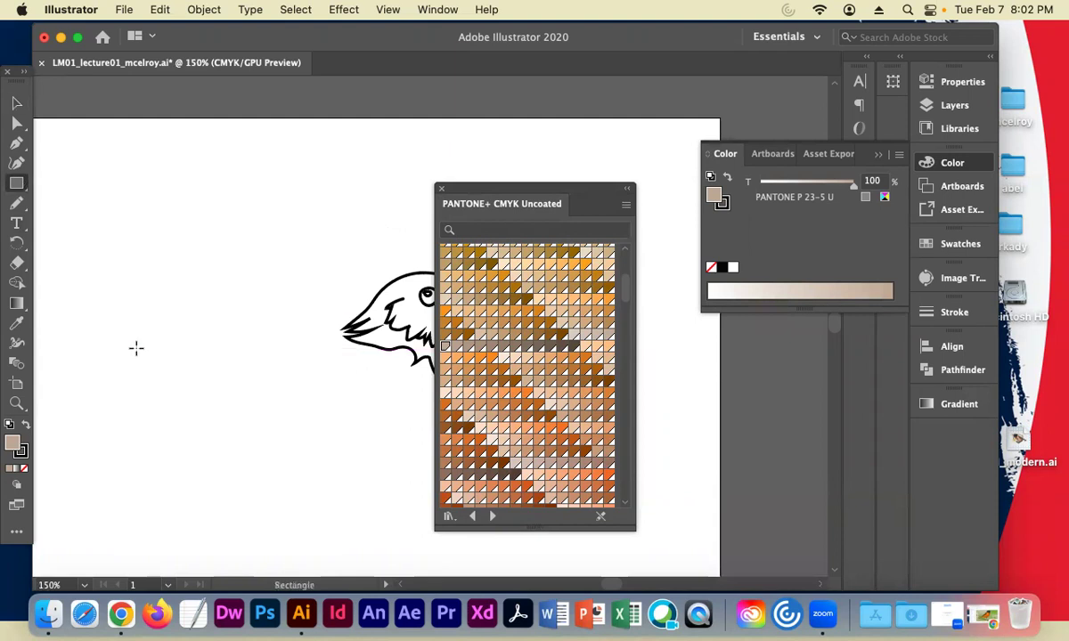
left_click_drag(159, 331, 209, 413)
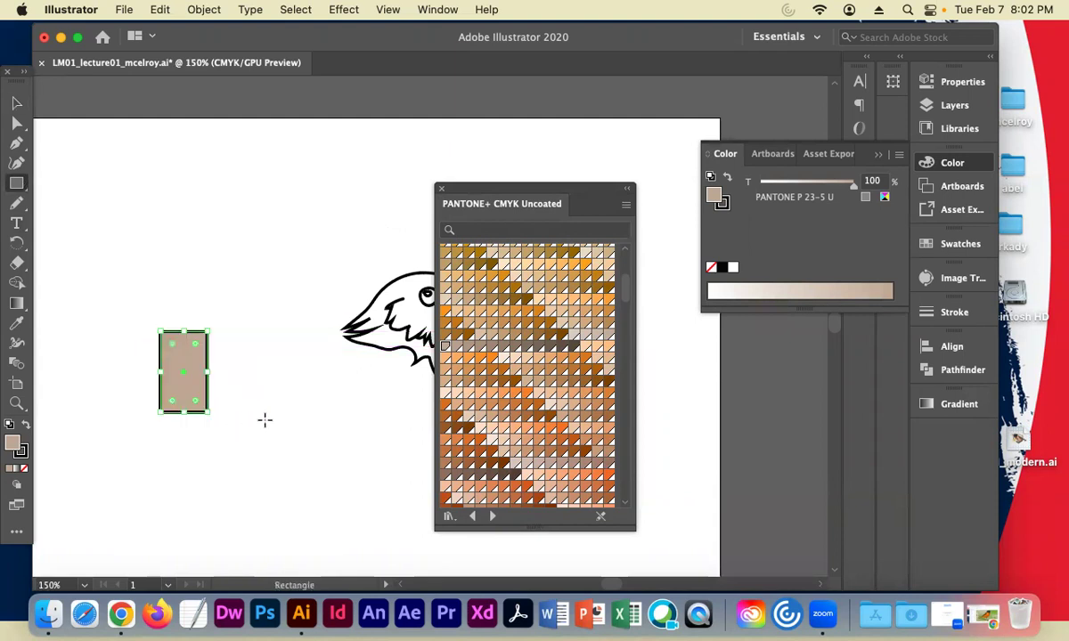
left_click(16, 103)
left_click_drag(174, 367, 773, 430)
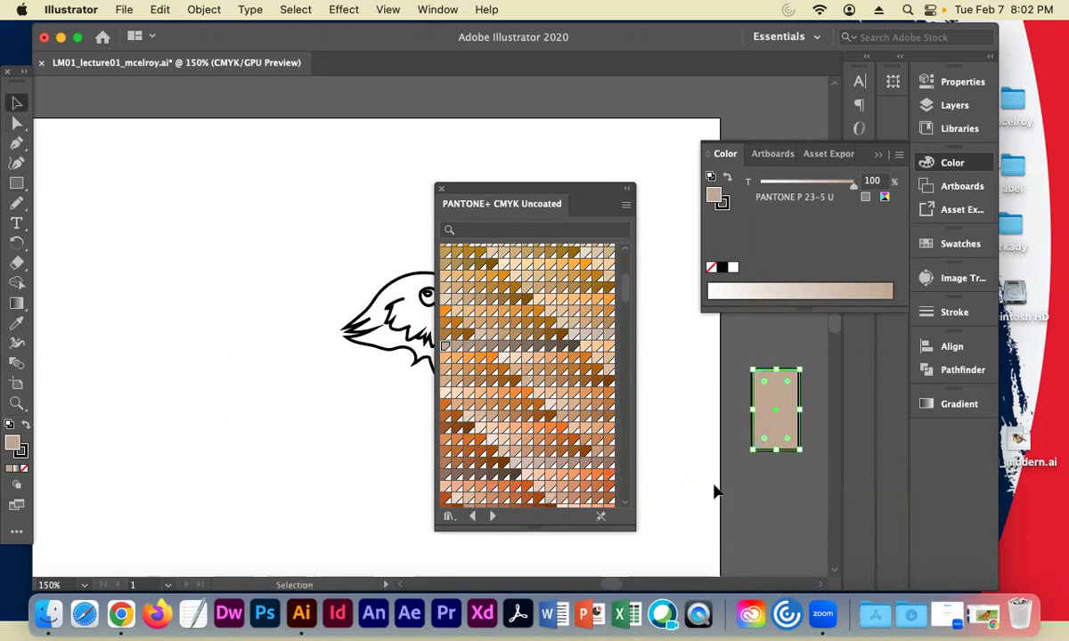
left_click(761, 492)
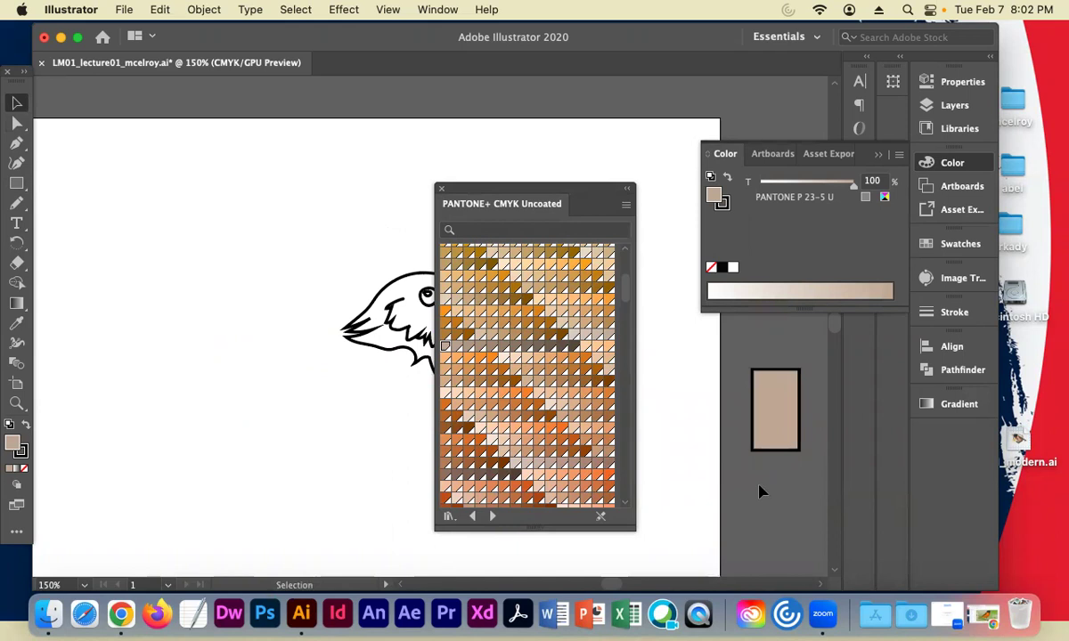
left_click_drag(771, 436, 701, 436)
key("Delete")
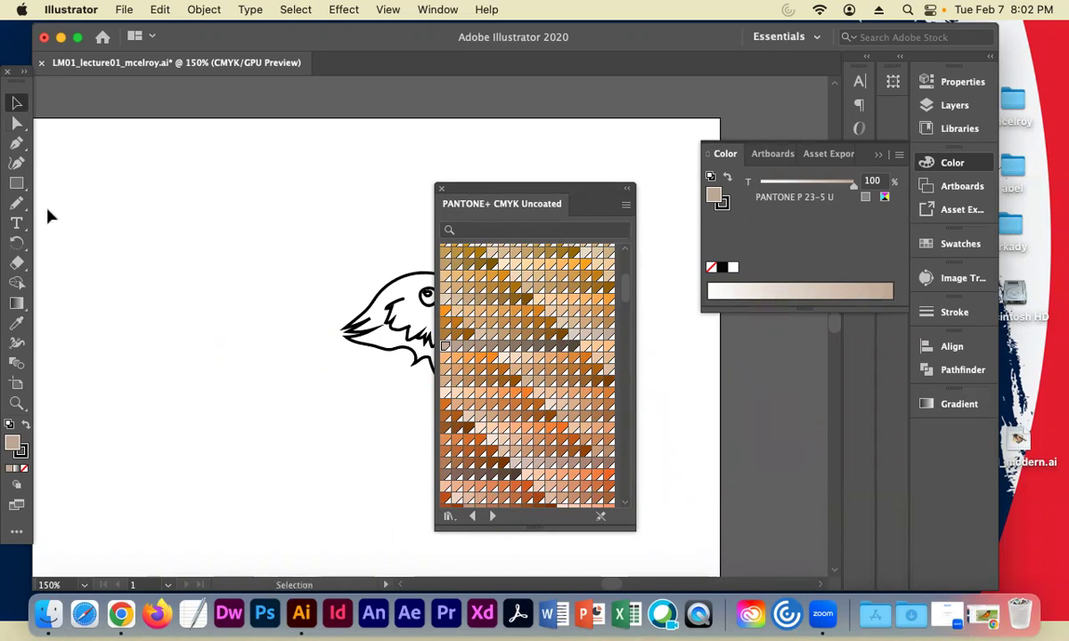
Draw a small square with the Pantone fill beside the head and move it onto the pasteboard beyond the artboard's right edge
left_click(17, 186)
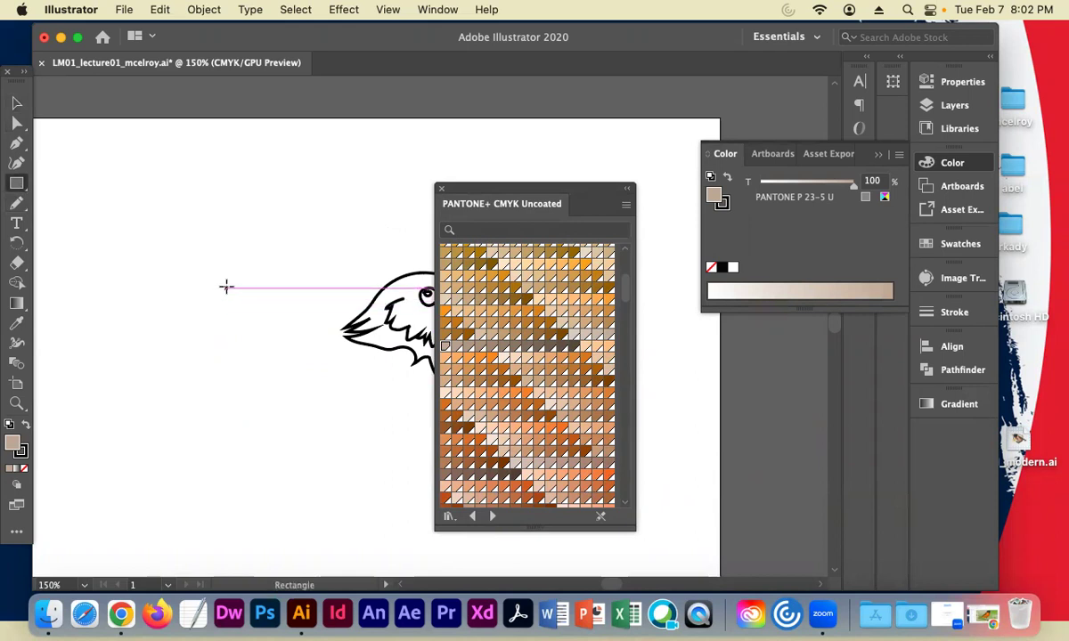
left_click_drag(226, 287, 276, 336)
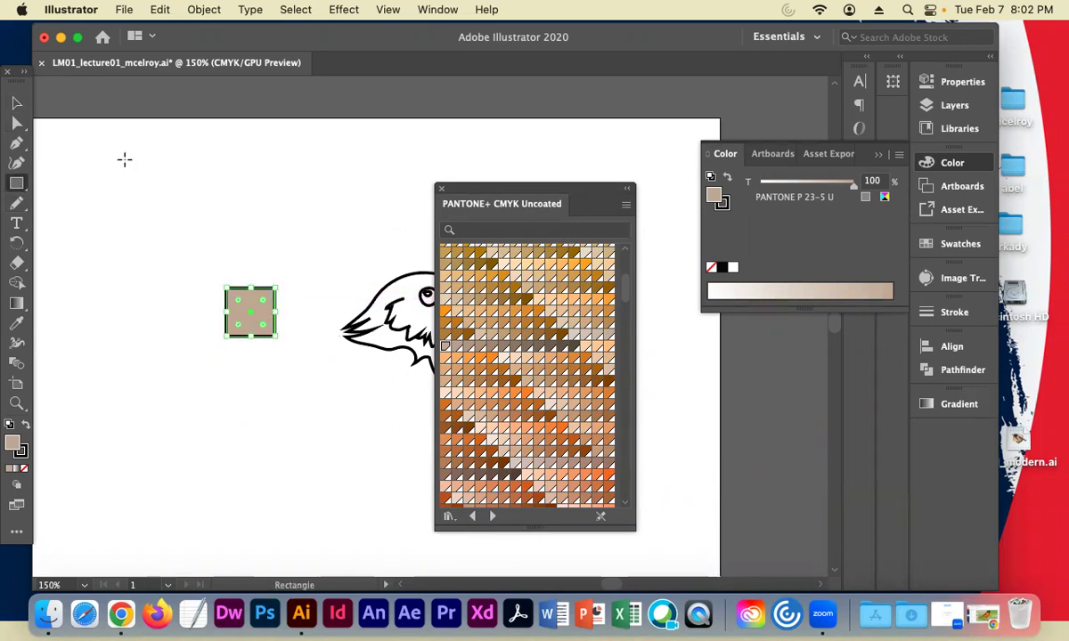
left_click(17, 103)
left_click_drag(236, 307, 768, 449)
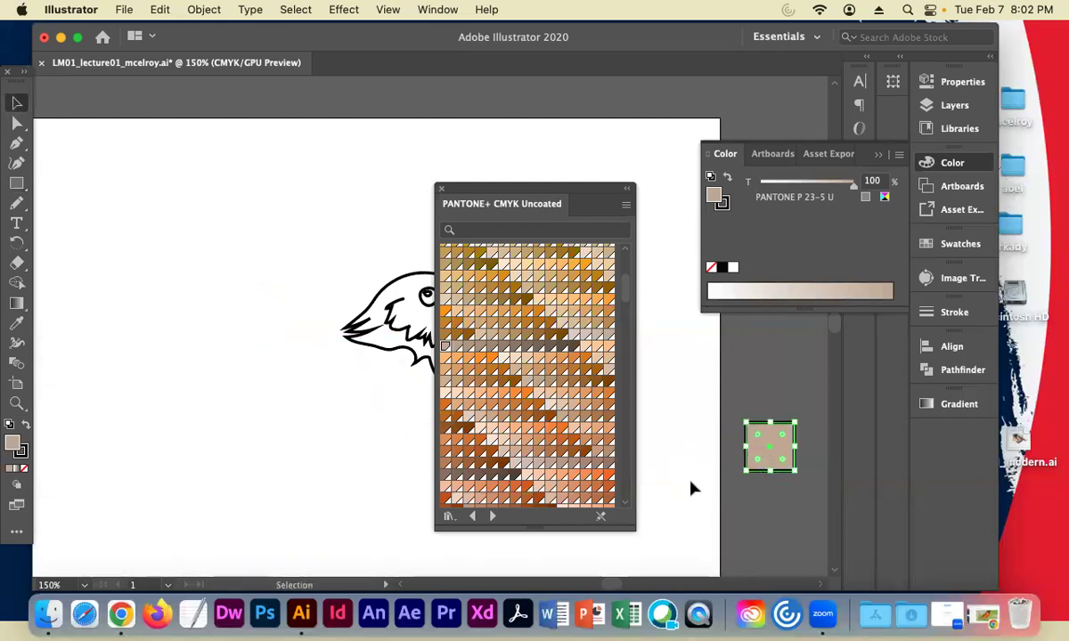
Check the document swatches for the chosen Pantone color, and dock the PANTONE+ CMYK Uncoated library below Gradient, collapsed
left_click(953, 243)
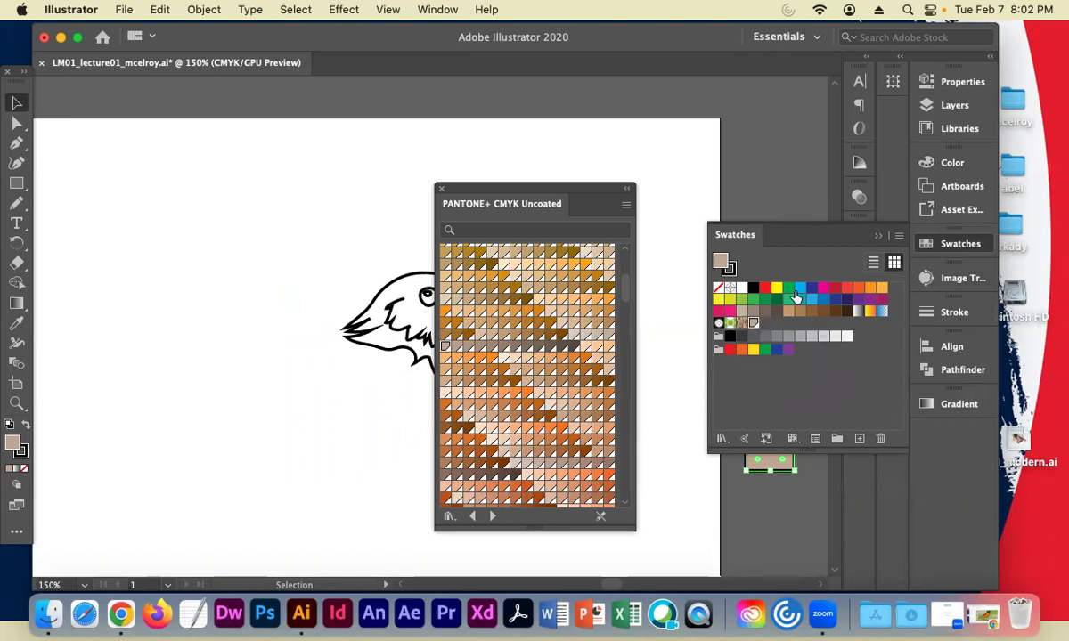
left_click(877, 237)
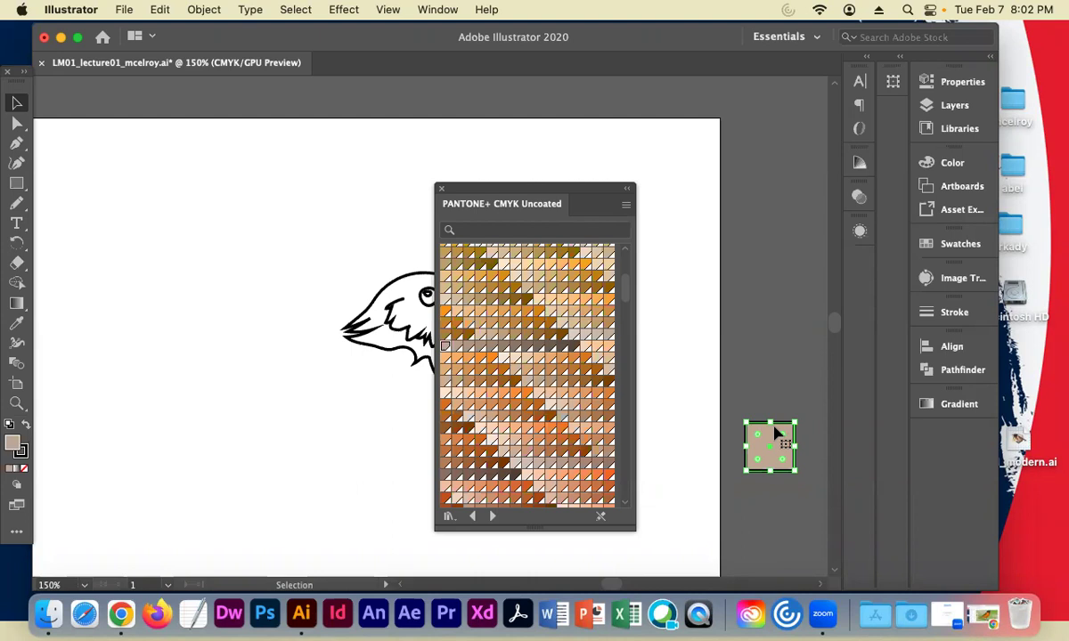
scroll(541, 363, "up", 3)
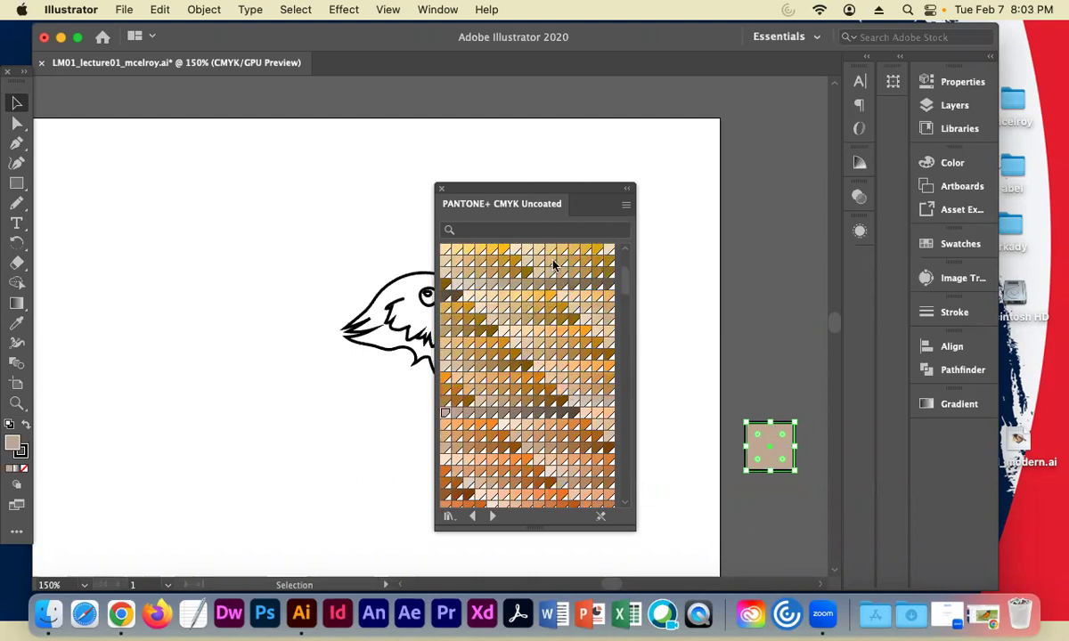
left_click_drag(581, 191, 942, 441)
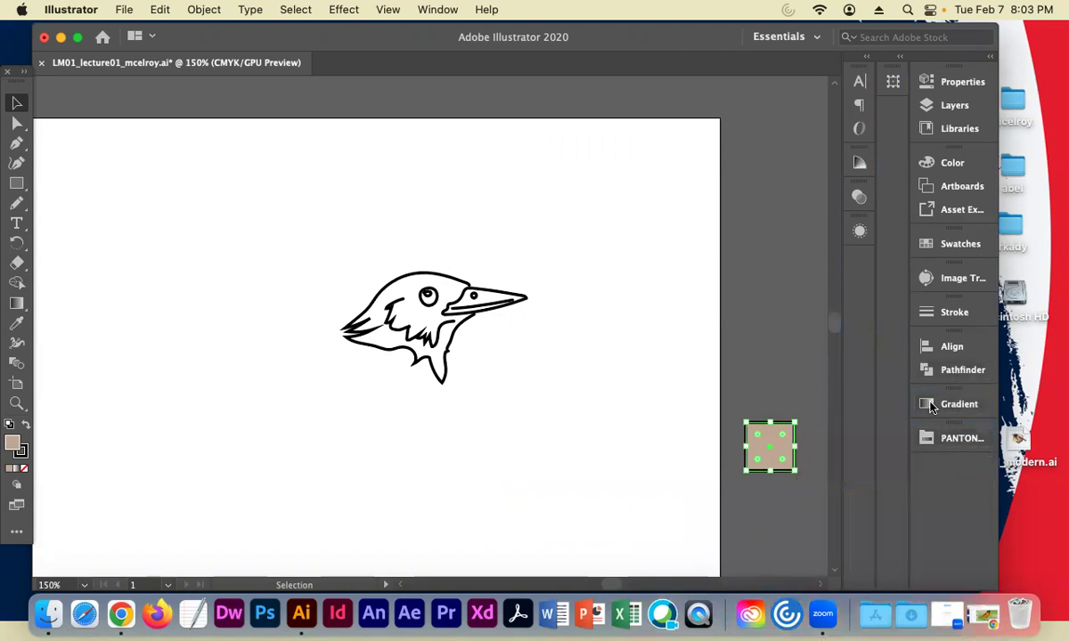
left_click(958, 443)
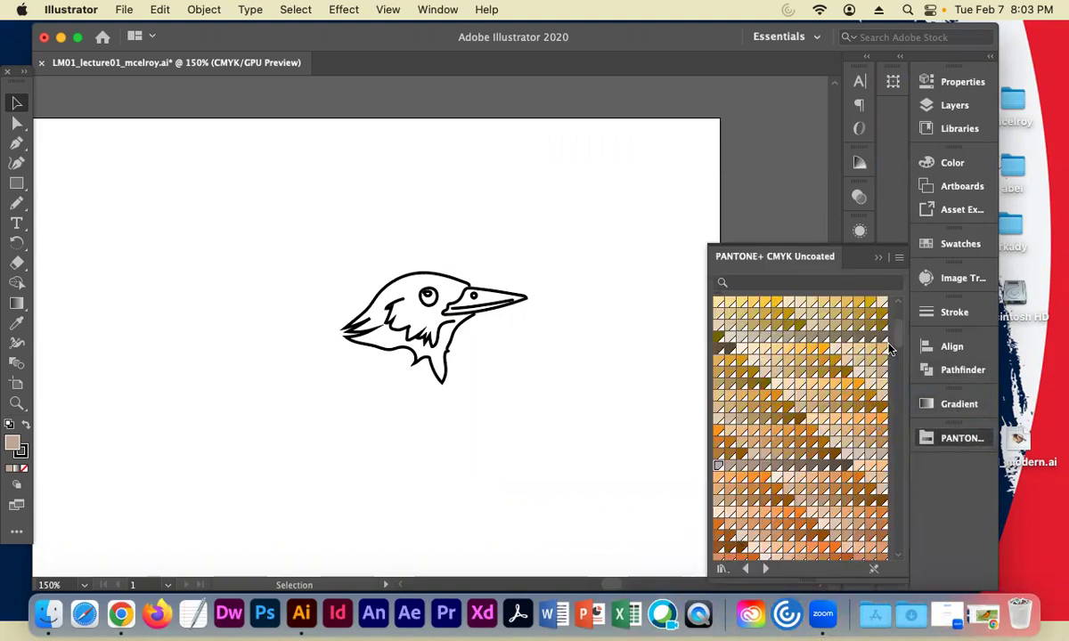
left_click(880, 260)
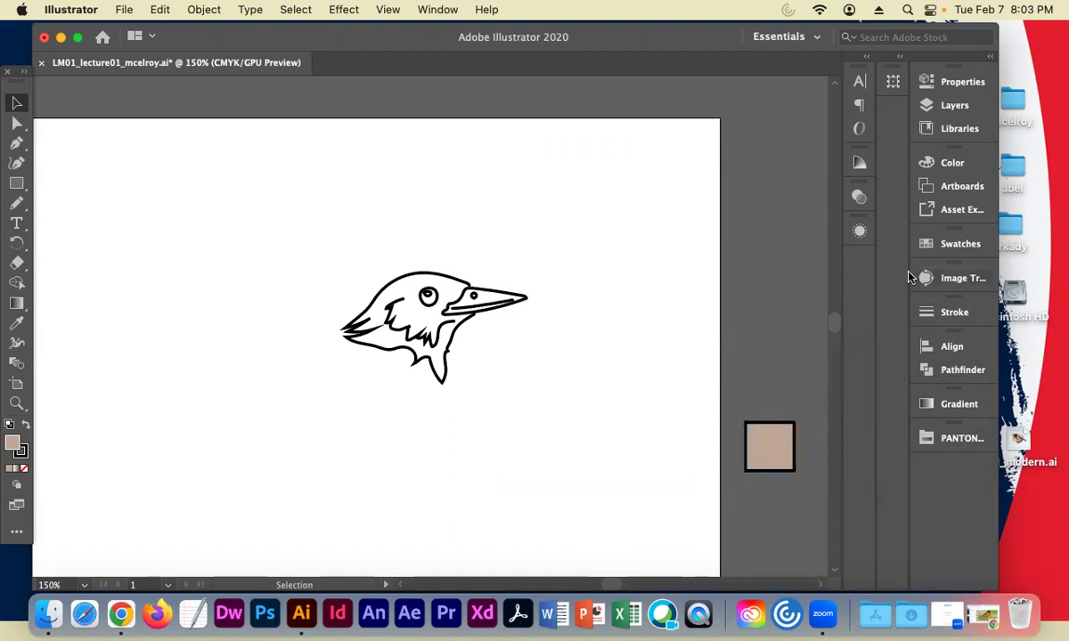
Create a new layer above final_line and lock the final_line layer
left_click(935, 244)
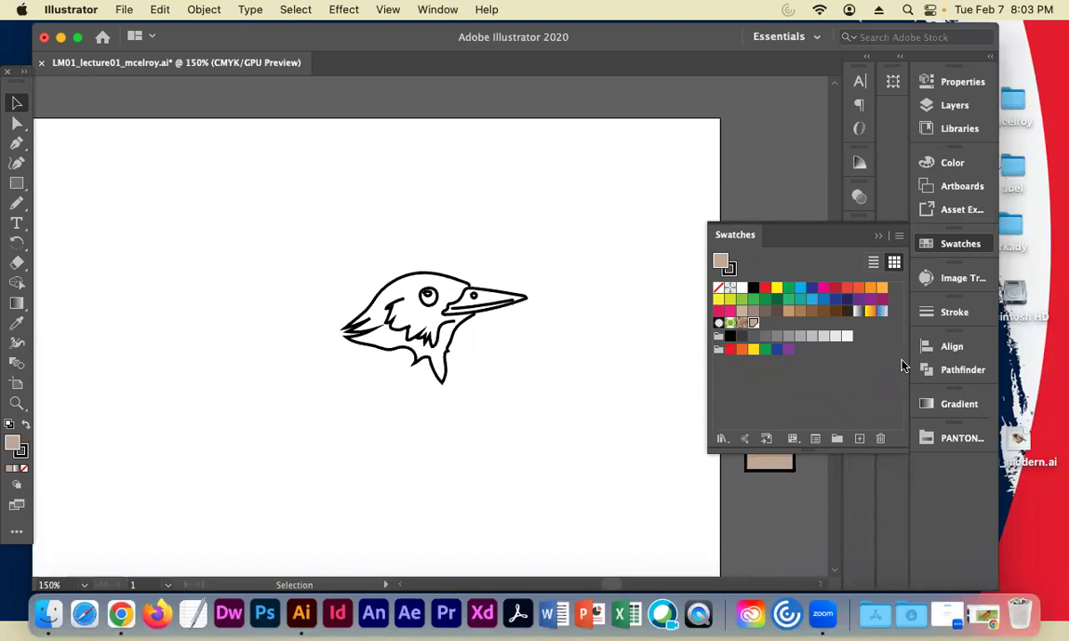
key("super+equal")
key("super+equal")
key("super+equal")
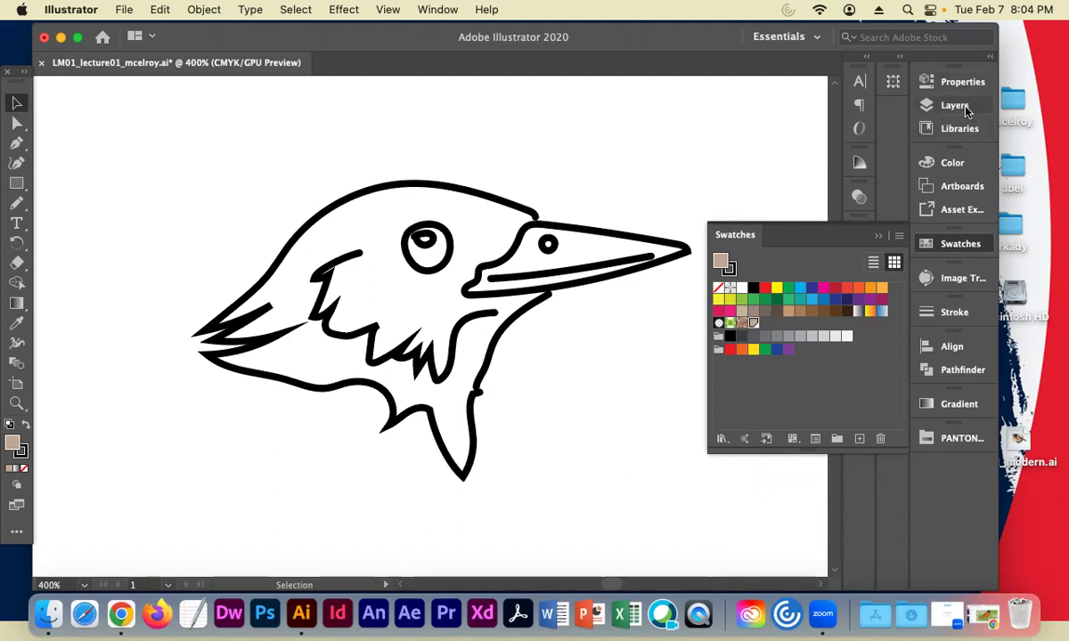
left_click(917, 105)
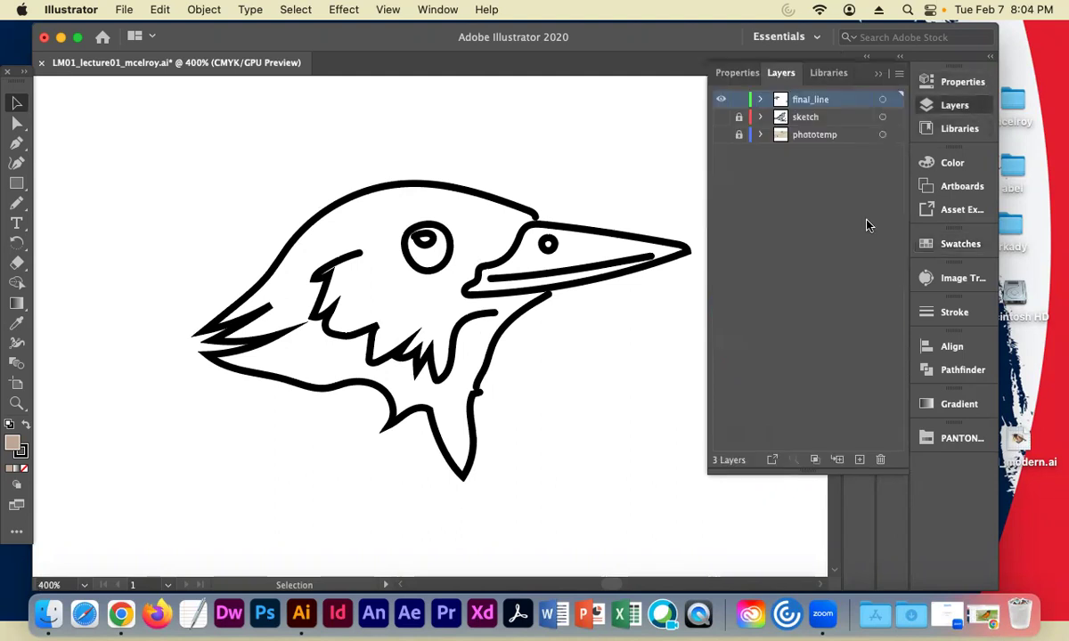
left_click(860, 459)
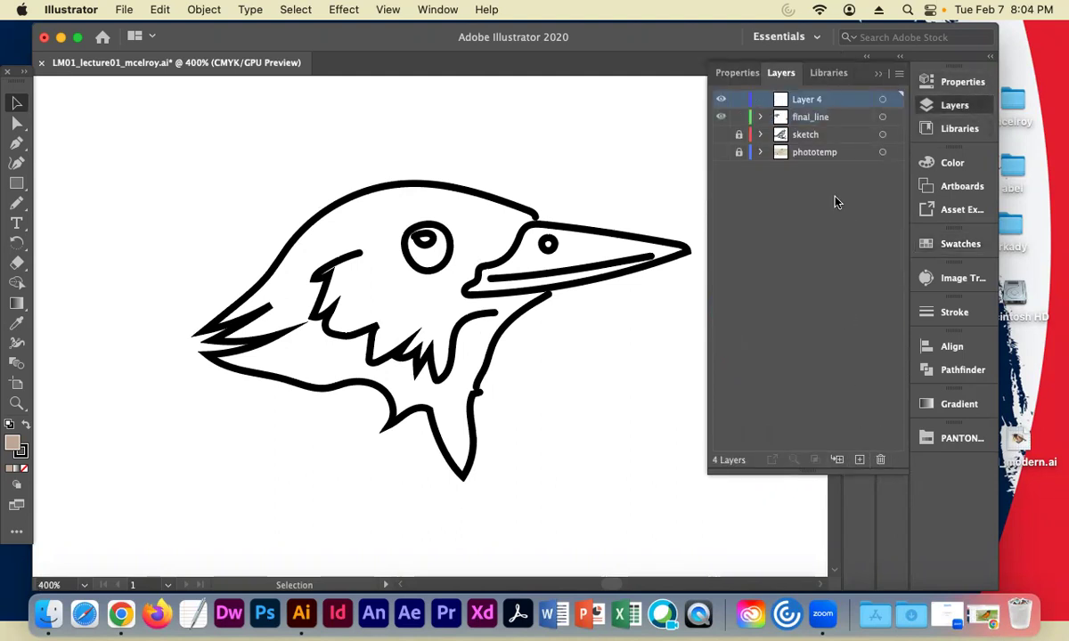
left_click(738, 116)
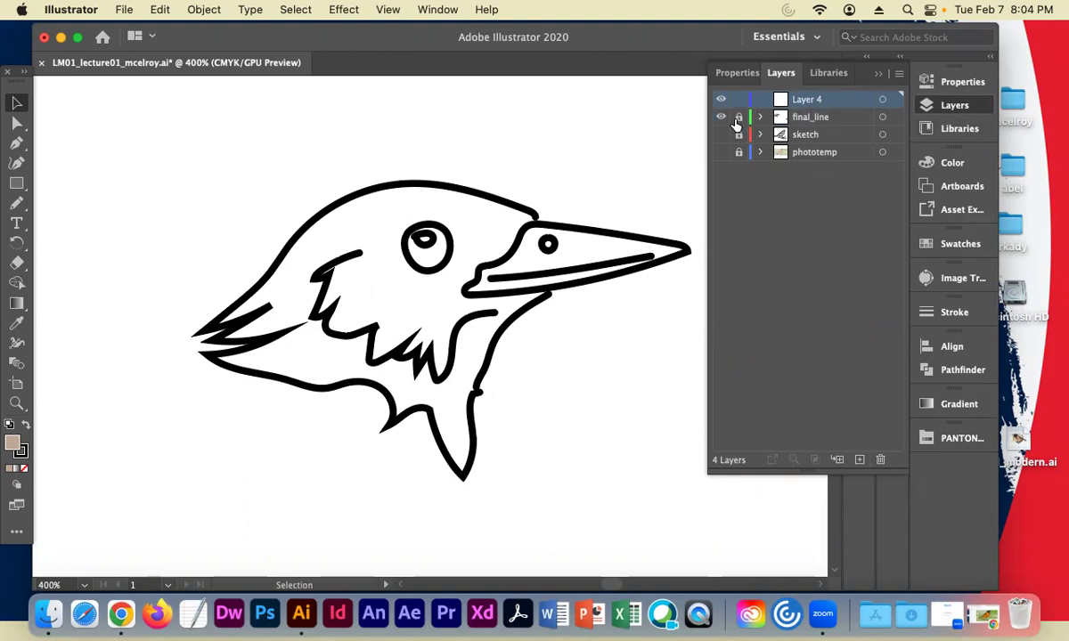
Rename the new layer colorize and move it directly below final_line
double_click(807, 100)
type("color")
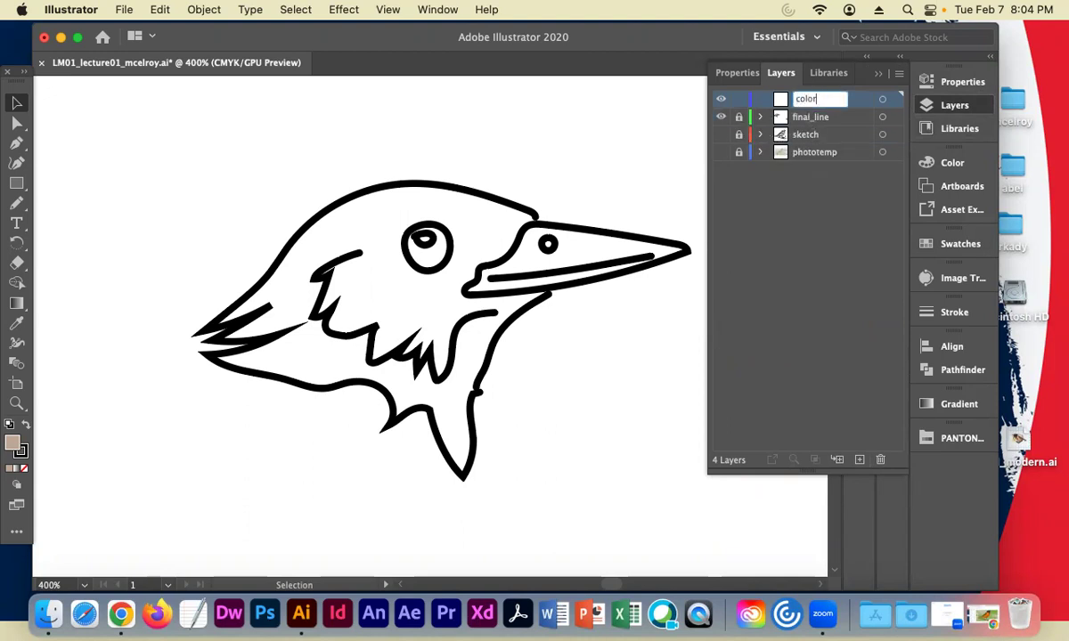
type("ize")
key("Return")
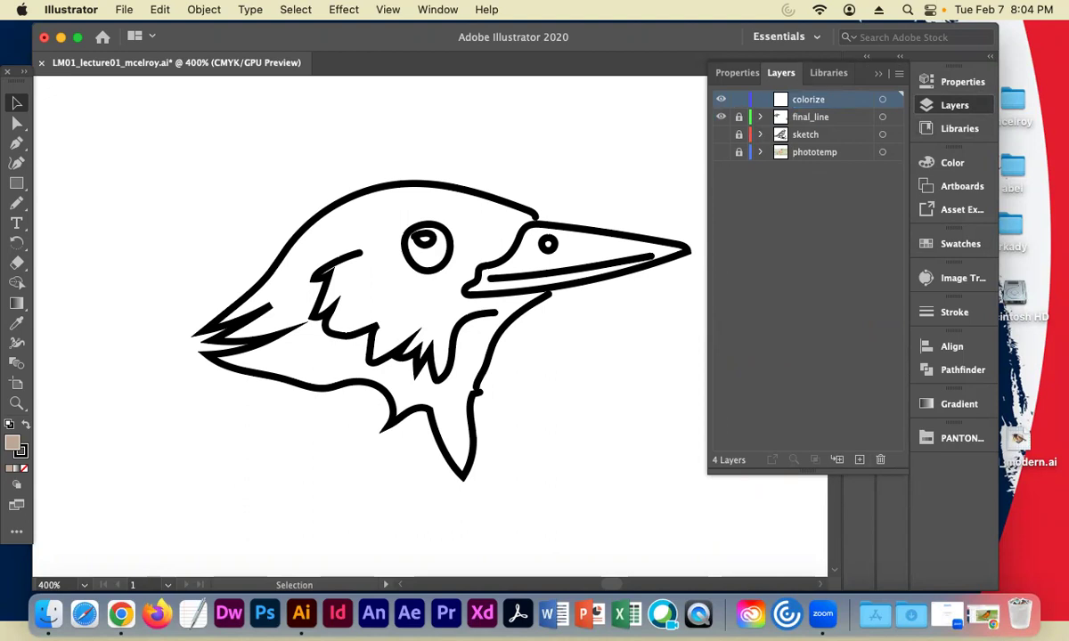
left_click_drag(807, 99, 808, 125)
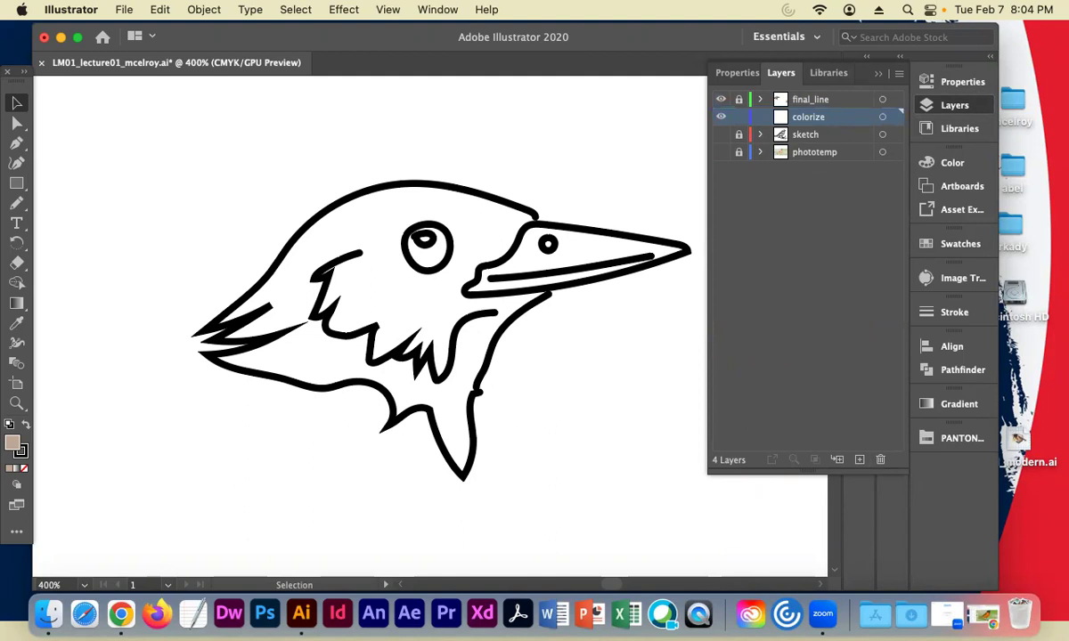
mouse_move(807, 117)
left_mouse_down()
mouse_move(807, 97)
mouse_move(807, 123)
left_mouse_up()
Try the Paintbrush on the colorize layer with two black freehand strokes left of the head, undoing each one
left_click(16, 203)
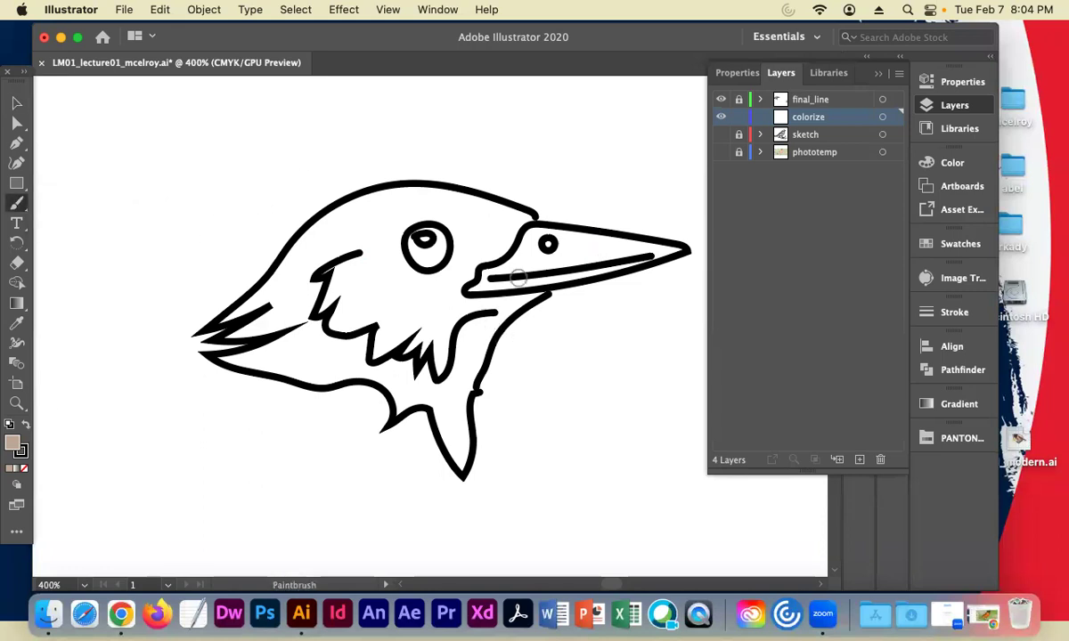
mouse_move(185, 157)
left_mouse_down()
mouse_move(134, 167)
mouse_move(143, 242)
mouse_move(117, 353)
left_mouse_up()
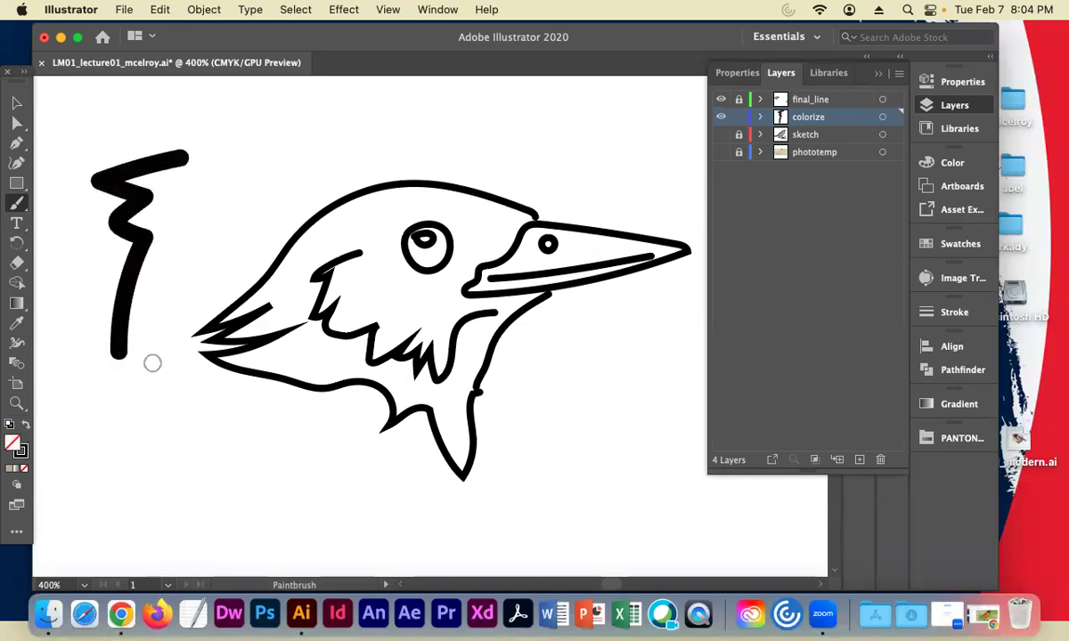
key("super+z")
mouse_move(169, 145)
left_mouse_down()
mouse_move(100, 169)
mouse_move(112, 271)
mouse_move(100, 383)
left_mouse_up()
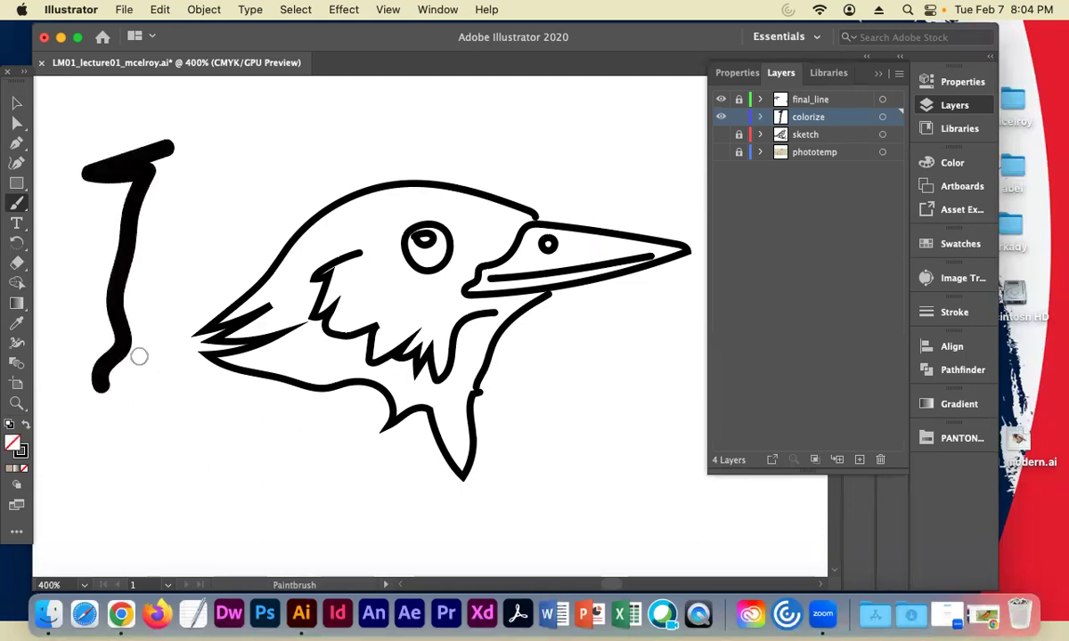
key("super+z")
Swap the fill and stroke colors, paint a tan test stroke left of the head and undo it
left_click(26, 424)
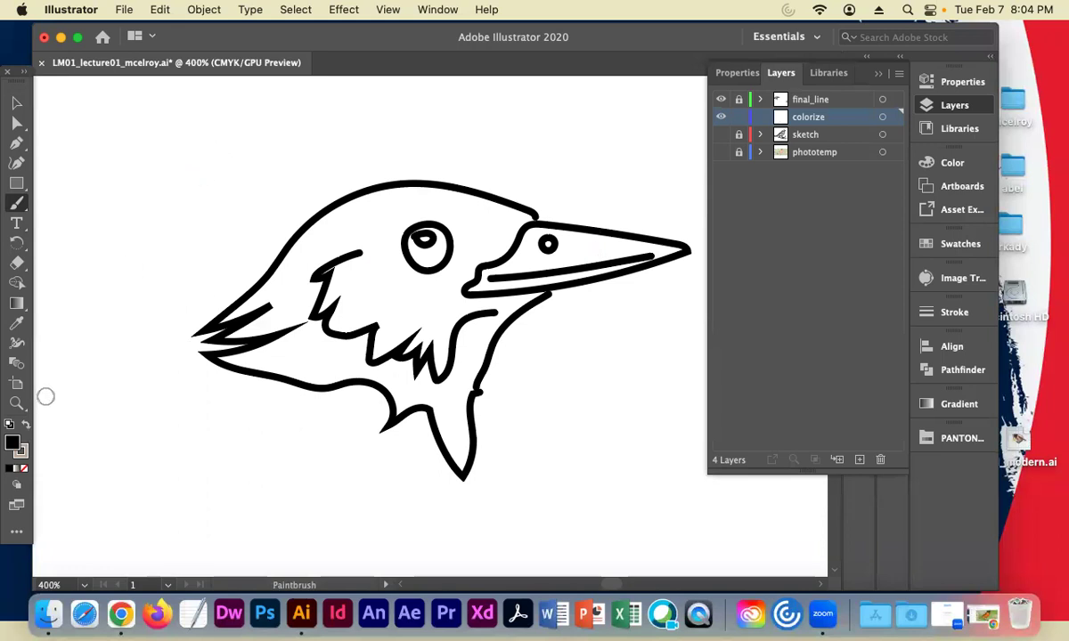
mouse_move(252, 159)
left_mouse_down()
mouse_move(183, 171)
mouse_move(141, 291)
mouse_move(139, 355)
left_mouse_up()
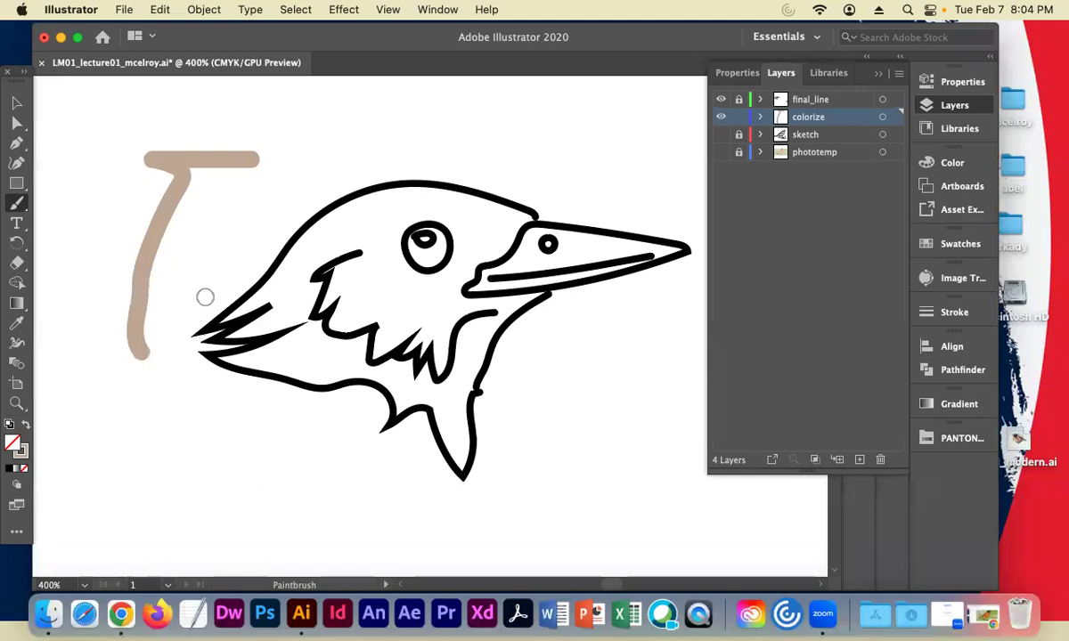
key("super+z")
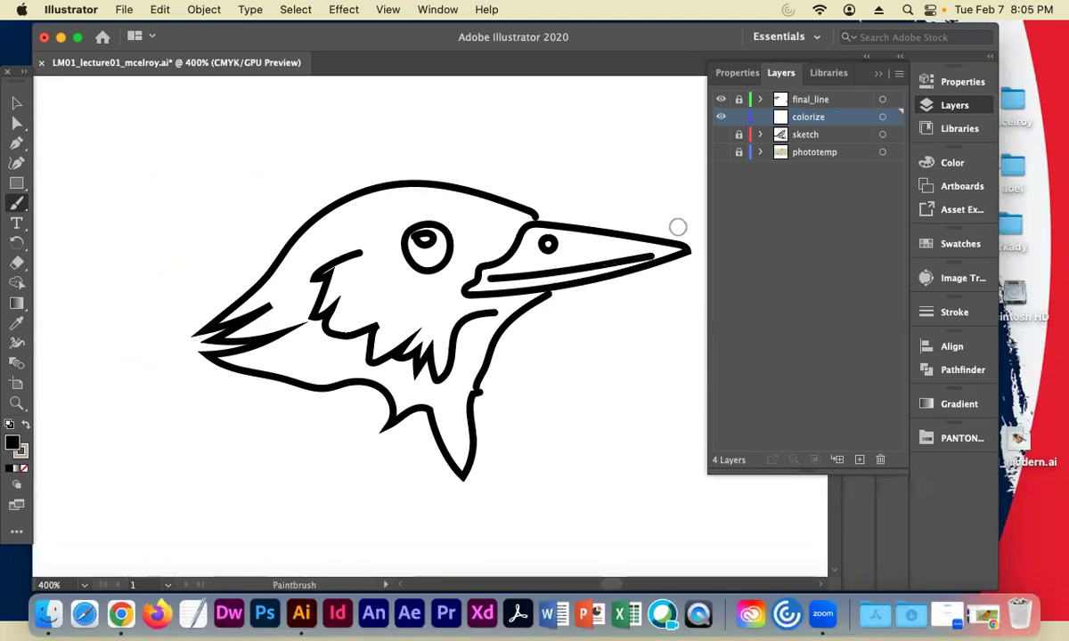
Try a freehand tan brush stroke from the area above the beak down to its tip and undo it
key("super+F10")
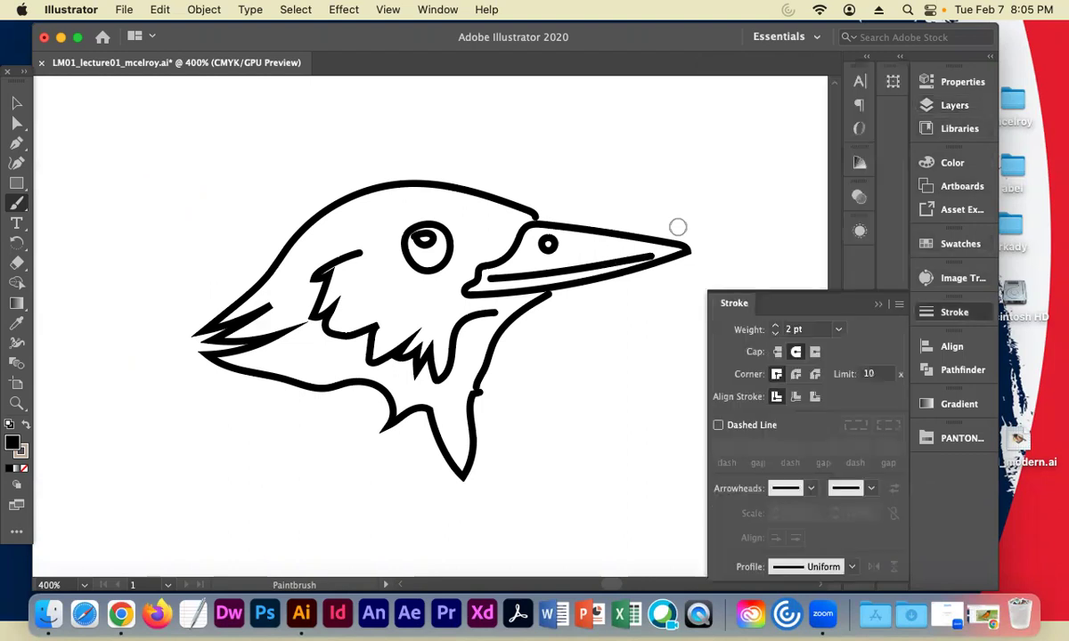
mouse_move(771, 175)
left_mouse_down()
mouse_move(634, 141)
mouse_move(690, 258)
left_mouse_up()
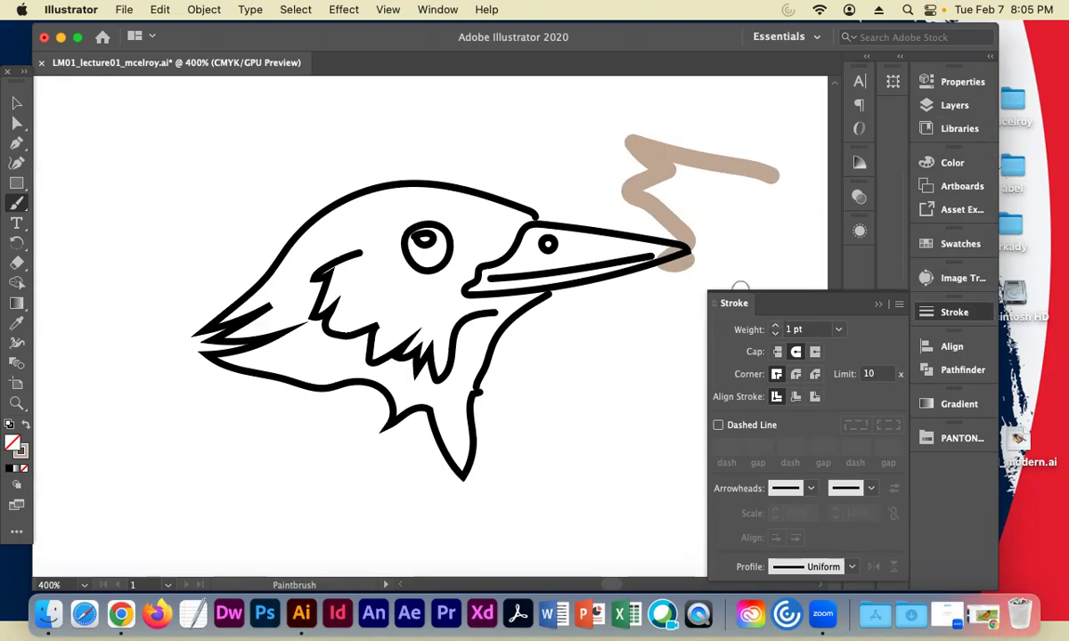
key("super+z")
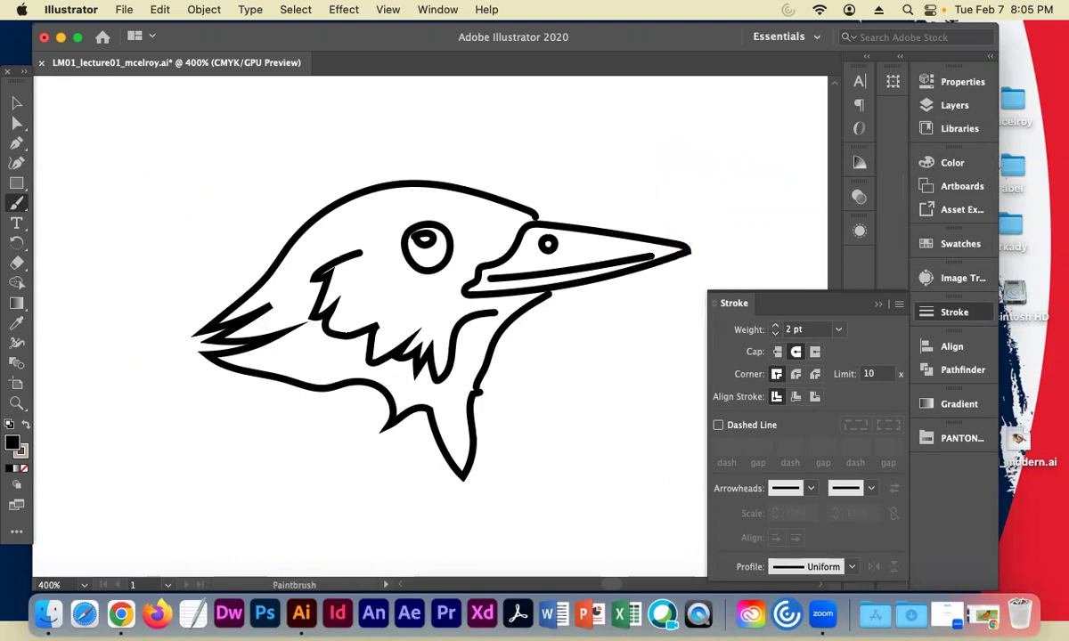
Paint a tan test stroke around the beak tip, thicken it to 2 pt, and delete it after moving it left of the head
mouse_move(759, 203)
left_mouse_down()
mouse_move(663, 184)
mouse_move(744, 283)
left_mouse_up()
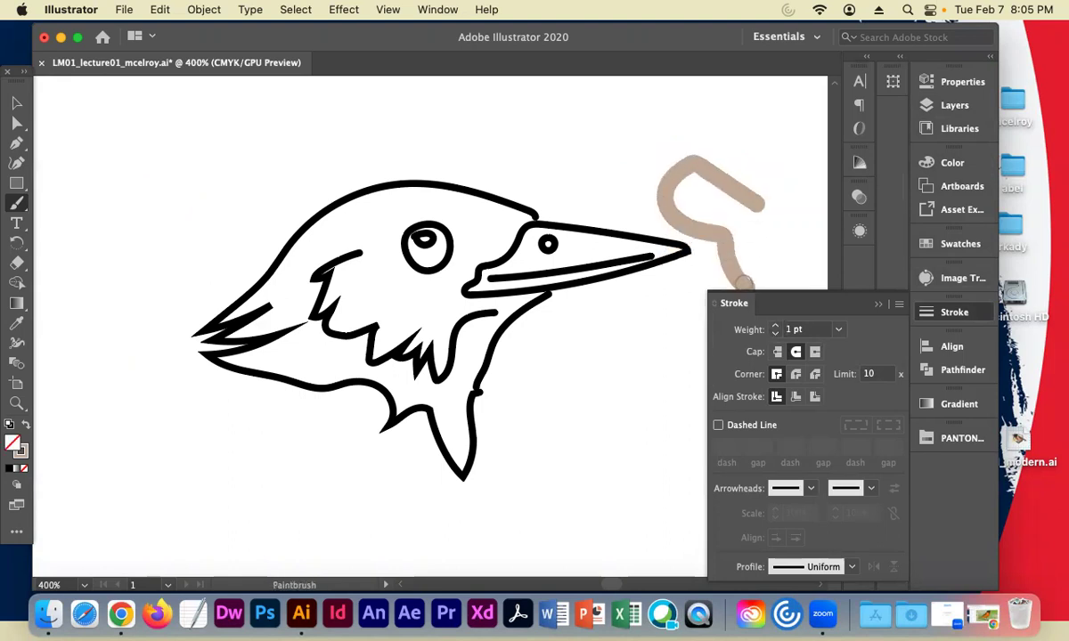
left_click(16, 103)
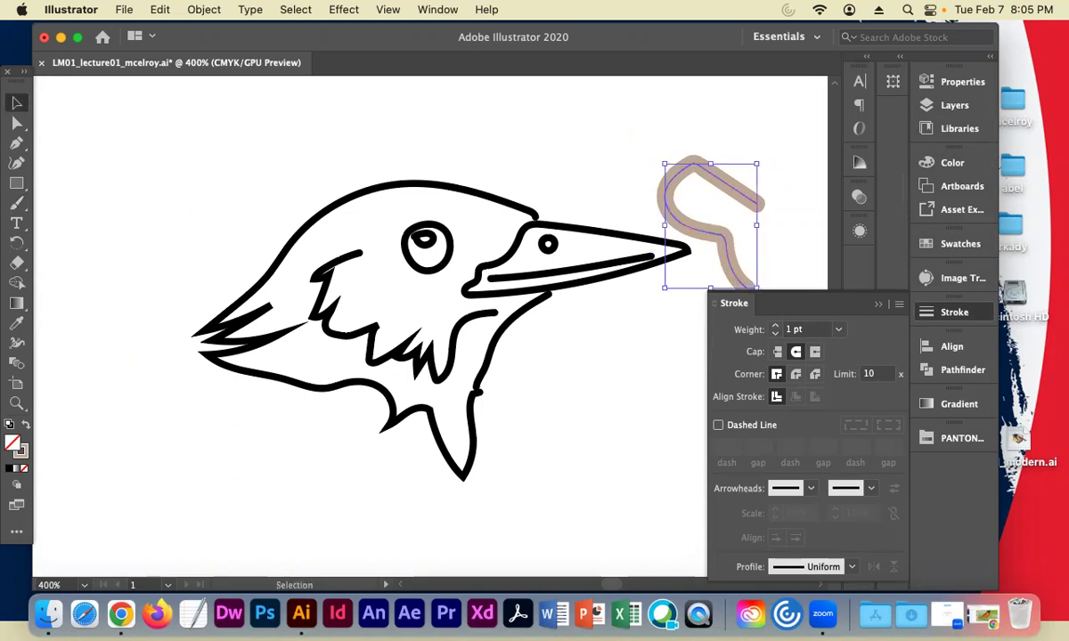
left_click(775, 325)
mouse_move(680, 169)
left_mouse_down()
mouse_move(156, 103)
mouse_move(99, 142)
left_mouse_up()
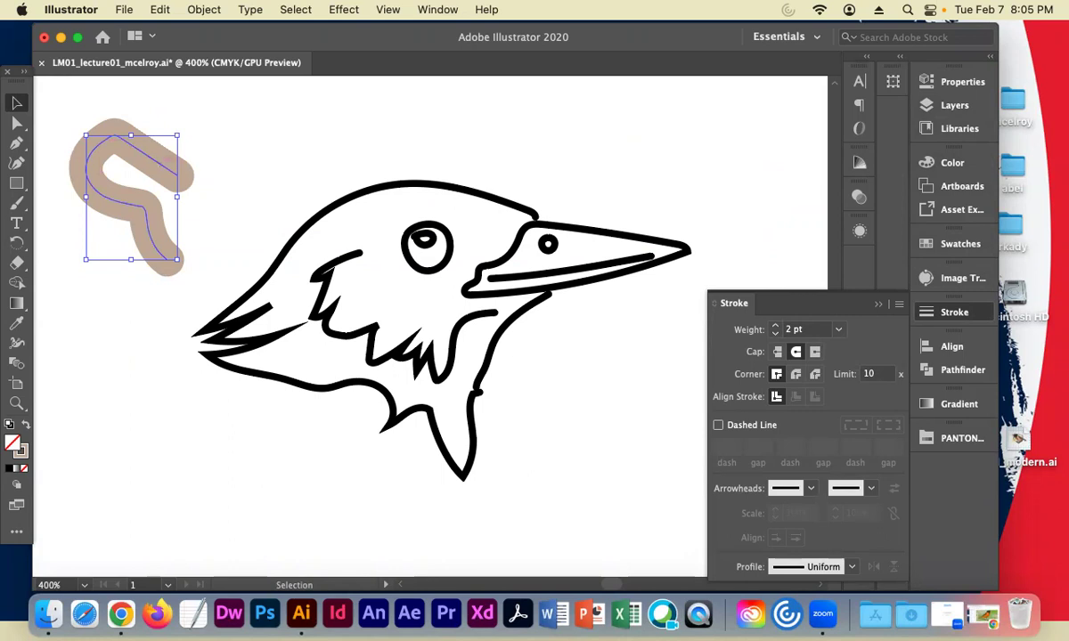
key("Delete")
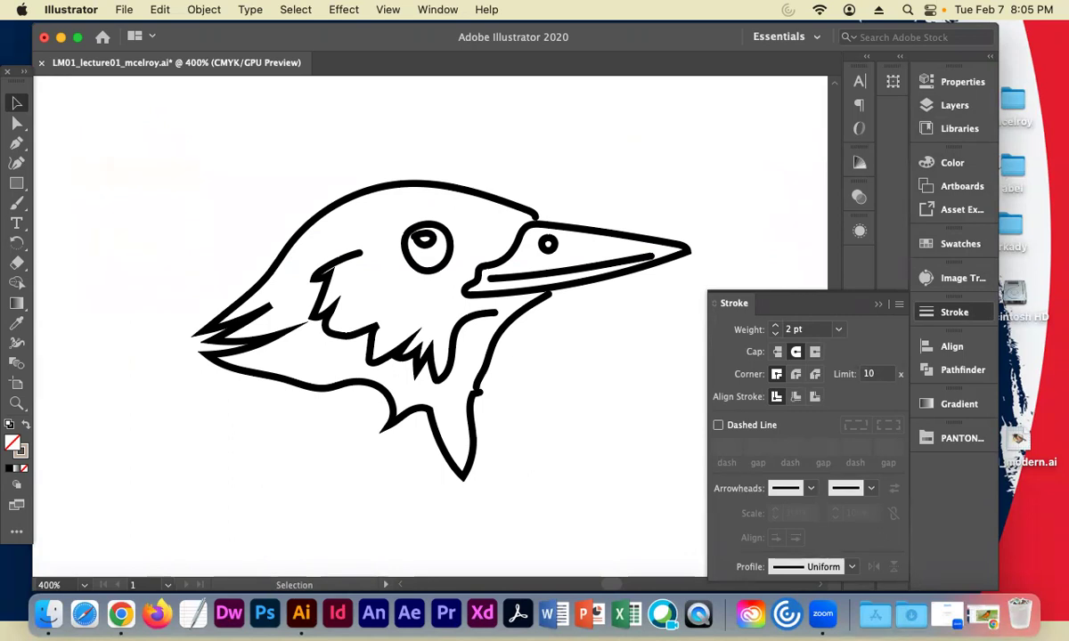
Try two overlapping 2 pt tan brush strokes above the beak and undo both
key("b")
left_click_drag(691, 174, 557, 134)
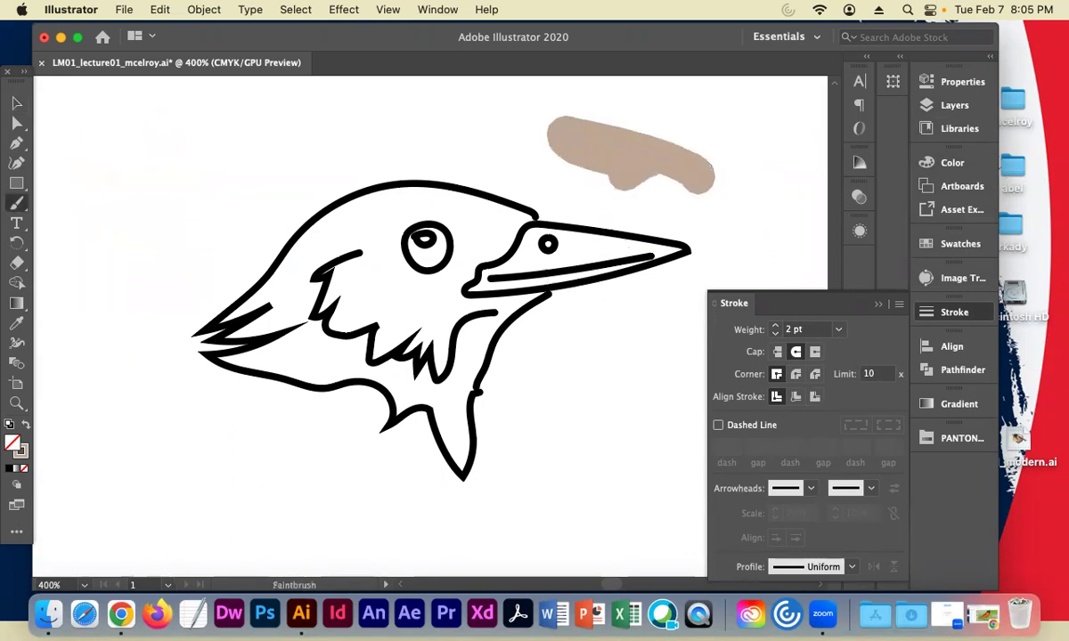
left_click_drag(624, 174, 599, 234)
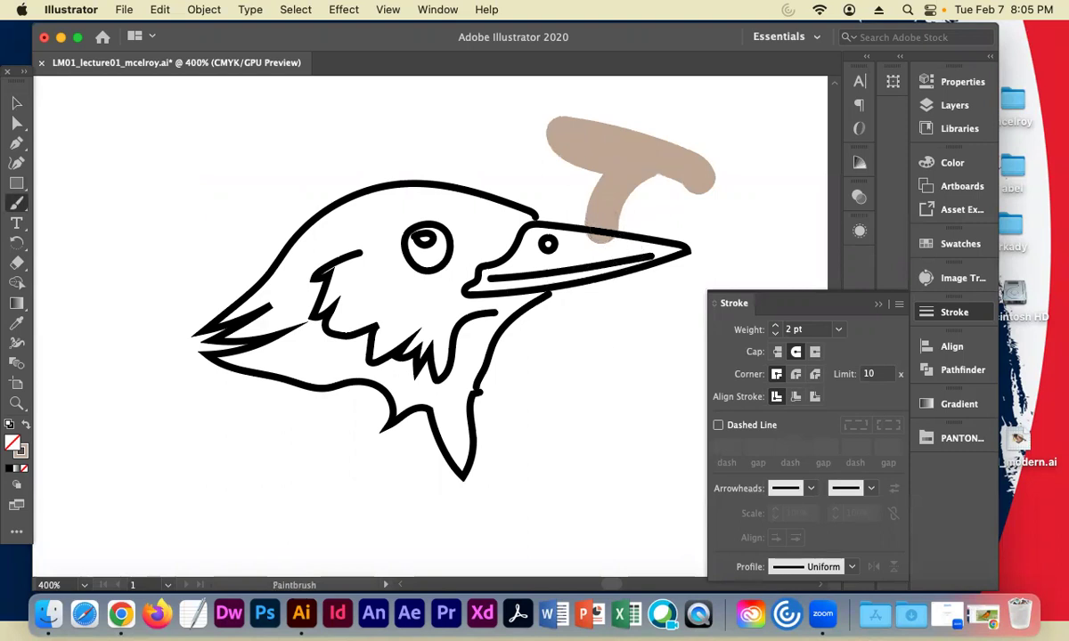
key("super+z")
key("super+z")
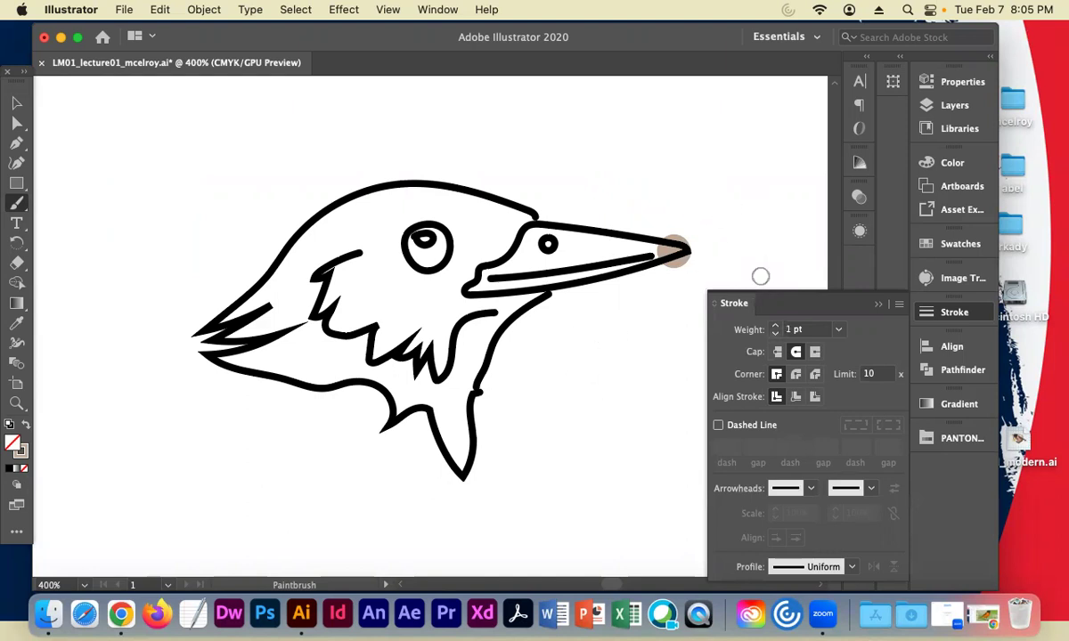
Paint a short 1 pt tan test stroke beside the beak tip, and delete it together with the tan dab on the tip
left_click_drag(730, 270, 762, 192)
key("bracketleft")
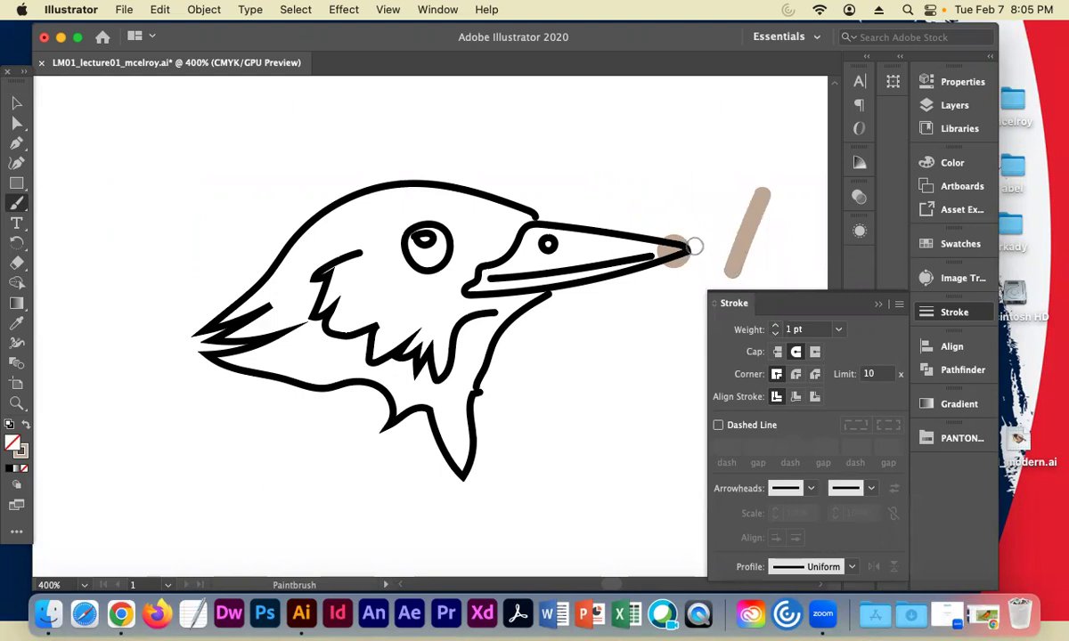
left_click(16, 103)
left_click(747, 231)
key("Delete")
left_click(675, 252)
key("Delete")
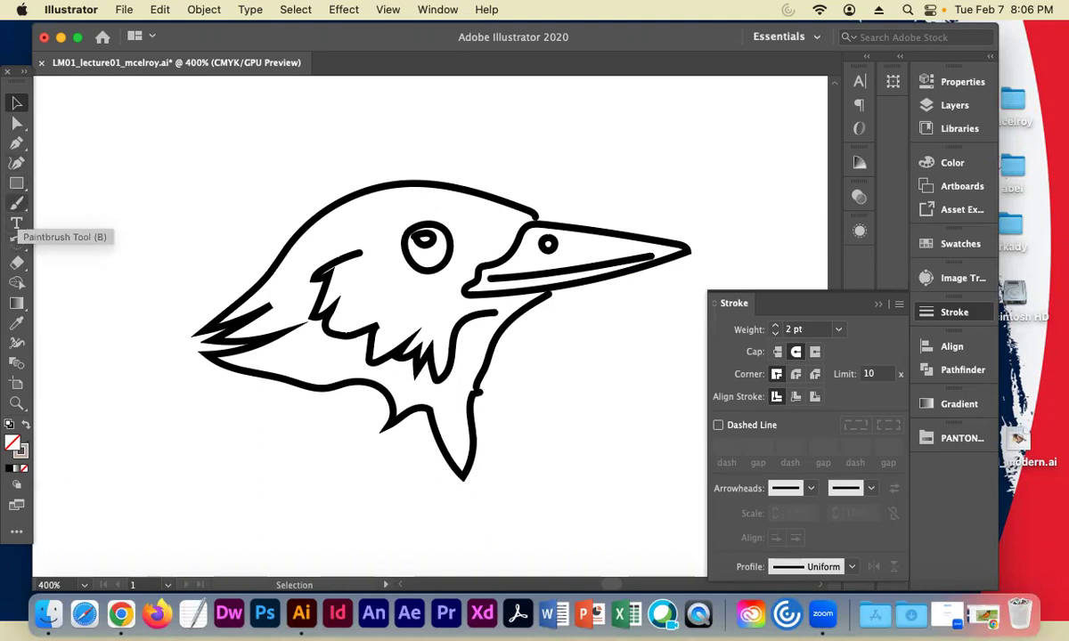
Paint the entire beak tan inside its outline with 1 pt Paintbrush strokes on the colorize layer
left_click(16, 204)
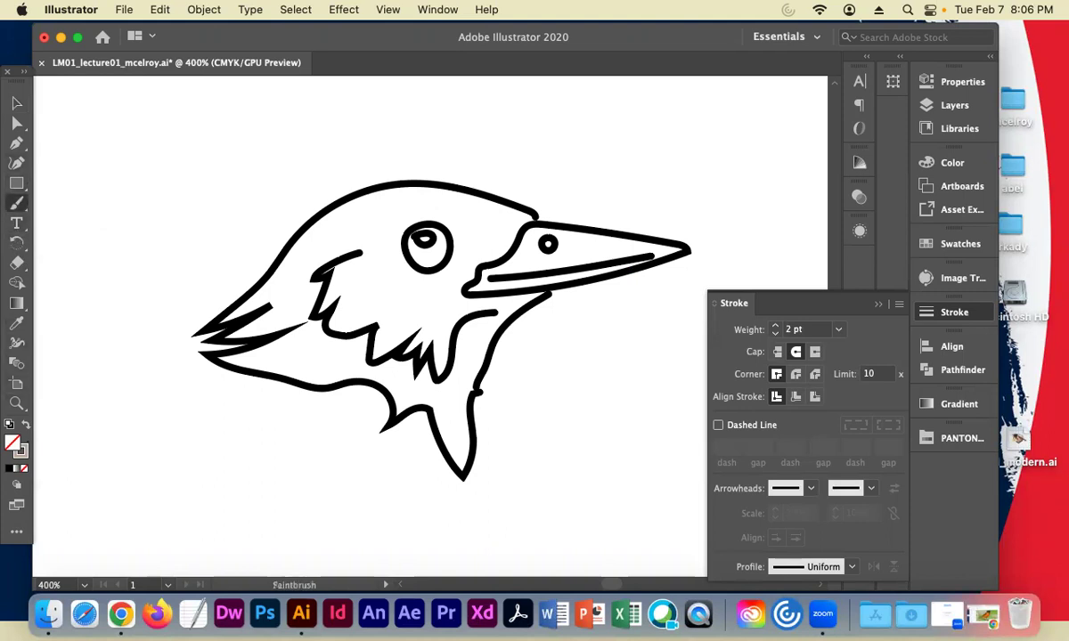
key("shift+x")
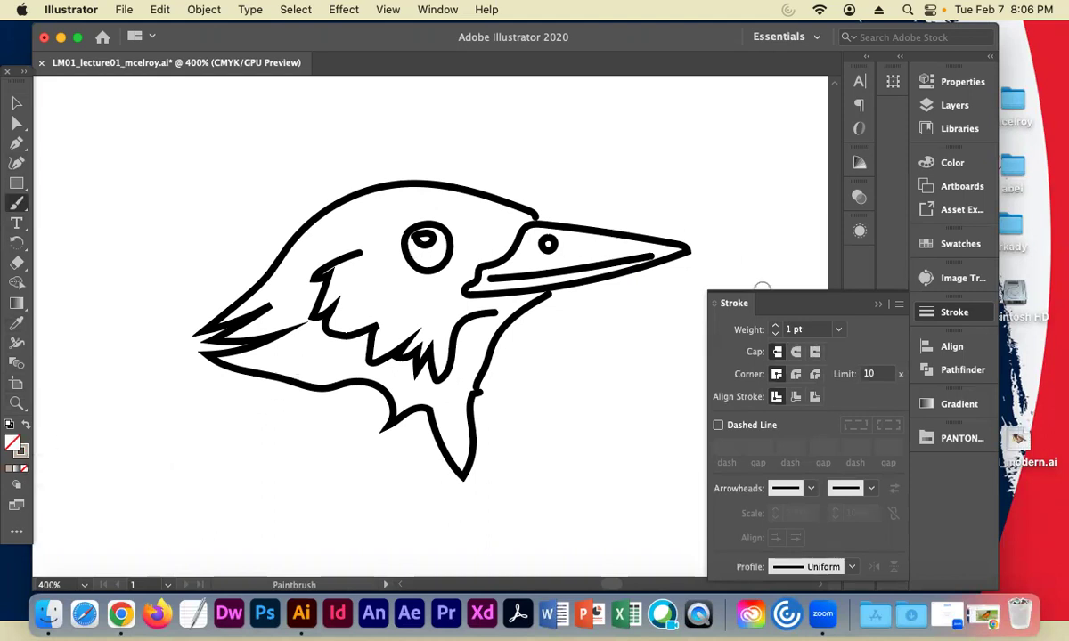
left_click(670, 251)
left_click_drag(670, 251, 524, 229)
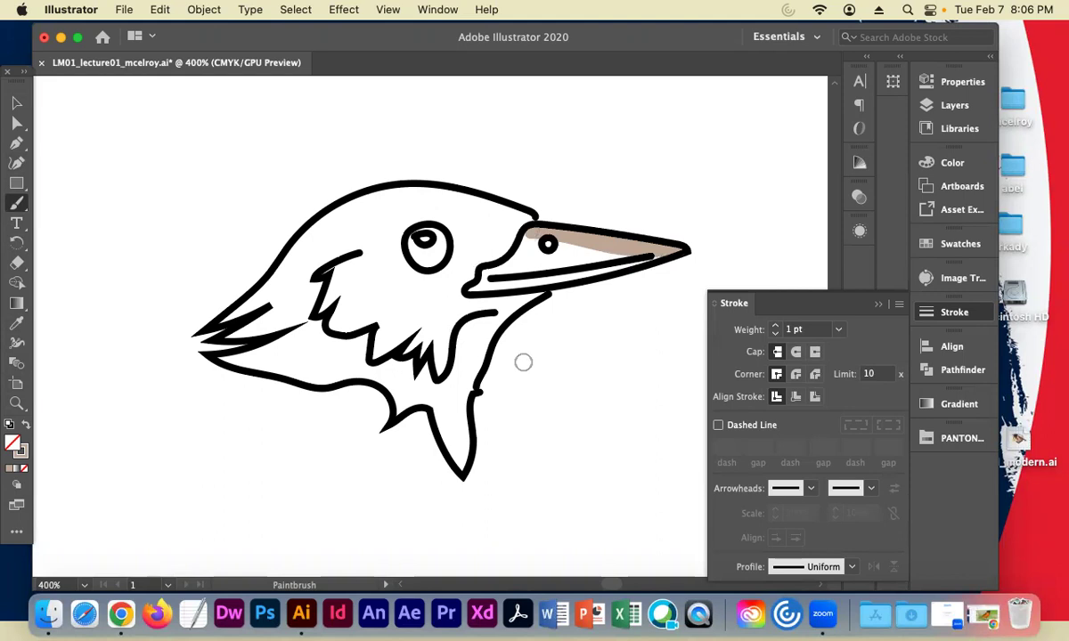
mouse_move(658, 256)
left_mouse_down()
mouse_move(517, 238)
mouse_move(585, 263)
mouse_move(648, 258)
mouse_move(595, 245)
mouse_move(526, 260)
mouse_move(627, 264)
mouse_move(578, 256)
mouse_move(486, 271)
left_mouse_up()
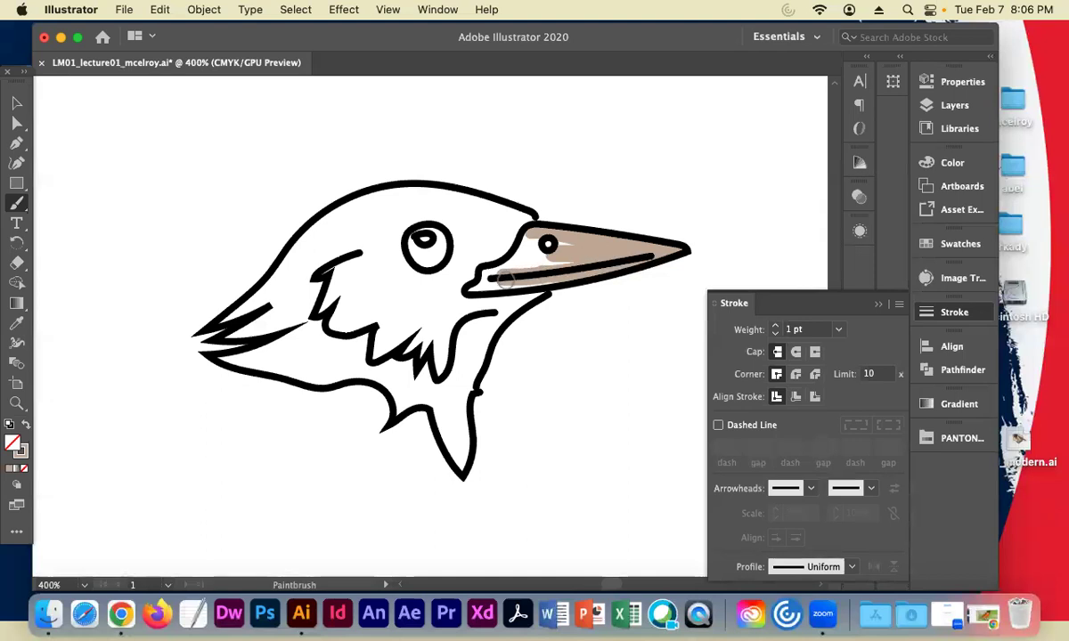
left_click_drag(548, 258, 451, 265)
mouse_move(555, 244)
left_mouse_down()
mouse_move(474, 246)
mouse_move(572, 246)
mouse_move(496, 227)
mouse_move(536, 249)
mouse_move(499, 234)
mouse_move(471, 255)
mouse_move(452, 253)
mouse_move(474, 287)
left_mouse_up()
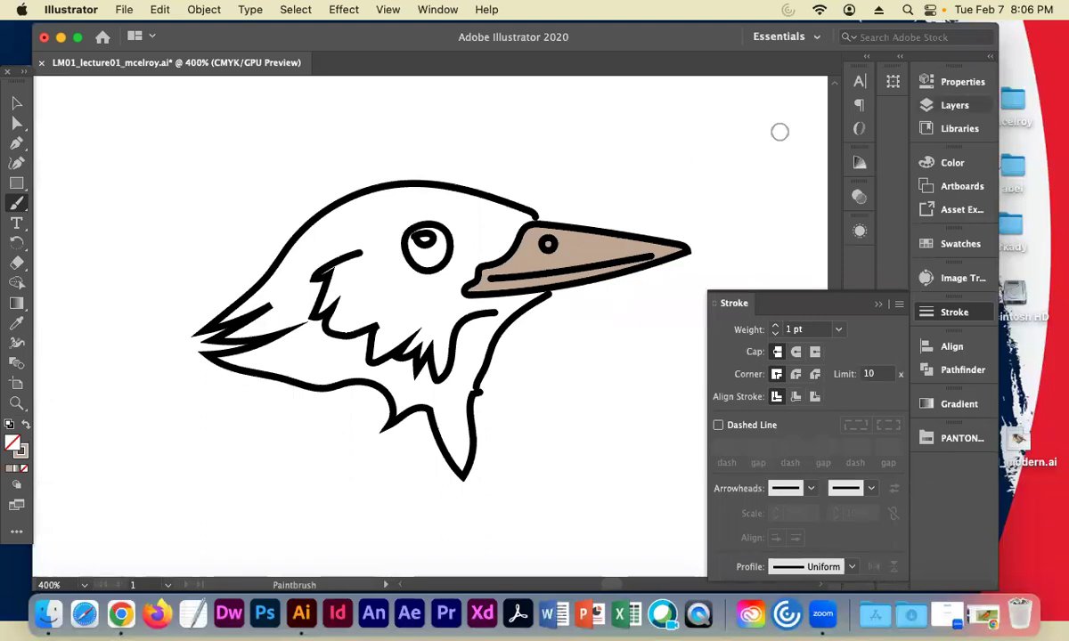
Try another tan brush stroke across the beak at 600% zoom and undo it
left_click(954, 105)
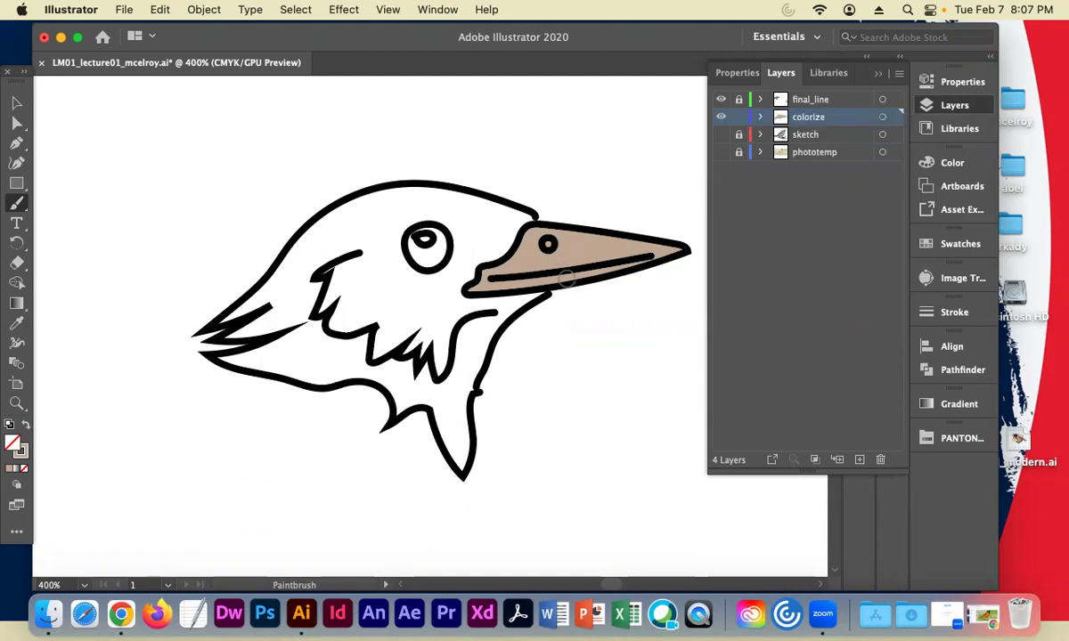
key("super+equal")
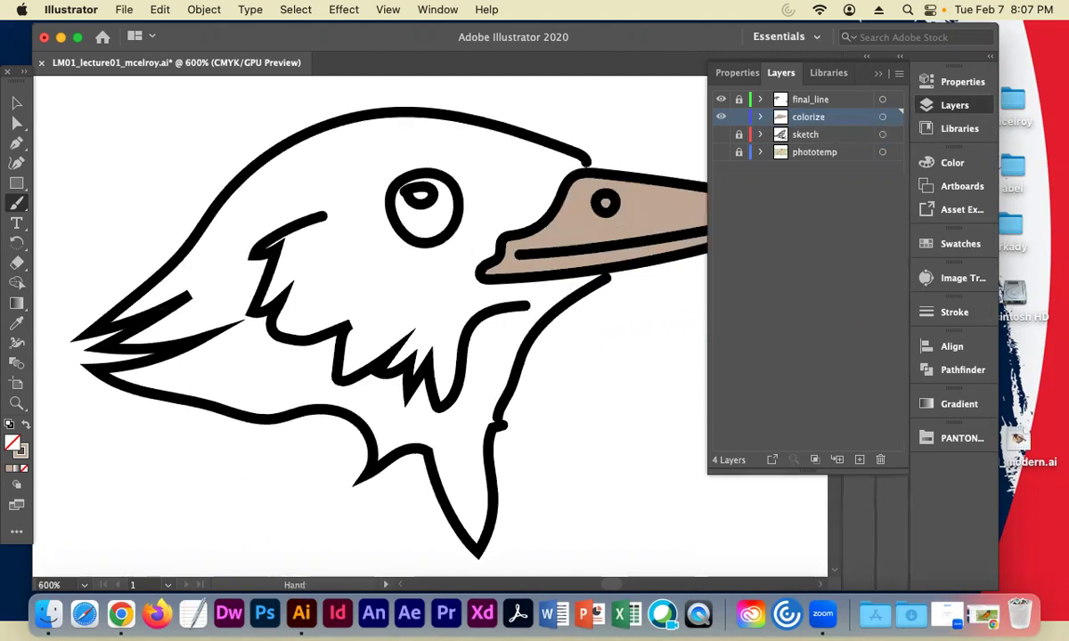
scroll(579, 283, "right", 3)
mouse_move(596, 246)
left_mouse_down()
mouse_move(588, 259)
mouse_move(441, 298)
mouse_move(356, 303)
left_mouse_up()
key("super+z")
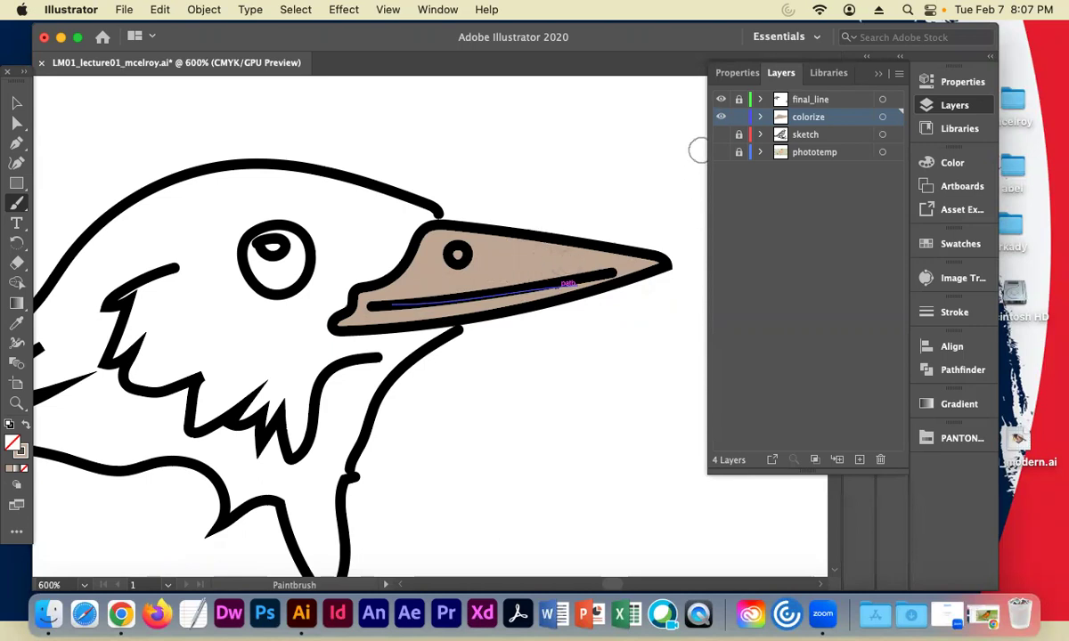
Compare the painted beak with the photo by toggling the final_line, colorize and phototemp layers, ending with phototemp hidden
left_click(721, 117)
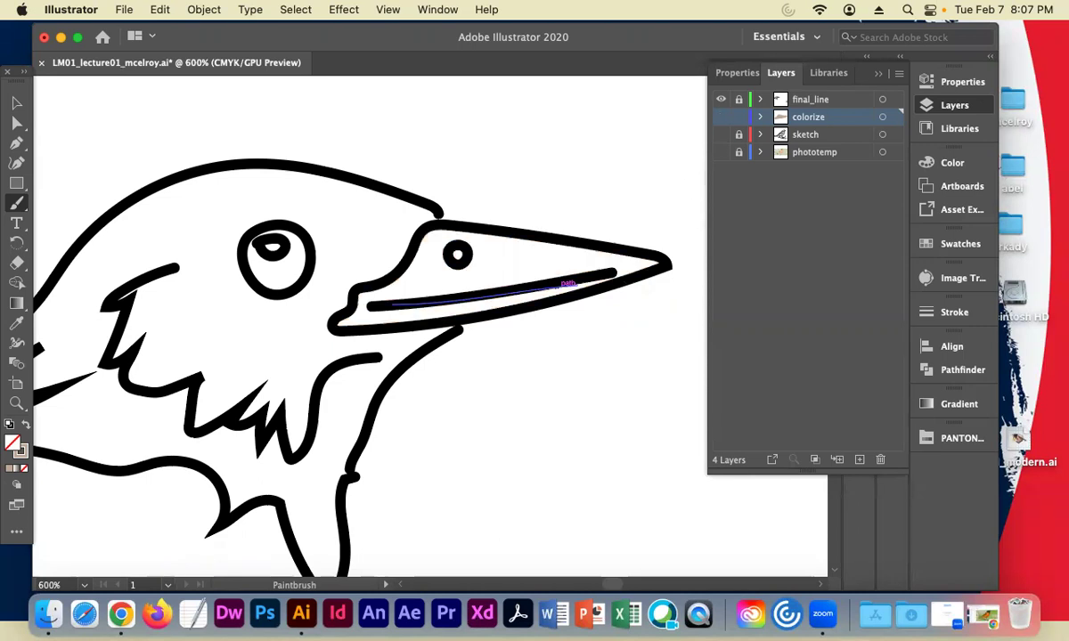
left_click(721, 152)
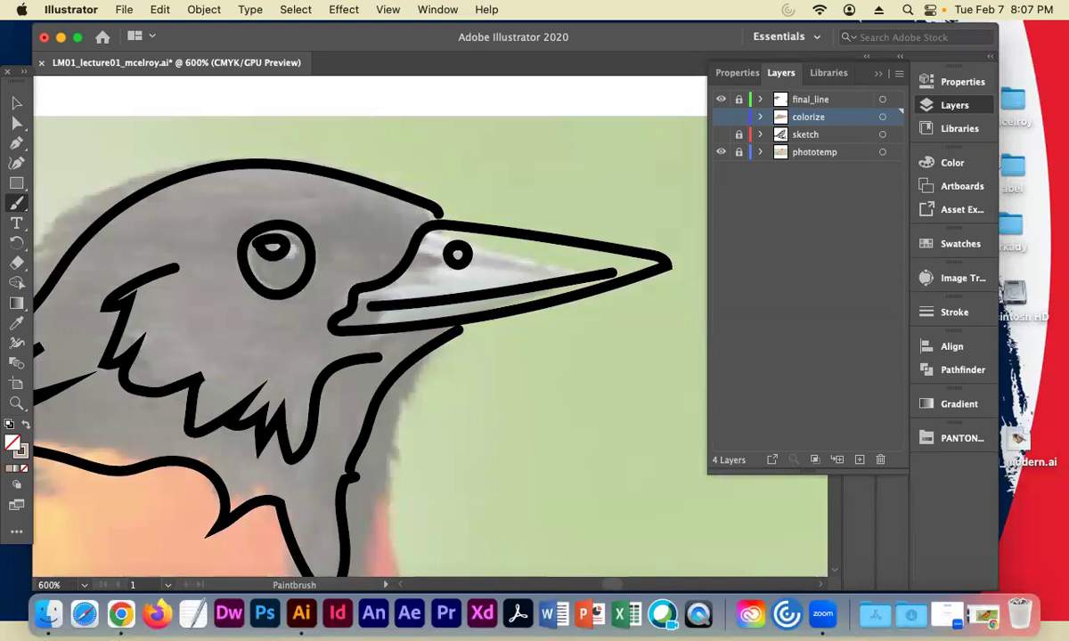
left_click(721, 99)
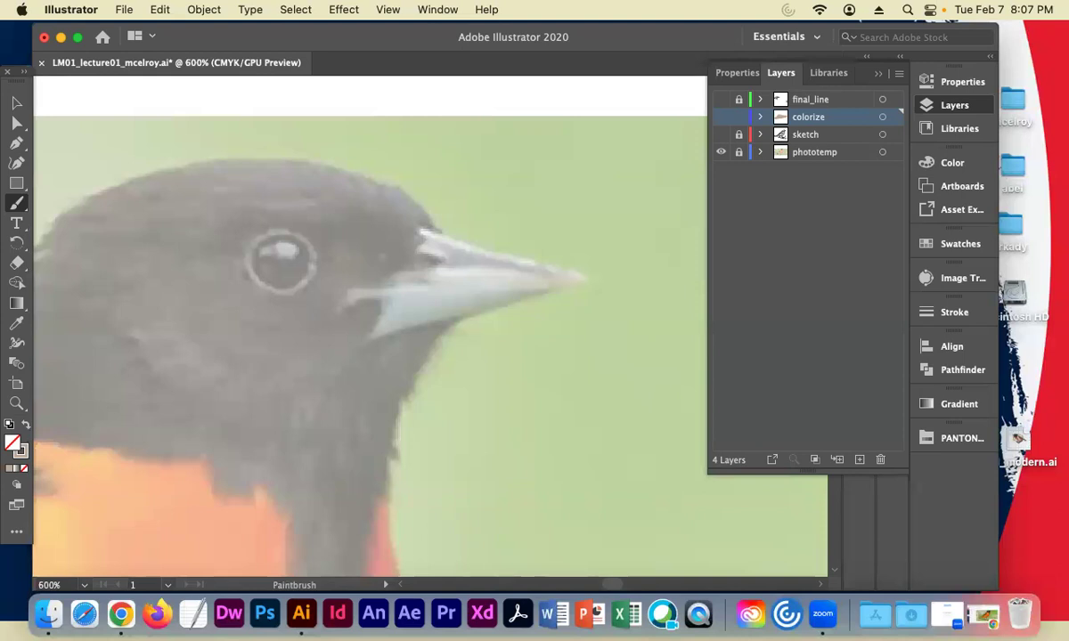
left_click(720, 117)
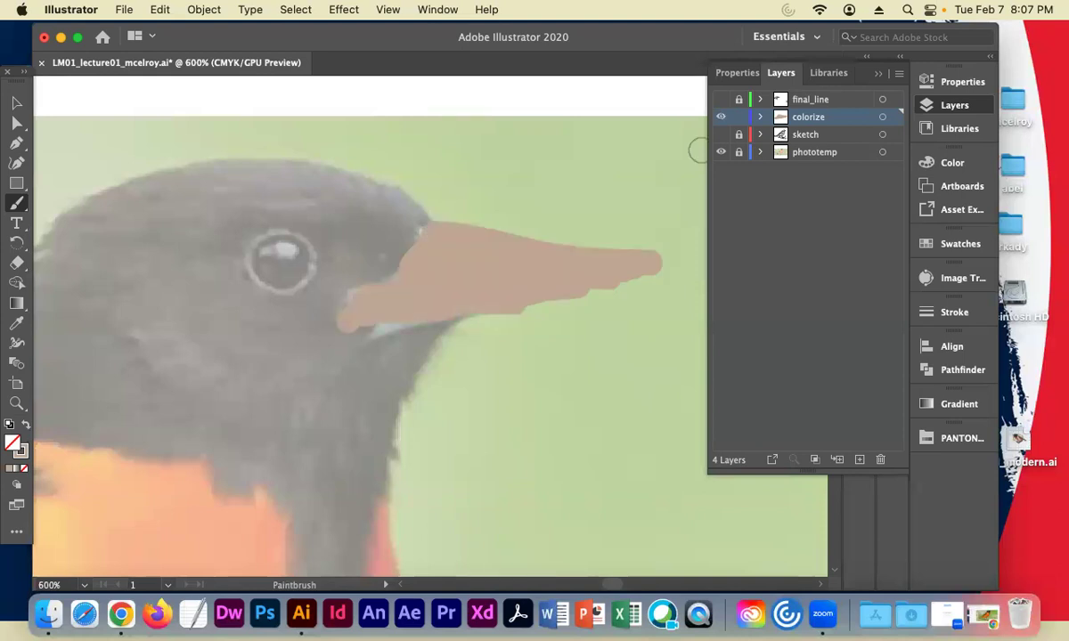
left_click(721, 99)
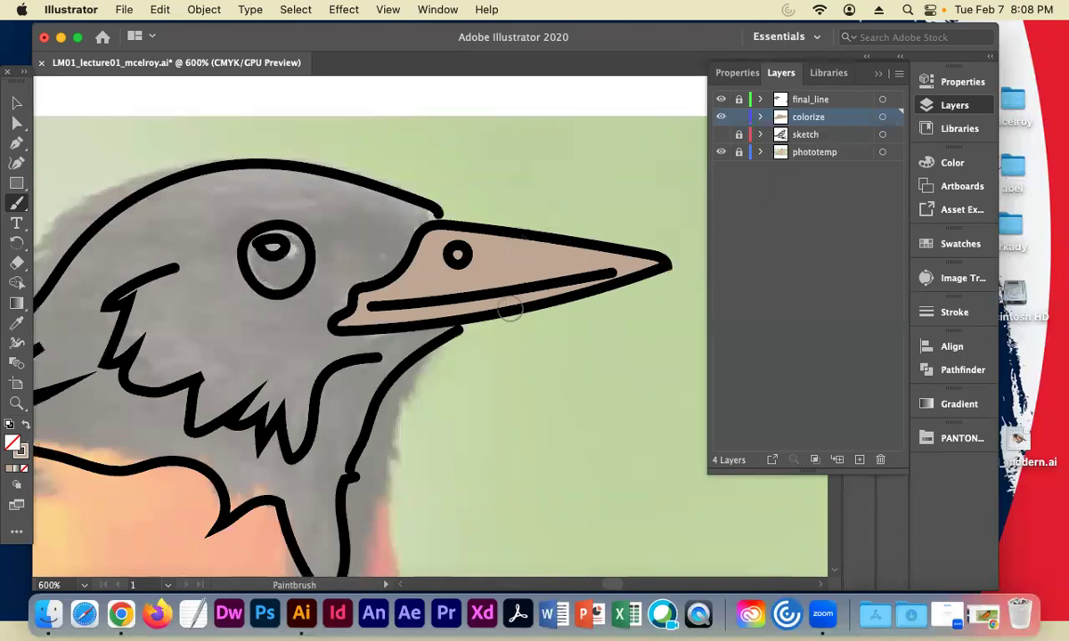
key("super+shift+w")
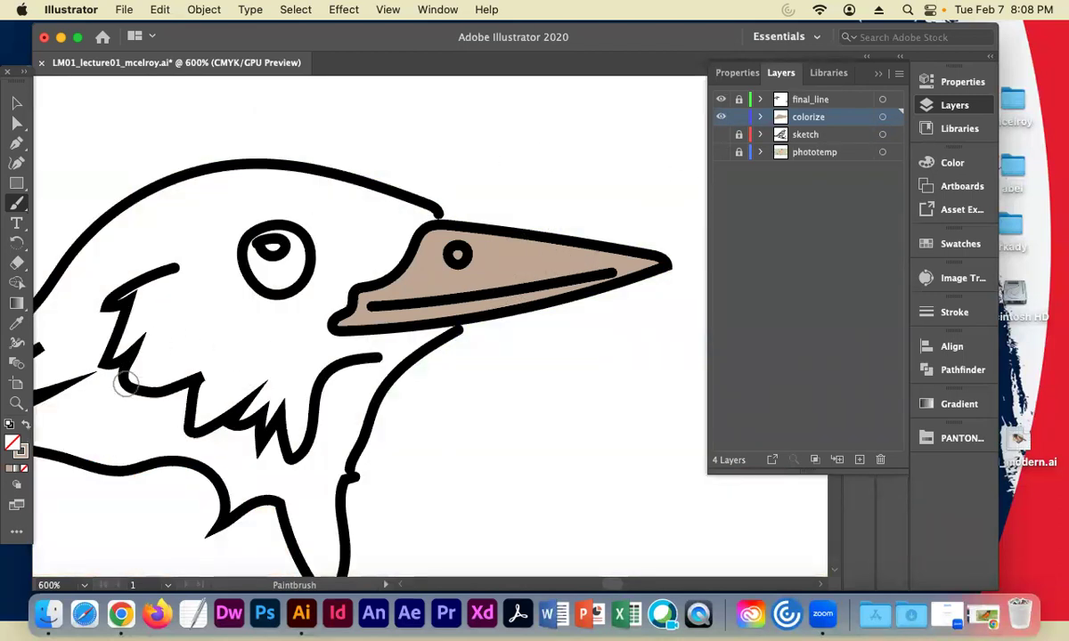
Switch the stroke color to CMYK with K at 20% and brush the darker tan shading along the beak's lower half
key("F6")
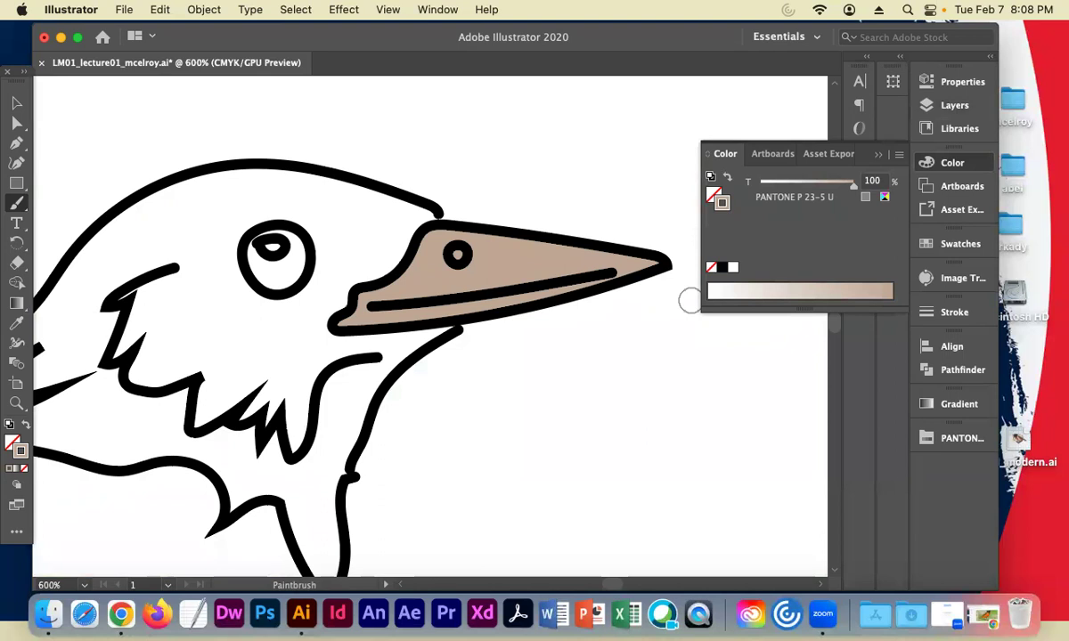
left_click(900, 155)
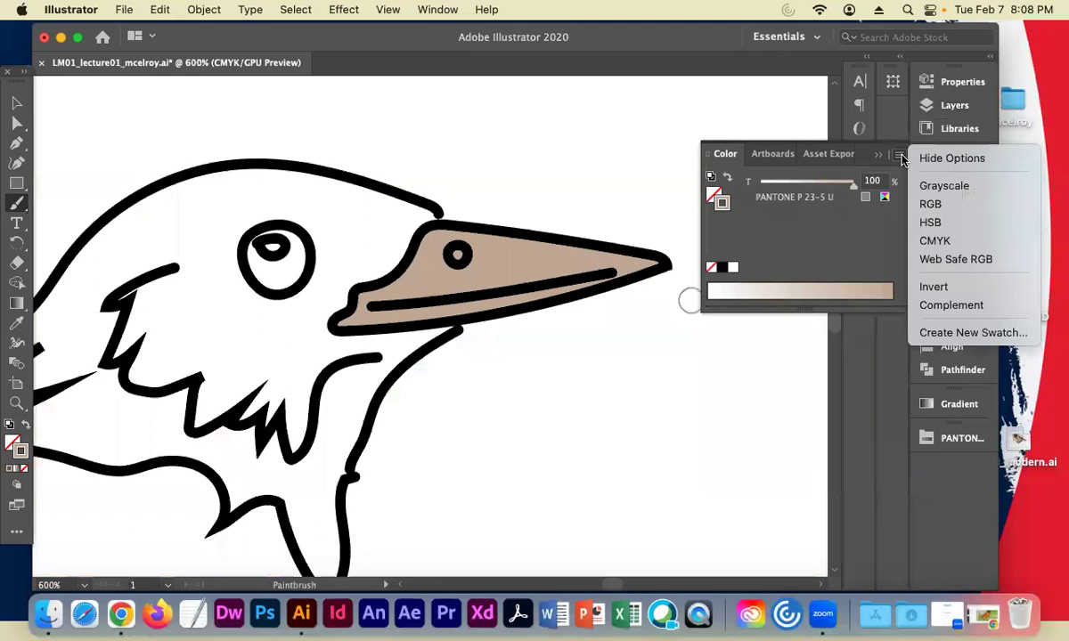
left_click(931, 244)
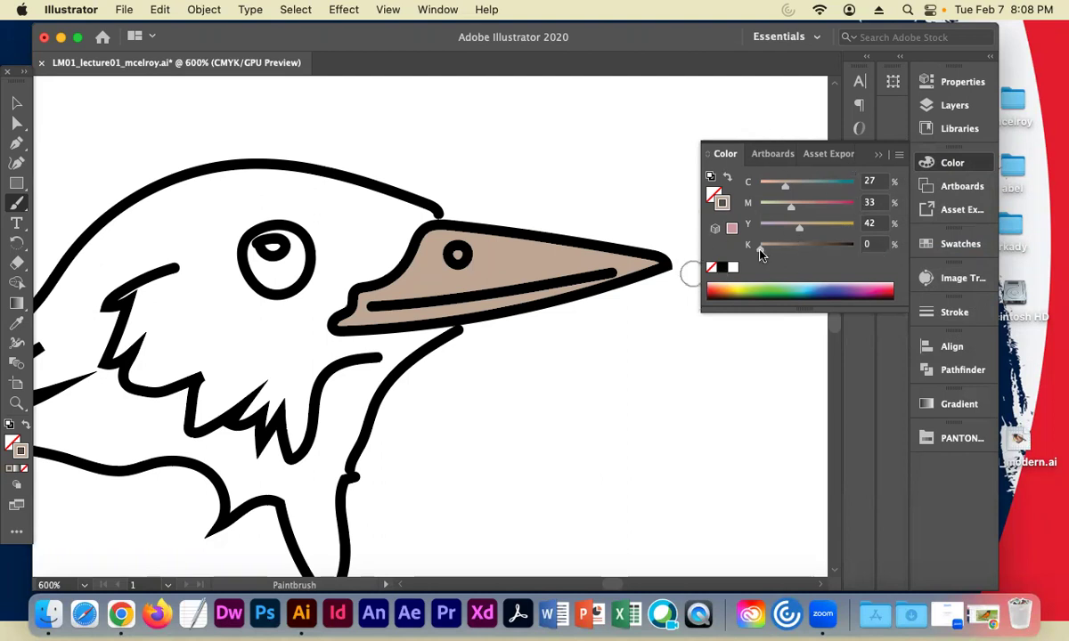
left_click_drag(760, 253, 774, 255)
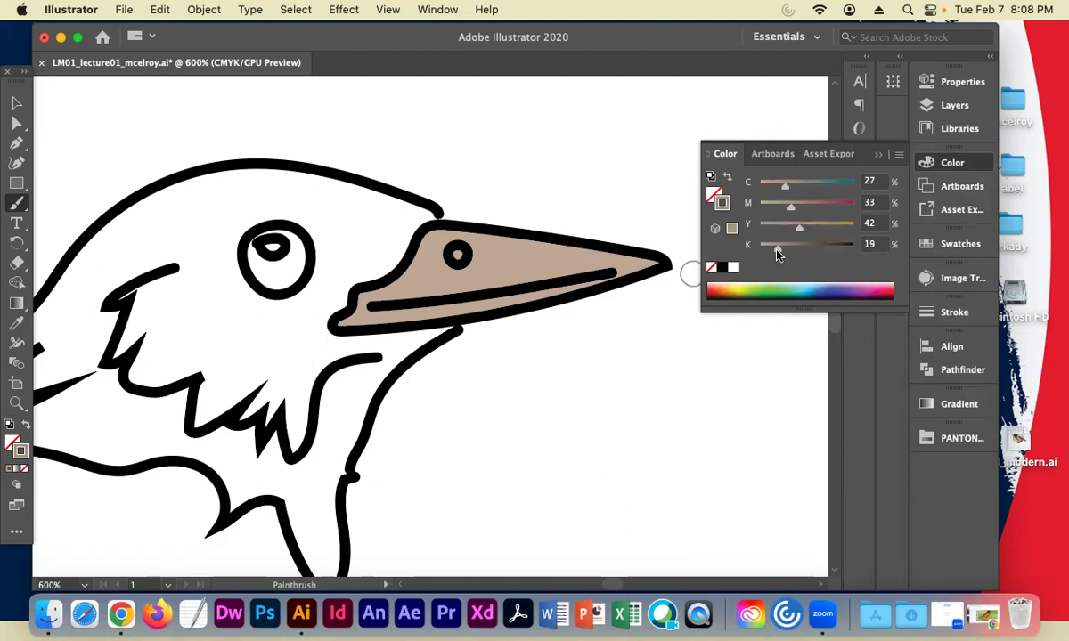
left_click_drag(777, 255, 779, 255)
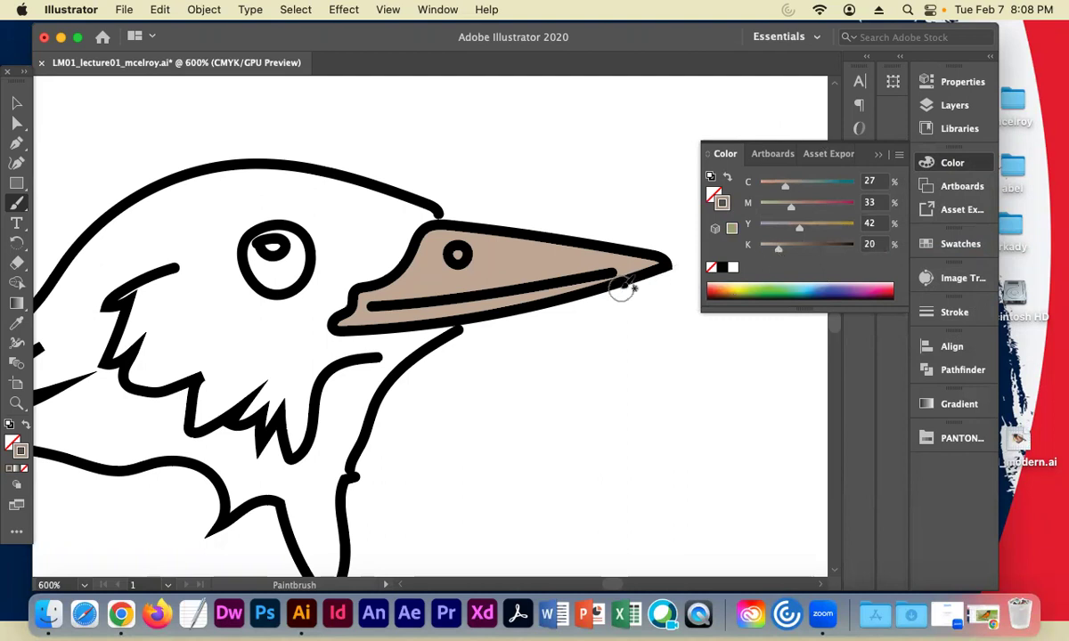
mouse_move(535, 298)
left_mouse_down()
mouse_move(607, 279)
mouse_move(408, 312)
mouse_move(347, 303)
left_mouse_up()
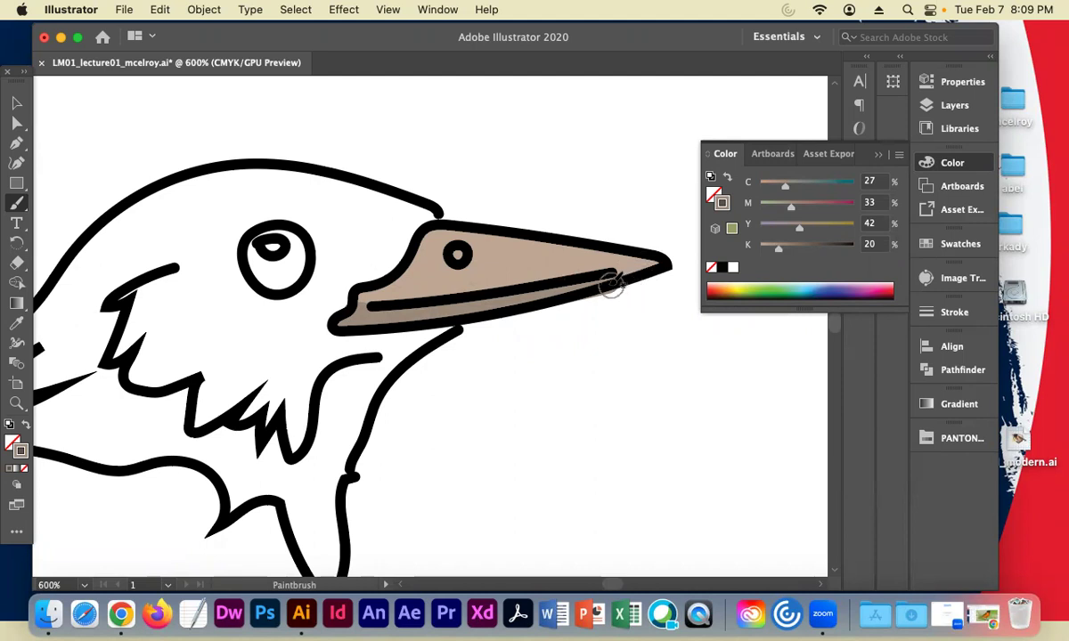
mouse_move(603, 284)
left_mouse_down()
mouse_move(489, 307)
mouse_move(446, 302)
left_mouse_up()
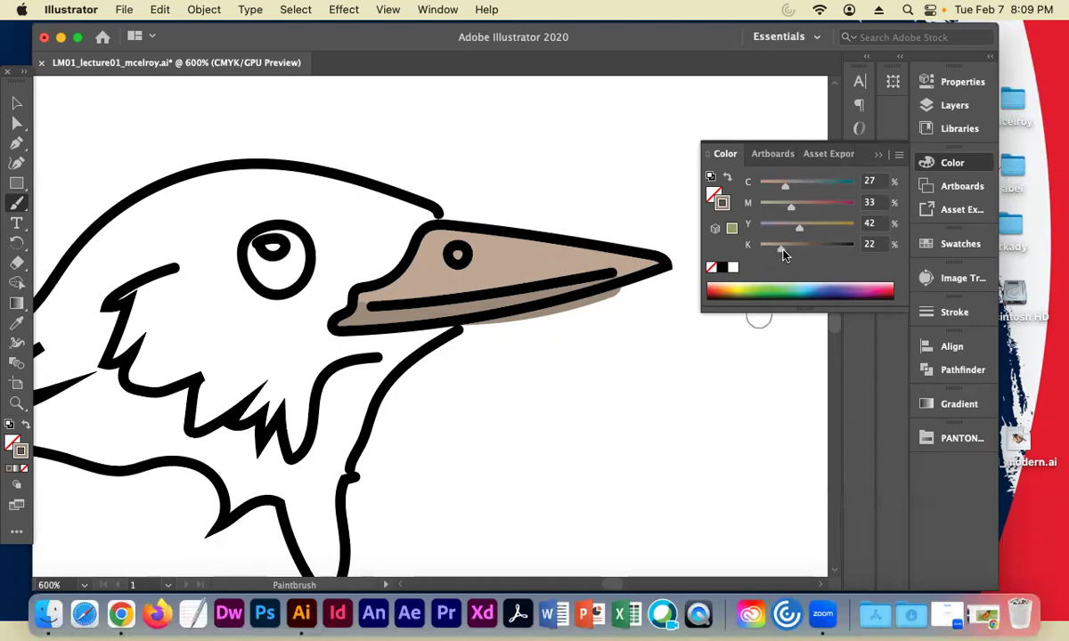
Set the stroke color's K to 43% and weight to 0.25 pt, and brush a thin dark accent along the lower beak near its base
left_click_drag(778, 254, 801, 258)
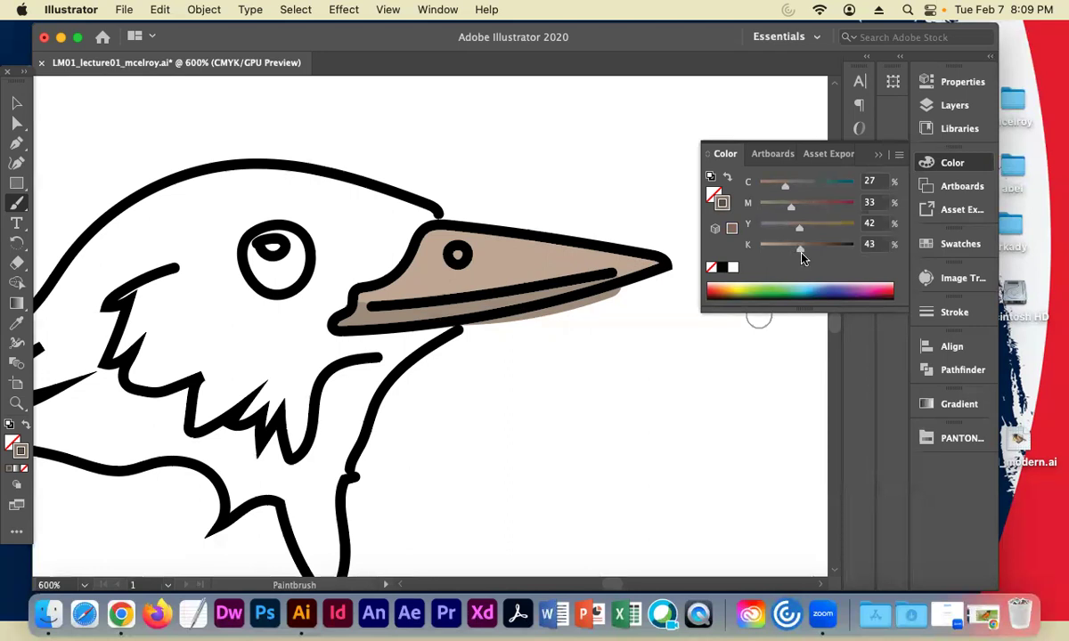
left_click(954, 308)
left_click(839, 330)
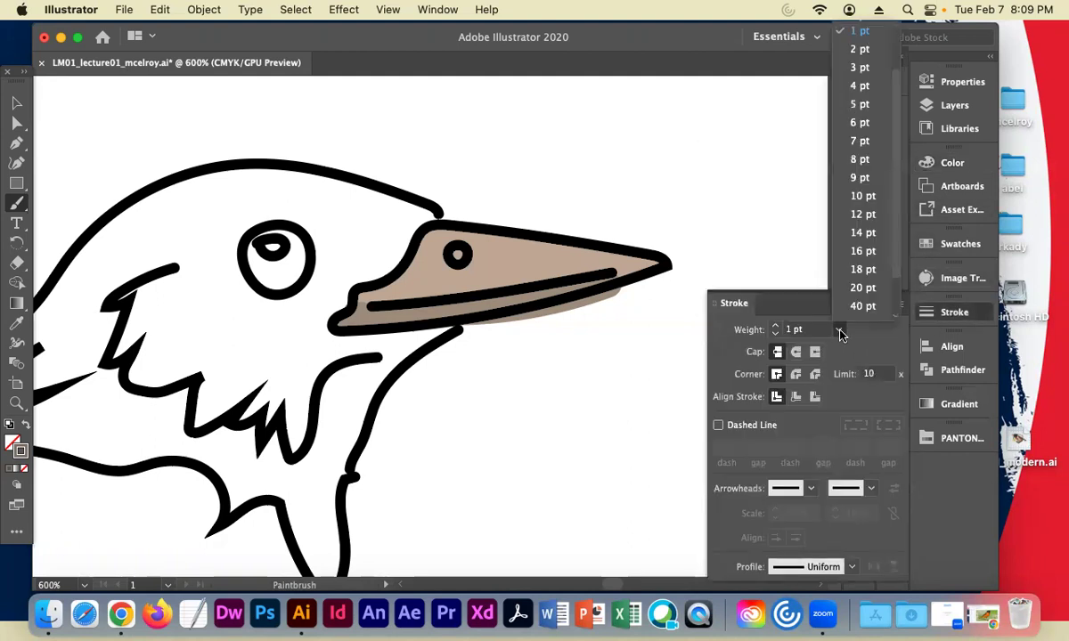
left_click(860, 34)
left_click(791, 331)
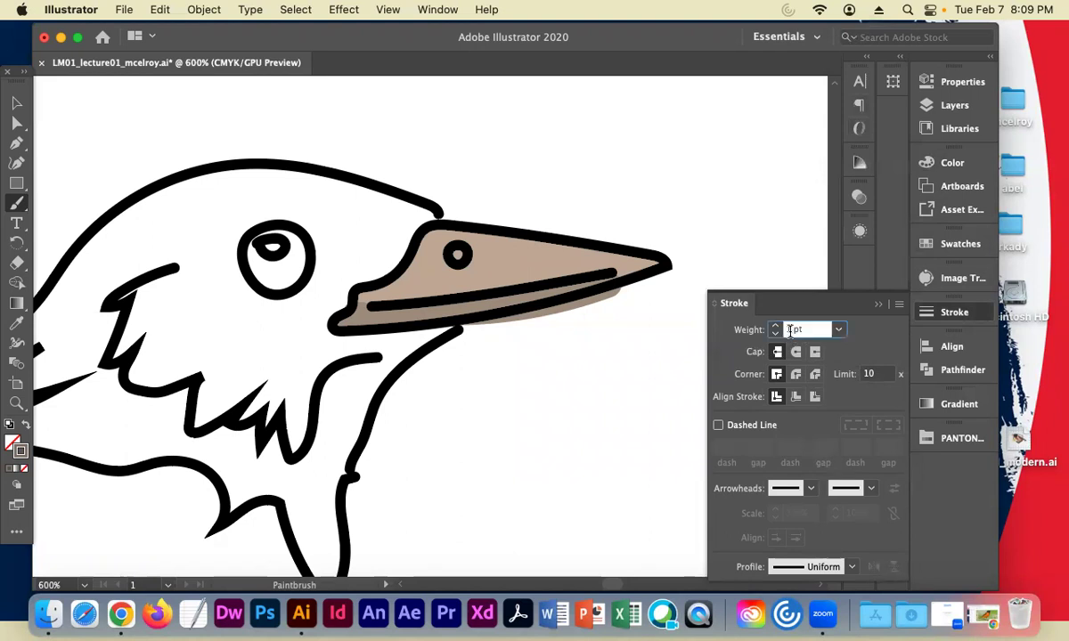
double_click(786, 329)
type("0.25")
key("Return")
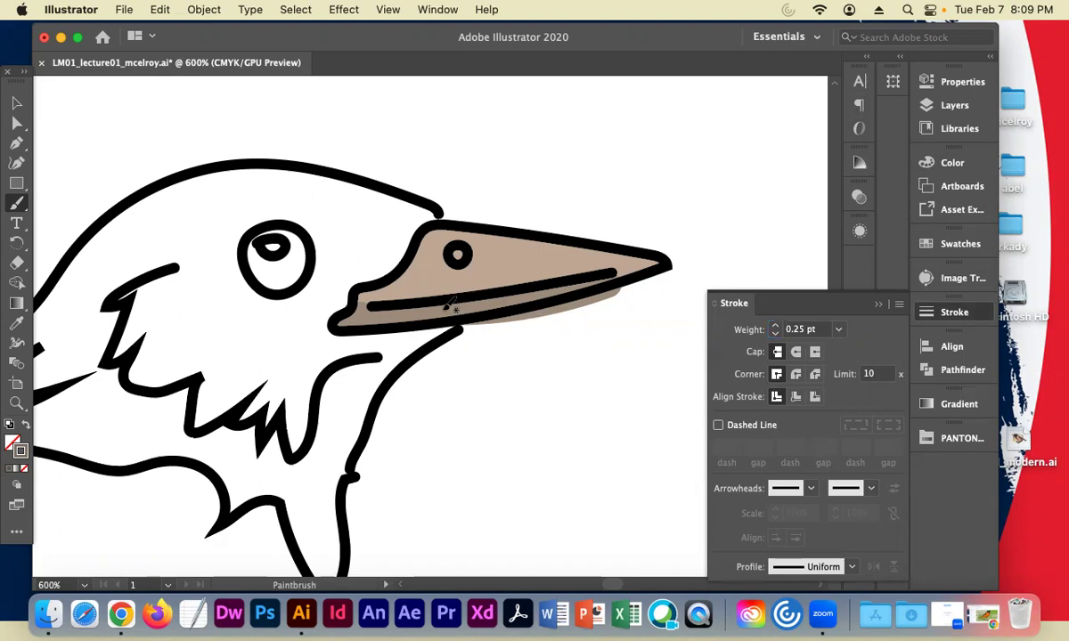
left_click_drag(433, 308, 369, 311)
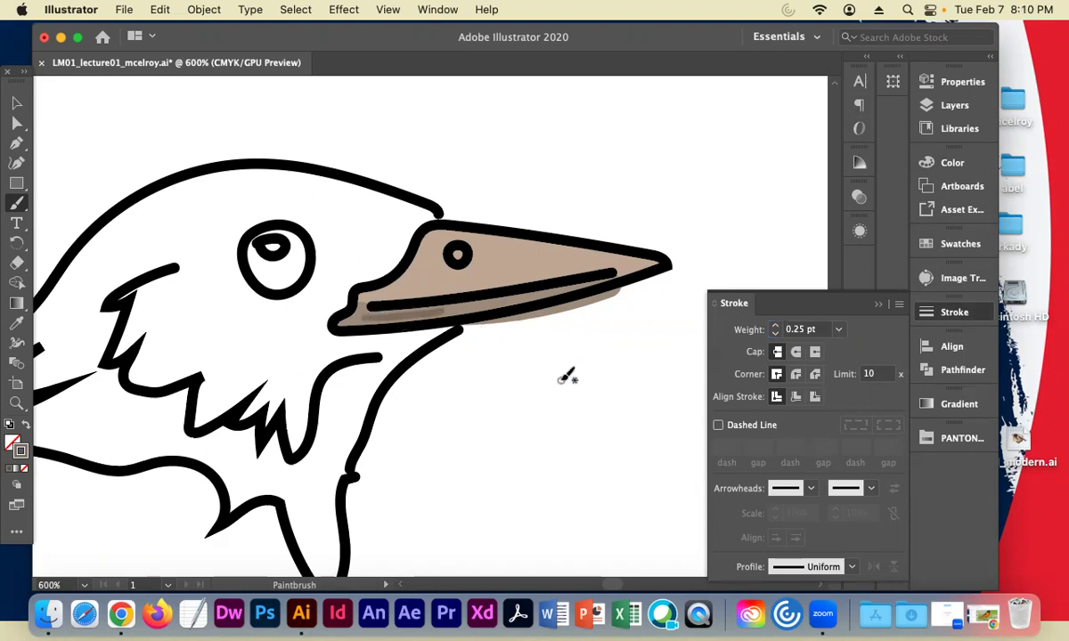
Brush two short dark marks farther along the lower beak and a long thin accent beneath the upper beak's top edge
key("super+equal")
key("super+equal")
key("super+equal")
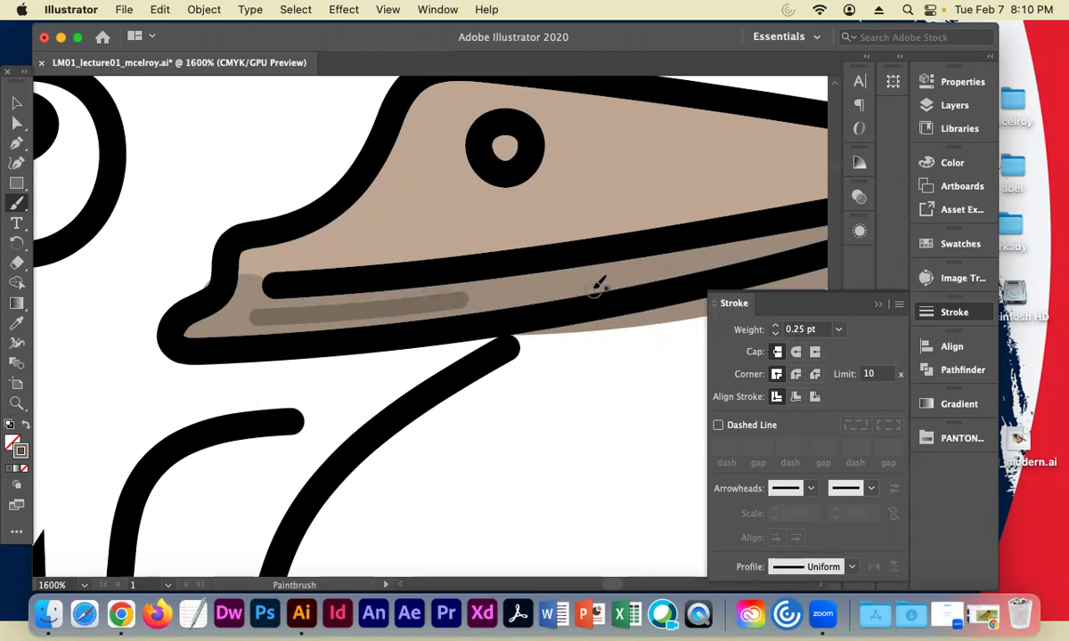
mouse_move(575, 280)
left_mouse_down()
mouse_move(535, 285)
mouse_move(547, 285)
left_mouse_up()
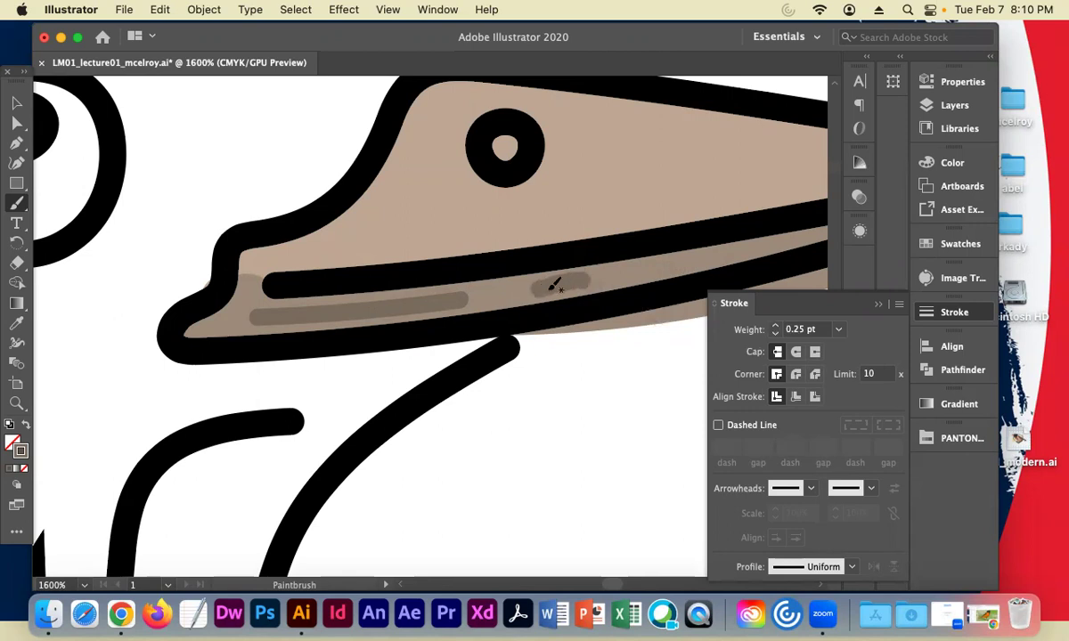
left_click(667, 266)
mouse_move(650, 149)
left_mouse_down()
mouse_move(501, 190)
mouse_move(441, 189)
left_mouse_up()
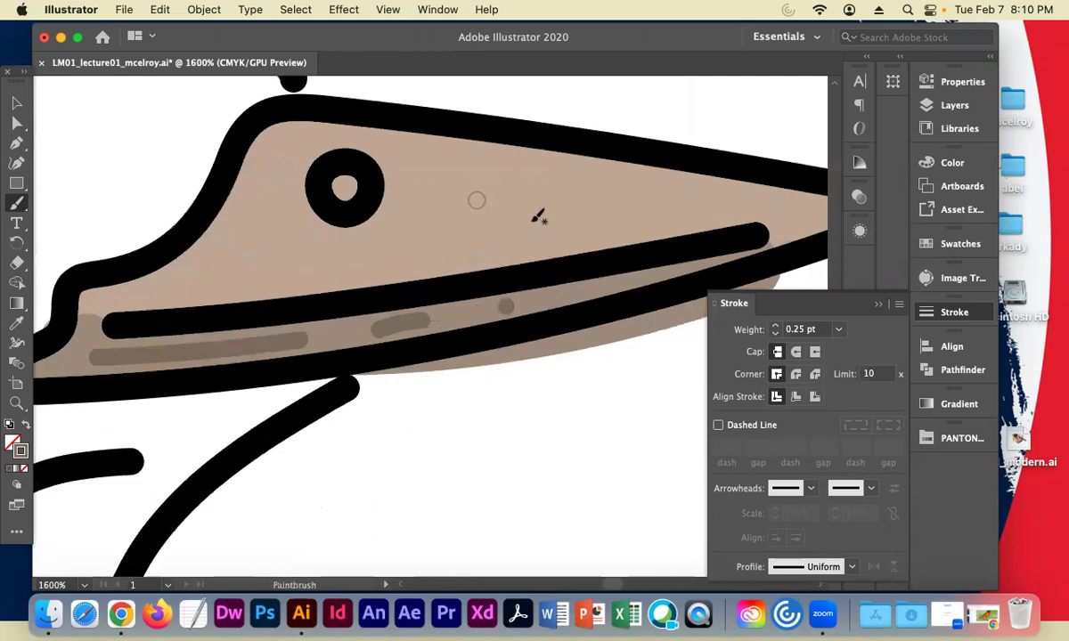
left_click_drag(716, 189, 392, 157)
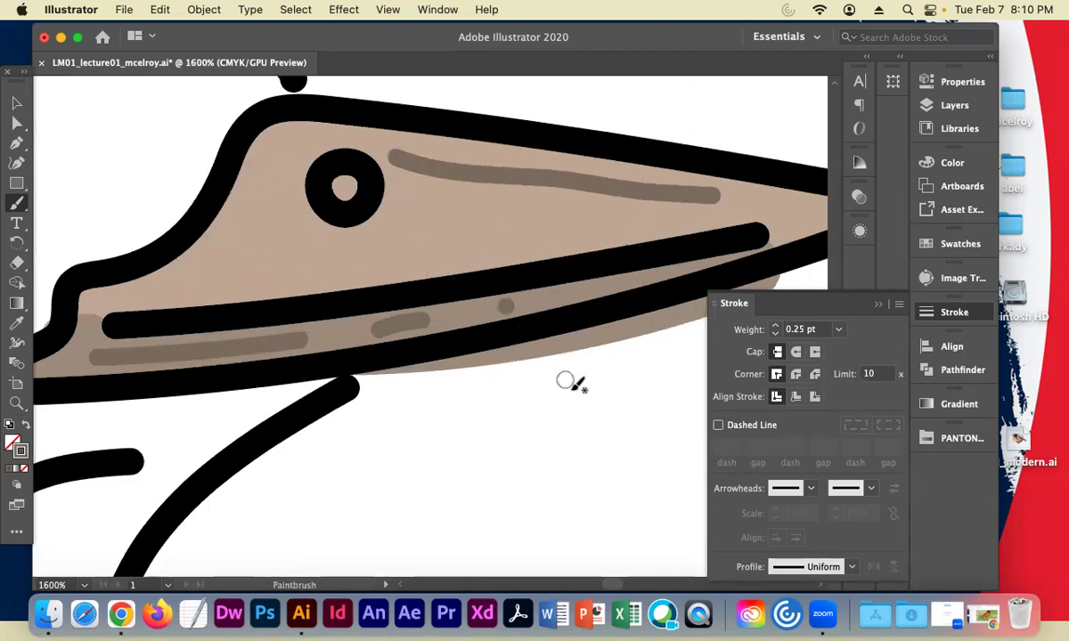
key("super+minus")
key("super+minus")
key("super+minus")
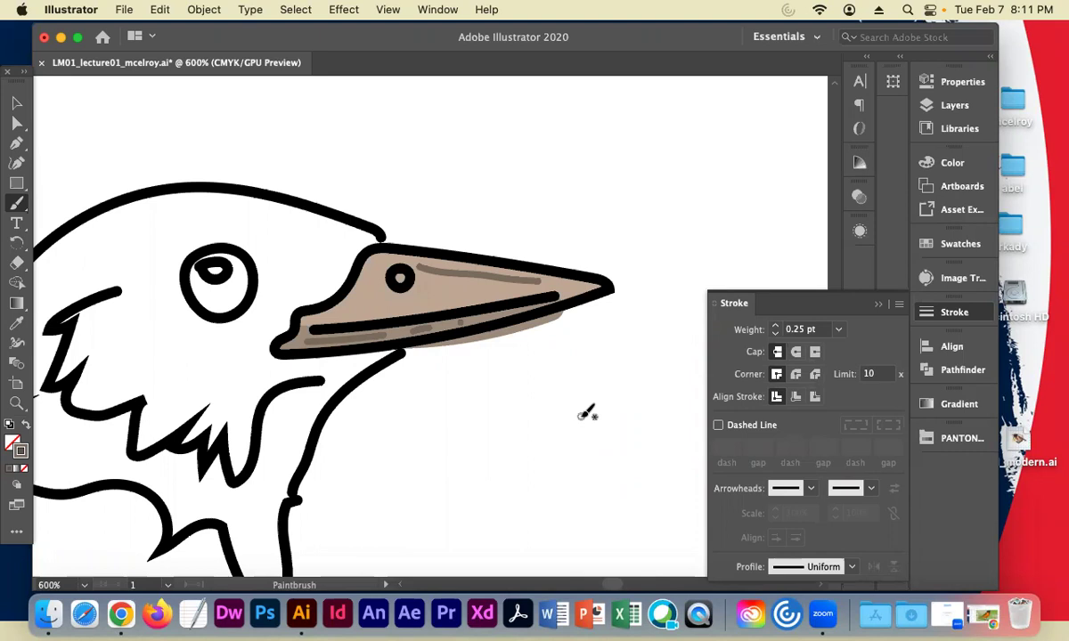
Set the brush stroke to 2 pt with the black swatch and paint the bird's eye solid black
left_click(838, 329)
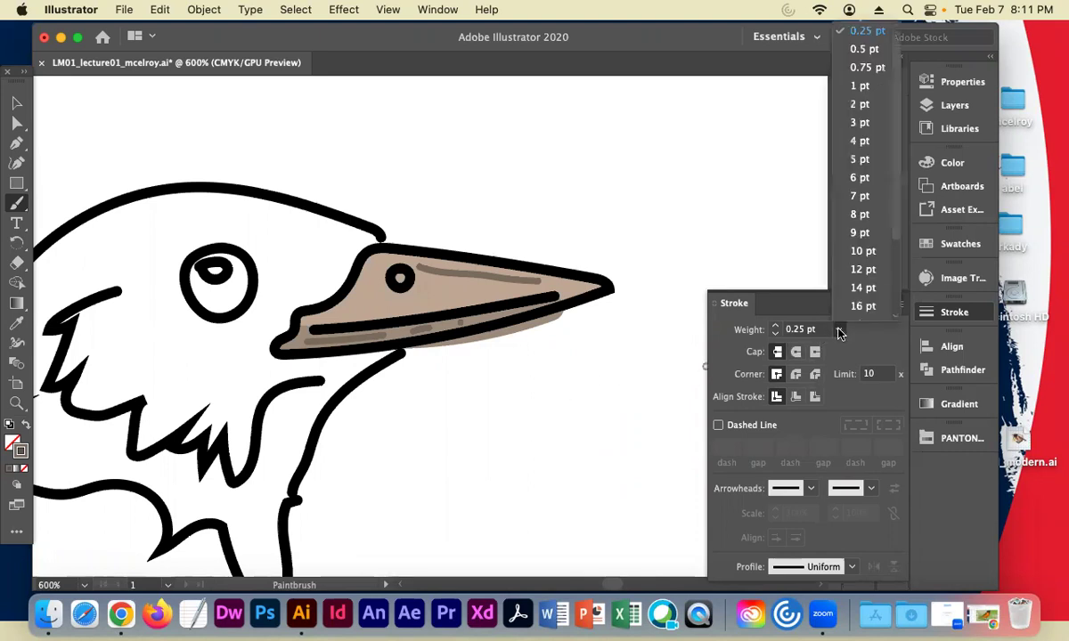
left_click(861, 104)
left_click(878, 303)
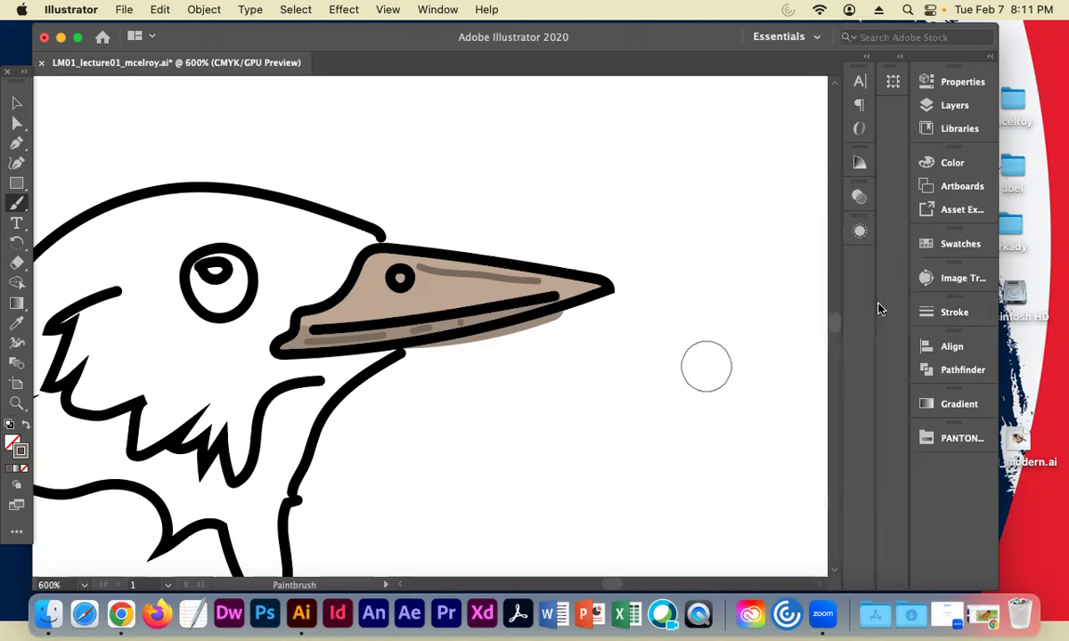
left_click(955, 246)
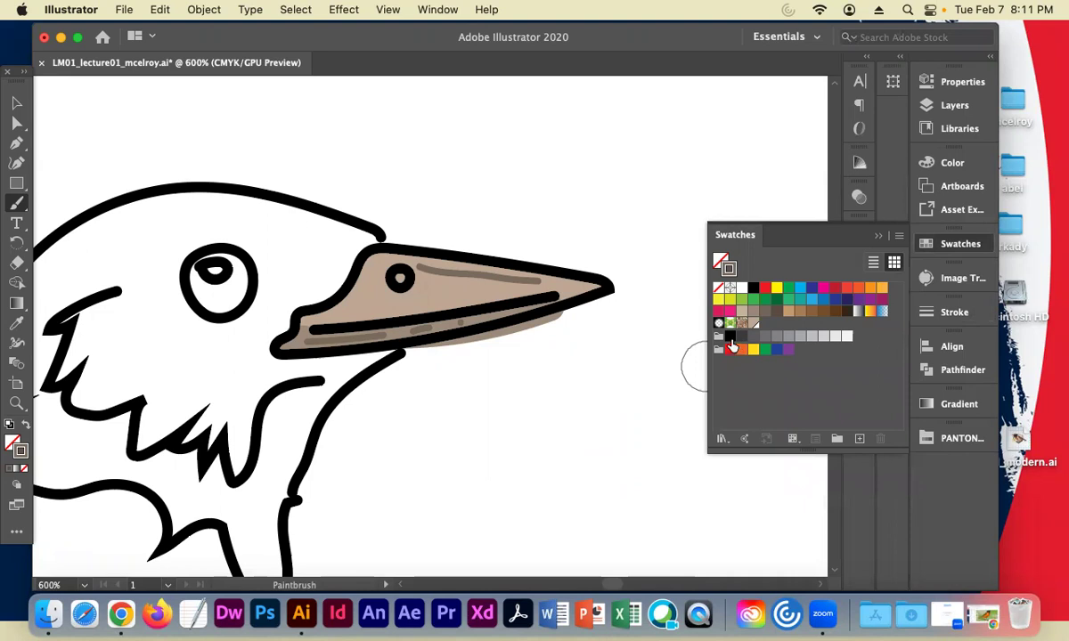
left_click(730, 338)
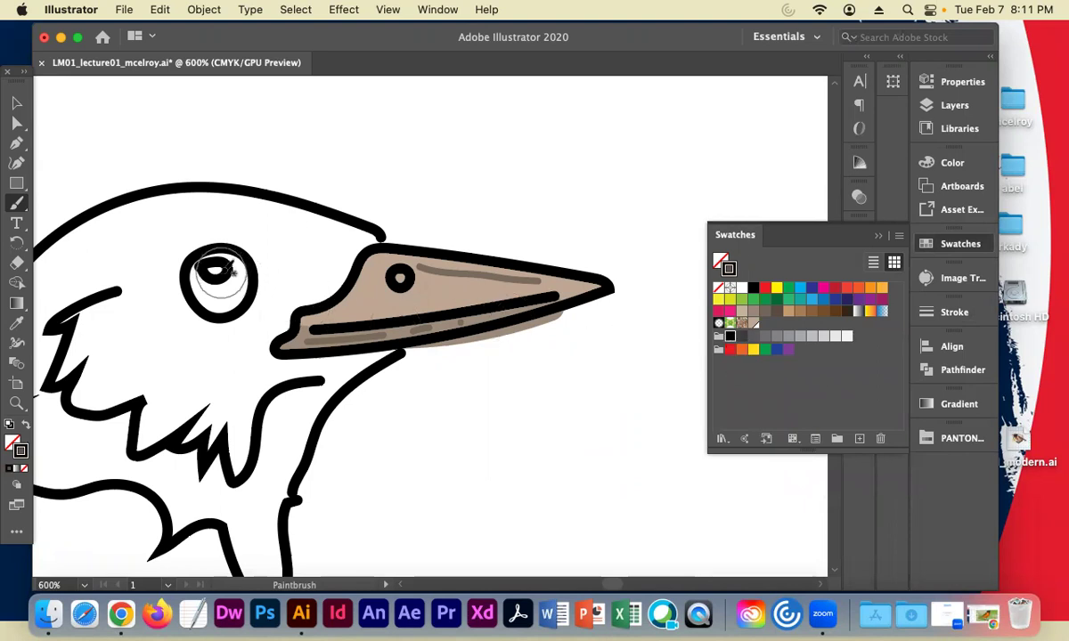
mouse_move(230, 267)
left_mouse_down()
mouse_move(214, 260)
mouse_move(227, 286)
mouse_move(205, 267)
mouse_move(216, 276)
left_mouse_up()
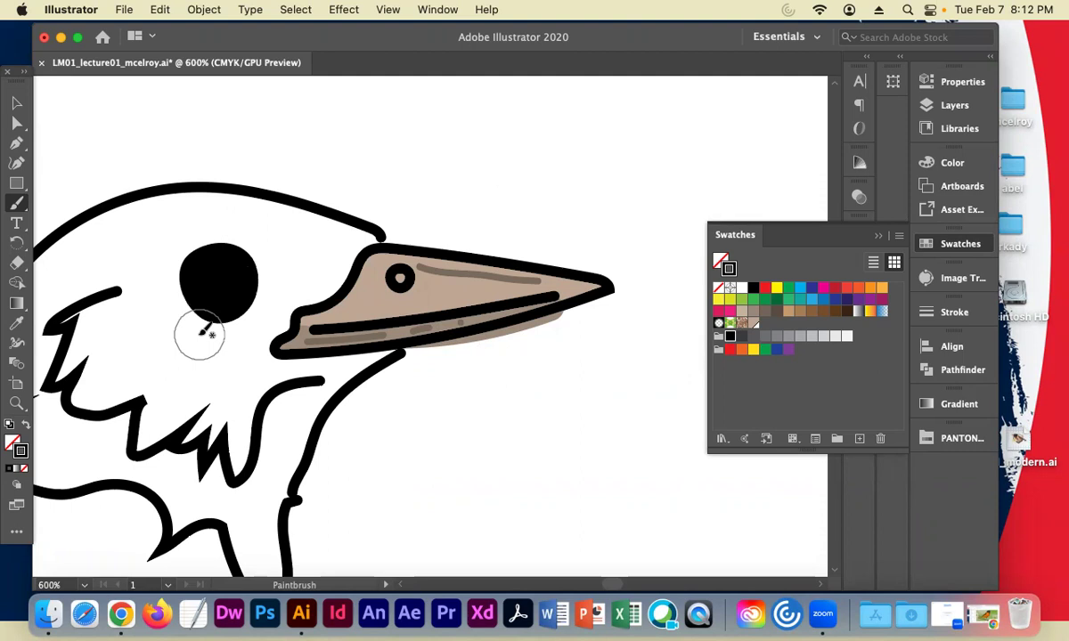
Paint a dark gray area over the black inside the eye, undoing the first stroke to reposition it
left_click(752, 337)
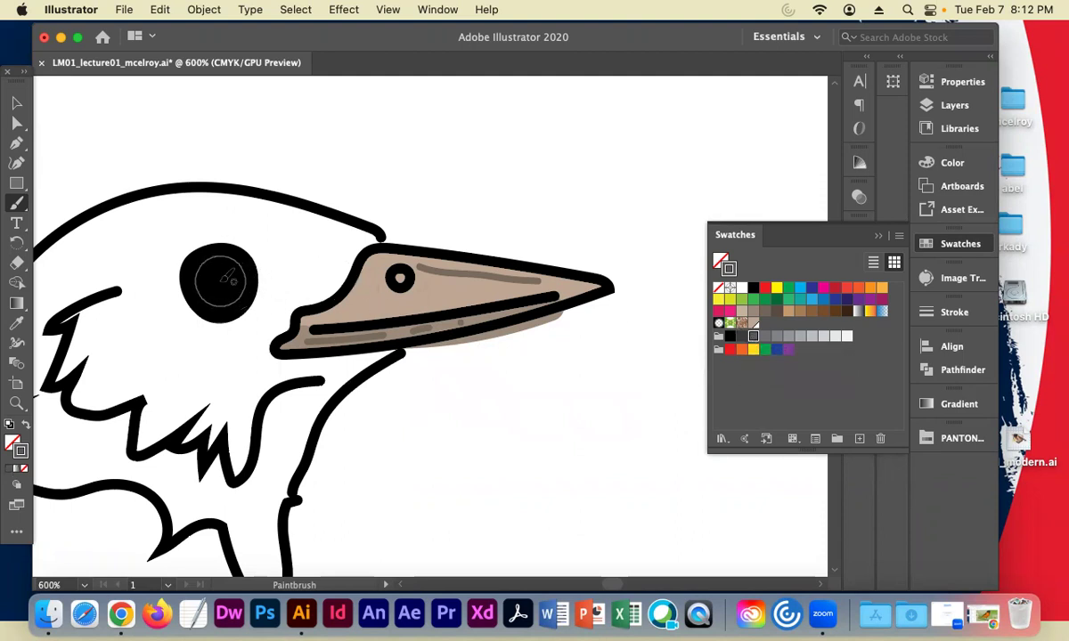
left_click_drag(228, 278, 218, 283)
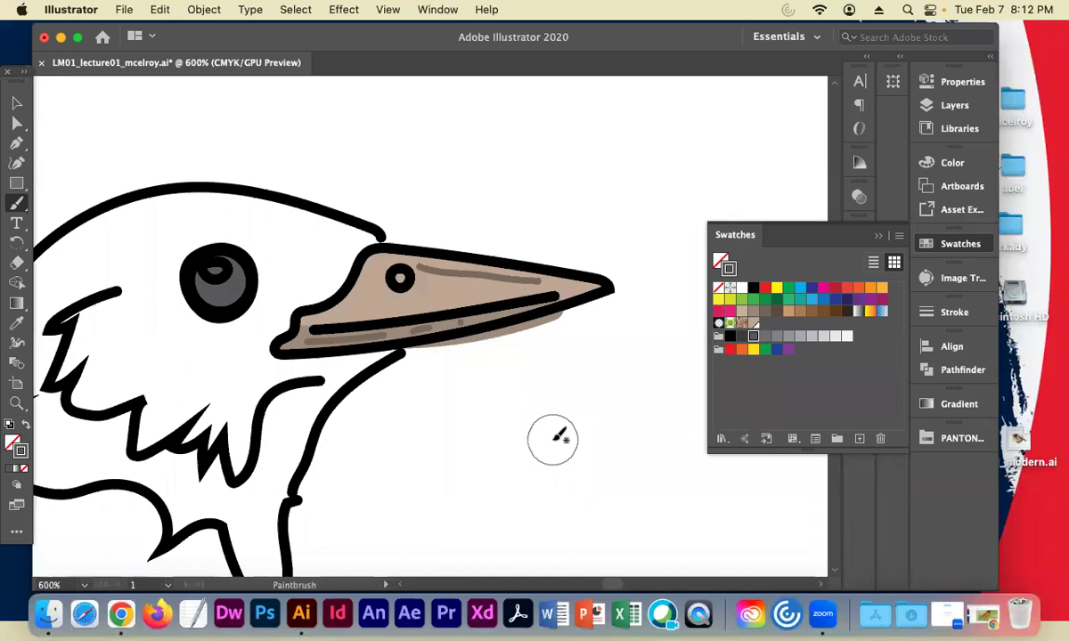
key("super+z")
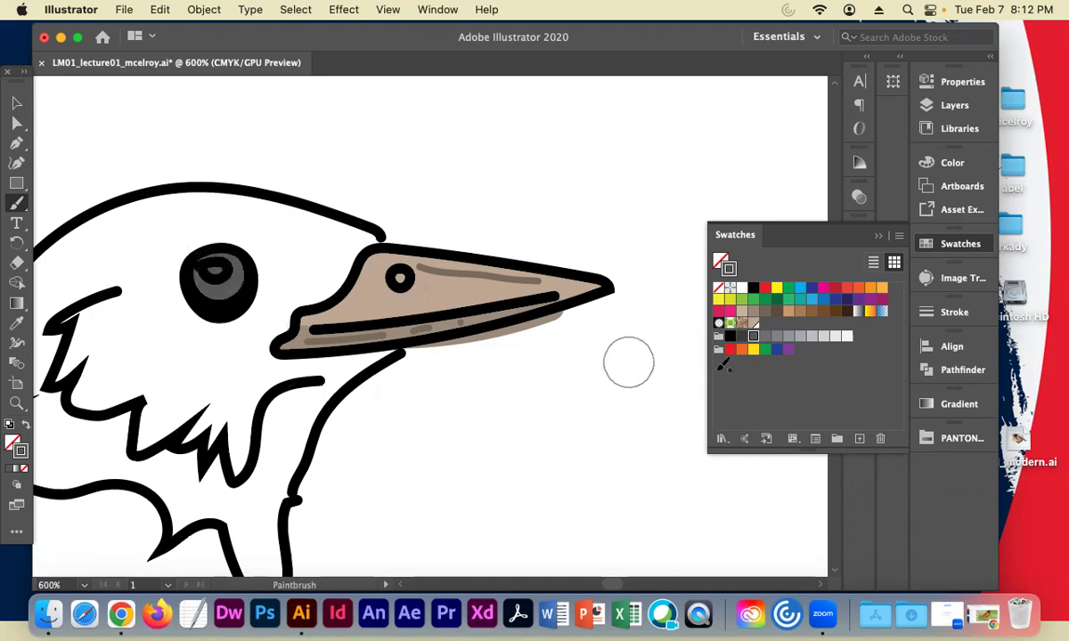
Add a light gray highlight inside the small oval at the top of the eye with a 1 pt brush stroke
left_click(814, 338)
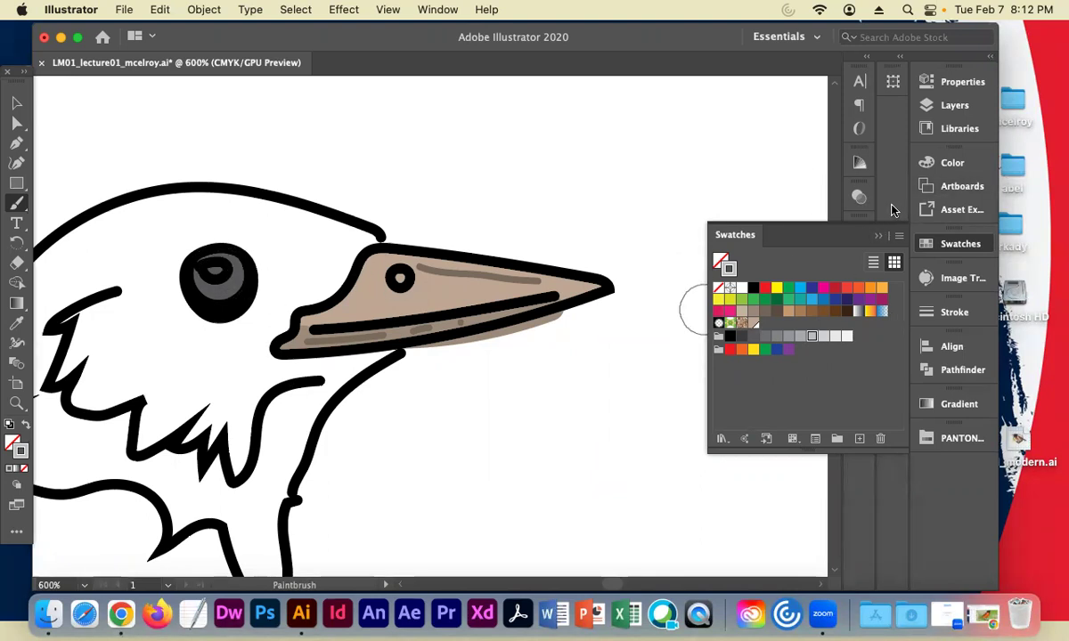
left_click(882, 235)
left_click(957, 319)
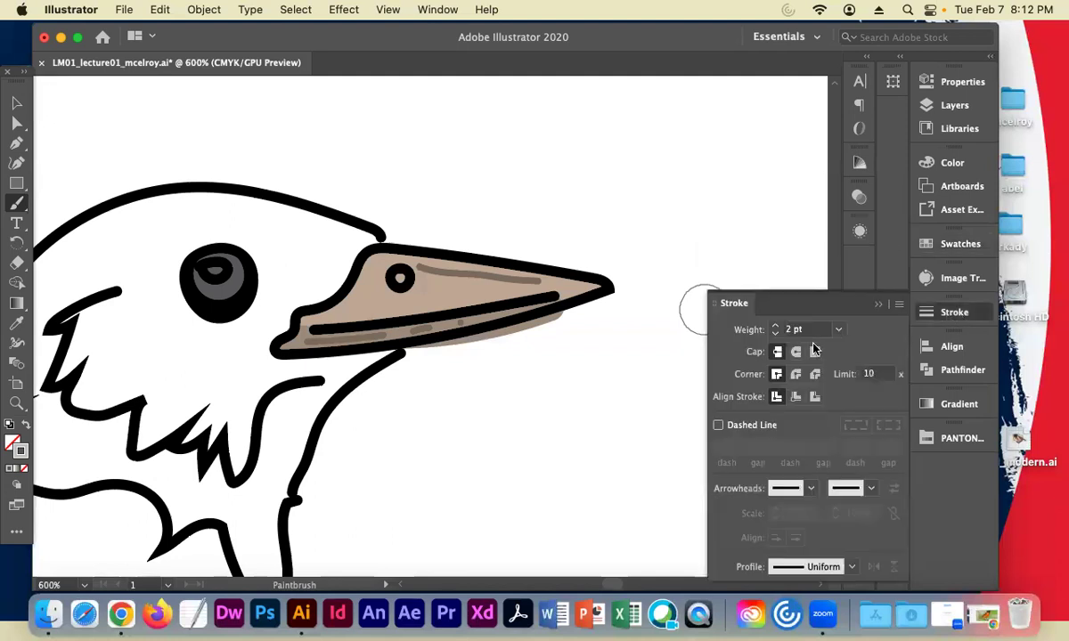
left_click(776, 334)
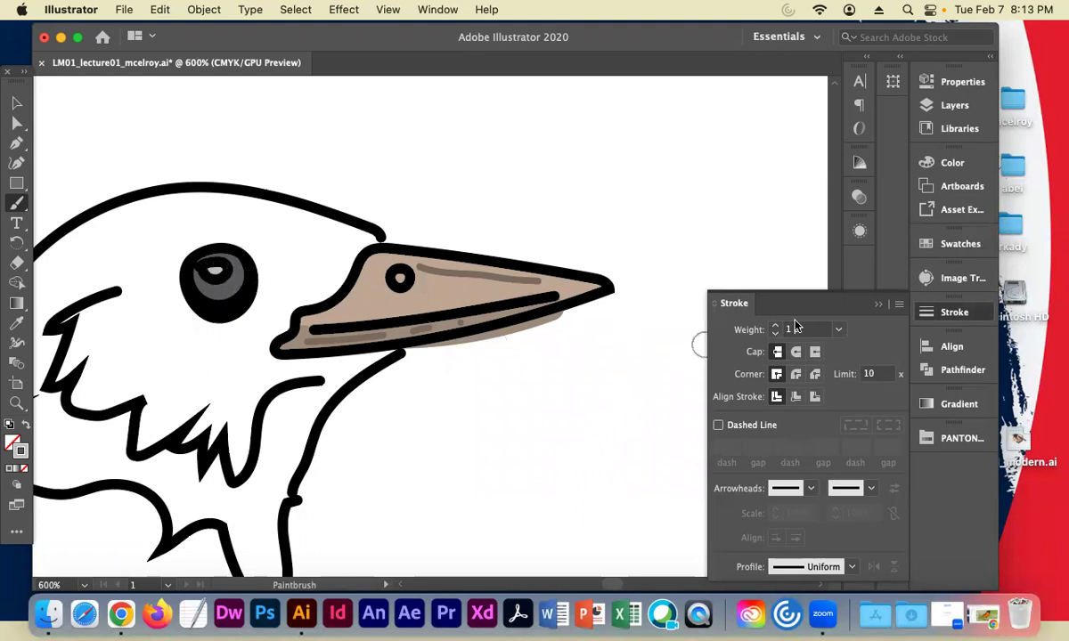
left_click(880, 307)
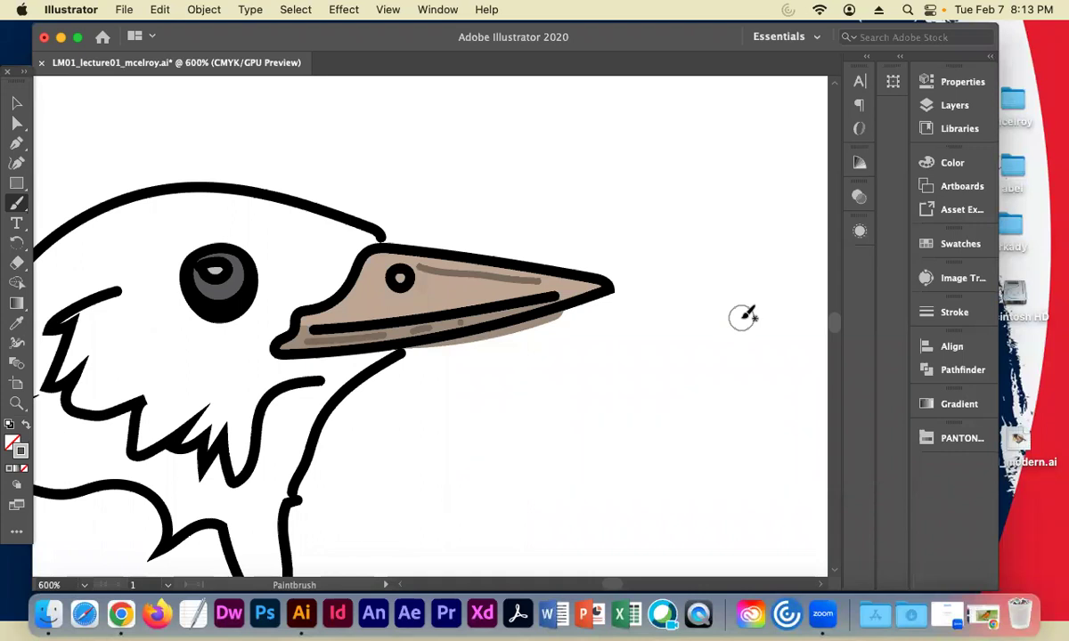
Hide the final_line layer to examine the painted eye and beak on the colorize layer alone
key("super+minus")
key("super+minus")
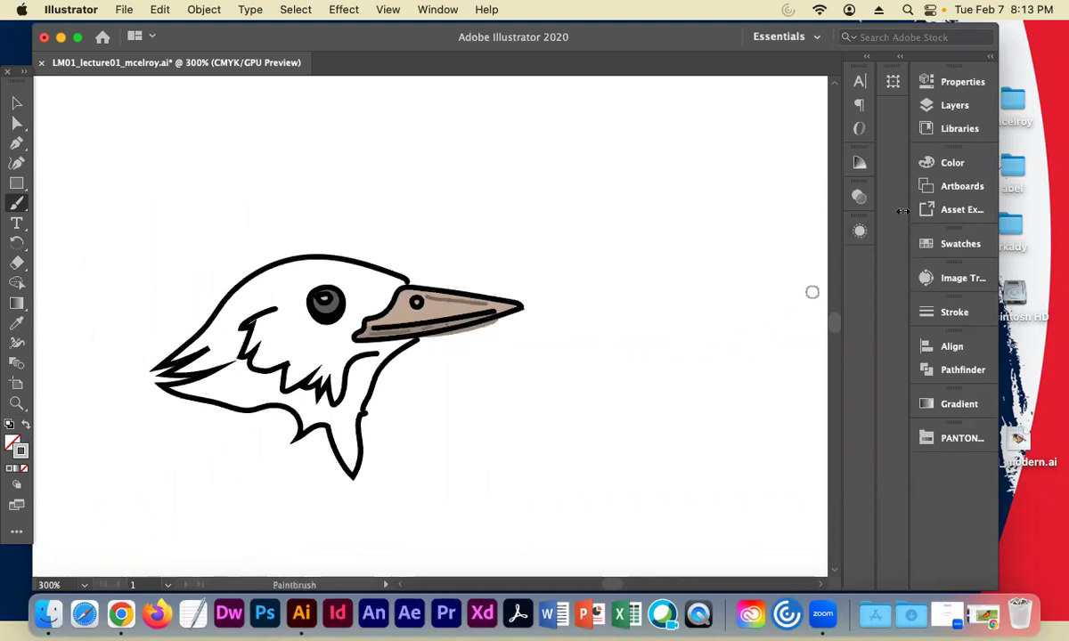
left_click(957, 106)
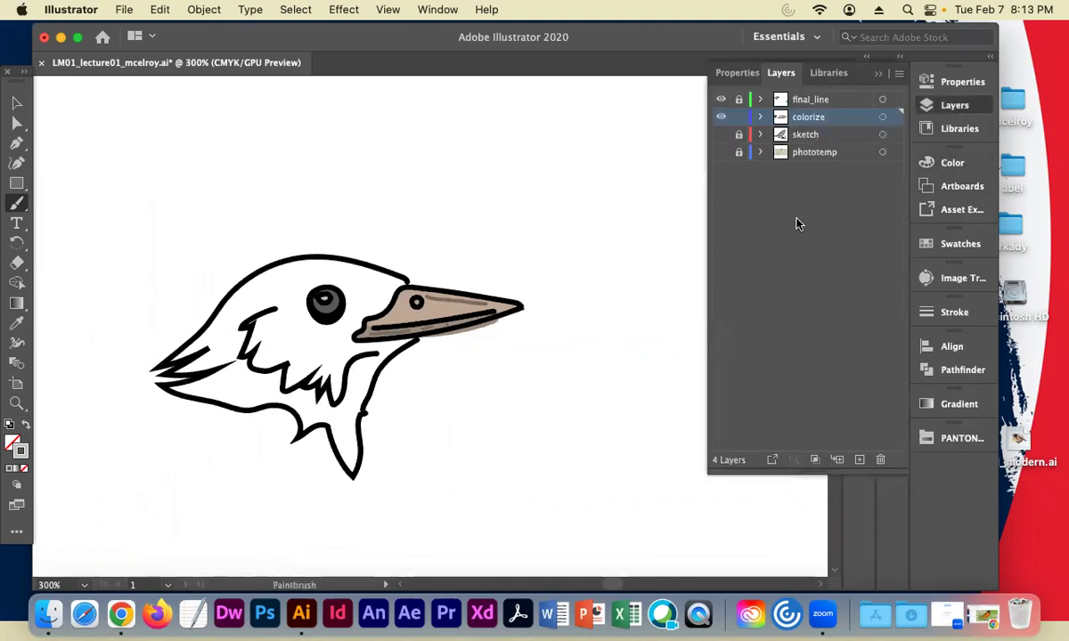
left_click(720, 100)
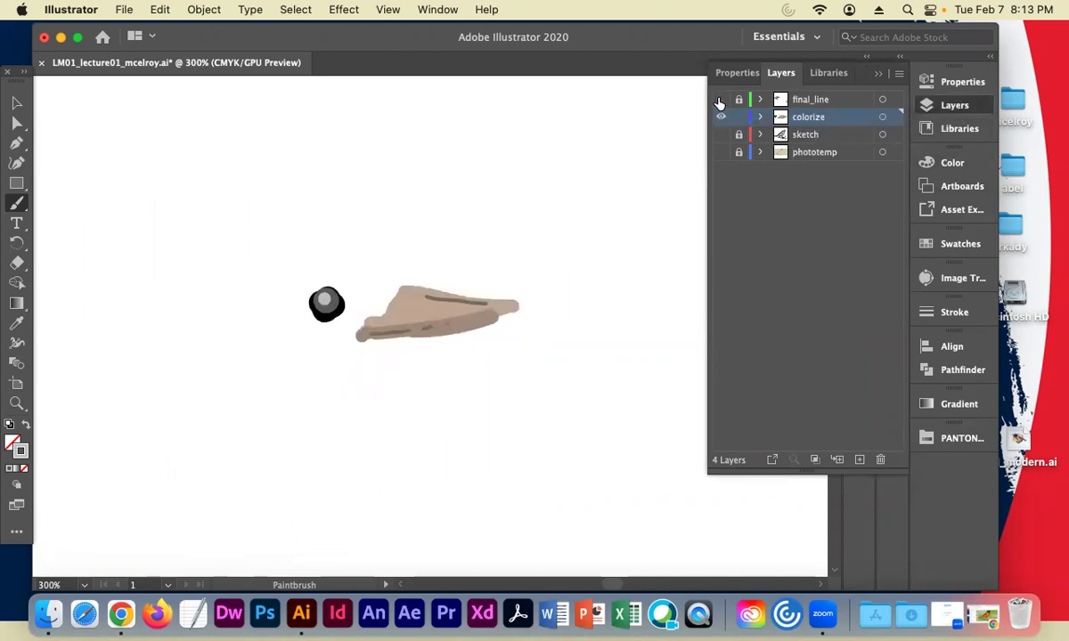
Toggle the final_line layer's visibility repeatedly to compare the colouring with and without line art, leaving the layer shown
left_click(720, 101)
left_click(719, 101)
left_click(720, 101)
left_click(720, 101)
left_click(720, 101)
left_click(720, 100)
left_click(720, 100)
left_click(720, 101)
left_click(720, 100)
left_click(720, 100)
left_click(720, 101)
left_click(720, 101)
left_click(720, 100)
left_click(720, 101)
left_click(719, 100)
left_click(720, 101)
left_click(720, 101)
left_click(720, 100)
left_click(719, 101)
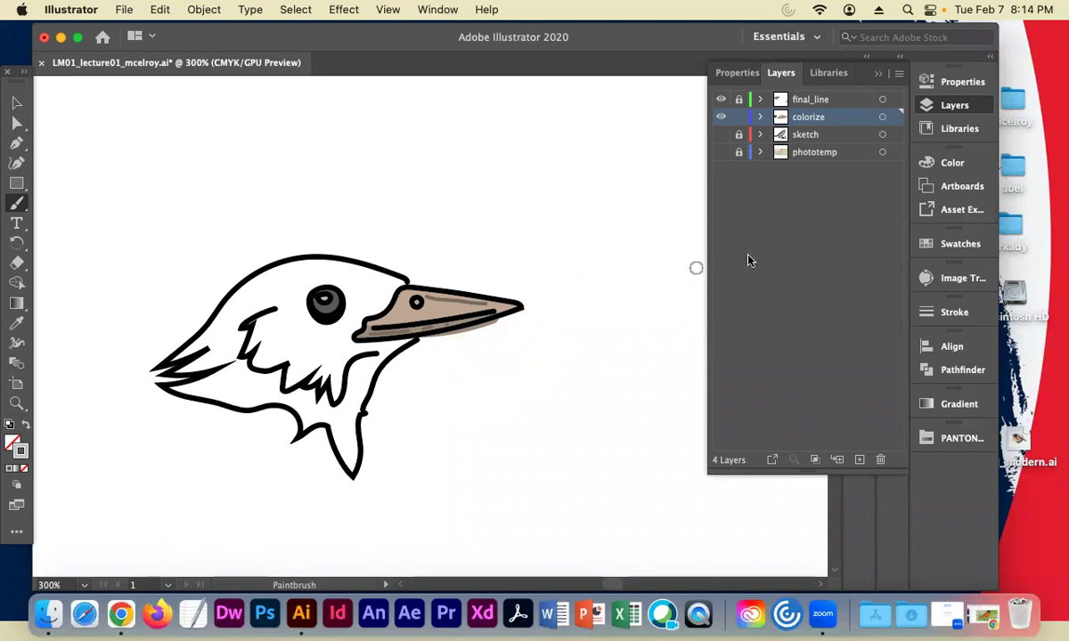
Set the stroke weight to 2 pt and paint the bird's neck and back of the head dark grey, undoing the last stroke
left_click(947, 312)
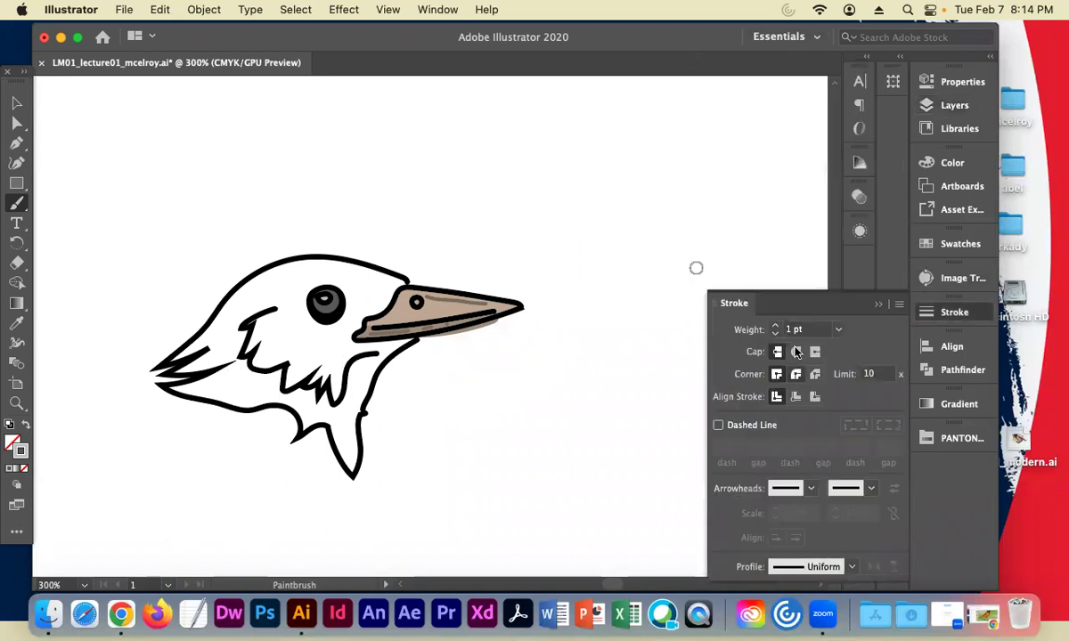
left_click(776, 326)
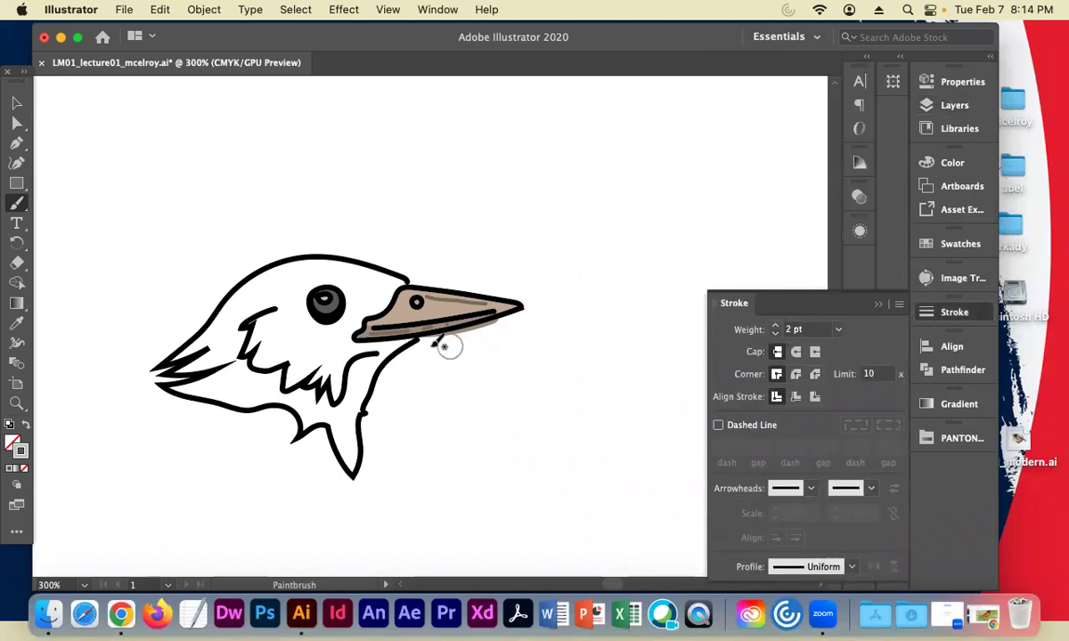
left_click(880, 306)
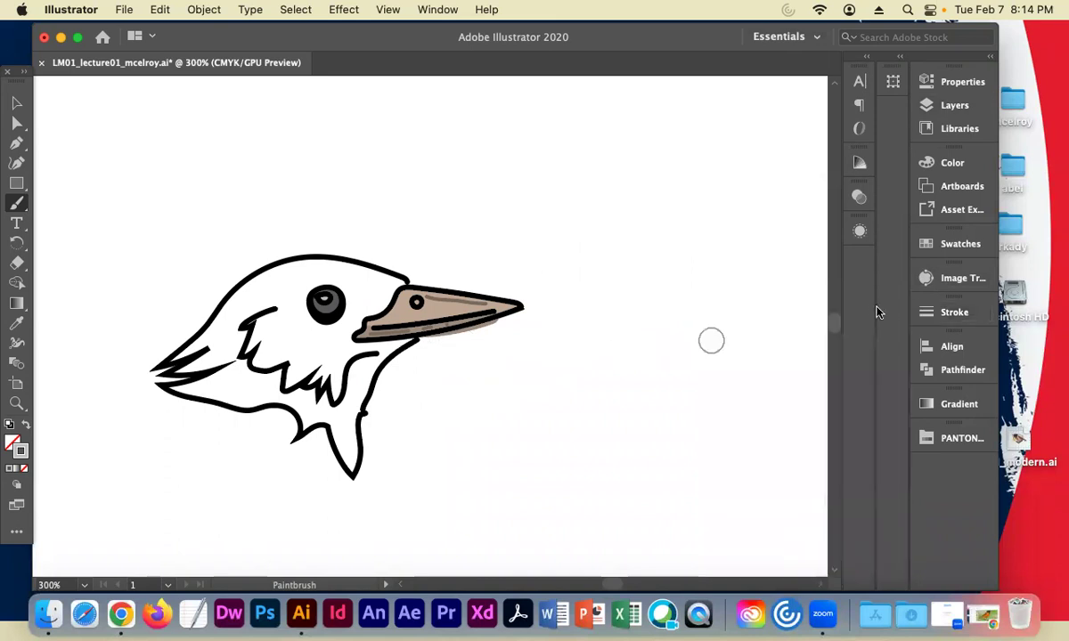
left_click(958, 314)
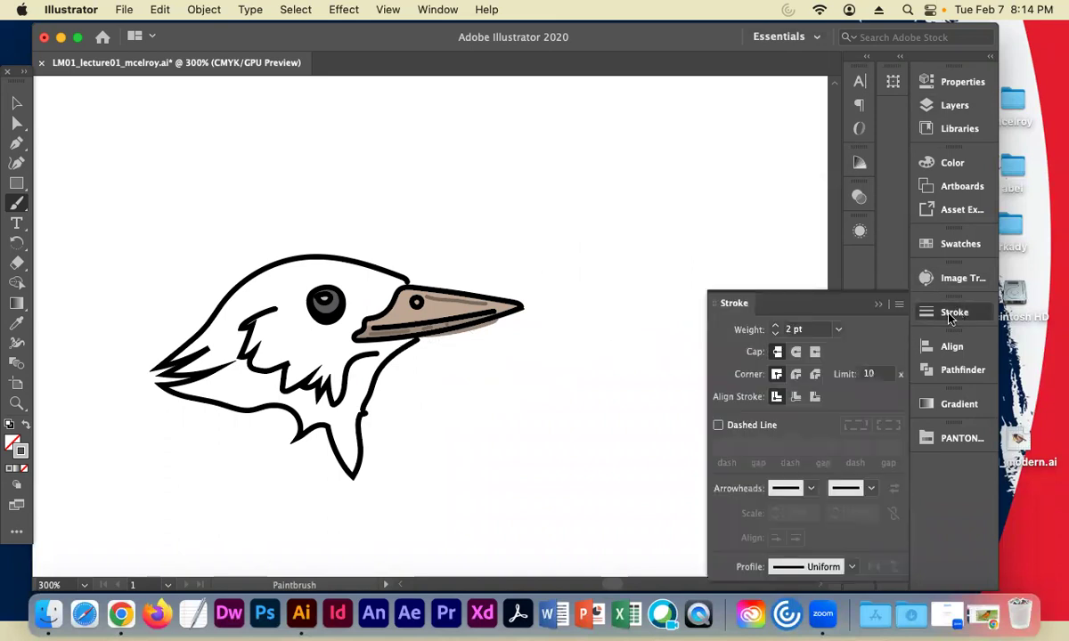
left_click(878, 301)
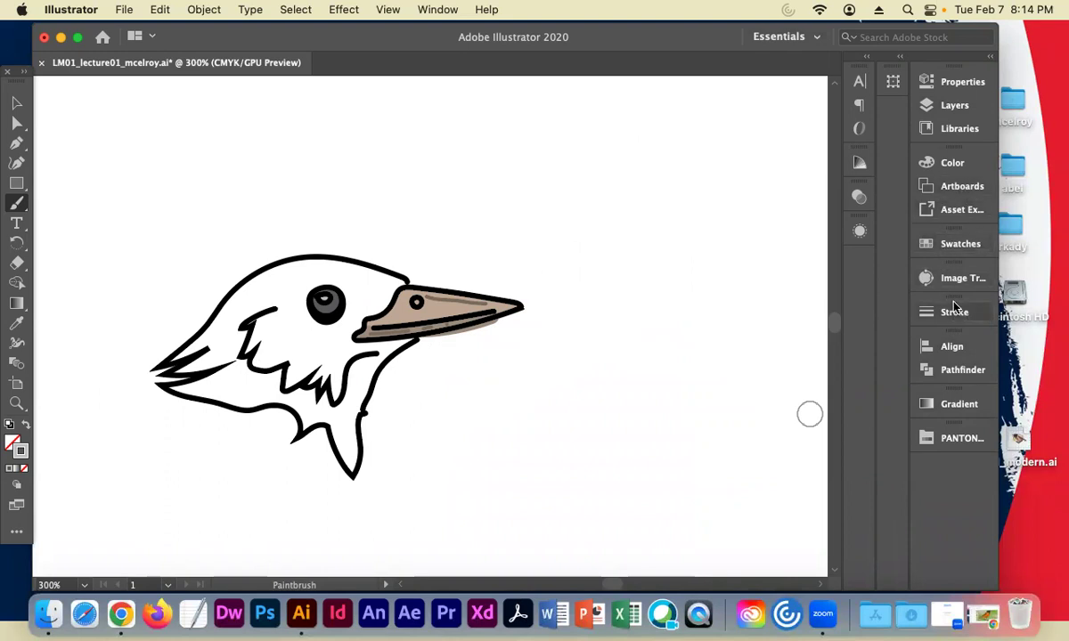
left_click(962, 244)
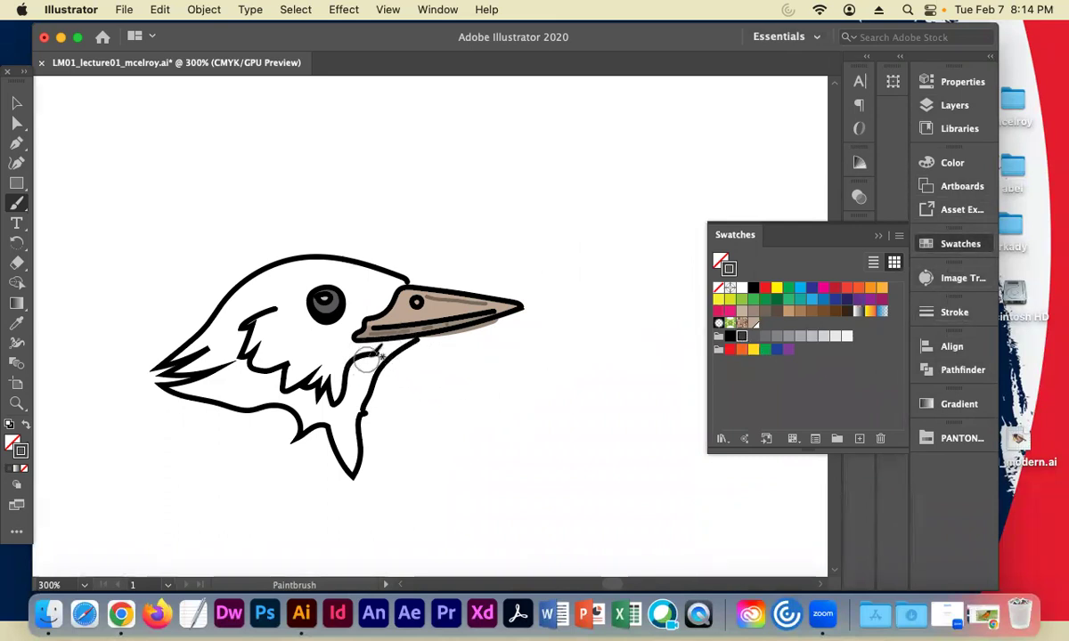
mouse_move(335, 381)
left_mouse_down()
mouse_move(352, 419)
mouse_move(332, 417)
mouse_move(335, 433)
mouse_move(326, 383)
mouse_move(338, 419)
mouse_move(282, 352)
mouse_move(296, 348)
mouse_move(344, 384)
mouse_move(343, 357)
mouse_move(361, 326)
mouse_move(368, 357)
mouse_move(299, 337)
mouse_move(314, 314)
mouse_move(346, 319)
mouse_move(331, 296)
mouse_move(304, 326)
mouse_move(308, 309)
mouse_move(317, 328)
mouse_move(268, 296)
mouse_move(342, 308)
mouse_move(355, 324)
mouse_move(333, 305)
mouse_move(339, 296)
mouse_move(351, 289)
mouse_move(369, 302)
mouse_move(352, 287)
mouse_move(365, 278)
mouse_move(384, 290)
mouse_move(361, 272)
mouse_move(385, 289)
mouse_move(298, 308)
mouse_move(302, 349)
mouse_move(338, 351)
mouse_move(326, 329)
mouse_move(348, 331)
mouse_move(366, 355)
mouse_move(334, 332)
mouse_move(284, 367)
mouse_move(254, 361)
mouse_move(294, 374)
mouse_move(310, 411)
mouse_move(267, 361)
mouse_move(289, 385)
mouse_move(224, 373)
mouse_move(239, 389)
mouse_move(189, 358)
mouse_move(196, 385)
mouse_move(183, 365)
mouse_move(217, 391)
mouse_move(239, 326)
mouse_move(238, 373)
mouse_move(223, 331)
mouse_move(239, 319)
mouse_move(194, 335)
mouse_move(204, 356)
mouse_move(182, 339)
mouse_move(174, 345)
mouse_move(187, 365)
mouse_move(178, 331)
mouse_move(219, 332)
mouse_move(227, 292)
mouse_move(256, 269)
mouse_move(263, 287)
mouse_move(224, 313)
mouse_move(214, 303)
left_mouse_up()
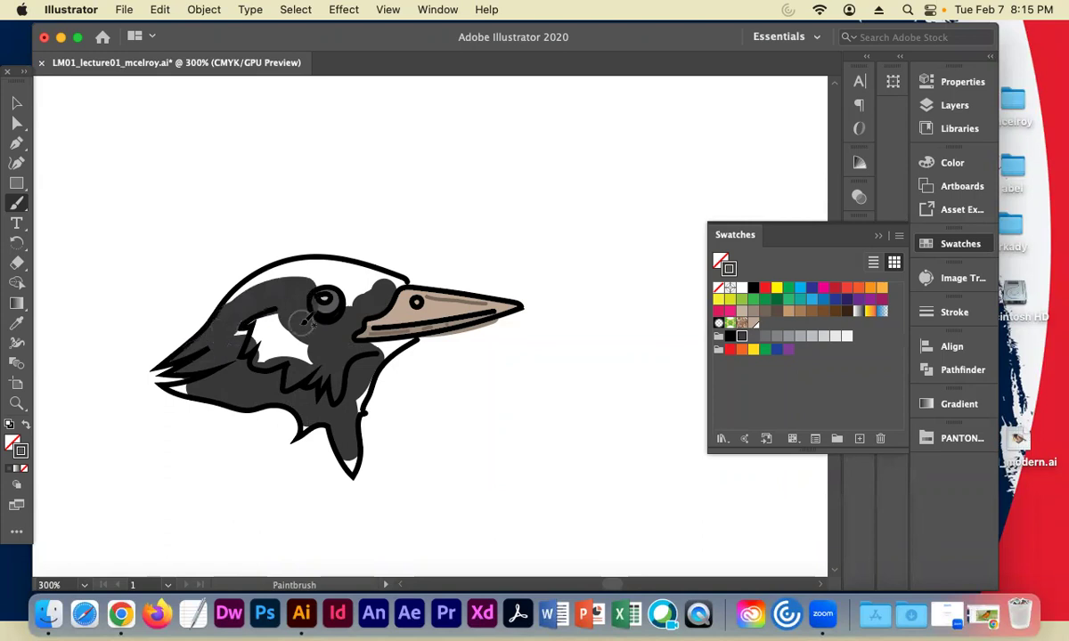
key("super")
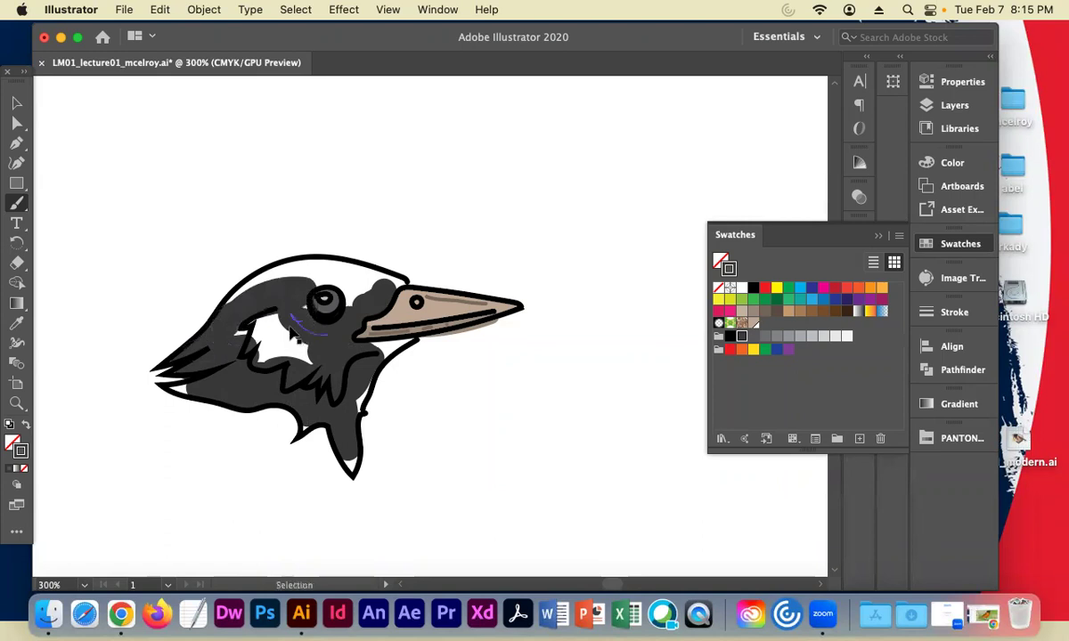
key("super+z")
Paint dark grey around the lower and rear edges of the eye and over the cheek, undoing the stroke that covers the eye
key("super+equal")
key("super+equal")
key("super+equal")
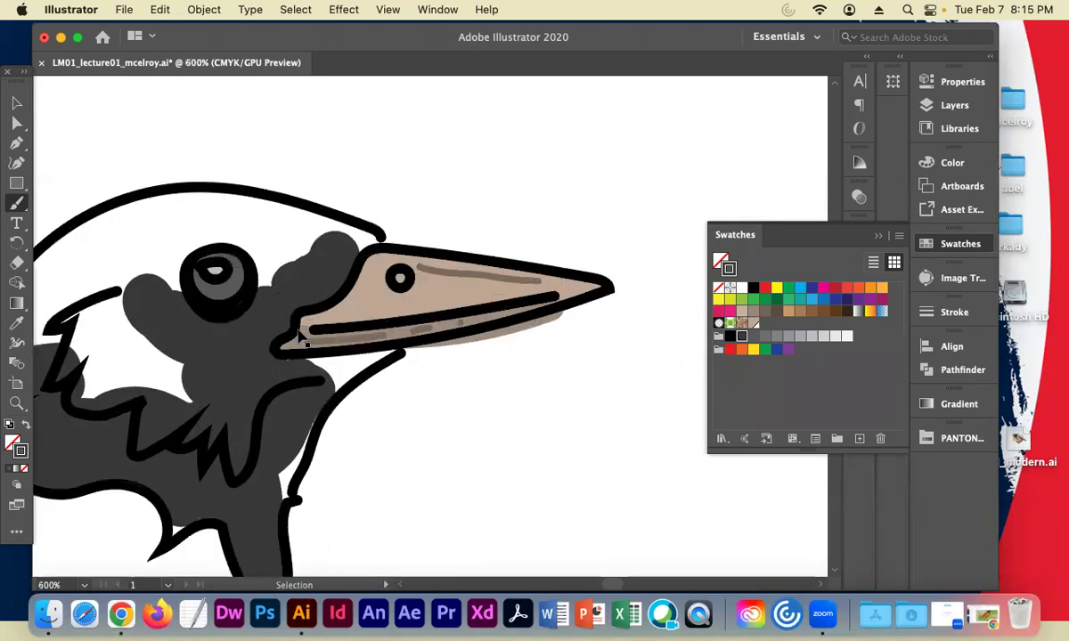
left_click_drag(186, 357, 307, 357)
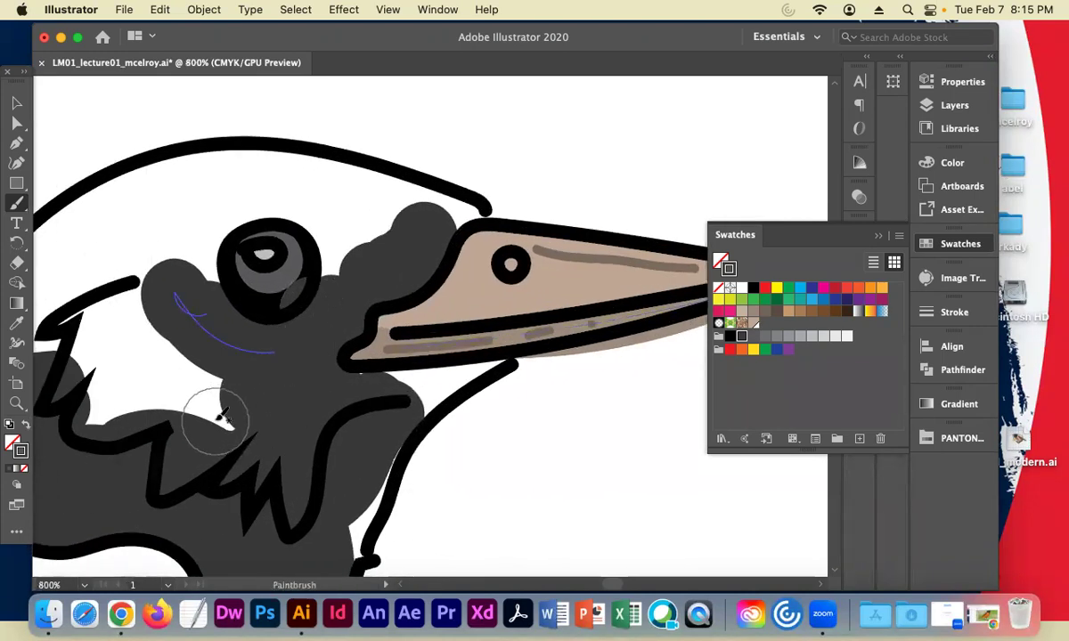
left_click_drag(330, 312, 374, 414)
mouse_move(208, 287)
left_mouse_down()
mouse_move(190, 274)
mouse_move(189, 239)
mouse_move(189, 257)
mouse_move(214, 230)
left_mouse_up()
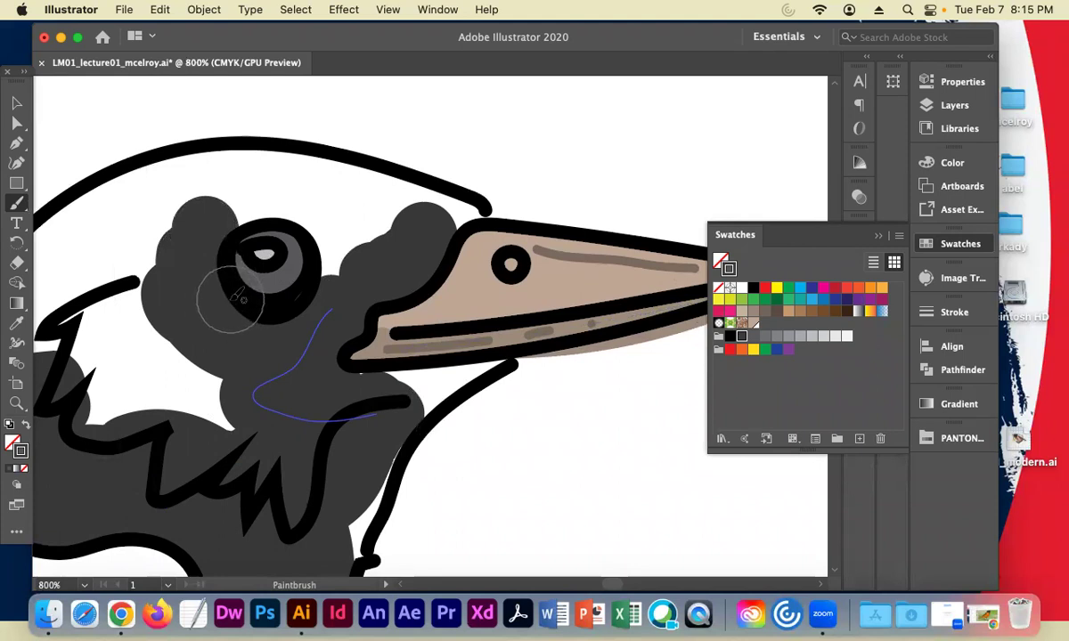
left_click_drag(236, 299, 227, 293)
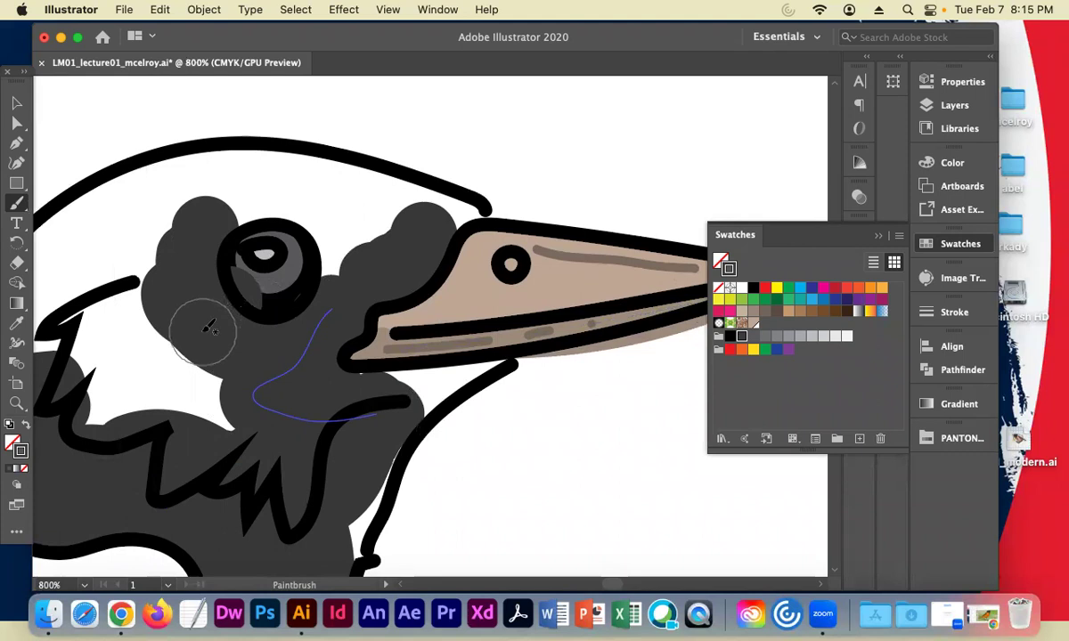
key("super+z")
mouse_move(318, 304)
left_mouse_down()
mouse_move(283, 336)
mouse_move(226, 334)
left_mouse_up()
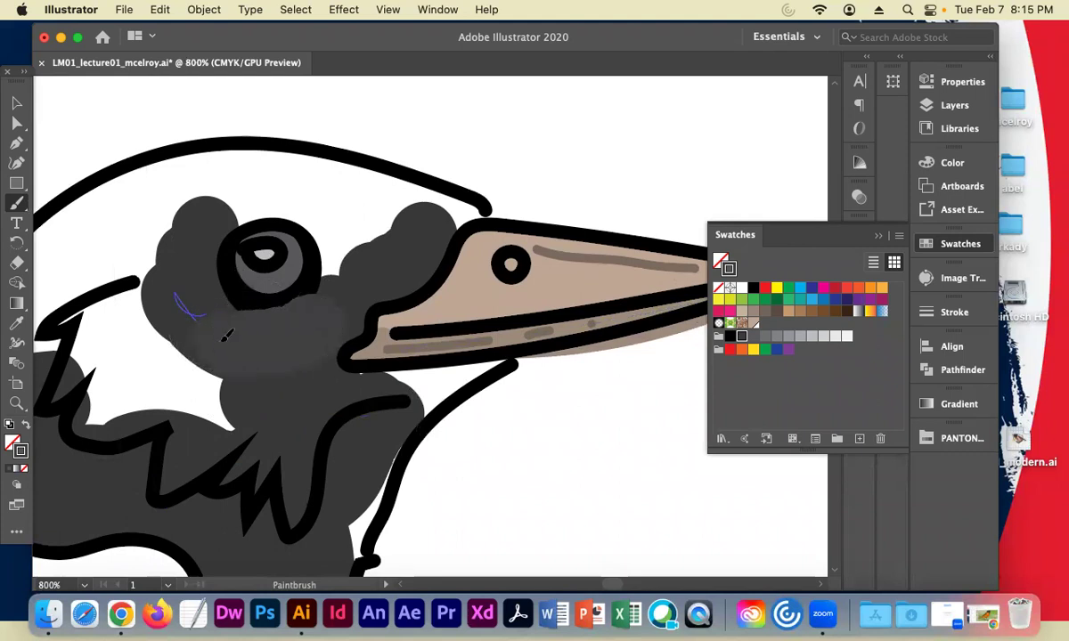
Fill the forehead, crown, cheek and back of the head with dark grey brush strokes inside the outline
mouse_move(369, 247)
left_mouse_down()
mouse_move(351, 255)
mouse_move(341, 208)
mouse_move(432, 212)
left_mouse_up()
mouse_move(432, 222)
left_mouse_down()
mouse_move(353, 189)
mouse_move(287, 171)
left_mouse_up()
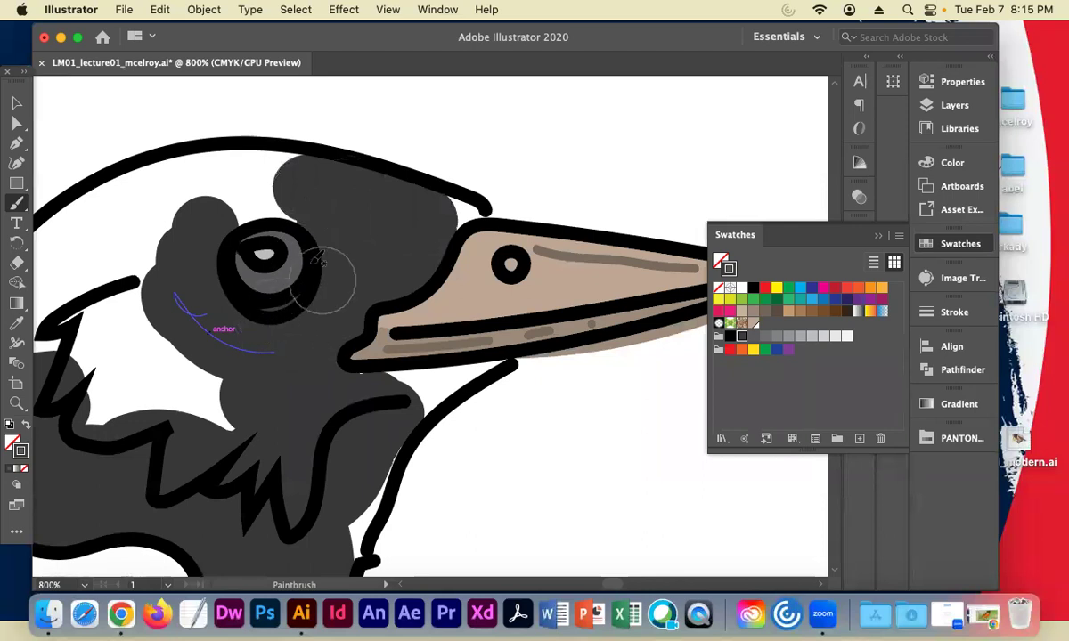
left_click_drag(311, 187, 230, 182)
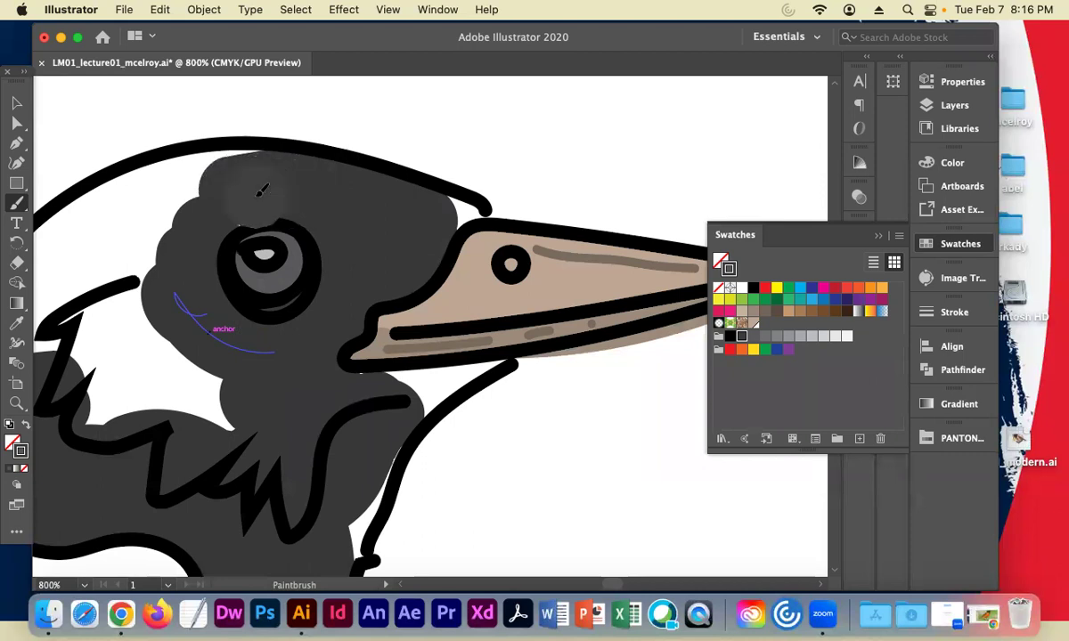
mouse_move(257, 169)
left_mouse_down()
mouse_move(180, 192)
mouse_move(149, 250)
mouse_move(152, 324)
mouse_move(249, 408)
mouse_move(244, 421)
mouse_move(136, 404)
mouse_move(105, 410)
mouse_move(97, 324)
mouse_move(81, 315)
mouse_move(151, 370)
left_mouse_up()
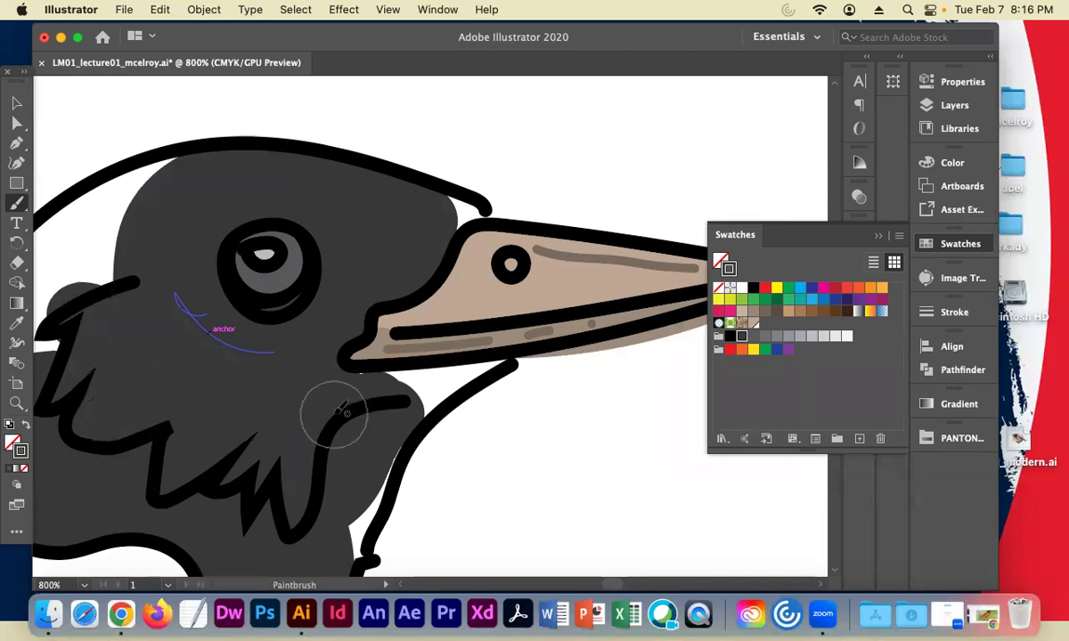
key("super+minus")
scroll(337, 310, "left", 5)
mouse_move(426, 239)
left_mouse_down()
mouse_move(394, 196)
mouse_move(351, 193)
mouse_move(323, 232)
mouse_move(272, 242)
mouse_move(220, 344)
mouse_move(178, 347)
mouse_move(187, 349)
left_mouse_up()
mouse_move(334, 313)
left_mouse_down()
mouse_move(351, 262)
mouse_move(297, 328)
left_mouse_up()
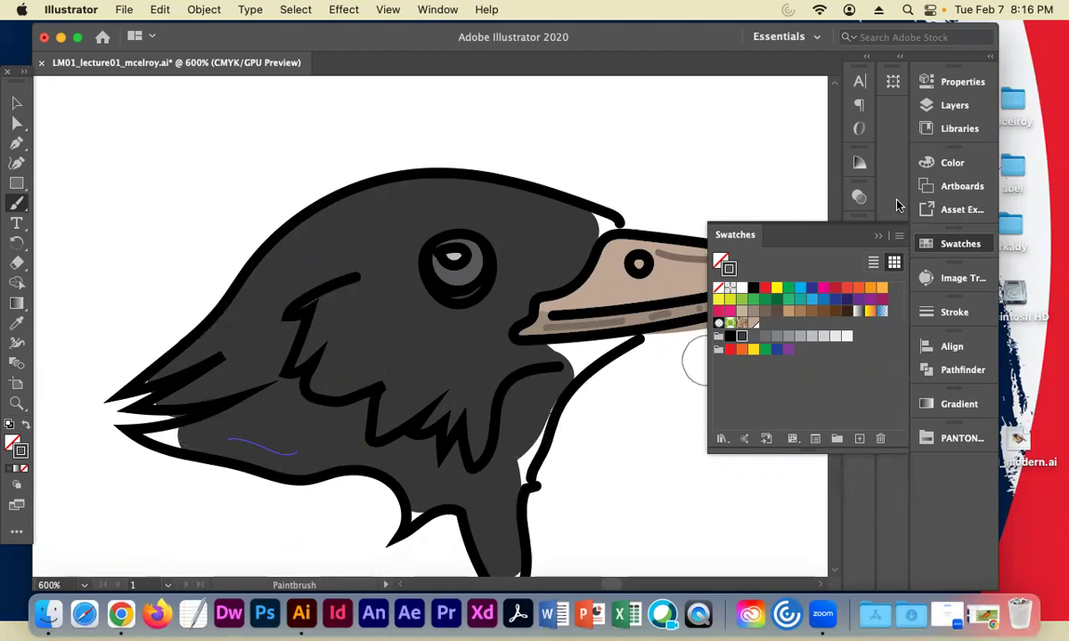
Reduce the stroke weight to 1 pt and fill the remaining gaps at the throat, neck tips and forehead edge with dark grey
left_click(937, 311)
left_click(775, 333)
mouse_move(597, 342)
left_mouse_down()
mouse_move(629, 340)
mouse_move(600, 360)
mouse_move(613, 344)
mouse_move(548, 349)
mouse_move(584, 352)
left_mouse_up()
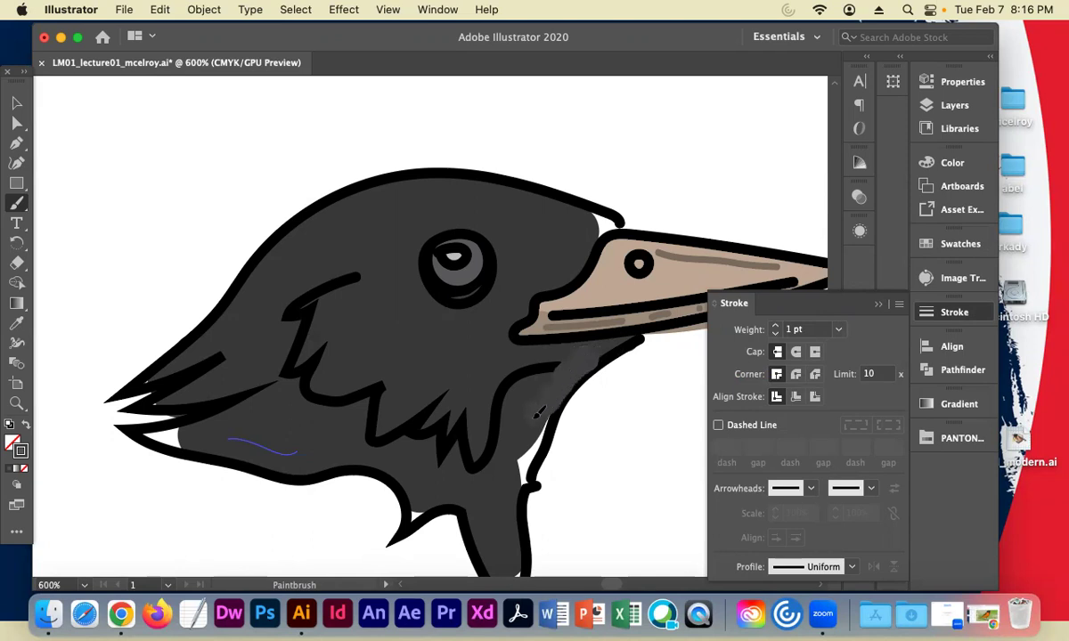
left_click_drag(538, 412, 532, 458)
mouse_move(551, 417)
left_mouse_down()
mouse_move(522, 465)
mouse_move(501, 373)
left_mouse_up()
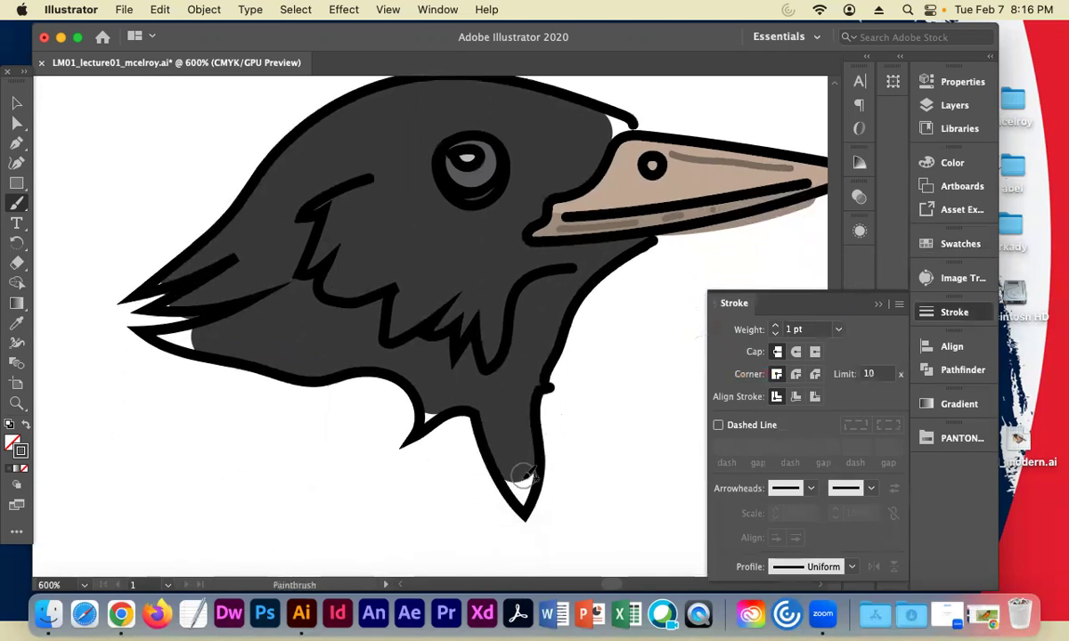
mouse_move(531, 470)
left_mouse_down()
mouse_move(519, 477)
mouse_move(524, 495)
left_mouse_up()
mouse_move(249, 350)
left_mouse_down()
mouse_move(292, 345)
mouse_move(254, 345)
mouse_move(279, 306)
mouse_move(266, 314)
mouse_move(251, 299)
mouse_move(249, 269)
mouse_move(255, 288)
left_mouse_up()
mouse_move(534, 234)
left_mouse_down()
mouse_move(482, 255)
mouse_move(387, 253)
left_mouse_up()
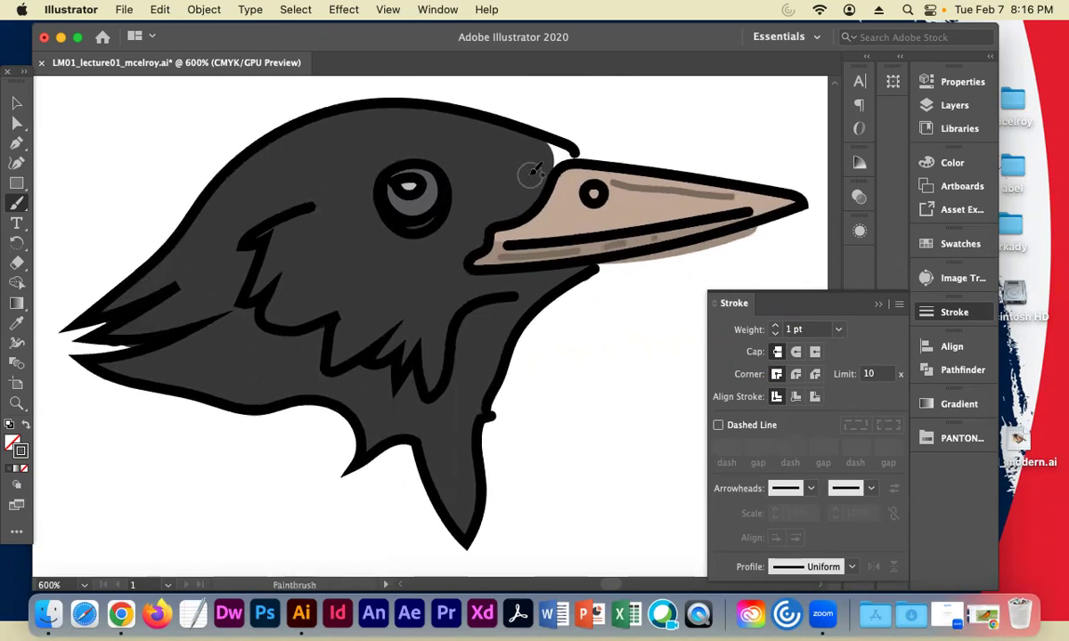
left_click_drag(549, 154, 565, 157)
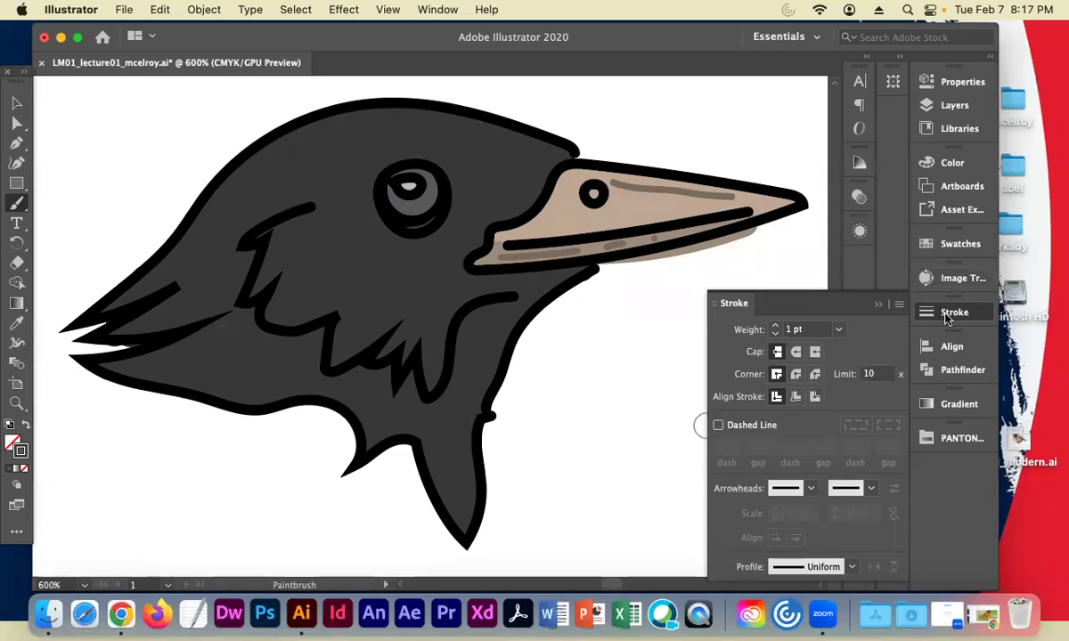
Choose a lighter grey swatch and paint a highlight over the forehead and crown down to the feather line behind the eye
left_click(947, 316)
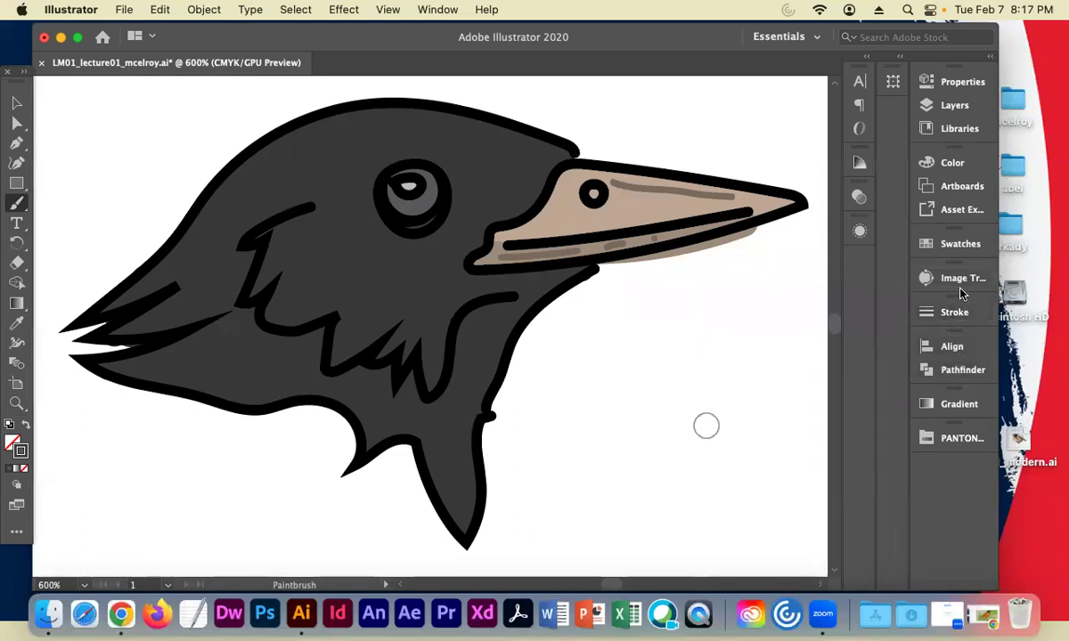
left_click(948, 245)
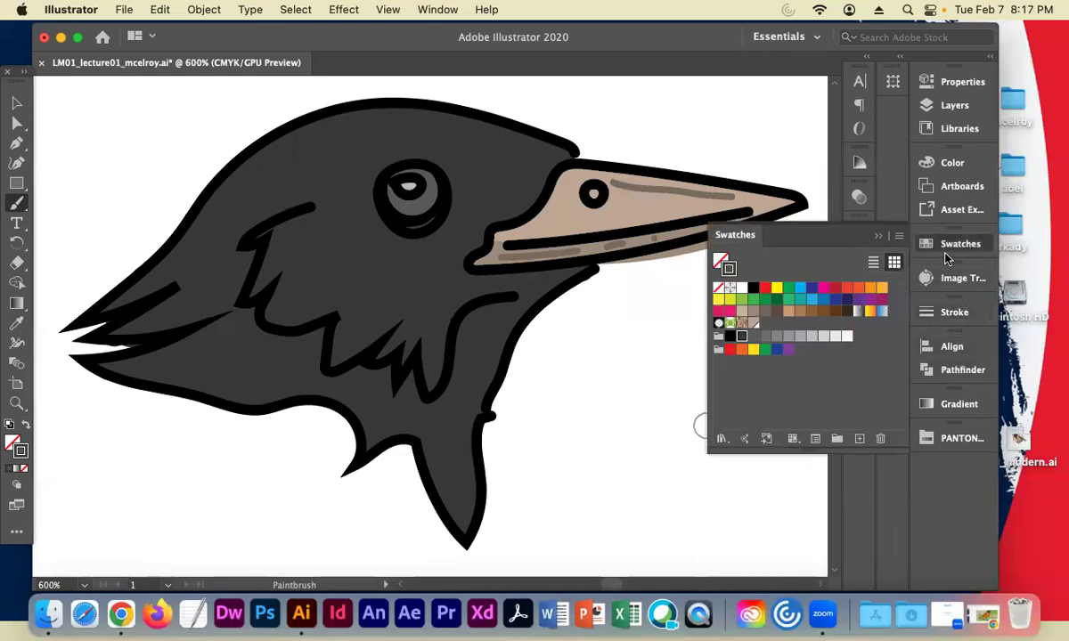
left_click(764, 338)
left_click_drag(513, 297, 515, 295)
mouse_move(541, 151)
left_mouse_down()
mouse_move(468, 126)
mouse_move(361, 114)
left_mouse_up()
mouse_move(550, 140)
left_mouse_down()
mouse_move(463, 127)
mouse_move(449, 114)
mouse_move(437, 131)
left_mouse_up()
left_click_drag(554, 160, 518, 140)
mouse_move(405, 126)
left_mouse_down()
mouse_move(310, 161)
mouse_move(227, 221)
left_mouse_up()
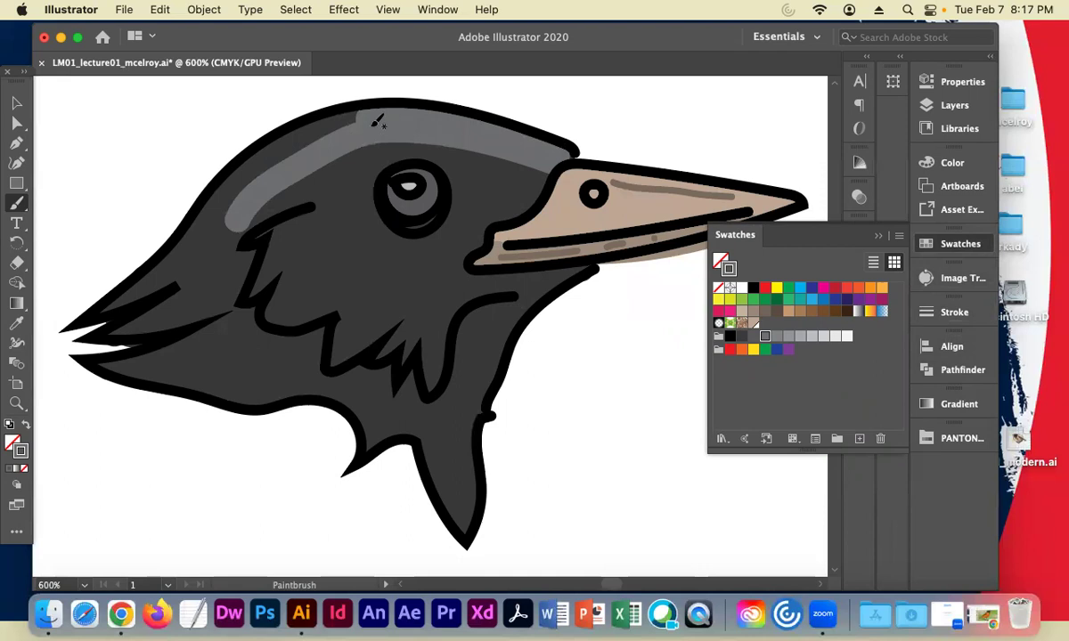
mouse_move(368, 113)
left_mouse_down()
mouse_move(308, 113)
mouse_move(281, 127)
mouse_move(198, 220)
left_mouse_up()
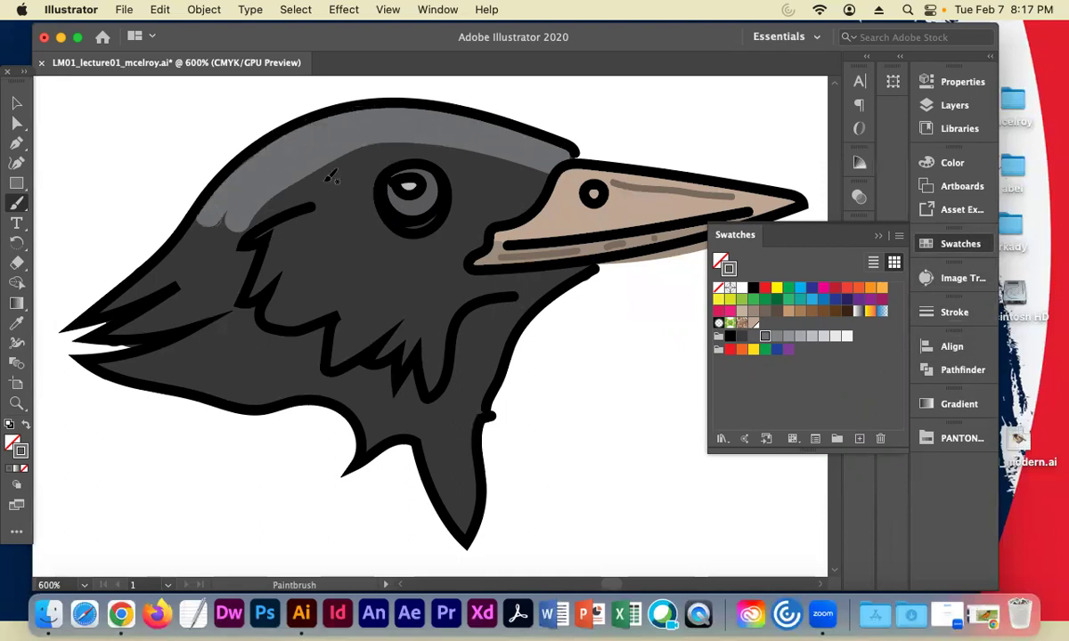
mouse_move(546, 161)
left_mouse_down()
mouse_move(508, 182)
mouse_move(470, 145)
mouse_move(361, 142)
mouse_move(241, 207)
mouse_move(225, 227)
mouse_move(246, 263)
mouse_move(239, 281)
left_mouse_up()
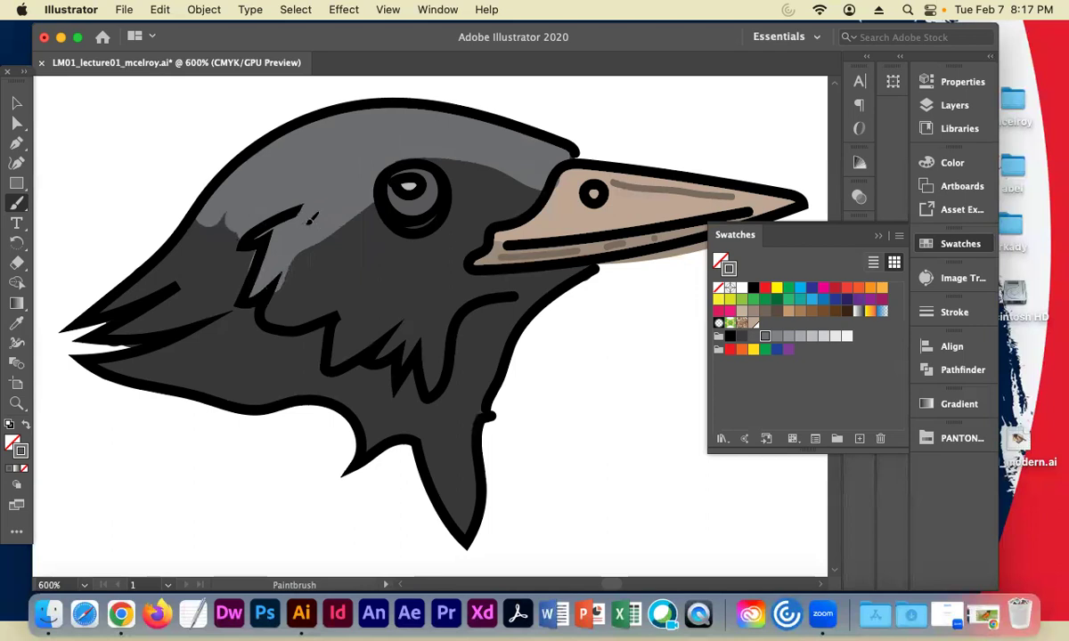
Paint the lighter grey around the eye, beside the beak and over the cheek down to the jagged feather line
mouse_move(371, 211)
left_mouse_down()
mouse_move(328, 216)
mouse_move(254, 292)
mouse_move(302, 312)
mouse_move(352, 296)
left_mouse_up()
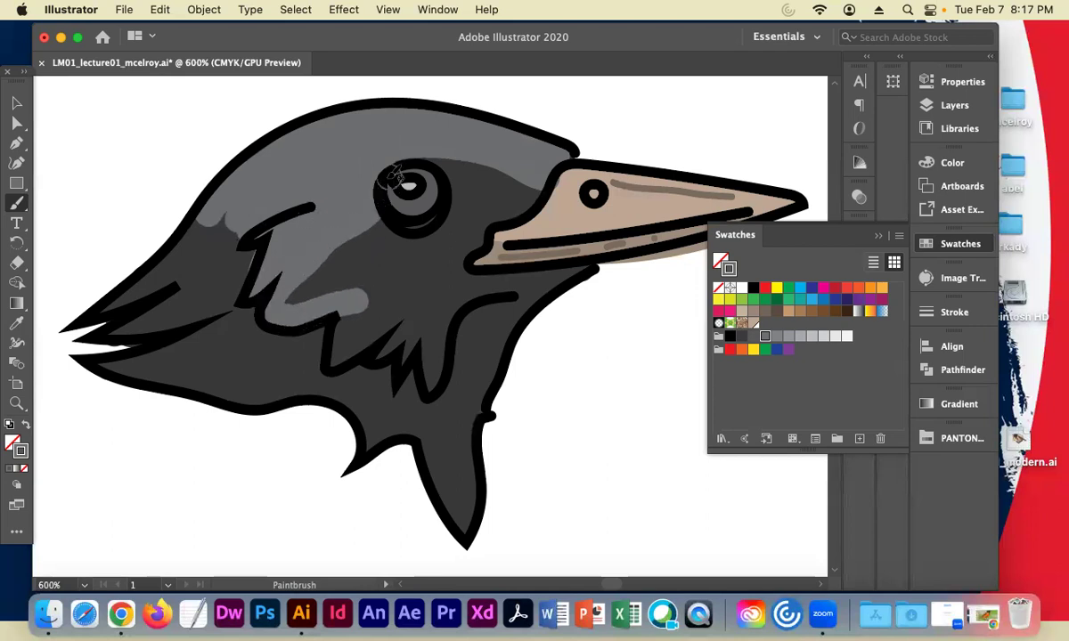
mouse_move(380, 230)
left_mouse_down()
mouse_move(388, 244)
mouse_move(452, 232)
left_mouse_up()
left_click_drag(385, 225, 416, 233)
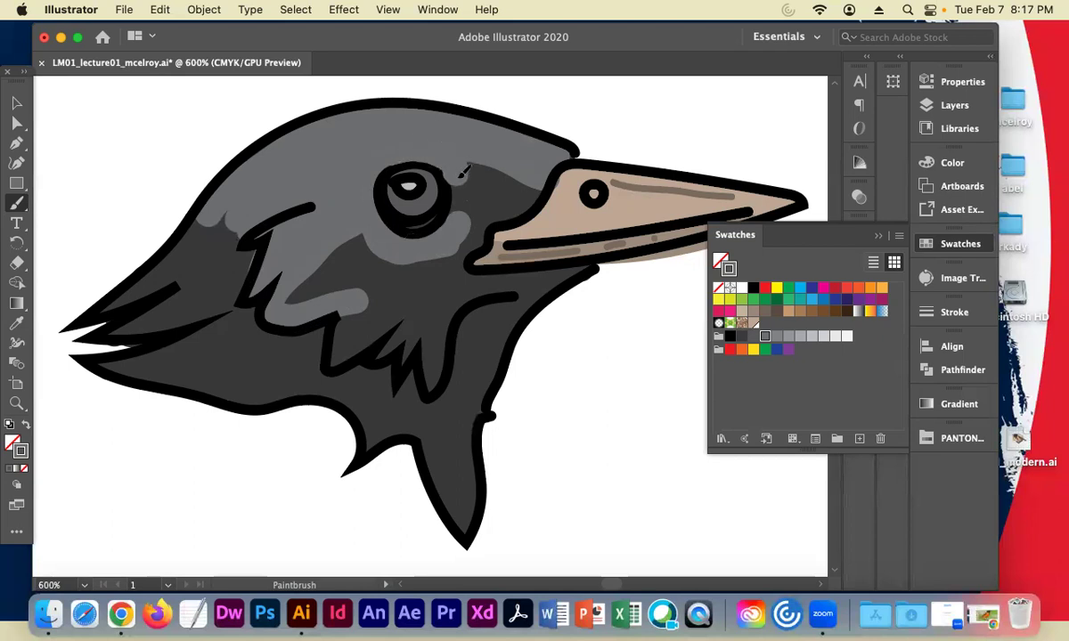
left_click_drag(463, 171, 463, 198)
mouse_move(453, 236)
left_mouse_down()
mouse_move(450, 198)
mouse_move(508, 178)
mouse_move(498, 183)
mouse_move(519, 200)
mouse_move(459, 200)
mouse_move(486, 164)
mouse_move(478, 156)
left_mouse_up()
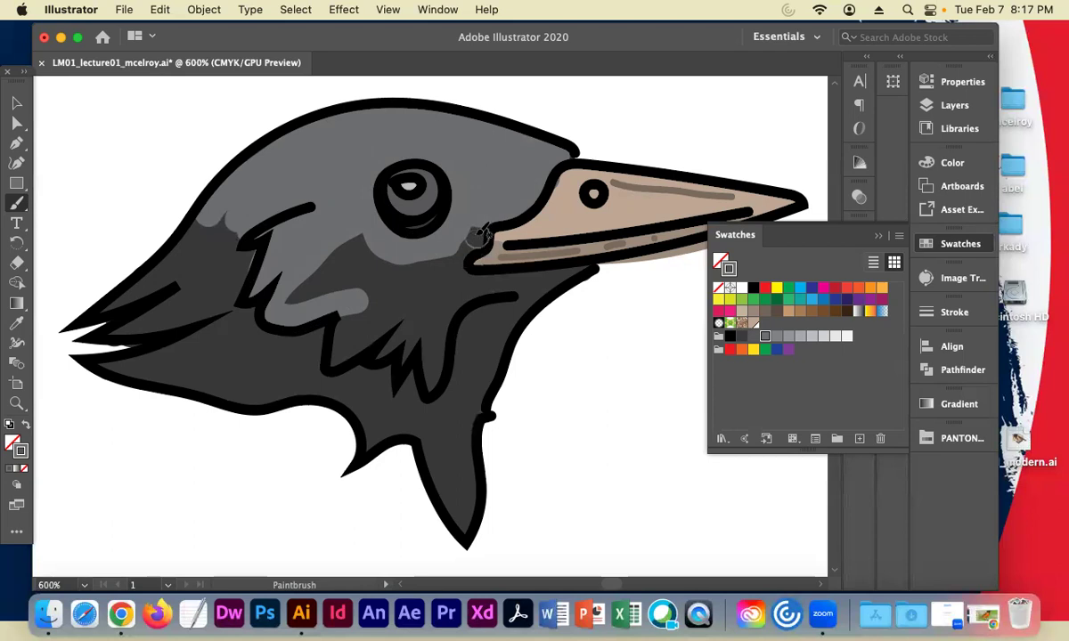
mouse_move(539, 280)
left_mouse_down()
mouse_move(450, 292)
mouse_move(432, 382)
mouse_move(401, 322)
mouse_move(385, 334)
mouse_move(365, 325)
mouse_move(446, 301)
mouse_move(405, 272)
mouse_move(336, 322)
mouse_move(329, 344)
mouse_move(425, 244)
mouse_move(344, 229)
mouse_move(447, 270)
mouse_move(343, 254)
mouse_move(367, 269)
mouse_move(329, 269)
mouse_move(375, 284)
left_mouse_up()
key("super+z")
left_click_drag(424, 258, 410, 382)
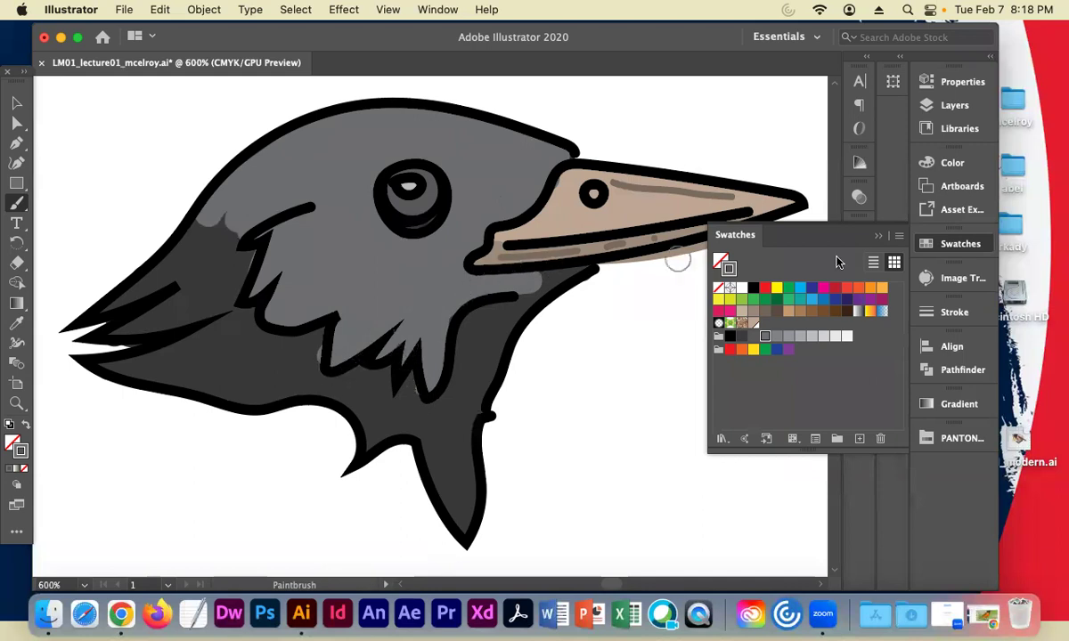
Set the brush stroke to 0.25 pt in dark grey and paint two long contour lines over the crown above the eye
left_click(951, 312)
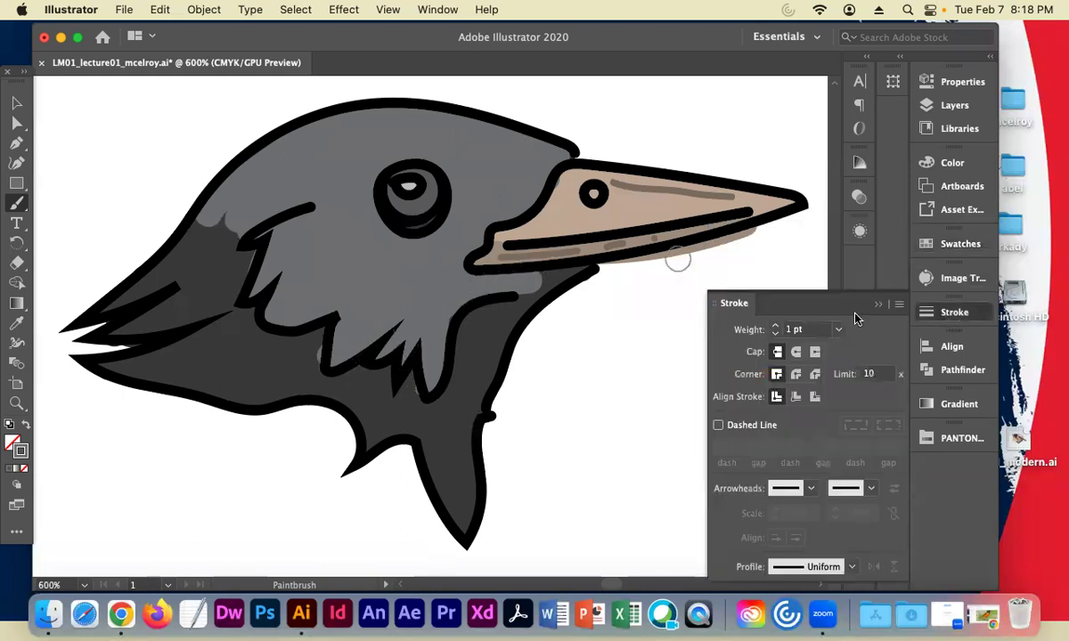
left_click(791, 329)
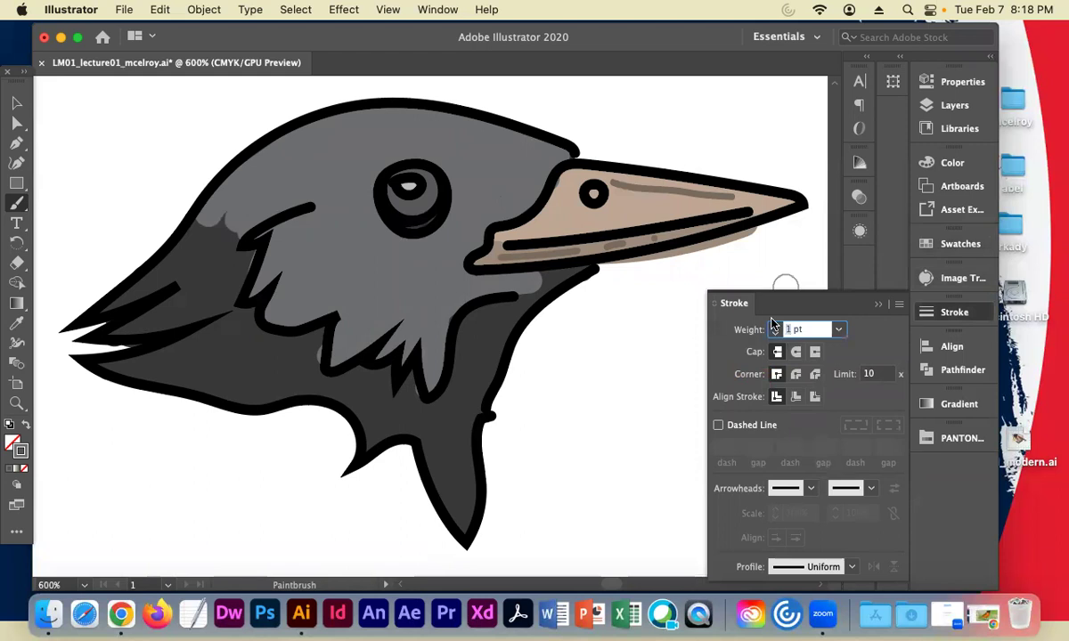
key("Return")
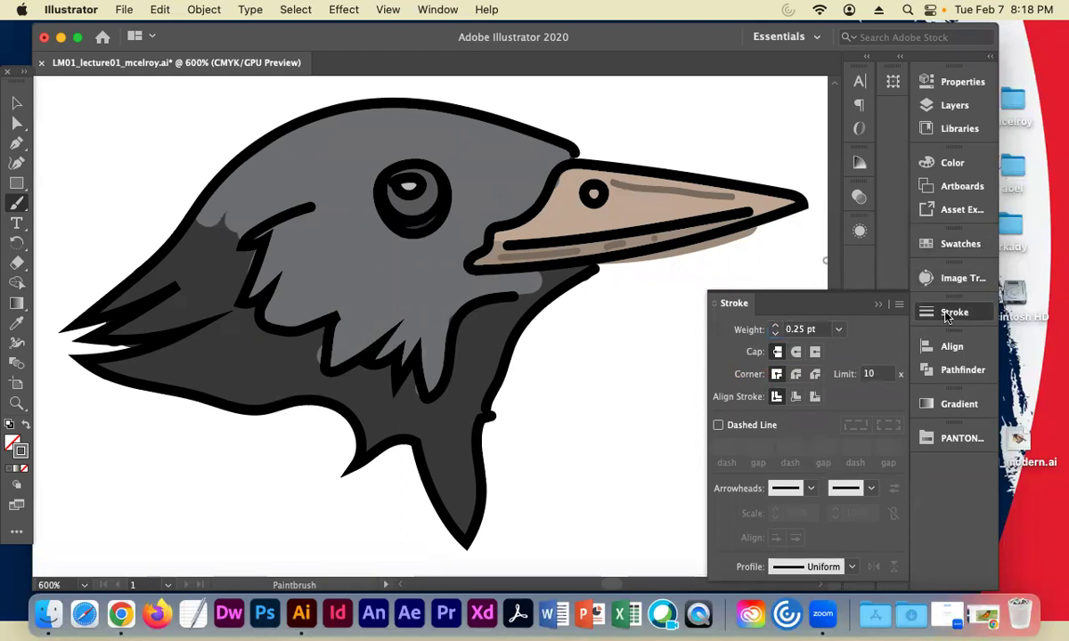
left_click(927, 243)
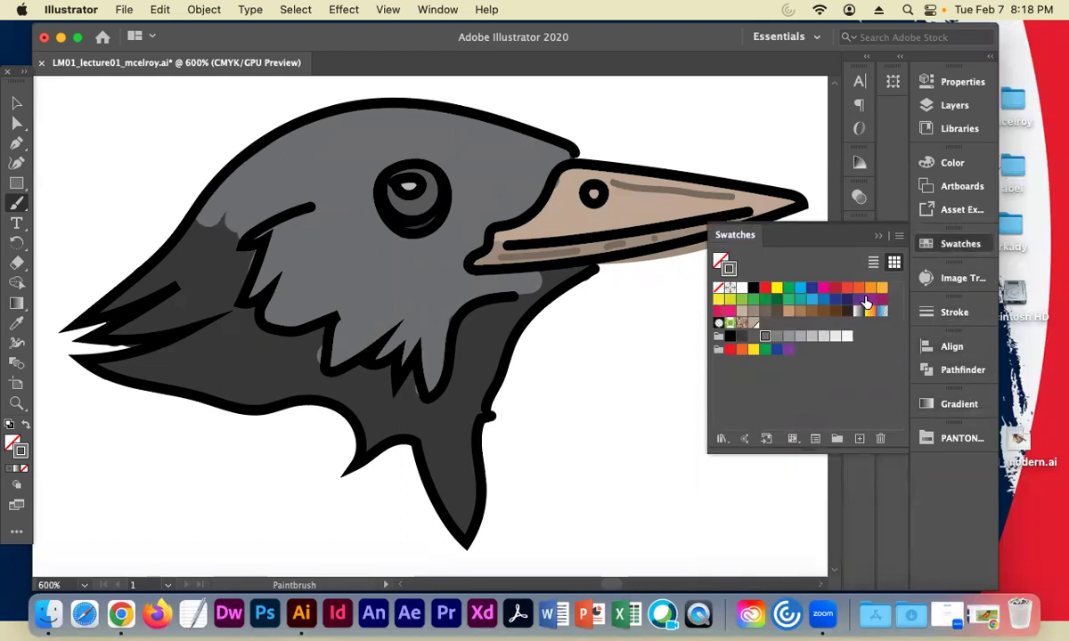
left_click(742, 338)
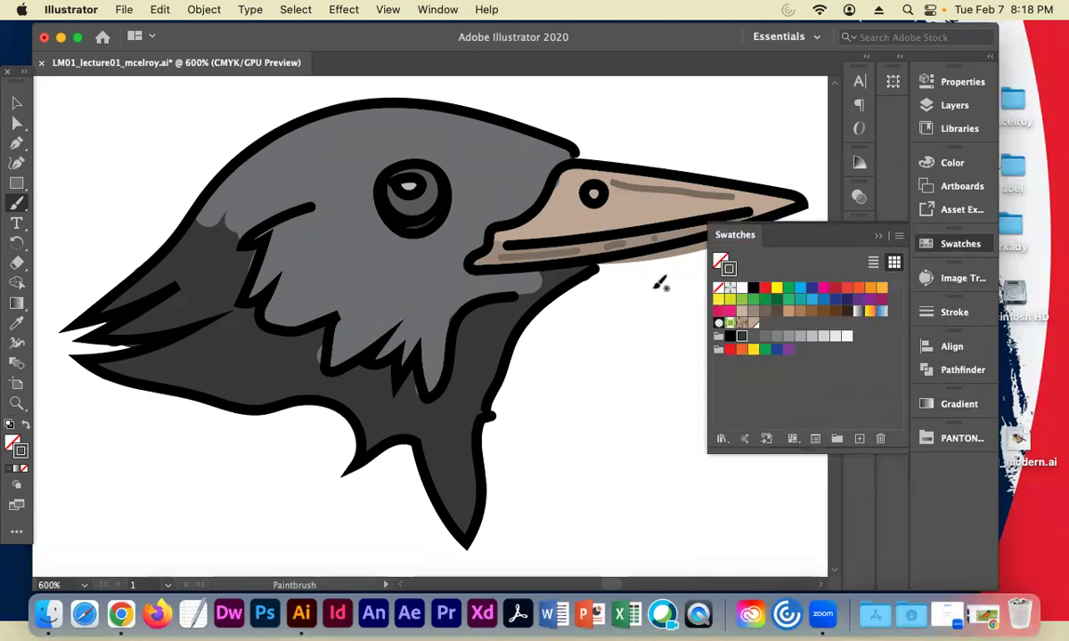
mouse_move(542, 158)
left_mouse_down()
mouse_move(519, 135)
mouse_move(353, 129)
left_mouse_up()
mouse_move(517, 154)
left_mouse_down()
mouse_move(402, 145)
mouse_move(245, 198)
left_mouse_up()
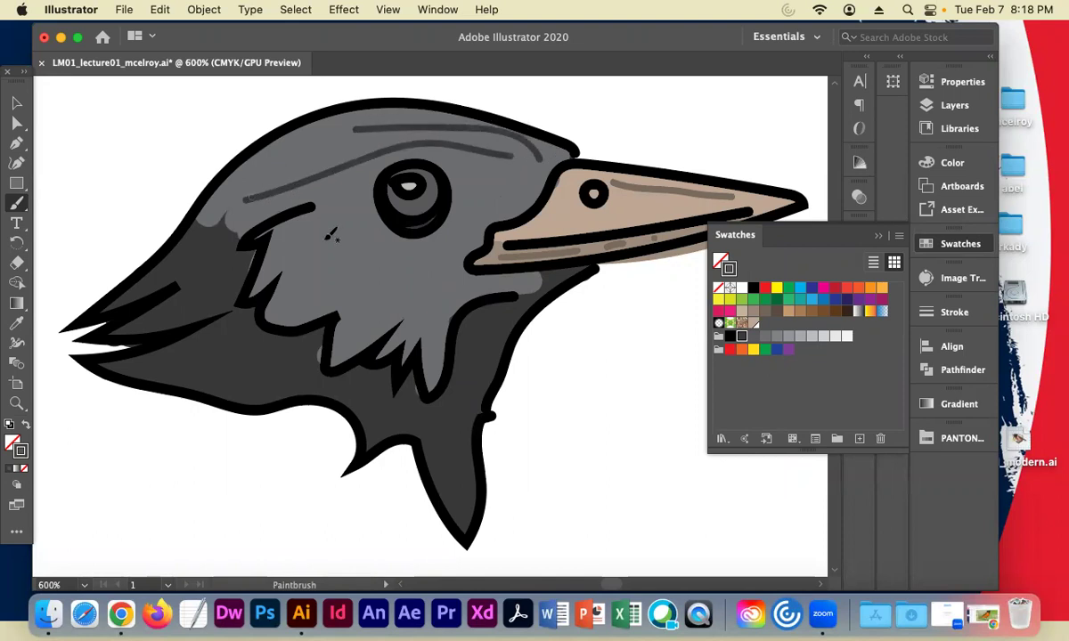
Paint thin dark grey feather strokes on the cheek behind the eye and across the back of the head
left_click_drag(313, 233, 286, 308)
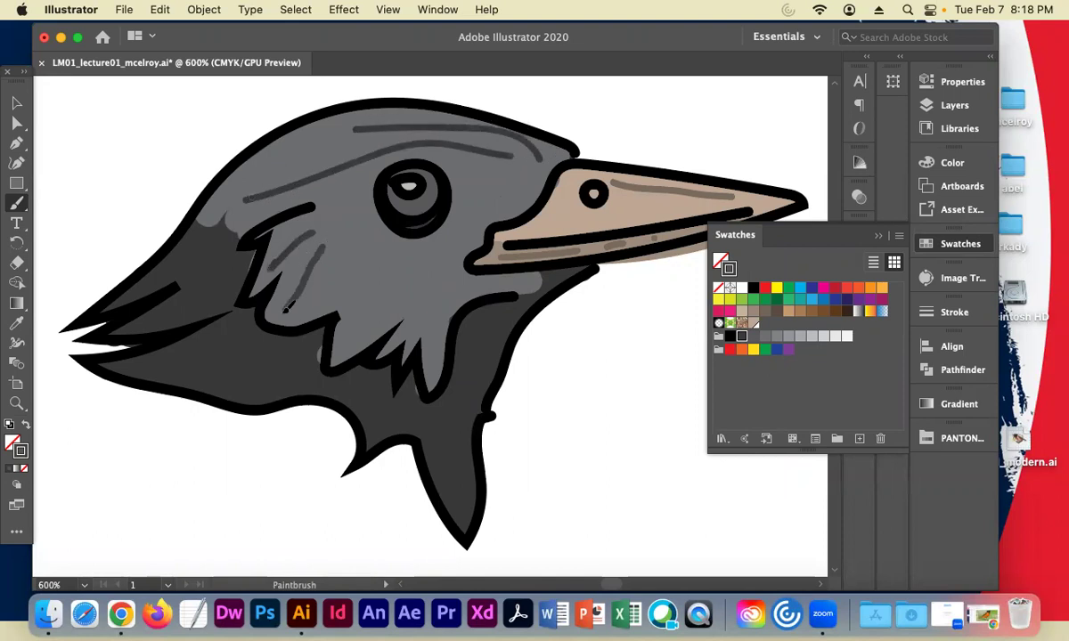
left_click_drag(343, 277, 281, 315)
left_click_drag(372, 279, 323, 299)
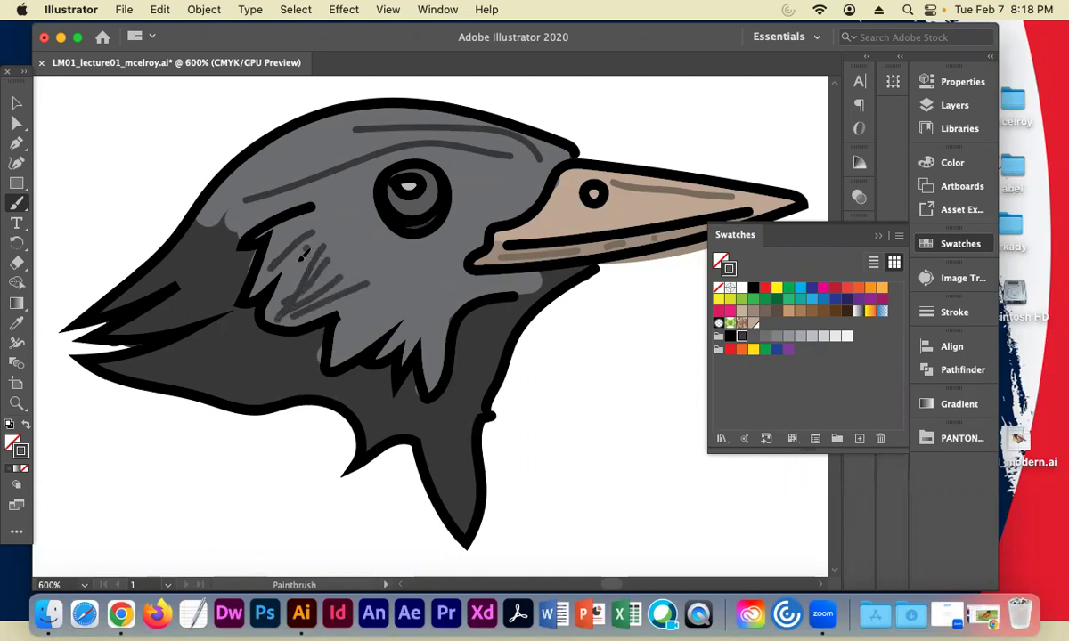
left_click_drag(319, 212, 278, 233)
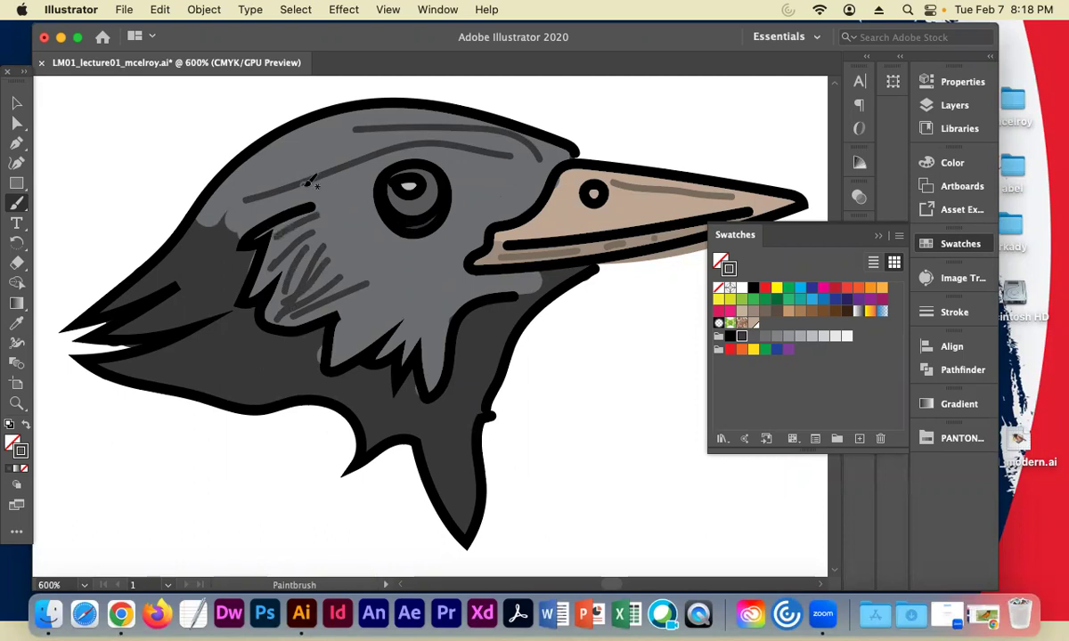
left_click_drag(269, 173, 208, 215)
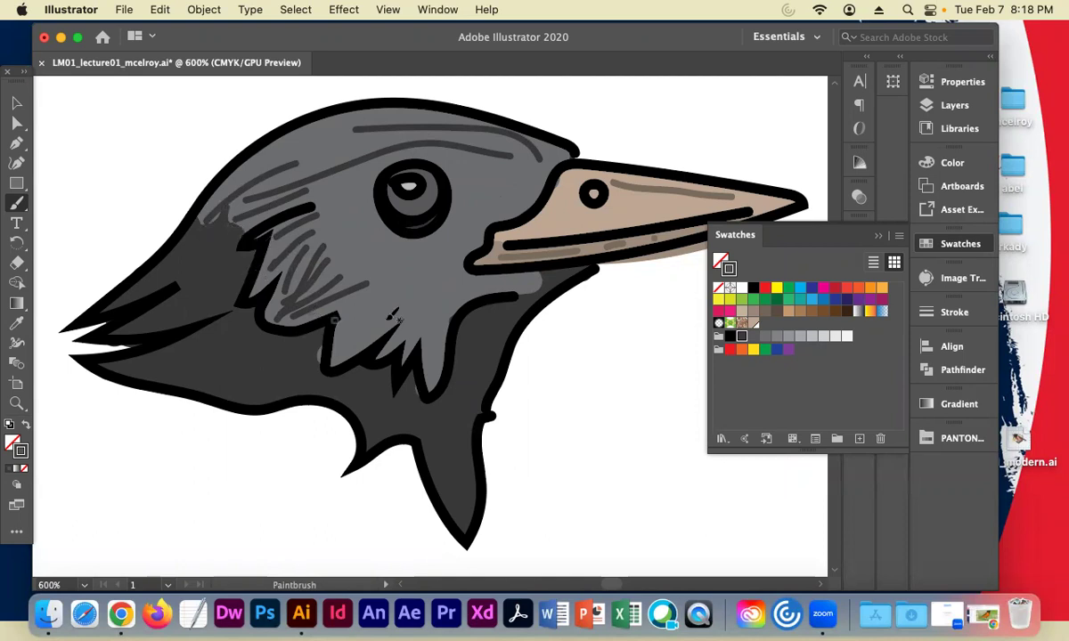
Add thin dark grey strokes on the lower cheek feathers, beside the beak and under the eye
left_click_drag(369, 311, 340, 348)
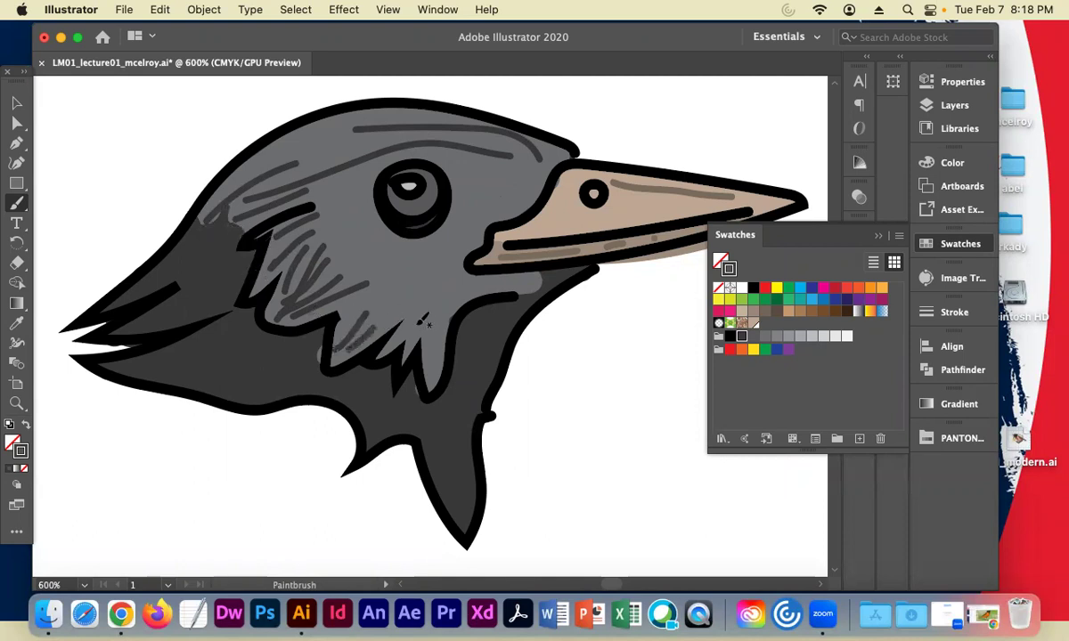
left_click_drag(433, 337, 462, 277)
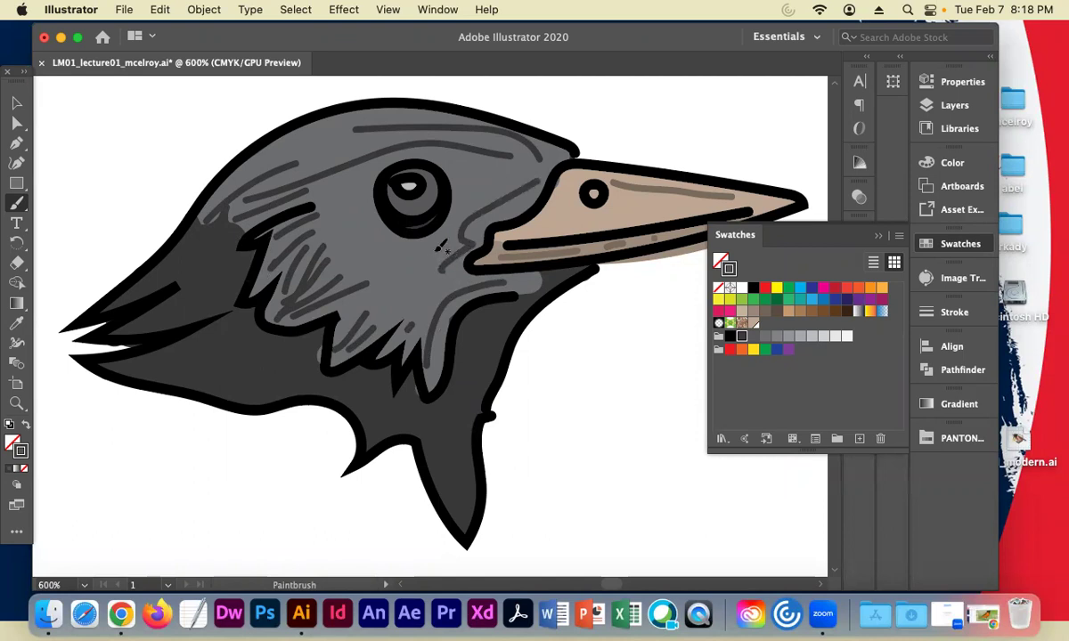
left_click_drag(427, 240, 356, 221)
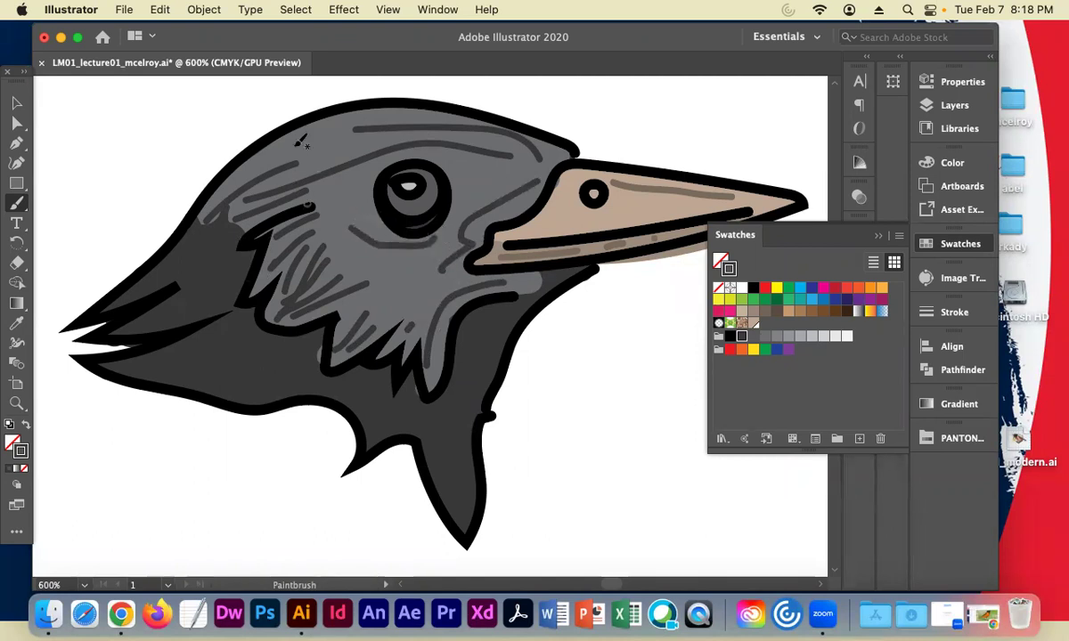
Delete the two crown contour lines and the longest feather stroke at the back of the head
left_click(18, 123)
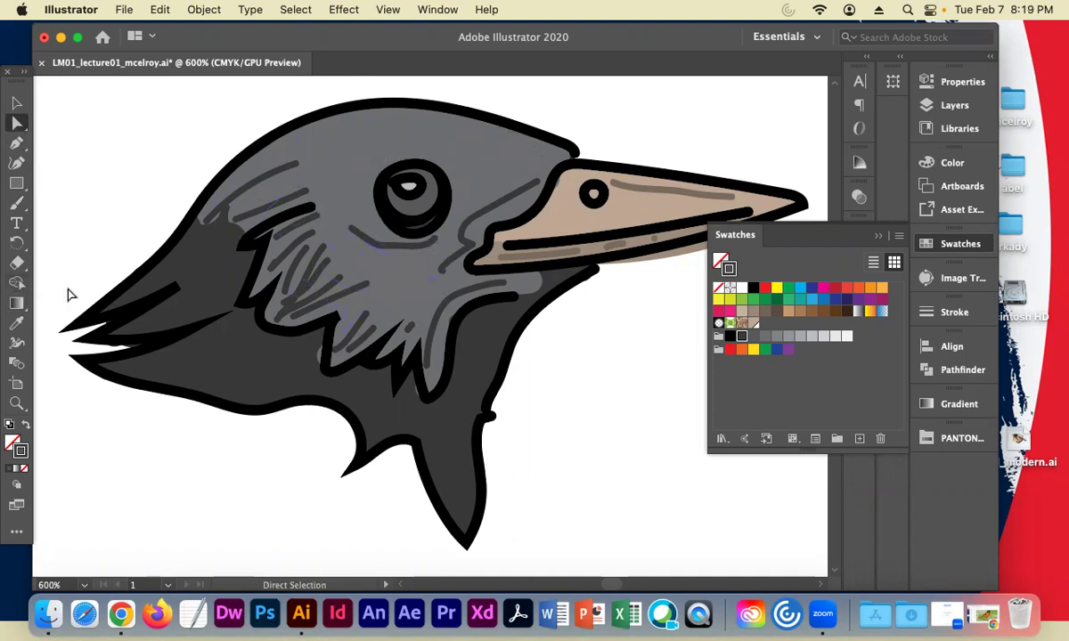
left_click(16, 102)
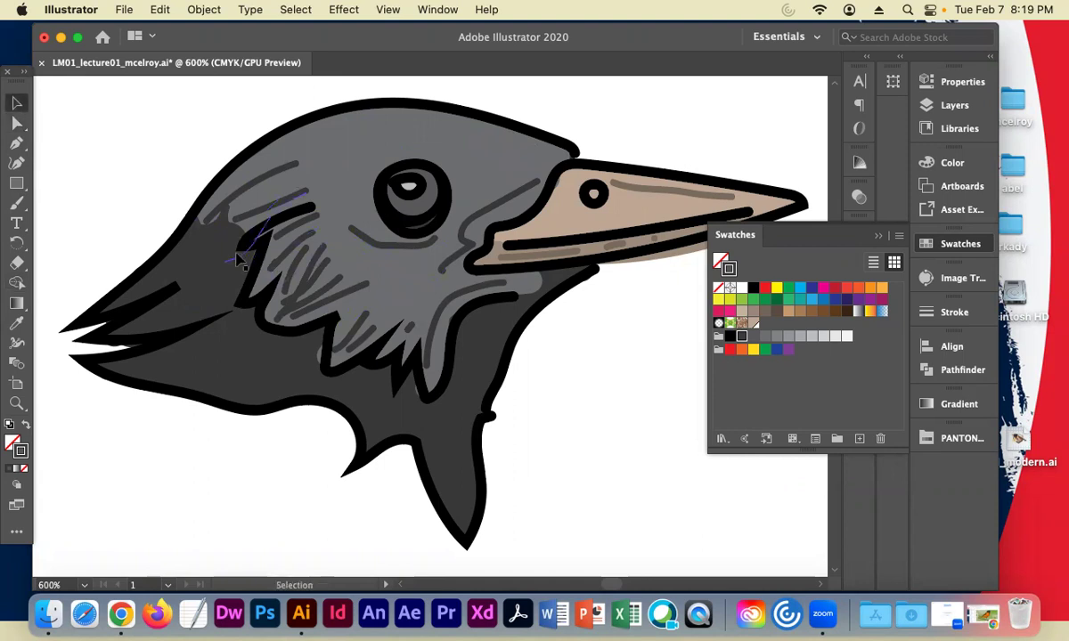
left_click(323, 270)
left_click(236, 189)
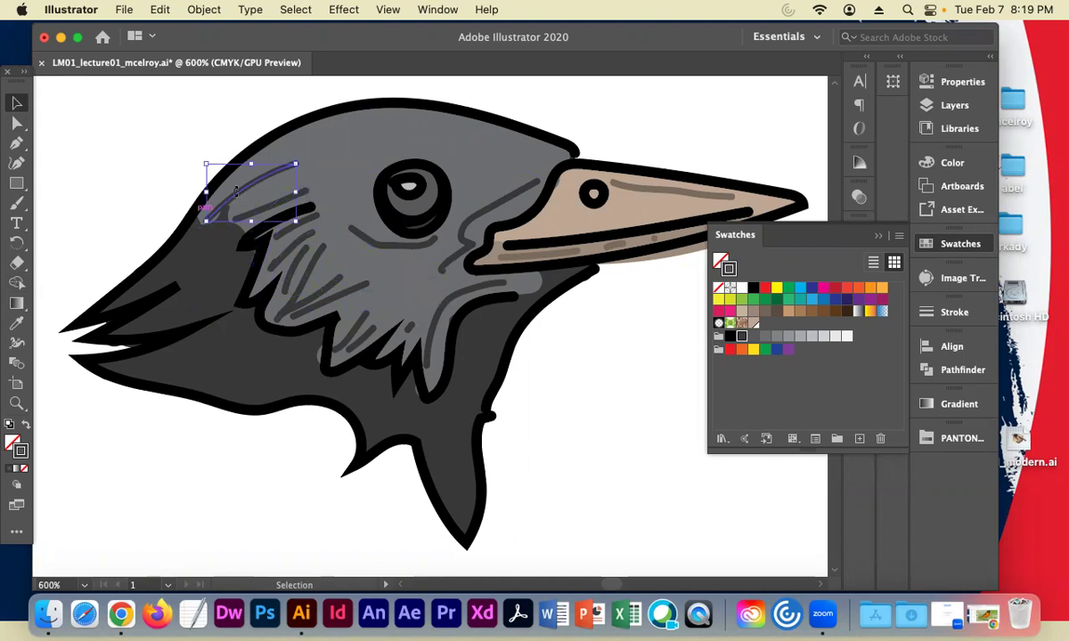
key("Delete")
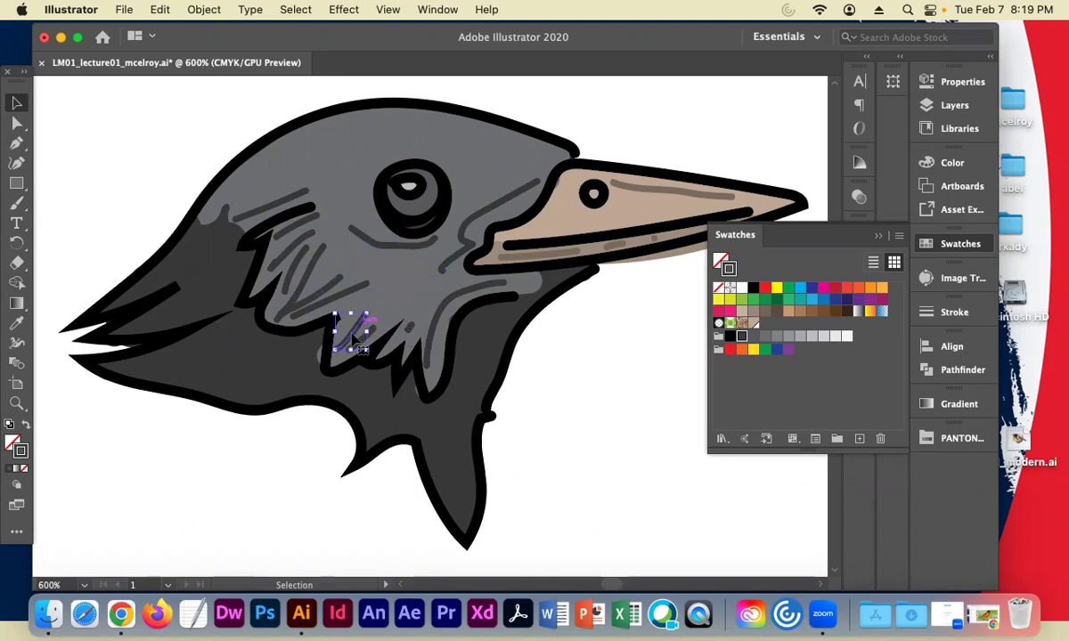
Repaint thin dark grey contour lines along the crown from above the eye towards the back of the head
key("super+minus")
key("super+minus")
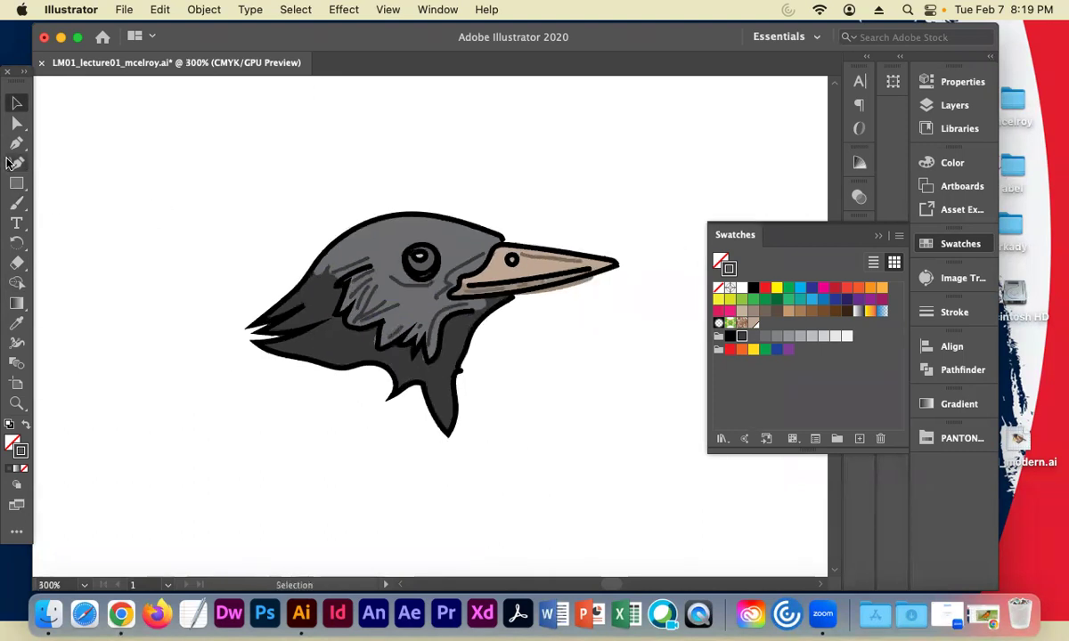
left_click(17, 202)
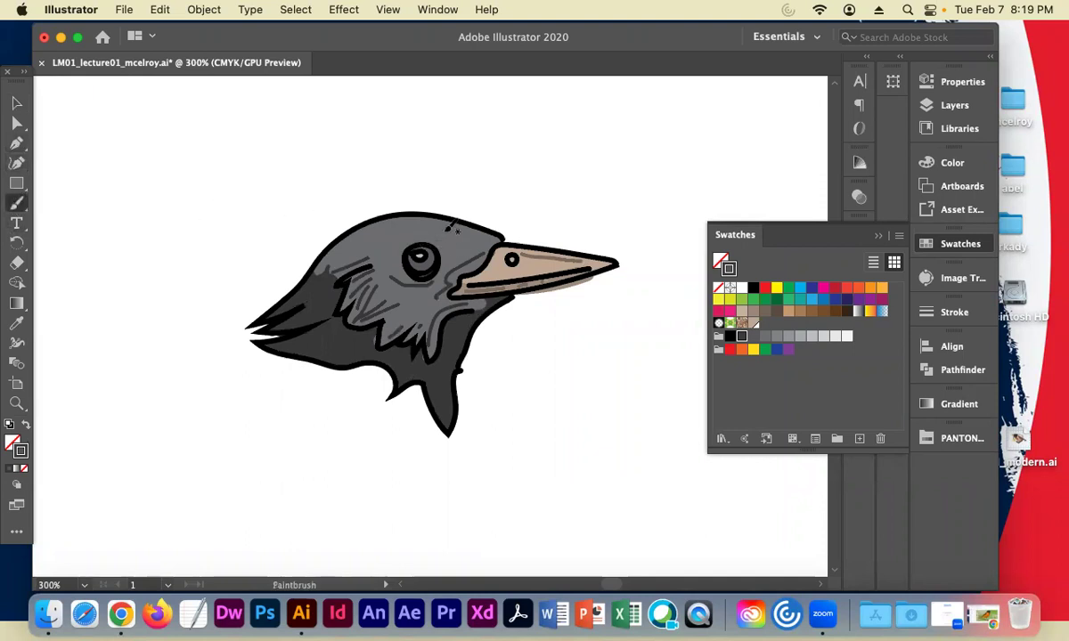
mouse_move(450, 227)
left_mouse_down()
mouse_move(411, 219)
mouse_move(319, 234)
left_mouse_up()
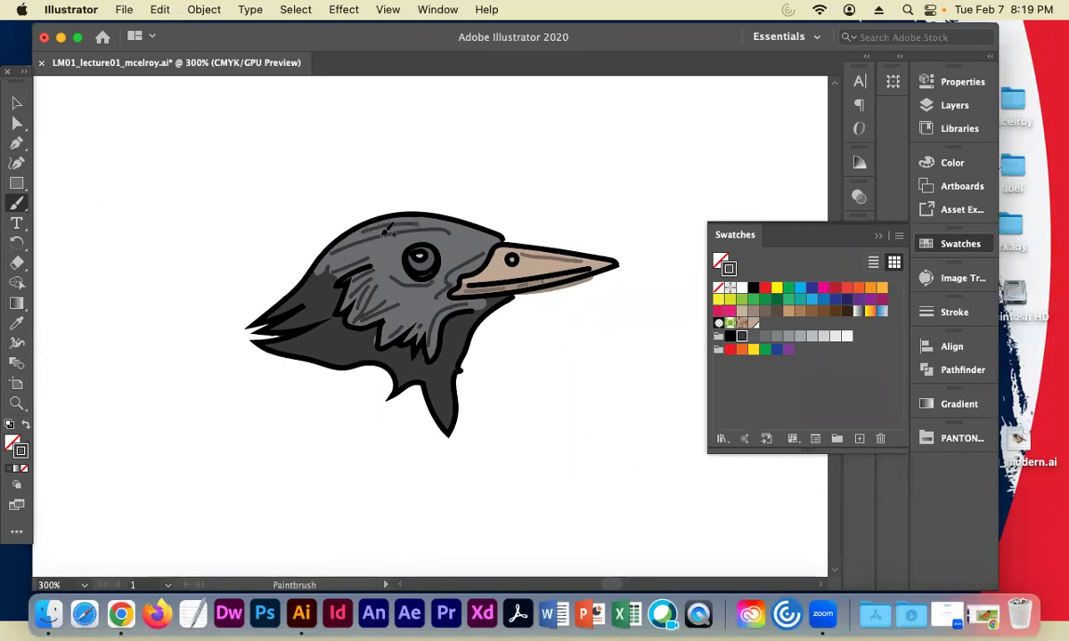
Remove the stroke under the eye and repaint it as a shorter dark grey curve
left_click(16, 104)
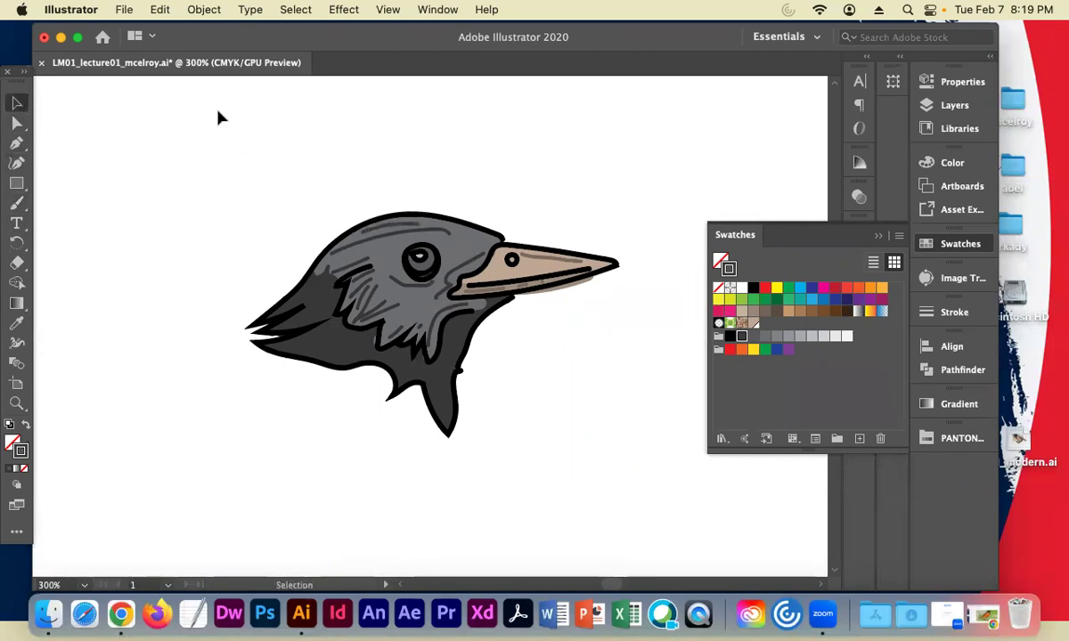
key("super+minus")
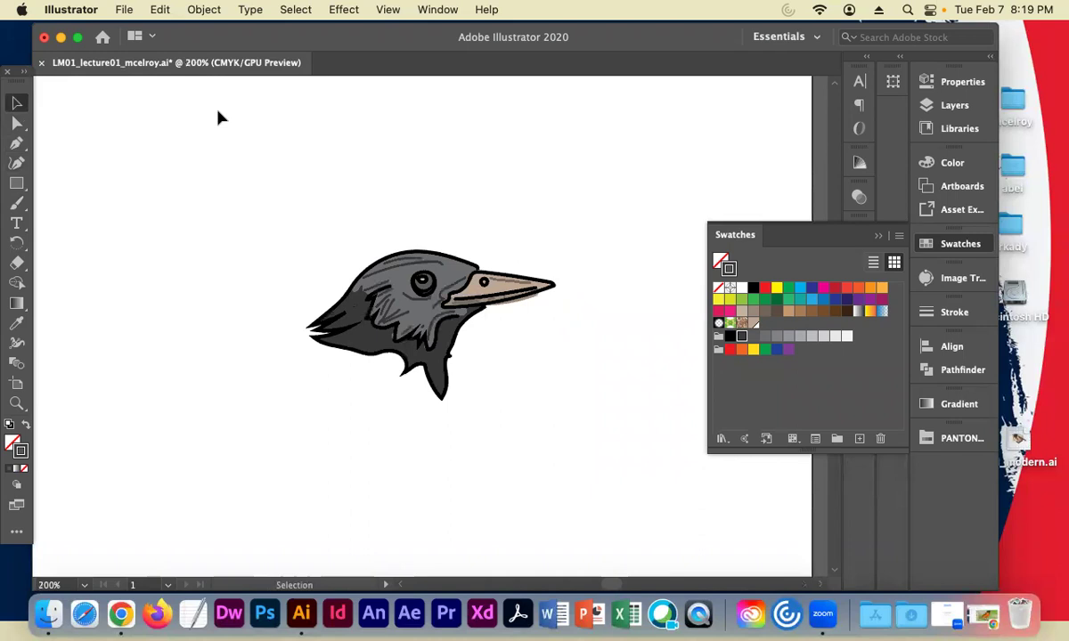
key("super+minus")
key("super+equal")
key("super+equal")
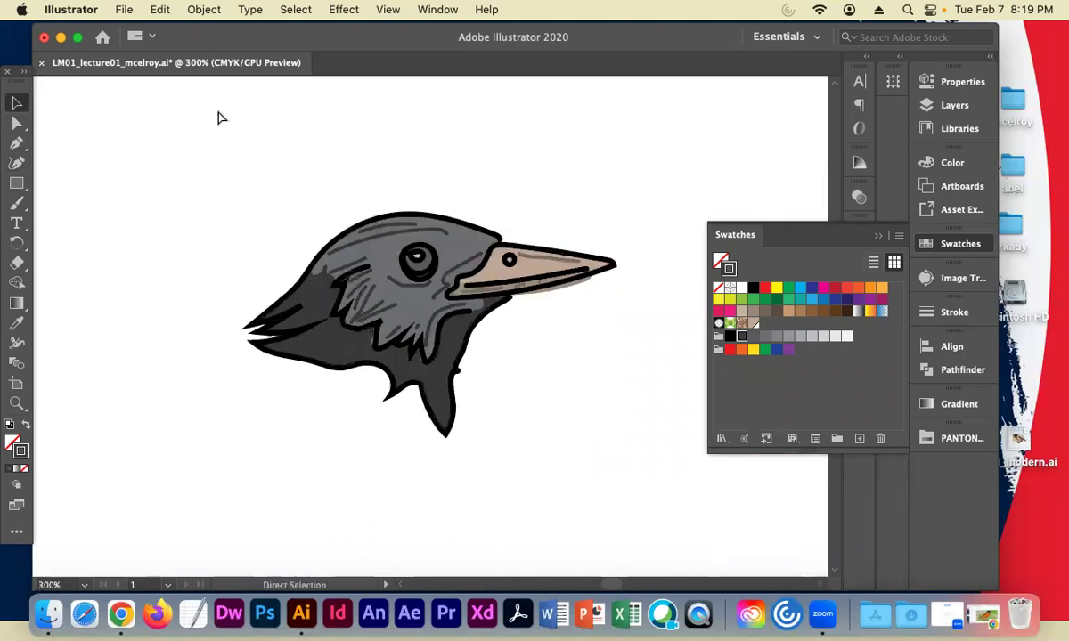
key("super+equal")
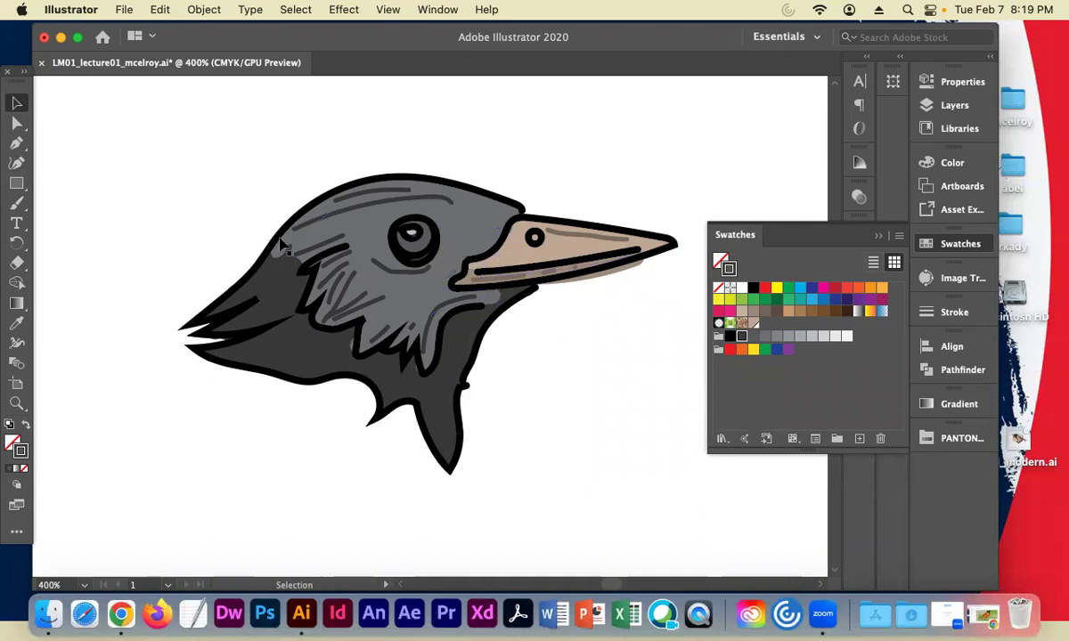
left_click(16, 203)
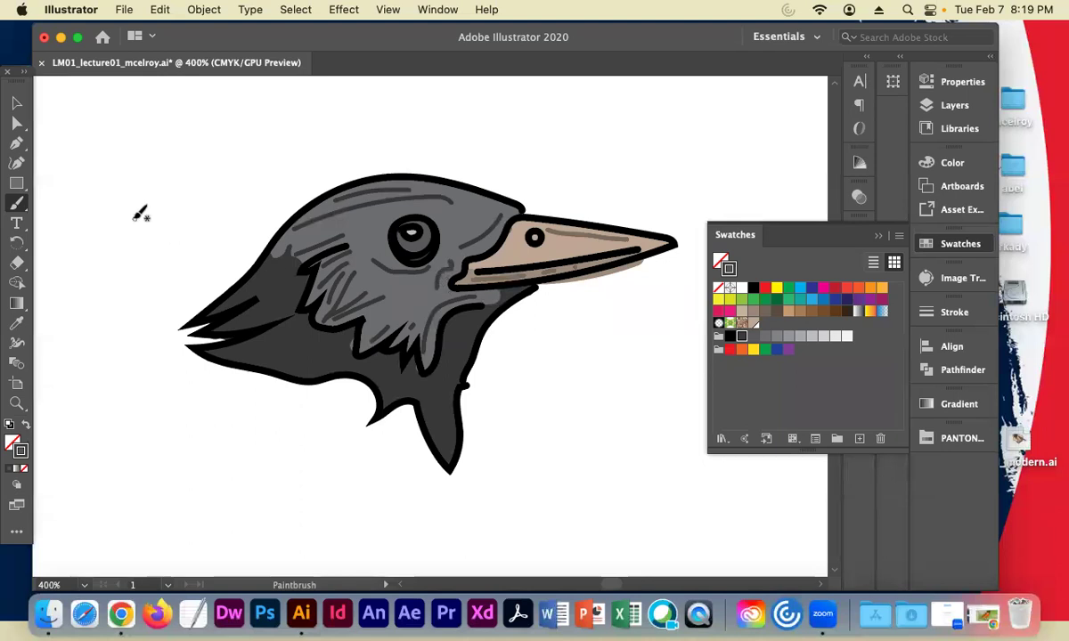
left_click(16, 103)
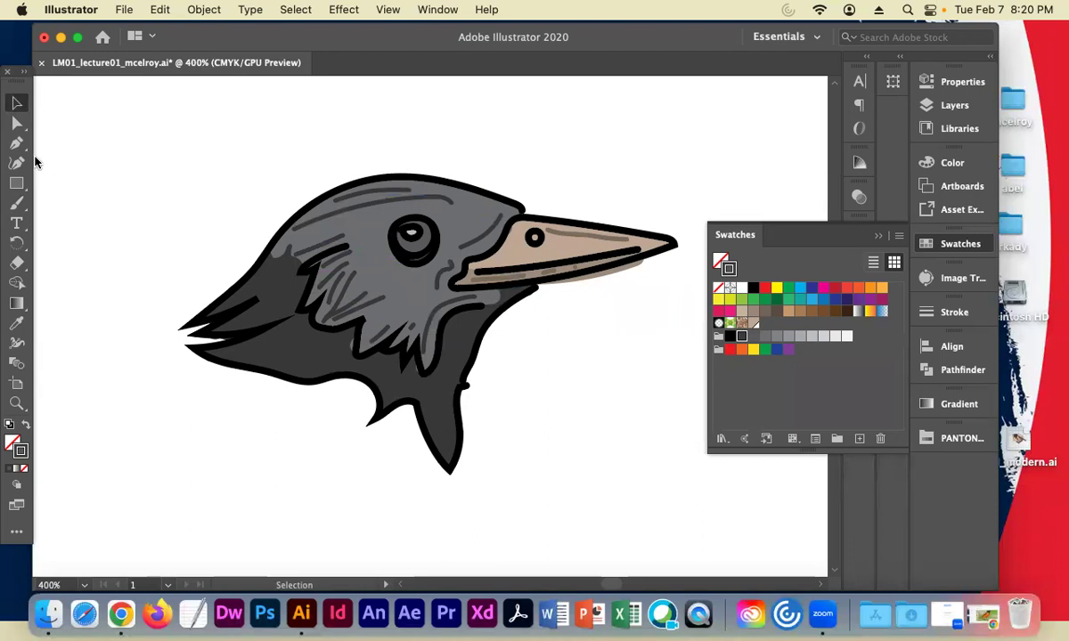
left_click(16, 203)
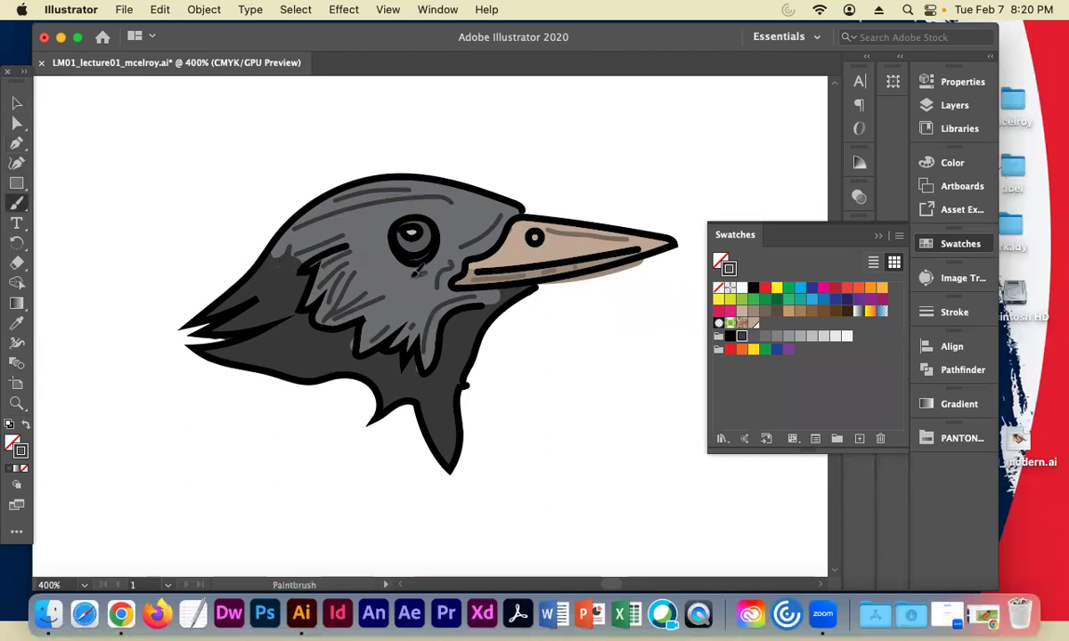
key("v")
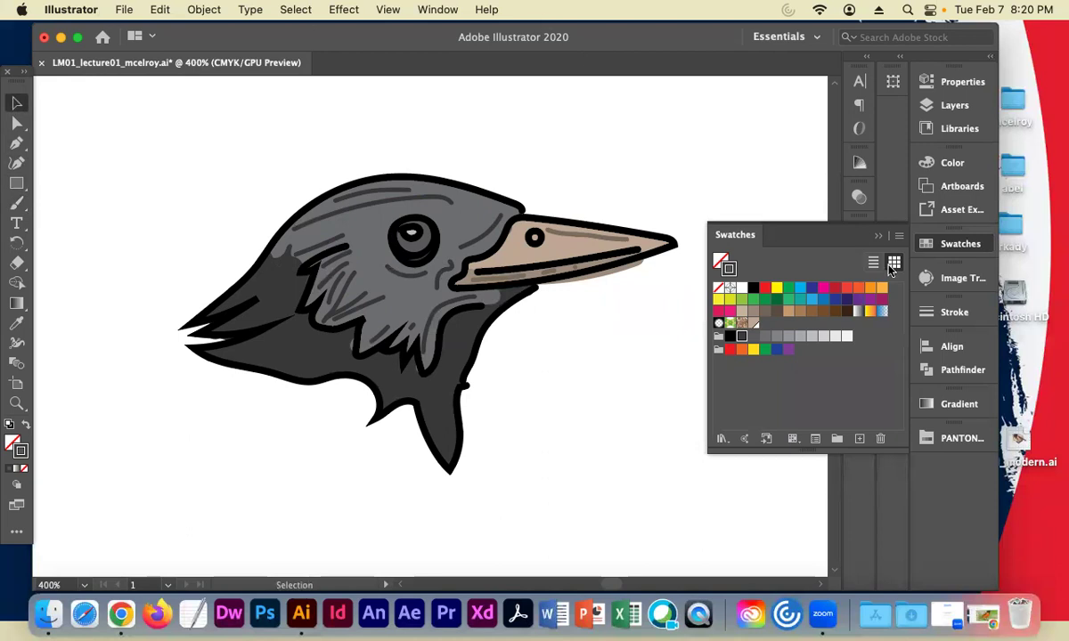
Make the phototemp layer visible beneath the artwork
left_click(877, 235)
left_click(946, 105)
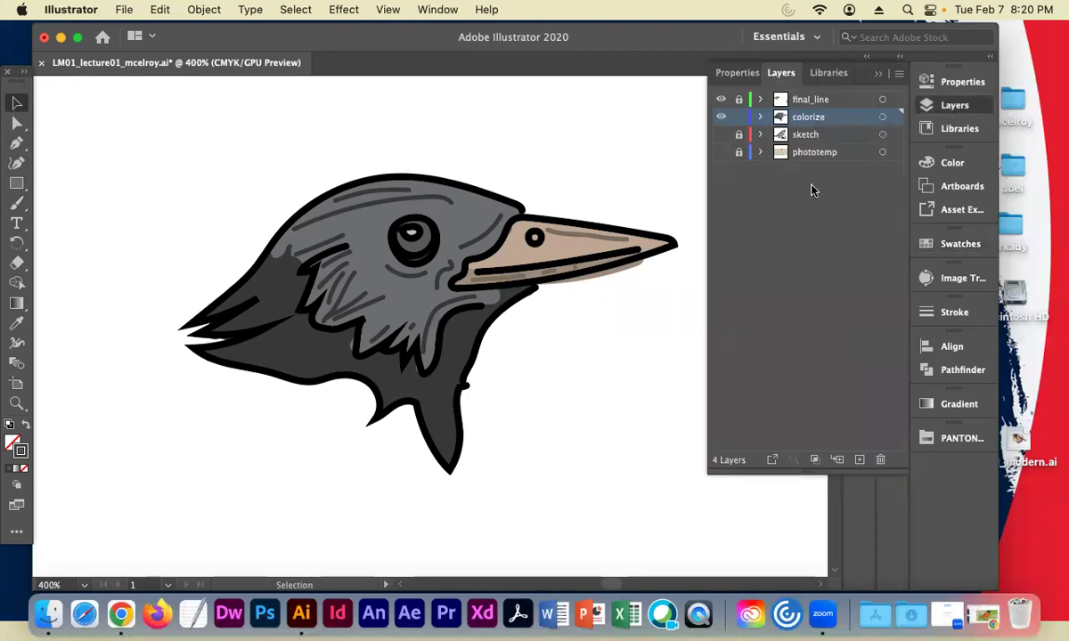
left_click(720, 154)
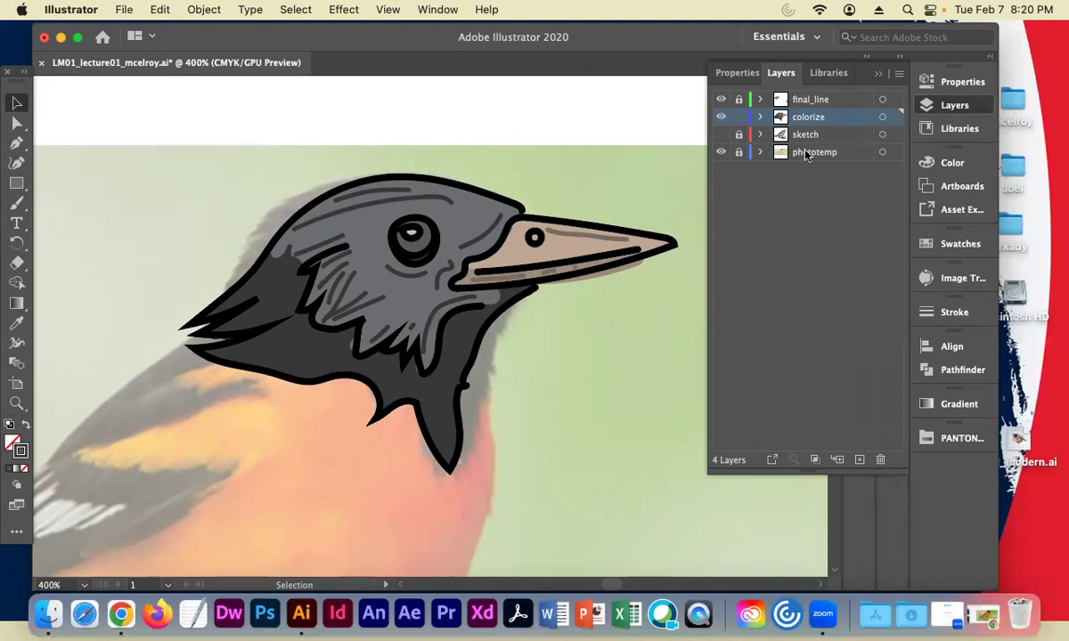
Toggle the sketch, final_line and colorize layers off and on to compare the artwork with the reference photo
left_click(721, 134)
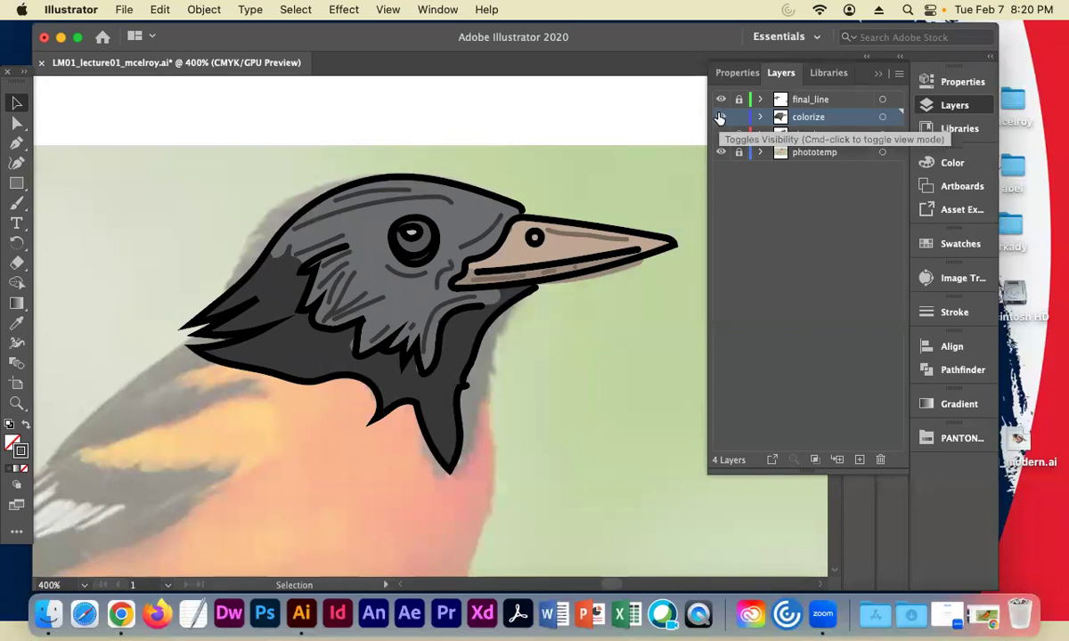
left_click(721, 100)
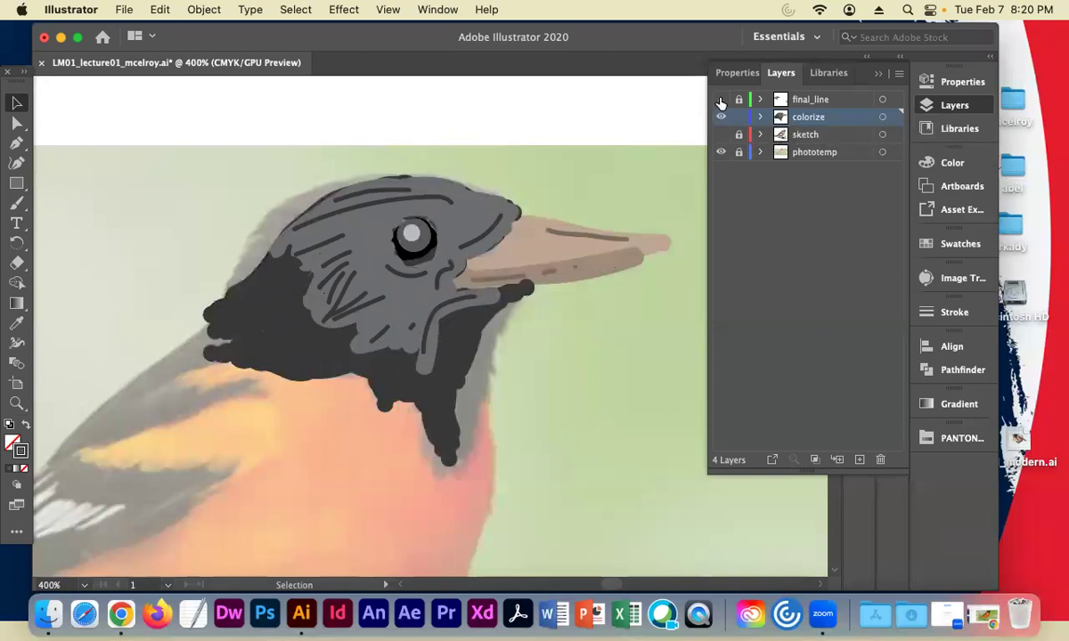
left_click(721, 100)
left_click(721, 116)
left_click(720, 116)
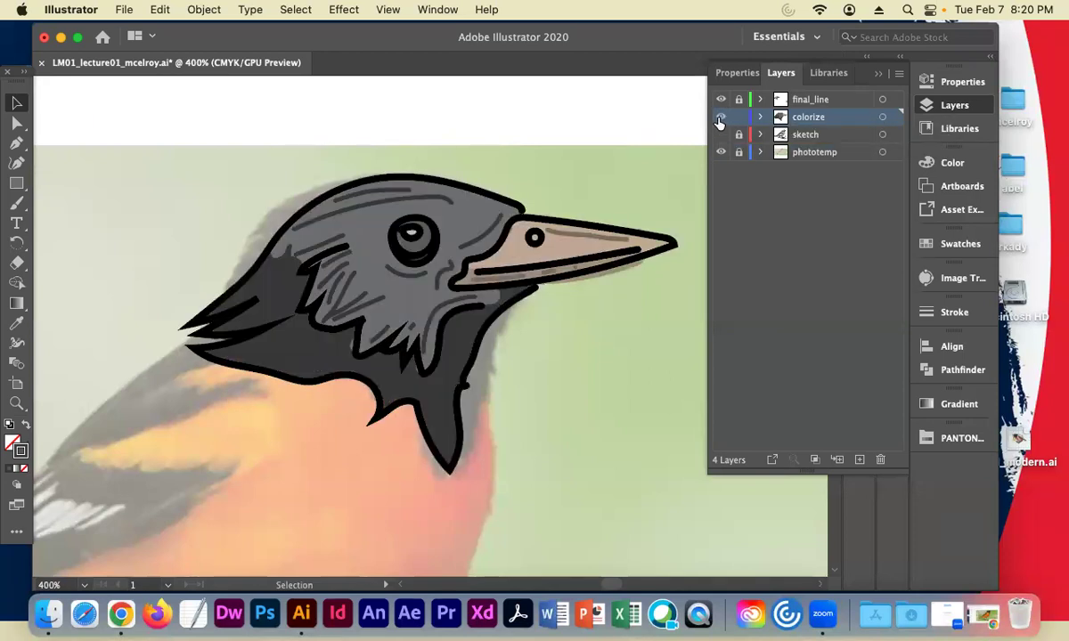
left_click(879, 74)
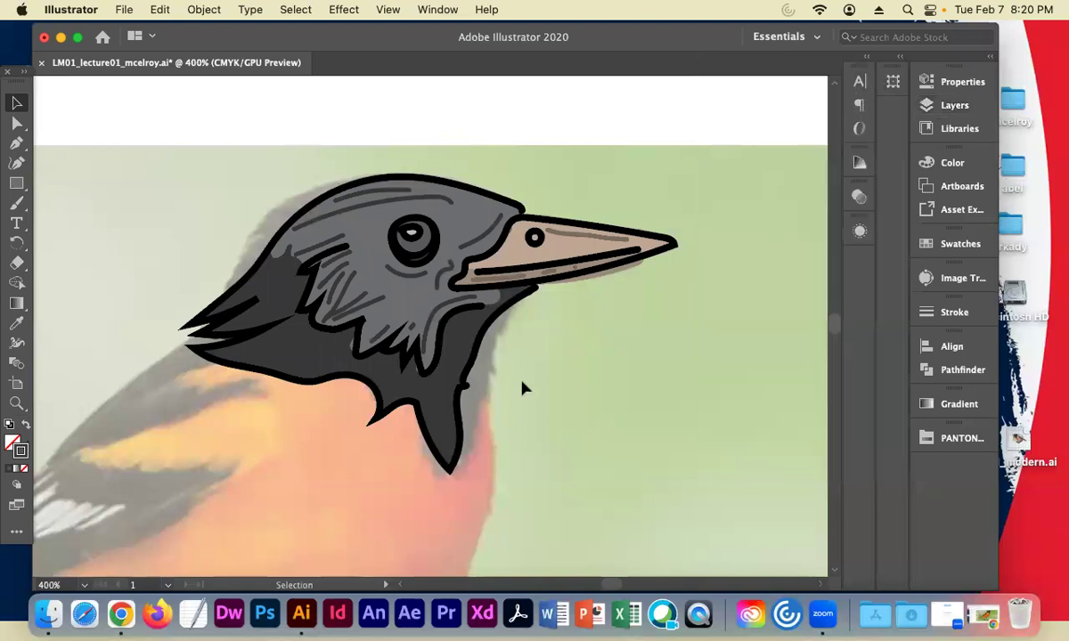
key("super+minus")
key("super+equal")
key("super+equal")
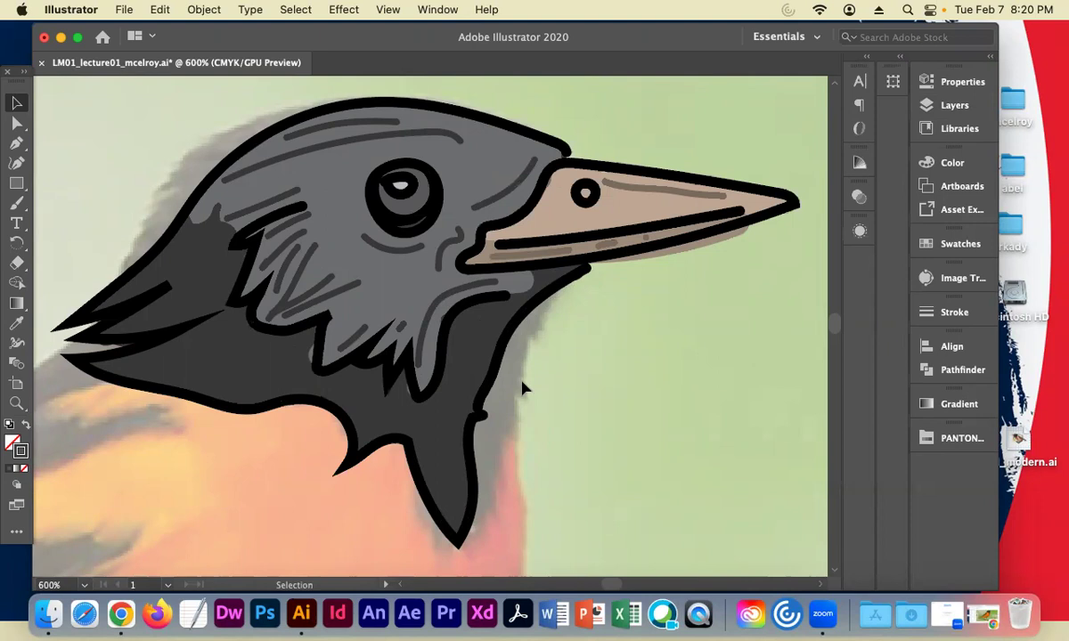
Hide the phototemp layer so only the line art and colouring of the head show
key("super+minus")
key("super+minus")
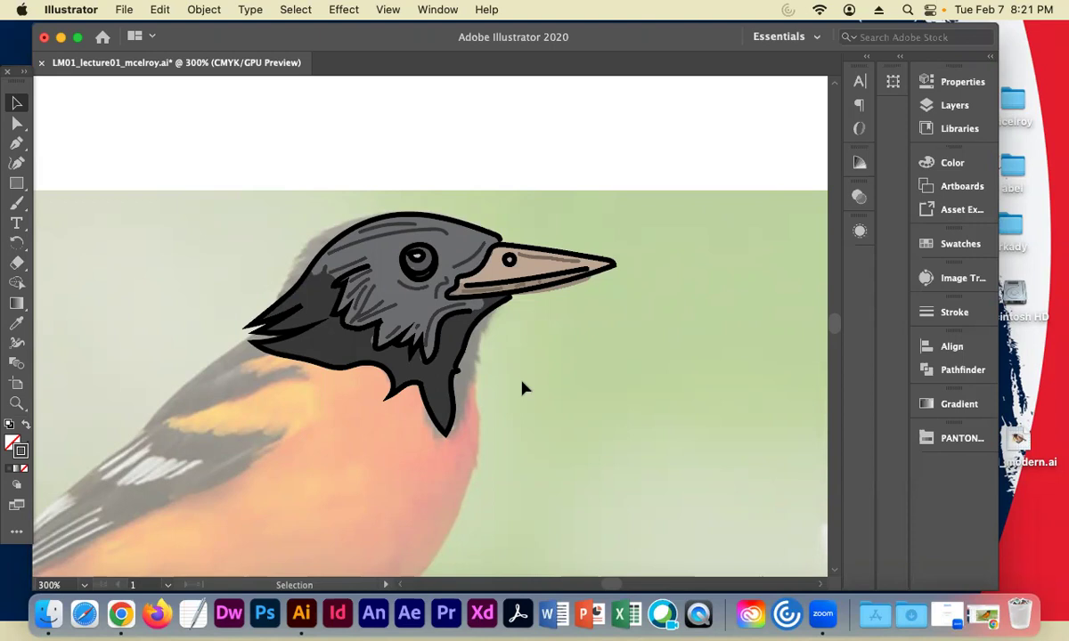
left_click(931, 105)
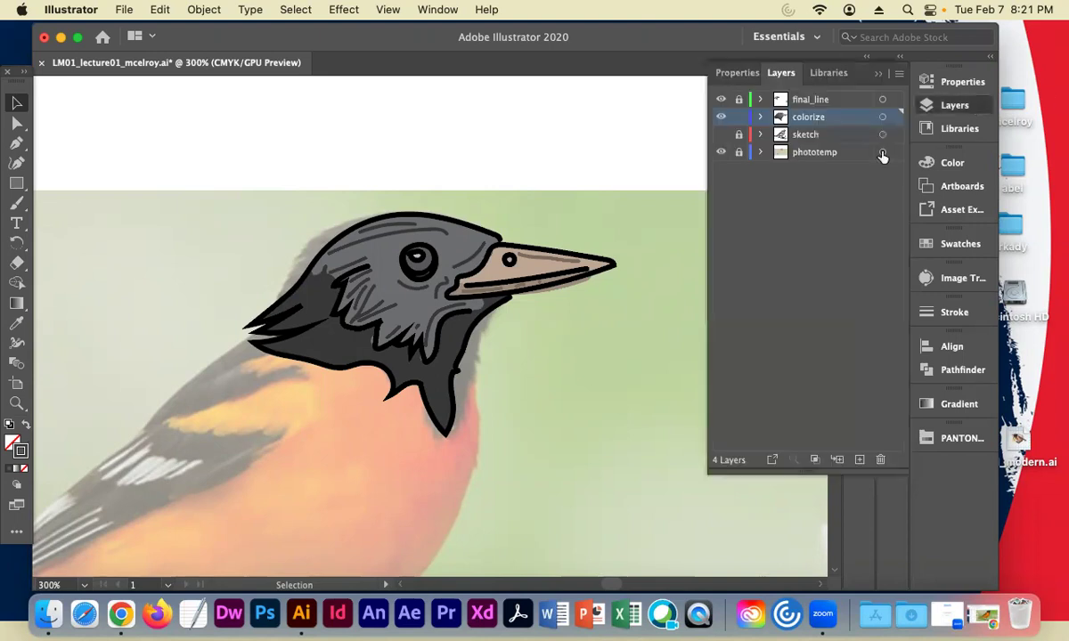
left_click(720, 152)
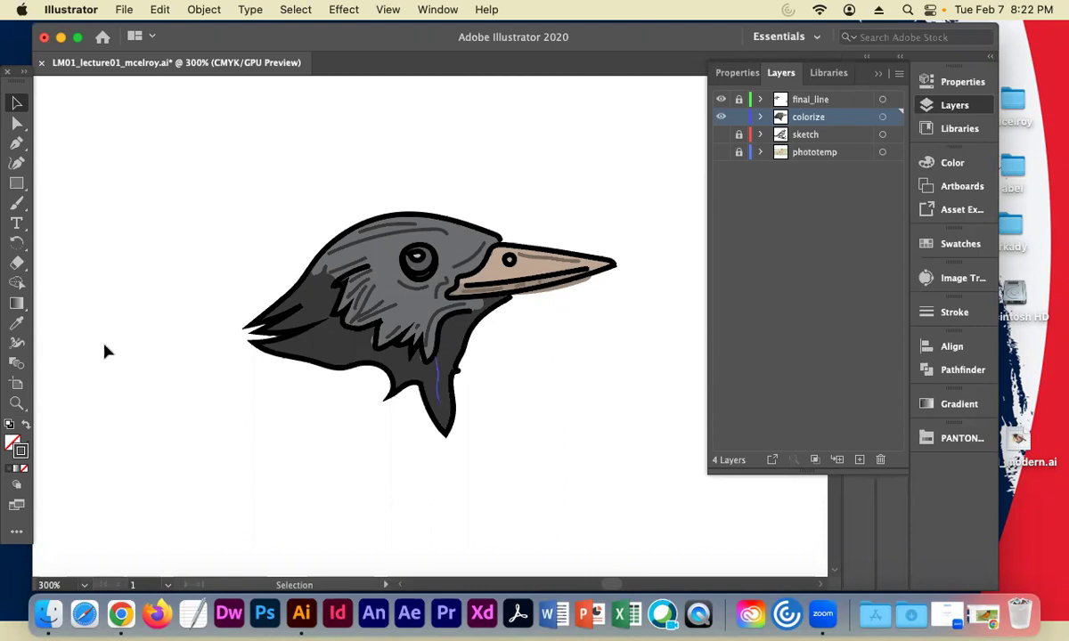
Paint a cluster of small dark grey dots on the head between the eye and the base of the beak
left_click(19, 204)
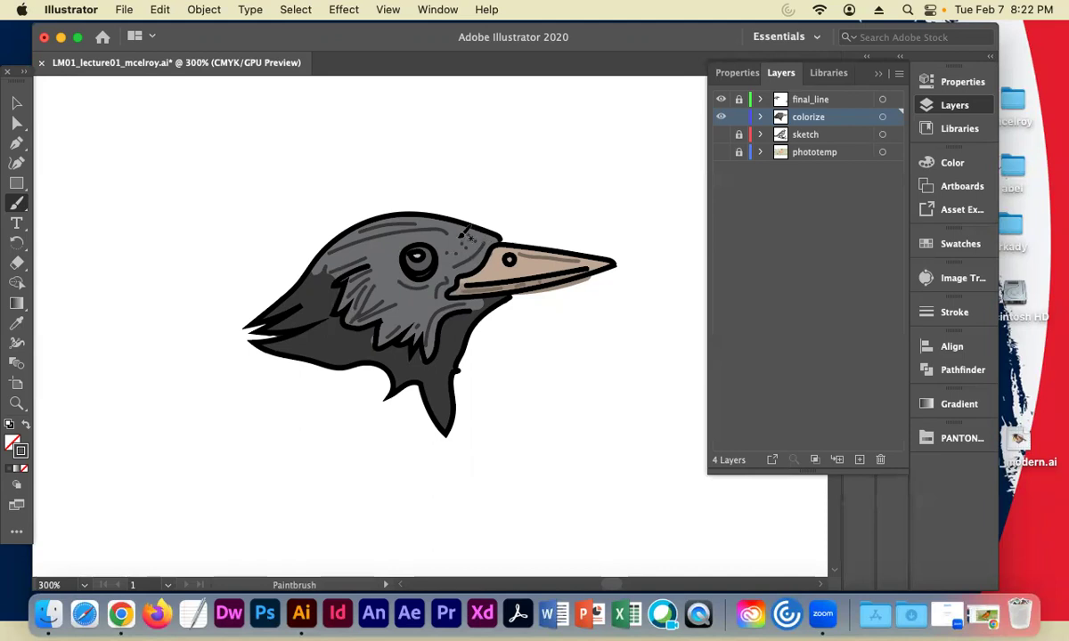
left_click(454, 234)
left_click(464, 242)
left_click(452, 237)
left_click(469, 250)
left_click(454, 237)
left_click(449, 234)
left_click(446, 239)
left_click(441, 237)
left_click(419, 230)
left_click(423, 218)
left_click(486, 235)
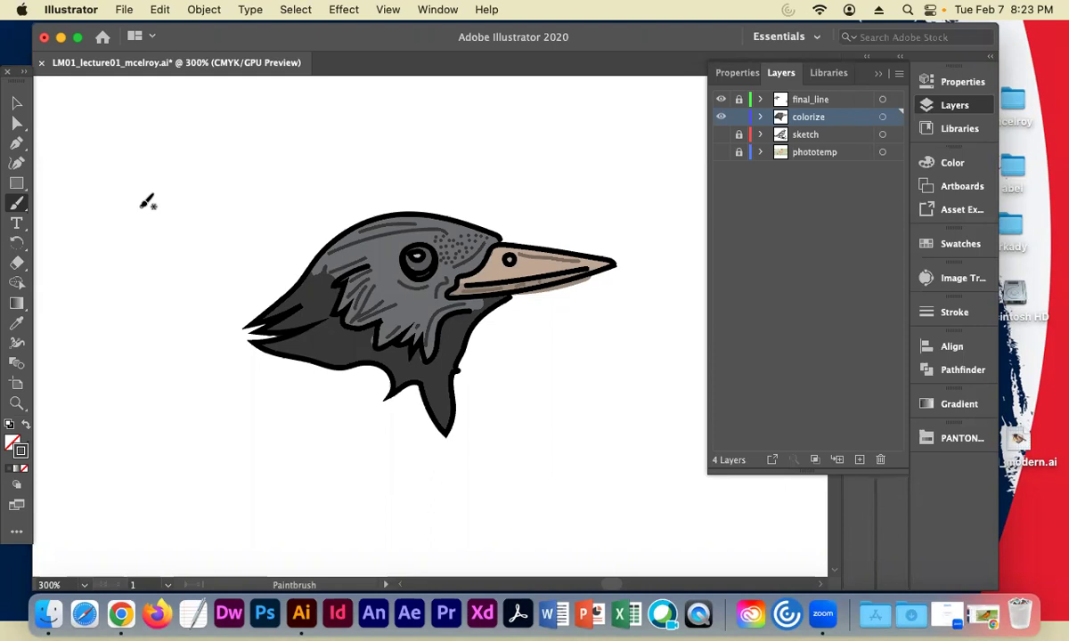
left_click(17, 102)
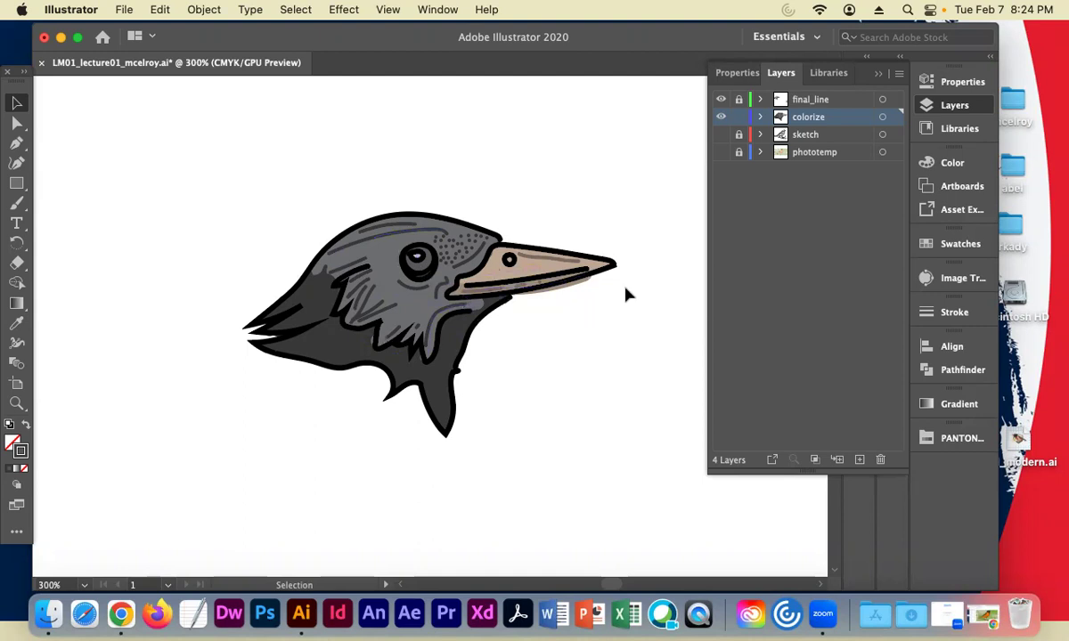
Lock the colorize layer, show the sketch layer, and hide the colorize and final_line layers
left_click(736, 119)
left_click(721, 135)
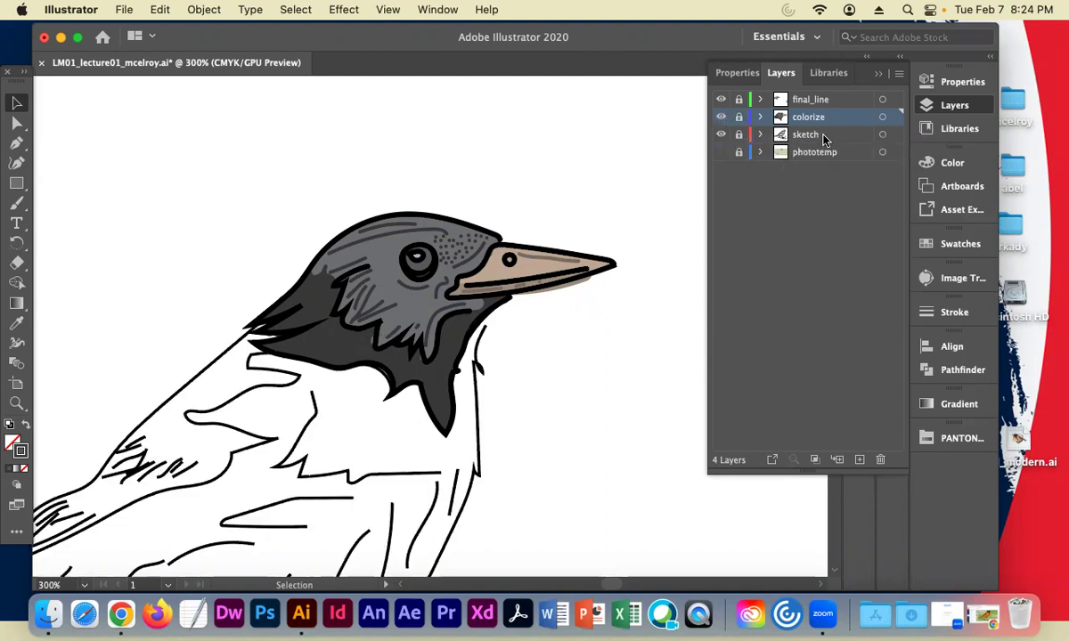
left_click(721, 117)
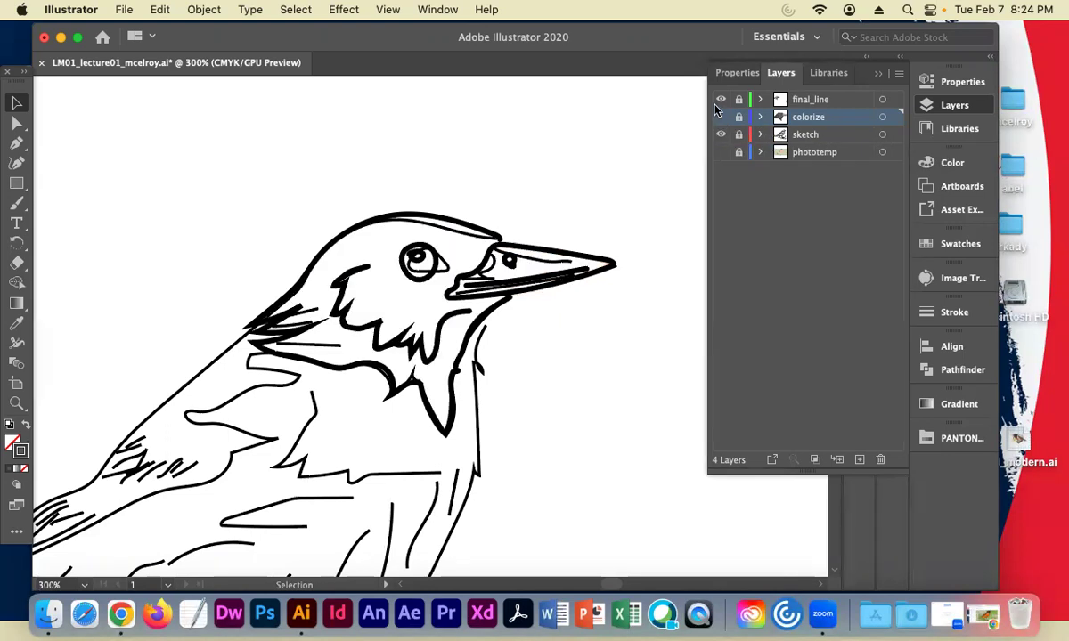
left_click(721, 99)
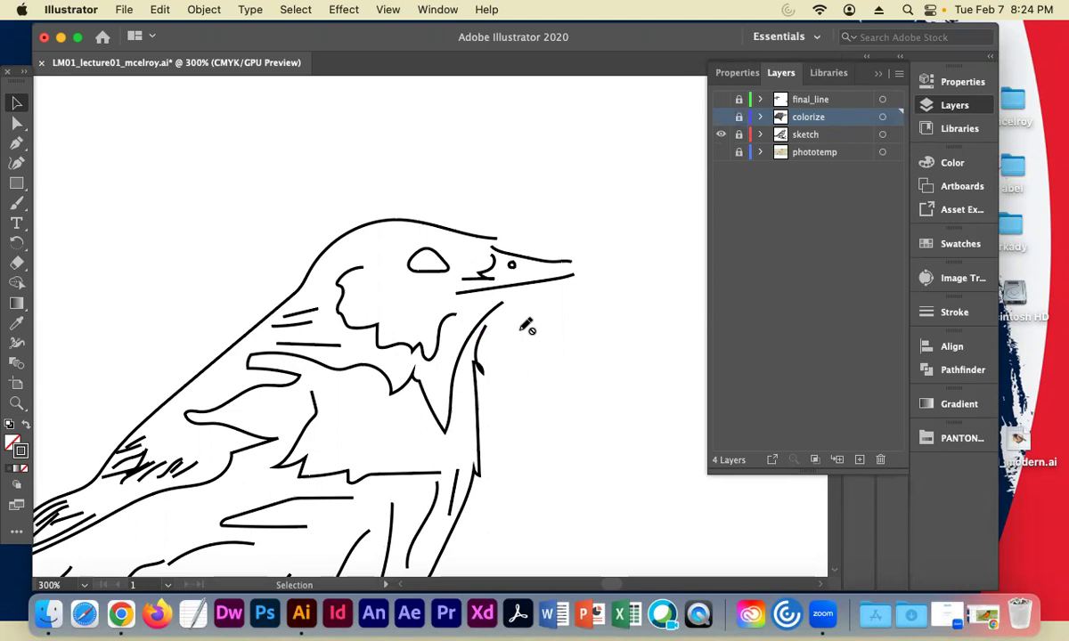
scroll(526, 325, "up", 1)
scroll(570, 312, "up", 1)
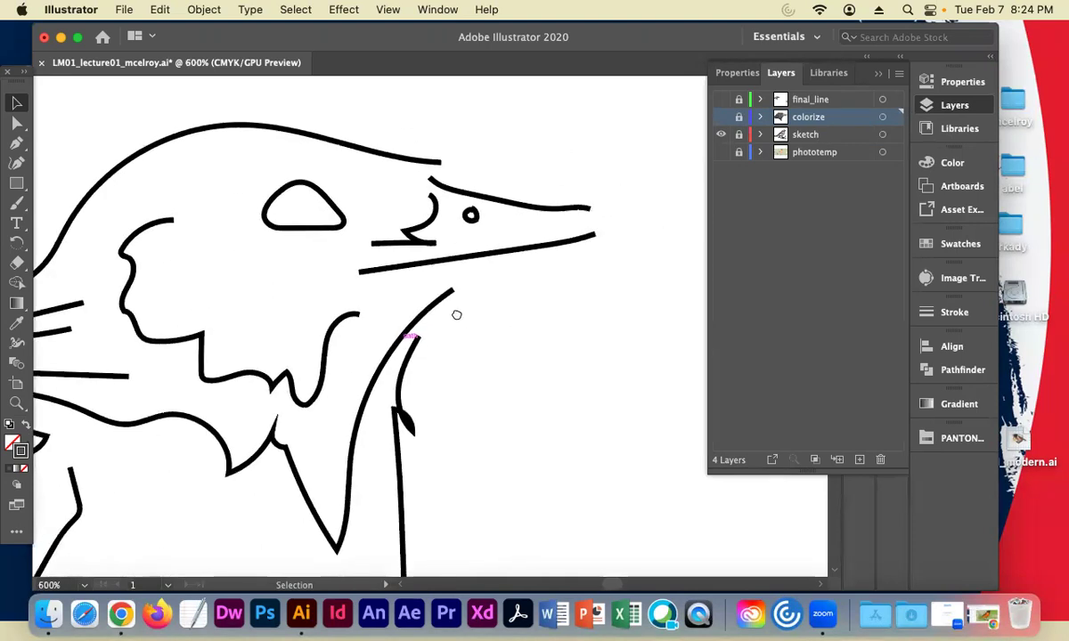
scroll(457, 314, "right", 2)
scroll(456, 314, "up", 1)
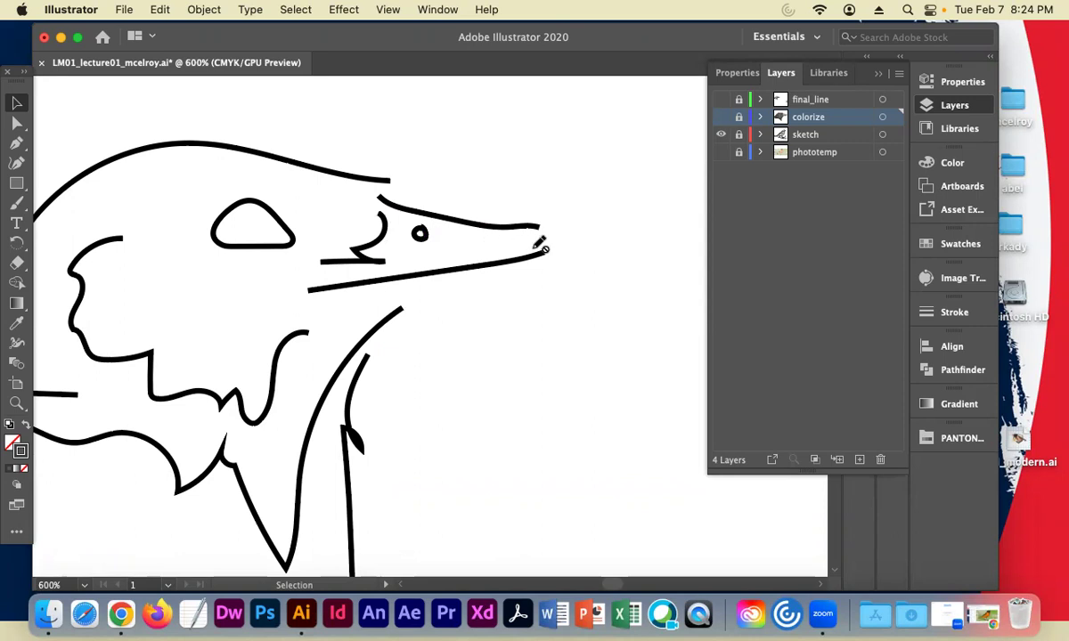
left_click(721, 99)
left_click(723, 100)
Add a new layer directly above the sketch layer and name it graphic_color
left_click(820, 137)
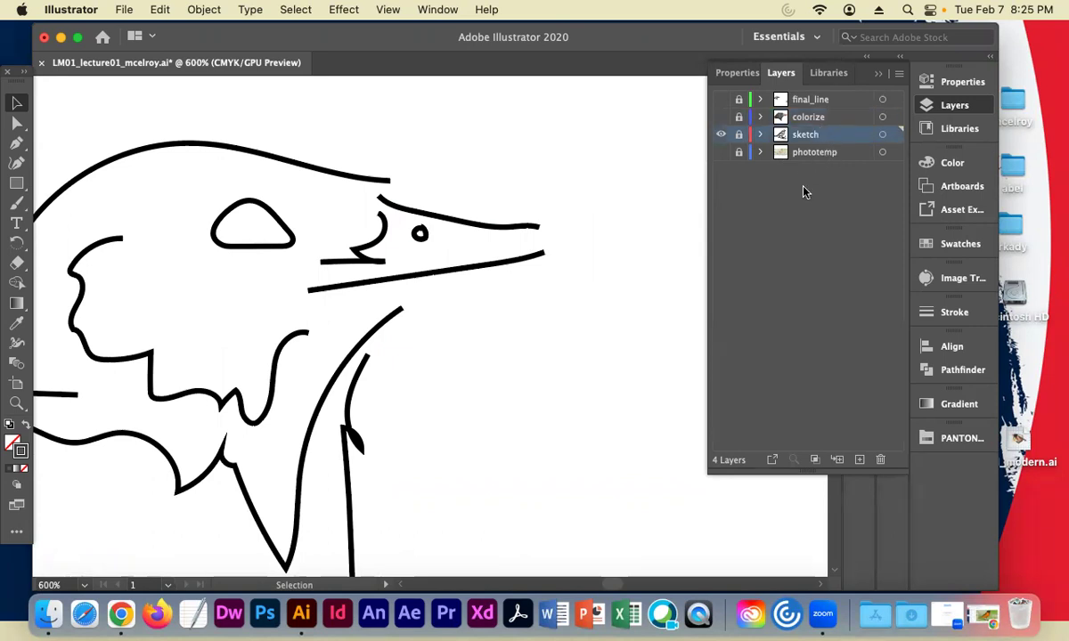
left_click(860, 461)
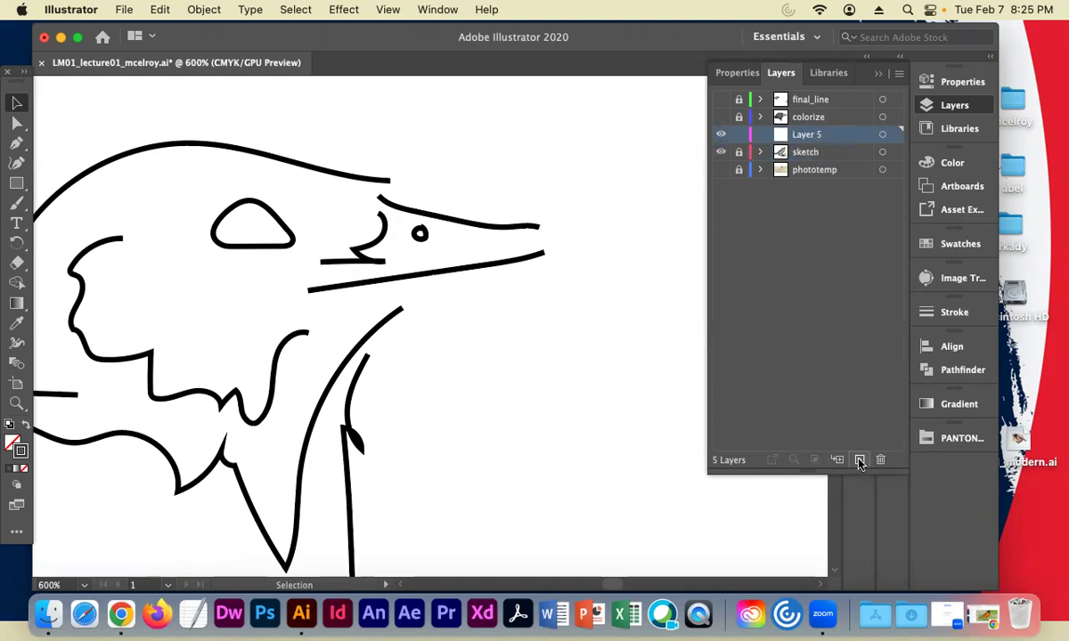
double_click(805, 136)
type("graphic_color")
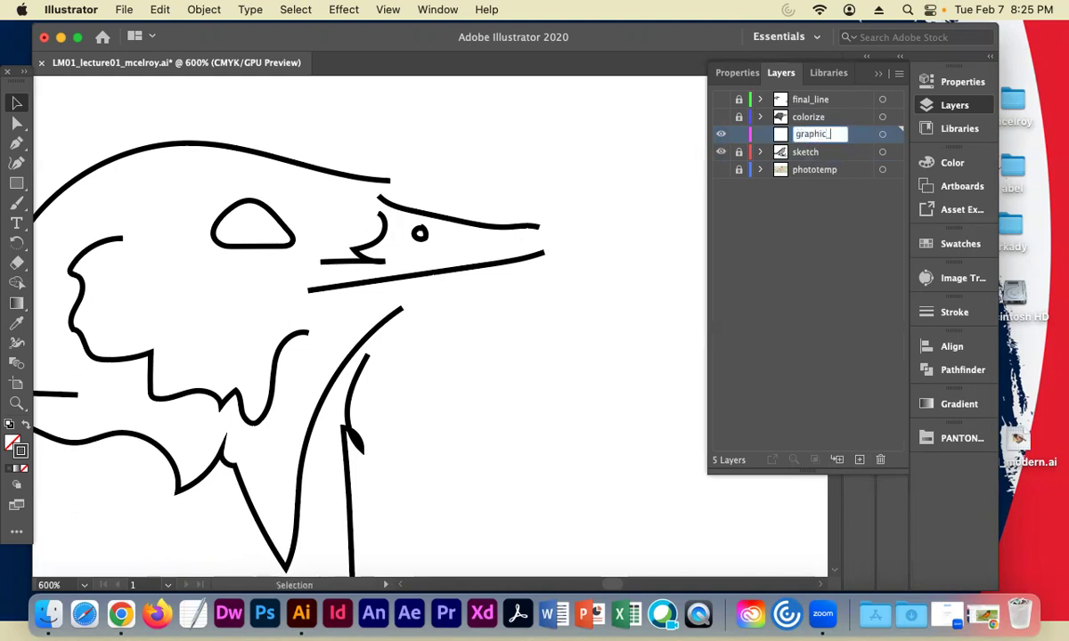
key("Return")
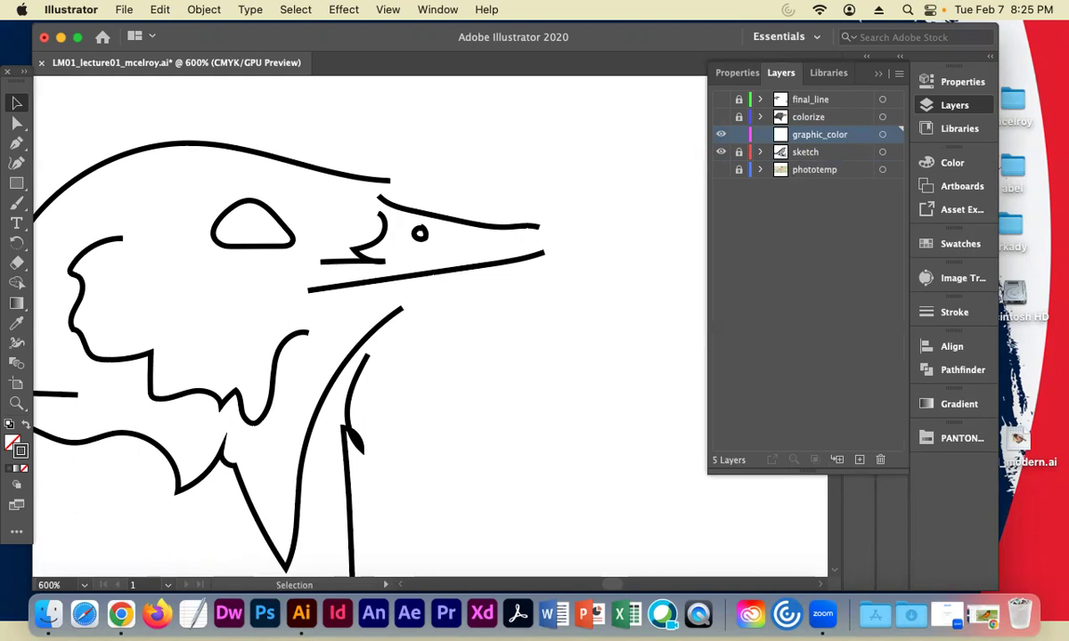
Add a layer named graphic_outline above graphic_color and lock the graphic_color layer
left_click(860, 459)
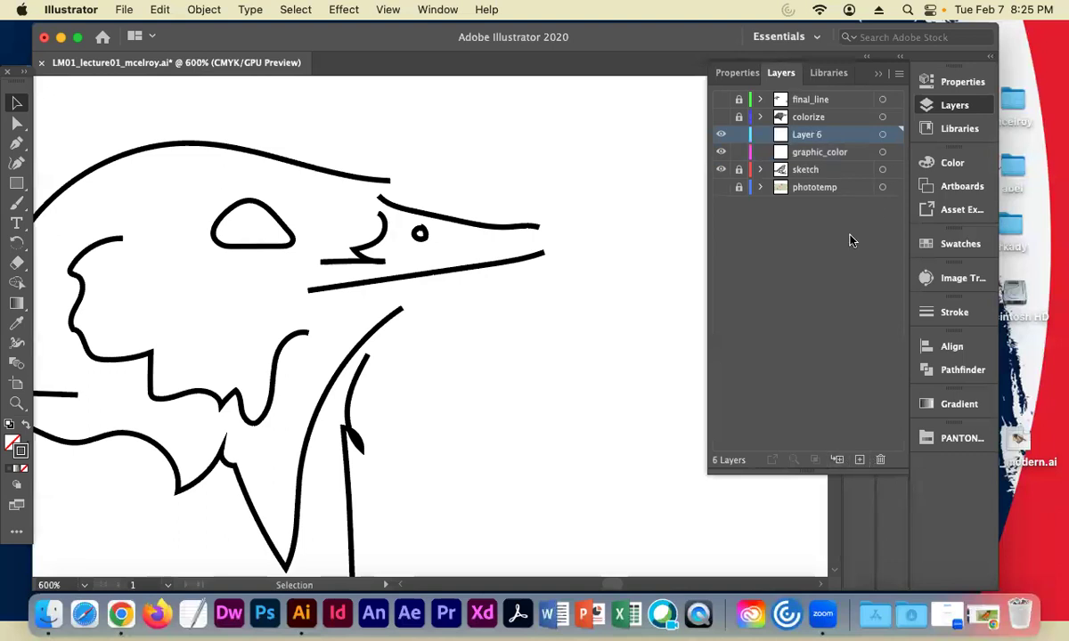
double_click(795, 136)
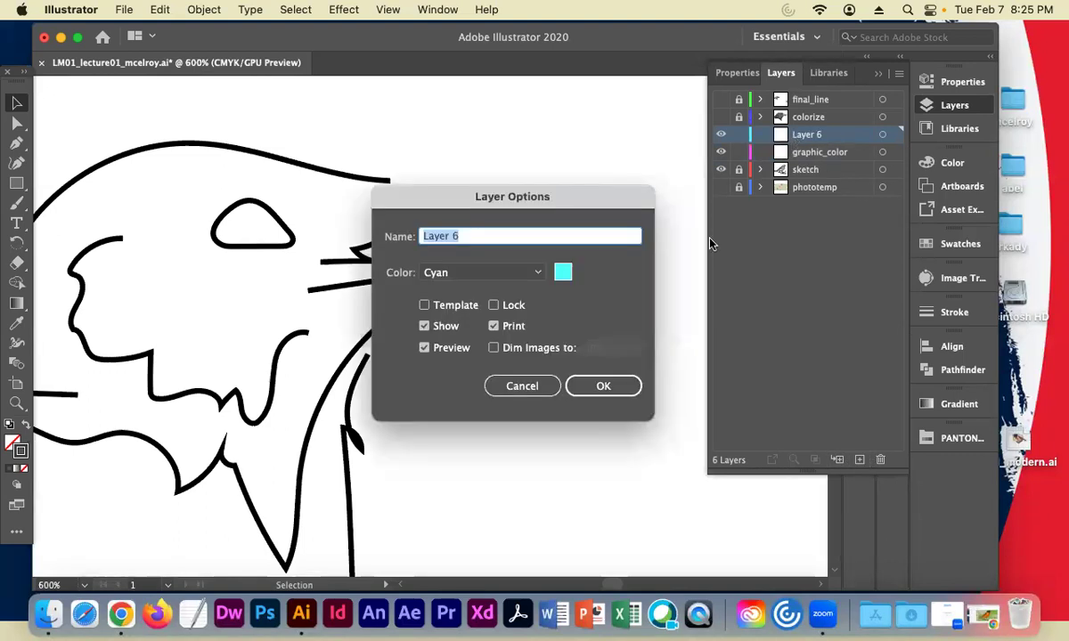
left_click(527, 386)
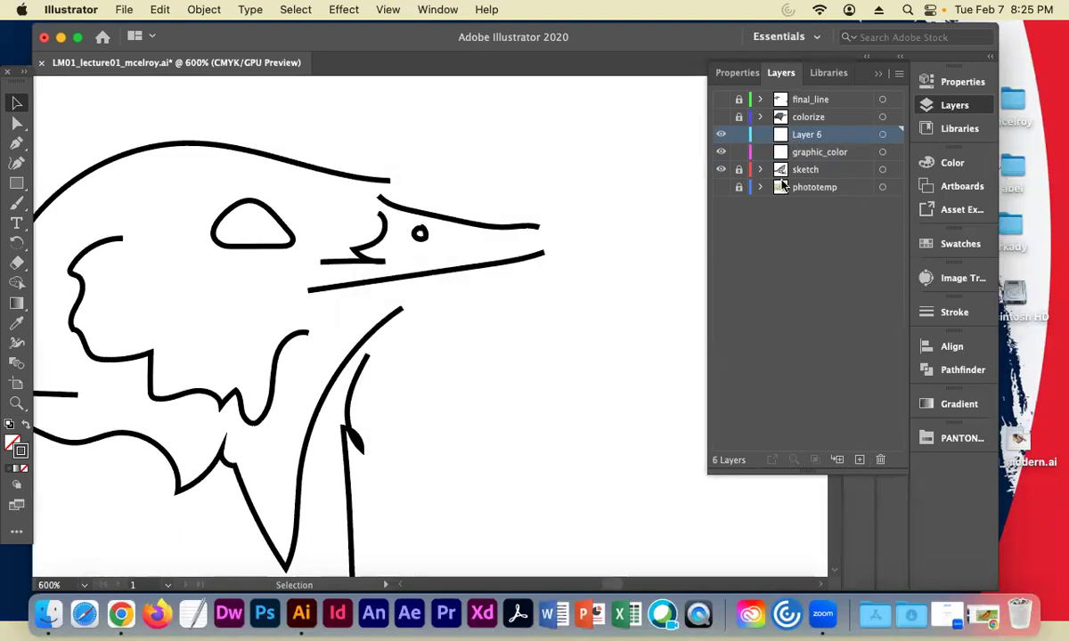
double_click(801, 136)
type("graphic_ou")
type("tline")
key("Return")
left_click(738, 153)
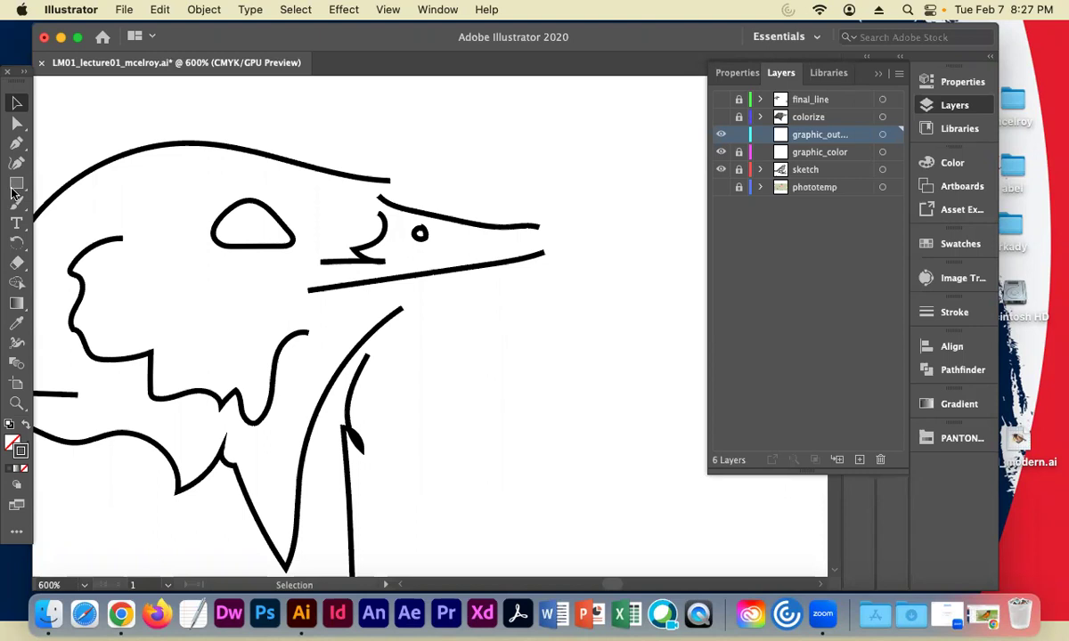
With a black stroke and no fill, start a Pen path from the beak's upper base to a curved point at its tip
left_click(16, 142)
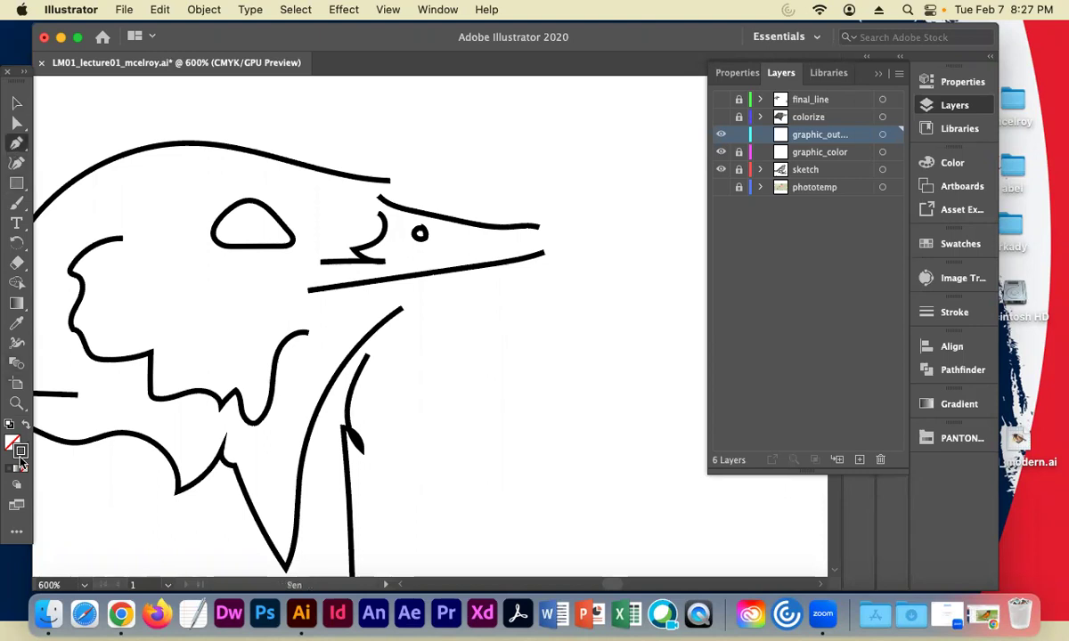
double_click(20, 450)
left_click(965, 284)
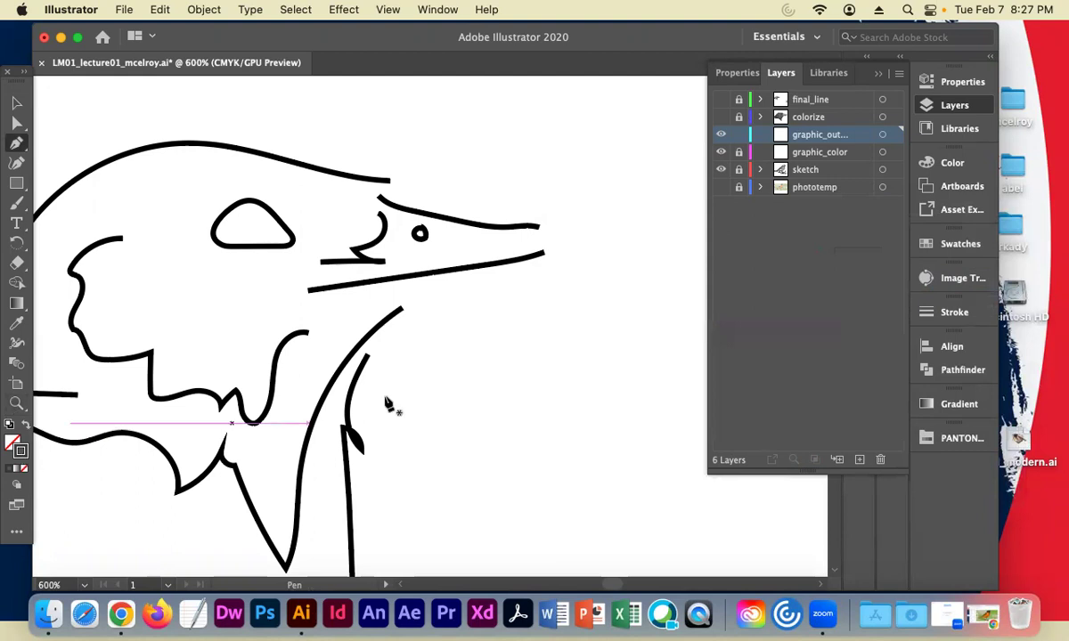
left_click(960, 244)
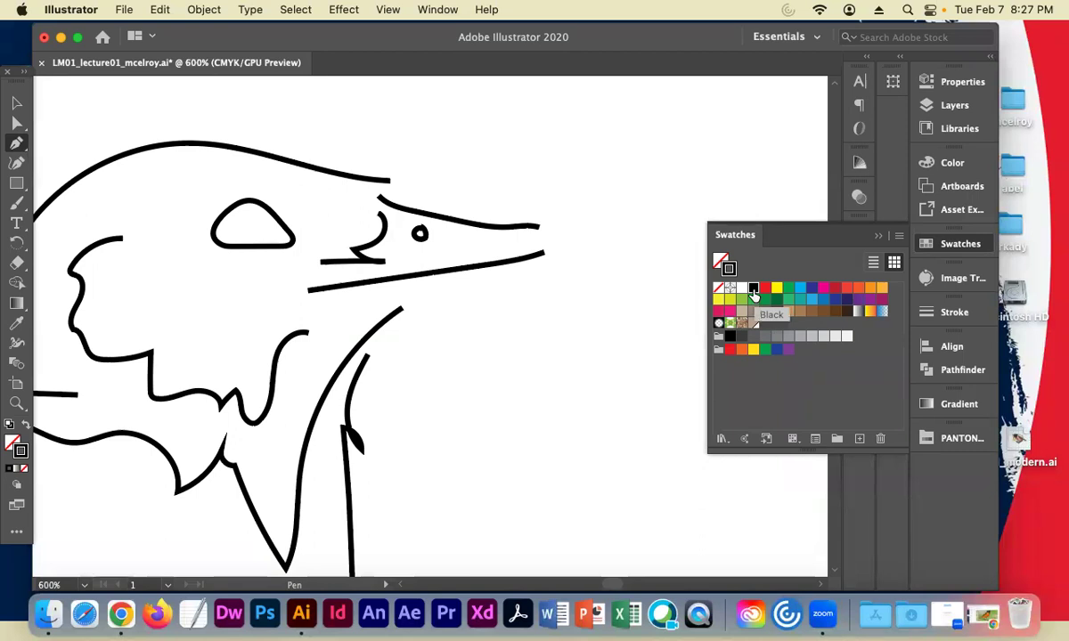
left_click(879, 238)
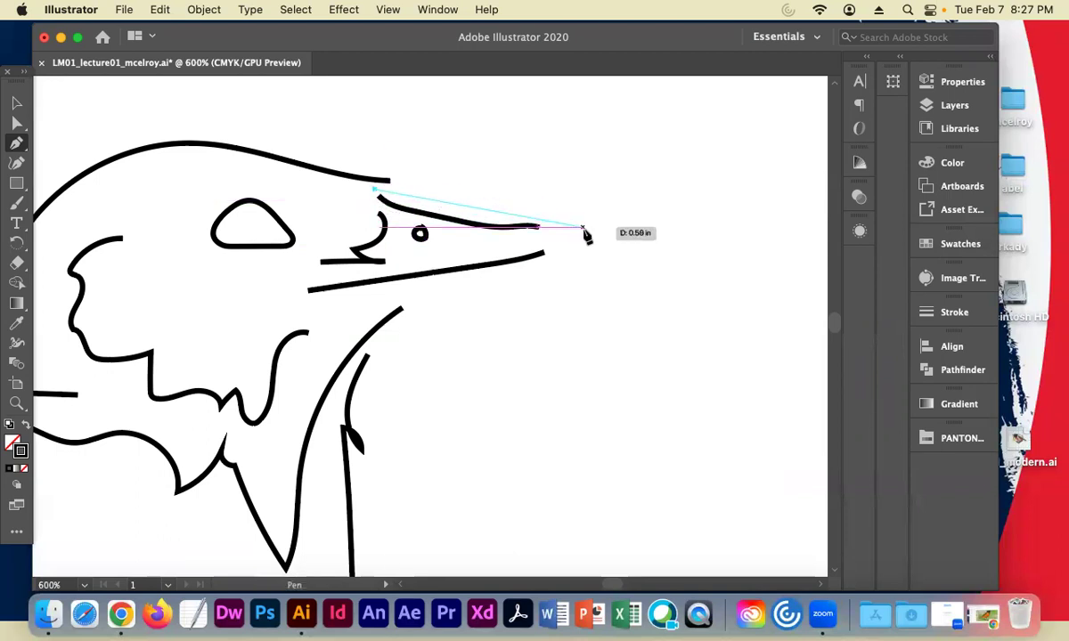
left_click_drag(594, 227, 612, 248)
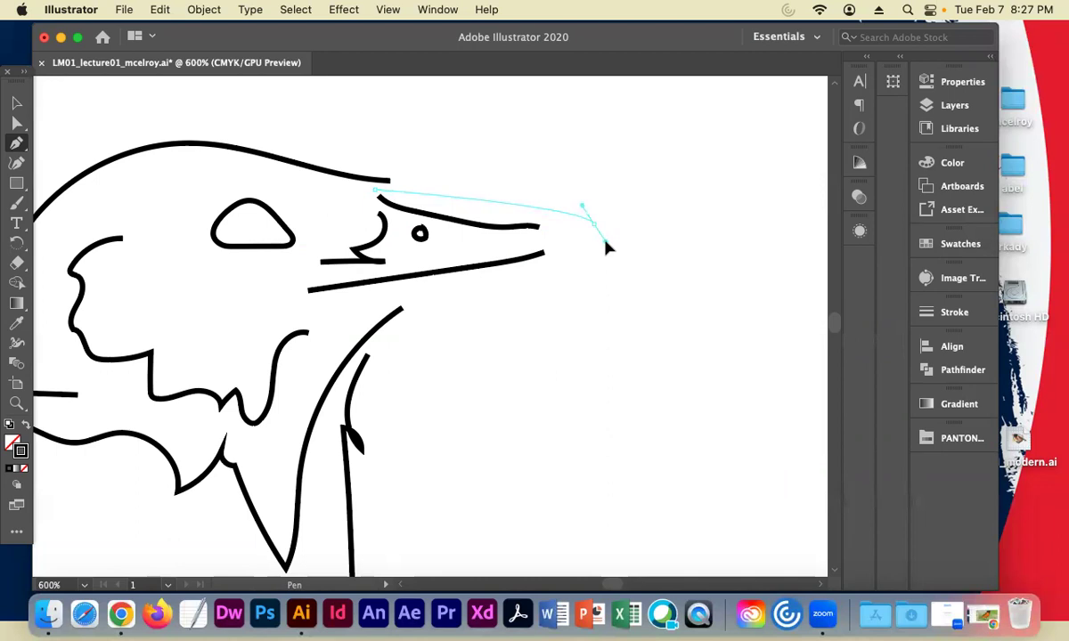
left_click_drag(606, 247, 626, 256)
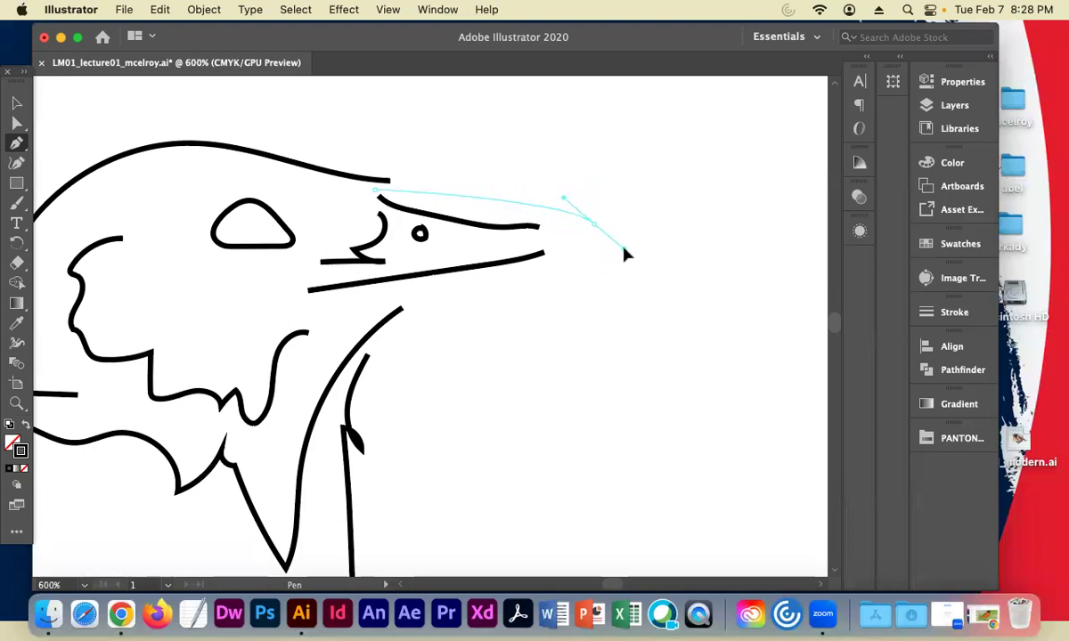
mouse_move(627, 255)
left_mouse_down()
mouse_move(594, 257)
mouse_move(626, 198)
mouse_move(611, 176)
mouse_move(628, 253)
left_mouse_up()
left_click_drag(628, 253, 628, 253)
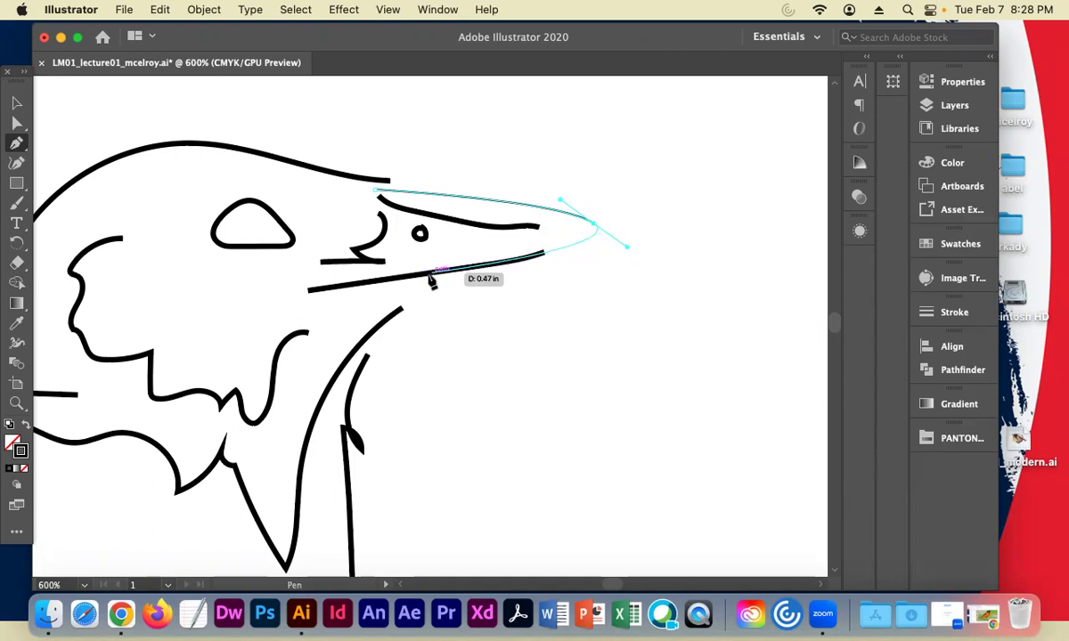
Continue the path along the beak's lower edge, curve it around the mouth corner and close it at the starting anchor
left_click_drag(427, 281, 394, 278)
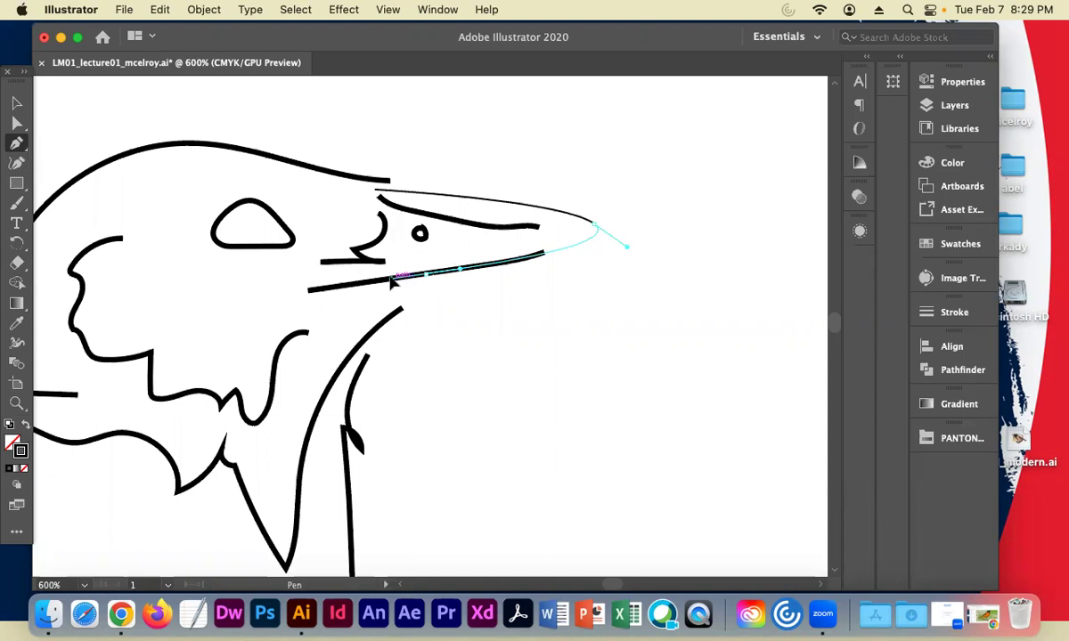
left_click(392, 280)
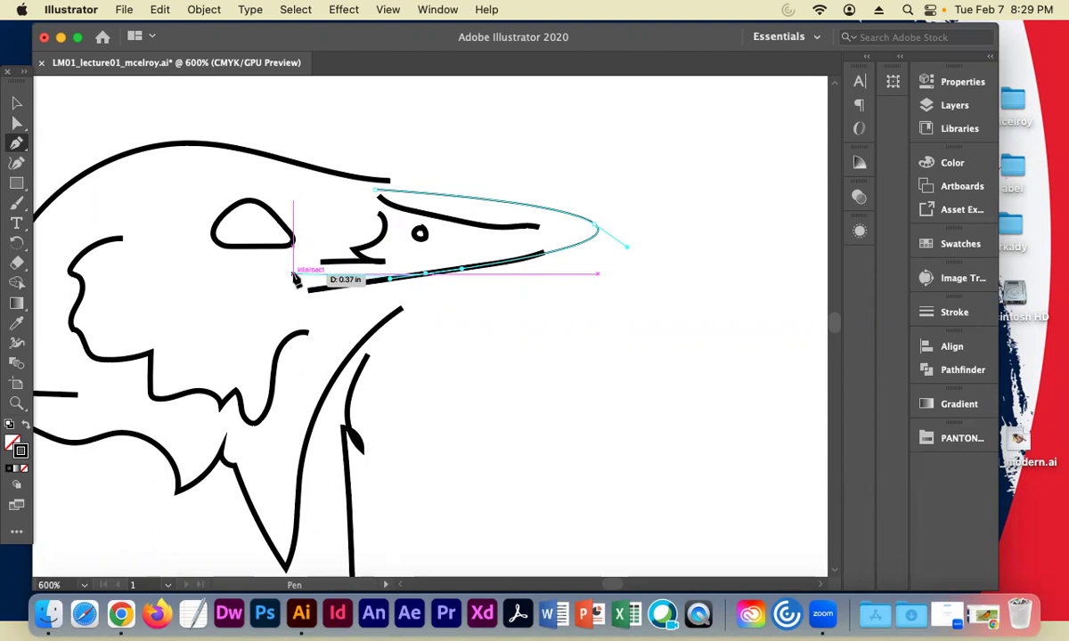
left_click_drag(294, 272, 313, 252)
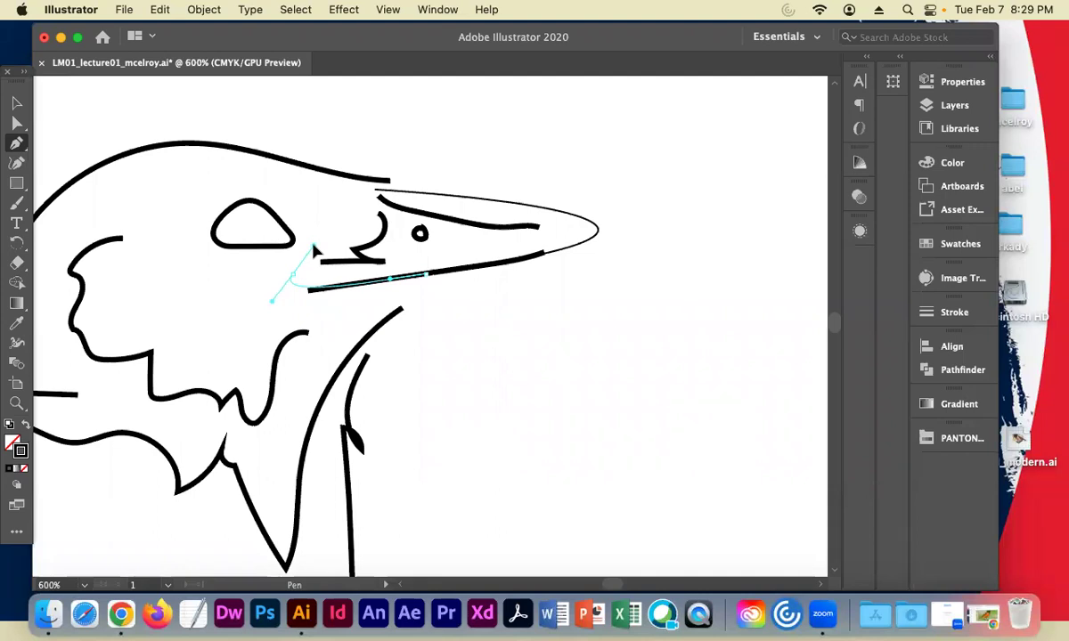
left_click_drag(312, 249, 362, 235)
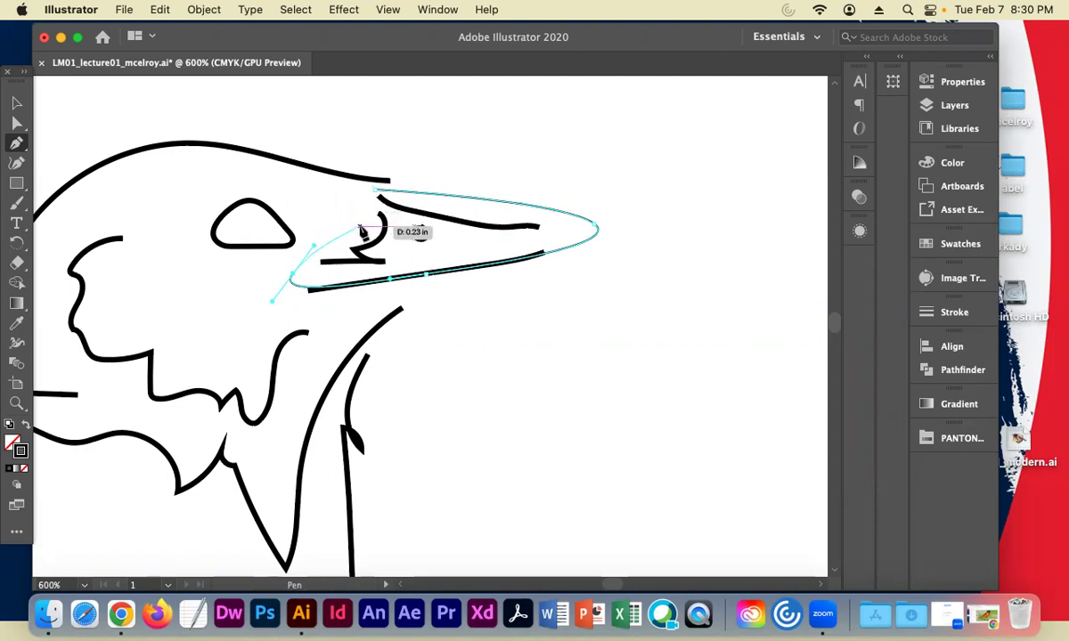
left_click_drag(358, 230, 360, 206)
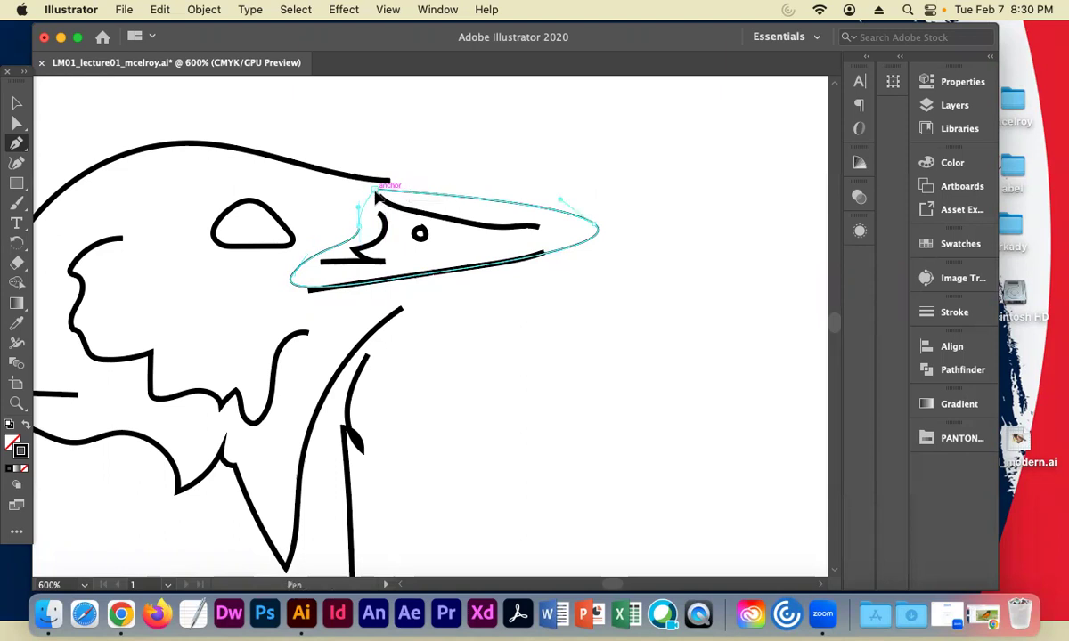
left_click(375, 190)
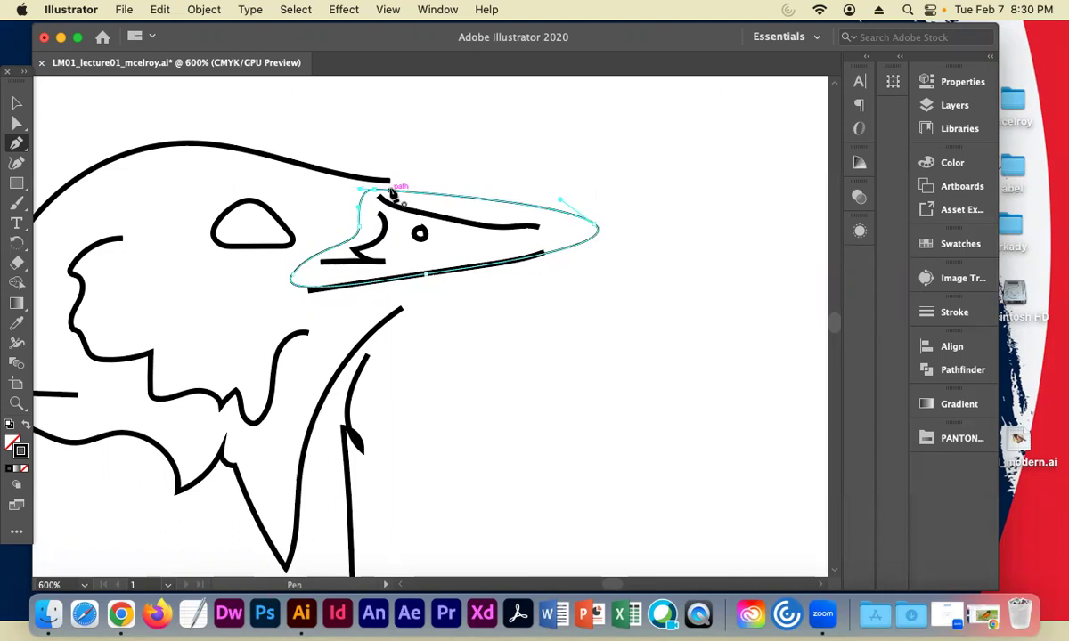
Deselect the finished beak outline and hide the sketch layer
left_click(17, 104)
left_click(535, 142)
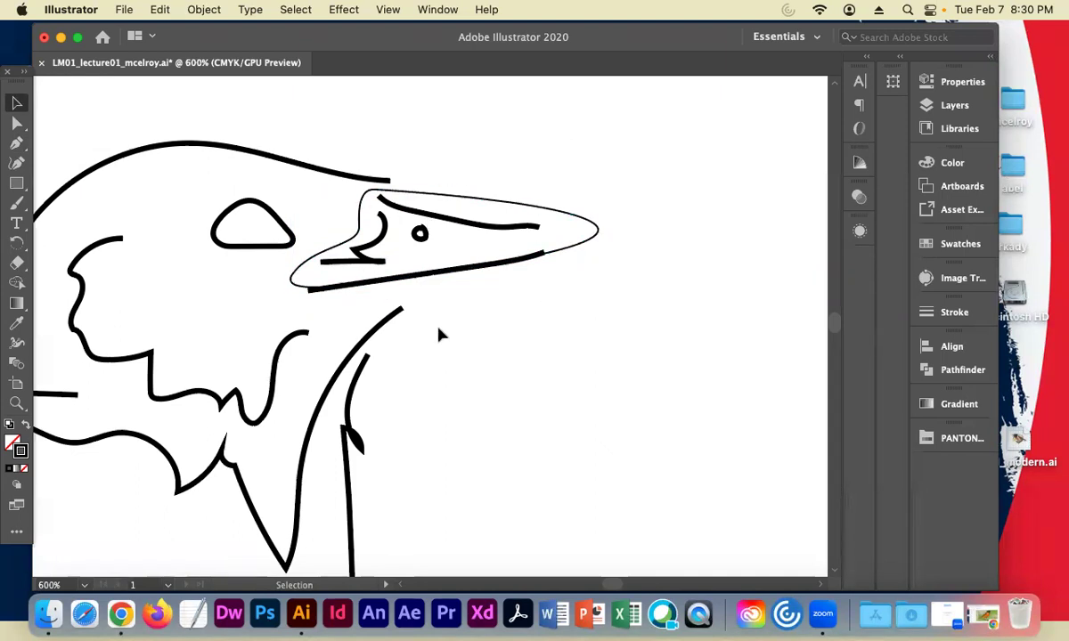
left_click(971, 105)
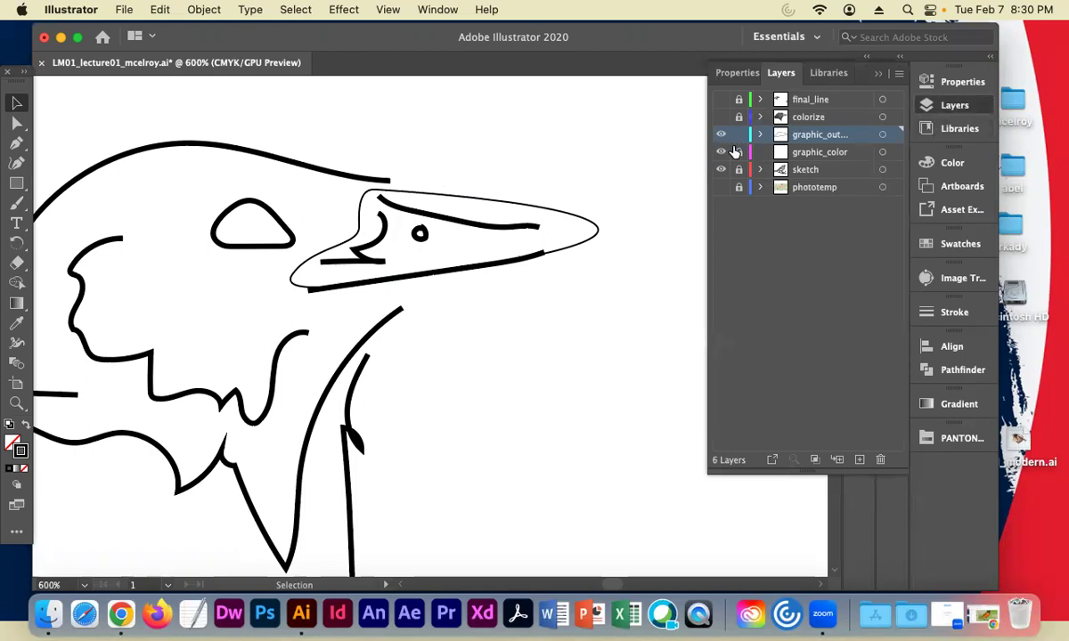
left_click(722, 170)
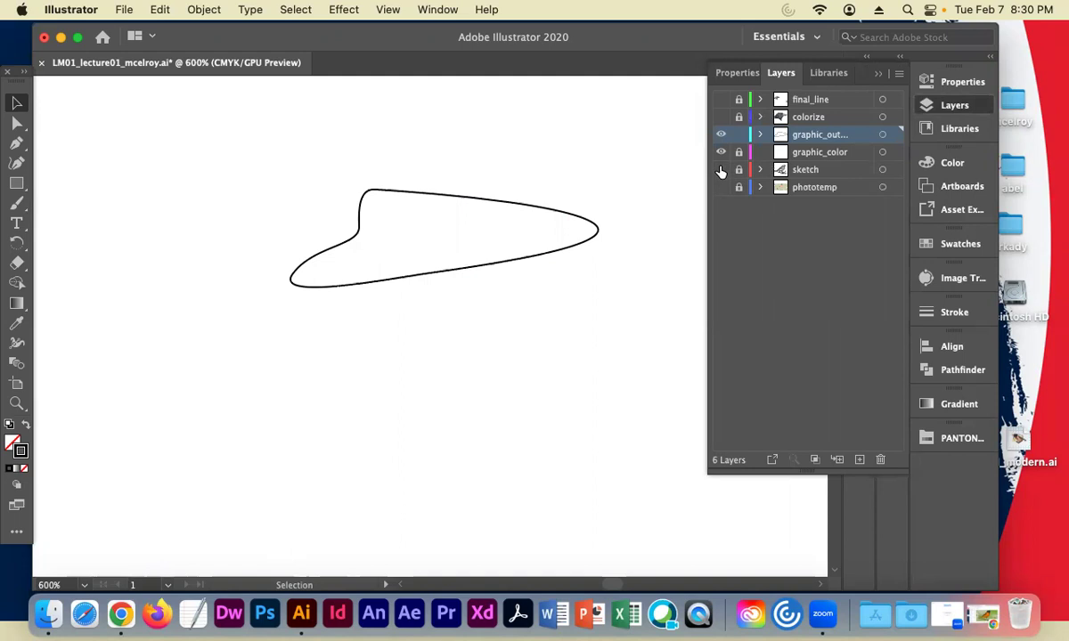
Show the sketch layer and compare the simplified beak outline with the detailed final_line version by toggling layer visibility
left_click(720, 170)
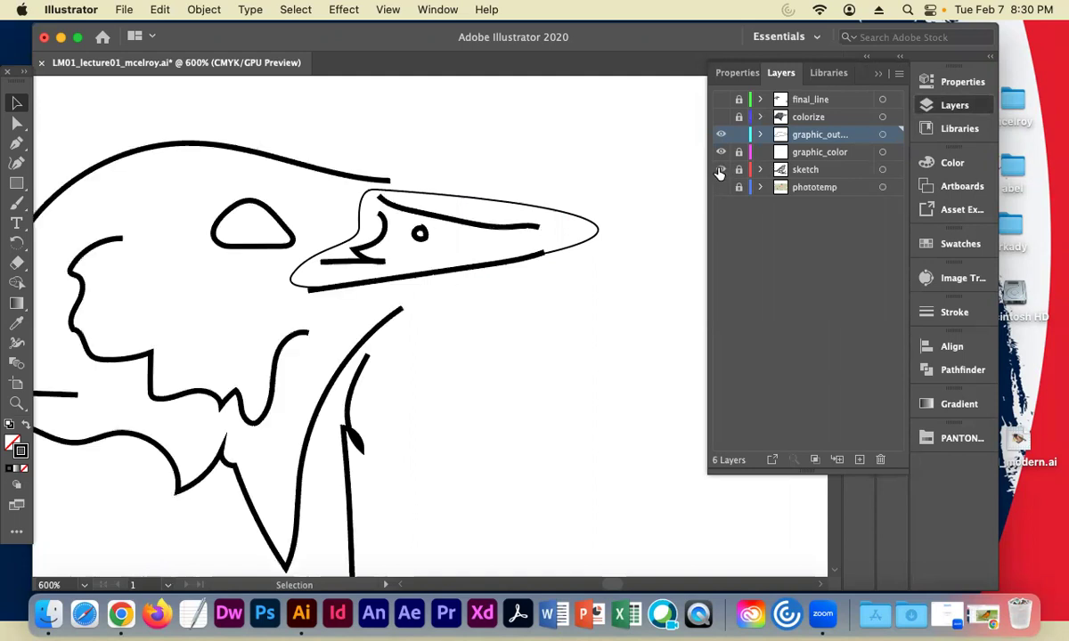
left_click(721, 100)
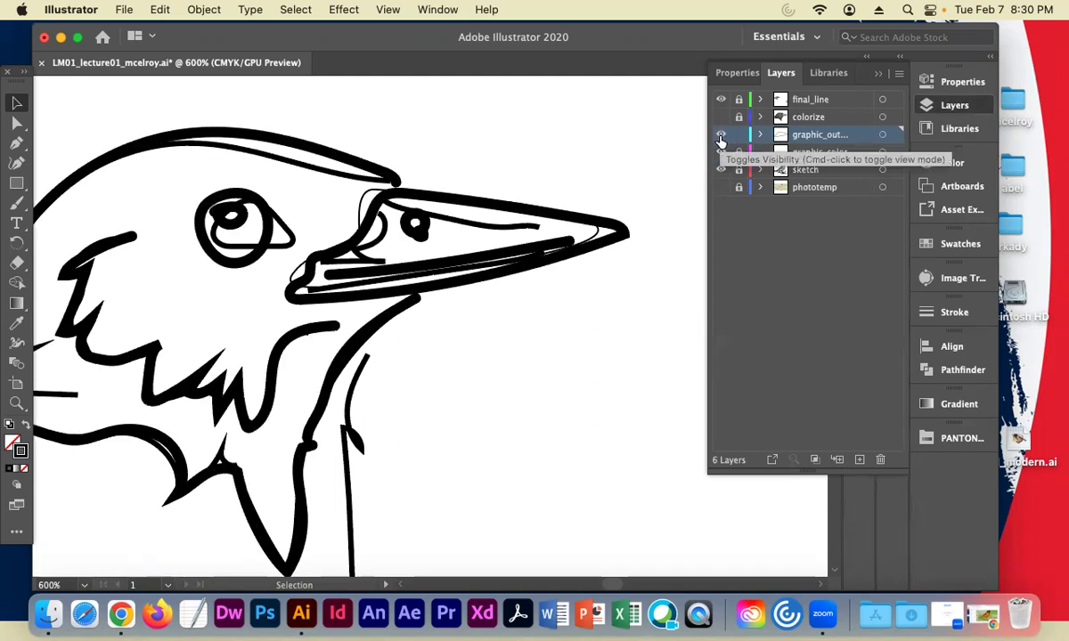
left_click(721, 134)
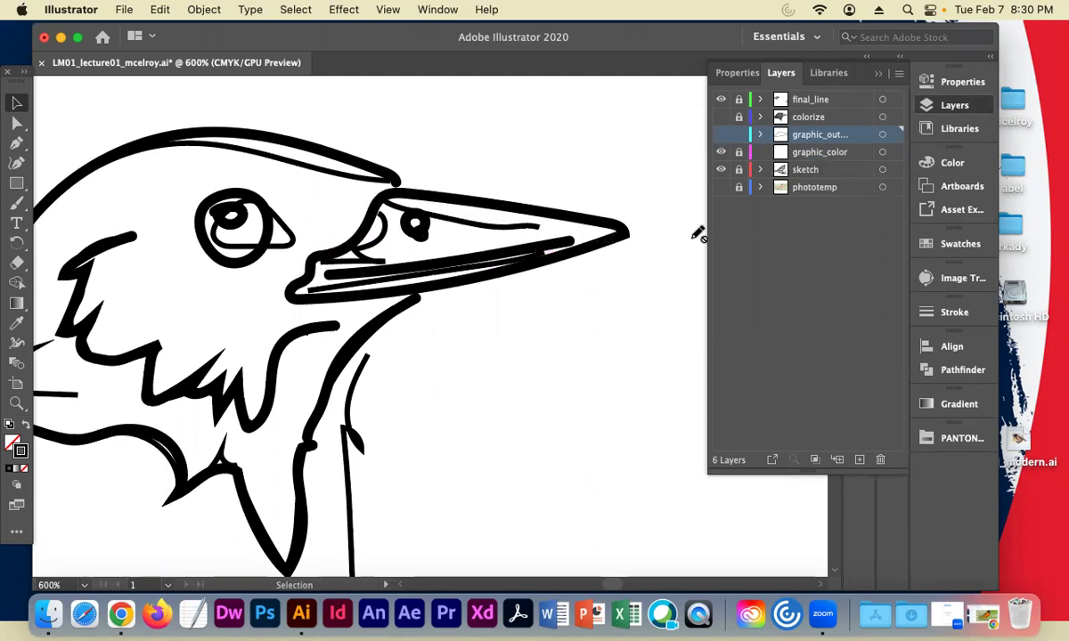
left_click(721, 101)
left_click(720, 134)
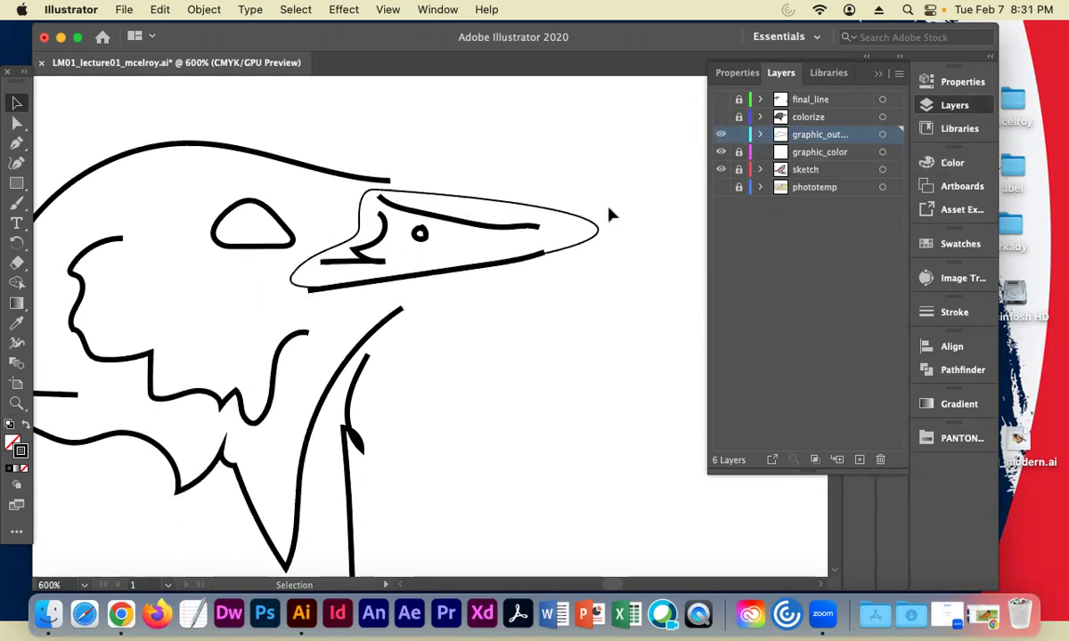
left_click(721, 170)
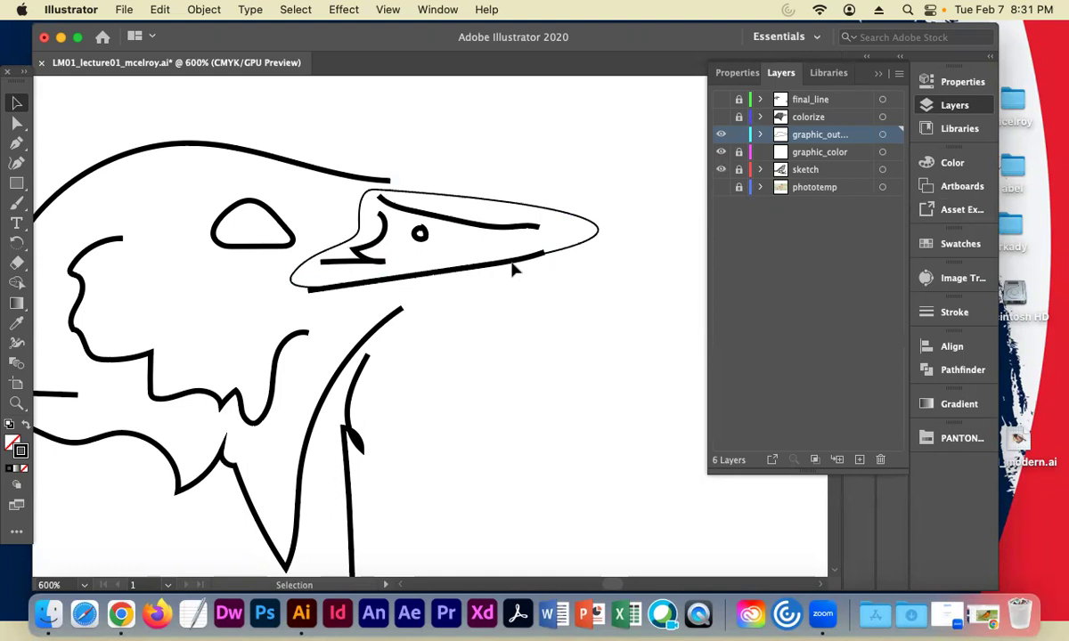
Set the beak outline's stroke weight to 2 pt and deselect it
left_click(507, 211)
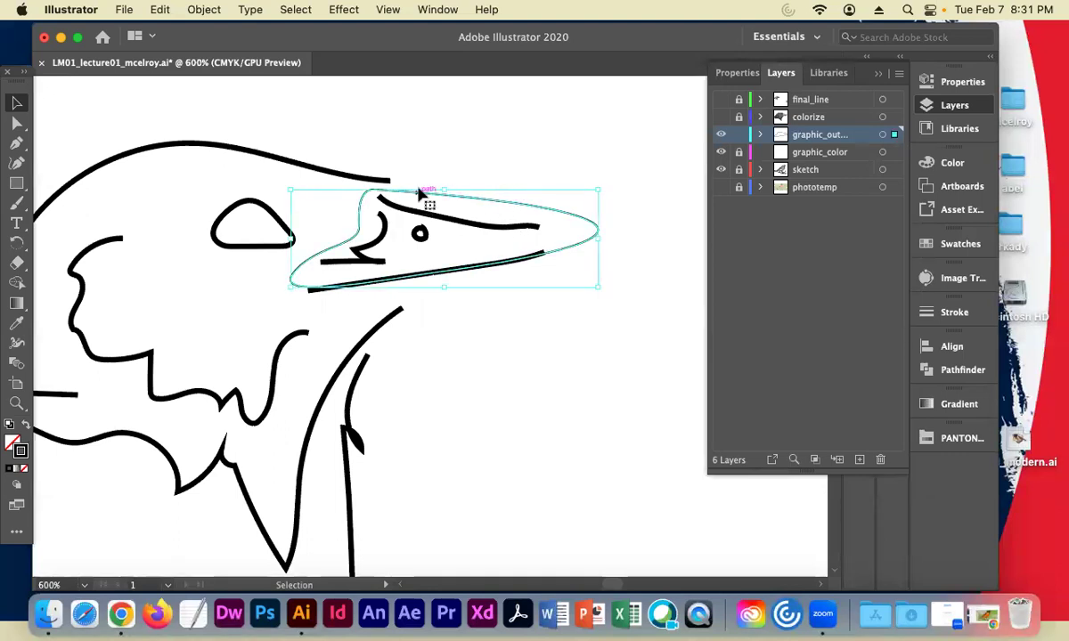
left_click(952, 312)
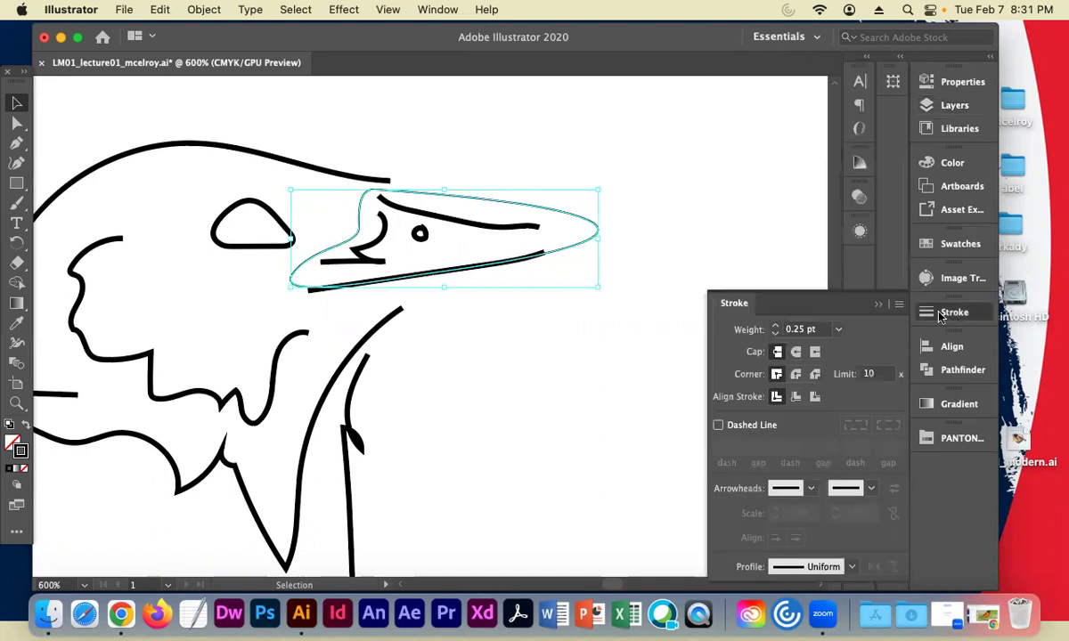
left_click(774, 326)
left_click(774, 327)
left_click(774, 327)
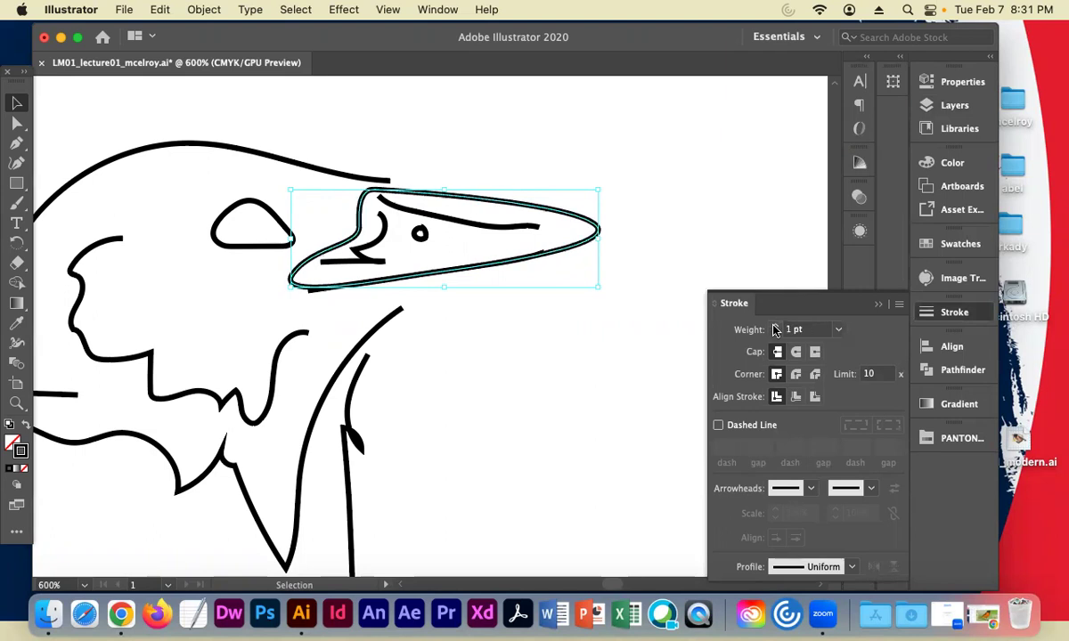
left_click(774, 327)
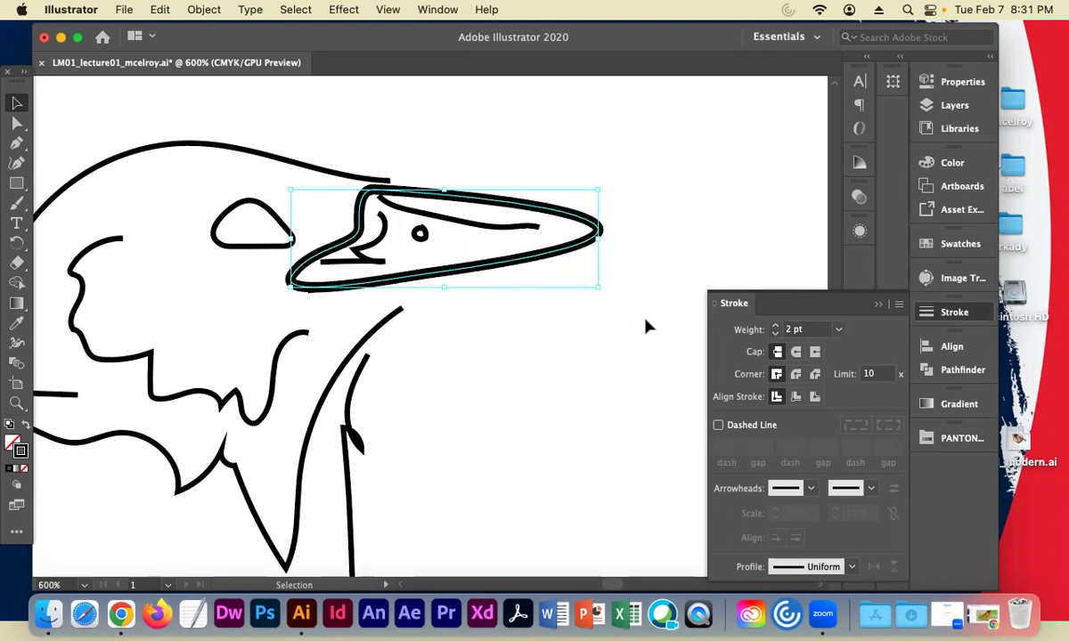
left_click(882, 304)
left_click(544, 330)
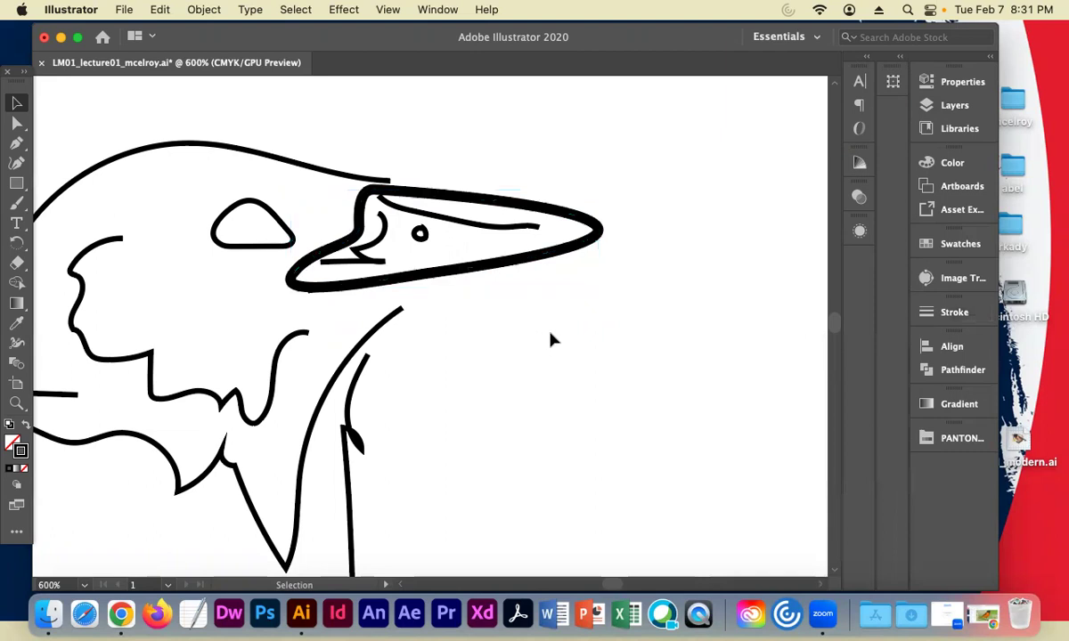
Compare the thickened beak outline against the sketch and colorize layers by switching their visibility on and off
left_click(954, 105)
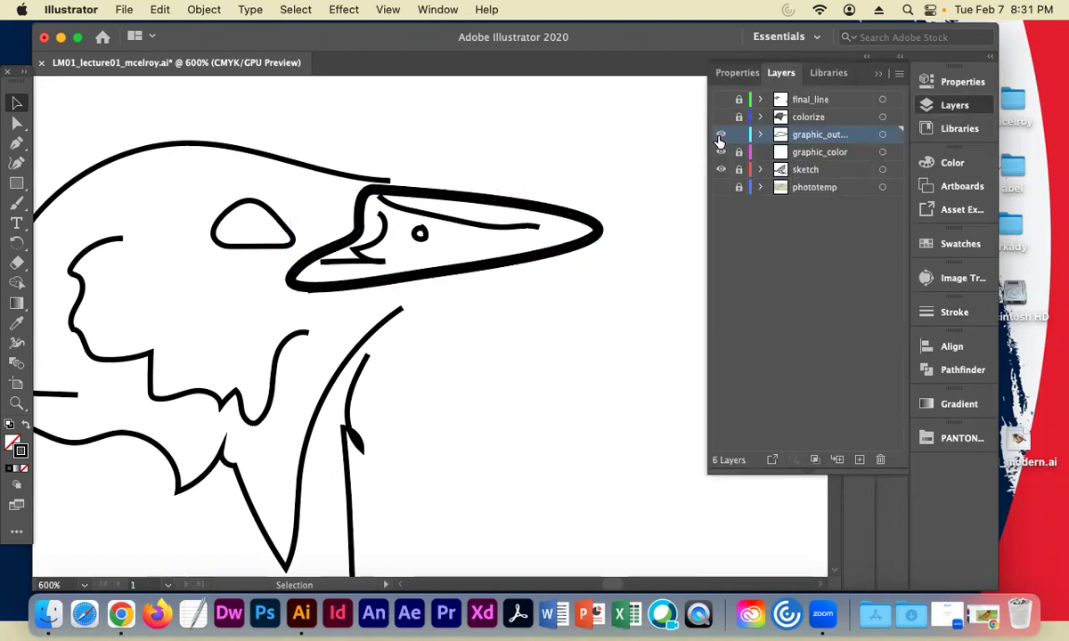
left_click(722, 169)
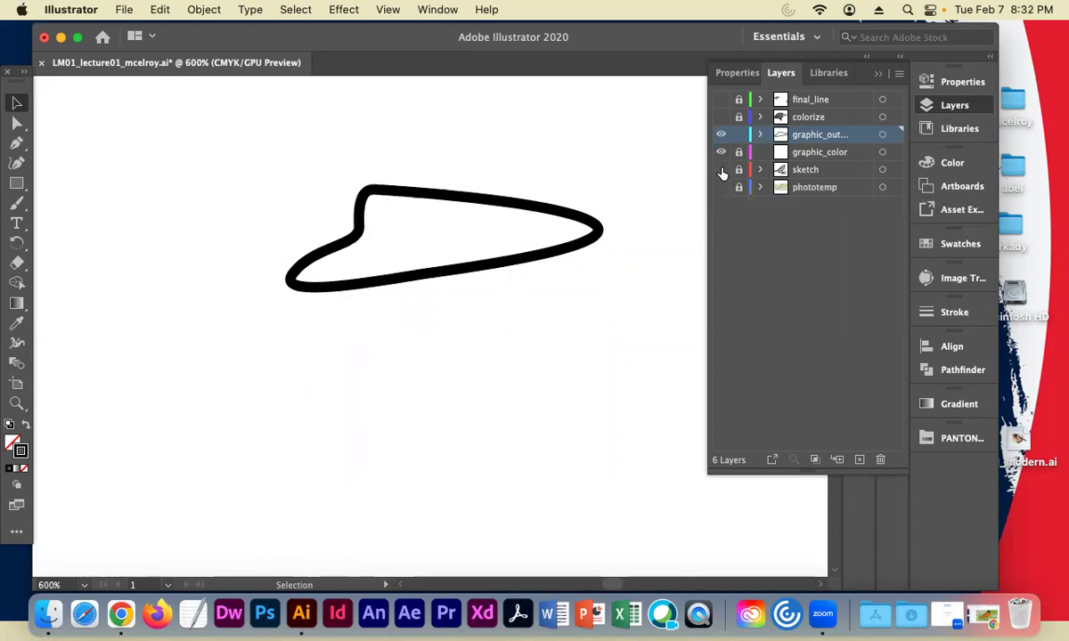
left_click(721, 169)
left_click(722, 169)
left_click(721, 170)
left_click(722, 170)
left_click(722, 169)
left_click(721, 169)
left_click(721, 169)
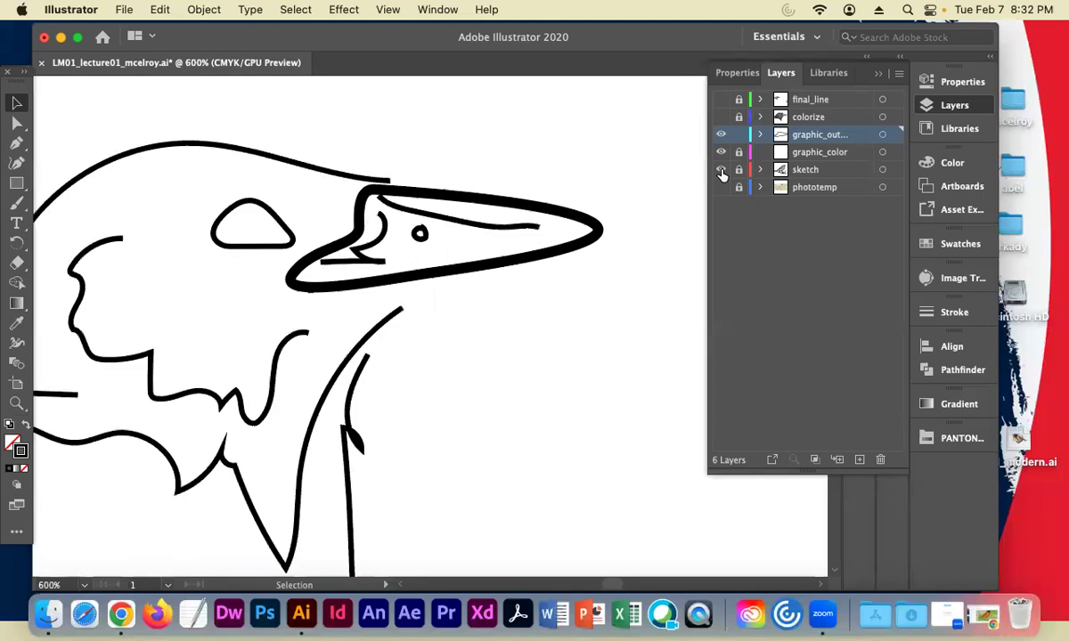
left_click(722, 169)
left_click(722, 169)
left_click(721, 117)
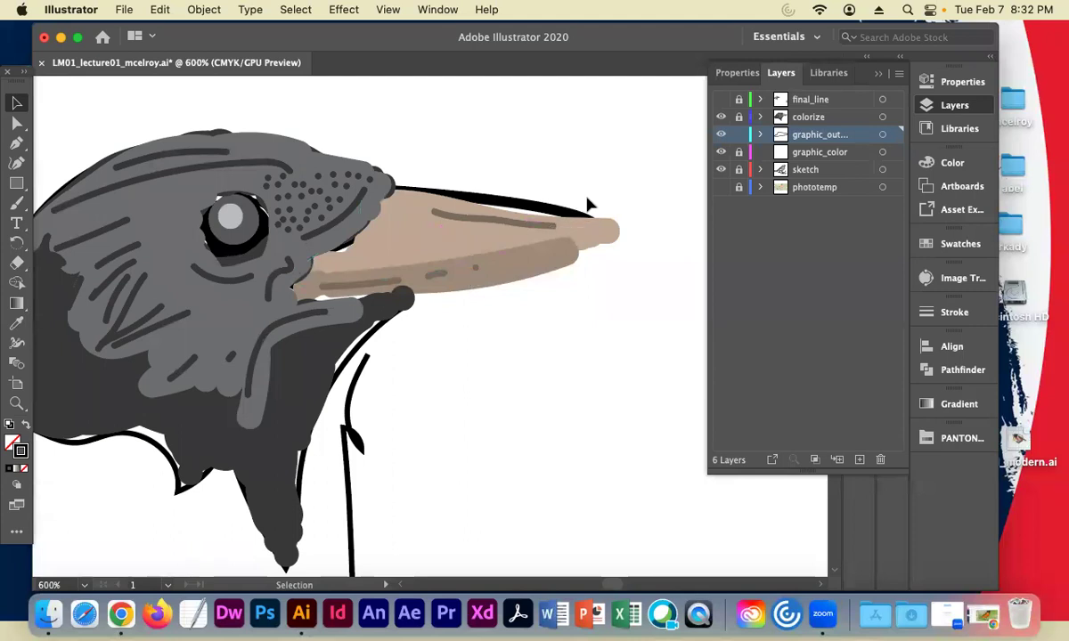
left_click(721, 117)
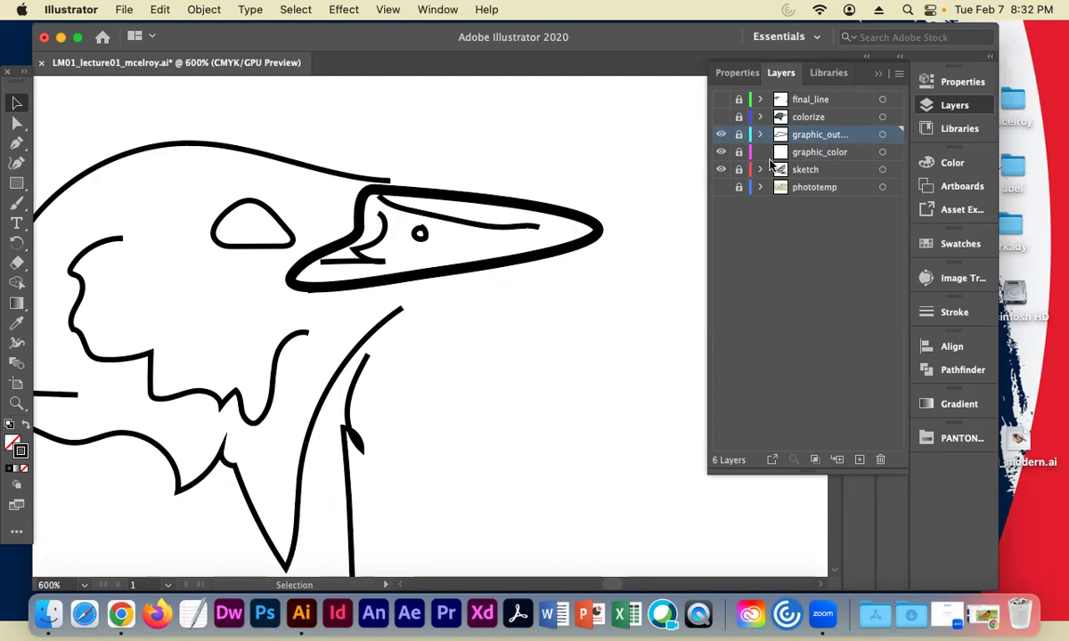
Lock the graphic_outline layer, unlock graphic_color and make it the active layer, and hide the sketch layer
left_click(739, 154)
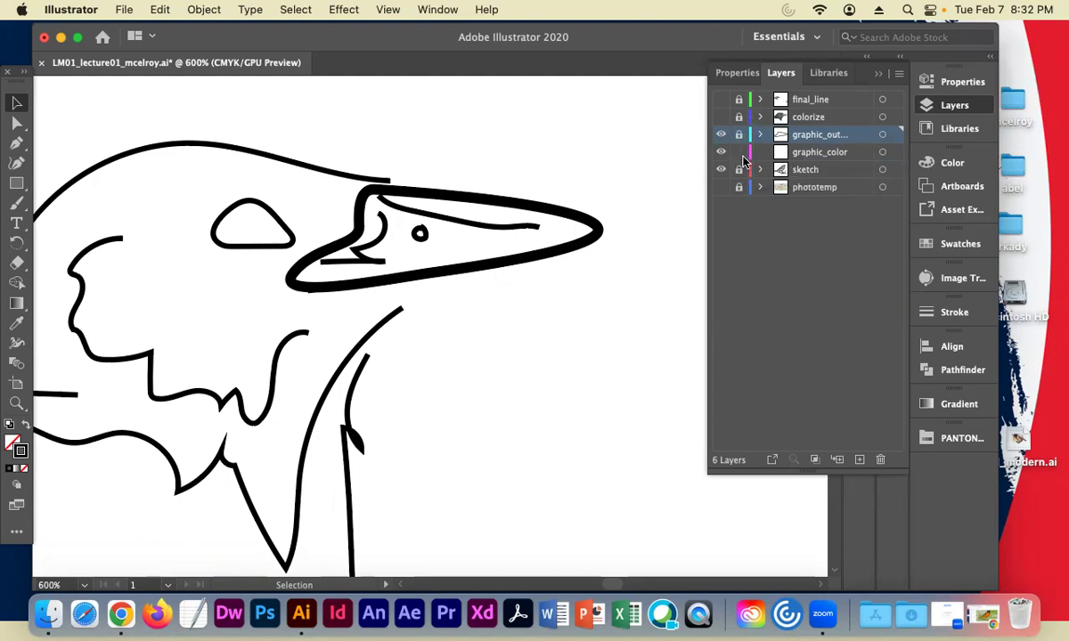
left_click(817, 153)
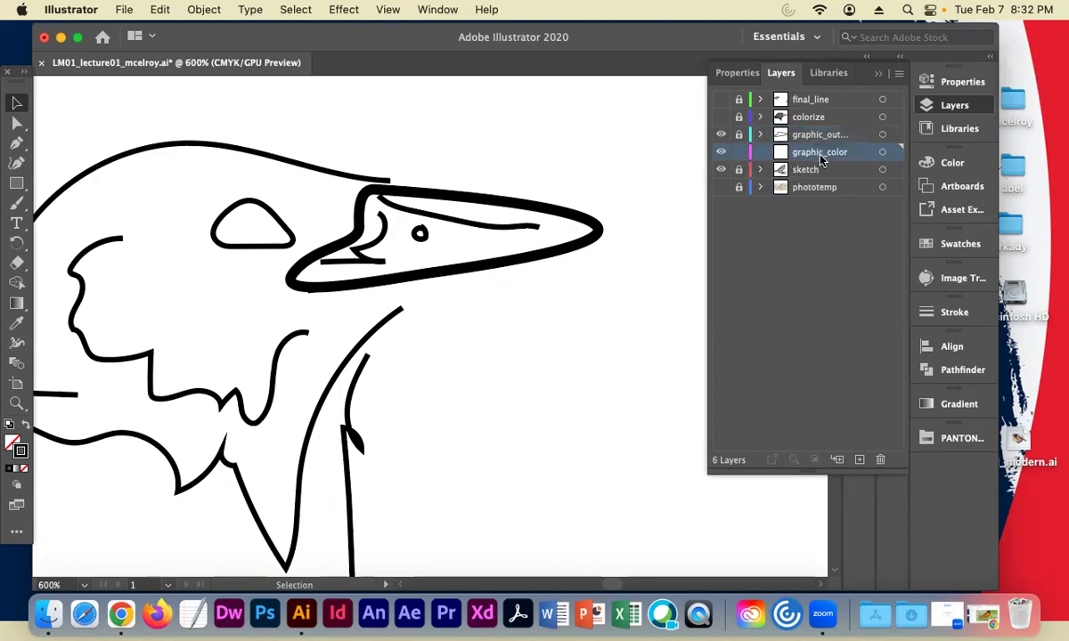
left_click(721, 169)
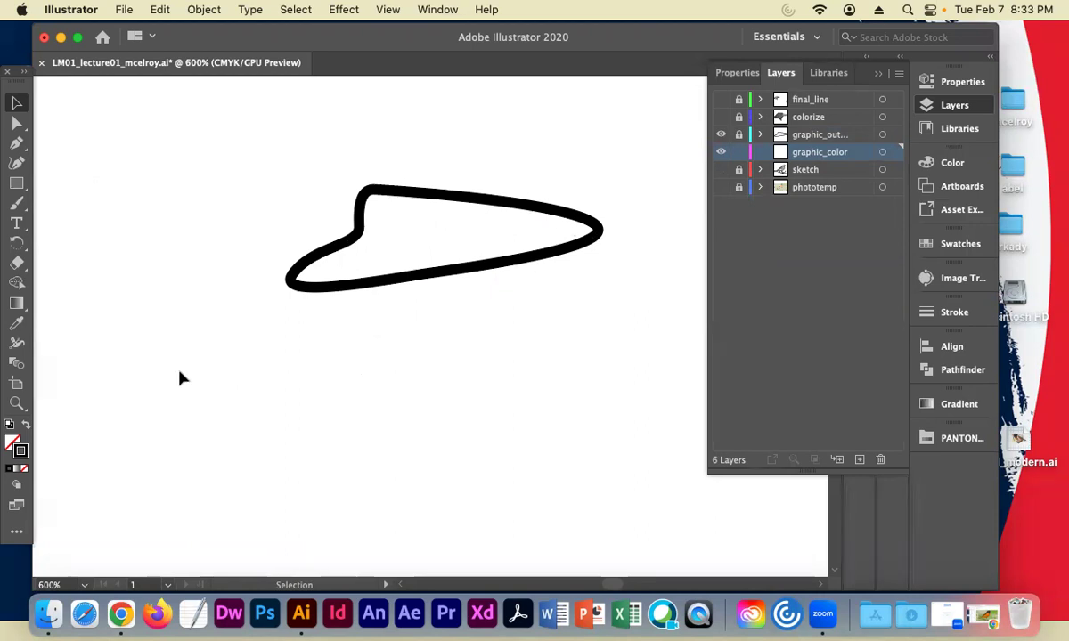
Set up the Pen tool with no stroke and the beige PANTONE P 23-5 U swatch as the fill
left_click(16, 143)
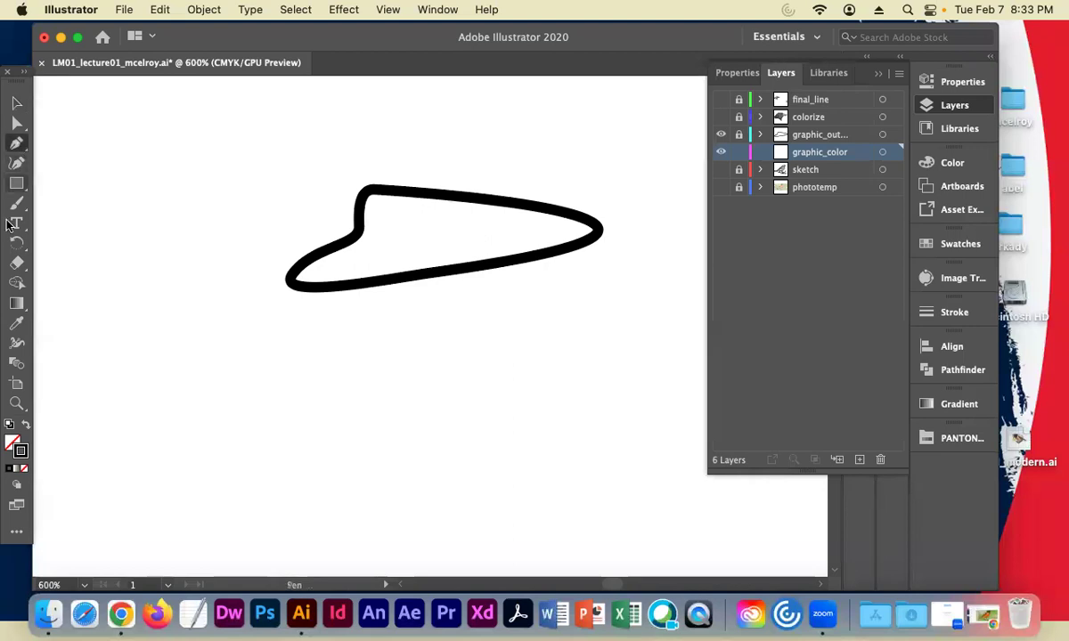
left_click(26, 426)
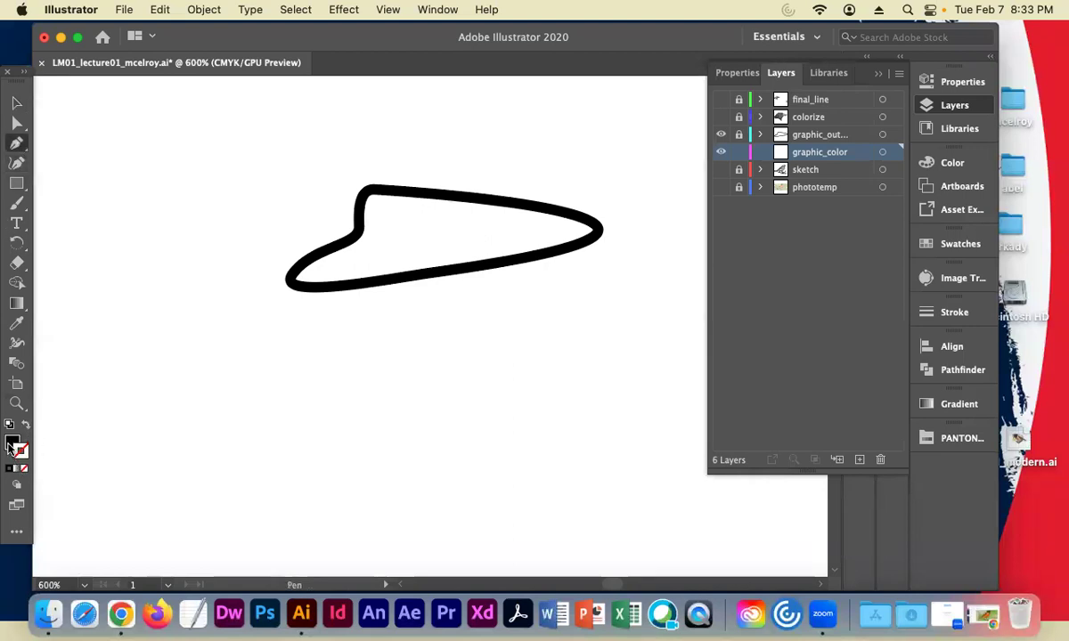
left_click(12, 441)
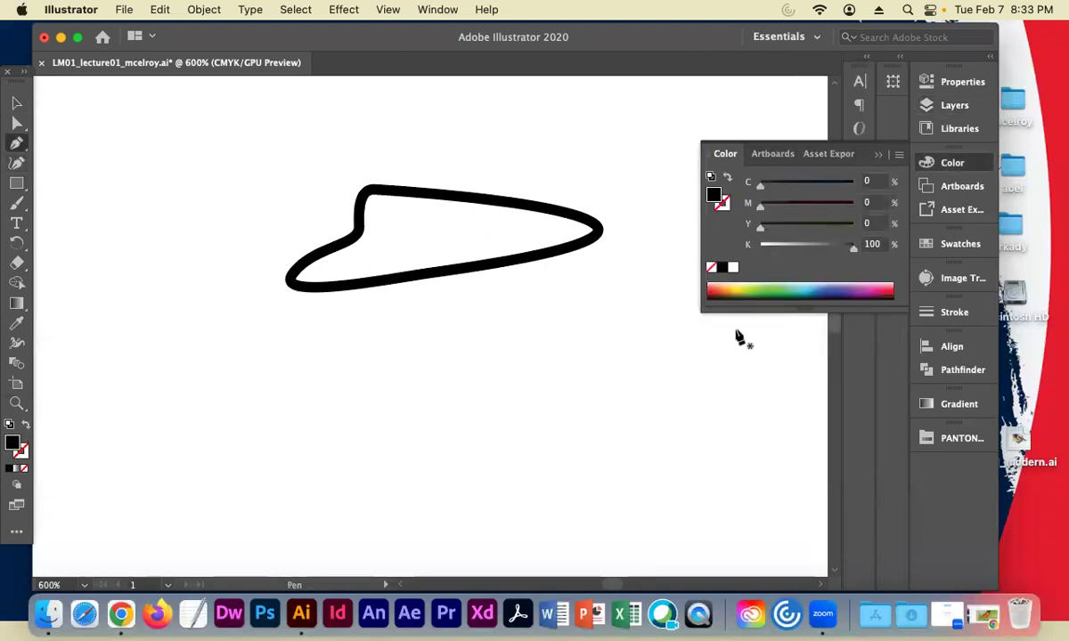
left_click(944, 244)
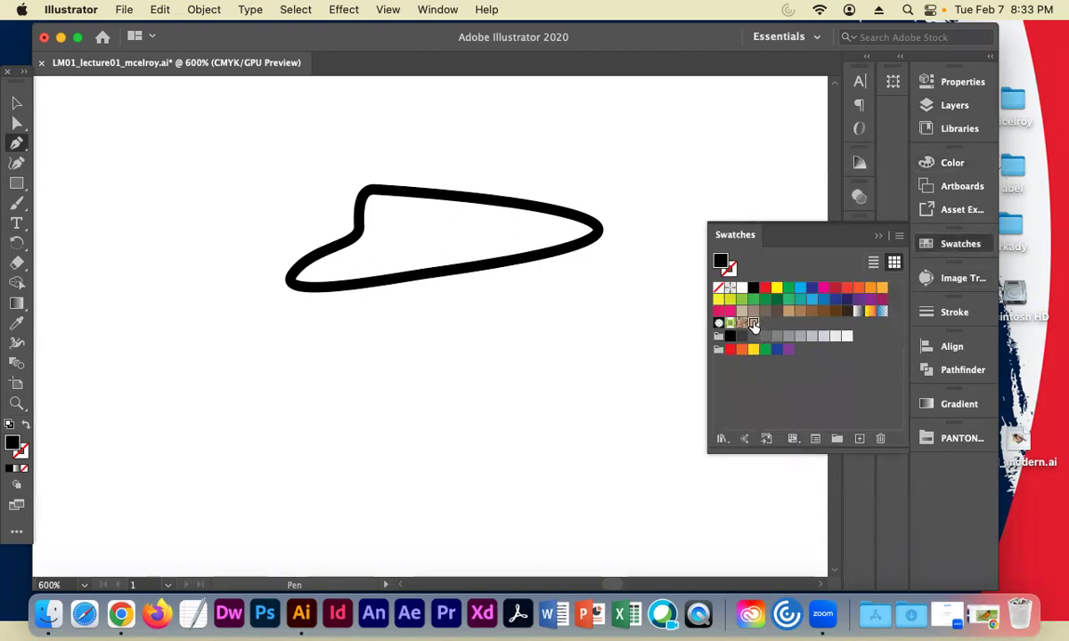
left_click(753, 325)
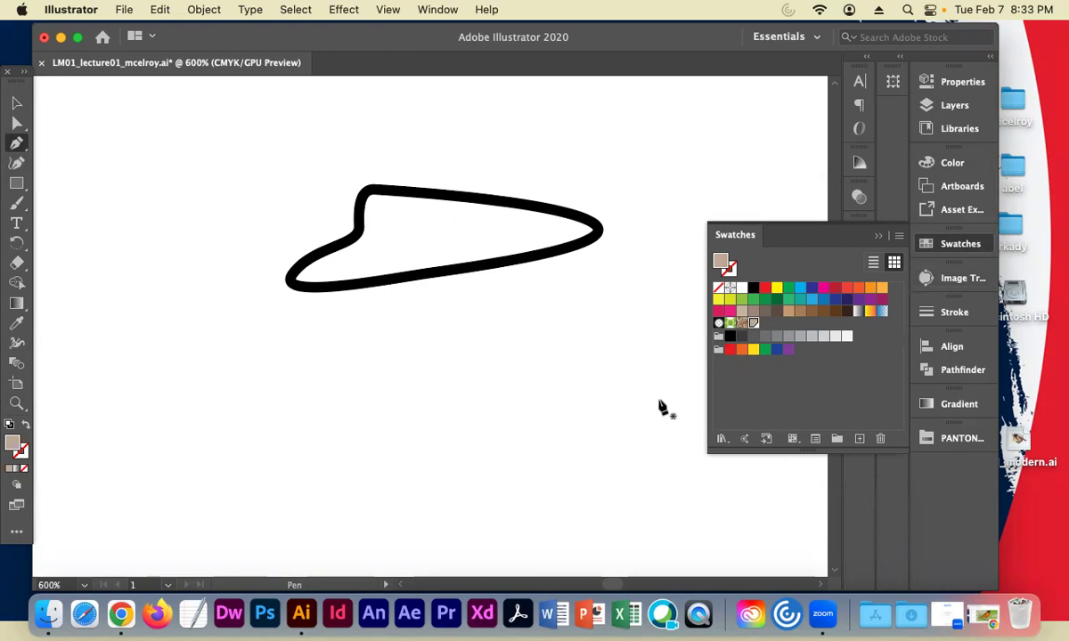
left_click(879, 239)
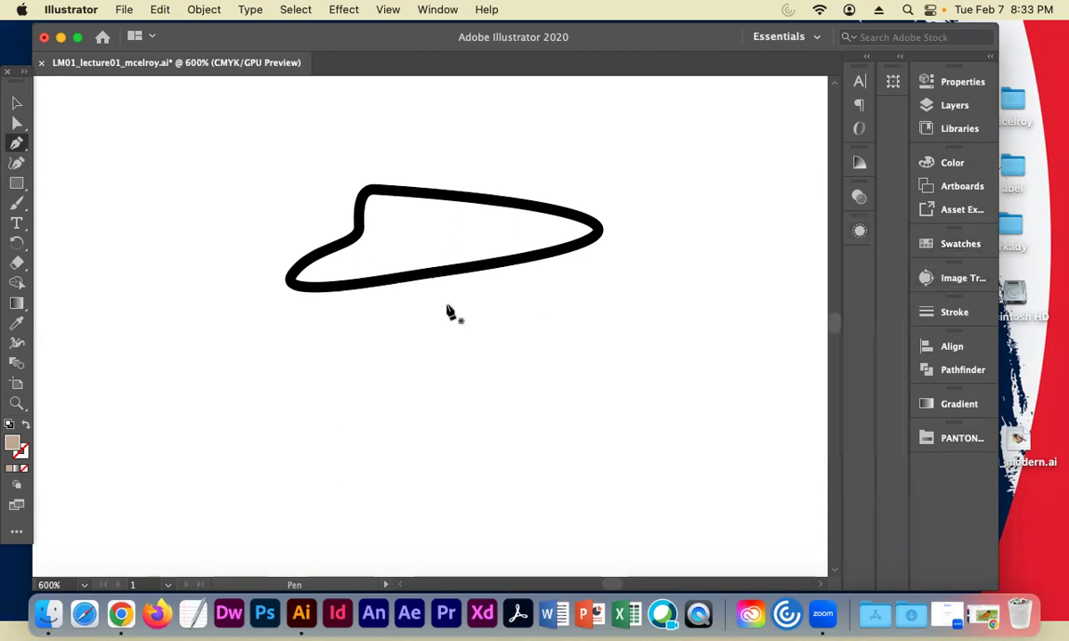
Trace a closed beige shape along the middle of the beak's black outline on graphic_color and deselect it
left_click(360, 230)
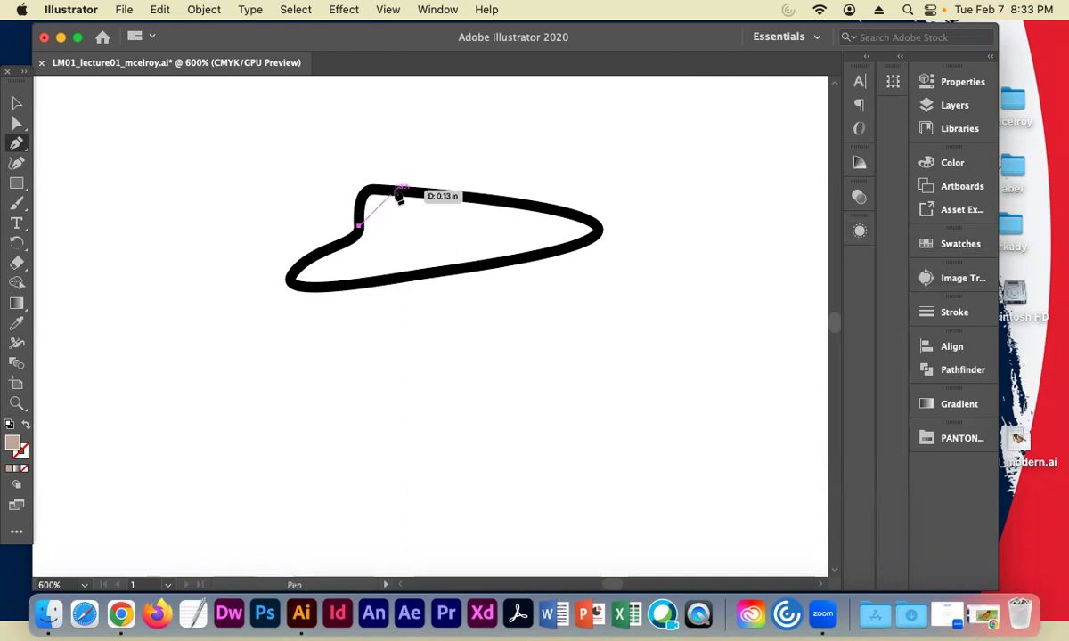
left_click_drag(394, 190, 544, 260)
left_click_drag(544, 258, 363, 234)
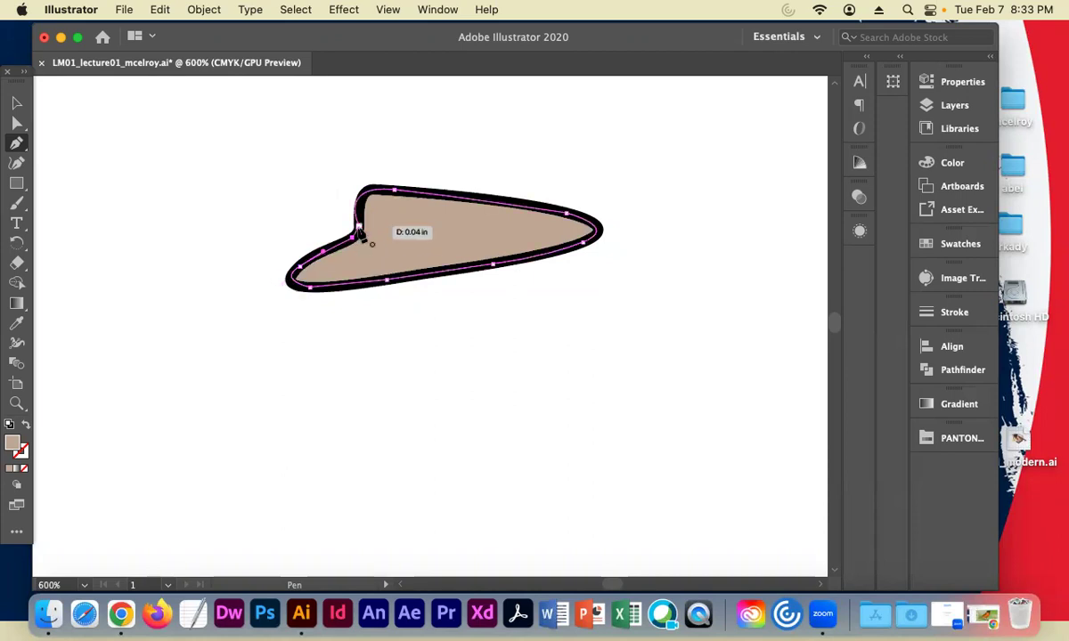
left_click(17, 102)
left_click(195, 146)
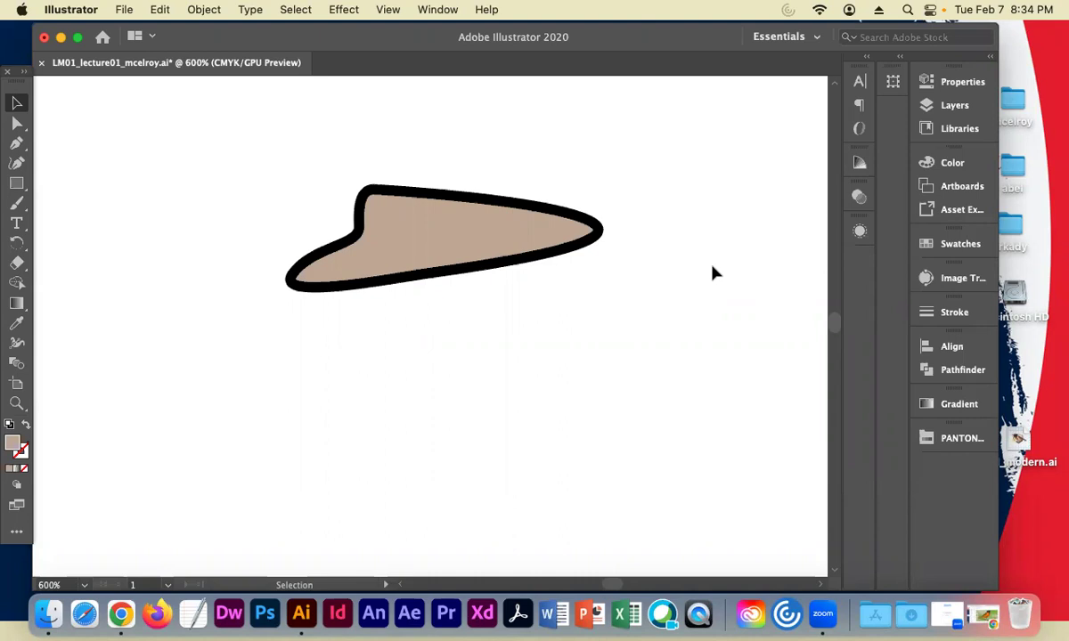
With the Pen tool active, convert the beige fill colour to CMYK and darken it by setting black to 25%
left_click(955, 105)
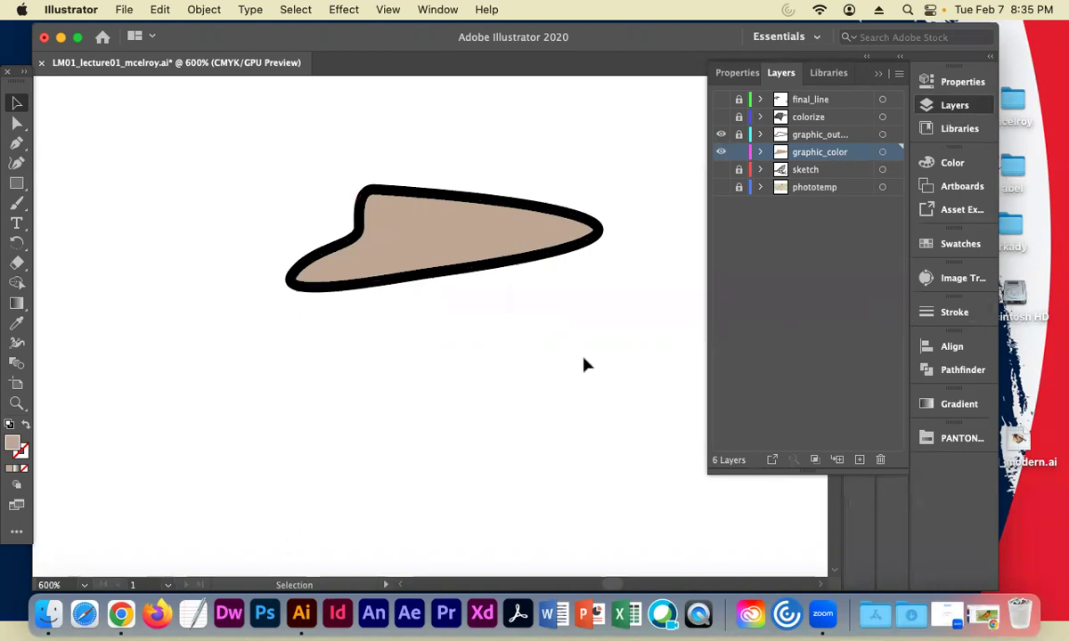
left_click(18, 143)
left_click(953, 243)
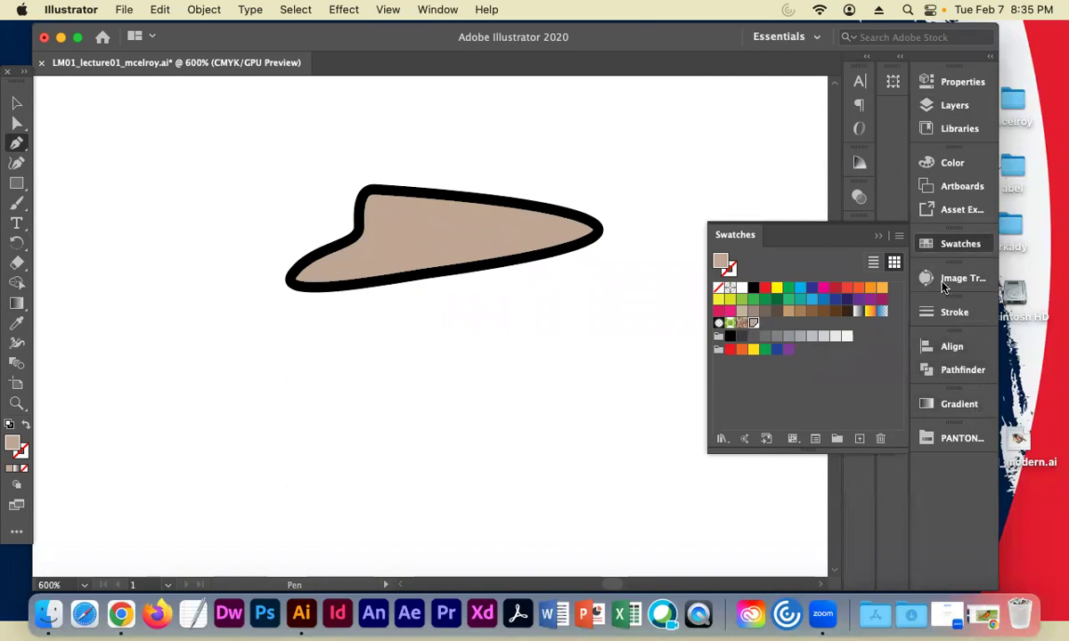
left_click(953, 164)
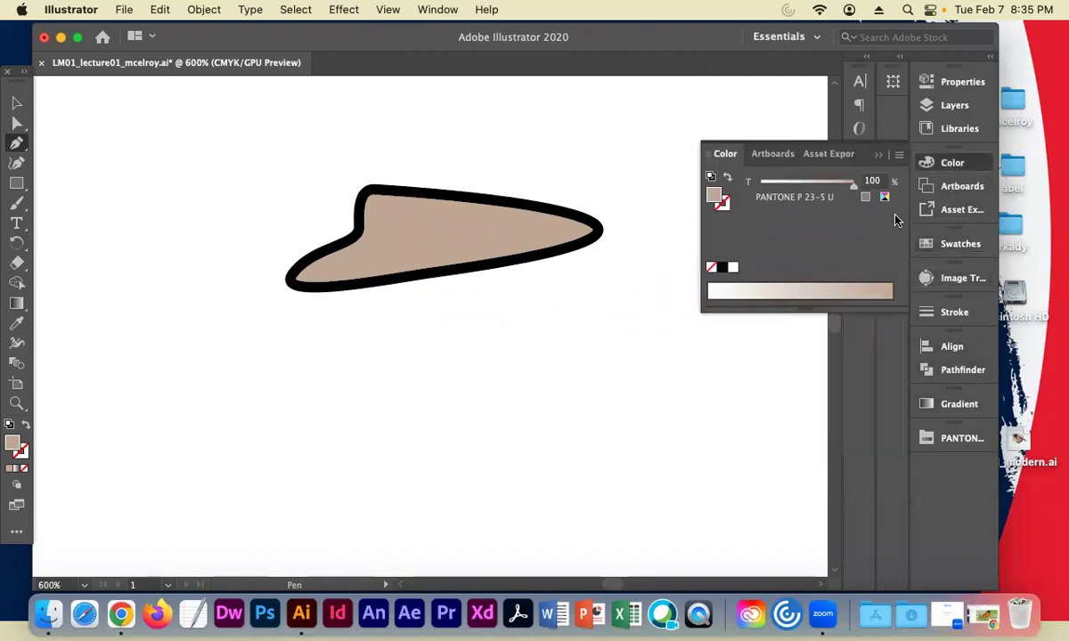
left_click(881, 156)
left_click(920, 161)
left_click(901, 156)
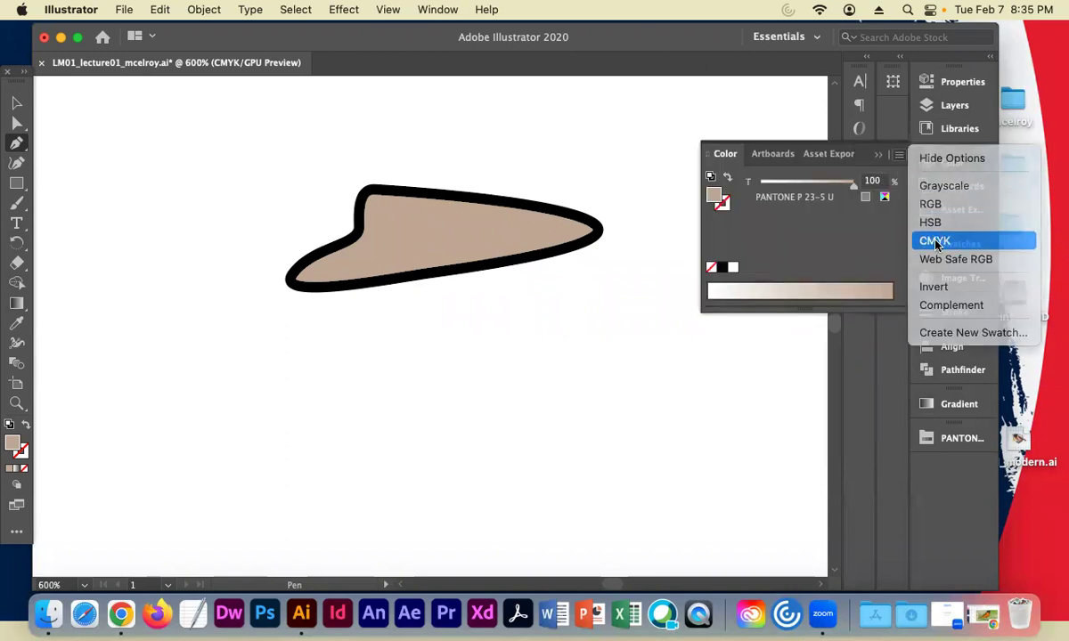
left_click(927, 228)
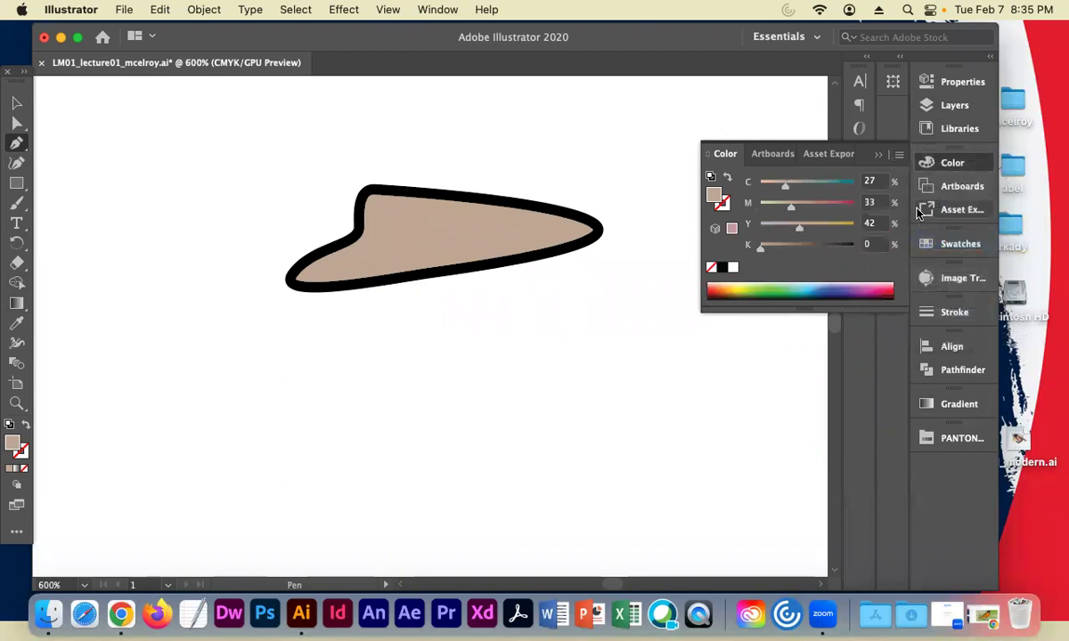
left_click_drag(760, 252, 784, 253)
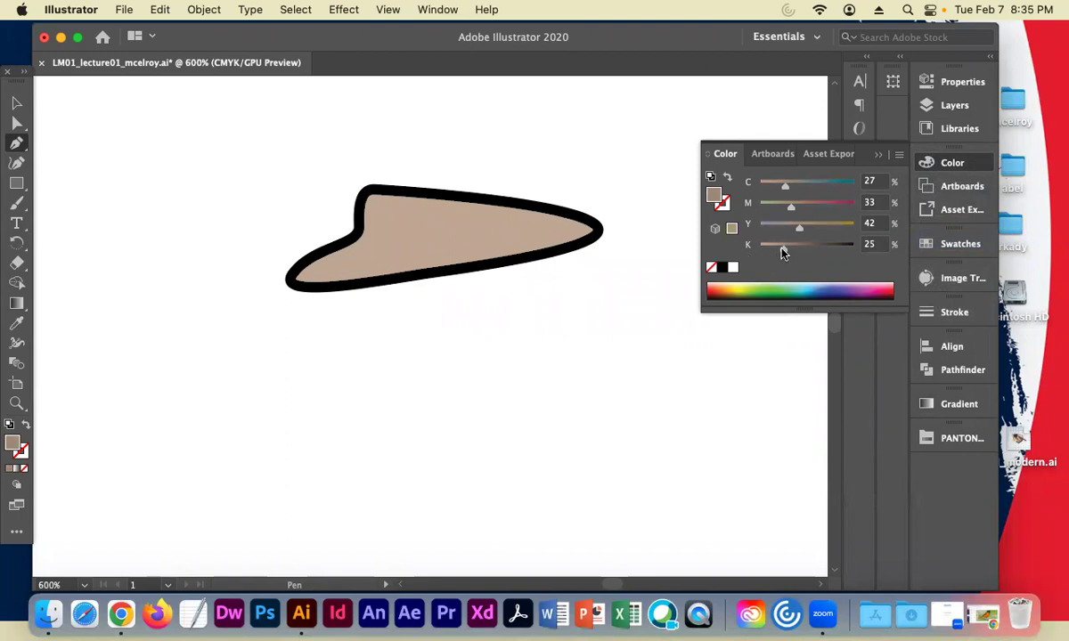
Try drawing a straight-edged dark shading shape along the beak's lower half with the Pen tool and deselect it
left_click(561, 239)
left_click(379, 239)
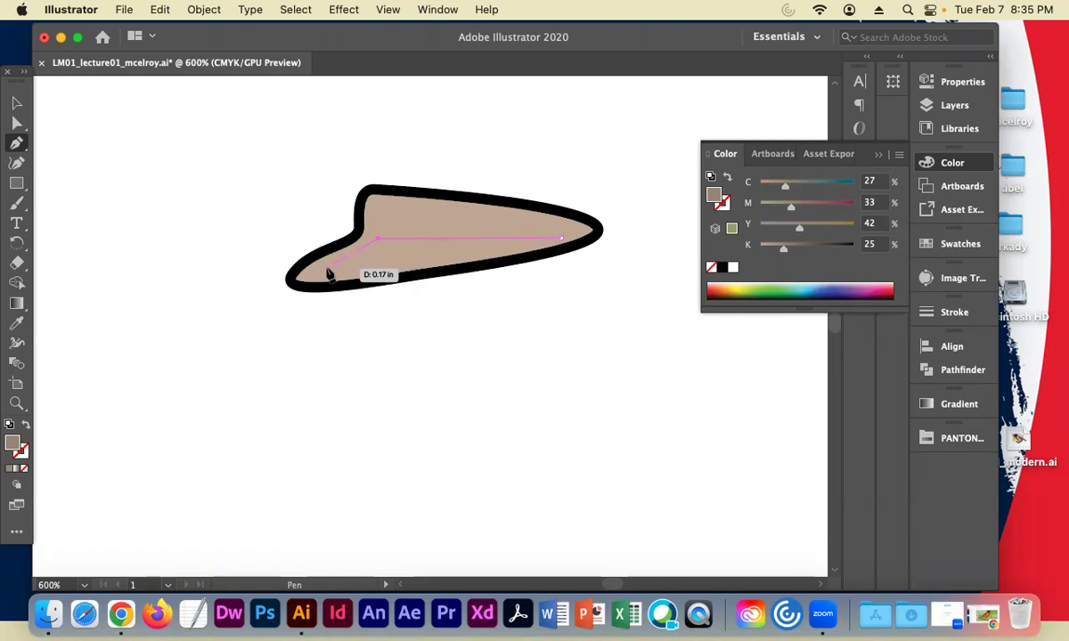
left_click(320, 271)
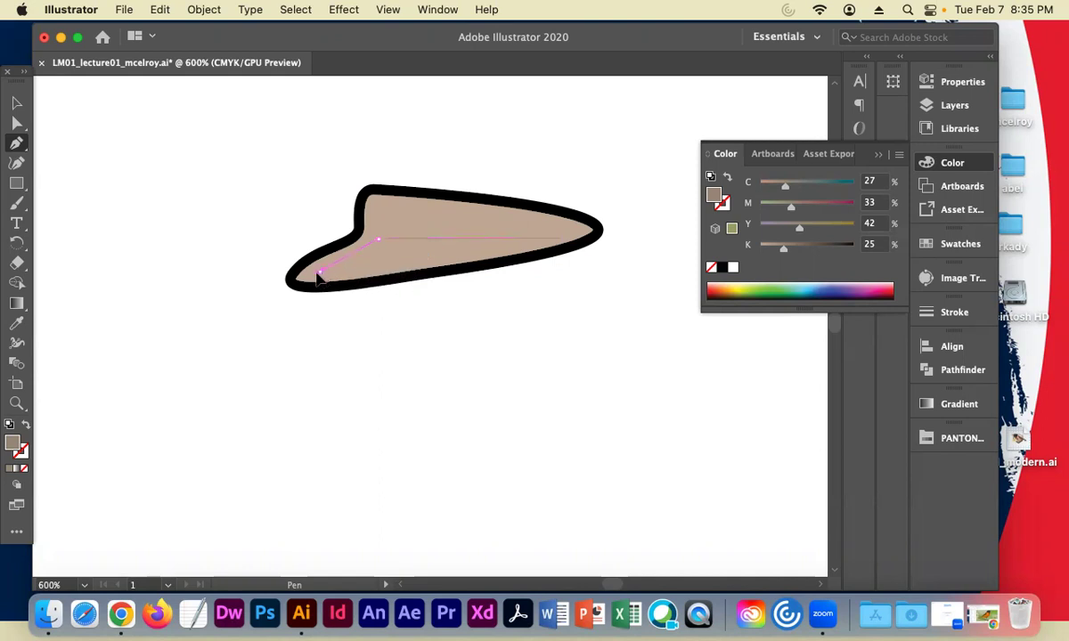
left_click(301, 278)
left_click_drag(301, 278, 562, 245)
left_click(16, 102)
left_click(111, 124)
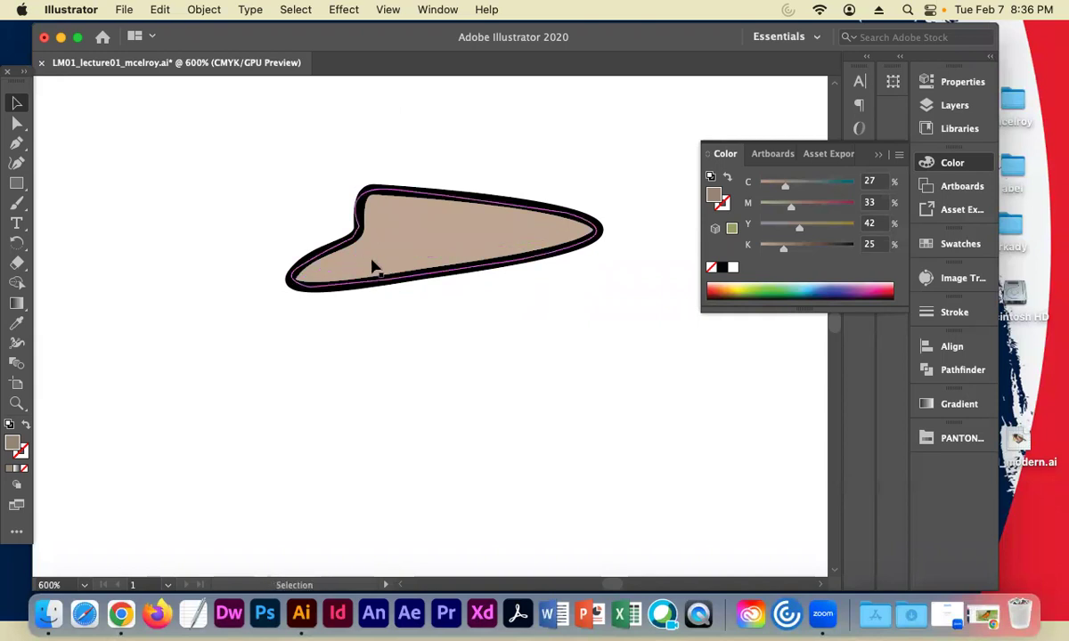
Draw a closed dark shading shape from the beak's tip to its notch and rear corner, and delete it
left_click(18, 144)
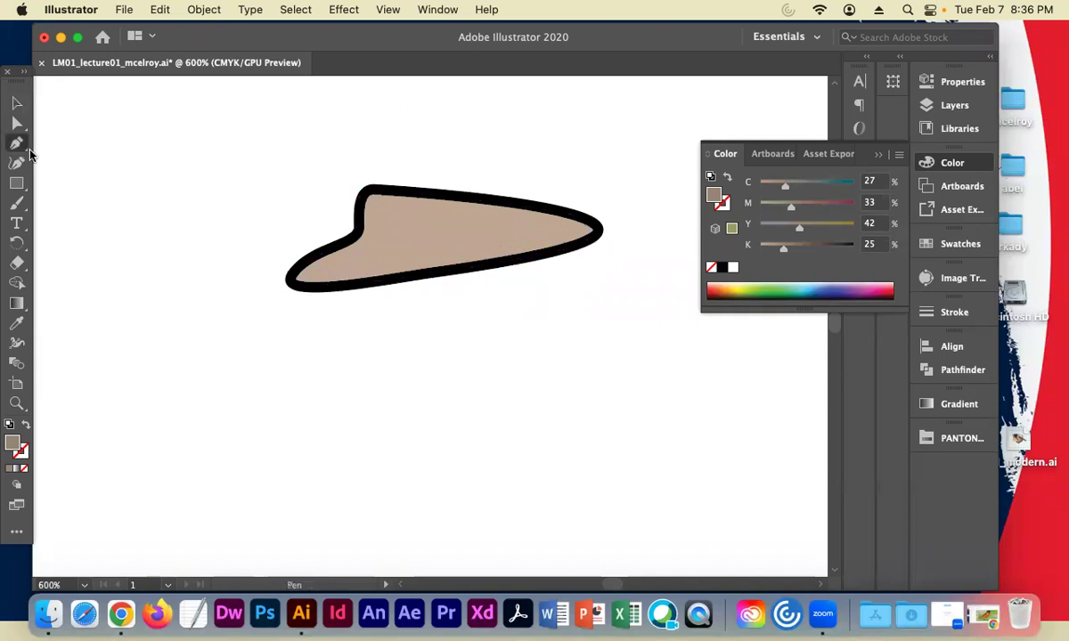
left_click(581, 239)
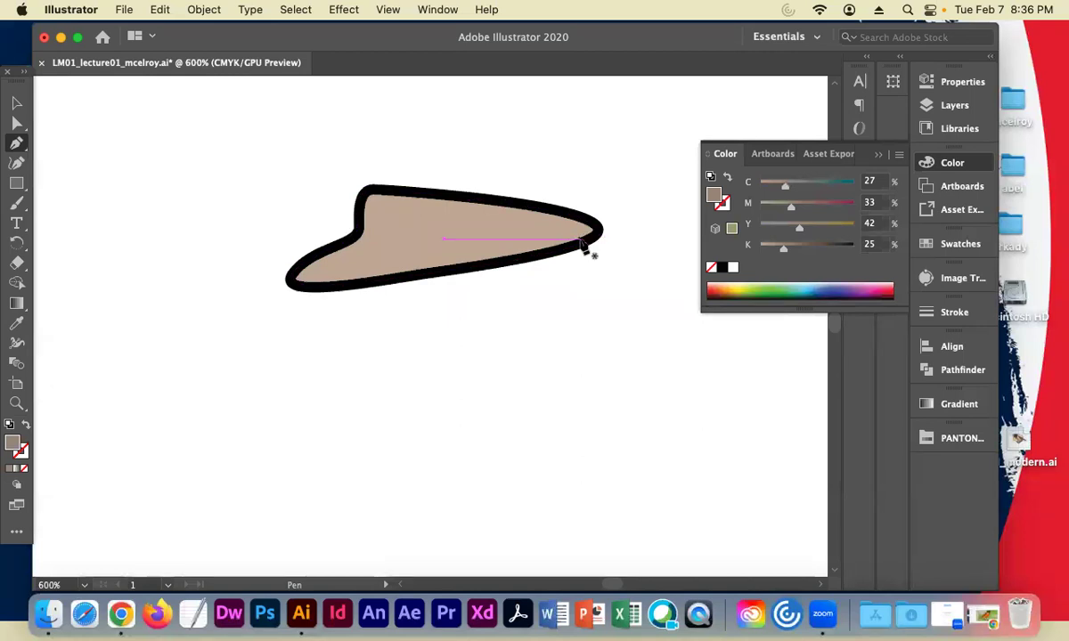
left_click(356, 238)
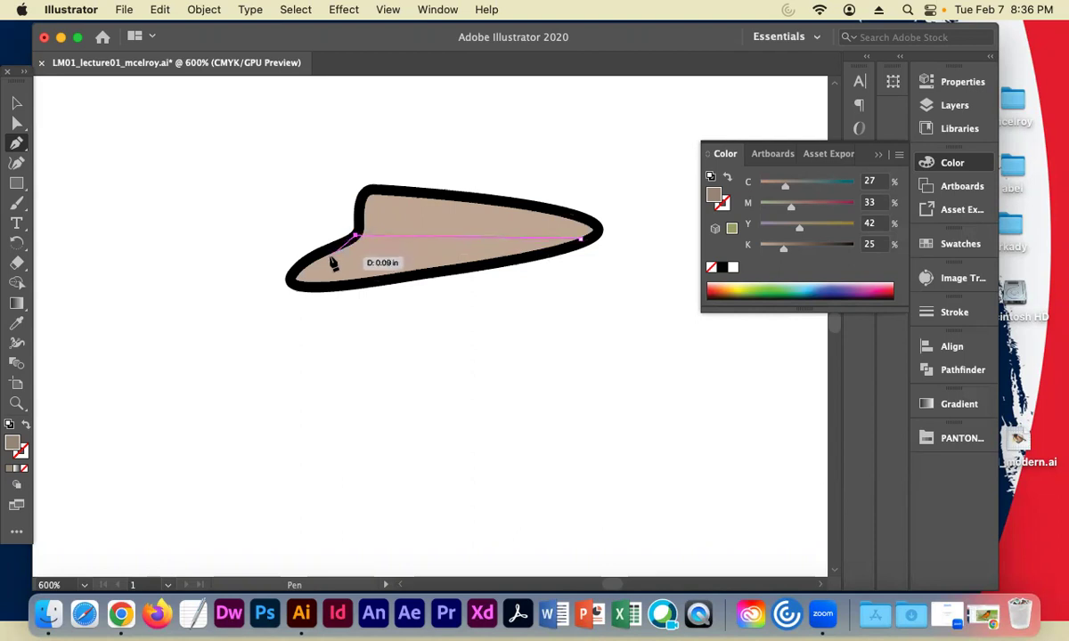
left_click_drag(315, 274, 281, 277)
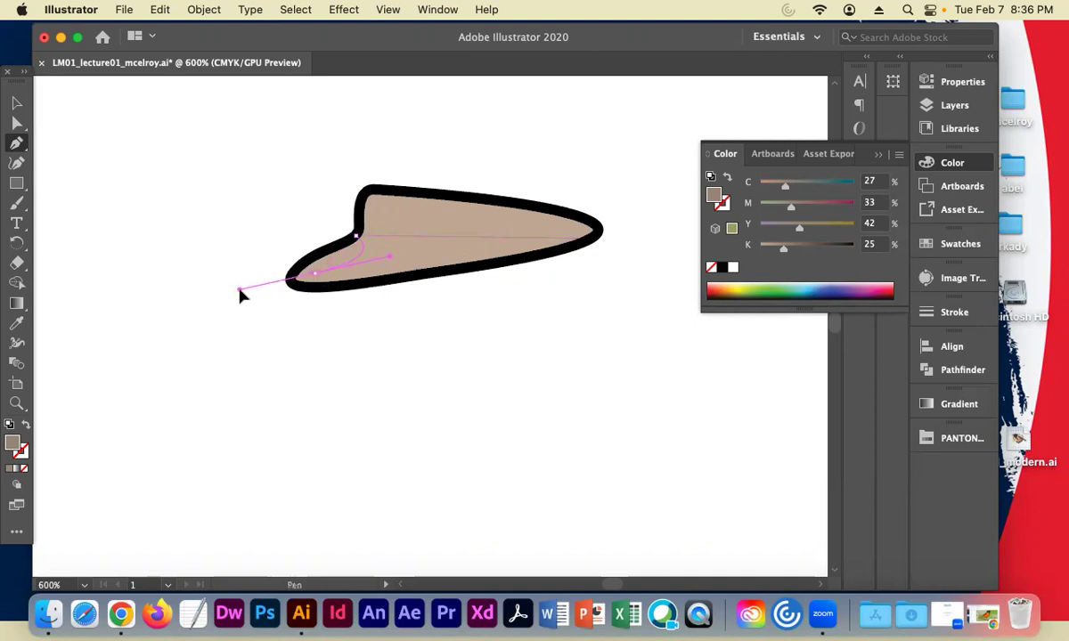
left_click(315, 273)
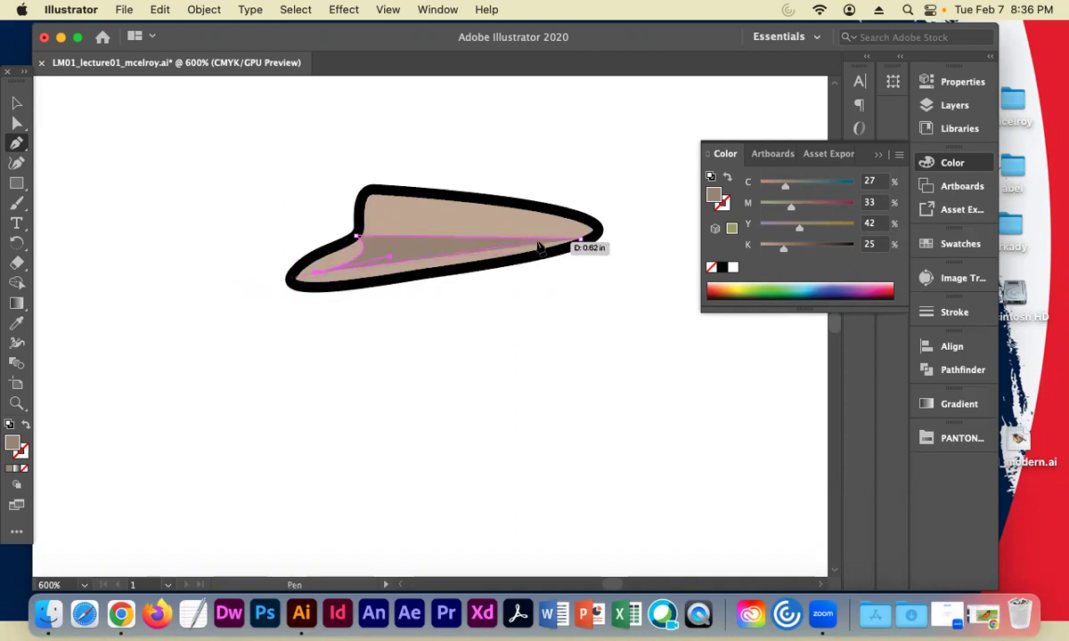
left_click(581, 239)
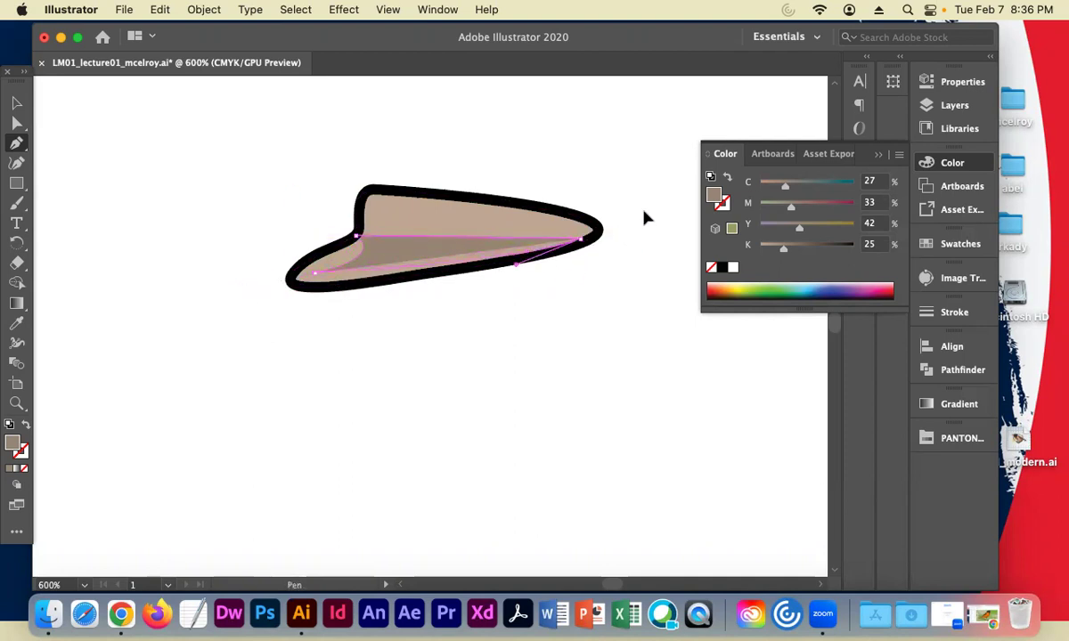
left_click(16, 105)
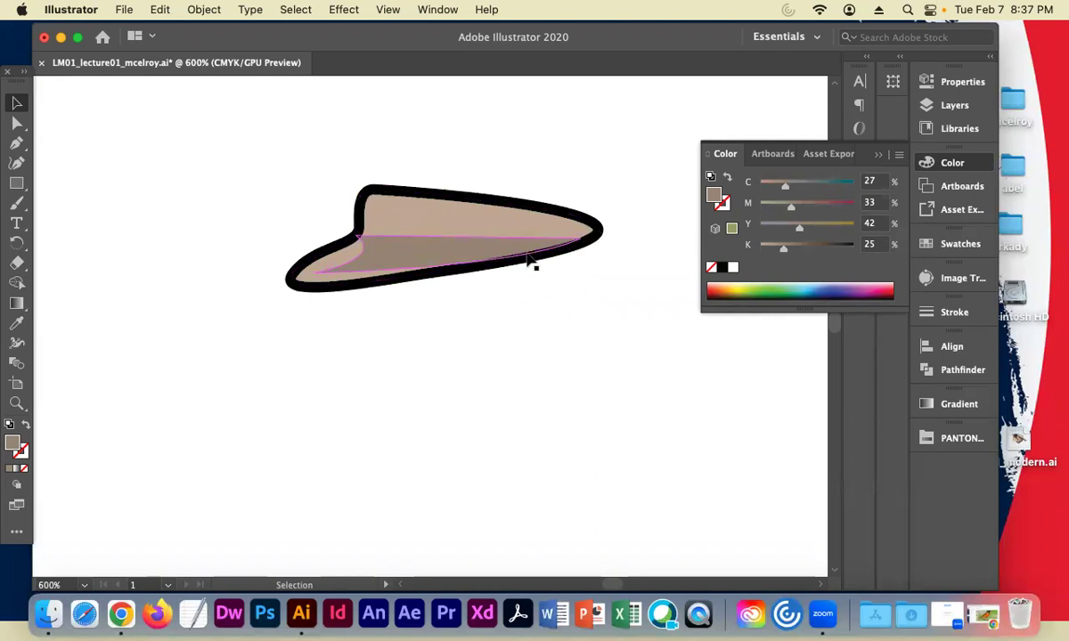
left_click(452, 259)
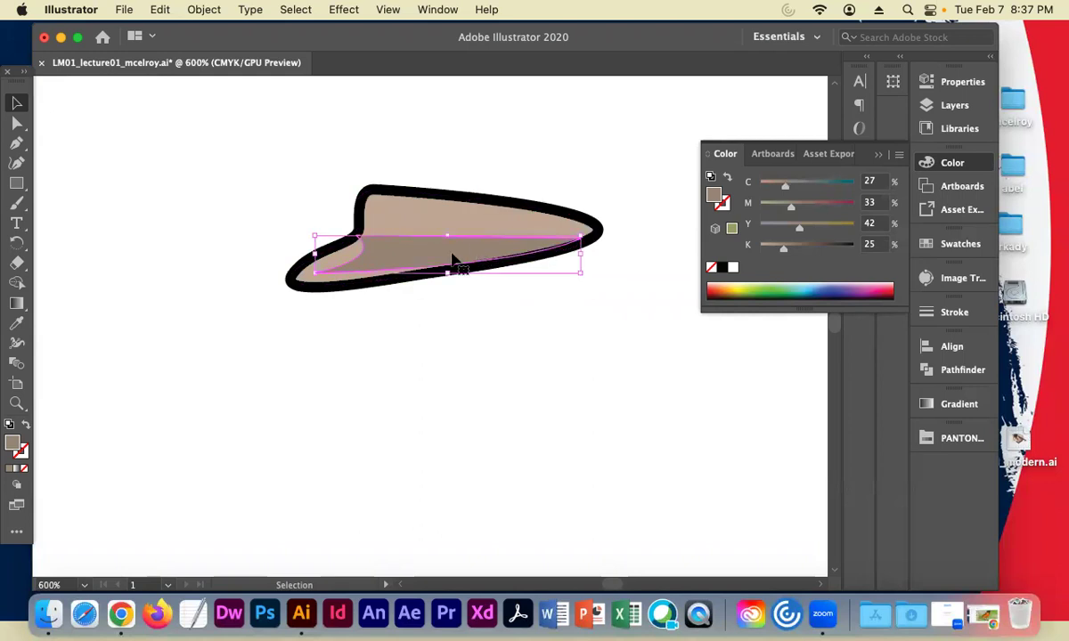
key("Delete")
Draw a closed, curved dark shading shape inside the beak's lower half with the Pen tool and deselect it
left_click(16, 144)
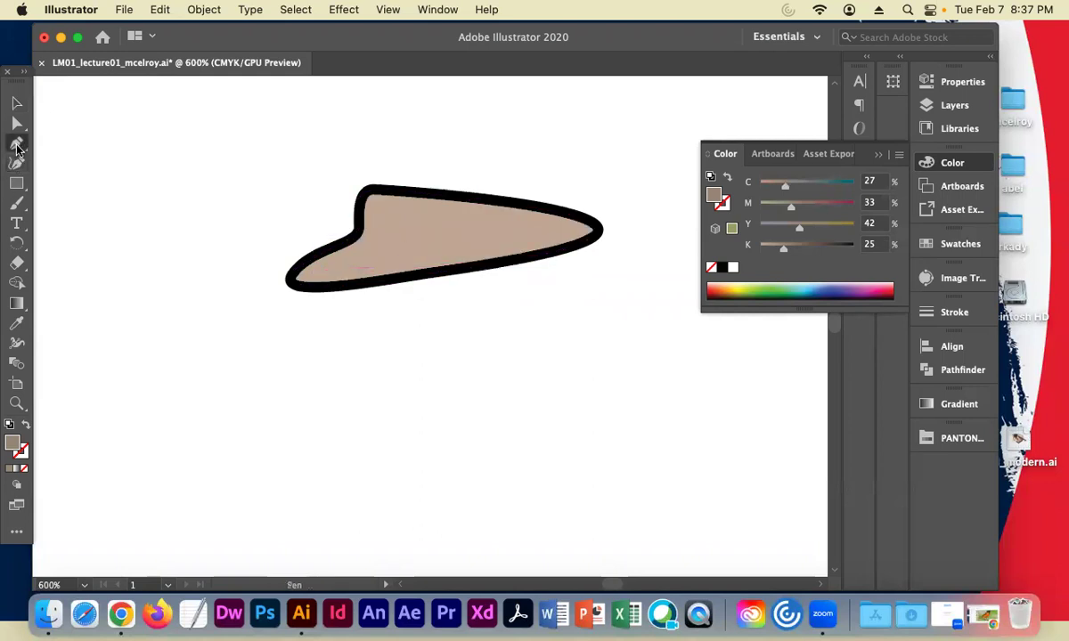
left_click(564, 237)
left_click(343, 266)
mouse_move(343, 267)
left_mouse_down()
mouse_move(343, 280)
mouse_move(354, 279)
left_mouse_up()
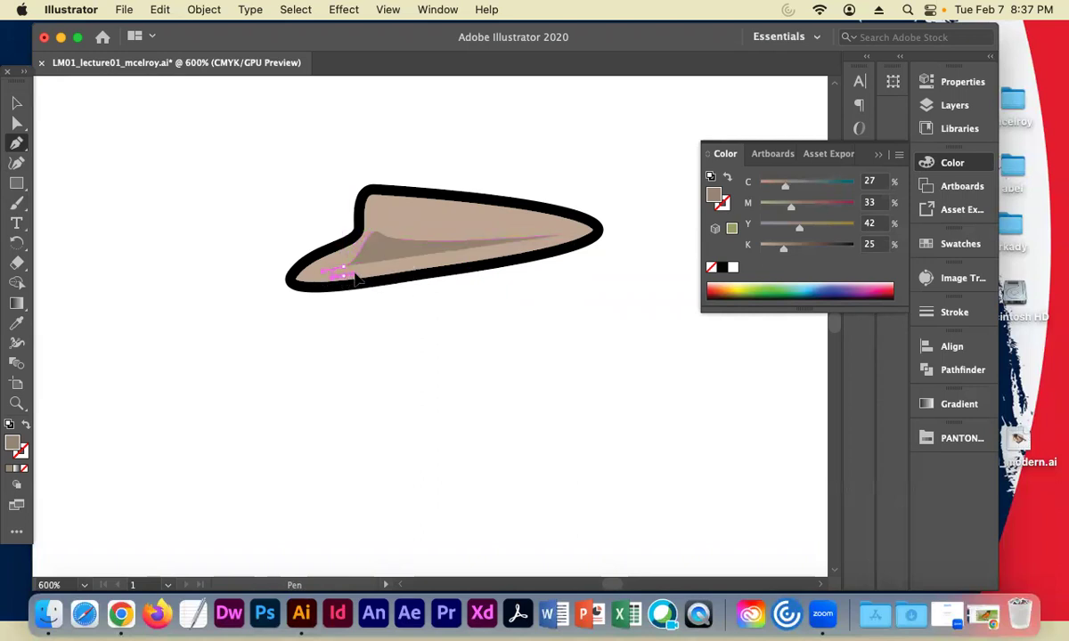
left_click(564, 236)
left_click(16, 102)
left_click(123, 138)
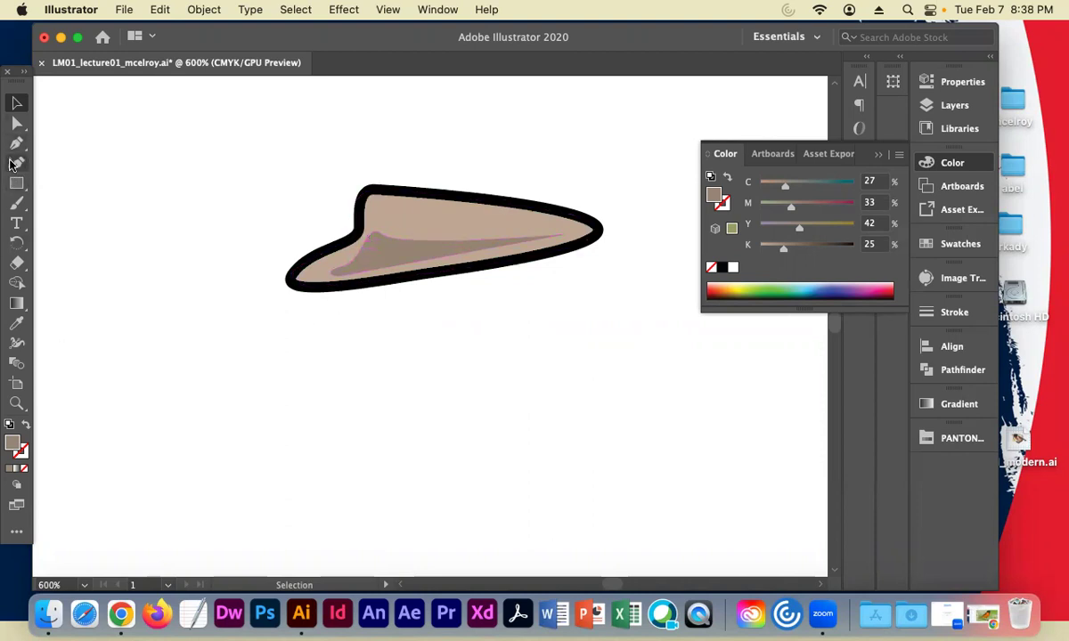
Draw a large practice shape of smooth curves in the empty space below the beak, and delete it
key("p")
left_click_drag(479, 340, 473, 342)
left_click_drag(393, 385, 317, 356)
left_click_drag(240, 363, 491, 503)
left_click_drag(554, 438, 584, 349)
left_click_drag(580, 343, 629, 354)
left_click_drag(584, 278, 553, 358)
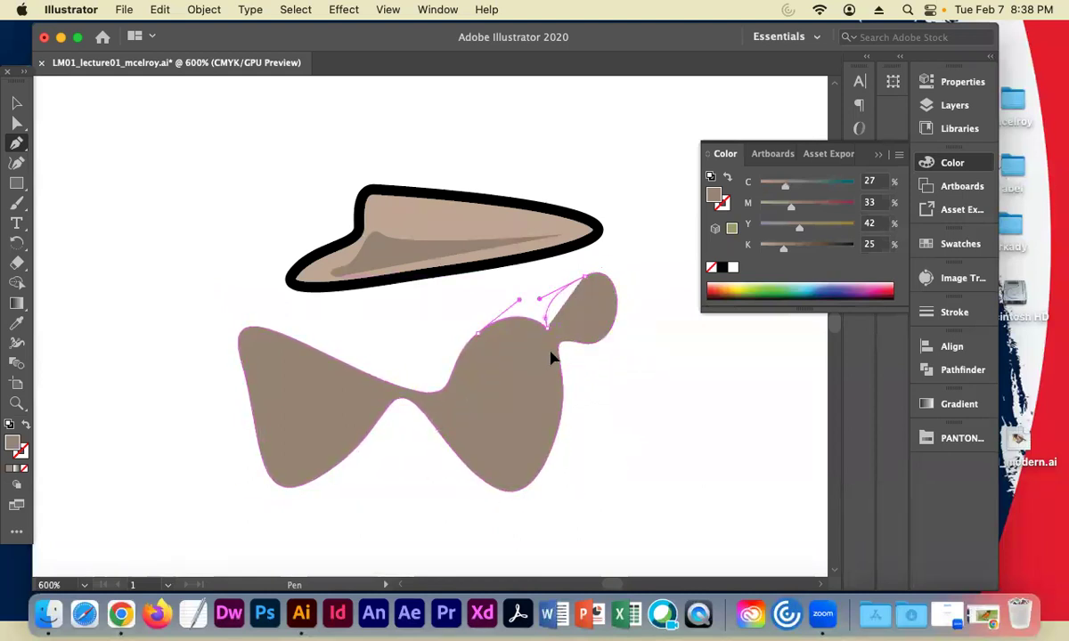
left_click(17, 103)
left_click(183, 225)
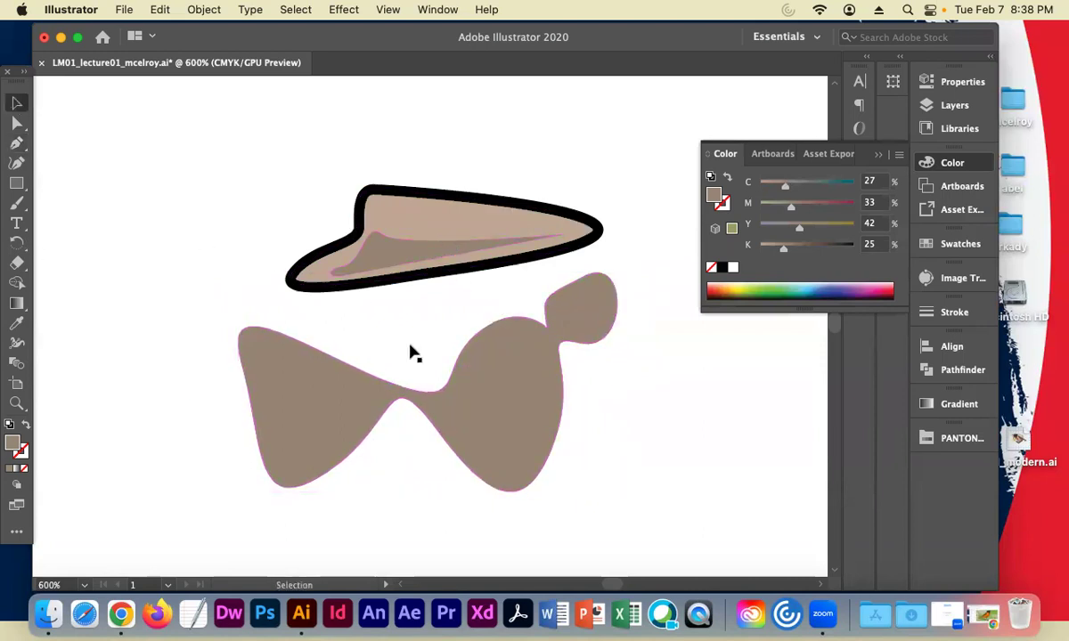
left_click(521, 415)
key("Delete")
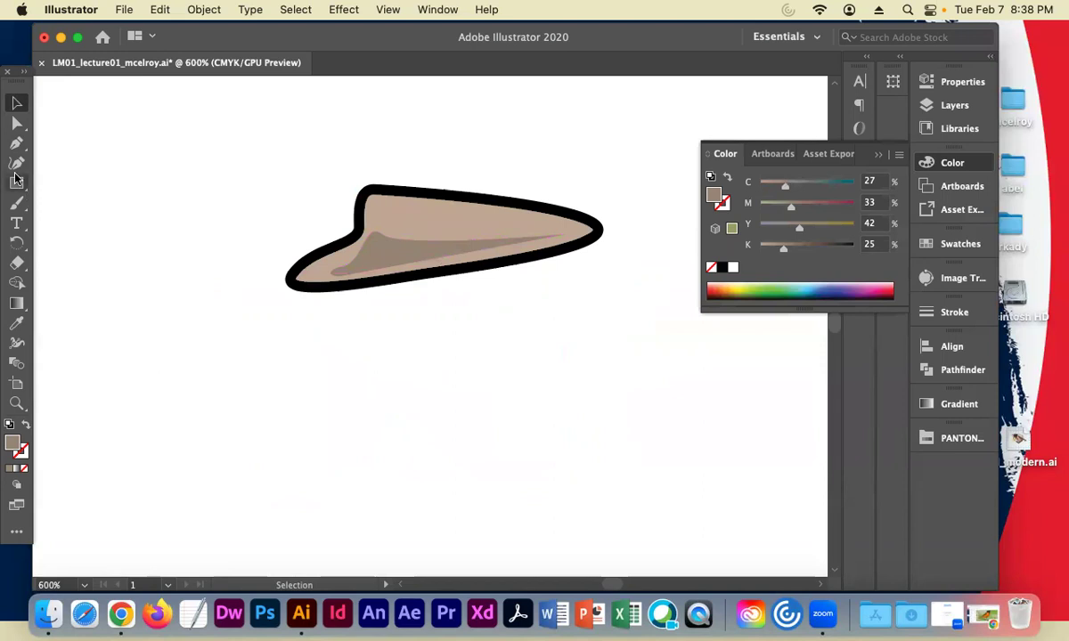
Draw a practice shape below the beak with the Pen tool, starting with a wavy upper edge and continuing with straight segments
left_click(16, 143)
left_click_drag(568, 337, 447, 356)
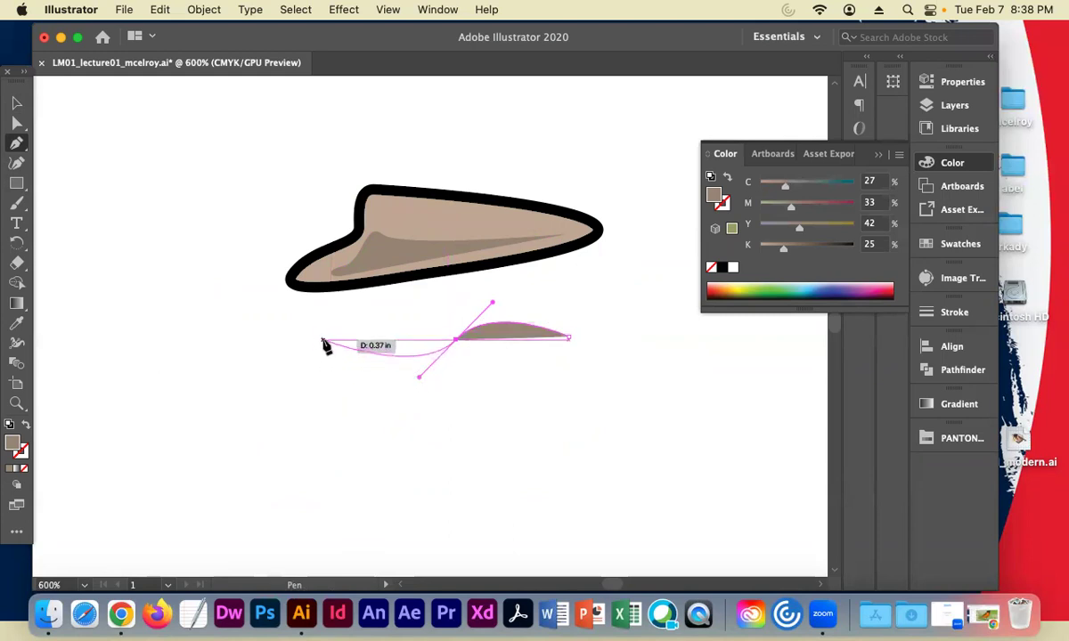
left_click_drag(323, 339, 284, 340)
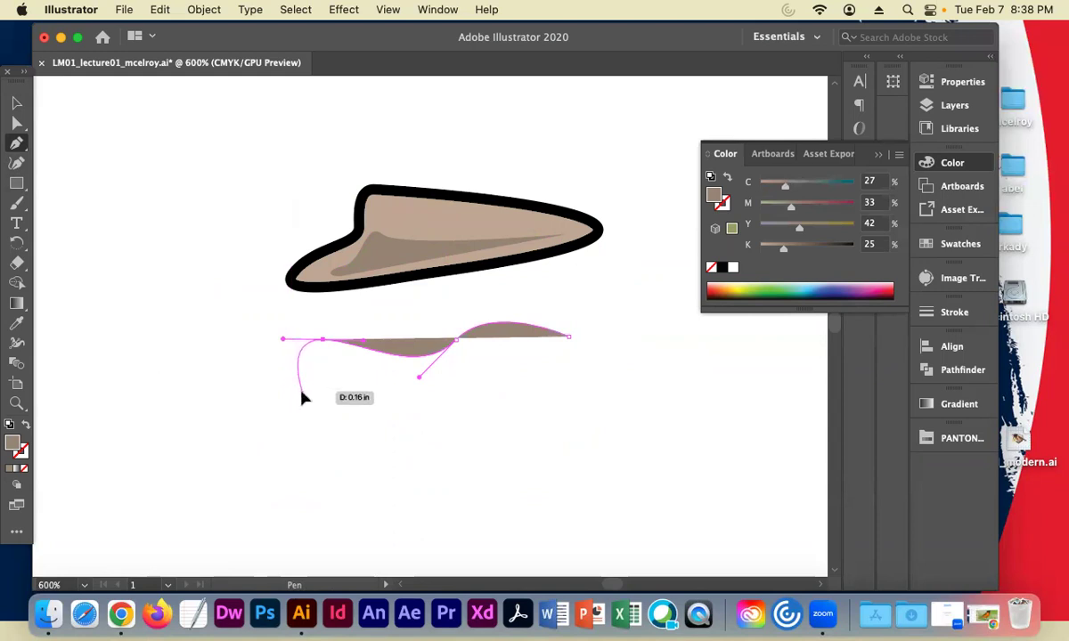
left_click_drag(301, 389, 372, 439)
left_click(371, 435)
left_click(465, 431)
left_click_drag(568, 383, 533, 360)
key("super")
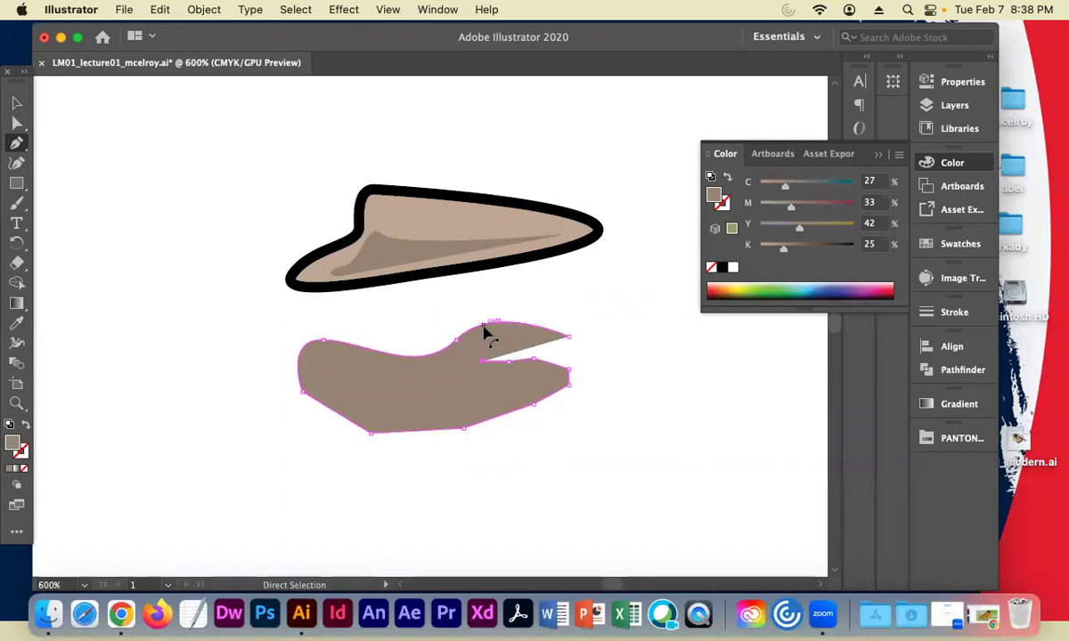
Undo the segments of the practice shape below the beak
key("super+z")
key("super+z")
key("super+z")
key("super+z")
key("super+z")
key("super+z")
key("super+z")
key("super+z")
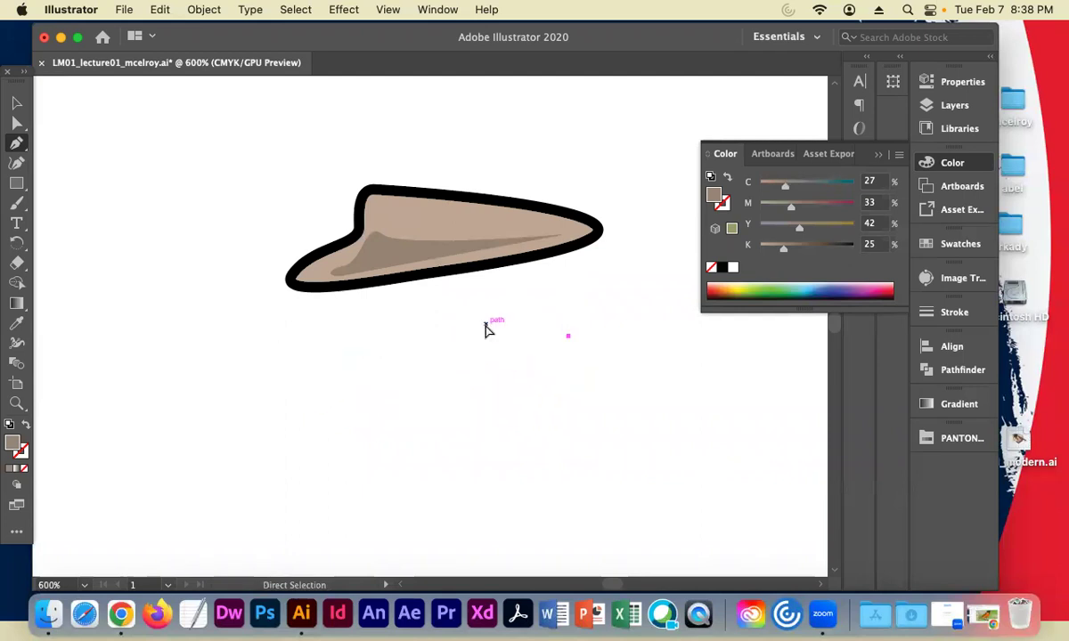
Draw an open practice path below the beak that alternates curved segments with straight ones from corner points, and deselect it
left_click(570, 340)
left_click_drag(464, 321, 425, 357)
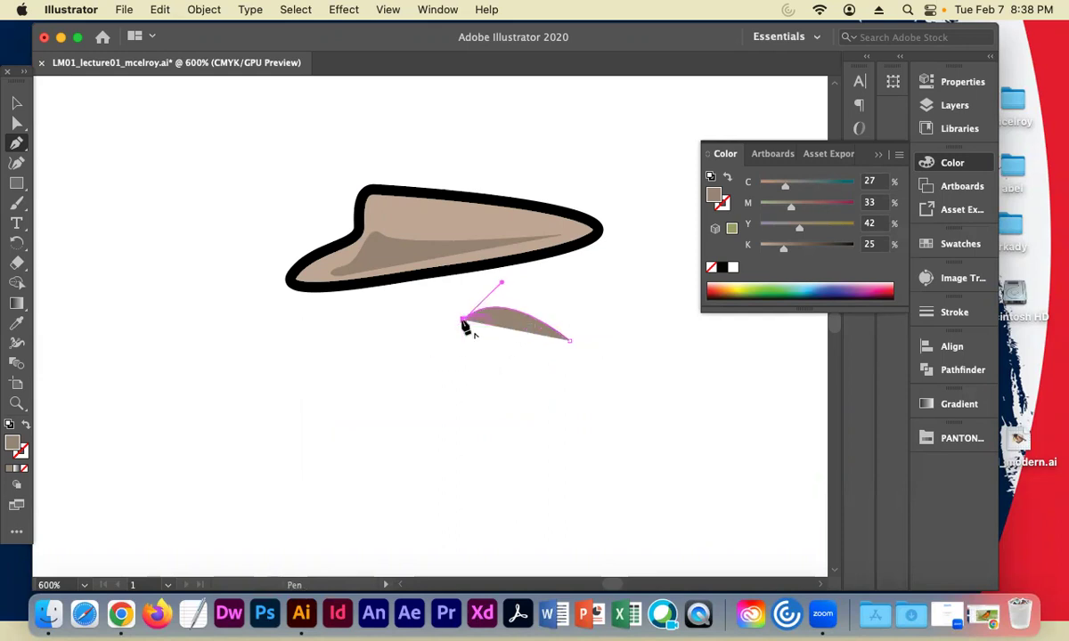
left_click(432, 357)
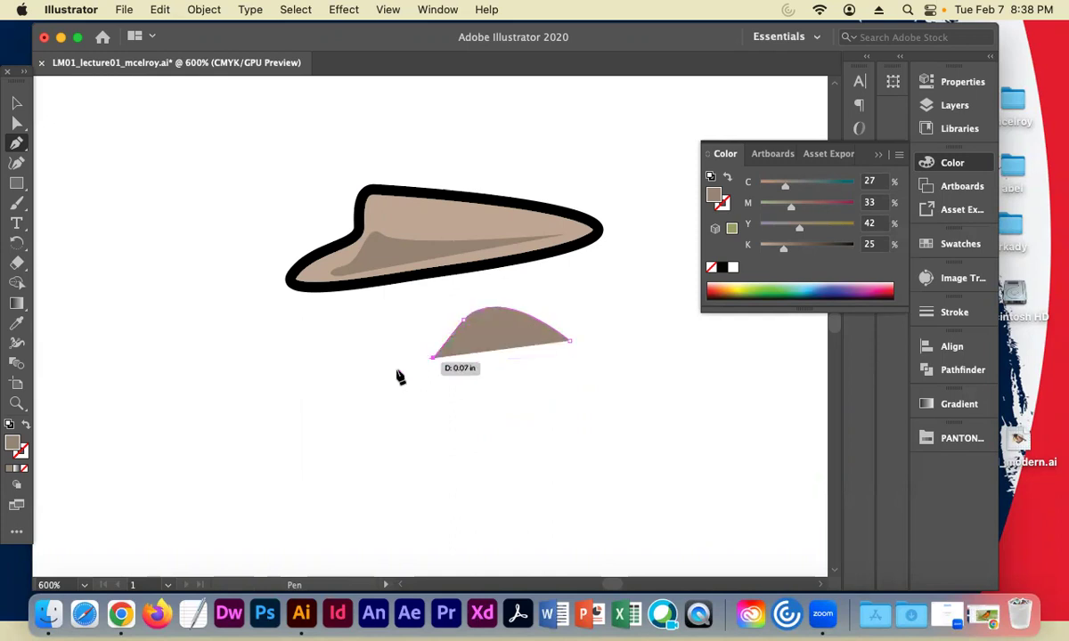
left_click_drag(350, 384, 285, 335)
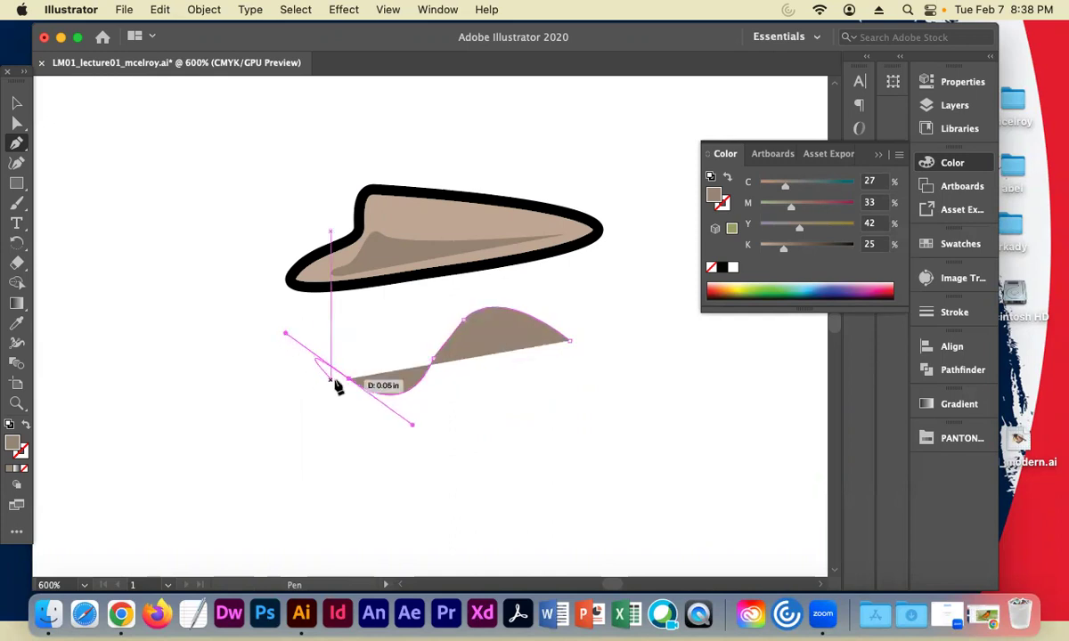
left_click_drag(358, 389, 353, 386)
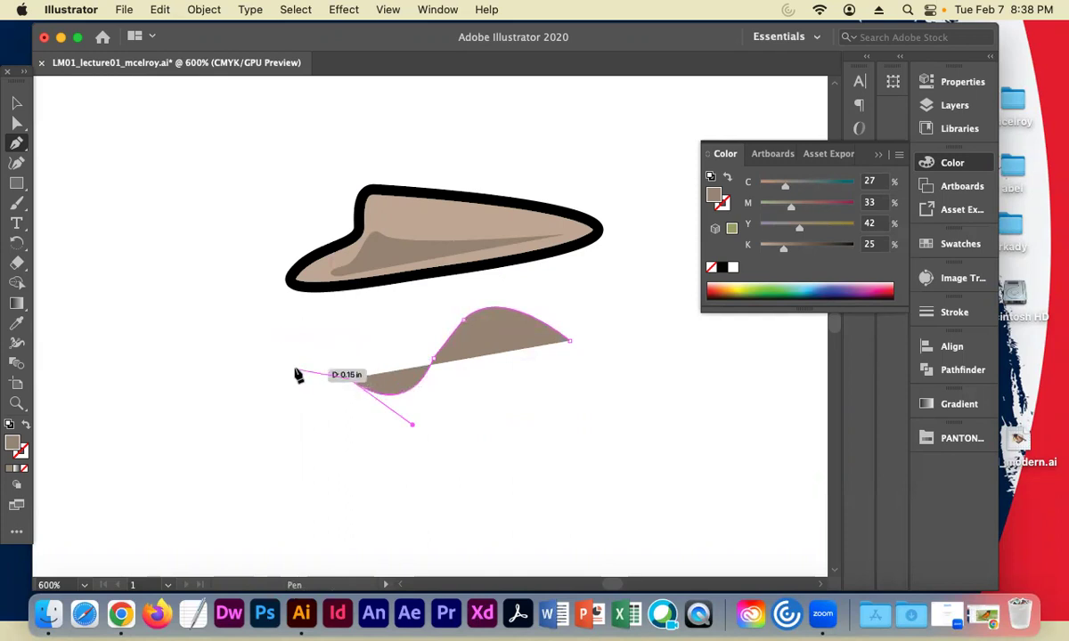
left_click_drag(262, 363, 19, 89)
left_click(16, 103)
left_click(17, 123)
left_click(430, 449)
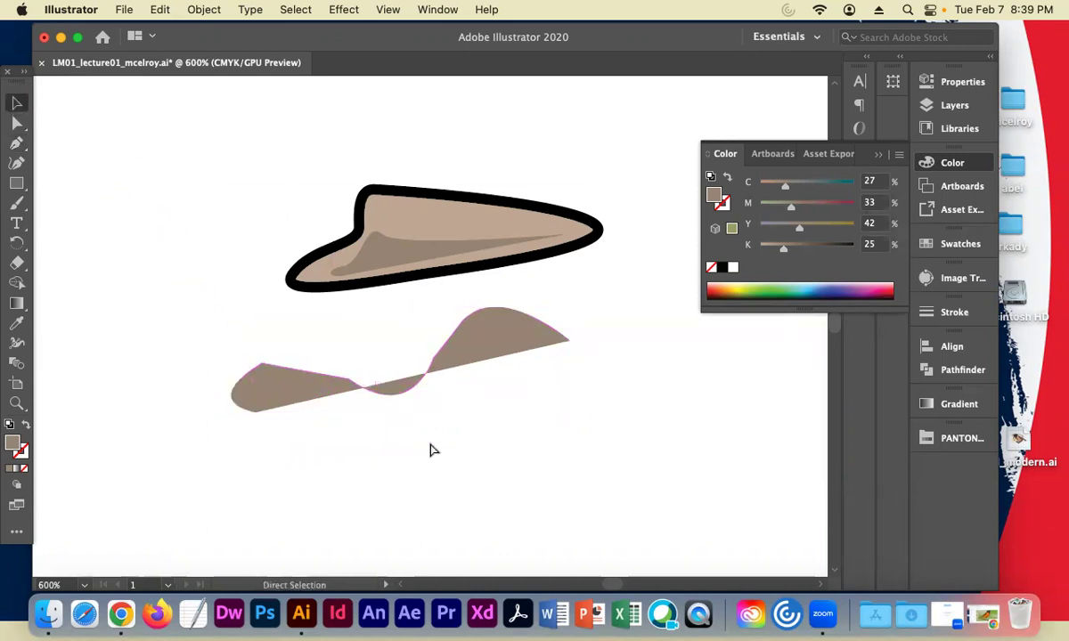
Examine the curves and corners of the open practice path up close and delete the path
scroll(430, 449, "up", 4)
left_click_drag(420, 443, 513, 302)
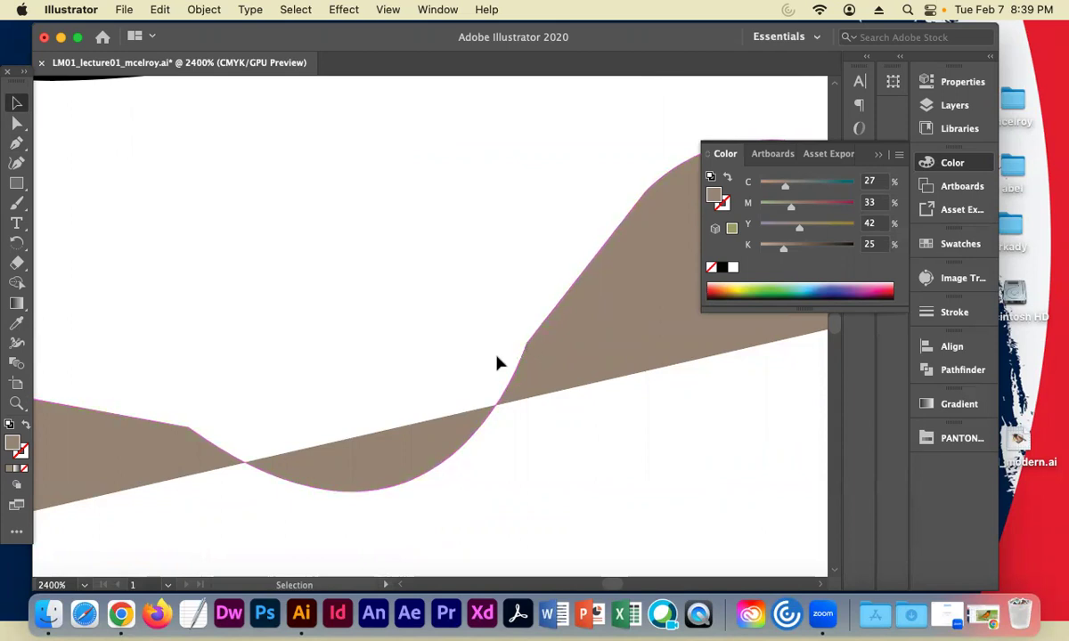
scroll(497, 363, "down", 4)
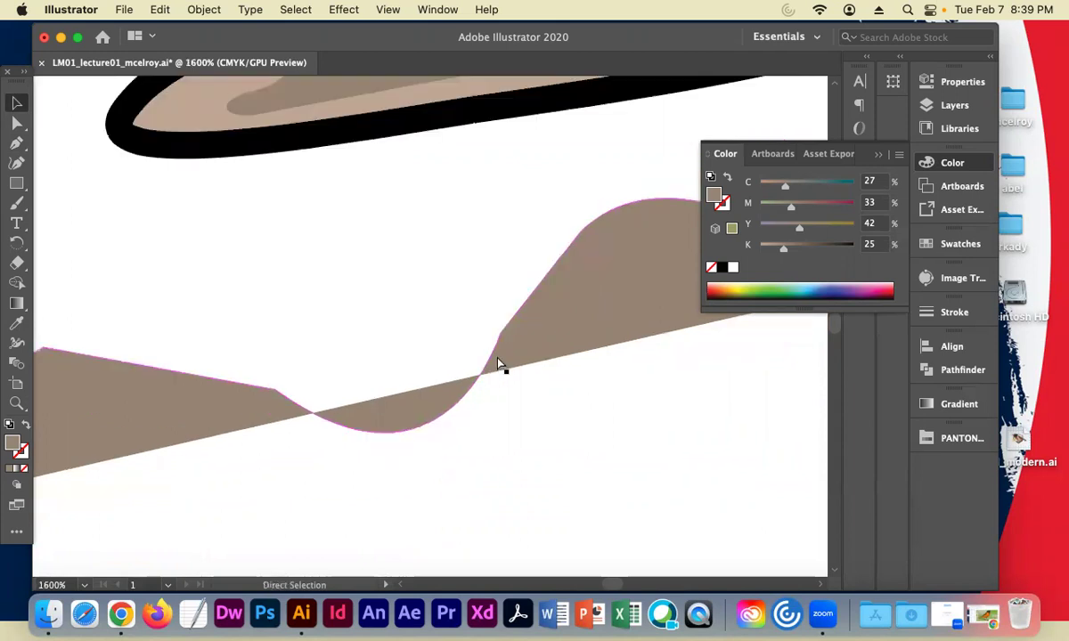
left_click(530, 336)
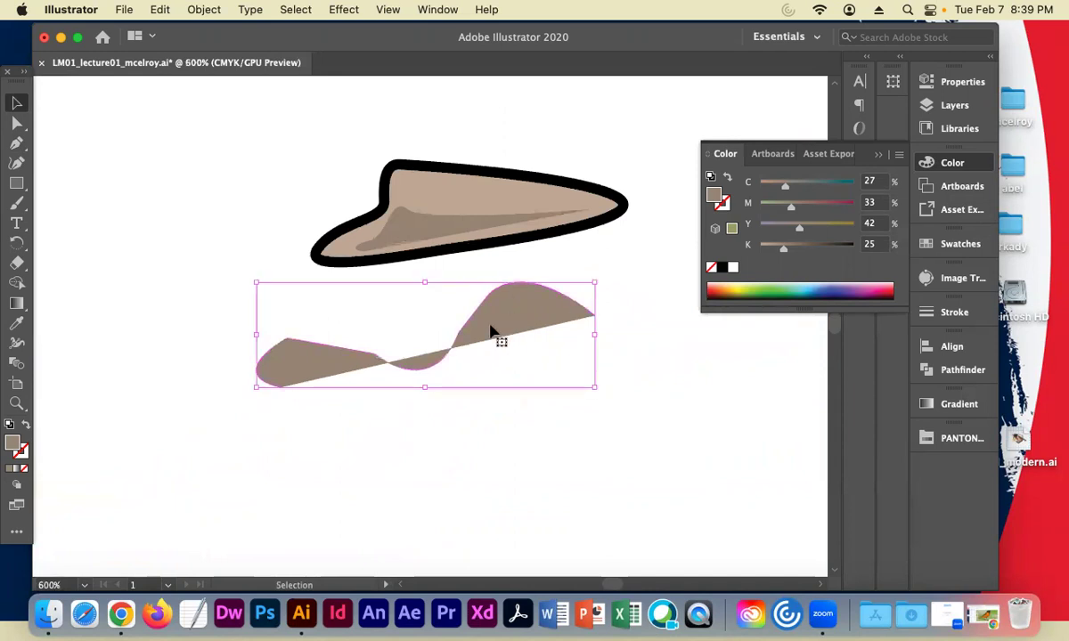
key("BackSpace")
Draw a closed wavy practice shape from connected curved segments below the beak, and delete it
left_click(16, 142)
left_click(595, 309)
left_click_drag(479, 303, 387, 404)
left_click_drag(455, 411, 472, 408)
left_click_drag(530, 386, 549, 426)
left_click_drag(573, 350, 582, 357)
left_click_drag(632, 329, 595, 330)
left_click(16, 102)
left_click(100, 198)
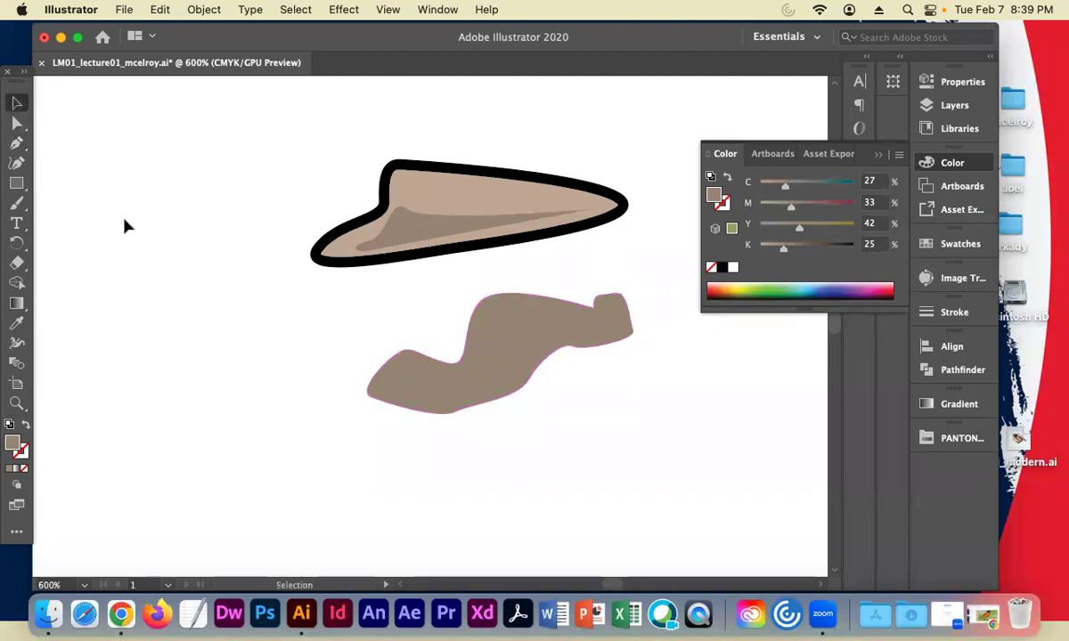
left_click(504, 351)
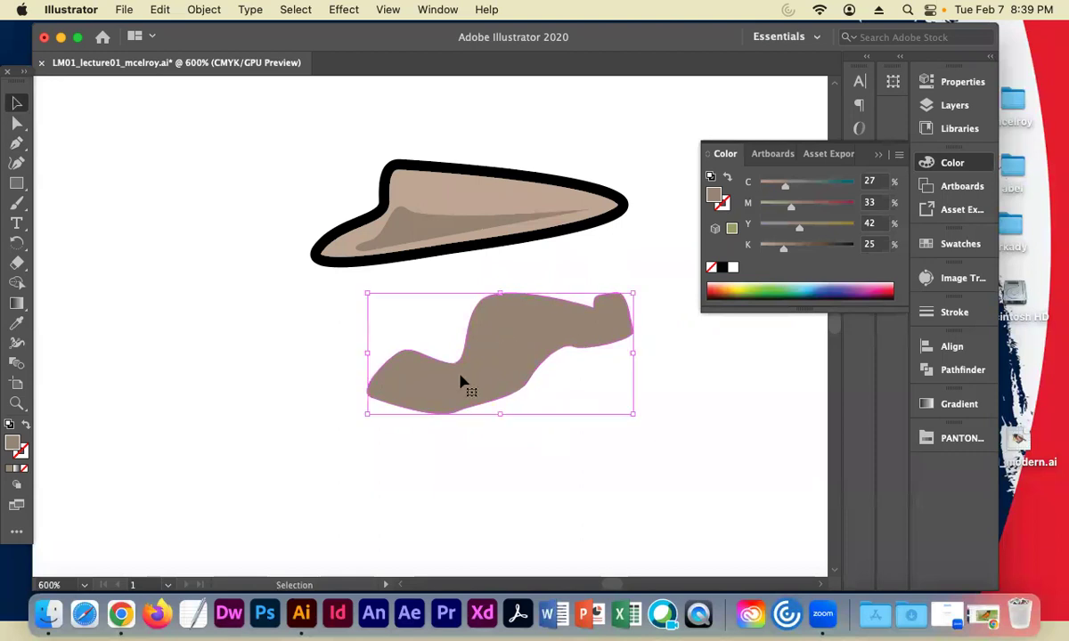
key("BackSpace")
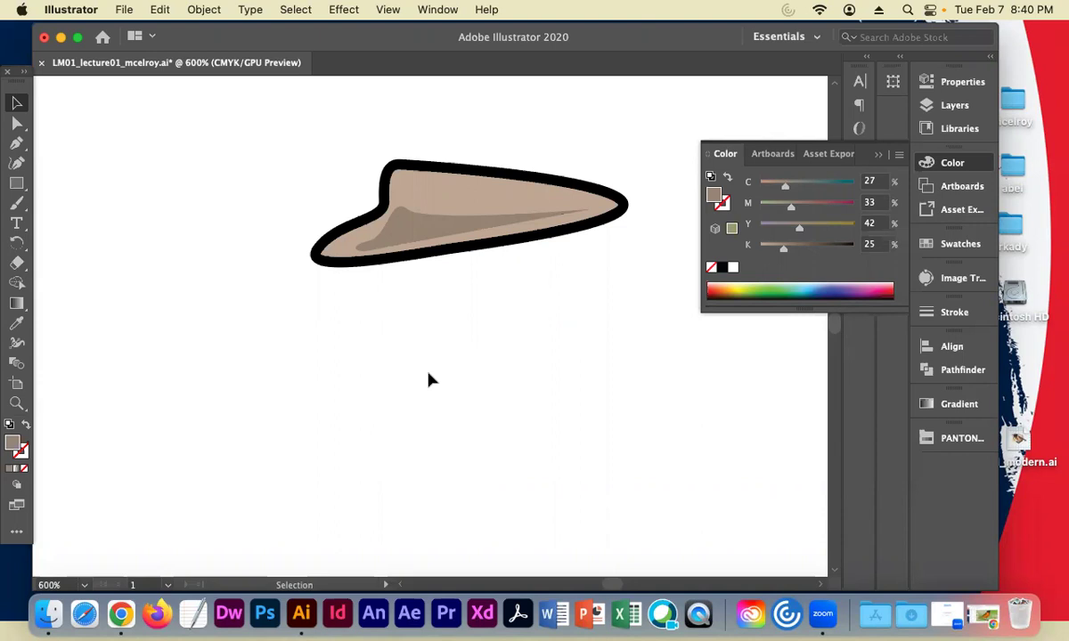
Replace the curved shading shape on the beak with a straight-sided triangular one drawn from corner points, and deselect it
left_click(392, 228)
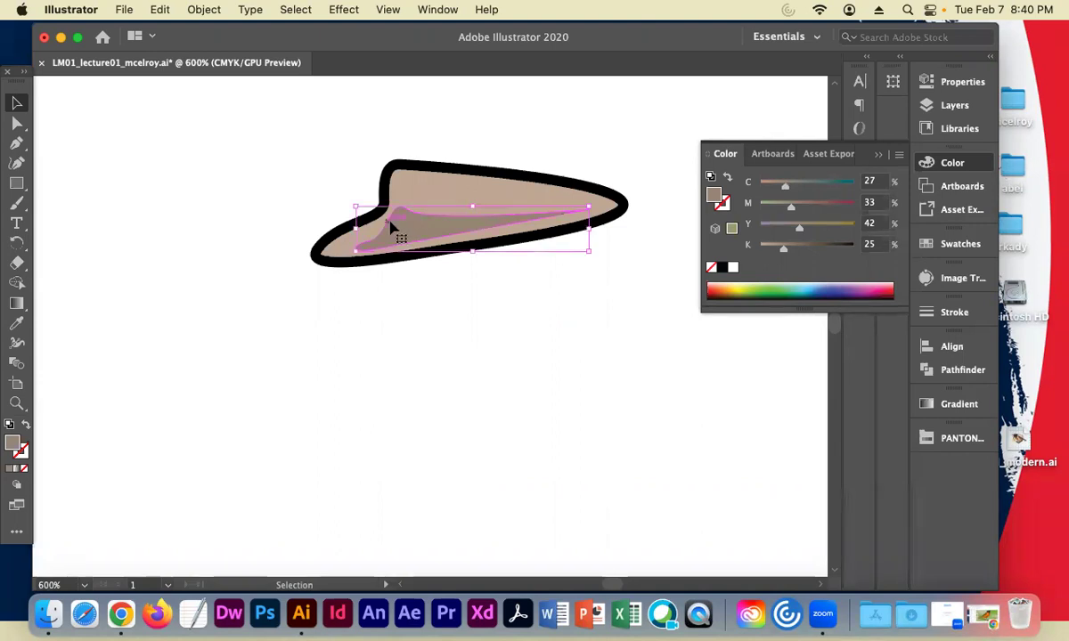
key("Delete")
left_click(16, 142)
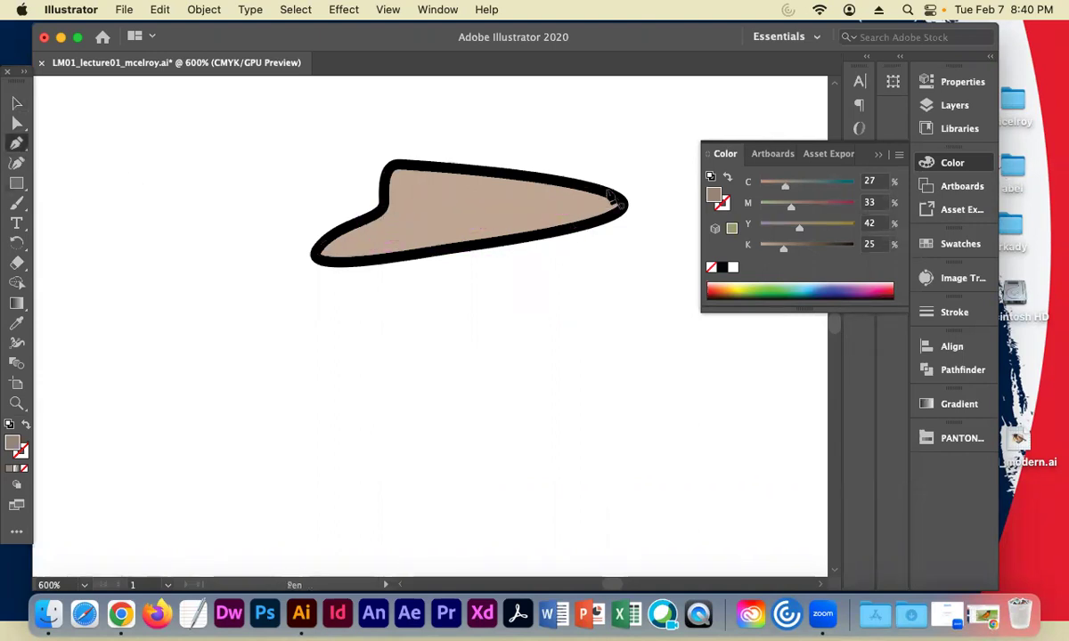
left_click(582, 209)
left_click(405, 211)
left_click(354, 242)
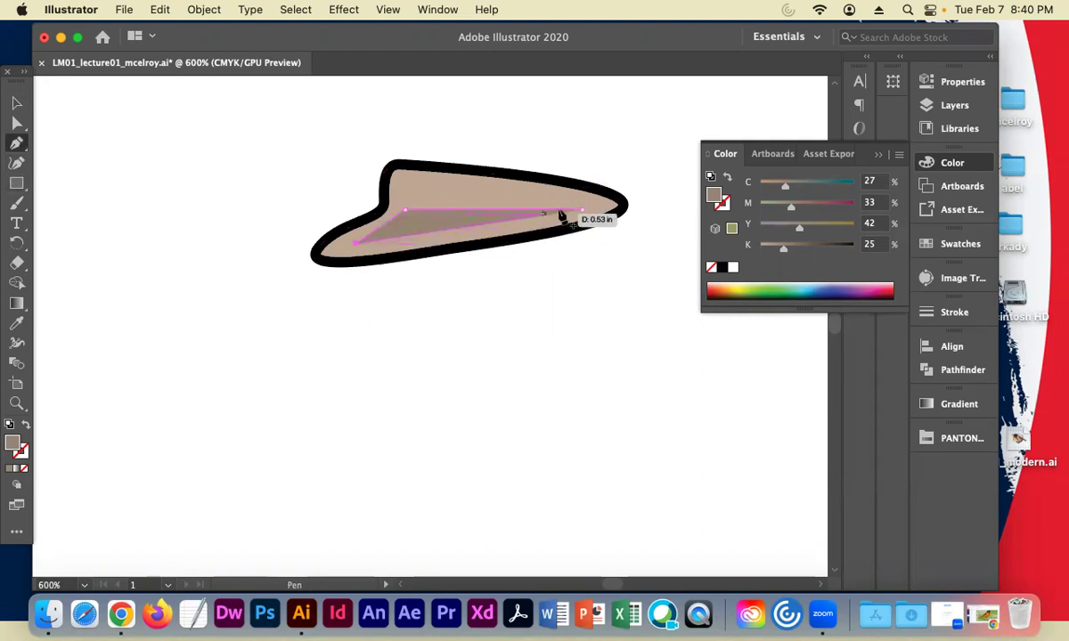
left_click(582, 210)
left_click(16, 102)
left_click(176, 130)
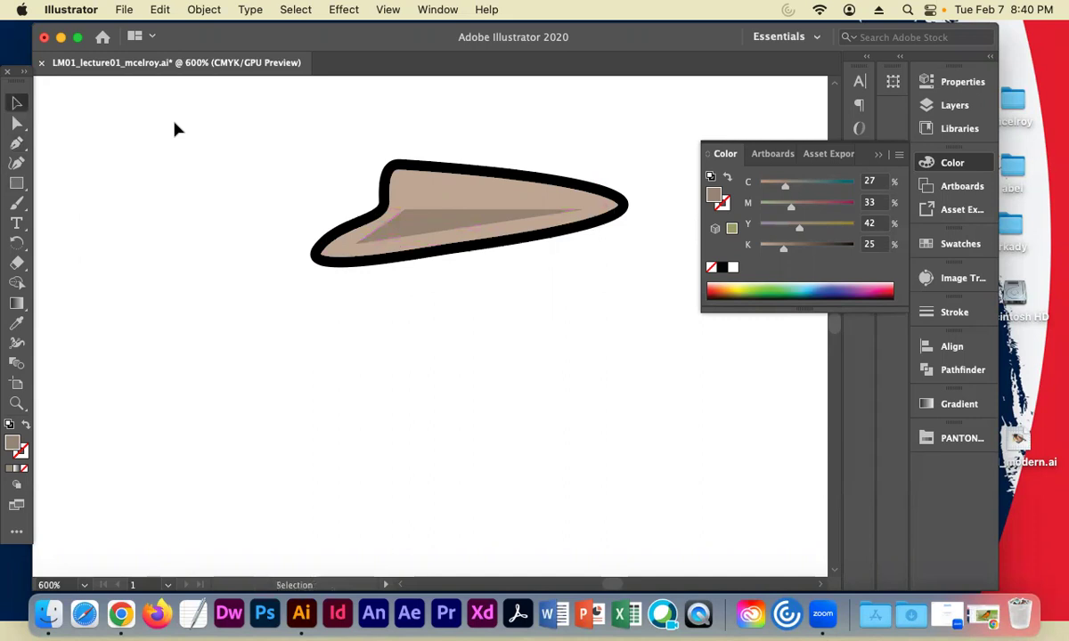
Delete the triangular shading shape and redraw it with gently curved edges across the lower half of the beak
left_click(420, 221)
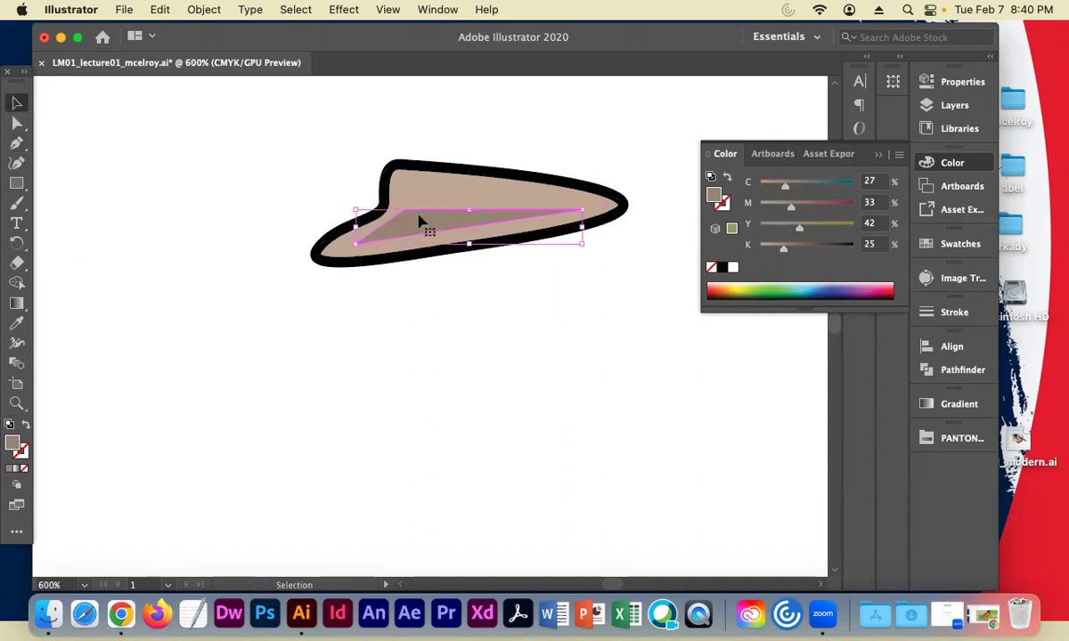
left_click(154, 132)
left_click(16, 142)
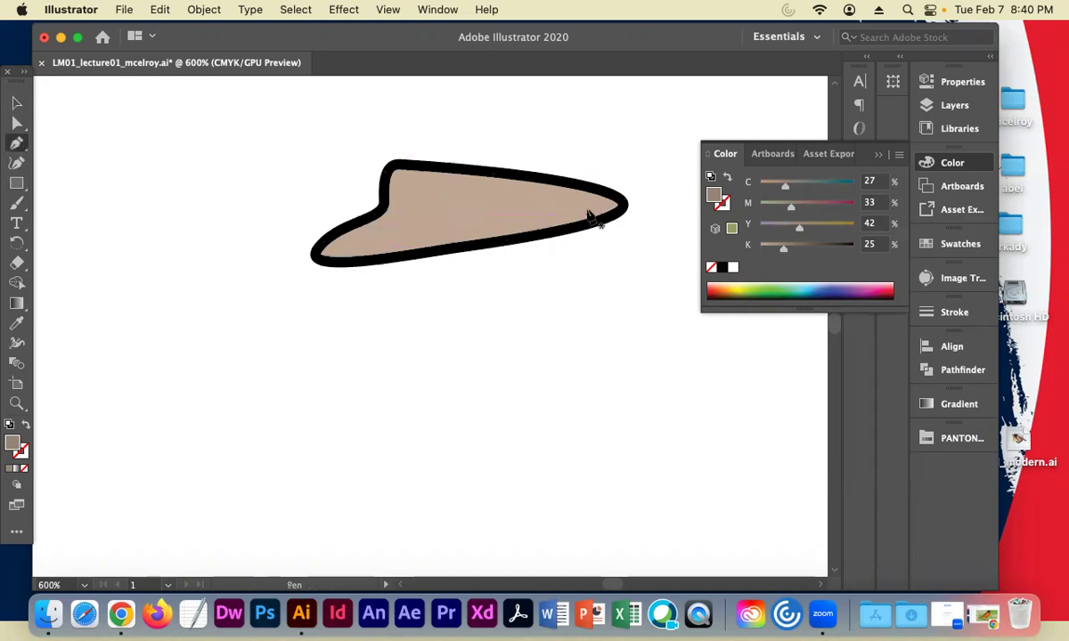
left_click(409, 211)
left_click_drag(366, 242, 353, 248)
left_click_drag(590, 217, 589, 213)
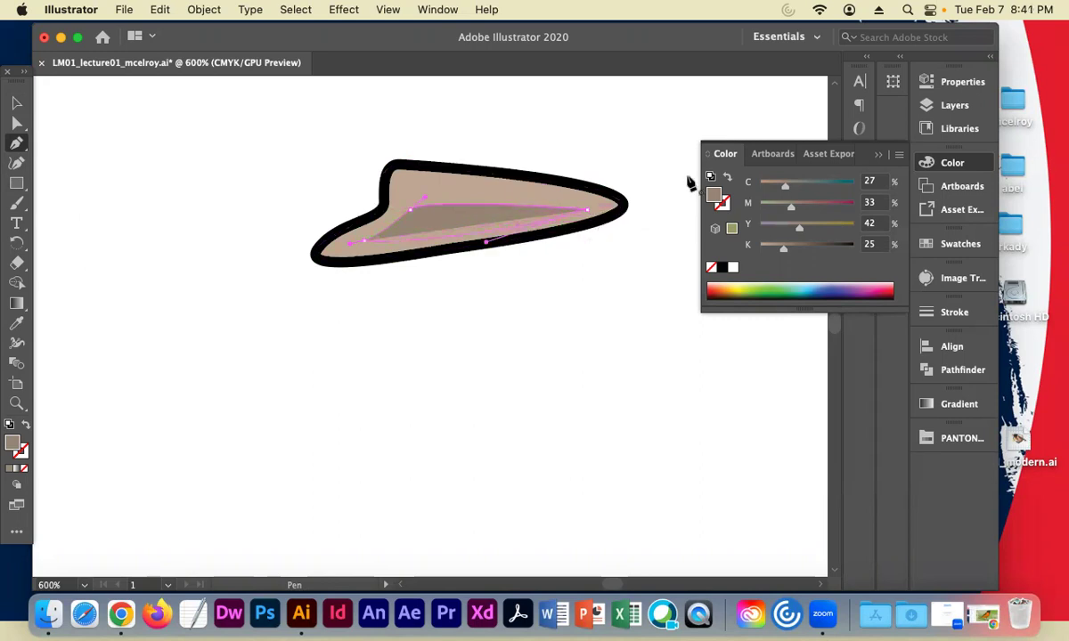
left_click(20, 110)
left_click(188, 139)
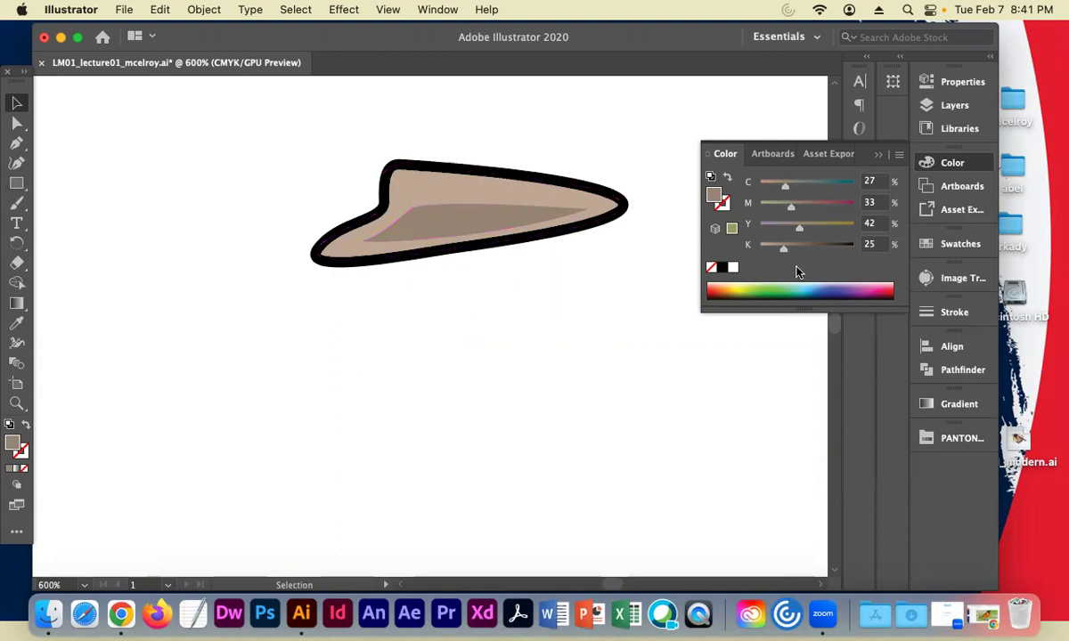
Draw a small rounded highlight with white fill at the upper corner of the beak's wide end, and deselect it
left_click(733, 269)
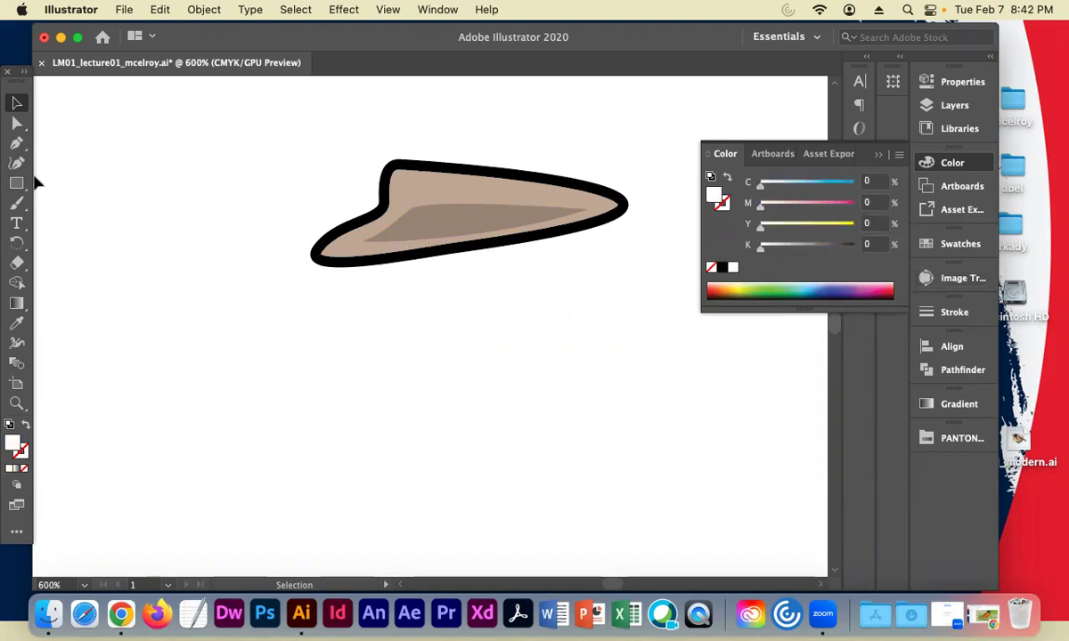
left_click(18, 145)
key("super+equal")
key("super+equal")
key("super+equal")
key("super+equal")
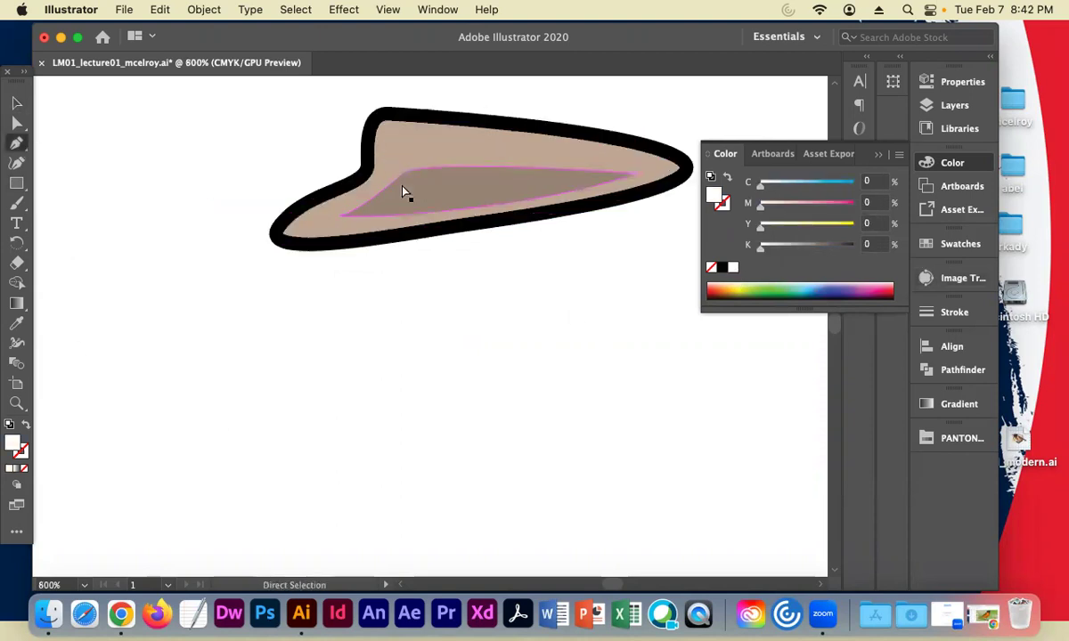
left_click_drag(400, 183, 449, 345)
scroll(460, 162, "up", 5)
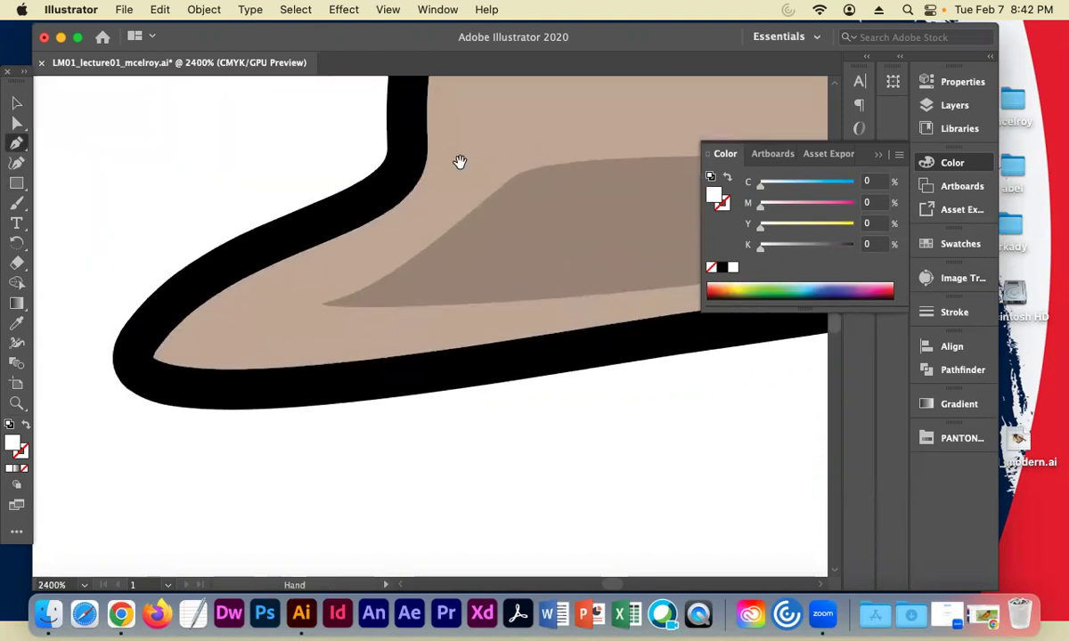
left_click_drag(460, 162, 420, 309)
scroll(420, 309, "up", 2)
mouse_move(497, 249)
left_mouse_down()
mouse_move(460, 257)
mouse_move(478, 294)
mouse_move(512, 283)
mouse_move(516, 238)
mouse_move(486, 248)
left_mouse_up()
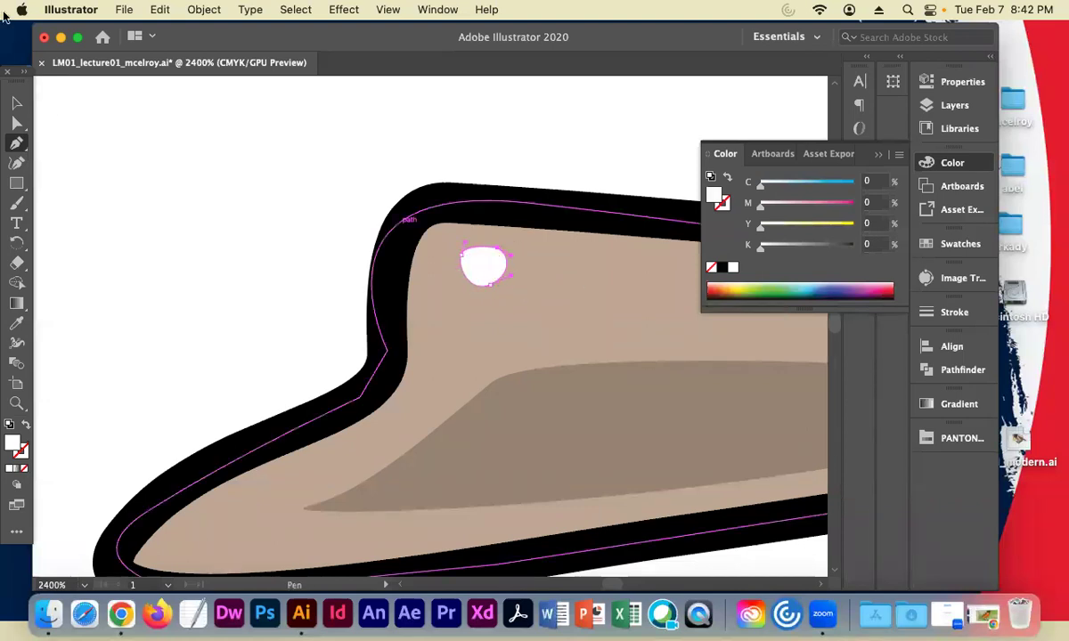
left_click(17, 102)
left_click(172, 134)
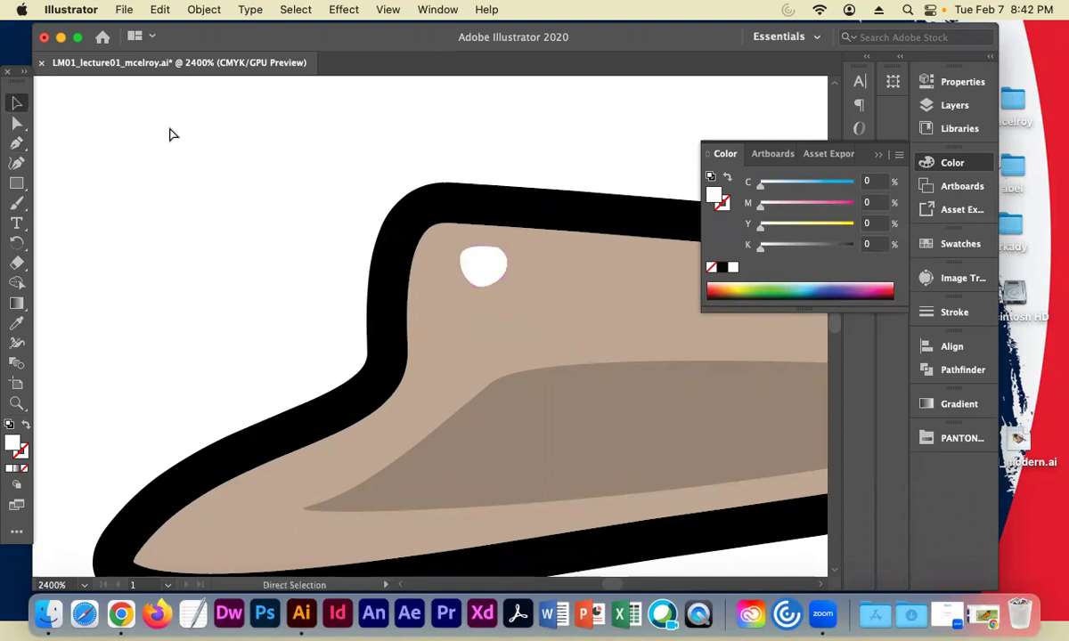
Examine the whole beak with its highlight and shading from farther away and up close
key("super+minus")
key("super+minus")
key("super+minus")
key("super+minus")
key("super+minus")
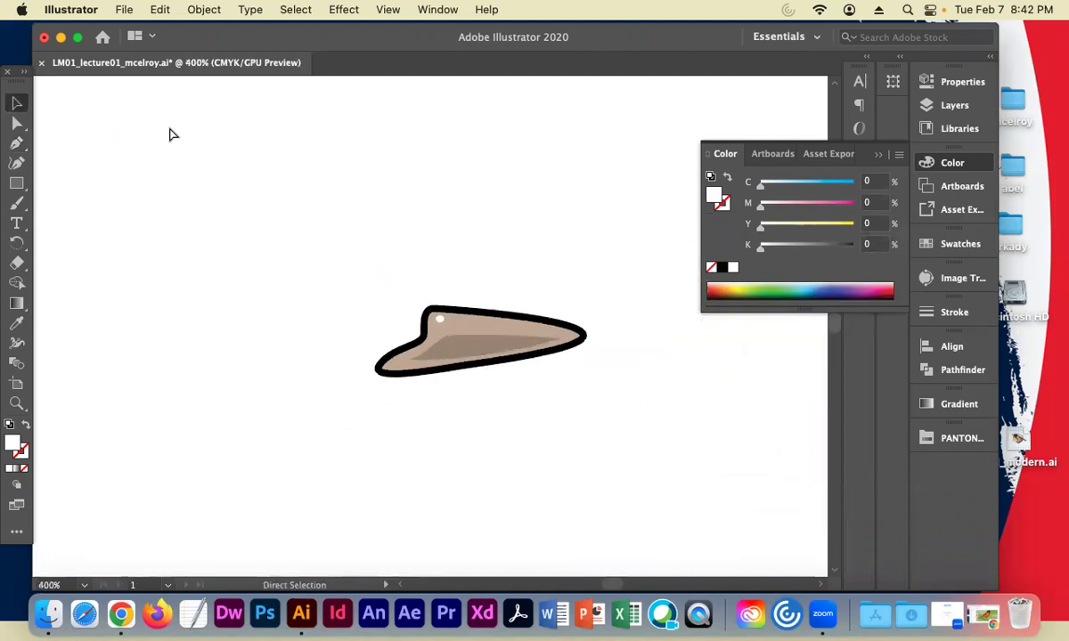
key("super+plus")
key("super+plus")
key("space")
left_click_drag(304, 235, 158, 229)
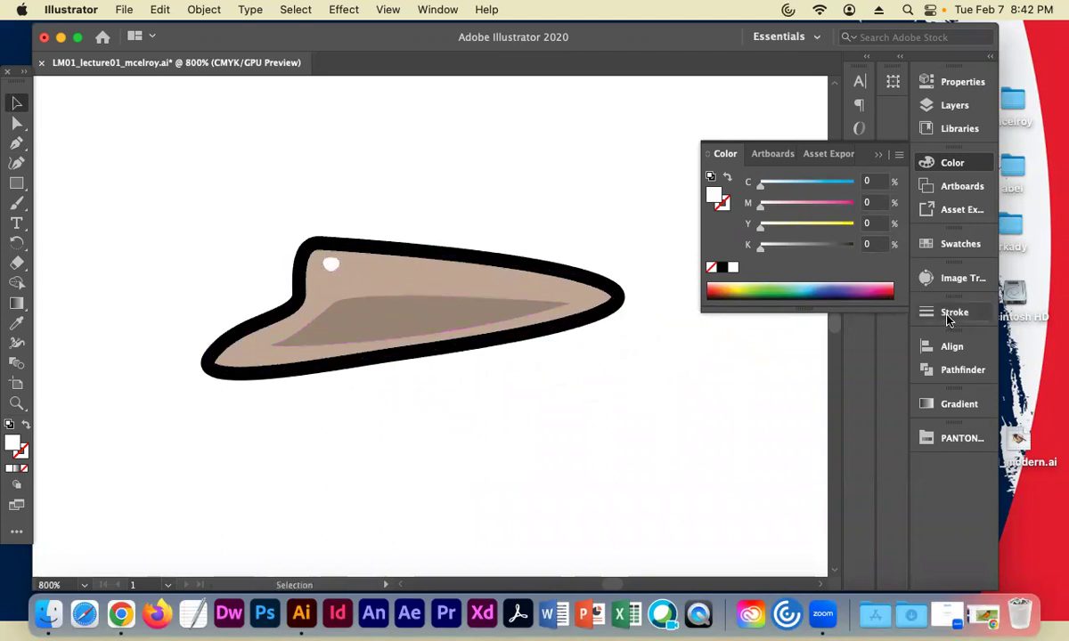
Pick the PANTONE P 23-5 U swatch as the fill, switch it to CMYK and set black to 53%
left_click(953, 243)
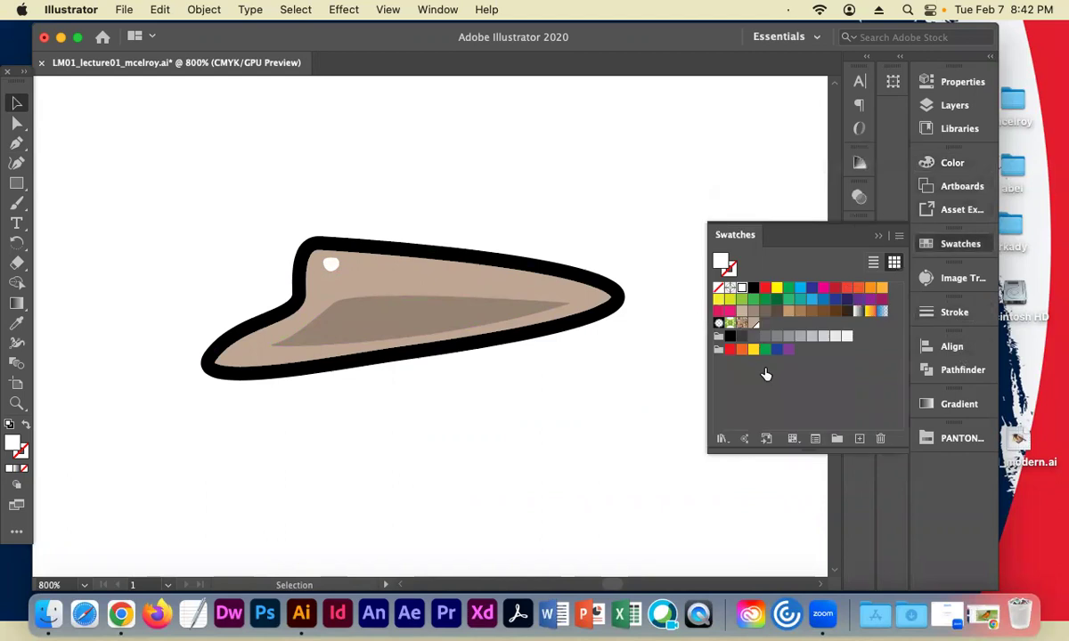
left_click(754, 323)
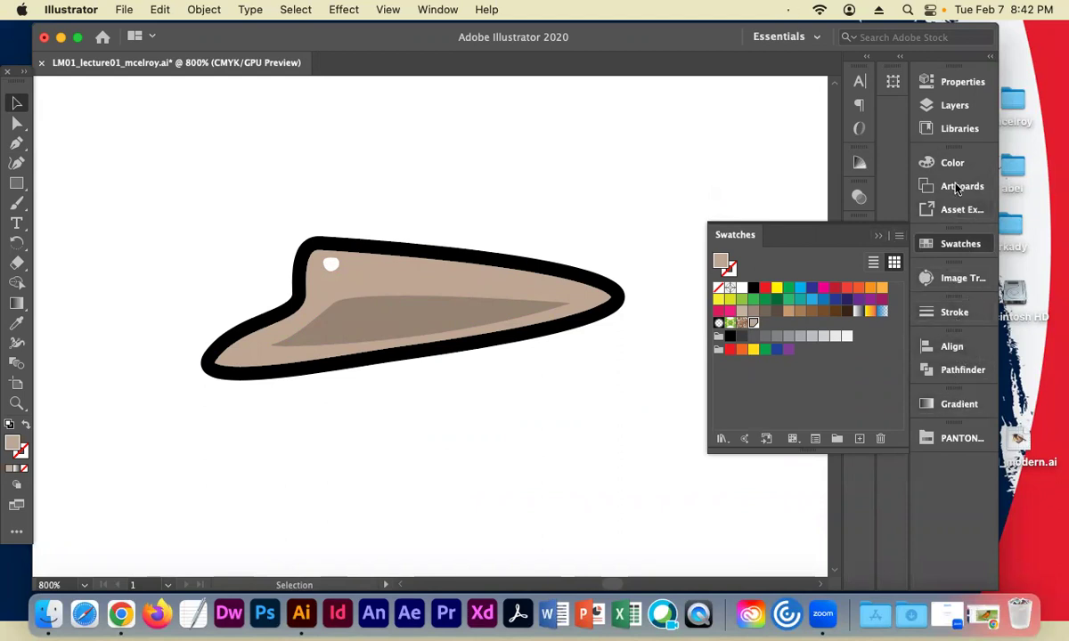
left_click(931, 163)
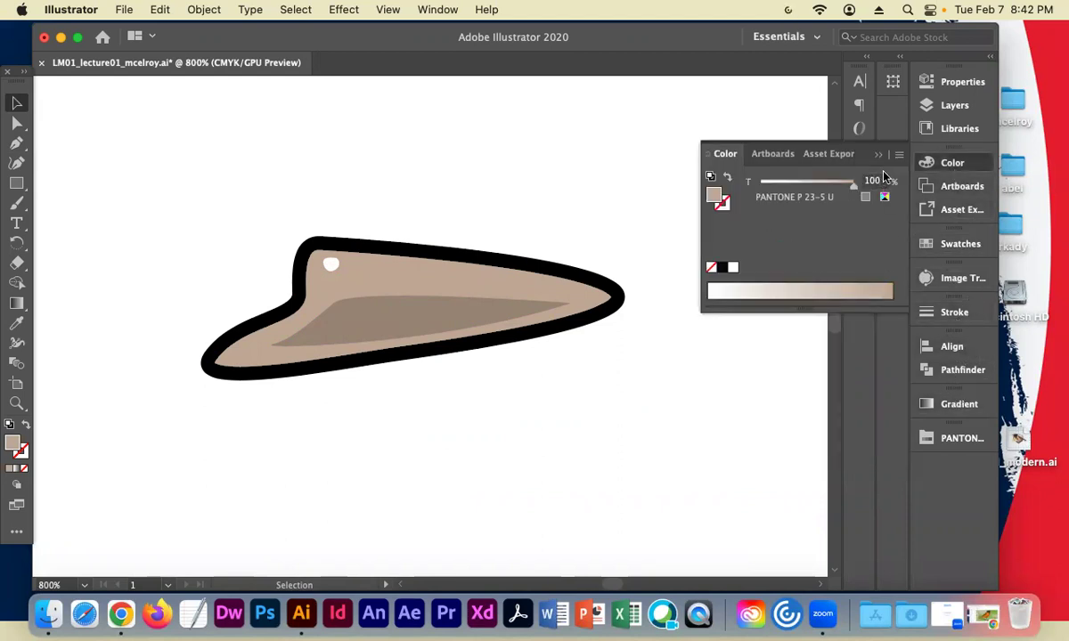
left_click(899, 154)
left_click(934, 240)
left_click_drag(764, 256, 810, 255)
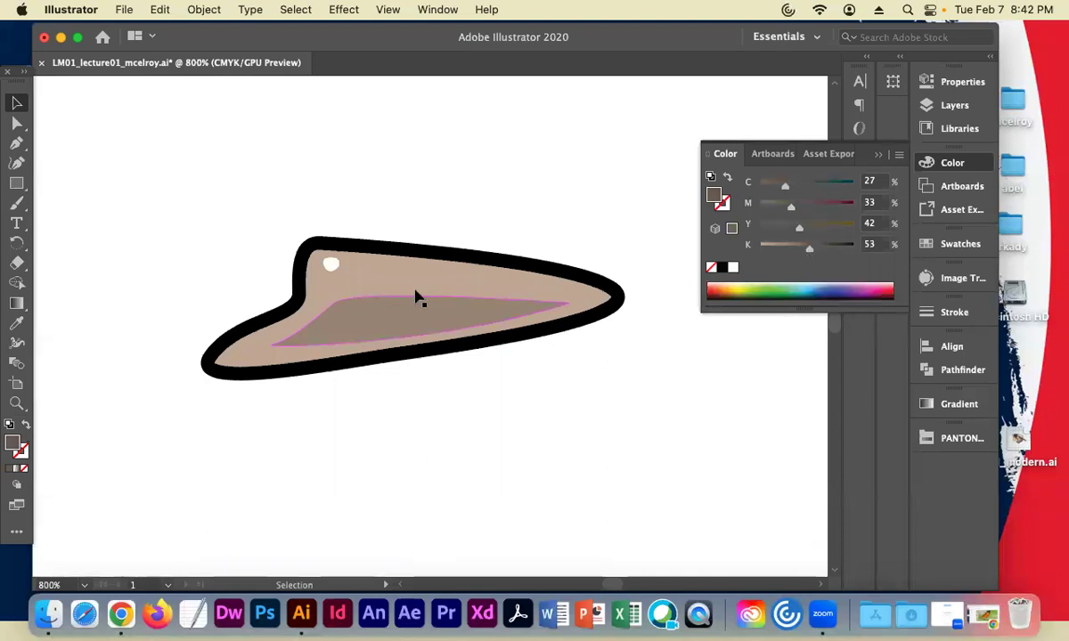
Draw a darker curved shading shape over the beak's existing shading, redoing its closing curve, and deselect it
left_click(19, 142)
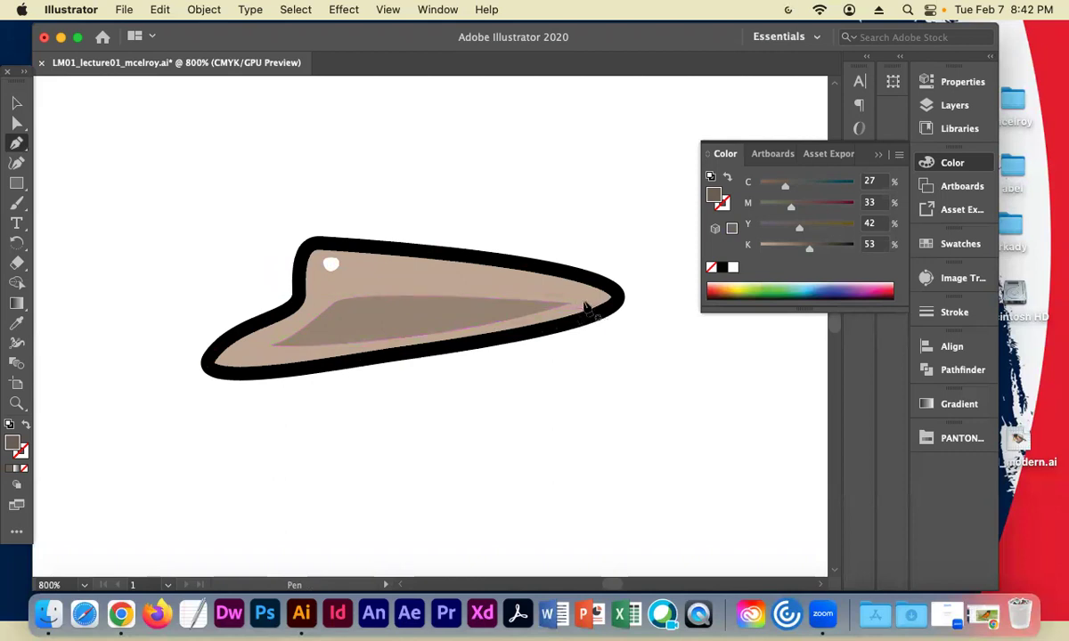
left_click_drag(584, 305, 627, 296)
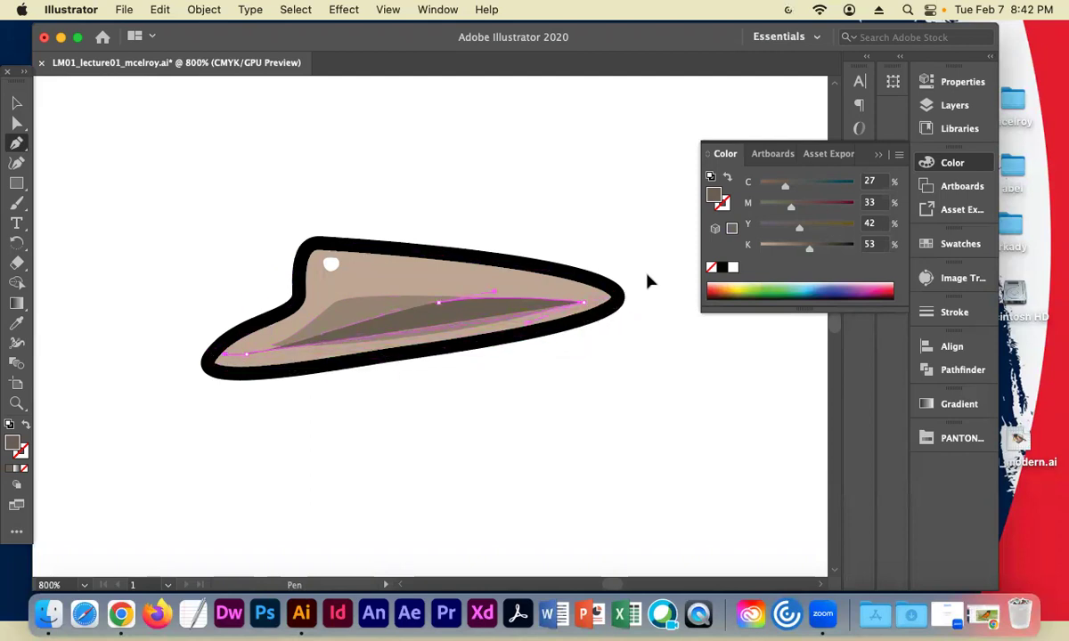
key("super+z")
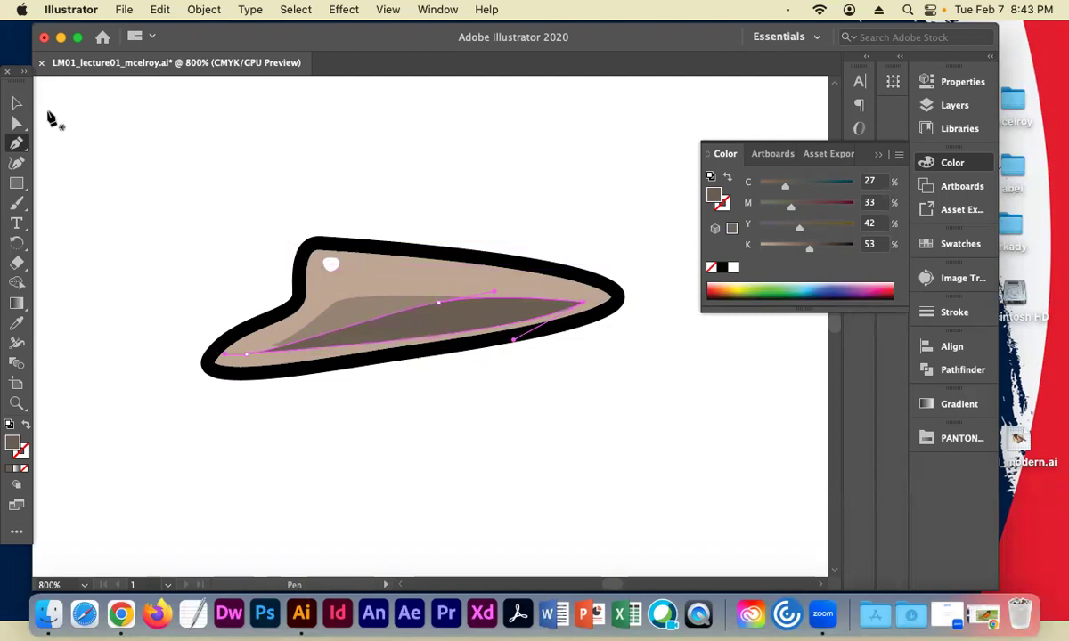
left_click(16, 103)
left_click(71, 239)
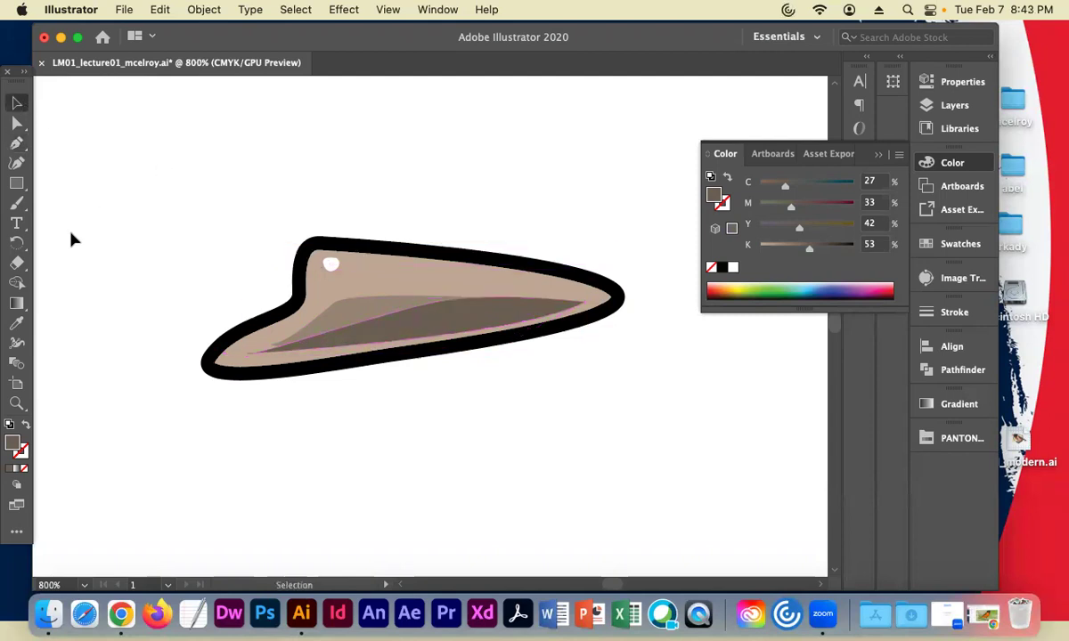
Draw a thin dark tapered shape along the beak's upper edge, from beside the highlight towards the tip, and deselect it
left_click(16, 142)
left_click(571, 294)
mouse_move(358, 265)
left_mouse_down()
mouse_move(348, 272)
mouse_move(357, 266)
left_mouse_up()
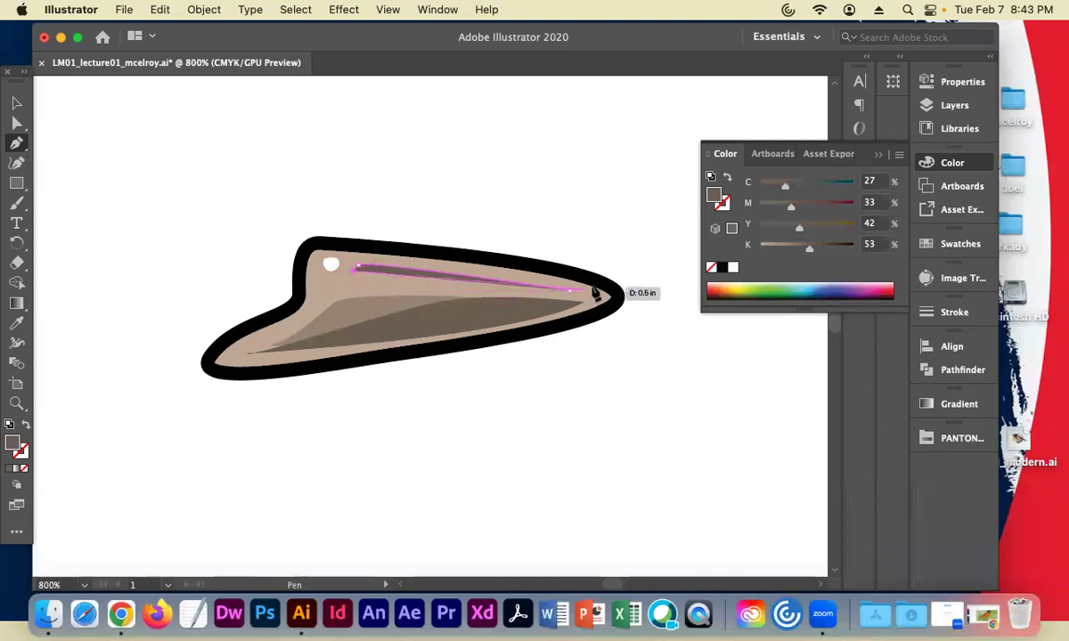
left_click(569, 295)
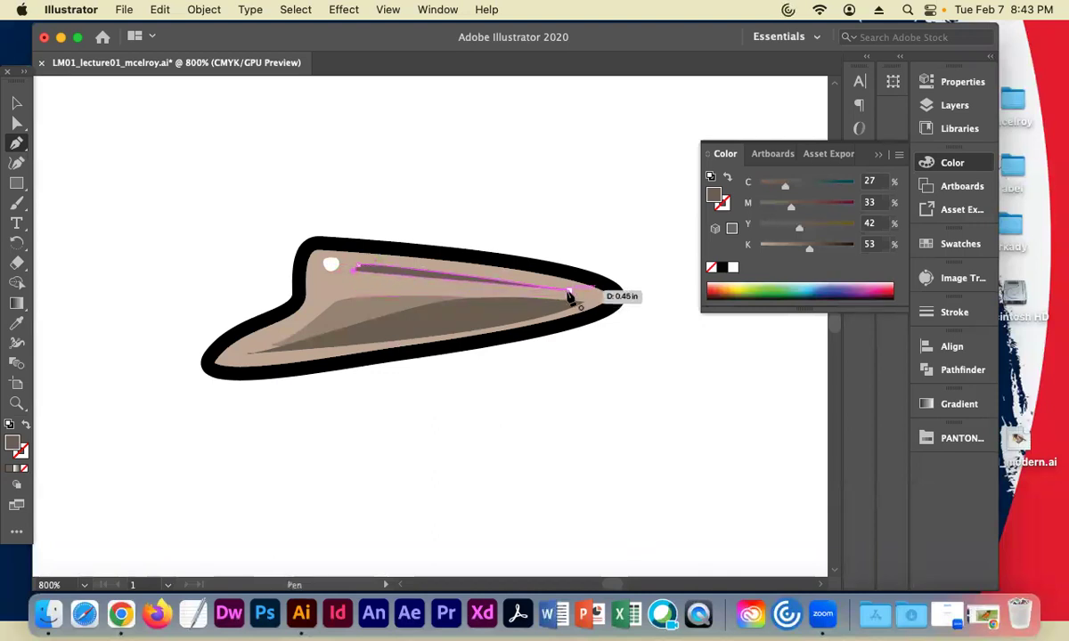
left_click_drag(570, 299, 572, 296)
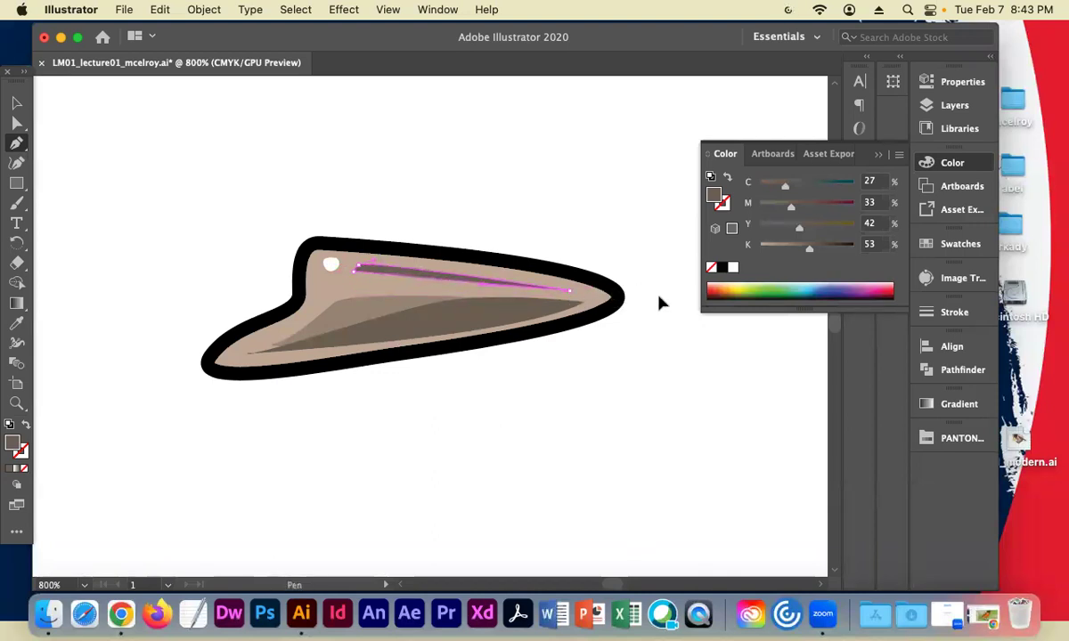
left_click(16, 102)
left_click(150, 151)
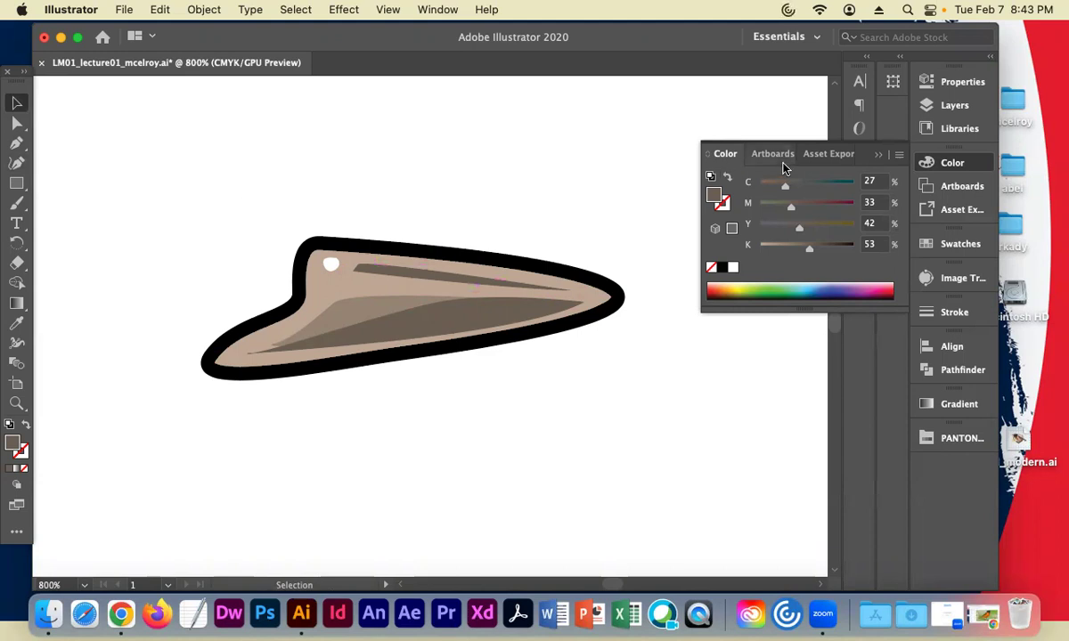
Unlock the graphic outline layer, move the whole beak with its outline downward, and lock the outline and graphic_color layers
left_click(955, 106)
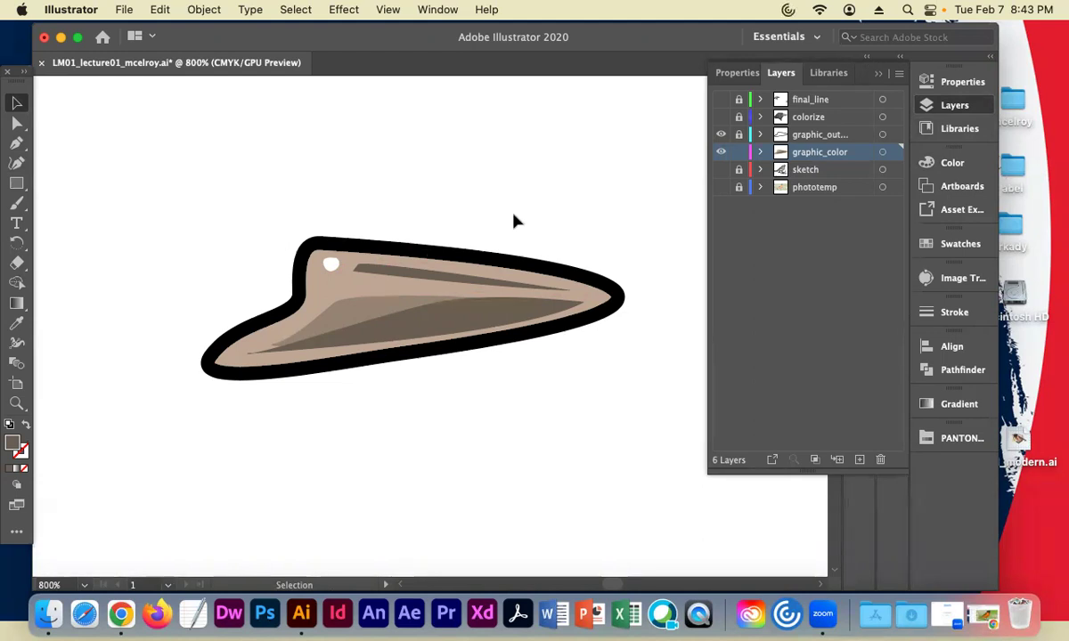
left_click(738, 135)
left_click_drag(205, 199, 436, 445)
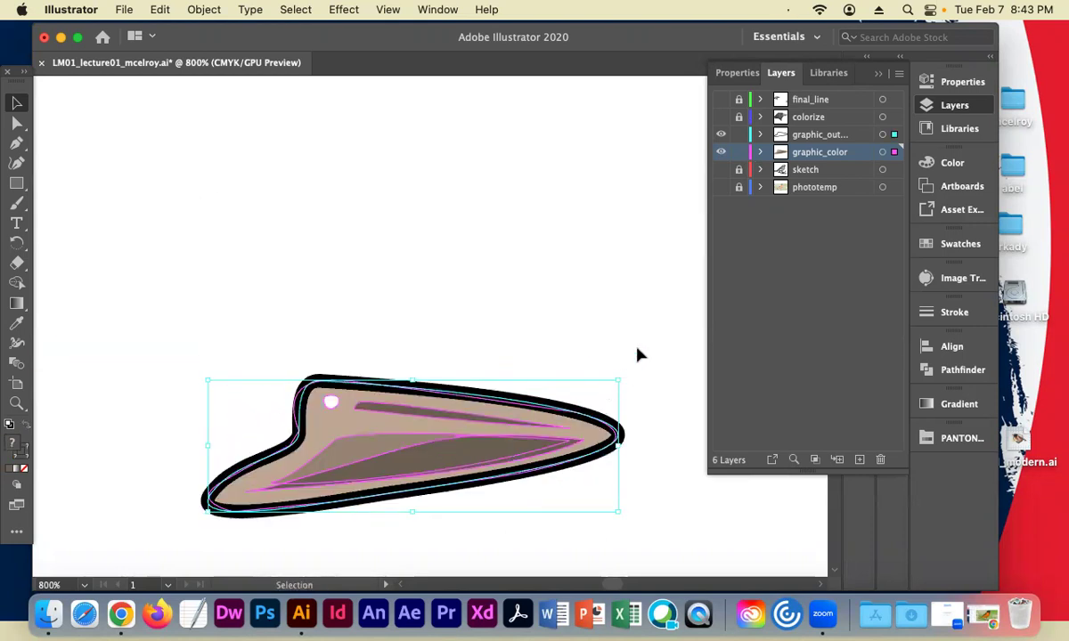
left_click(739, 135)
left_click(738, 151)
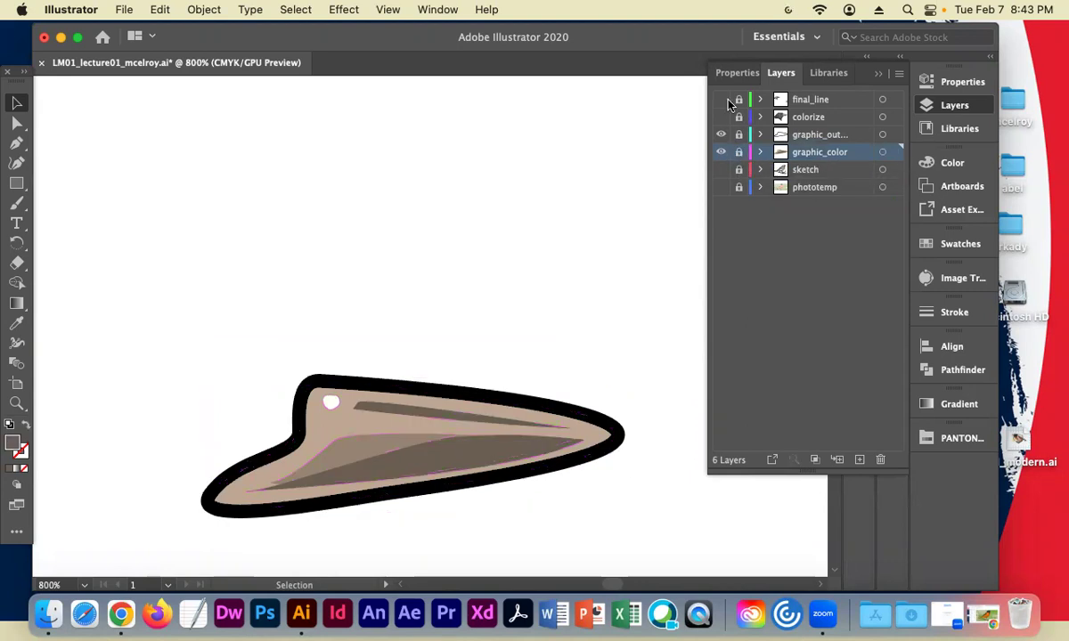
Show the final_line and colorize layers to compare the detailed bird with the graphic beak, and hide both again
left_click(721, 100)
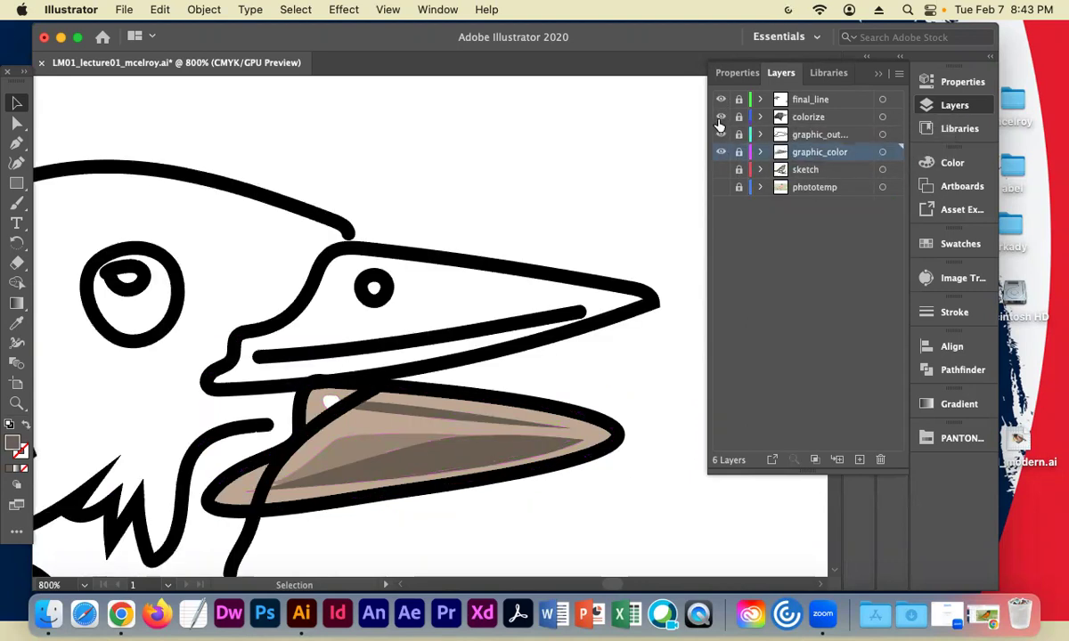
left_click(721, 117)
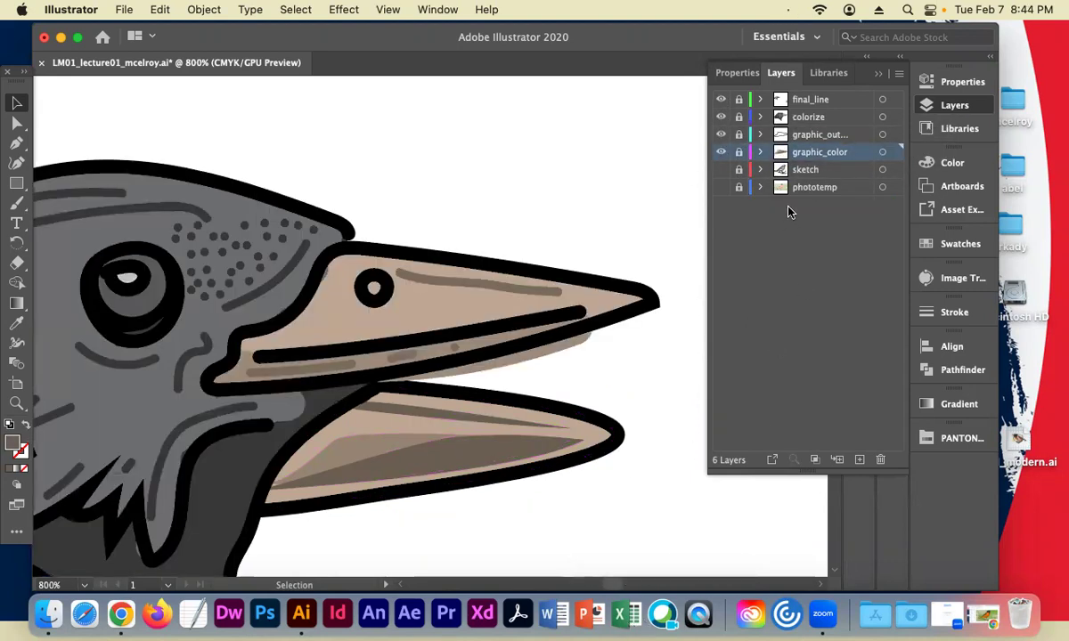
left_click(720, 99)
left_click(721, 116)
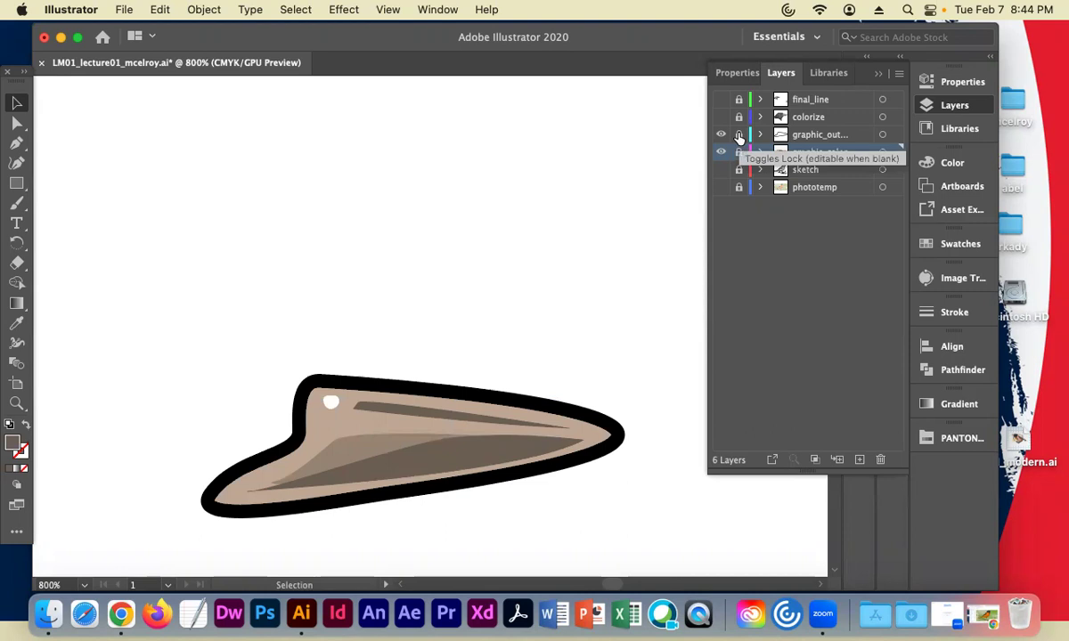
Unlock the graphic outline and graphic_color layers, select the entire beak artwork and move it down and to the right
left_click(739, 134)
left_click(739, 151)
left_click_drag(204, 354, 514, 514)
left_click_drag(463, 465, 668, 521)
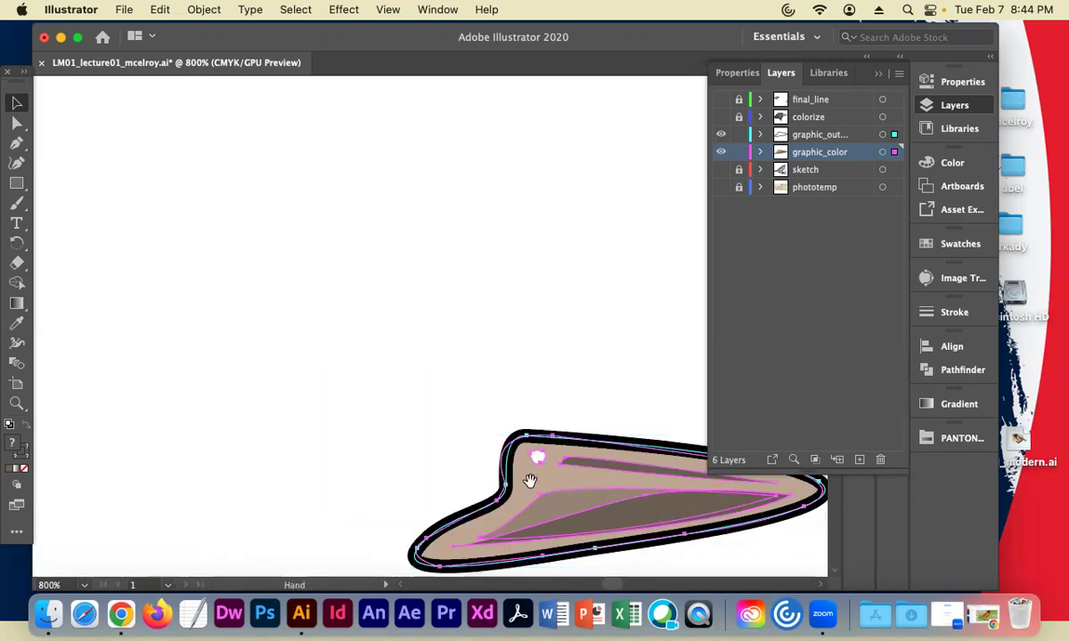
left_click_drag(490, 272, 288, 148)
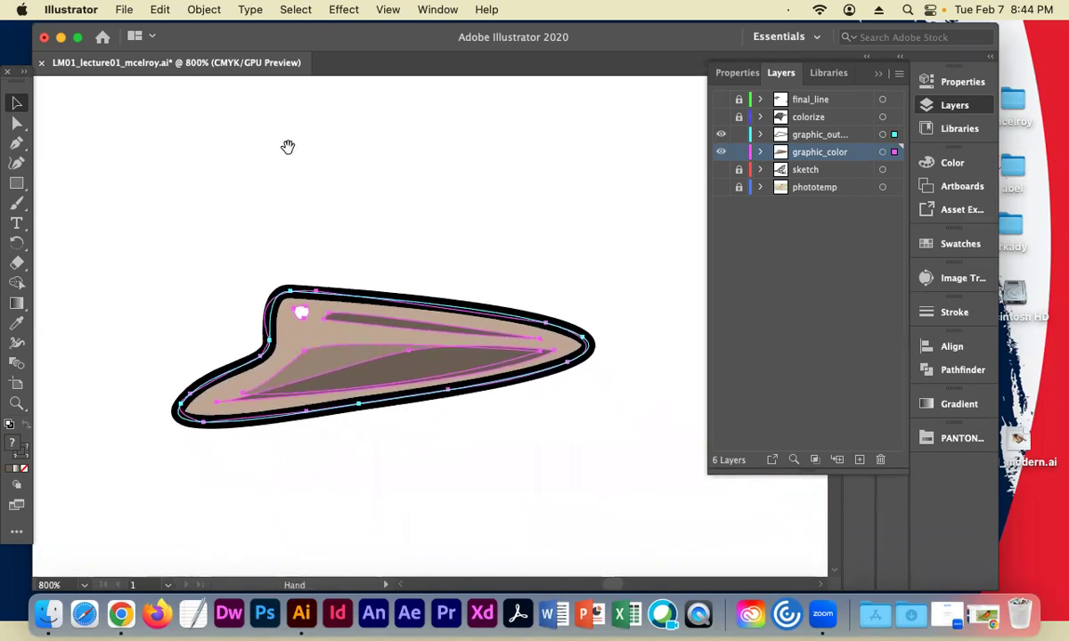
Move the selected beak artwork further down and to the right, and lock the graphic outline and graphic_color layers
left_click_drag(372, 361, 426, 407)
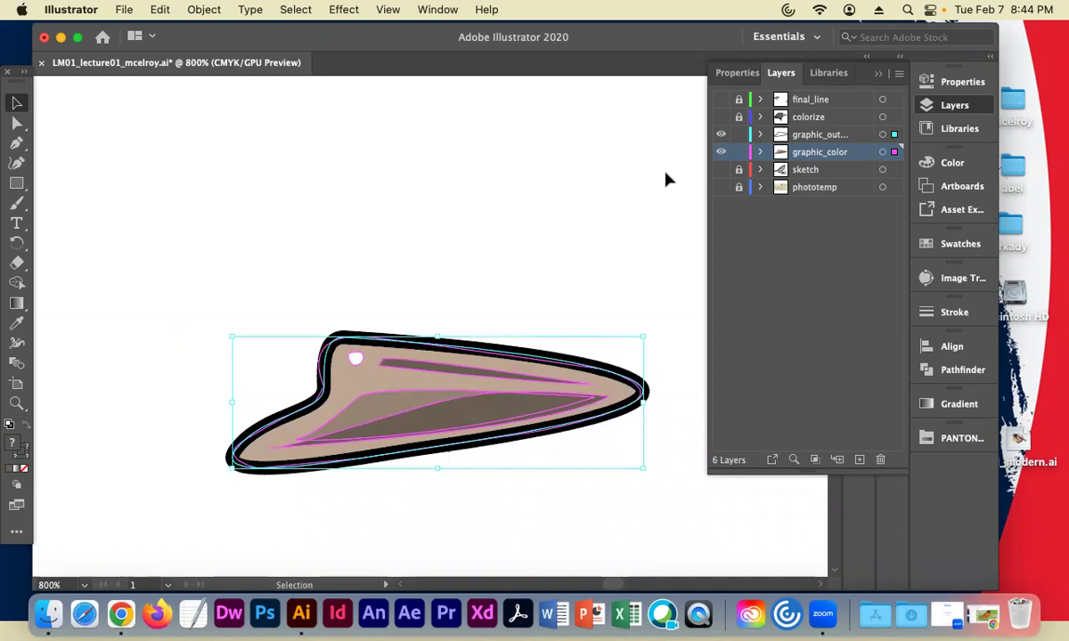
left_click(738, 135)
left_click(739, 152)
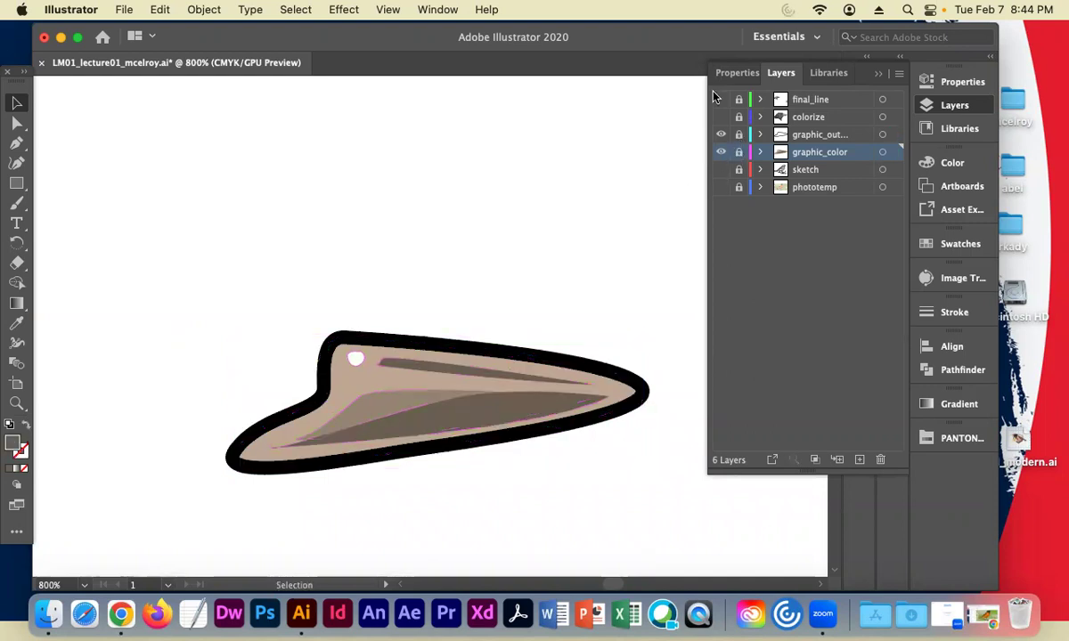
Show the final_line and colorize layers and compare the detailed bird's head with the graphic beak
left_click(722, 98)
left_click(721, 117)
scroll(281, 315, "left", 5)
scroll(282, 316, "up", 2)
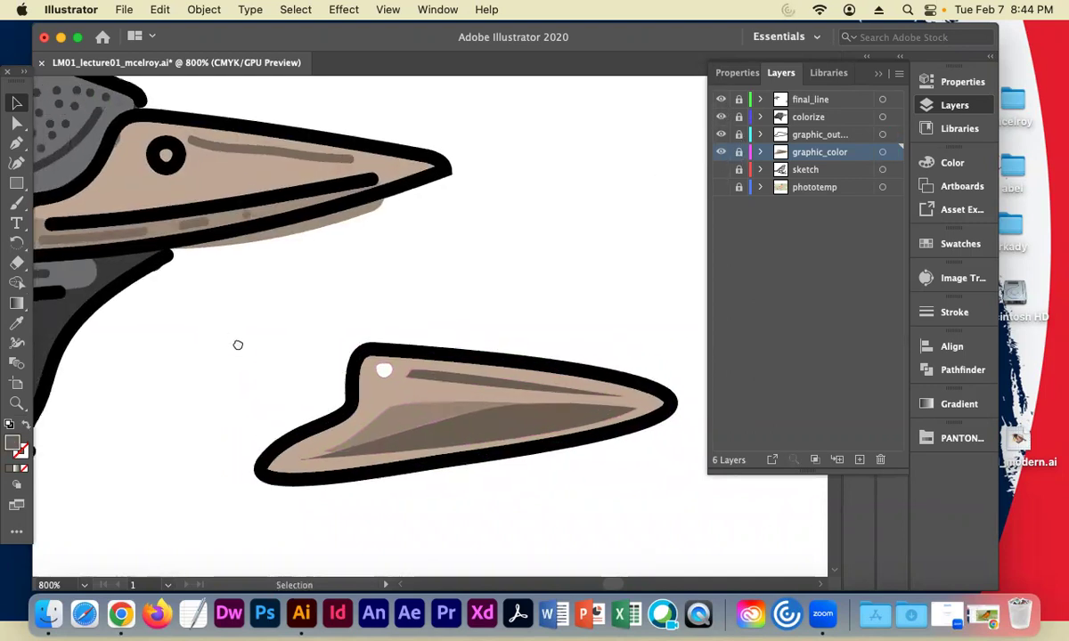
scroll(227, 325, "right", 2)
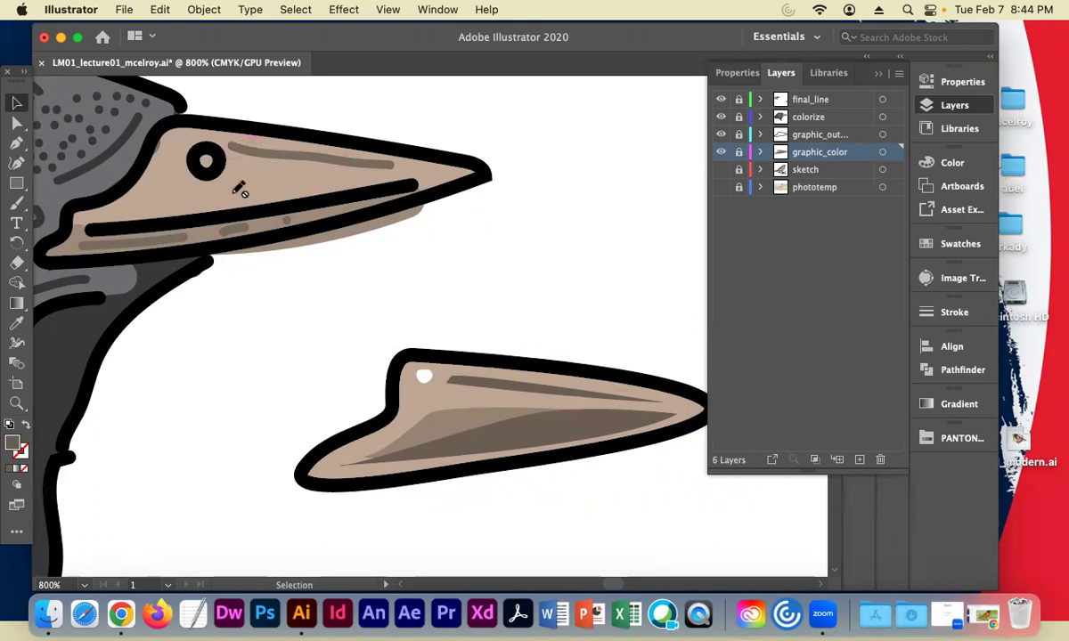
key("super+minus")
key("super+minus")
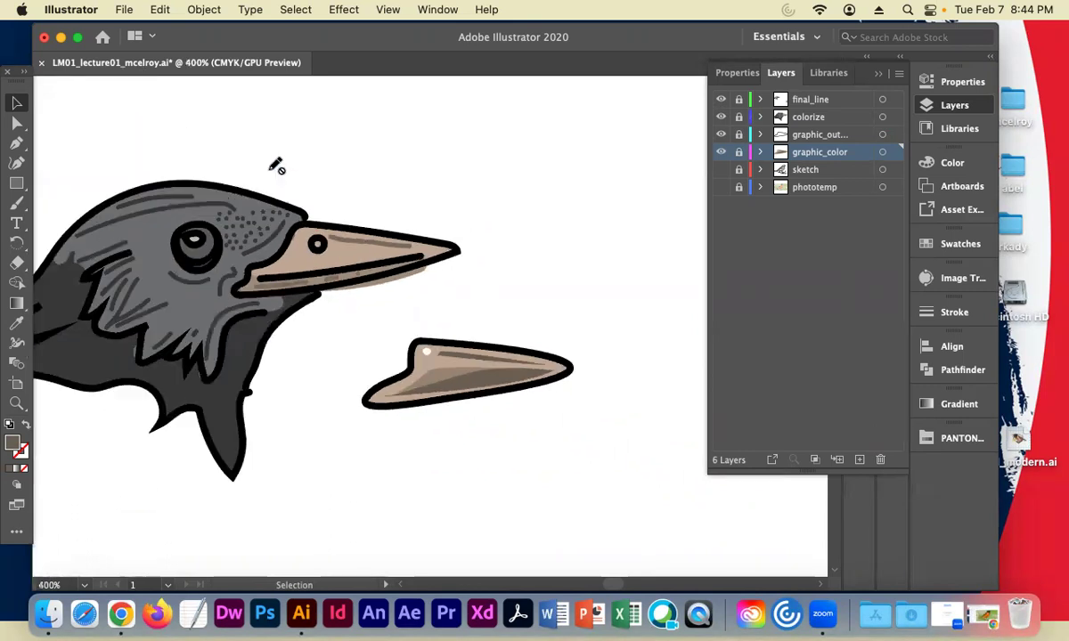
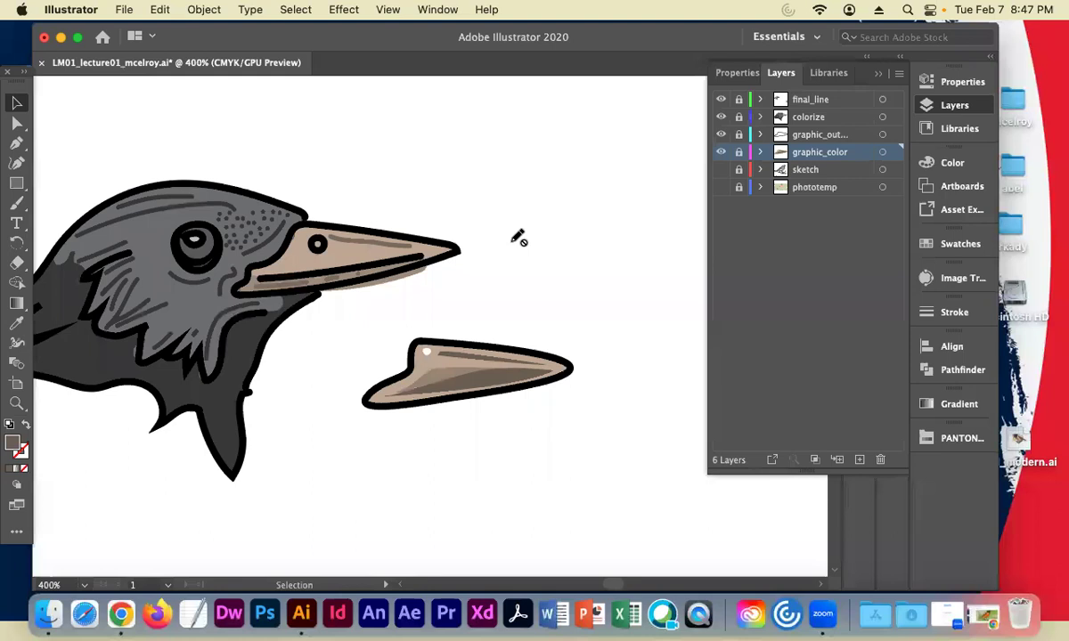
Make the graphic outline layer active, hide the colorize and final_line layers, and show the sketch layer
left_click_drag(16, 183, 62, 204)
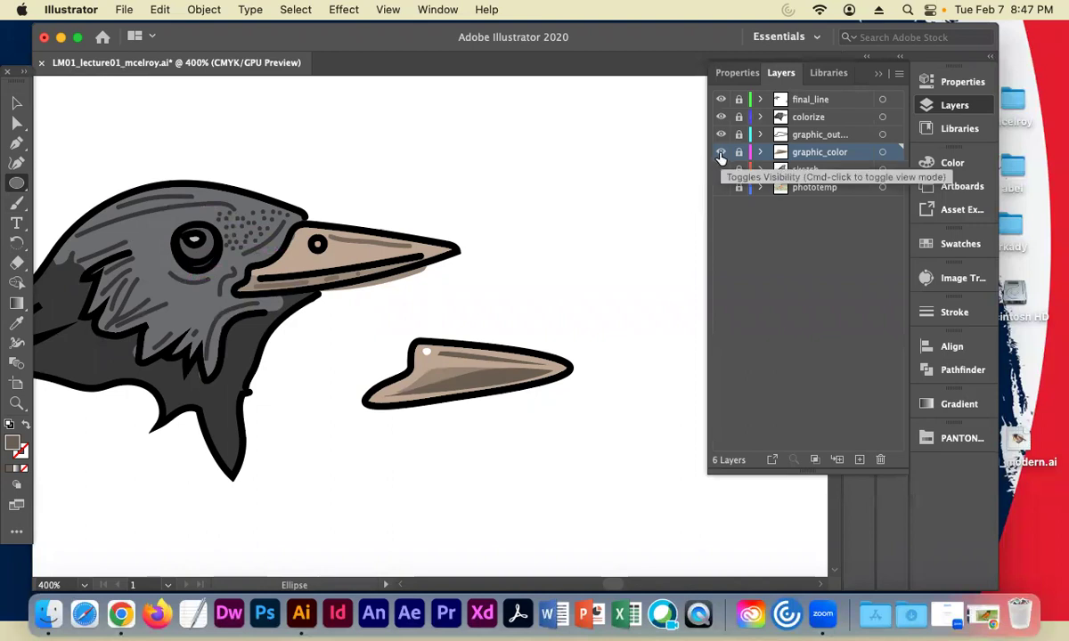
left_click(842, 134)
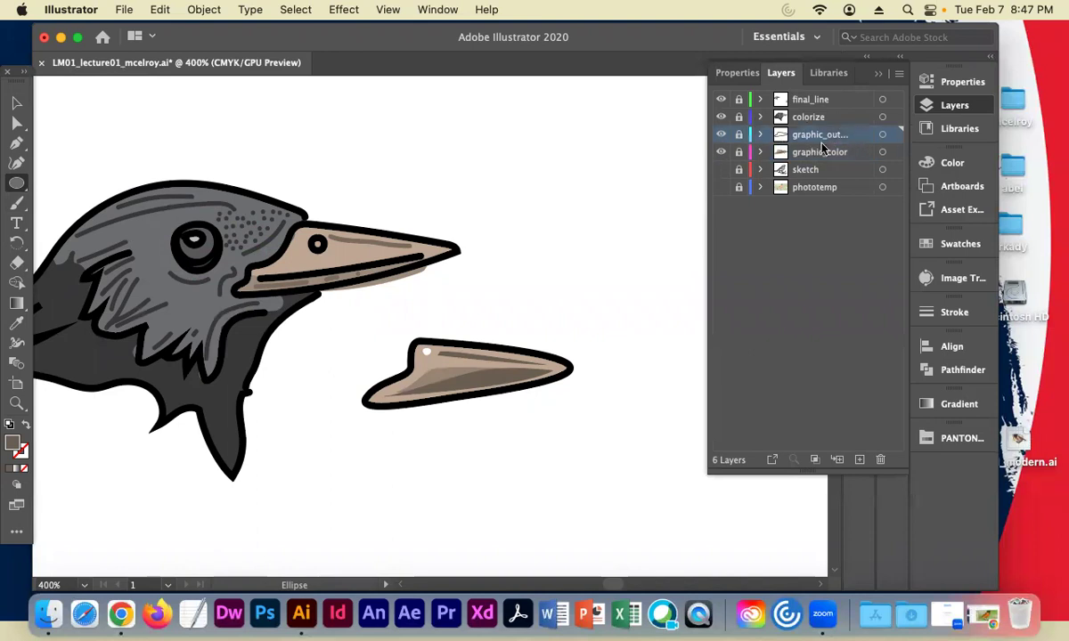
left_click(720, 117)
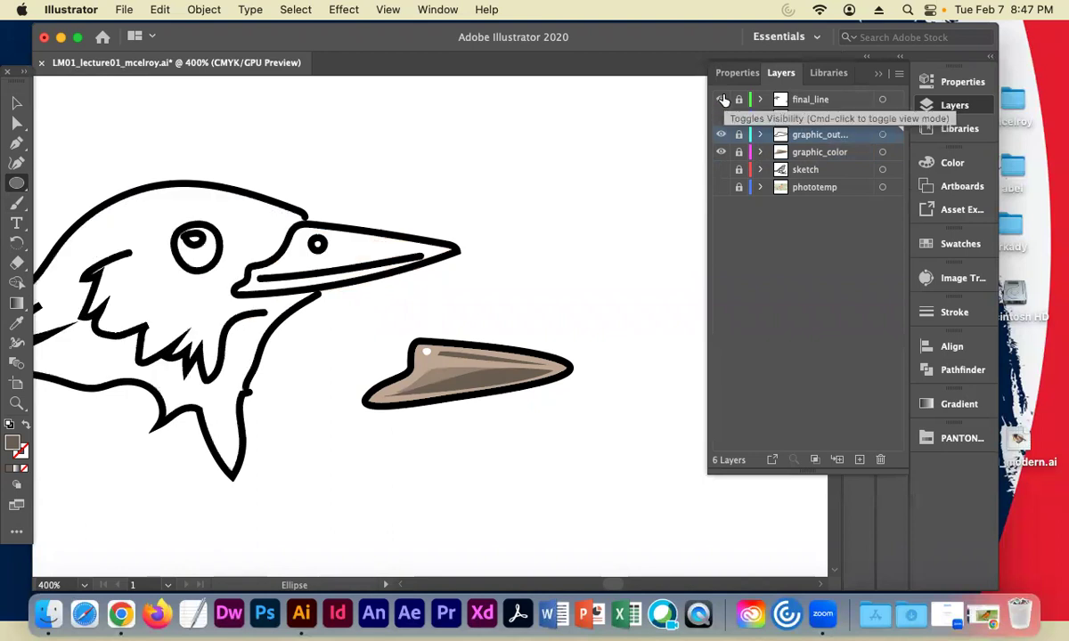
left_click(721, 99)
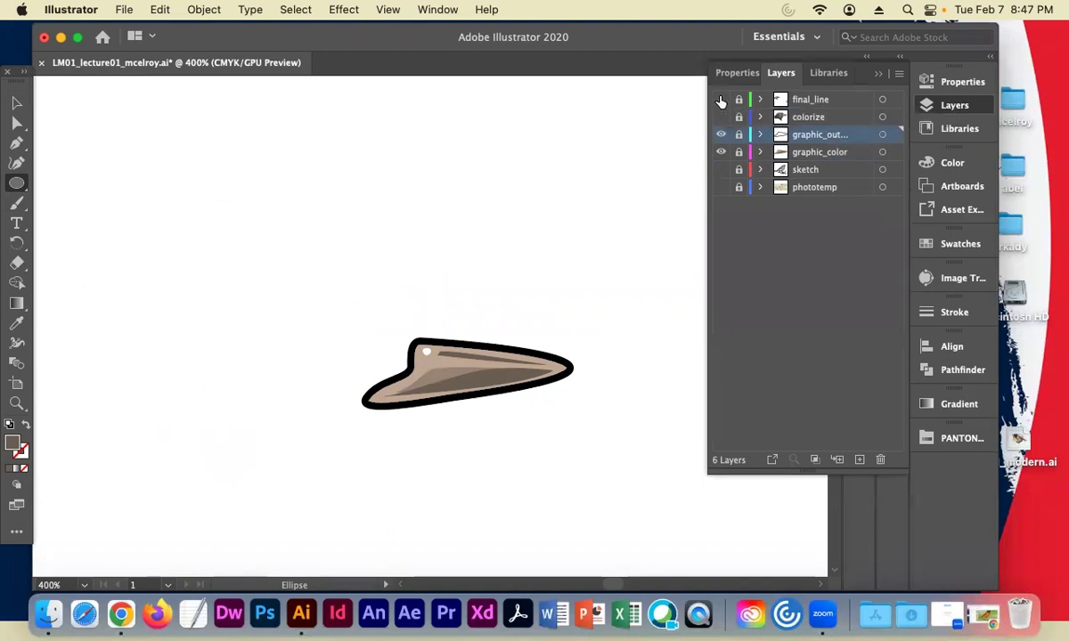
left_click(721, 169)
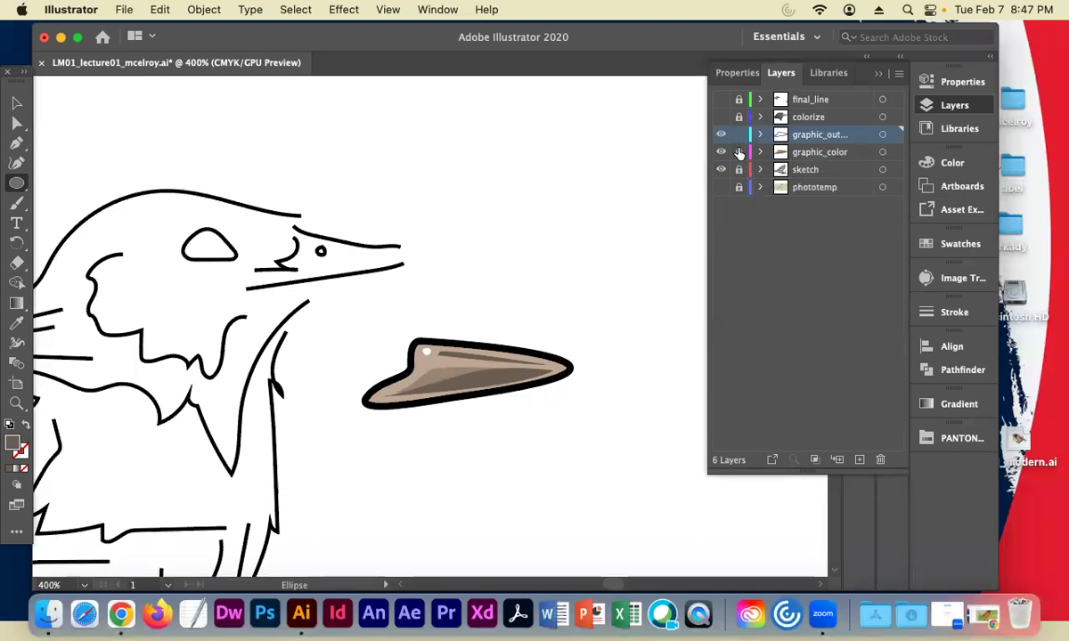
With both graphic layers unlocked, move the whole beak artwork onto the sketch's beak and lock the graphic_color layer
left_click(17, 103)
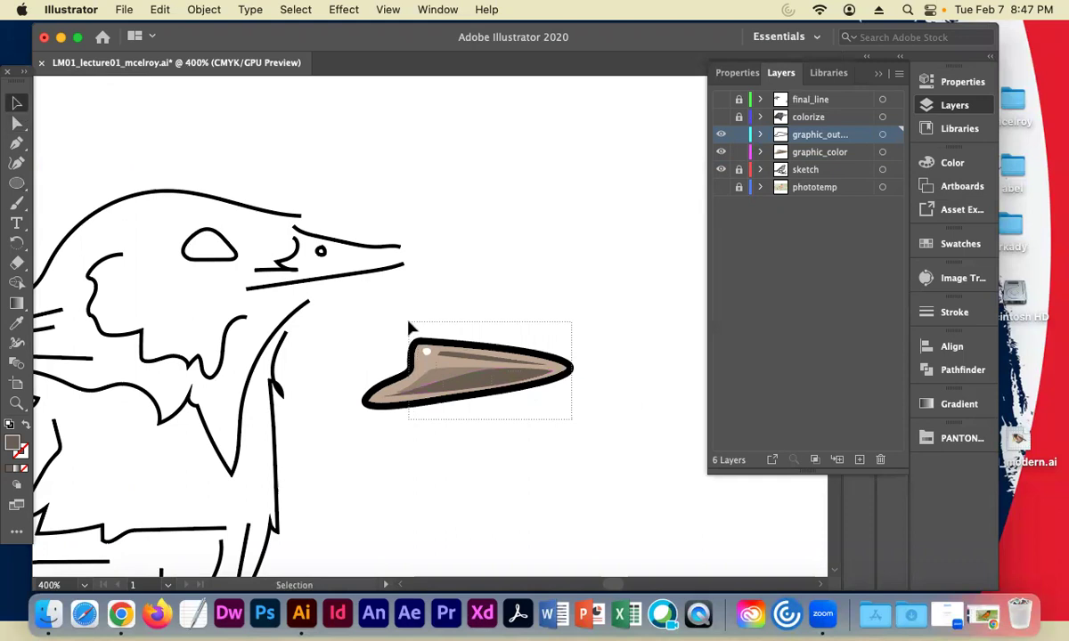
left_click_drag(454, 370, 326, 267)
left_click(539, 324)
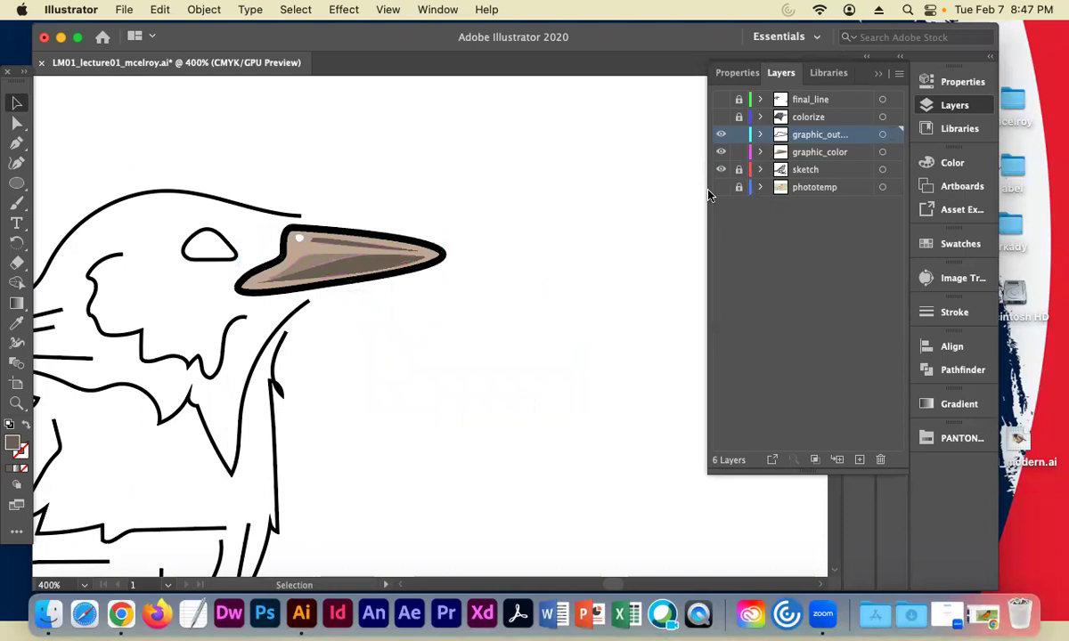
left_click(298, 233)
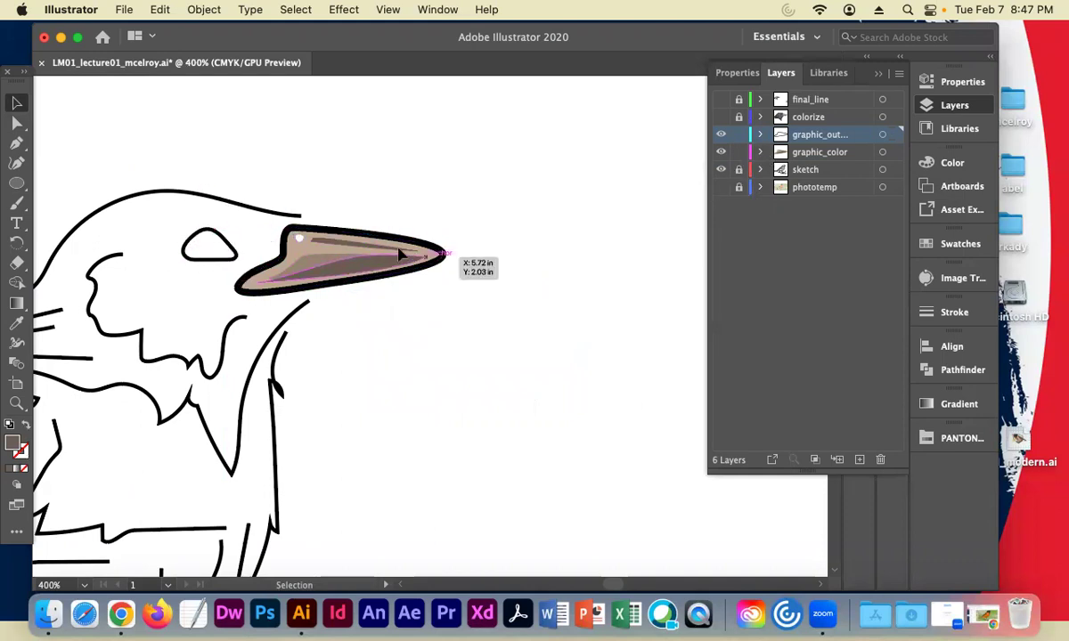
left_click(739, 152)
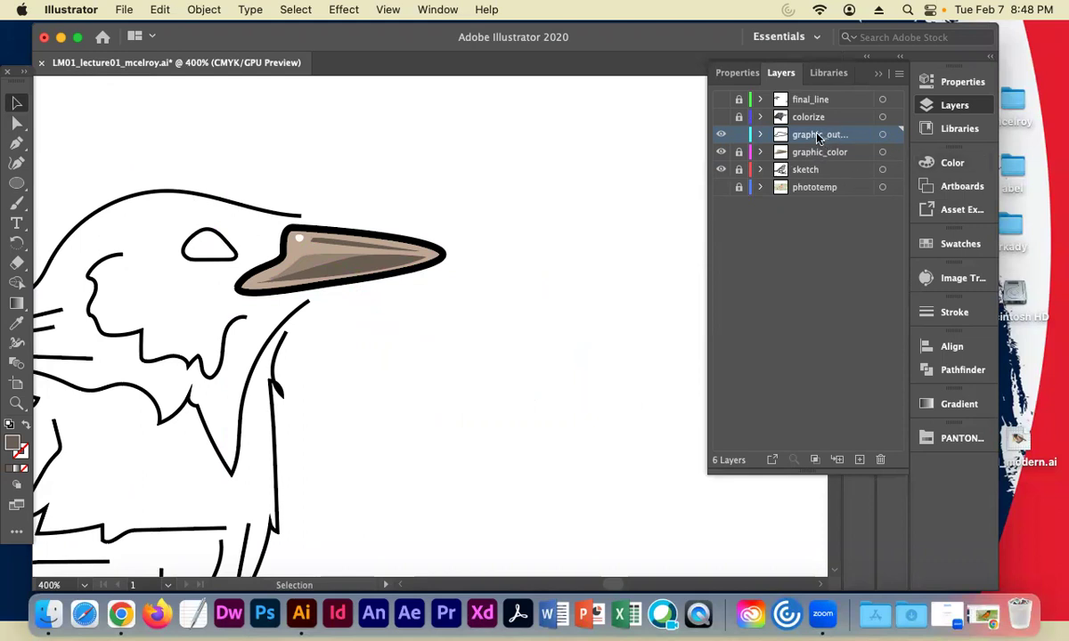
Draw an unfilled circle with a black stroke around the sketch's eye and nudge it slightly to the left
left_click(17, 183)
left_click(16, 436)
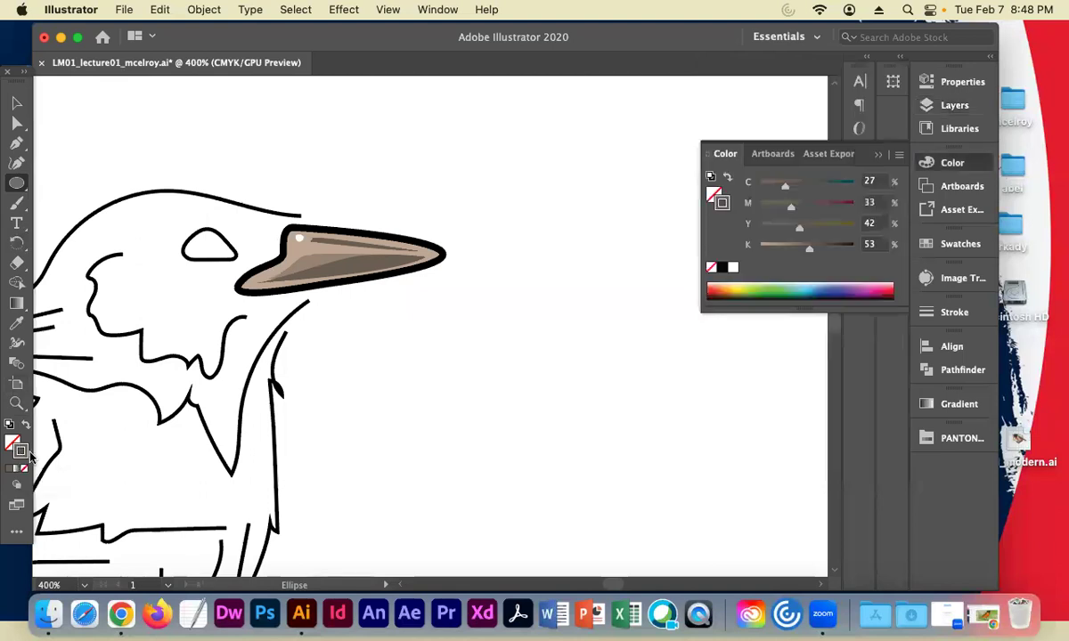
left_click(722, 267)
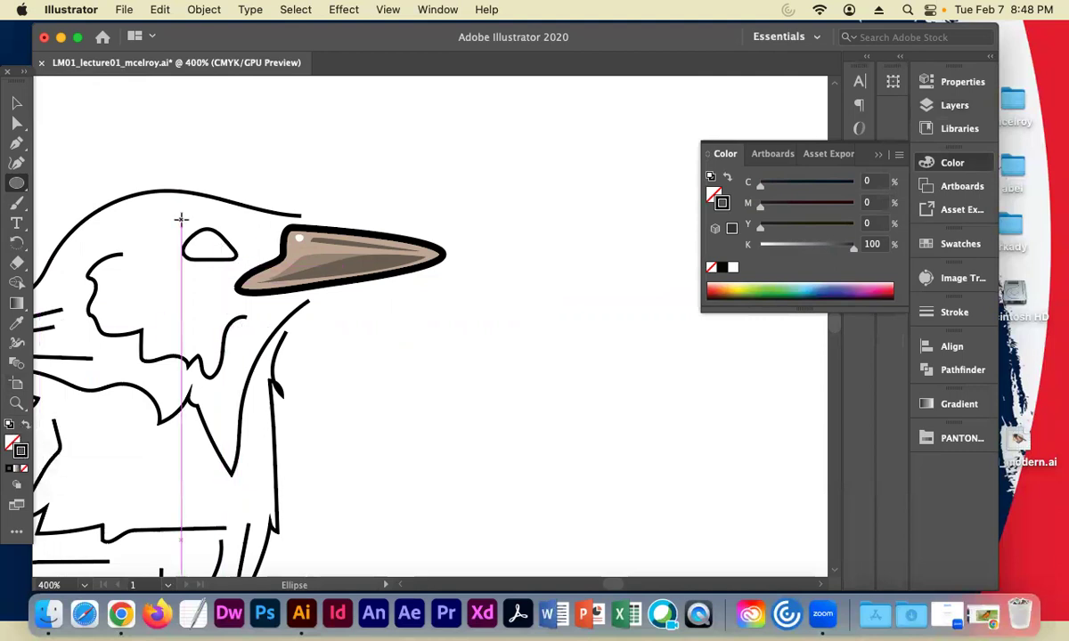
left_click_drag(181, 218, 213, 271)
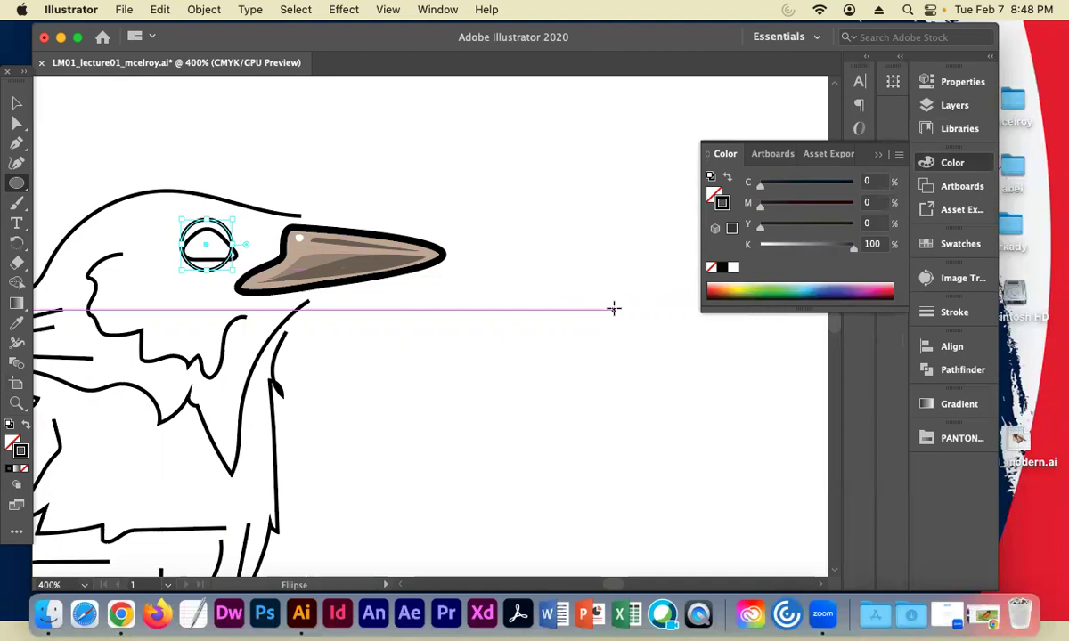
left_click(16, 104)
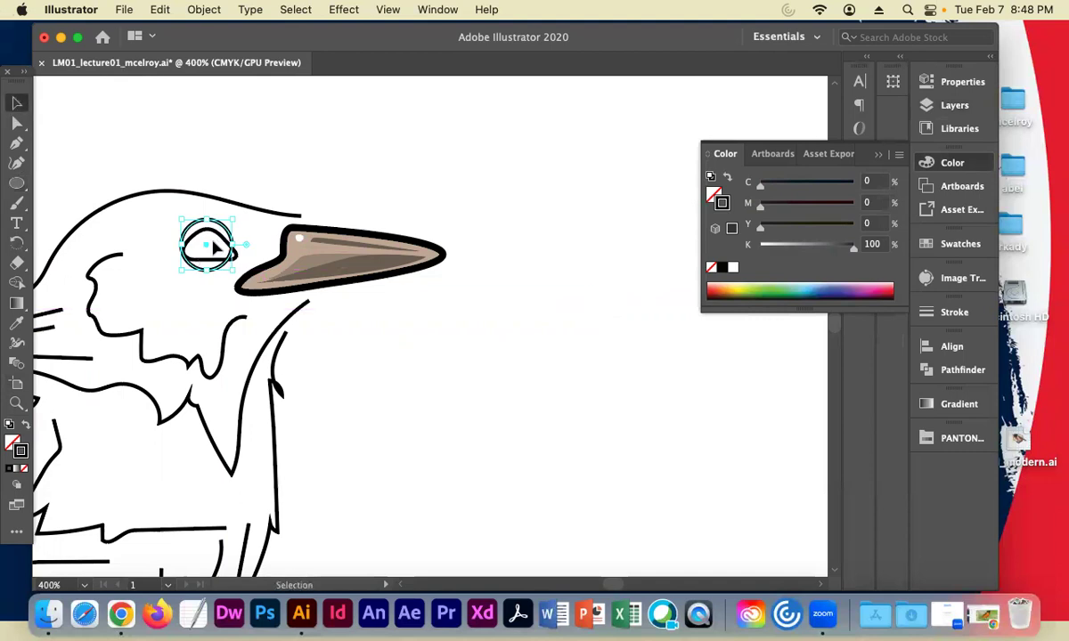
mouse_move(207, 240)
left_mouse_down()
mouse_move(131, 206)
mouse_move(200, 244)
left_mouse_up()
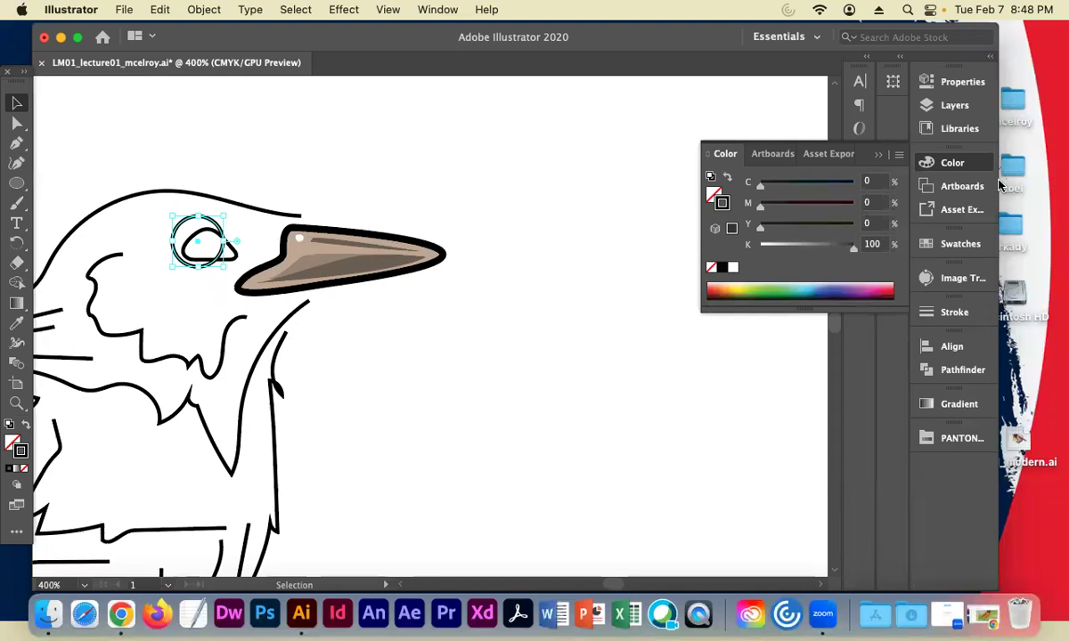
Hide the sketch layer and deselect the eye circle
left_click(954, 105)
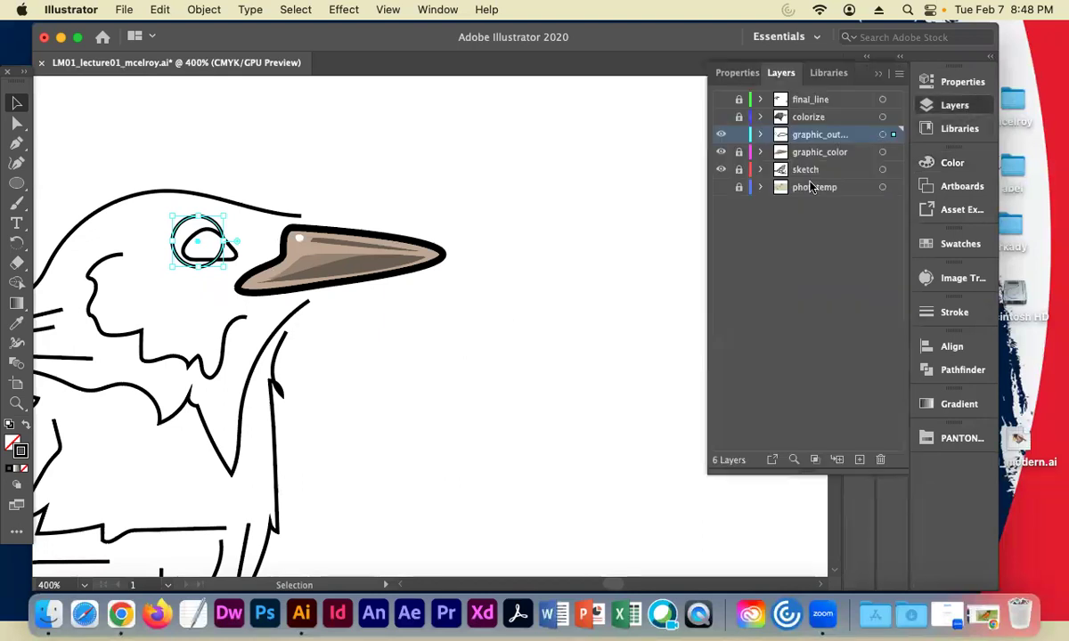
left_click(721, 170)
left_click(192, 343)
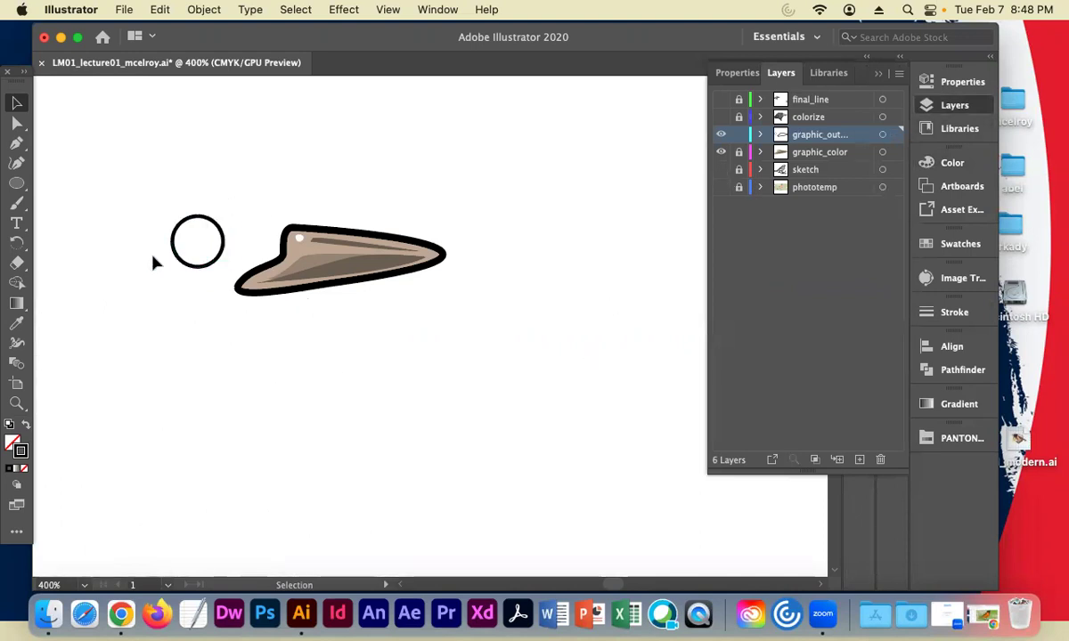
Set the eye circle's stroke weight to 3 pt and deselect it
left_click(225, 248)
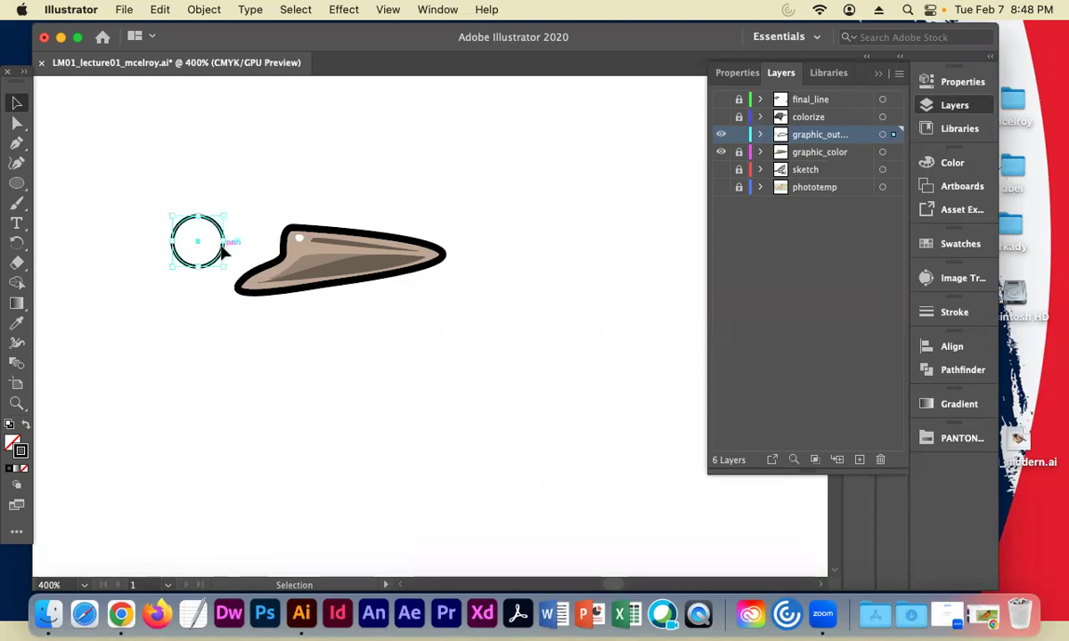
left_click(977, 312)
left_click(776, 327)
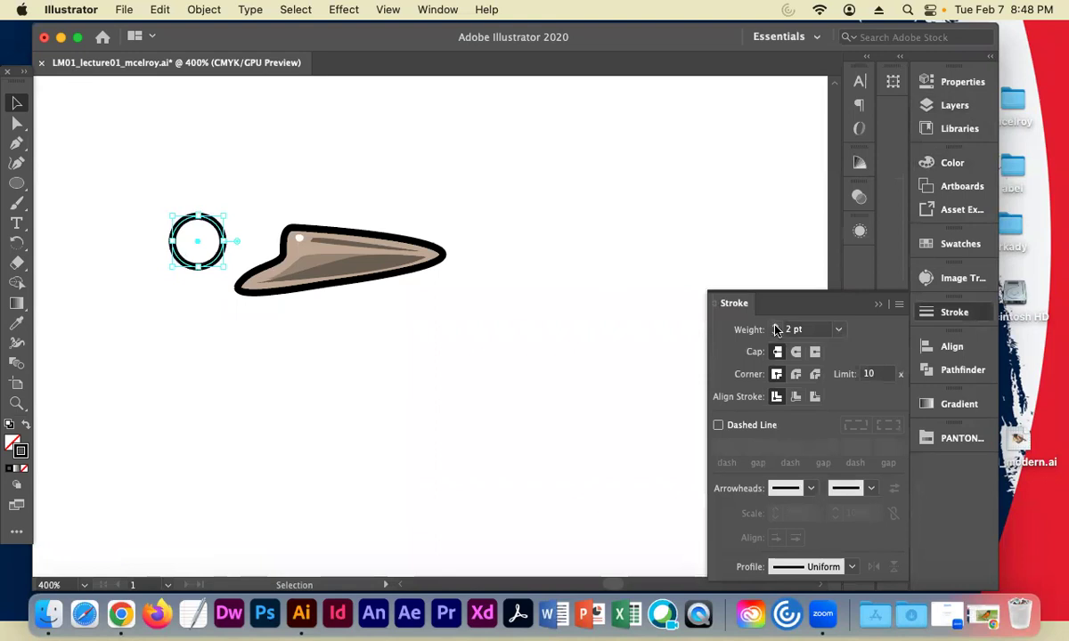
left_click(774, 327)
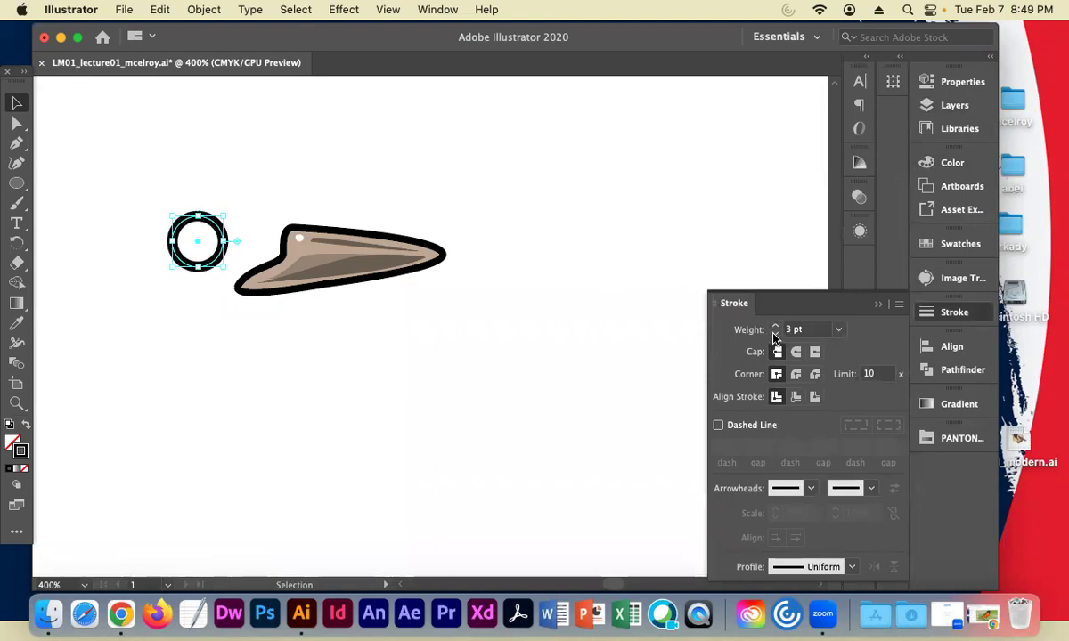
left_click(609, 337)
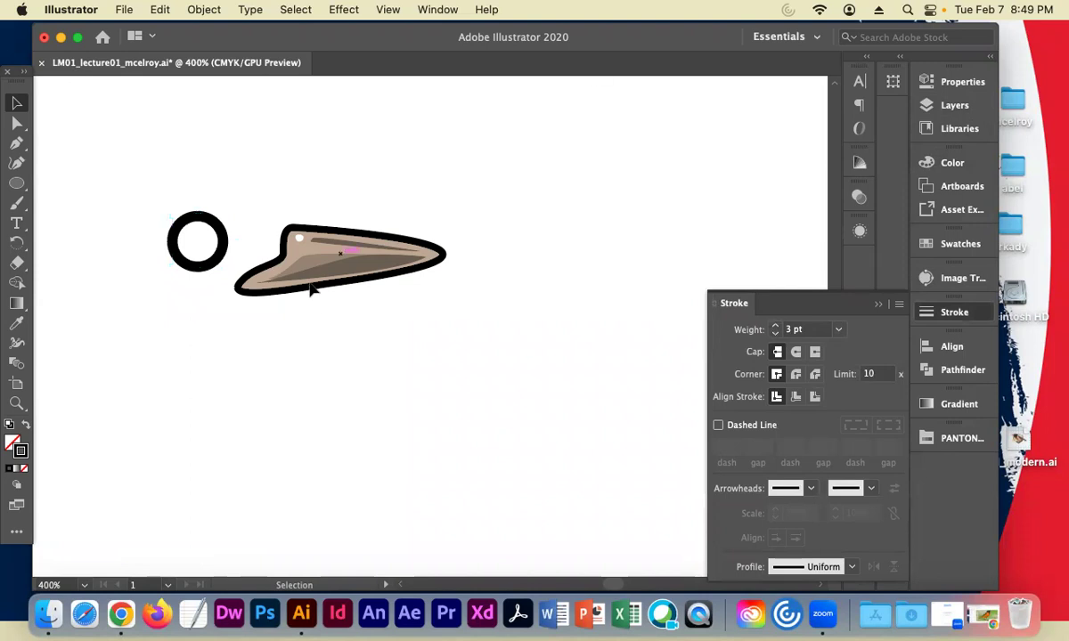
Set the eye circle's stroke weight to 2 pt and compare it with the beak outline's stroke
left_click(212, 263)
left_click(775, 333)
left_click(181, 179)
left_click(228, 239)
left_click(292, 236)
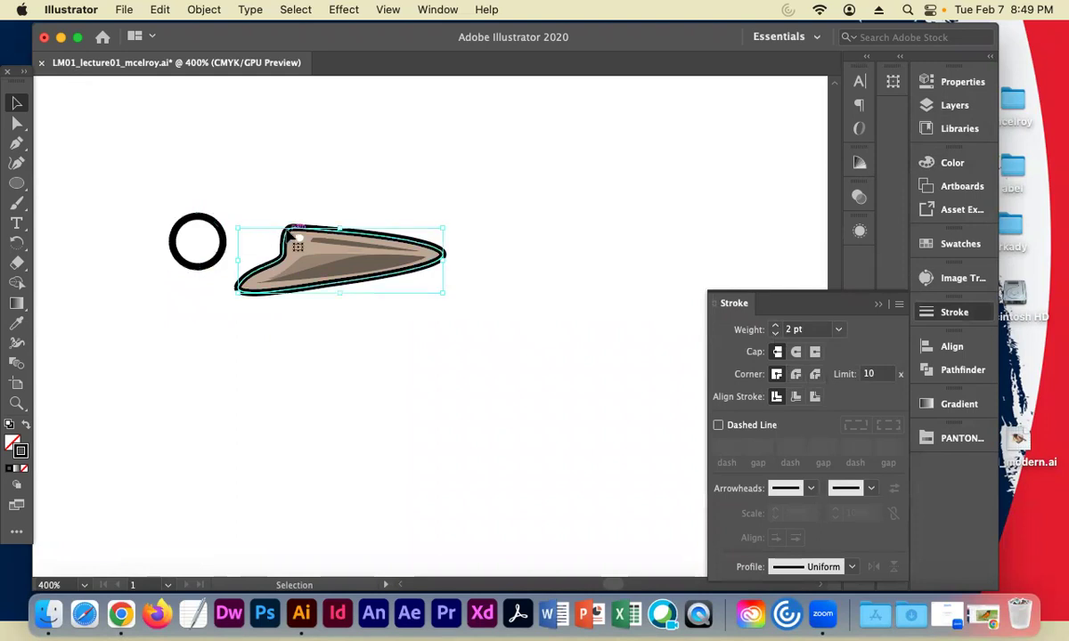
left_click(419, 338)
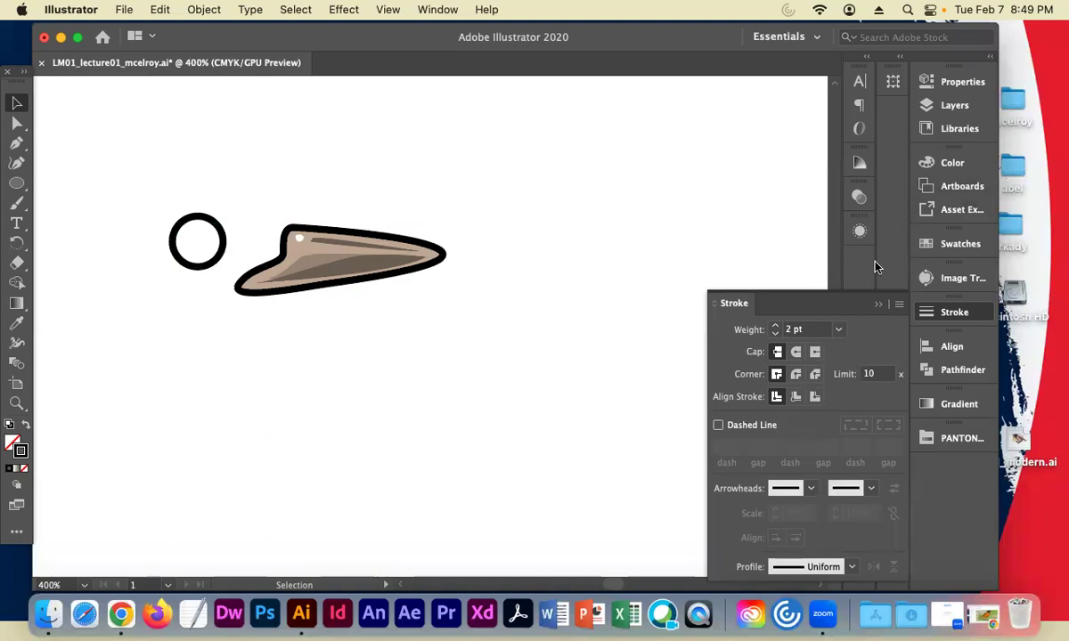
Copy the eye circle from the graphic outline layer and lock that layer
left_click(926, 107)
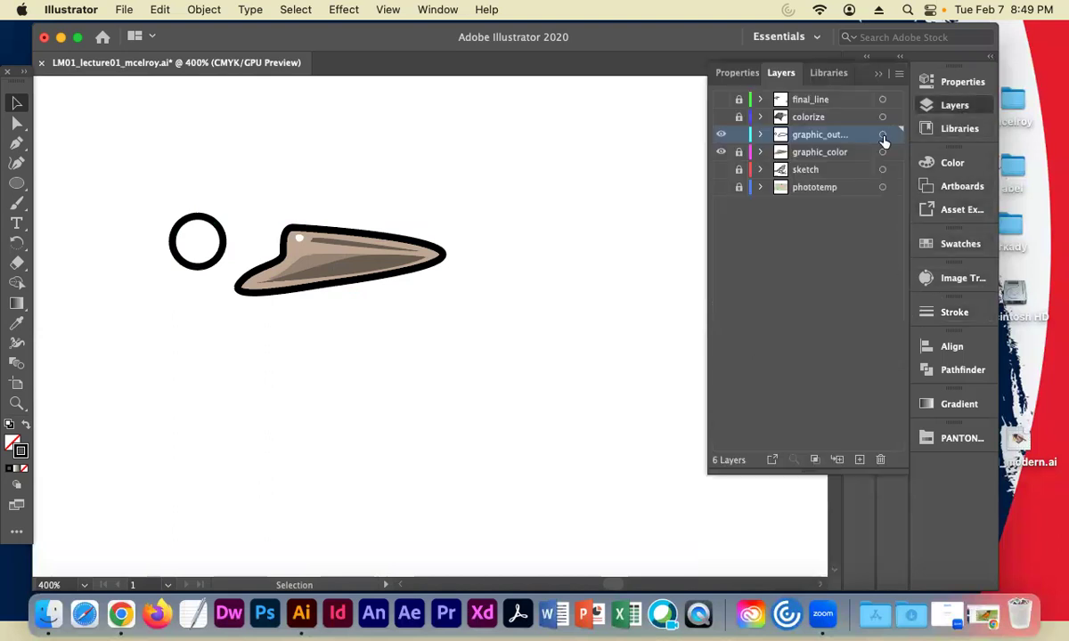
left_click(738, 135)
left_click(802, 151)
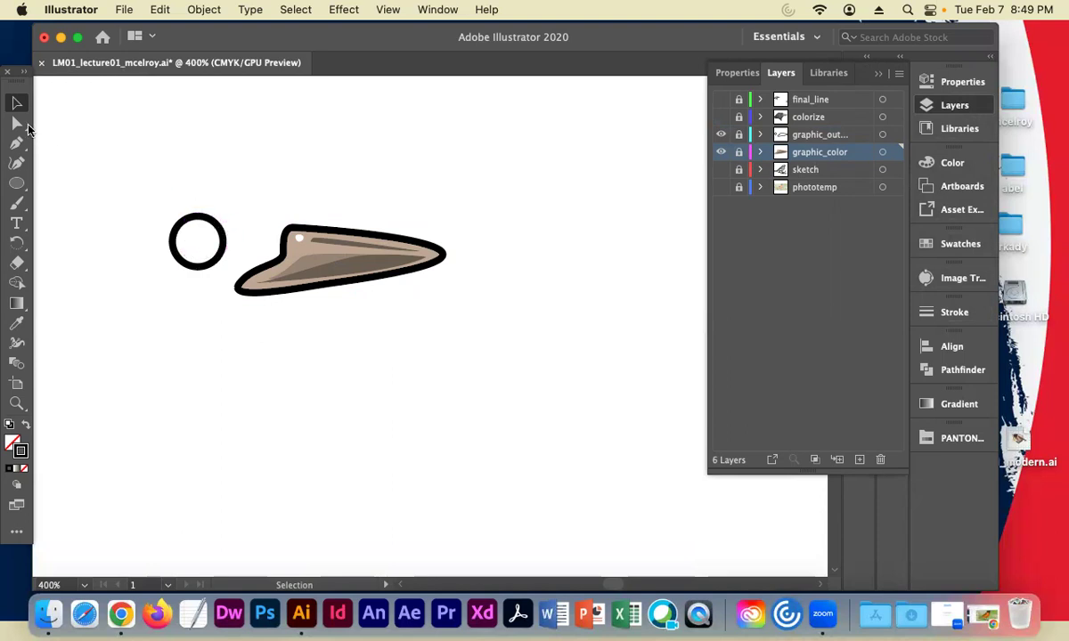
left_click(819, 138)
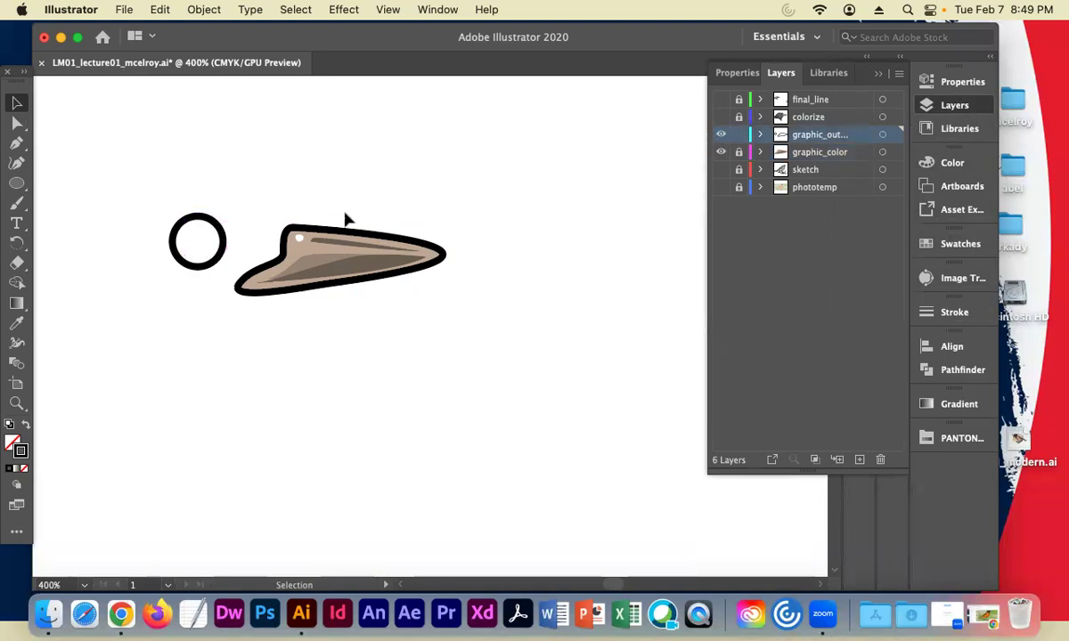
left_click(223, 240)
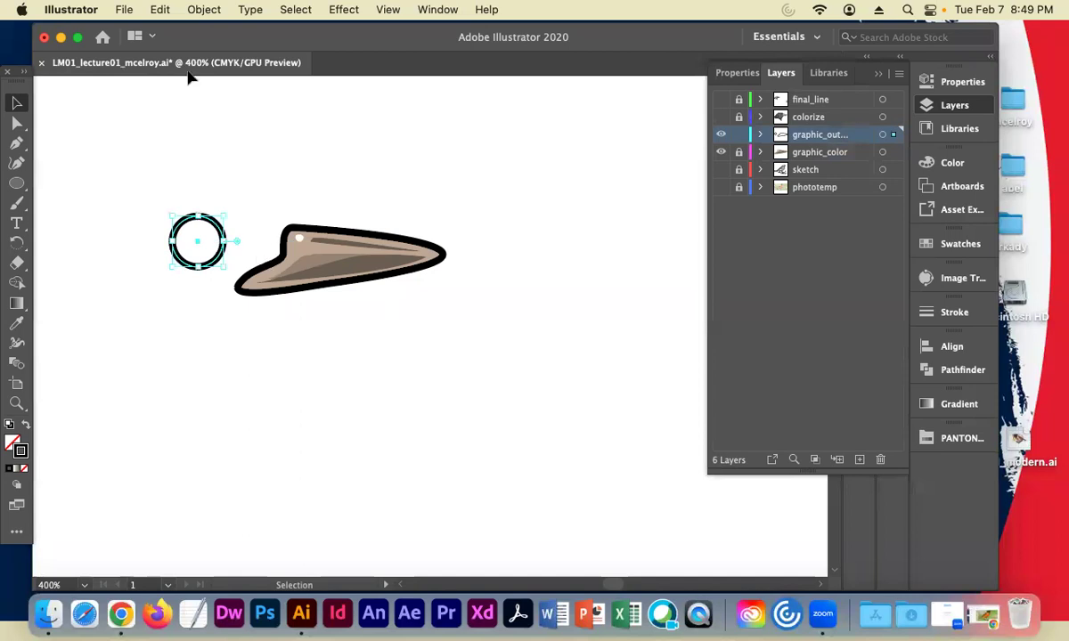
left_click(160, 10)
left_click(165, 98)
left_click(739, 136)
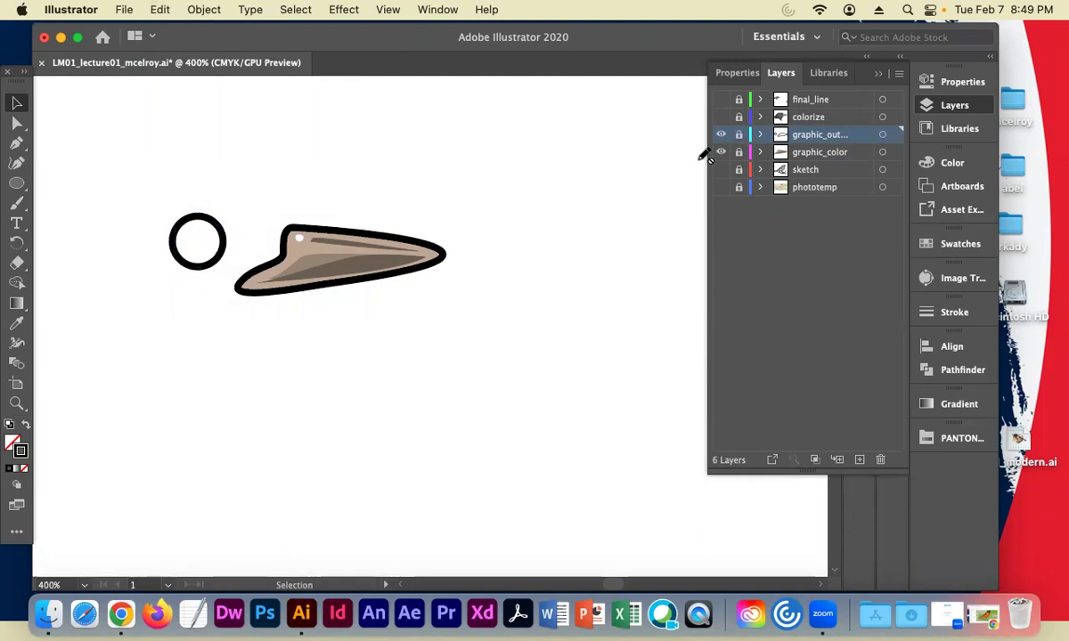
Unlock the graphic_color layer, paste the copied eye circle in place on it, and swap its black stroke to a fill
left_click(830, 153)
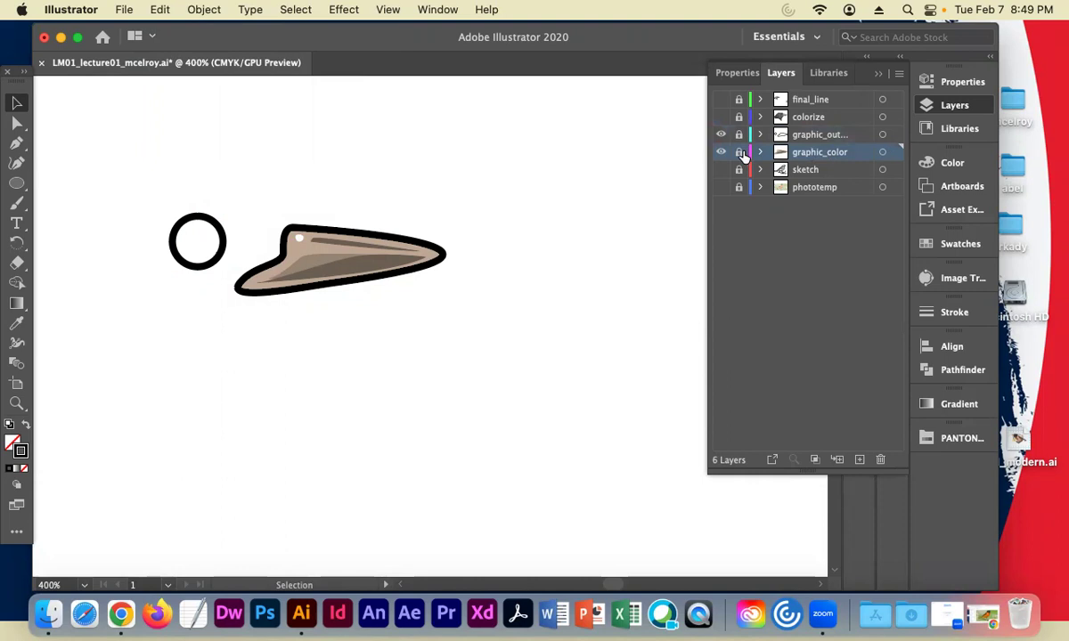
left_click(159, 9)
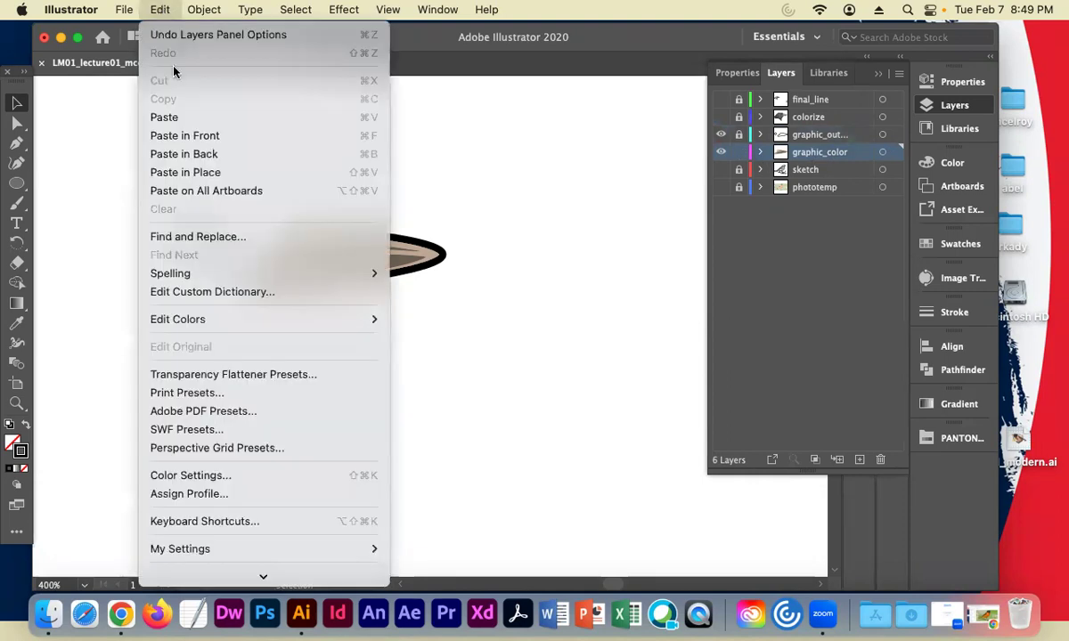
left_click(185, 172)
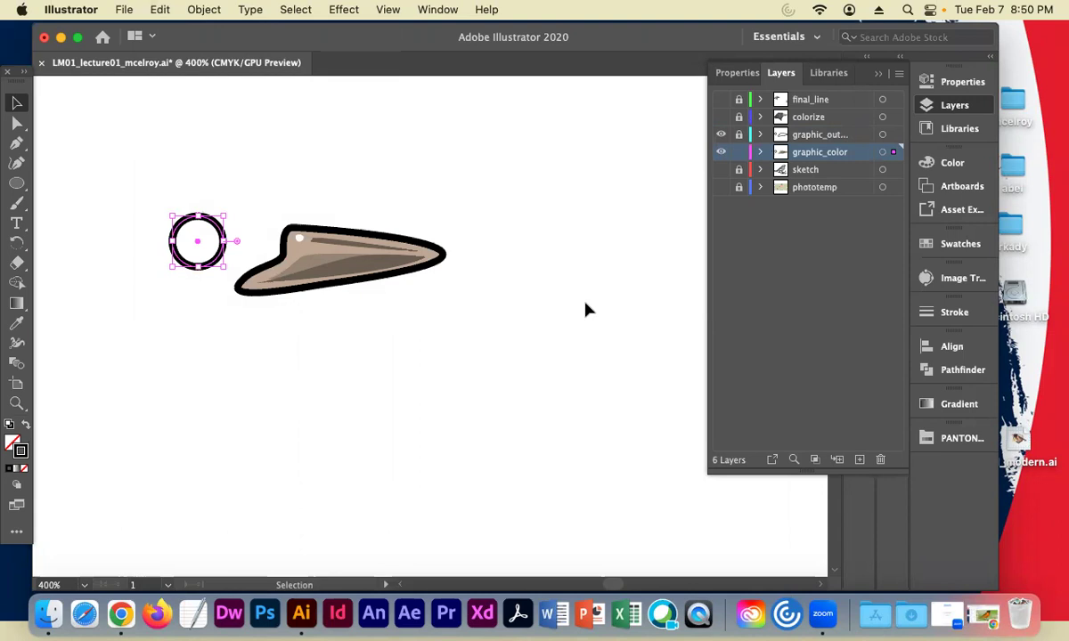
left_click(25, 425)
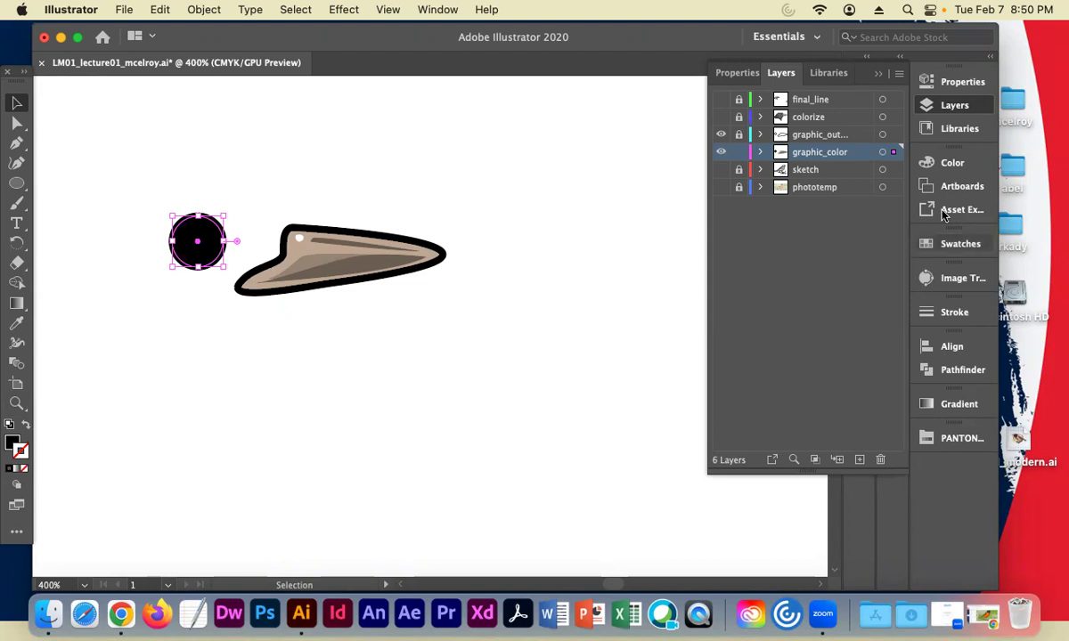
Fill the pasted eye circle with the 70% black gray swatch and no stroke, and check its colour values
left_click(944, 163)
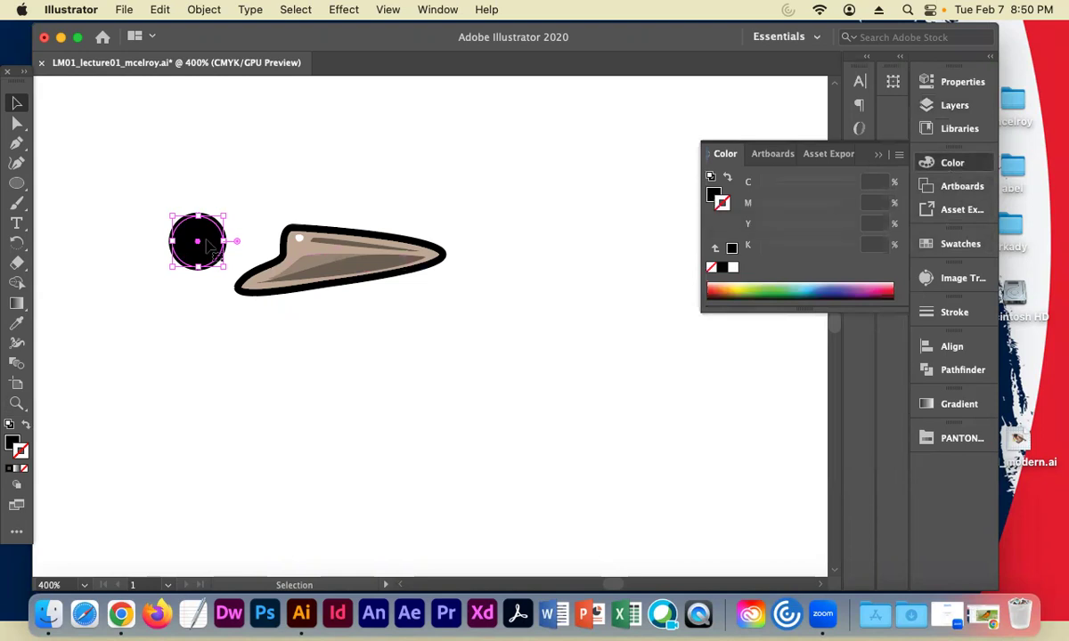
left_click(727, 180)
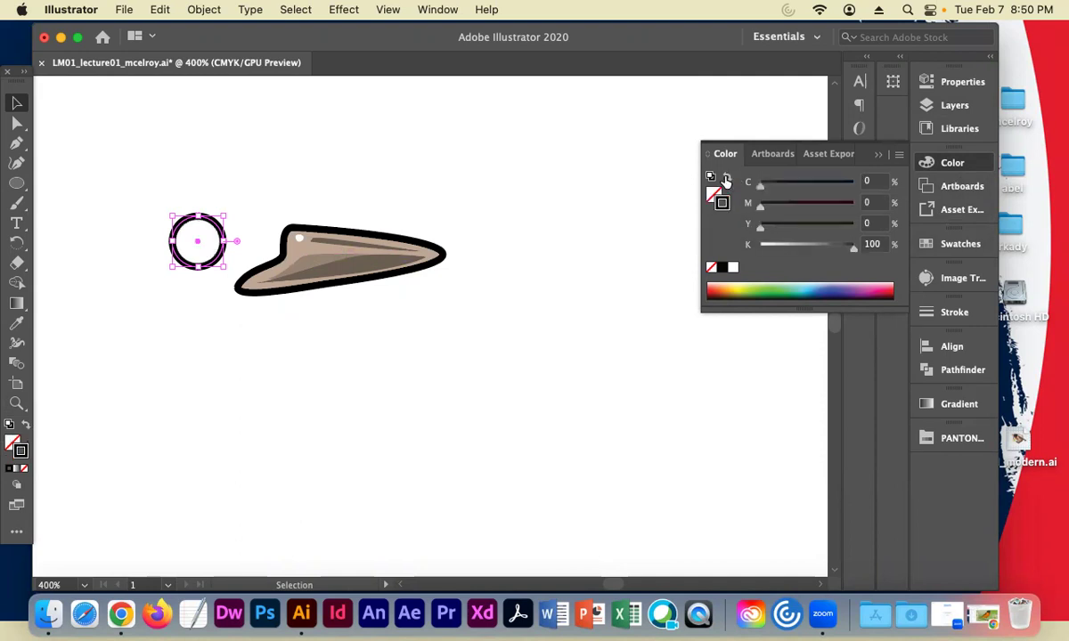
left_click(727, 179)
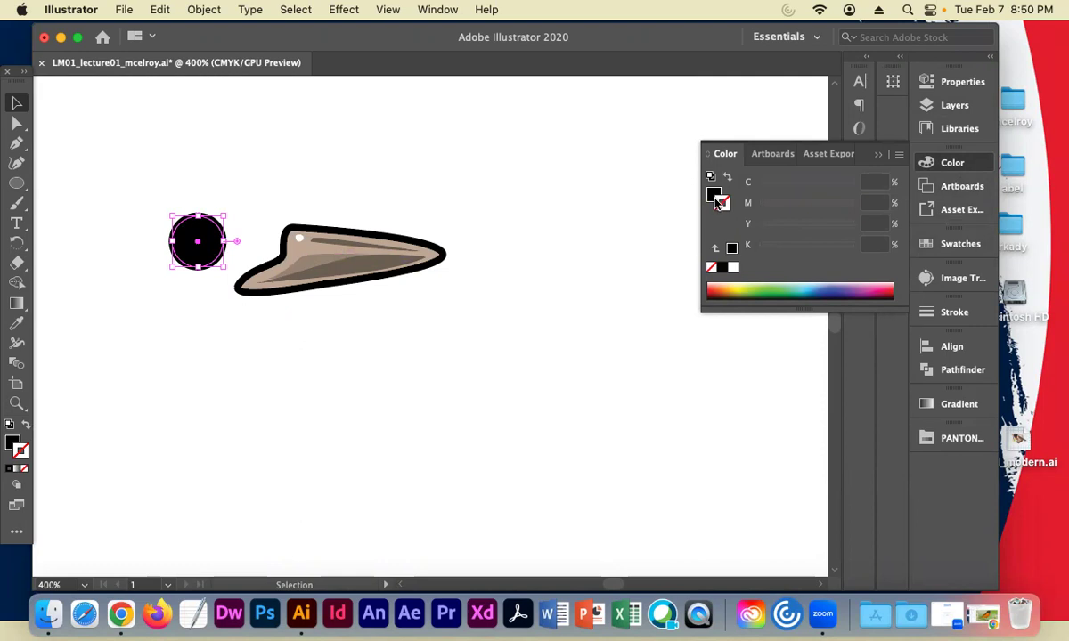
left_click(961, 245)
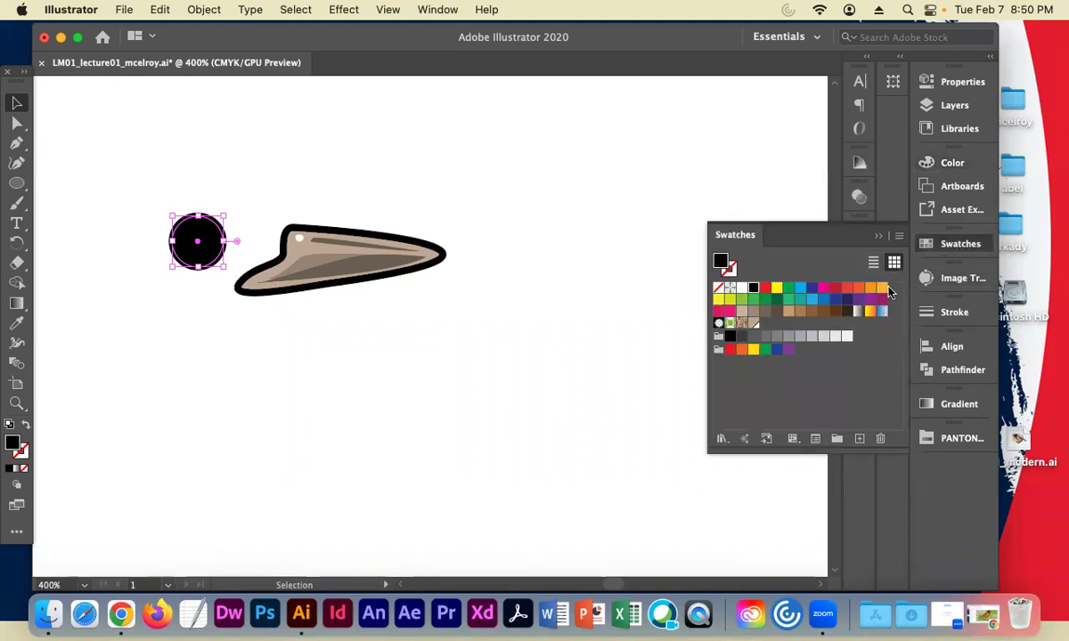
left_click(764, 336)
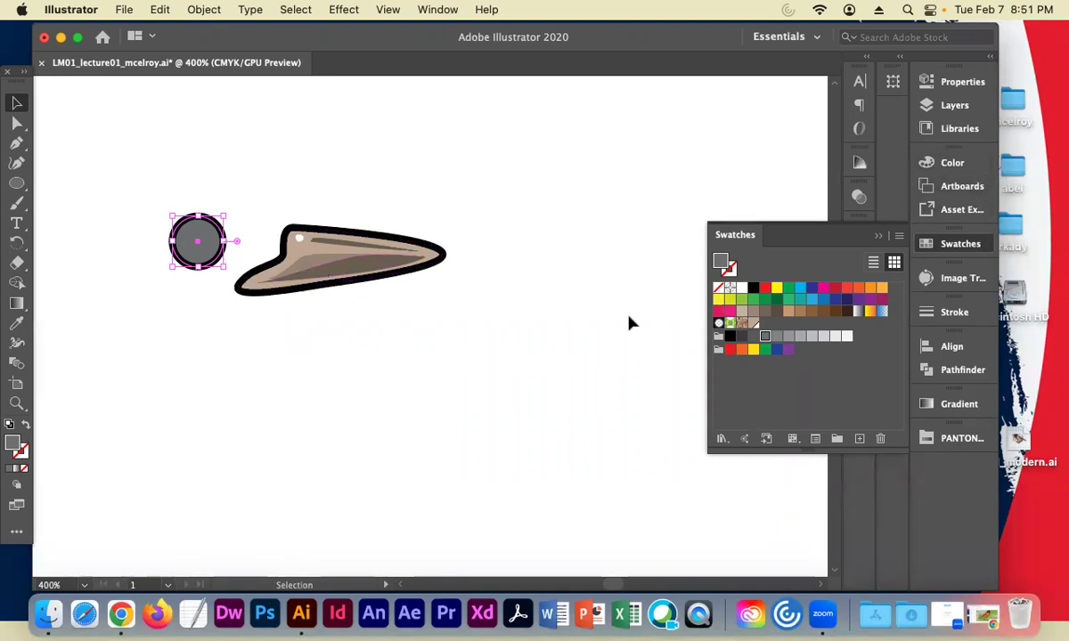
left_click(952, 162)
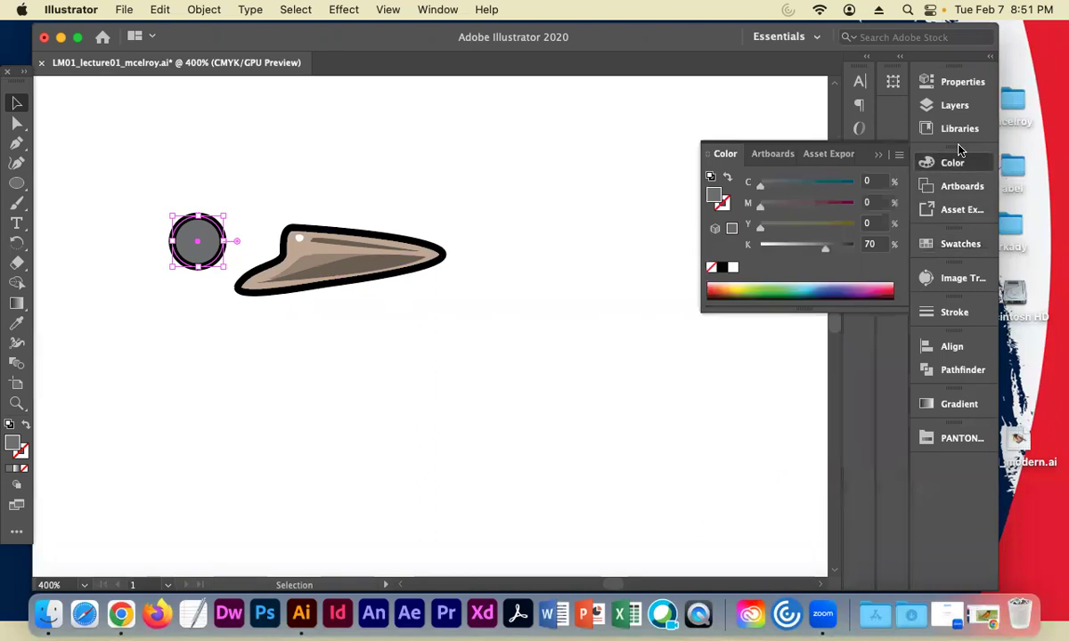
Isolate the graphic_color layer to inspect the flat eye and beak fills, deselect, and show the graphic outline layer again
left_click(955, 105)
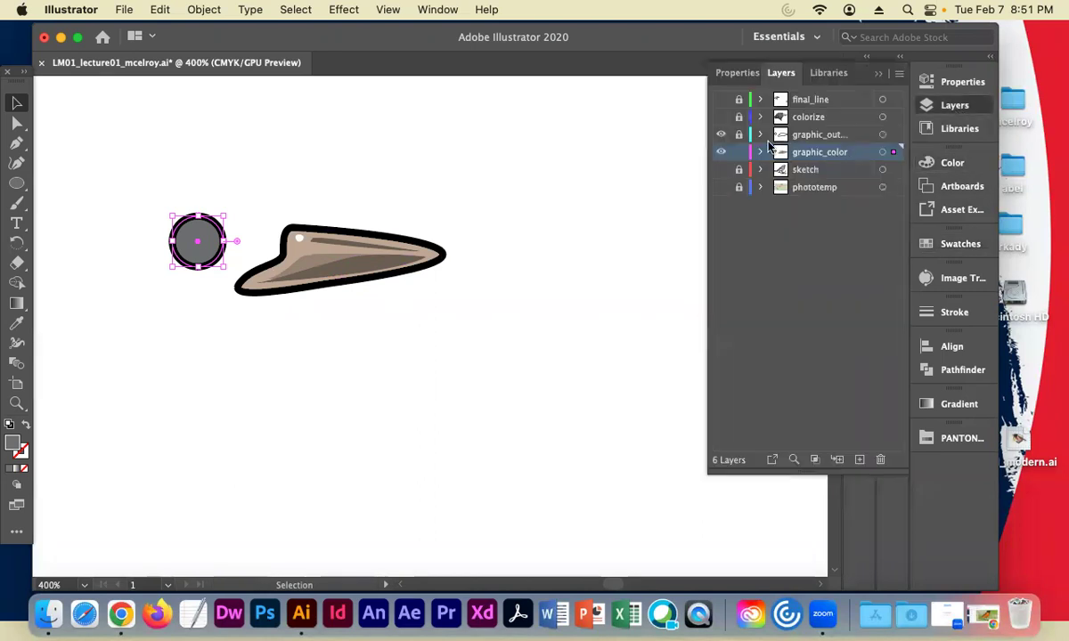
left_click(721, 152, "alt")
left_click(254, 183)
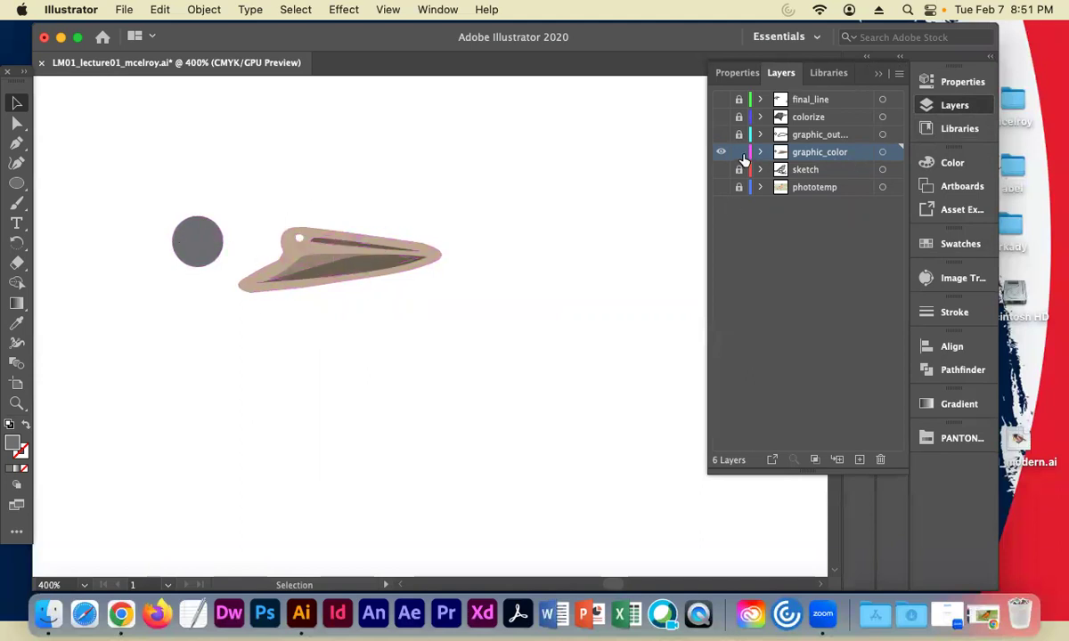
left_click(722, 135)
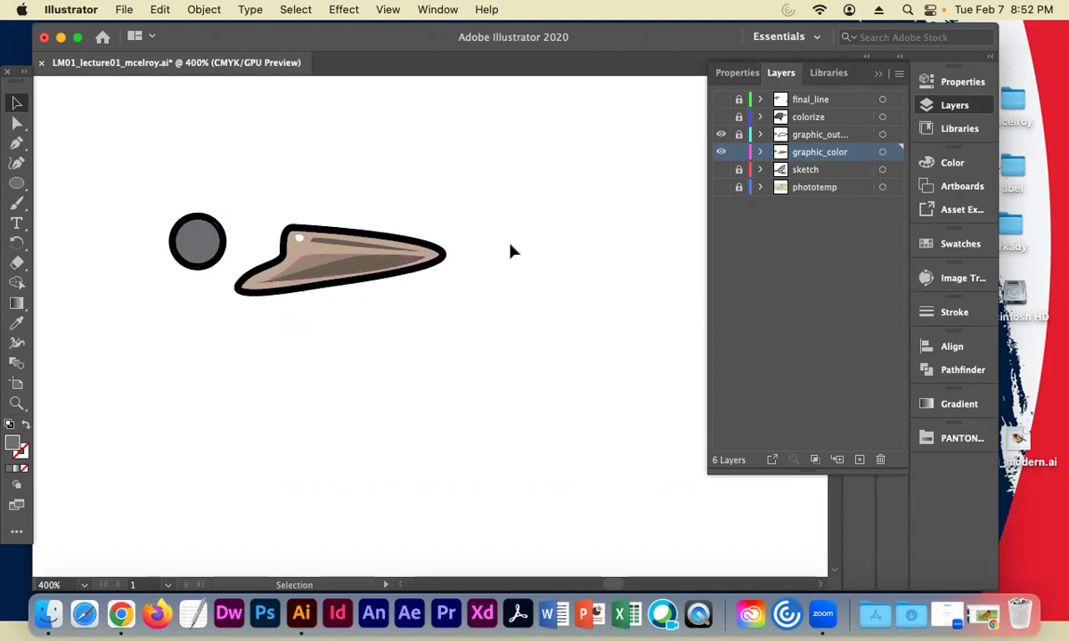
Draw a gray oval in the upper part of the eye and a small near-white highlight dot above it, using ellipses without stroke
left_click(13, 184)
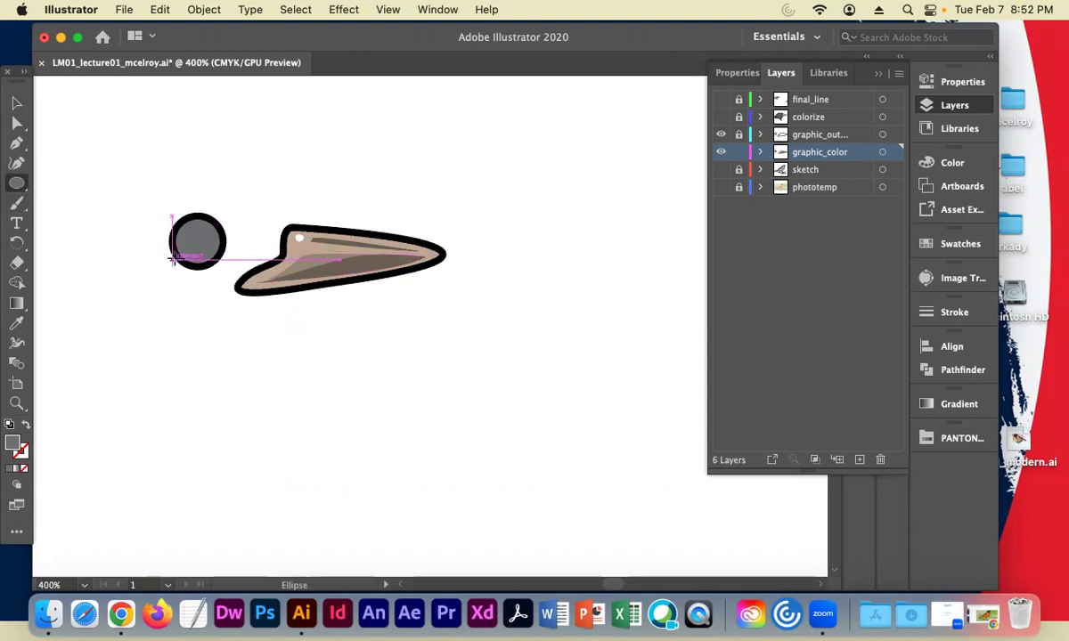
left_click(953, 246)
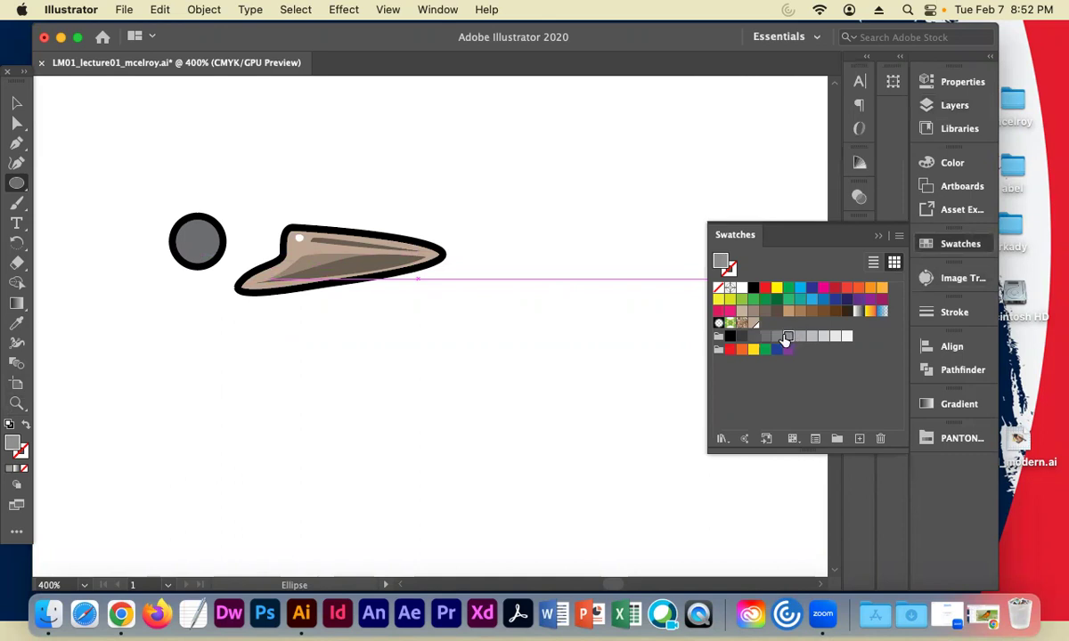
left_click_drag(184, 228, 208, 245)
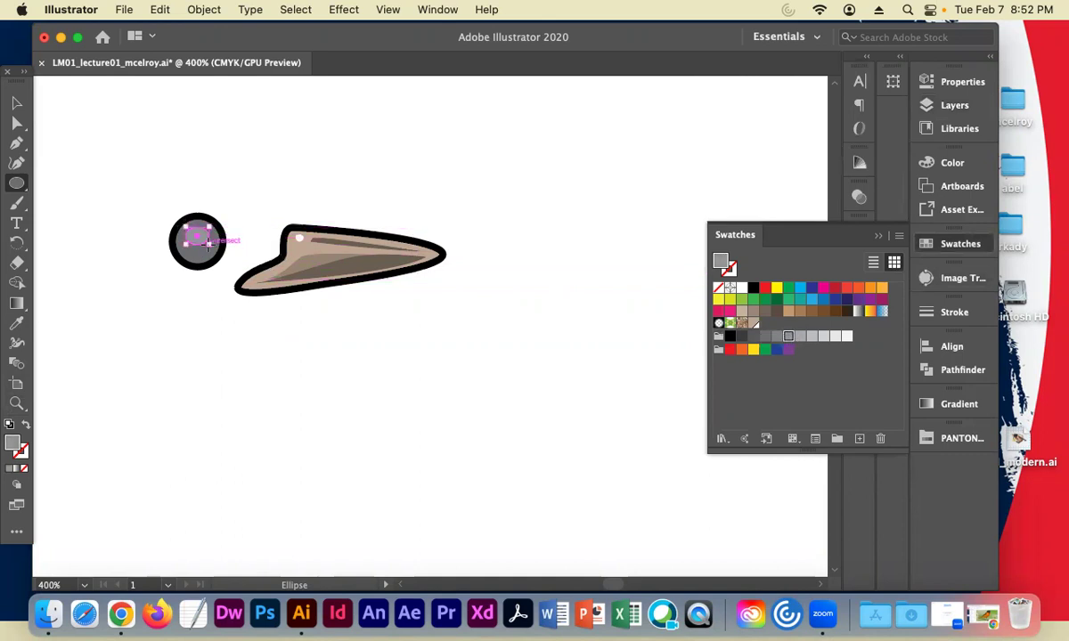
left_click(847, 336)
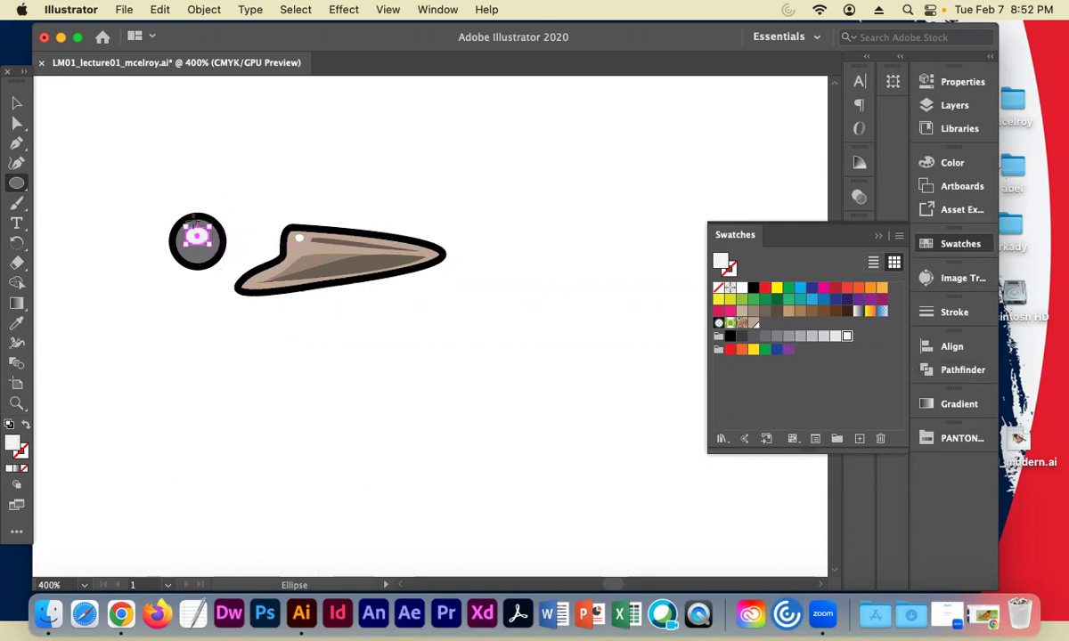
left_click_drag(192, 229, 195, 232)
Recolour the larger oval inside the eye with a medium-light gray swatch and deselect it
left_click(17, 102)
left_click(145, 111)
left_click(193, 240)
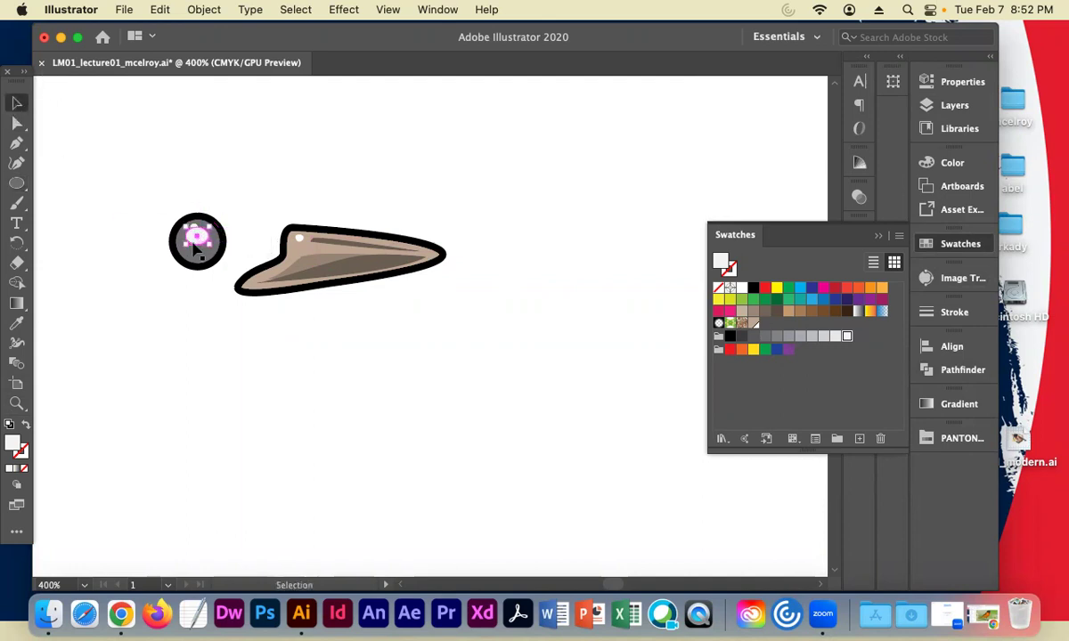
left_click(800, 336)
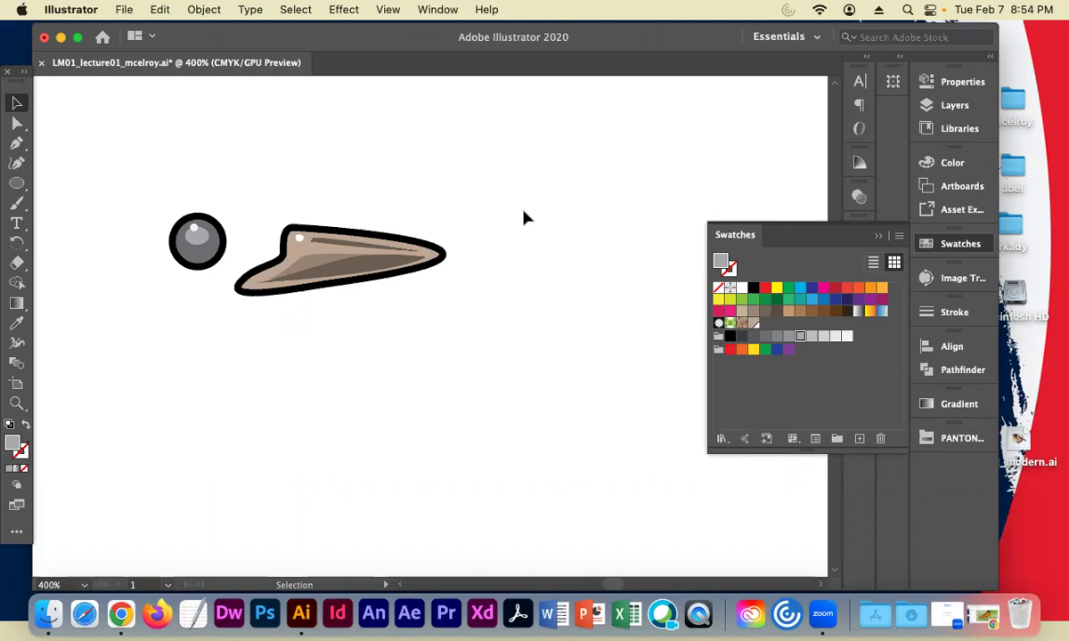
Lock the graphic_color layer, show the final_line and colorize layers, and hide both graphic layers for comparison
left_click(955, 105)
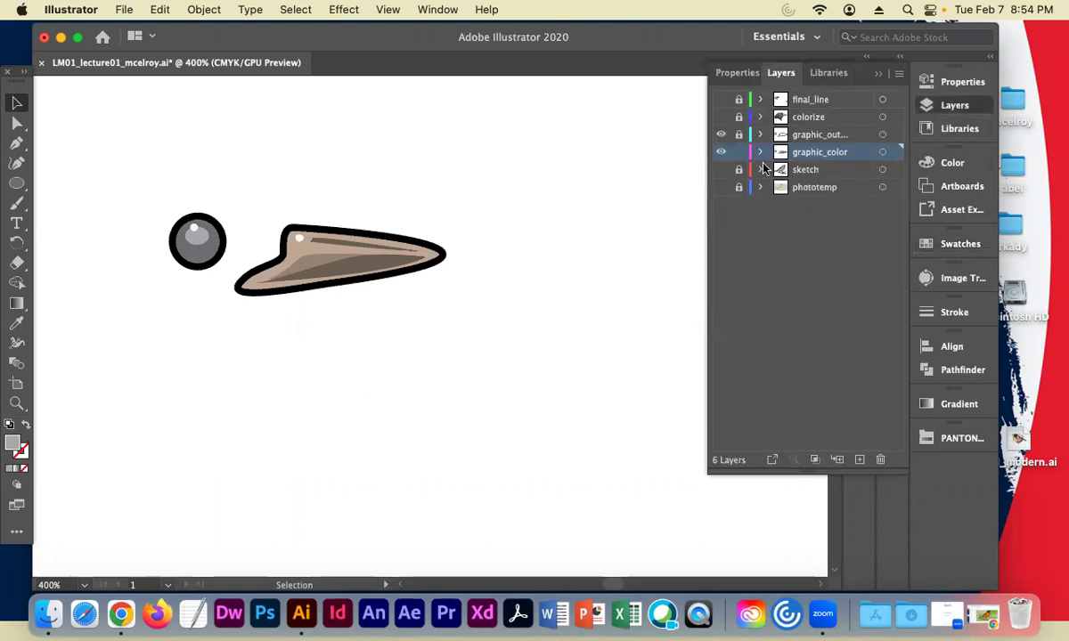
left_click(738, 151)
left_click(721, 99)
left_click(721, 117)
left_click(721, 134)
left_click(720, 152)
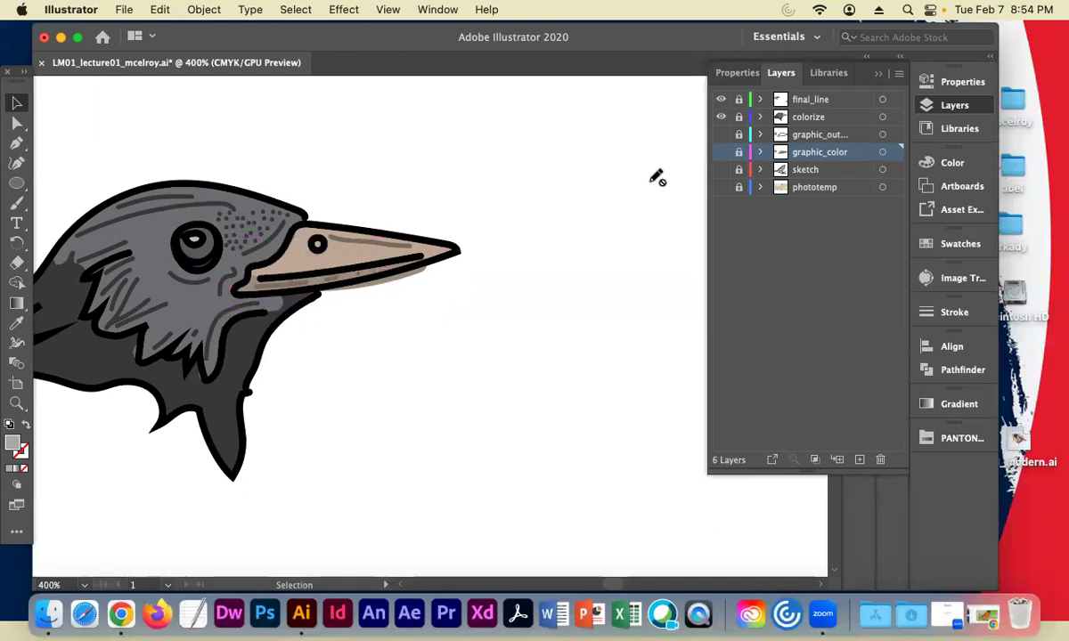
Show the graphic outline and graphic_color layers again and hide the colorize and final_line layers
left_click(721, 117)
left_click(722, 134)
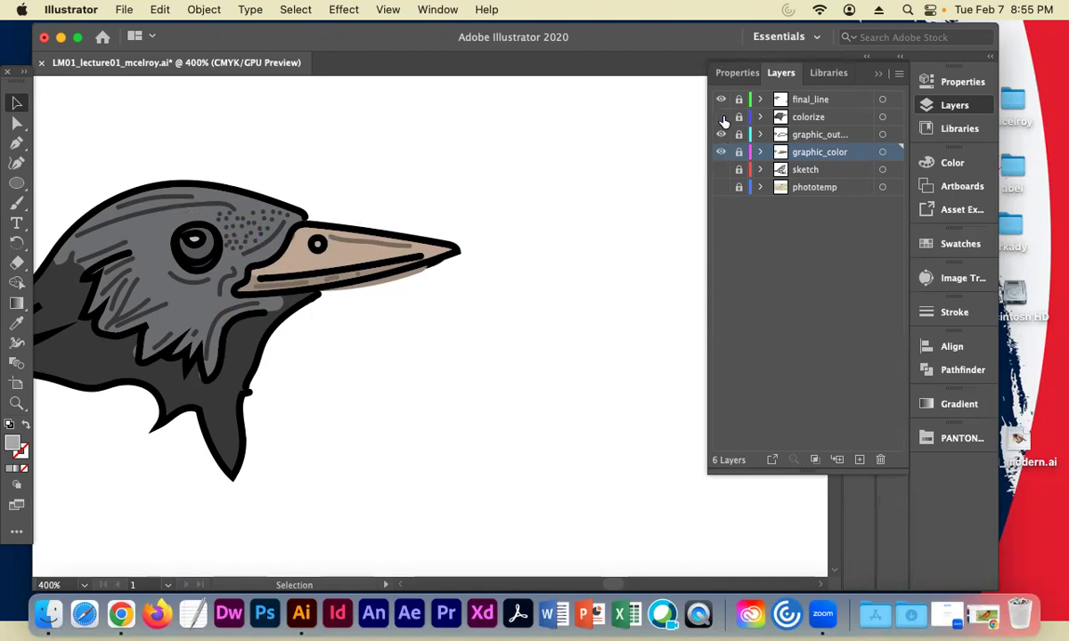
left_click(722, 117)
left_click(722, 99)
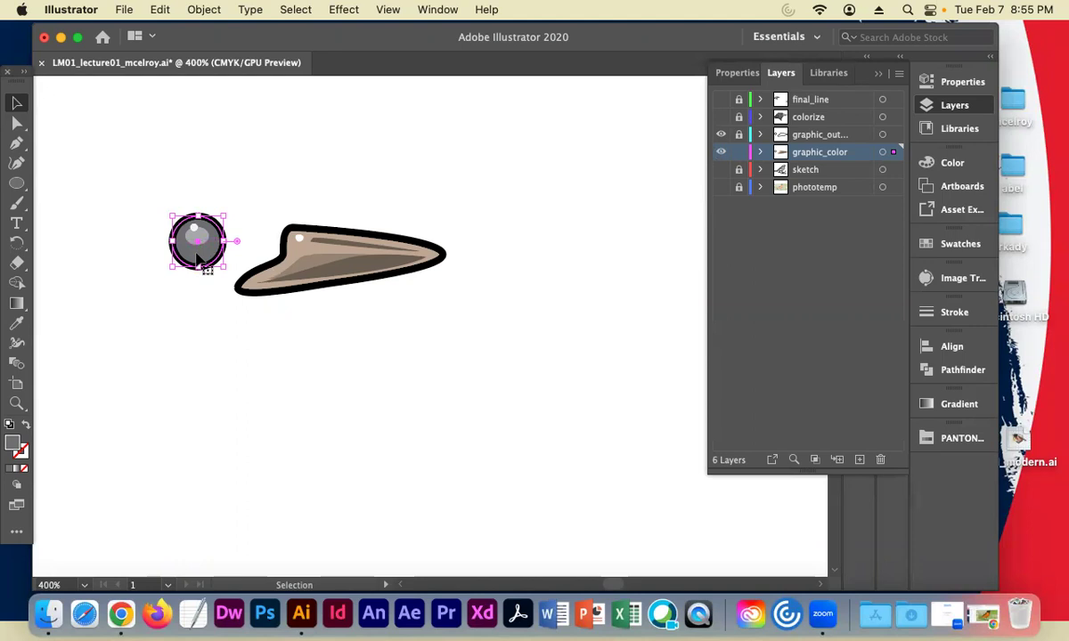
Copy the eye's gray fill circle, paste it, and move the copy to the empty area below the beak
key("a")
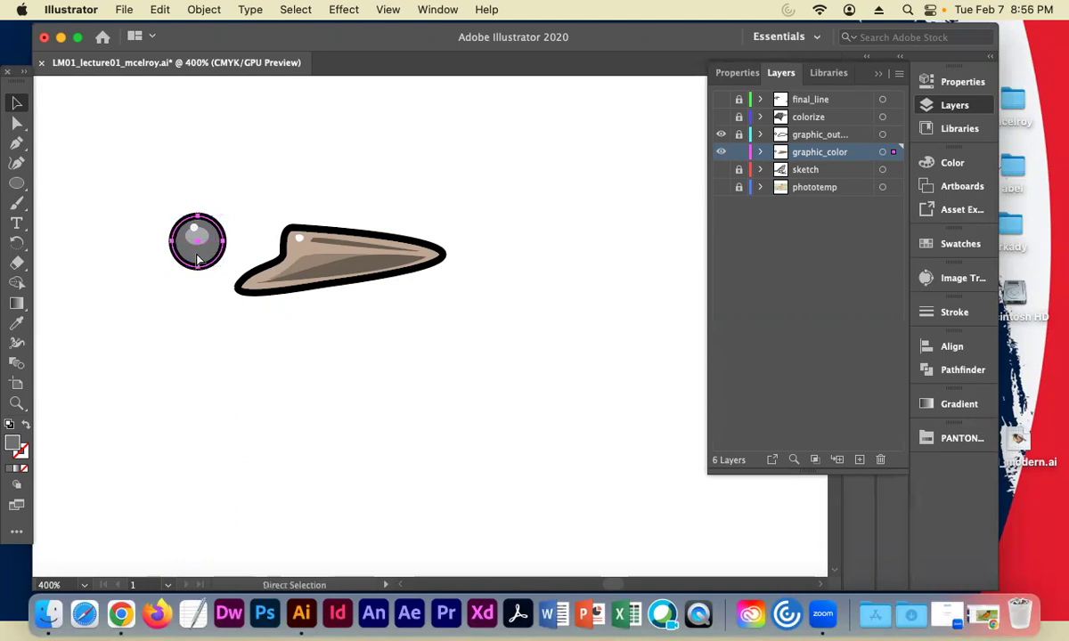
key("super+c")
key("super+v")
key("v")
left_click_drag(390, 310, 502, 374)
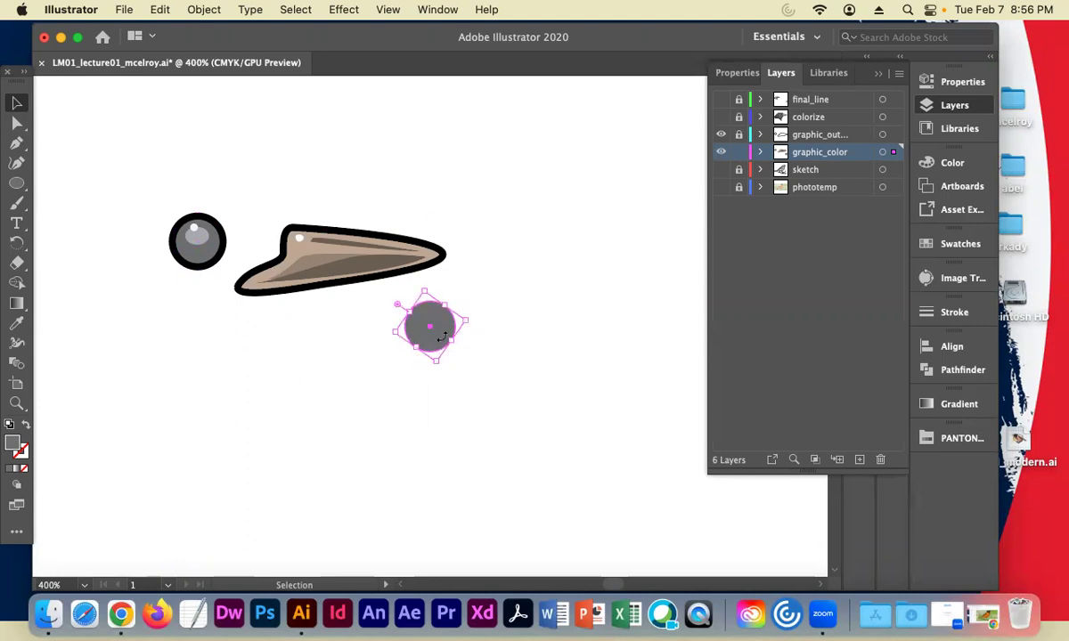
left_click_drag(429, 339, 358, 382)
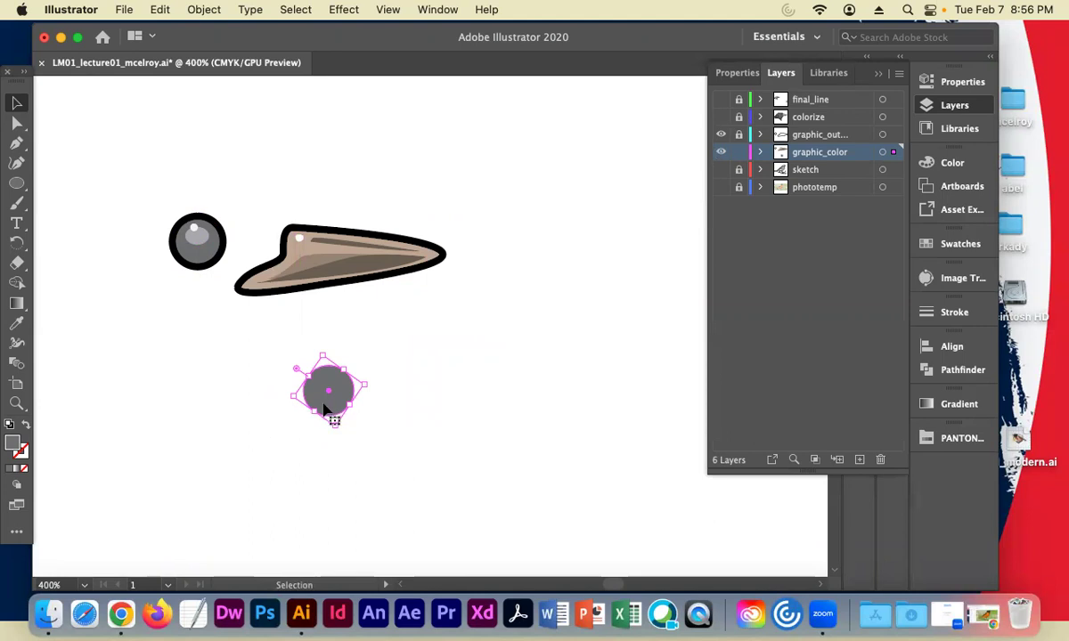
Duplicate the gray circle below the beak slightly above itself so the two overlap, and select each one to check their positions
key("a")
key("v")
left_click_drag(325, 410, 342, 387)
left_click(445, 424)
left_click(334, 384)
left_click(473, 436)
left_click(329, 412)
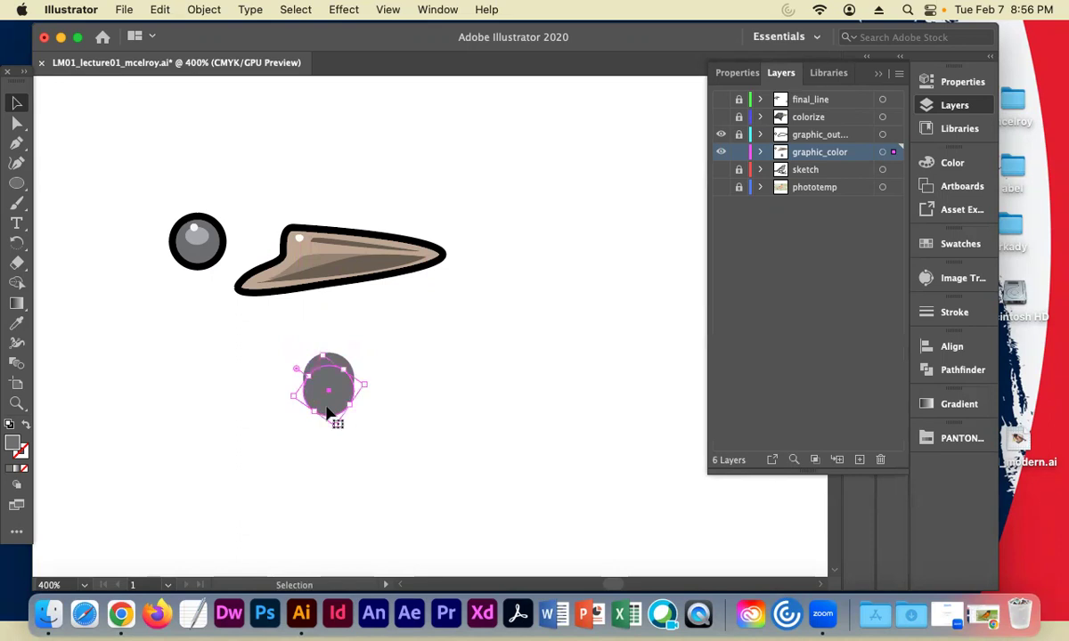
left_click(432, 373)
left_click(348, 386)
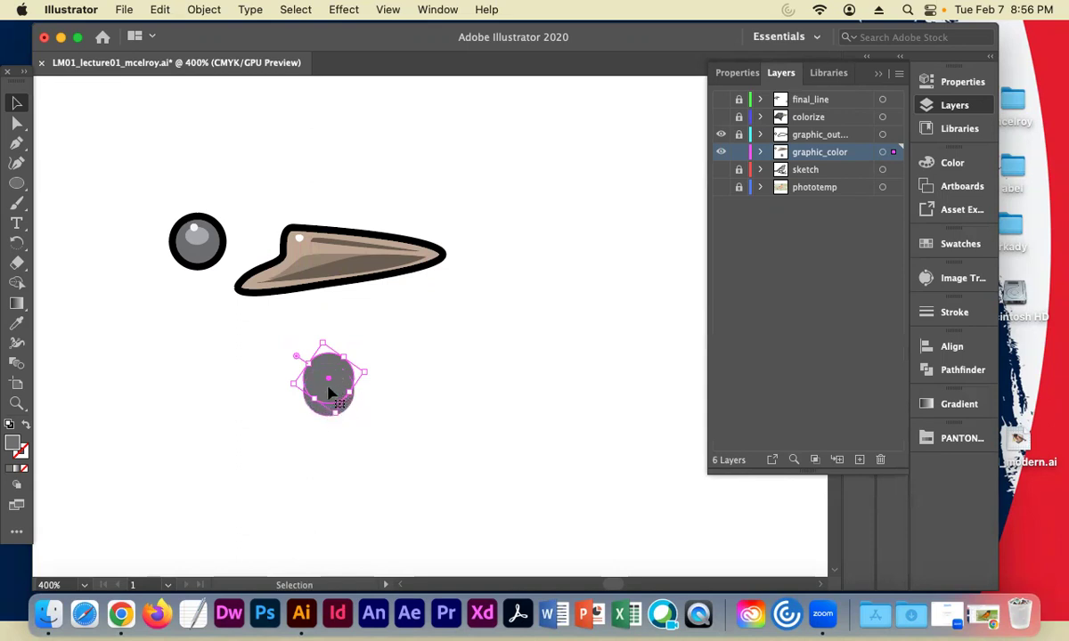
left_click(388, 418)
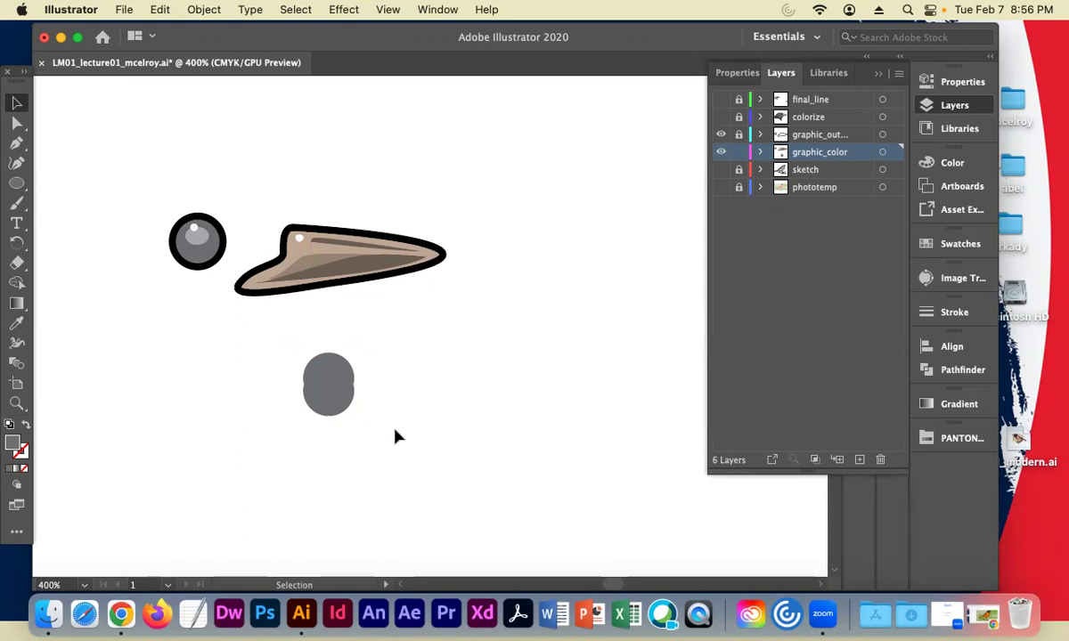
Select both overlapping gray circles together and bring up the Pathfinder options
left_click_drag(395, 431, 281, 350)
left_click_drag(400, 431, 276, 339)
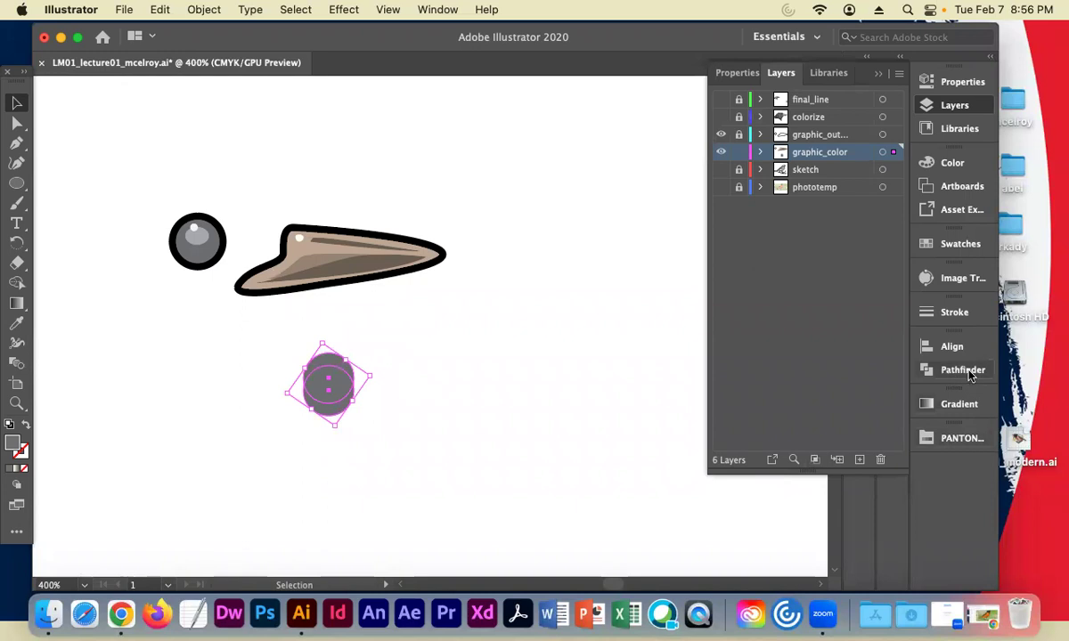
left_click(438, 10)
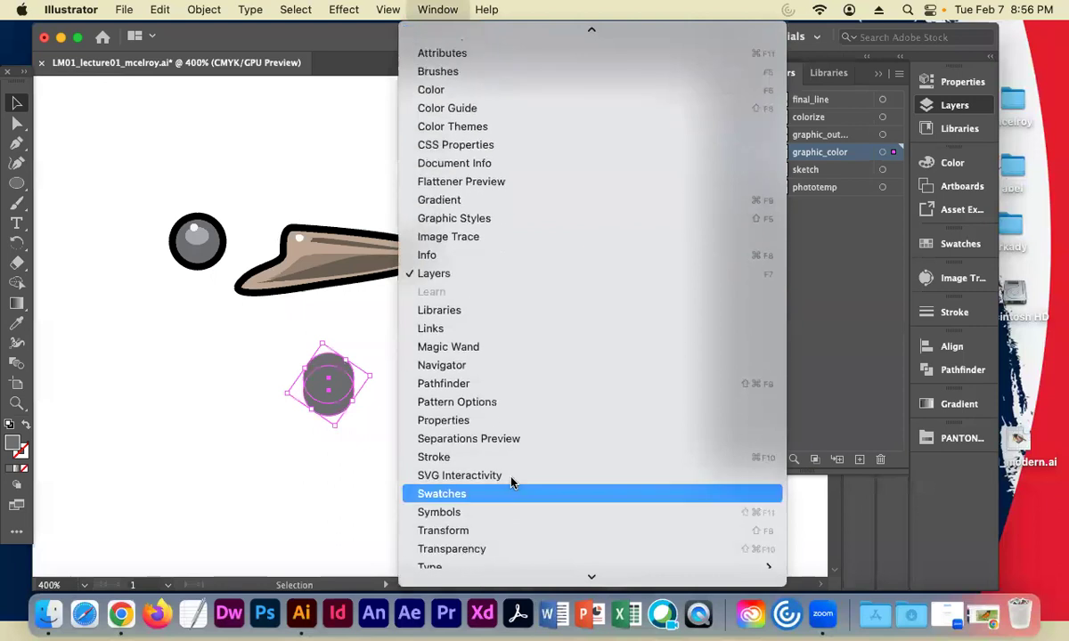
left_click(845, 392)
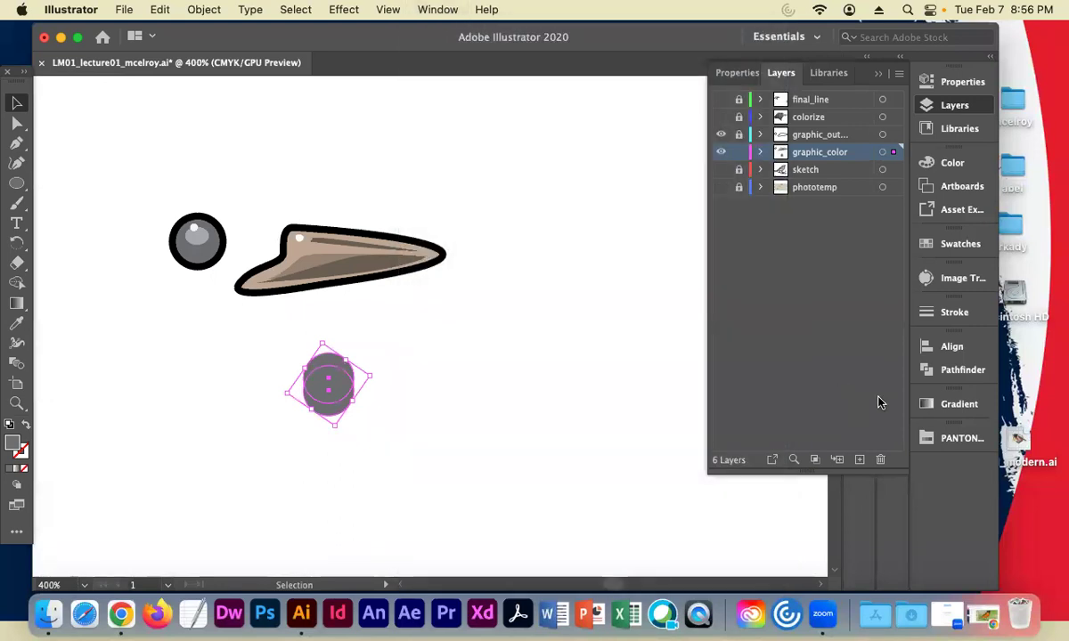
left_click(967, 370)
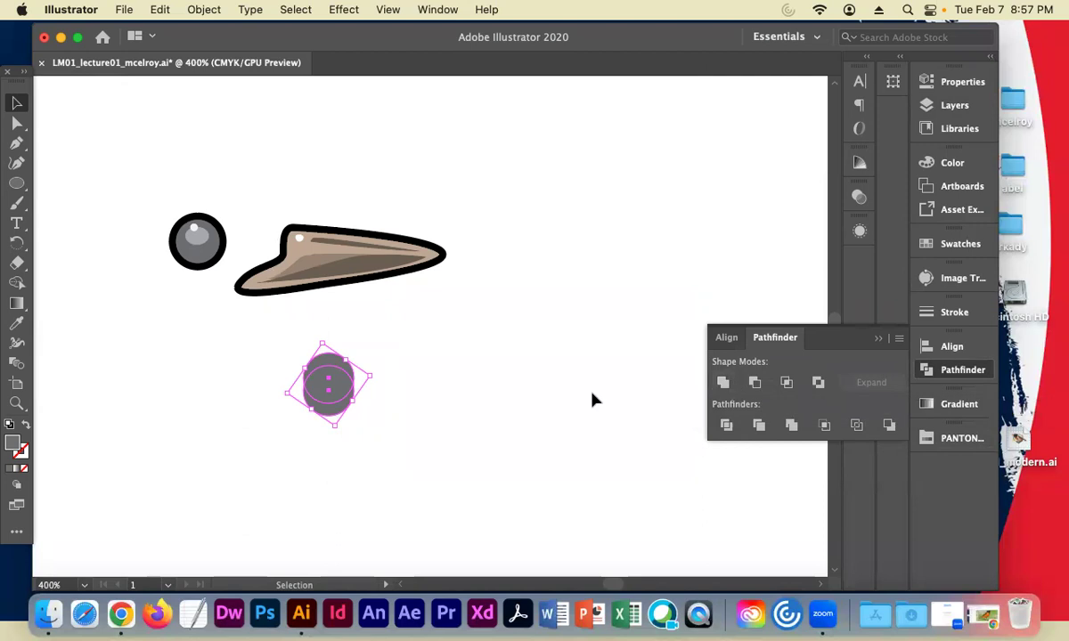
Cut the upper gray circle out of the lower one with Pathfinder's Minus Front to form a crescent
left_click(347, 418)
left_click(342, 409)
left_click(372, 360)
left_click(341, 361)
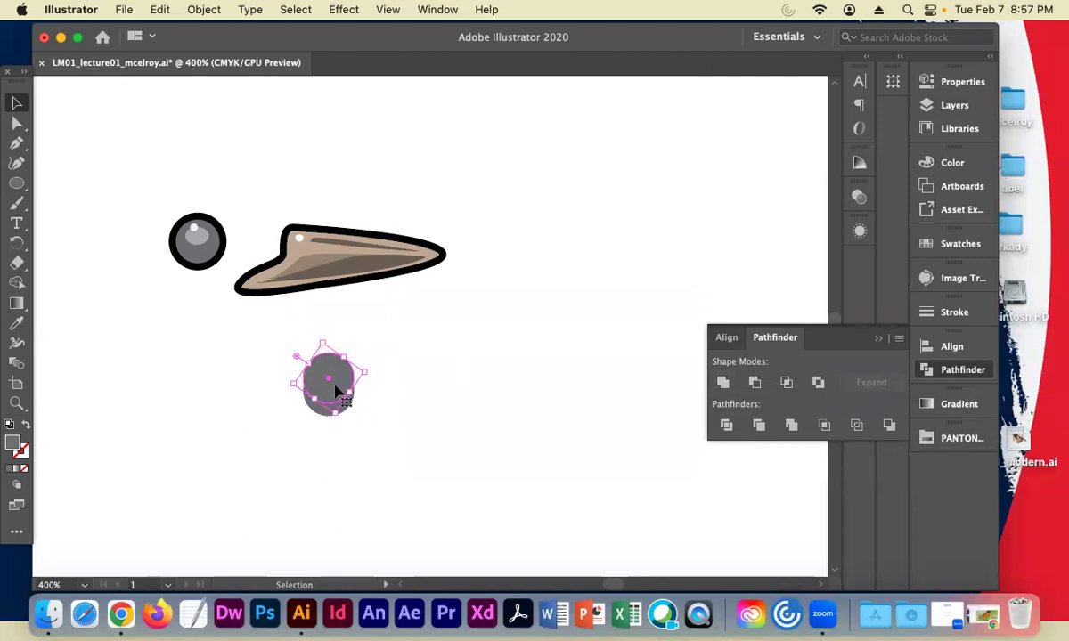
left_click(399, 452)
left_click_drag(400, 452, 311, 411)
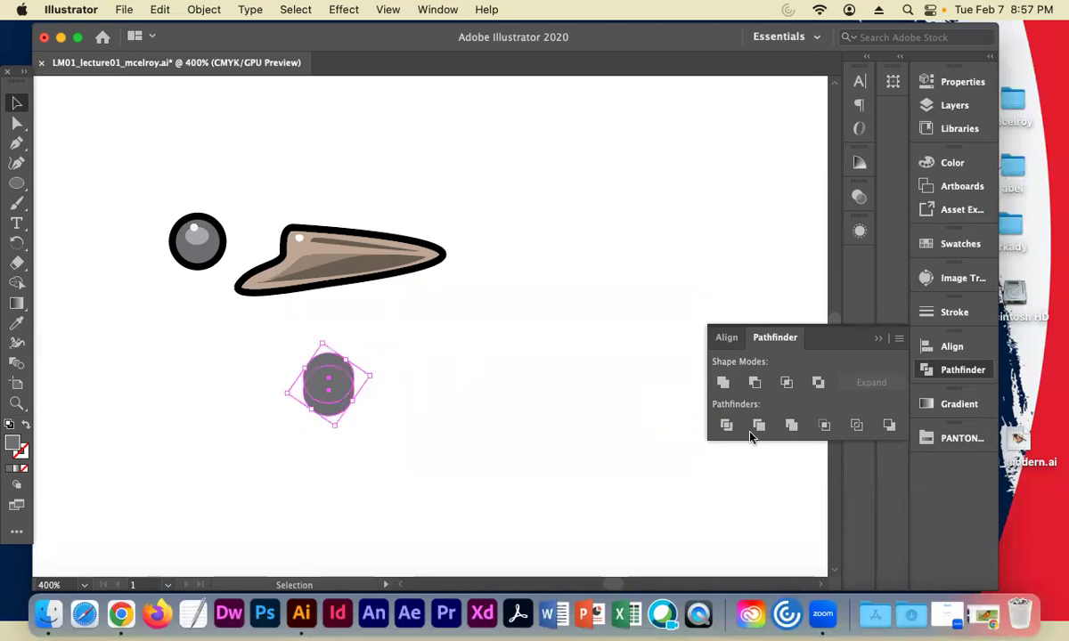
left_click(755, 382)
left_click(601, 423)
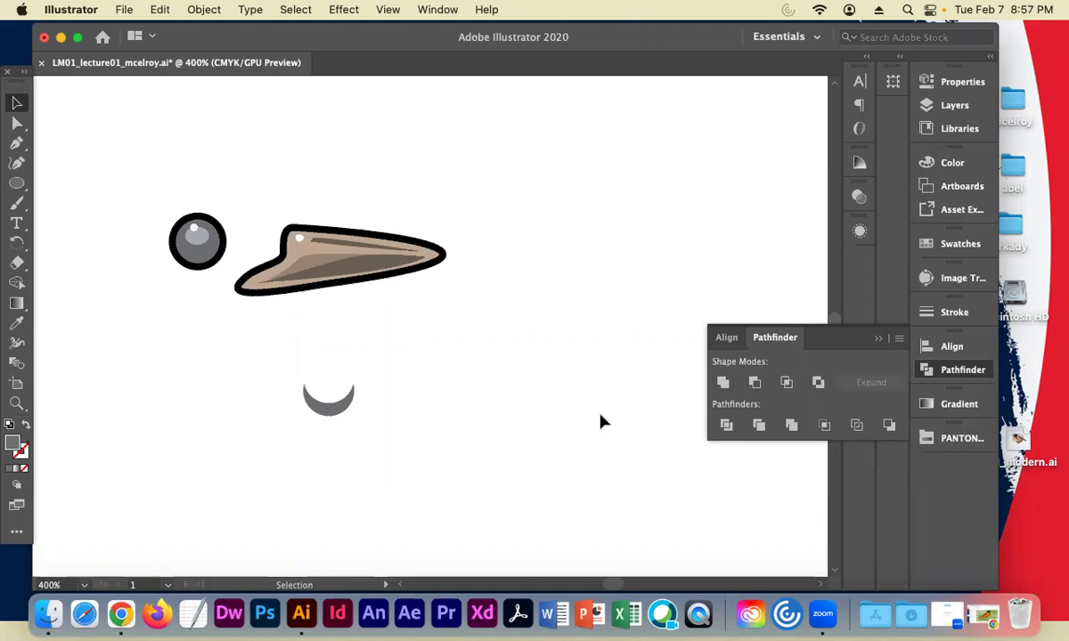
Fill the crescent with a darker gray swatch and move it onto the lower part of the eye
left_click(316, 396)
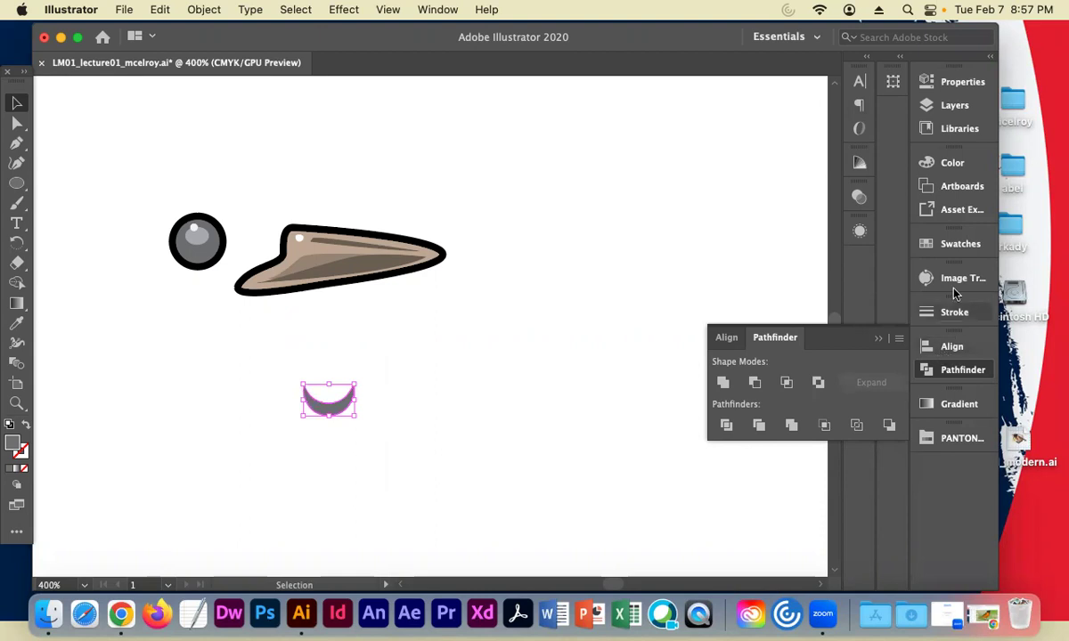
left_click(955, 244)
left_click(757, 336)
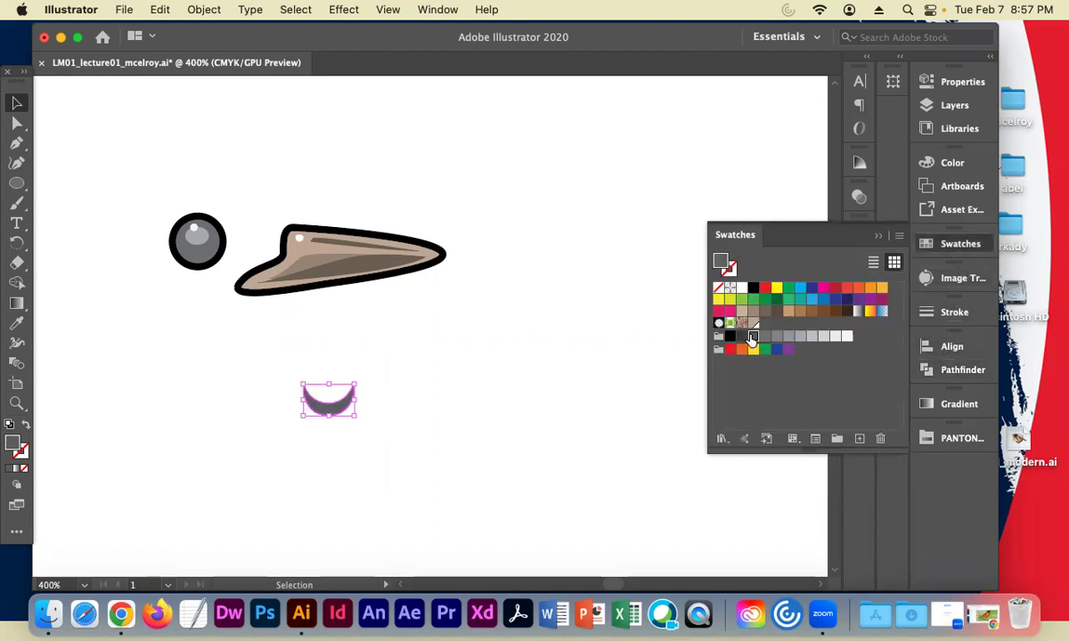
left_click_drag(338, 417, 214, 270)
left_click(301, 377)
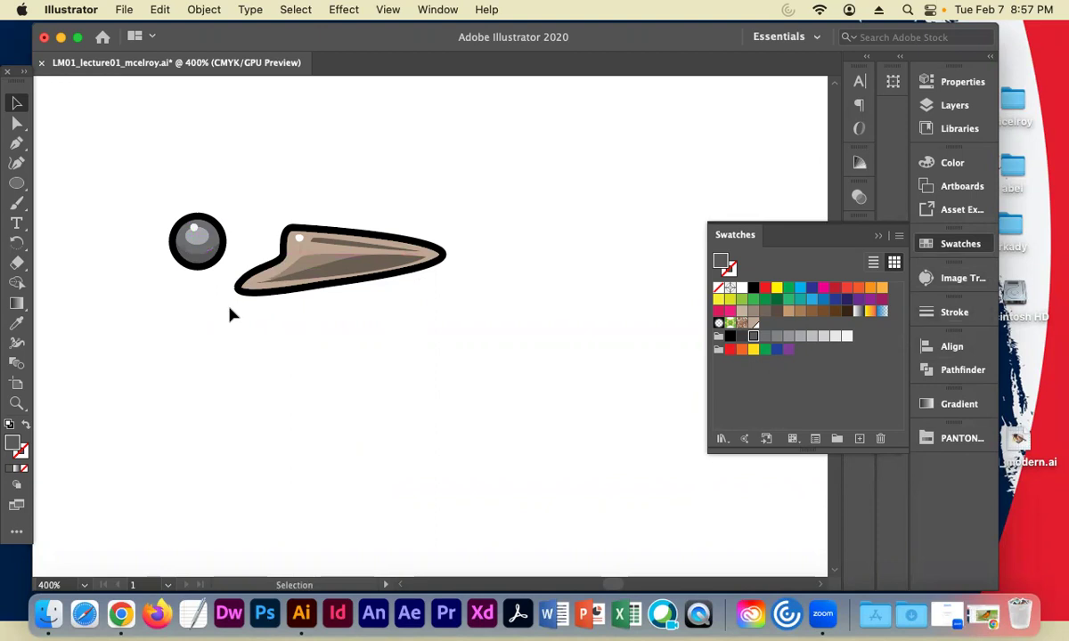
Copy the eye's light gray highlight ellipse to the empty area below the eye, overlap it with a second copy, and select both
key("super+equal")
key("super+equal")
key("super+equal")
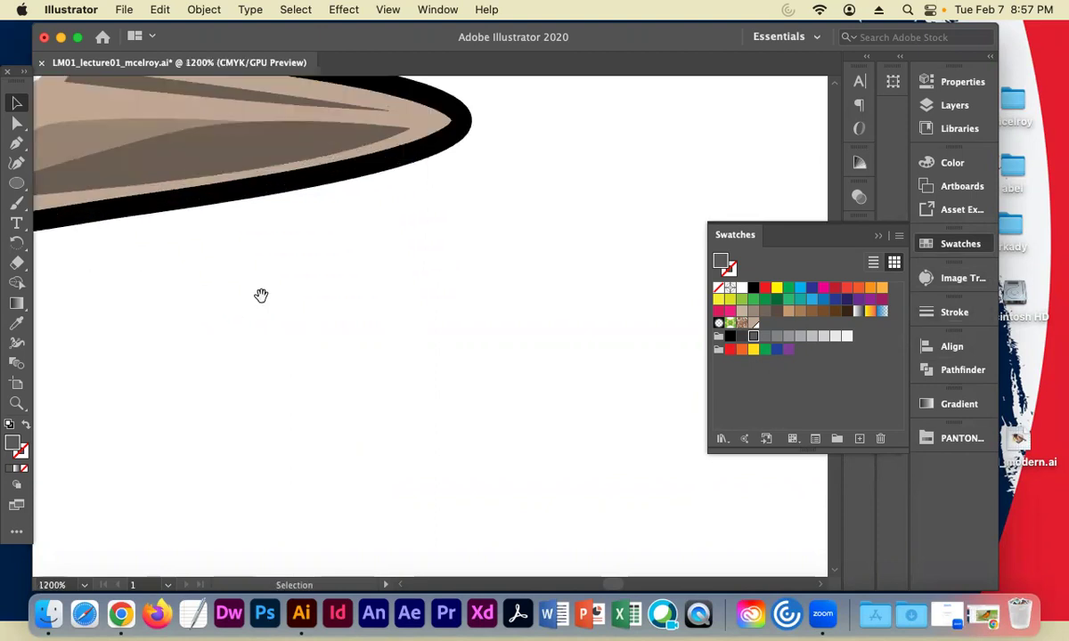
left_click_drag(234, 231, 573, 354)
left_click_drag(243, 254, 509, 301)
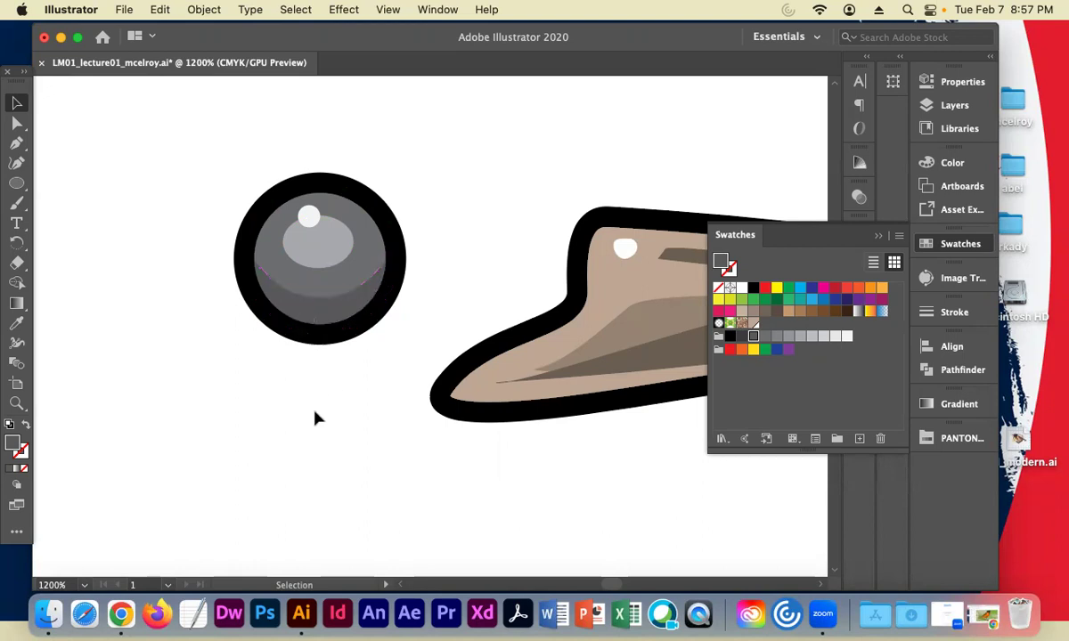
left_click(320, 259)
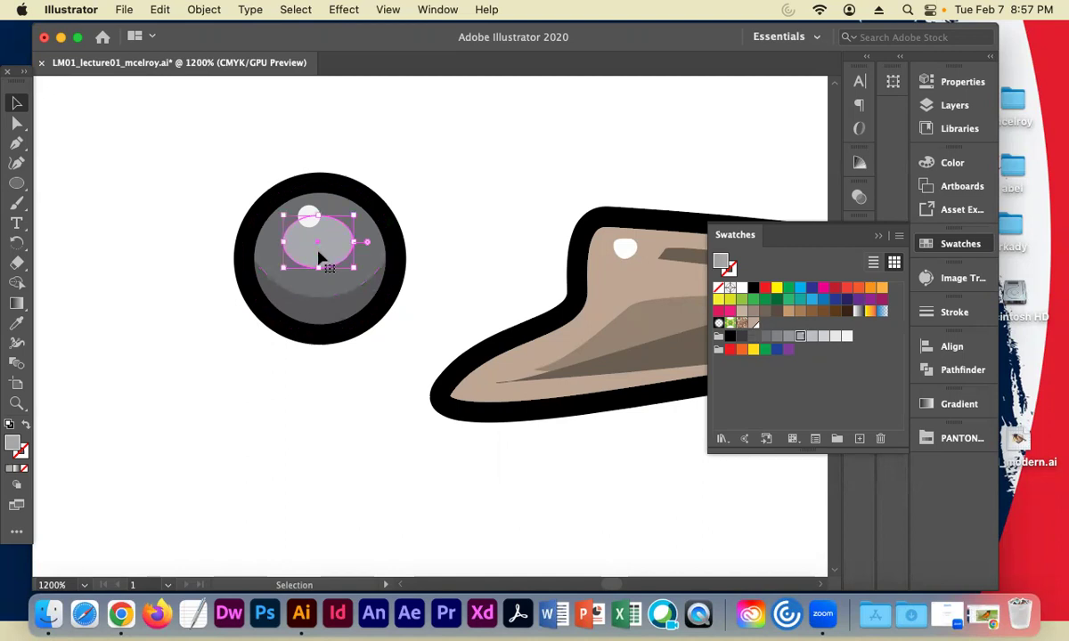
left_click_drag(321, 259, 312, 450)
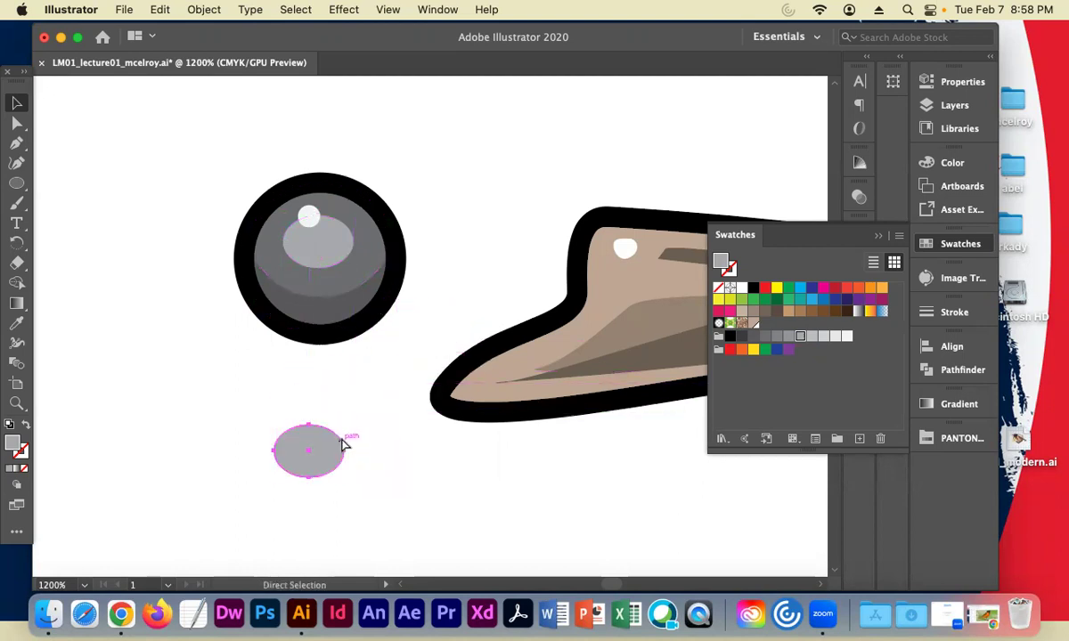
key("super+v")
left_click_drag(432, 343, 267, 403)
left_click(361, 490)
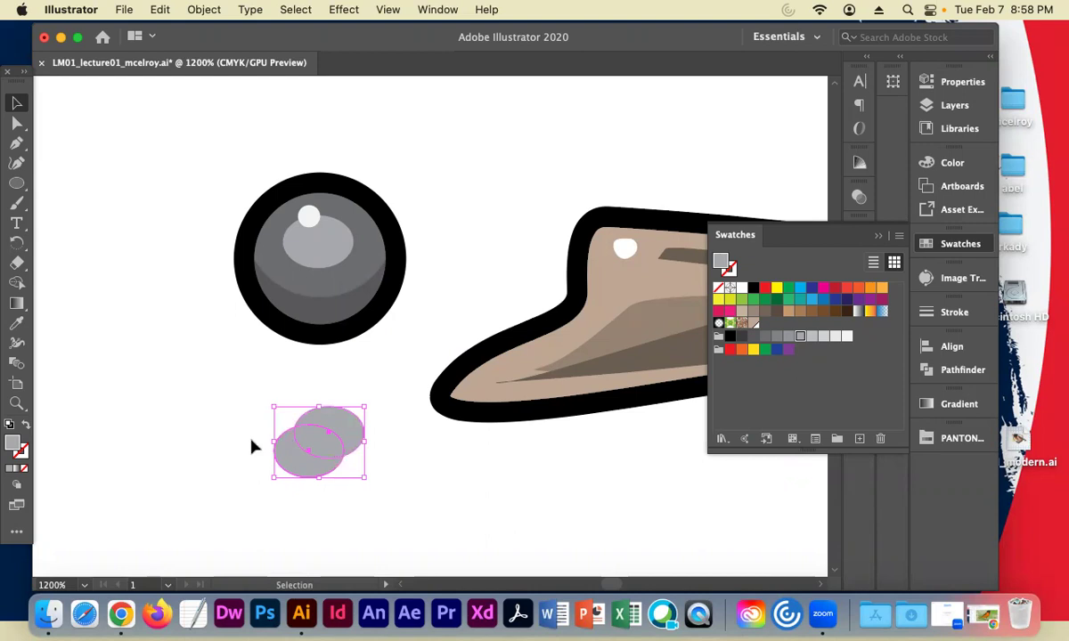
Subtract the upper ellipse from the lower one with Minus Front and place the resulting crescent over the eye's highlight
left_click(931, 369)
left_click(756, 383)
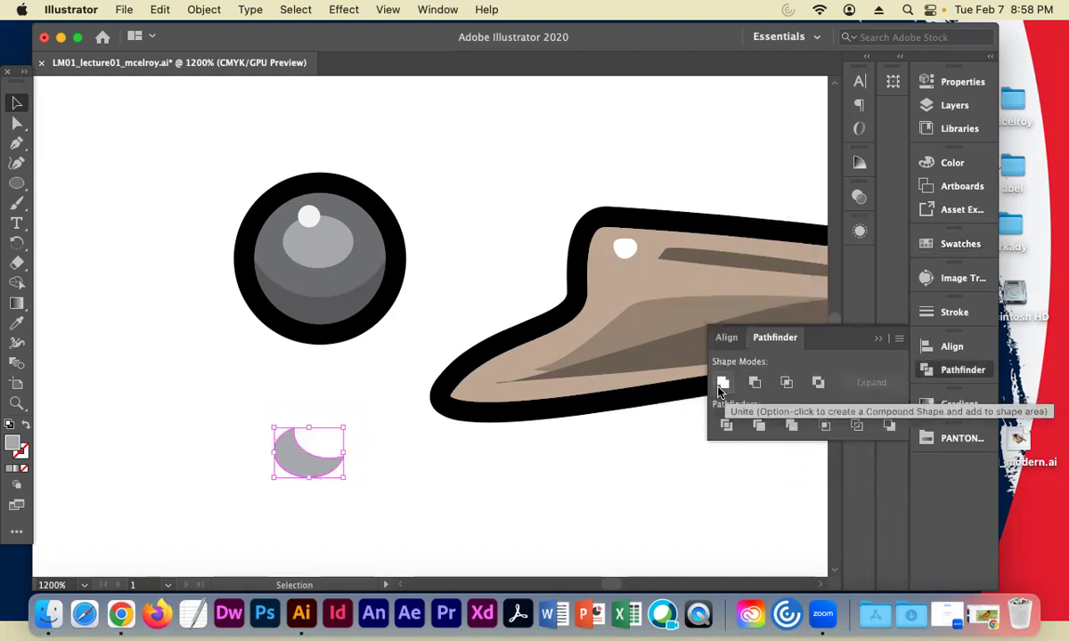
left_click_drag(298, 468, 305, 252)
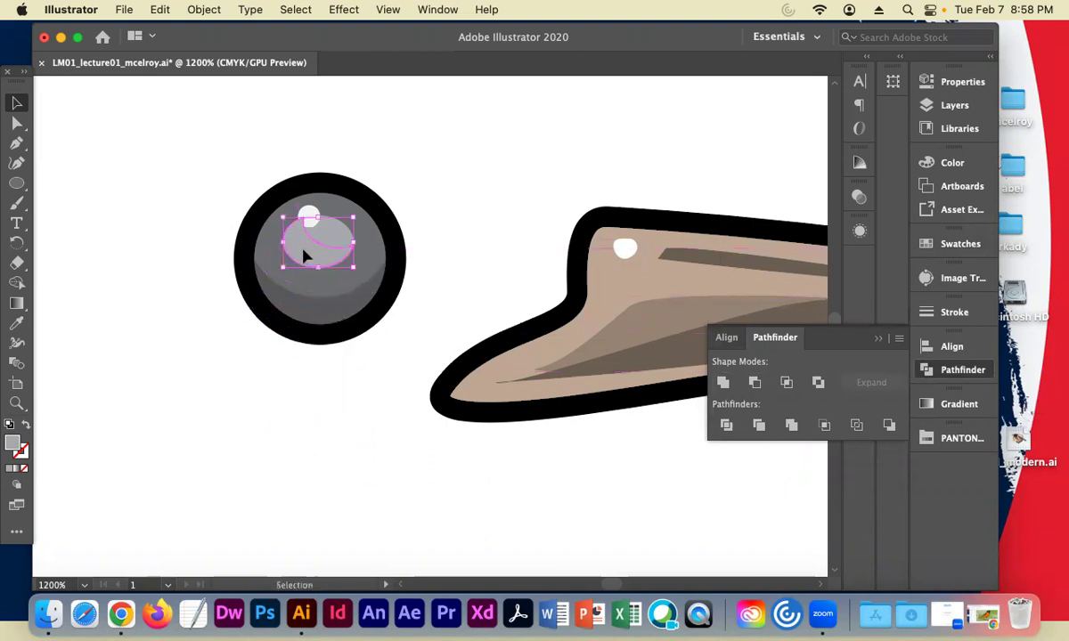
Fill the highlight crescent with a medium gray swatch and offset it slightly down and left of the light ellipse
left_click(947, 243)
left_click(776, 339)
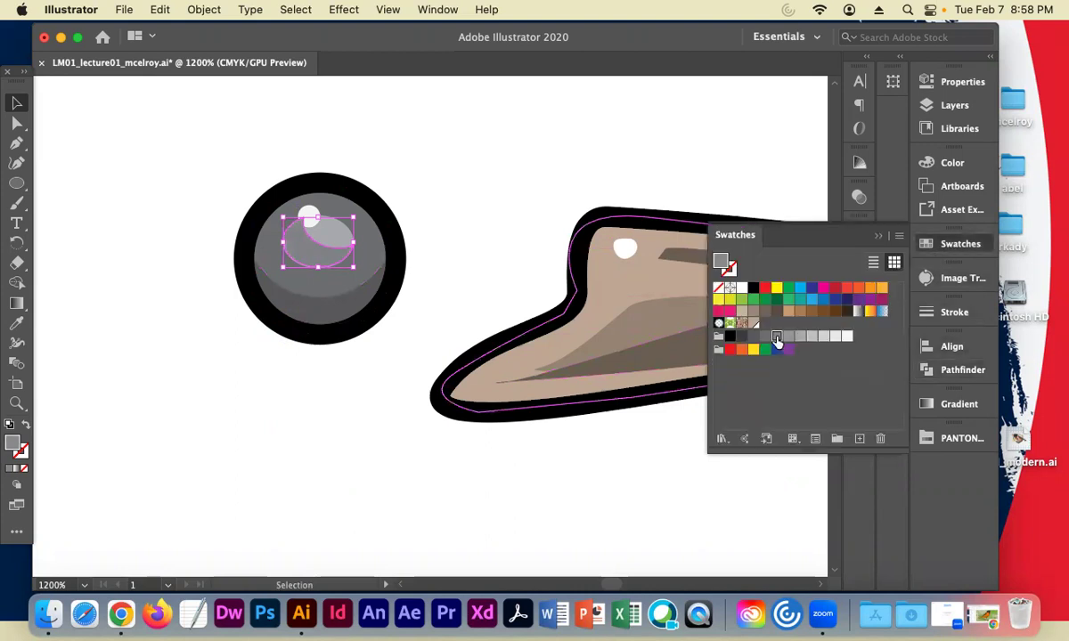
left_click(788, 337)
left_click(389, 429)
left_click(294, 272)
left_click(301, 265)
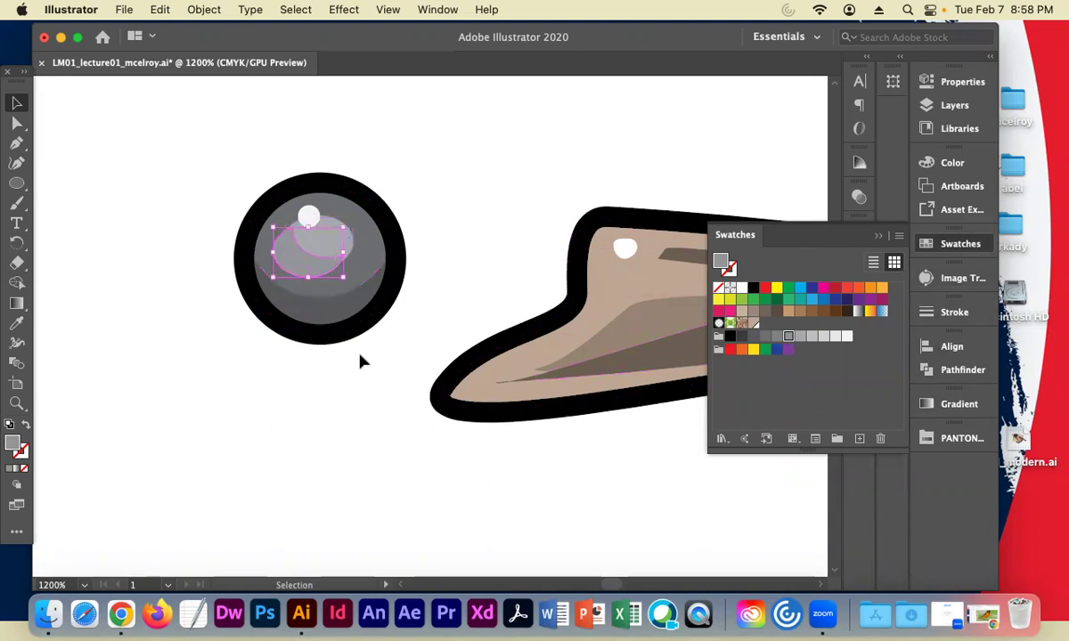
left_click_drag(308, 273, 314, 267)
left_click(165, 246)
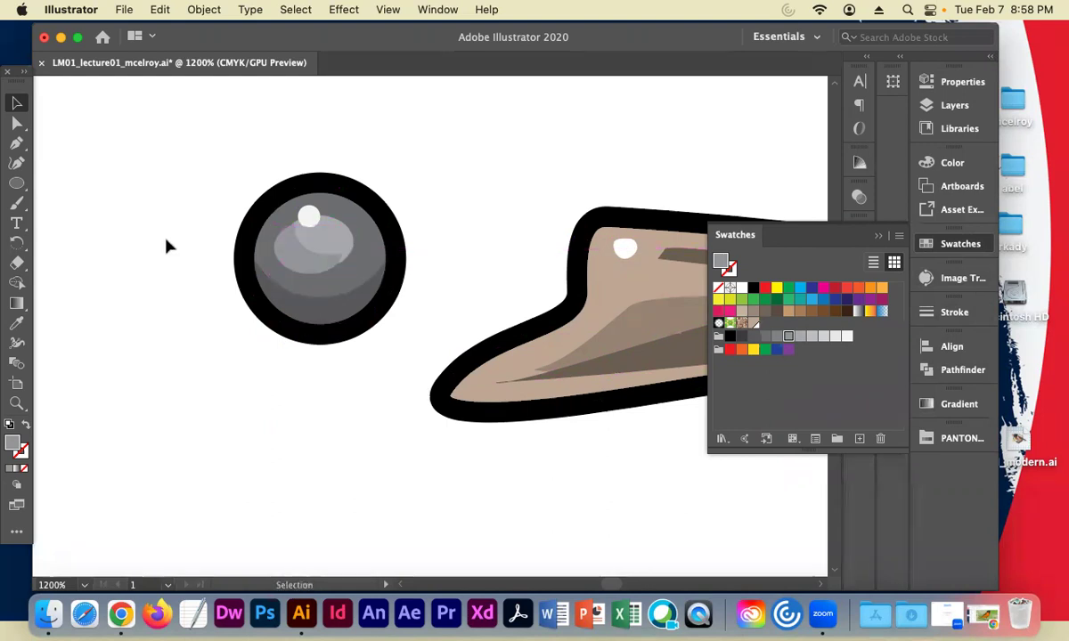
Nudge the medium gray highlight crescent slightly up and right so it sits closer to the light ellipse
key("super+minus")
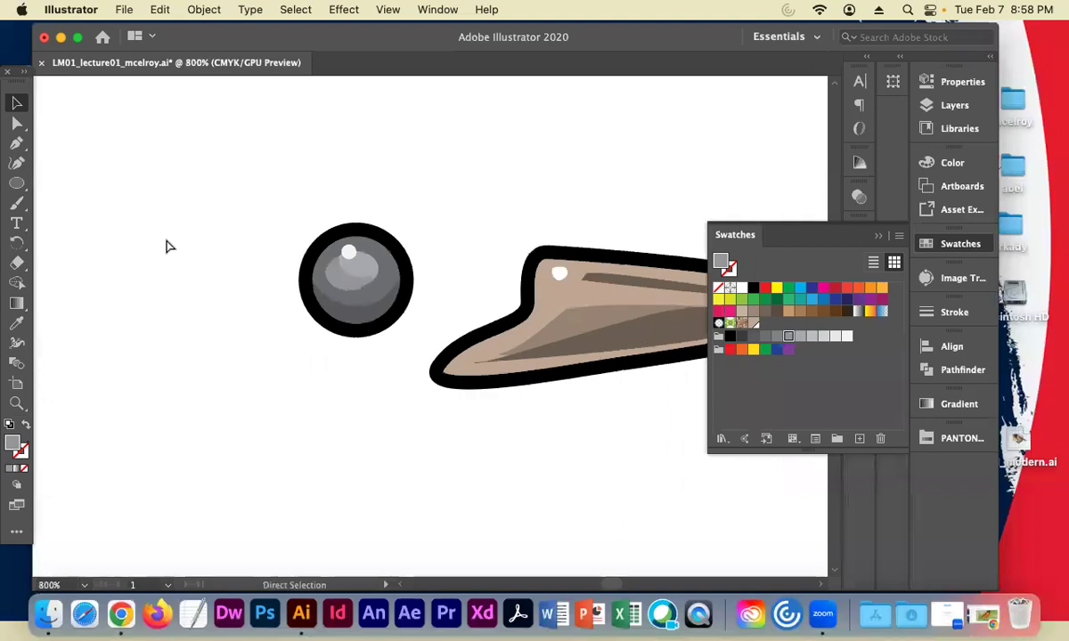
key("super+minus")
key("super+equal")
key("super+equal")
key("super+equal")
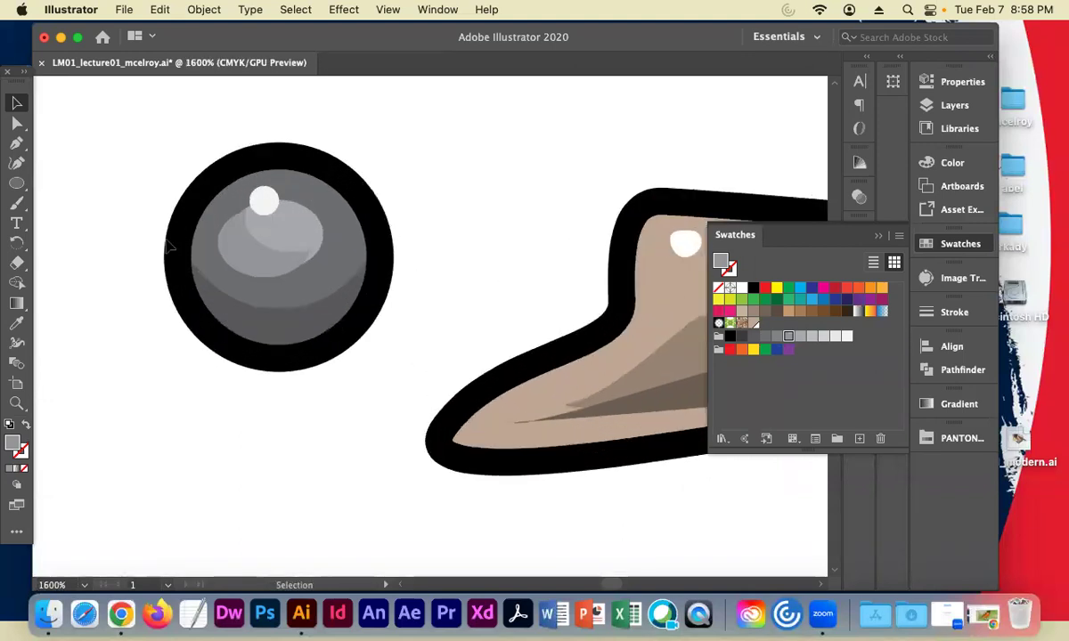
left_click_drag(118, 208, 301, 230)
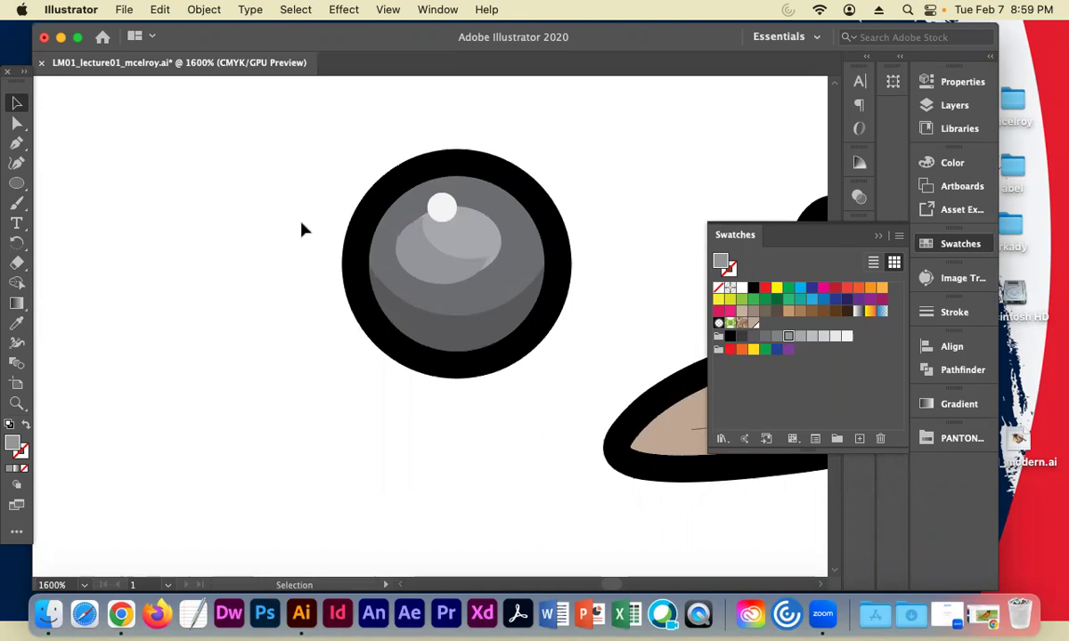
left_click(412, 264)
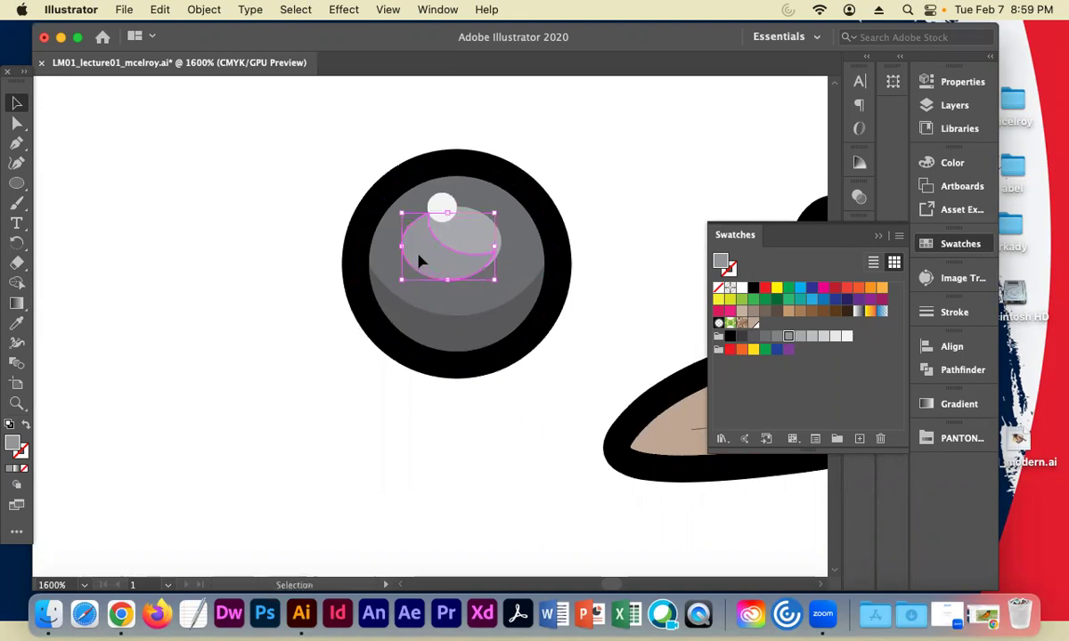
left_click(282, 239)
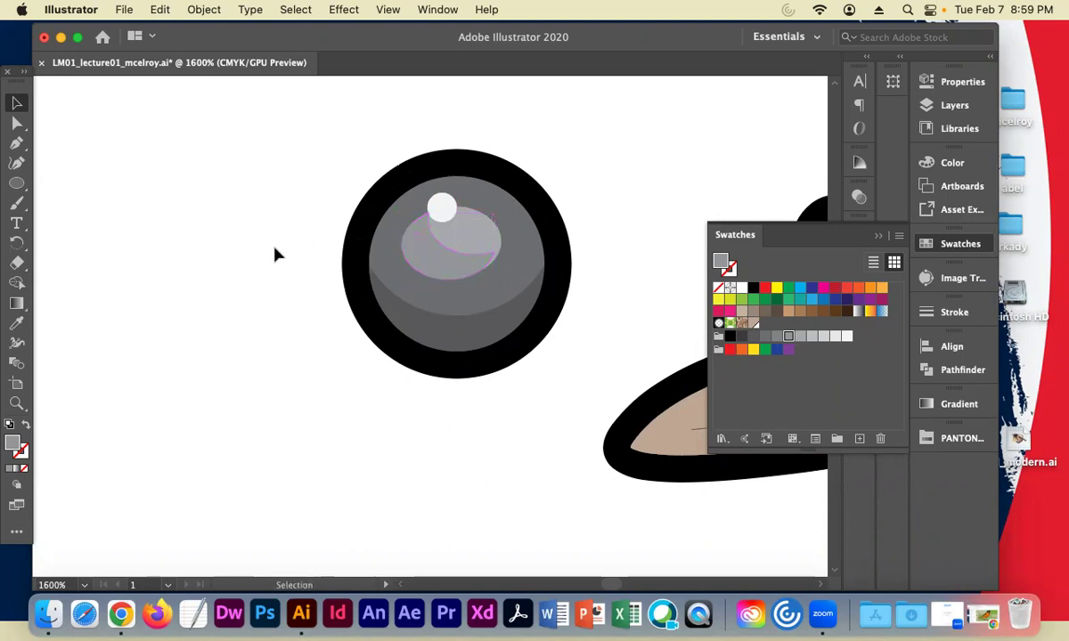
Show the sketch layer together with the graphic outline and graphic_color layers
key("super+minus")
key("super+minus")
key("super+minus")
key("super+minus")
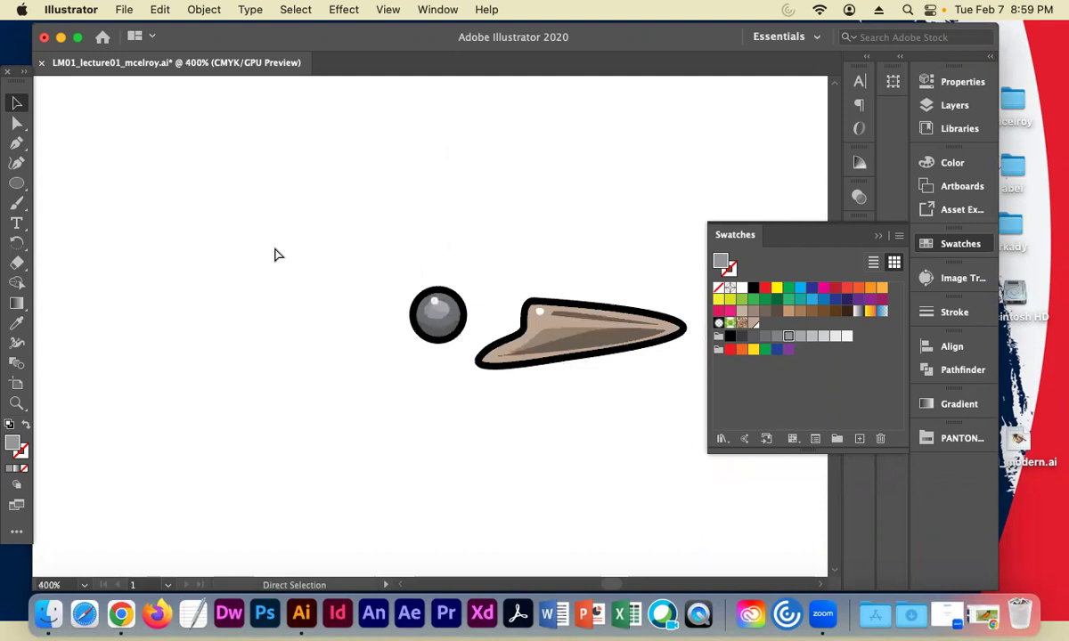
key("super+equal")
left_click_drag(461, 209, 306, 218)
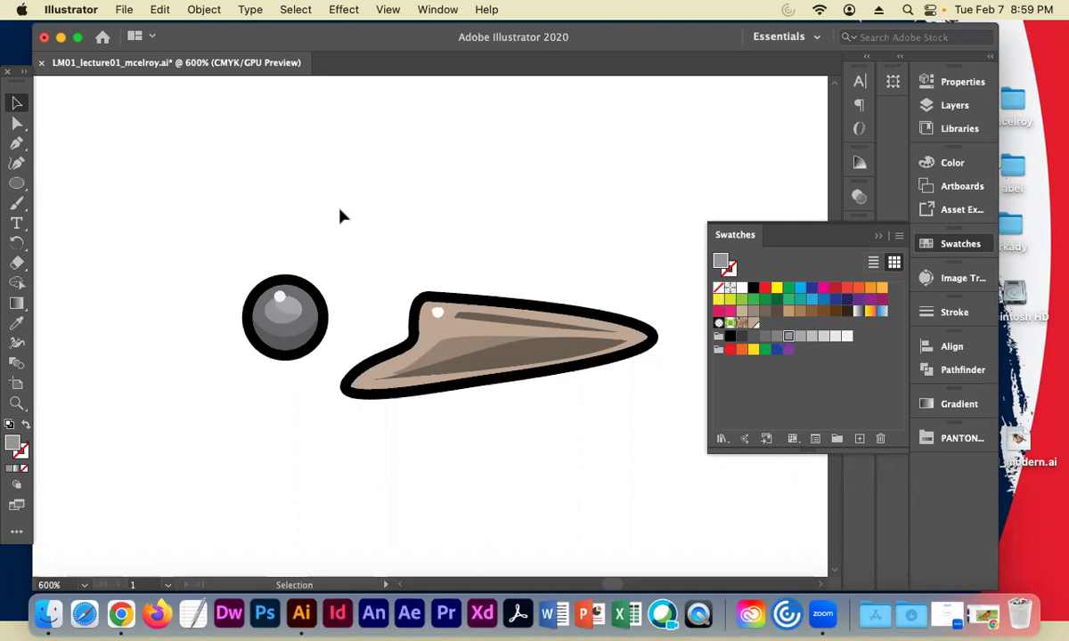
key("space")
left_click_drag(263, 402, 406, 303)
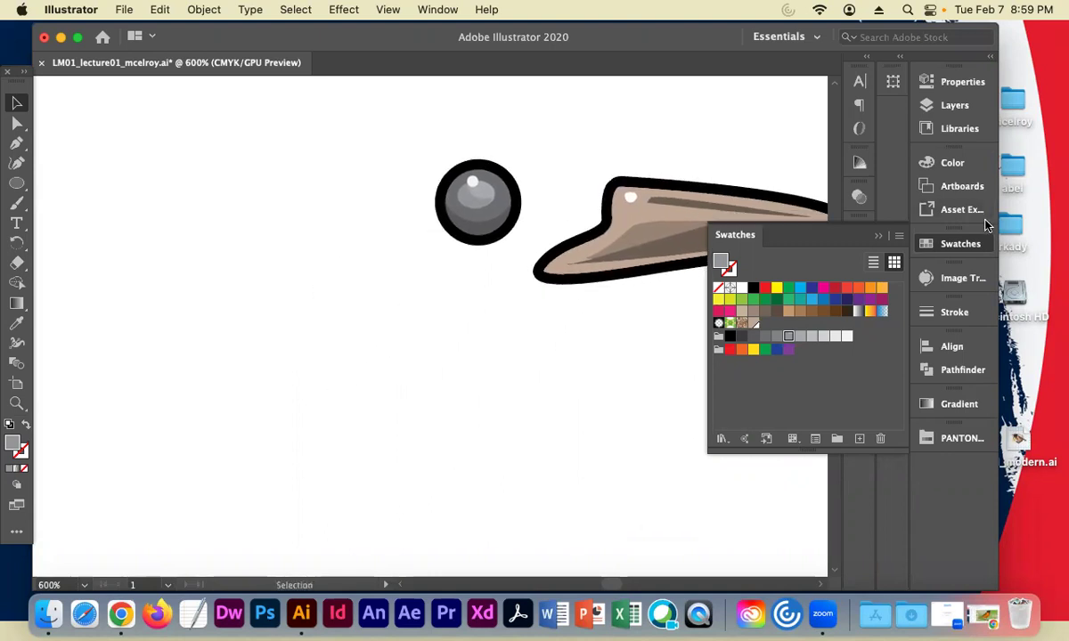
left_click(954, 105)
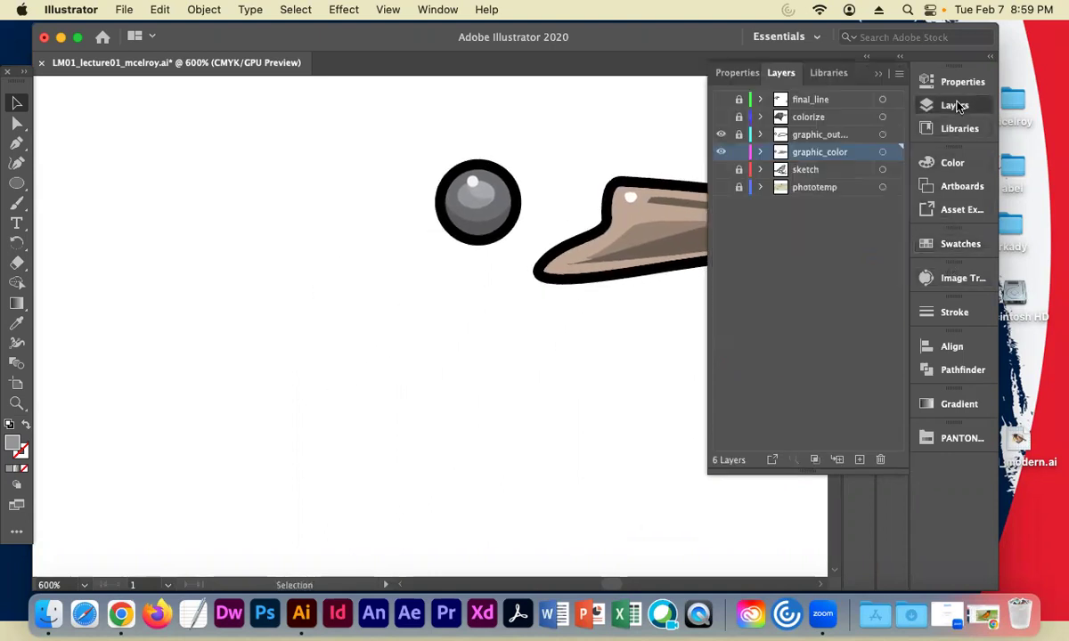
left_click(720, 169)
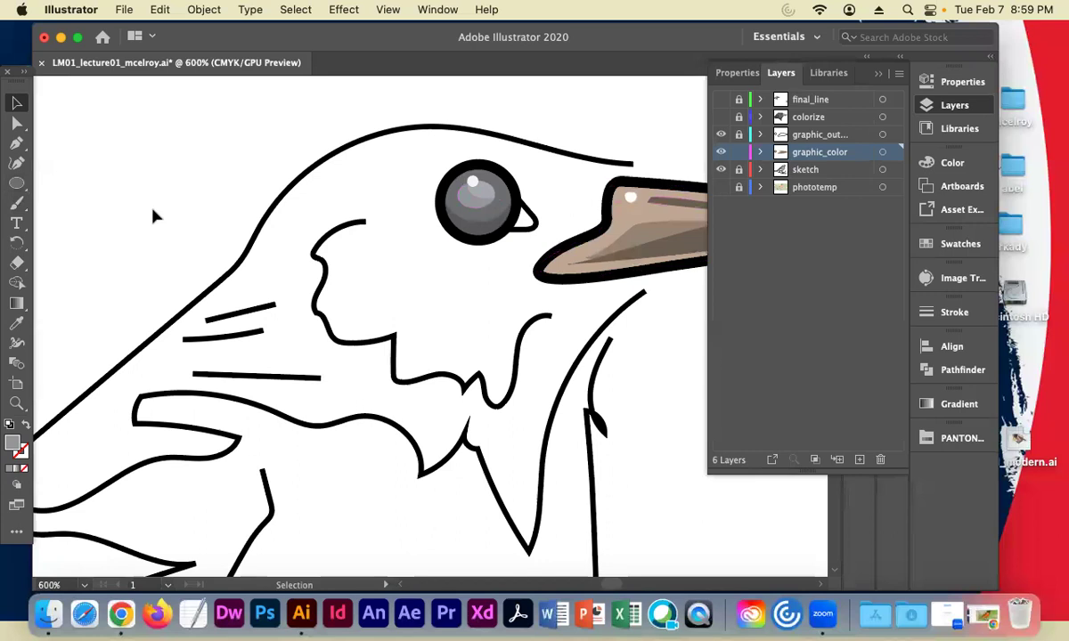
Draw a small gray circle on the graphic_color layer and fit it into the rounded cheek feather tip below the eye
left_click(16, 178)
left_click_drag(481, 367, 526, 408)
left_click(16, 102)
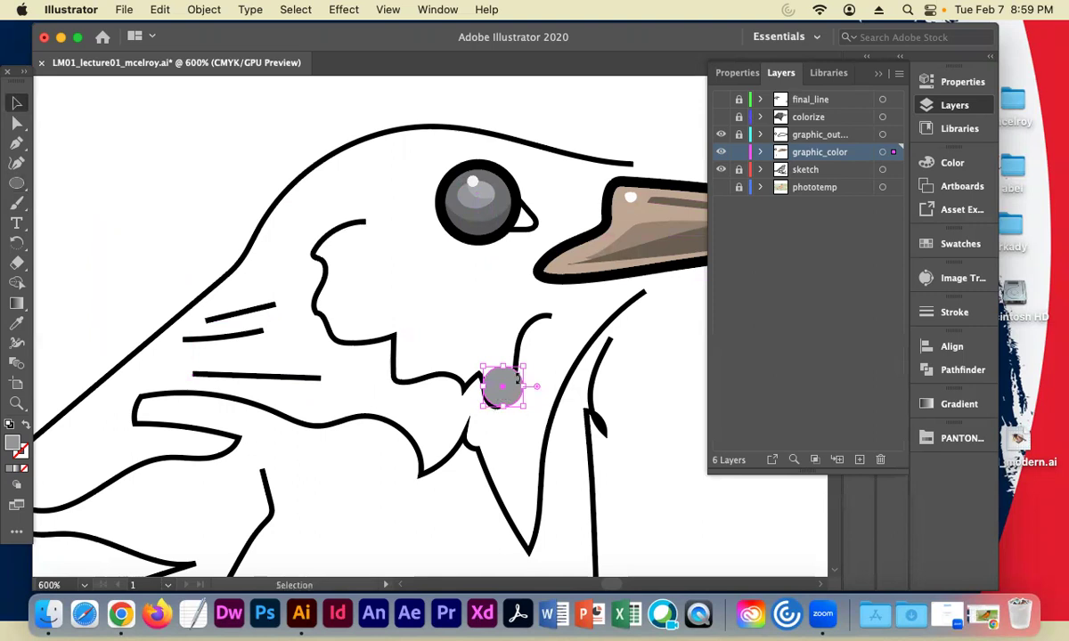
left_click_drag(501, 391, 494, 399)
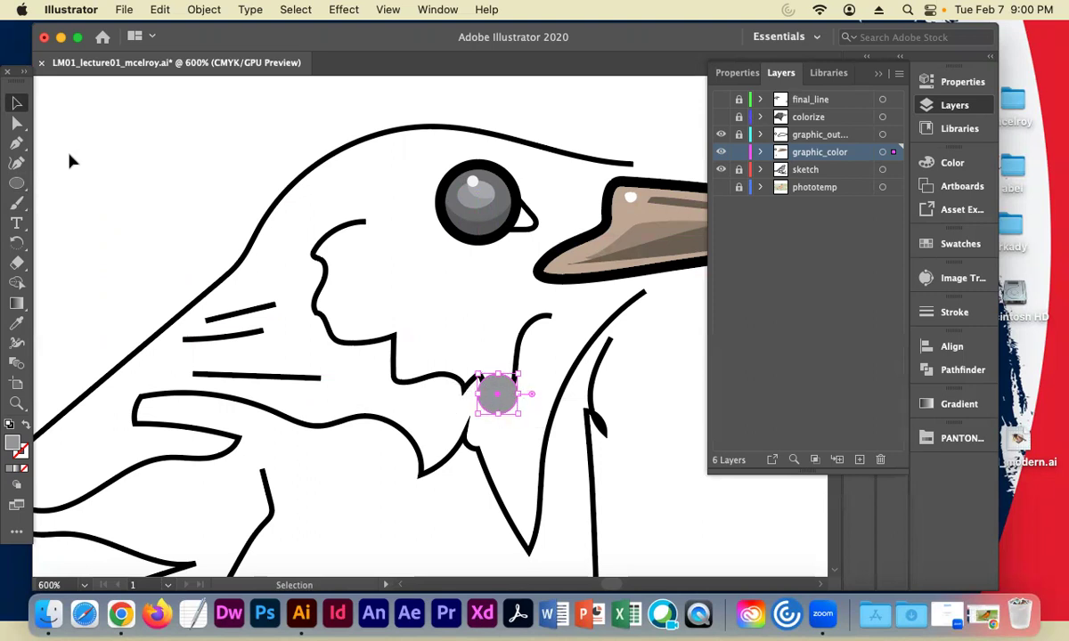
Draw a tall gray triangle with the Pen tool, its base across the small circle and its point above it
key("p")
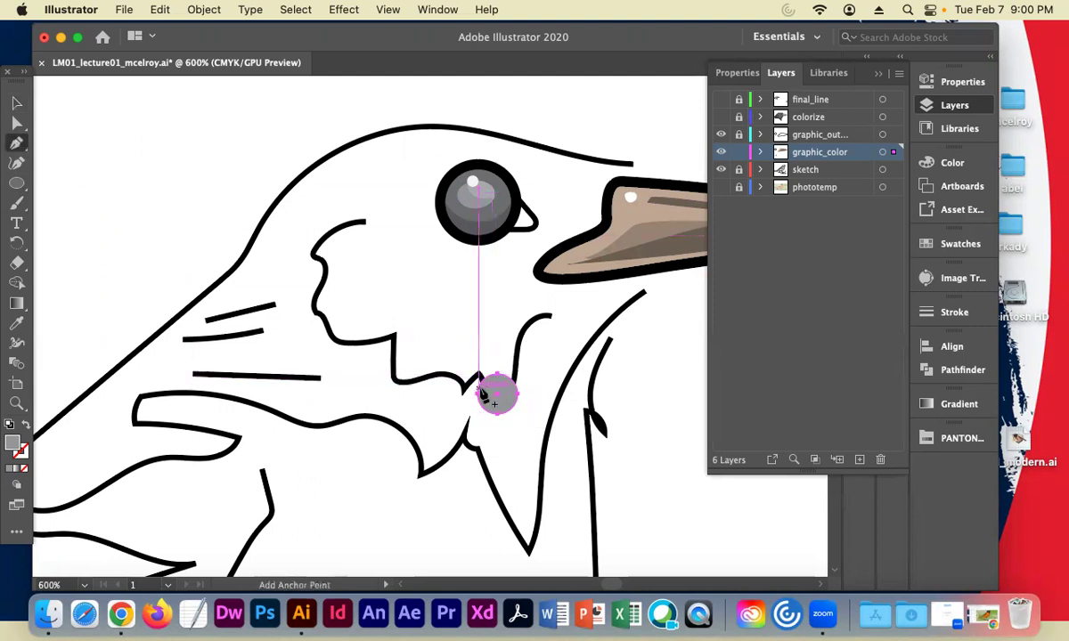
left_click(497, 302)
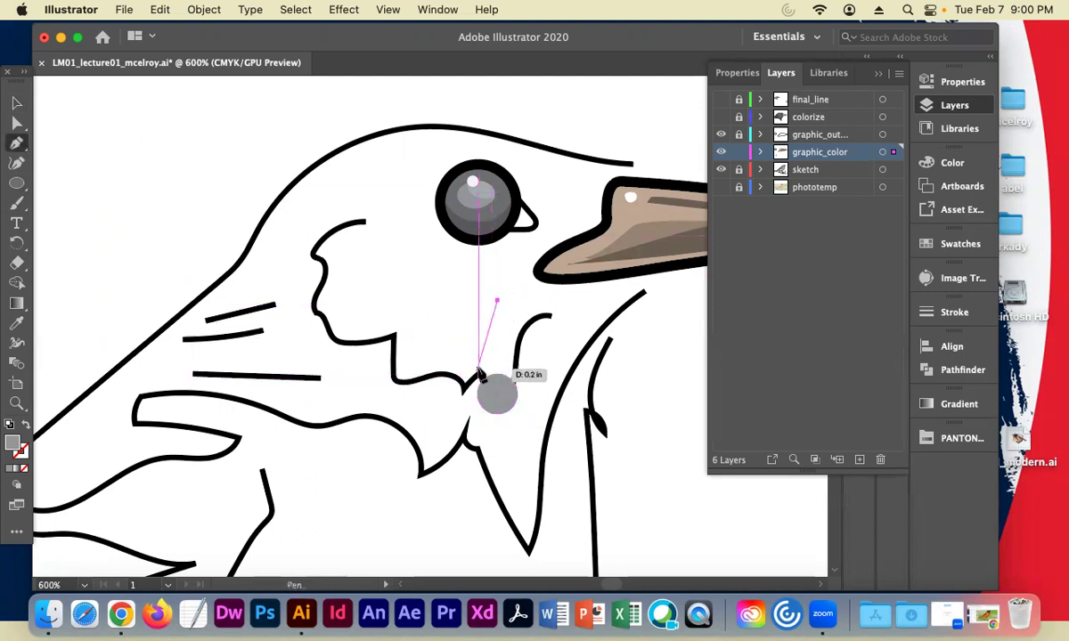
left_click(481, 385)
left_click(515, 385)
left_click(497, 302)
key("v")
left_click(117, 141)
Move the circle and triangle together to the blank area below the beak and unite them into one teardrop
left_click(501, 408)
left_click_drag(504, 415, 649, 465)
left_click(661, 499)
left_click(642, 435)
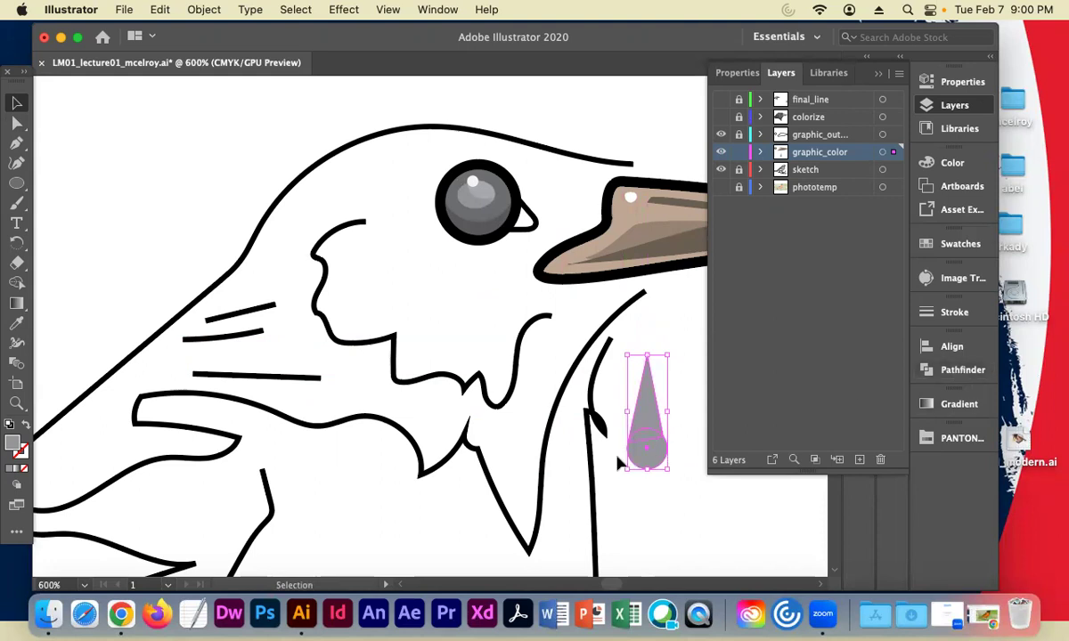
left_click(944, 370)
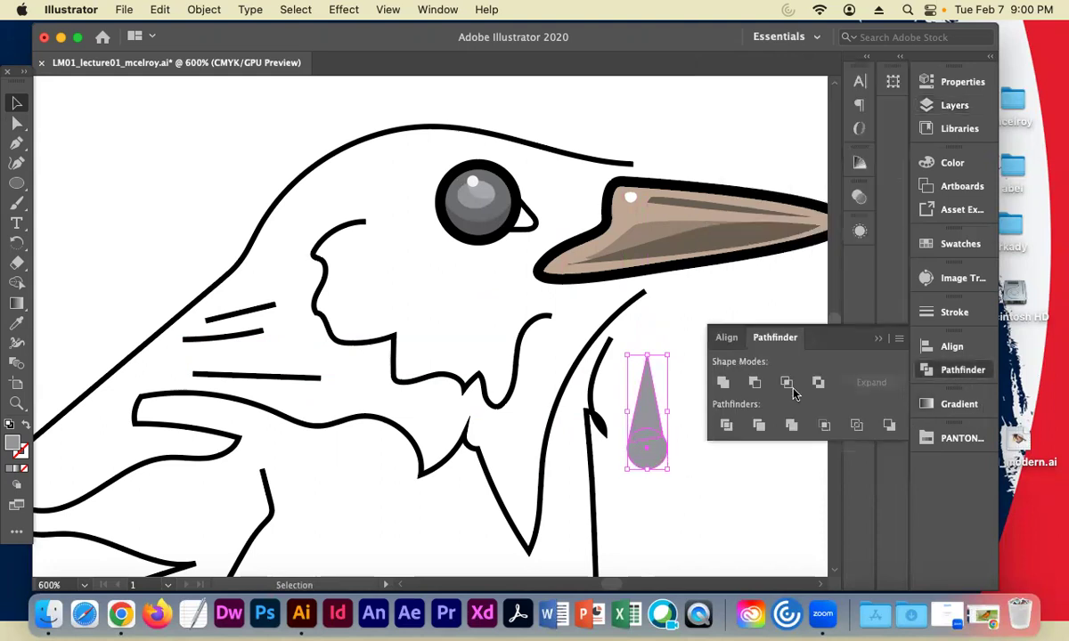
left_click(723, 383)
Move the teardrop onto the cheek tip below the eye and place tilted copies along the lower edge of the cheek outline
left_click_drag(651, 461, 497, 398)
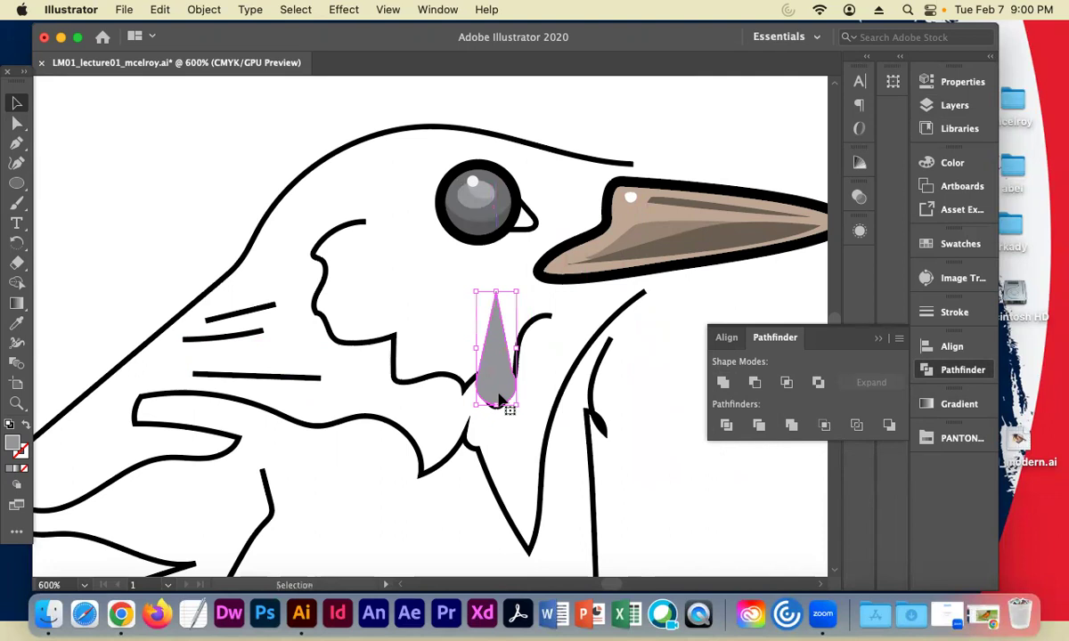
left_click_drag(494, 347, 483, 321)
key("a")
key("v")
key("super+v")
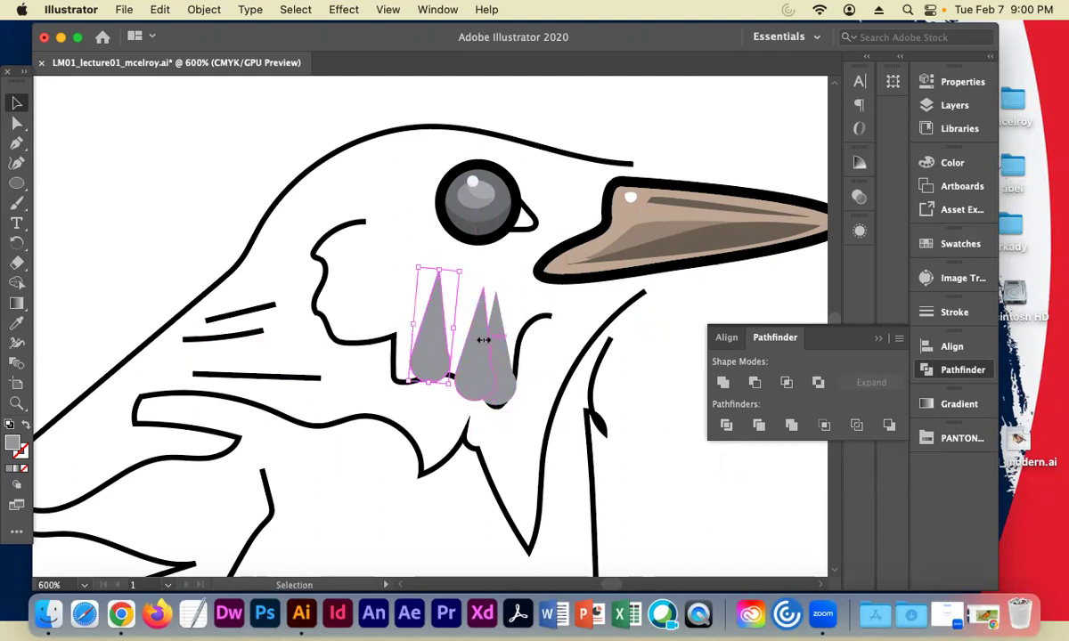
left_click_drag(460, 260, 376, 289)
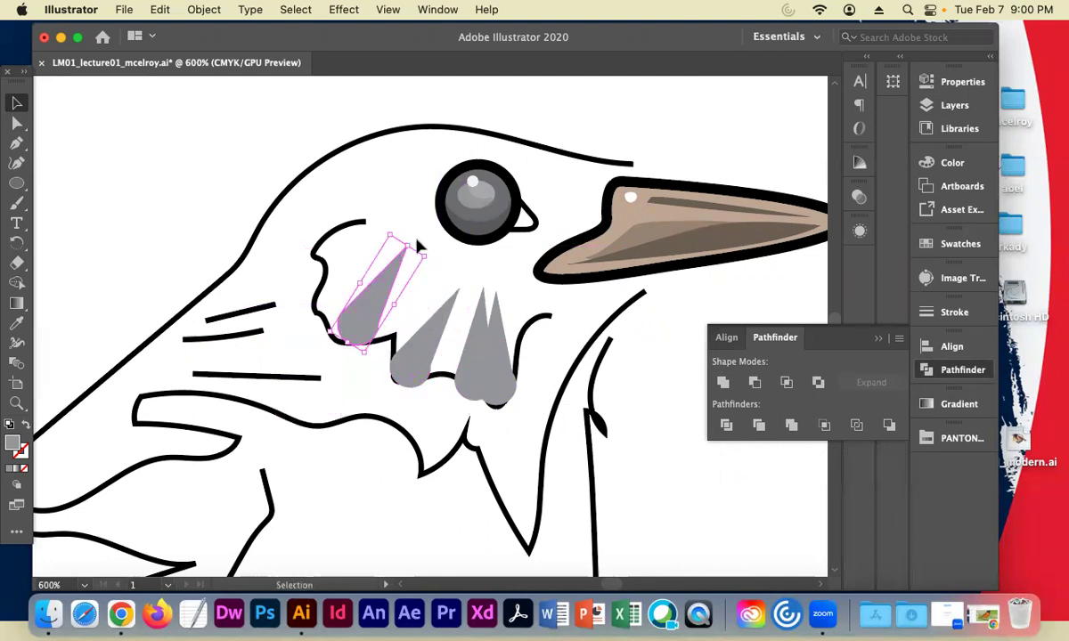
Fan further rotated teardrop copies up the back edge of the cheek outline, points toward the area below the eye
left_click_drag(422, 246, 467, 298)
left_click_drag(383, 299, 350, 282)
left_click_drag(412, 240, 442, 233)
left_click_drag(373, 285, 374, 258)
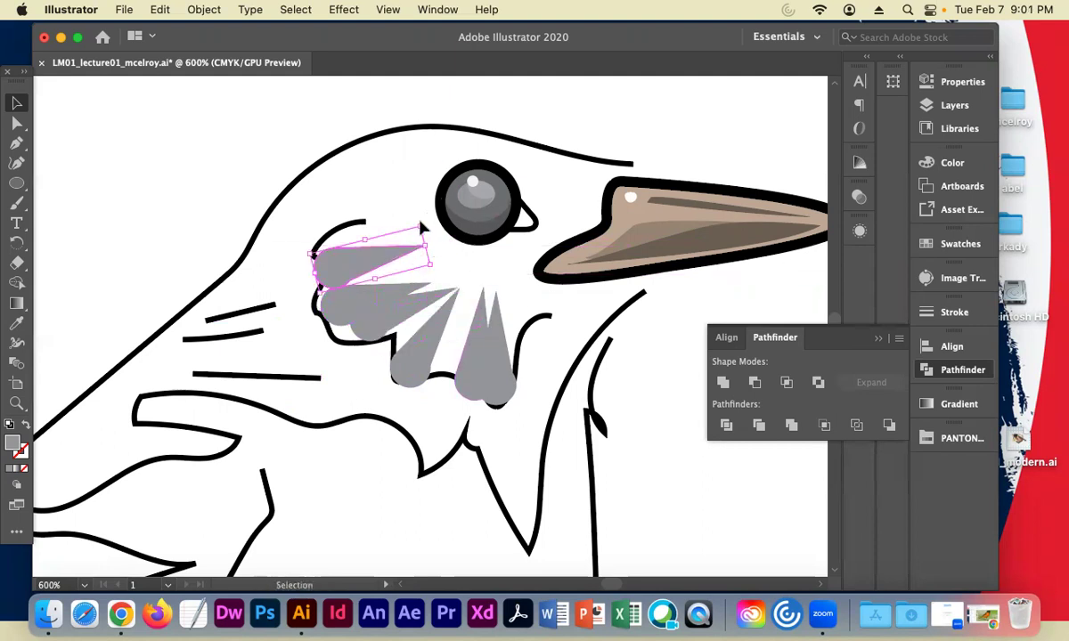
left_click_drag(430, 229, 438, 245)
left_click_drag(359, 251, 367, 250)
left_click(659, 458)
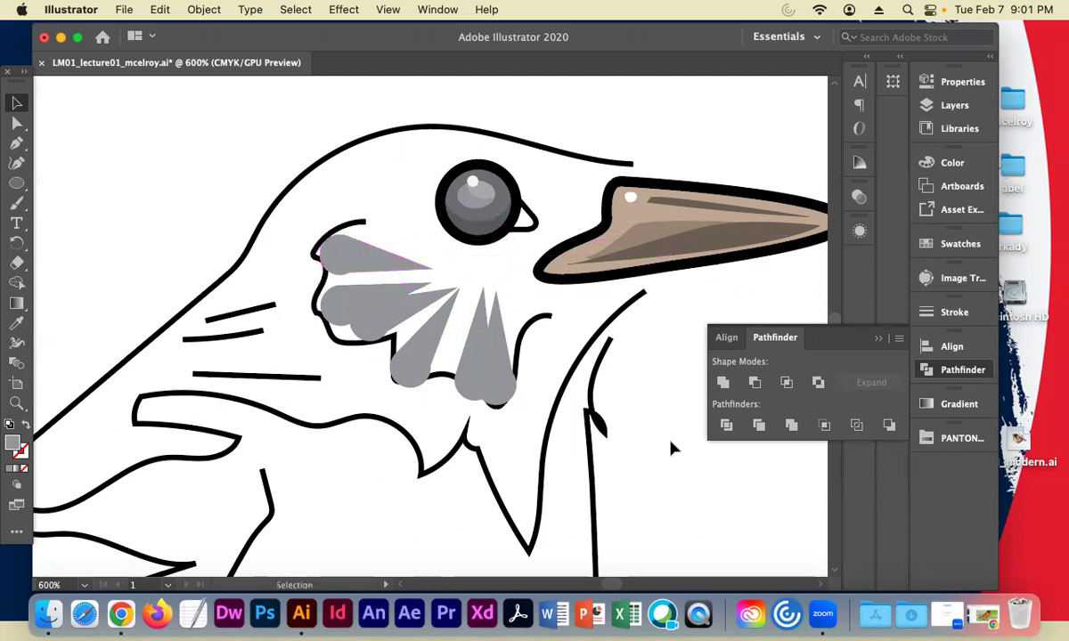
Hide the sketch layer so only the graphic outline and graphic_color artwork shows
left_click(954, 105)
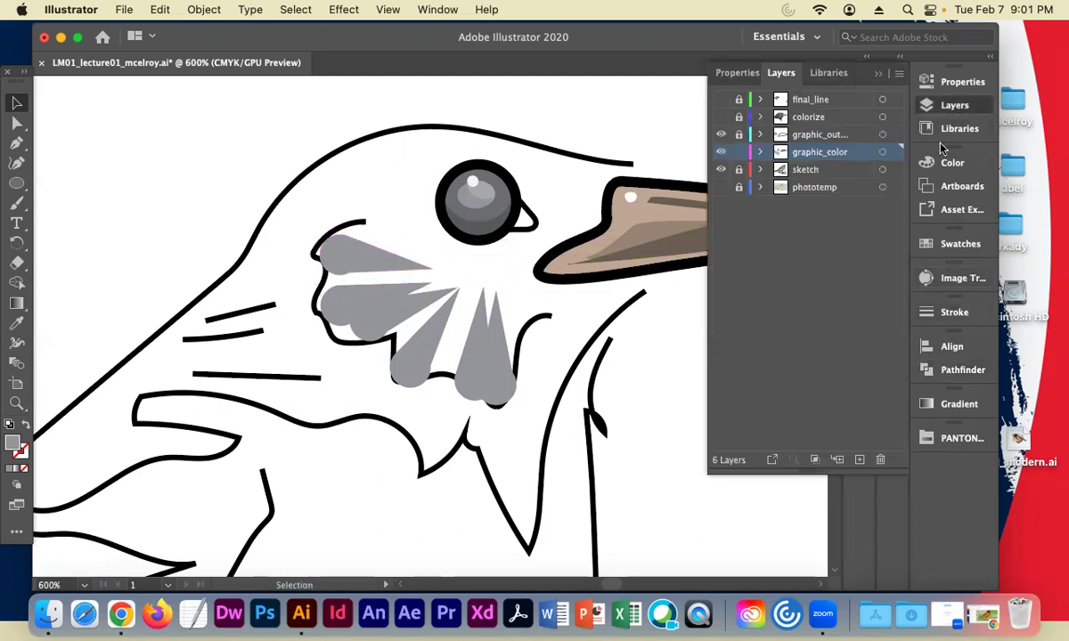
left_click(720, 170)
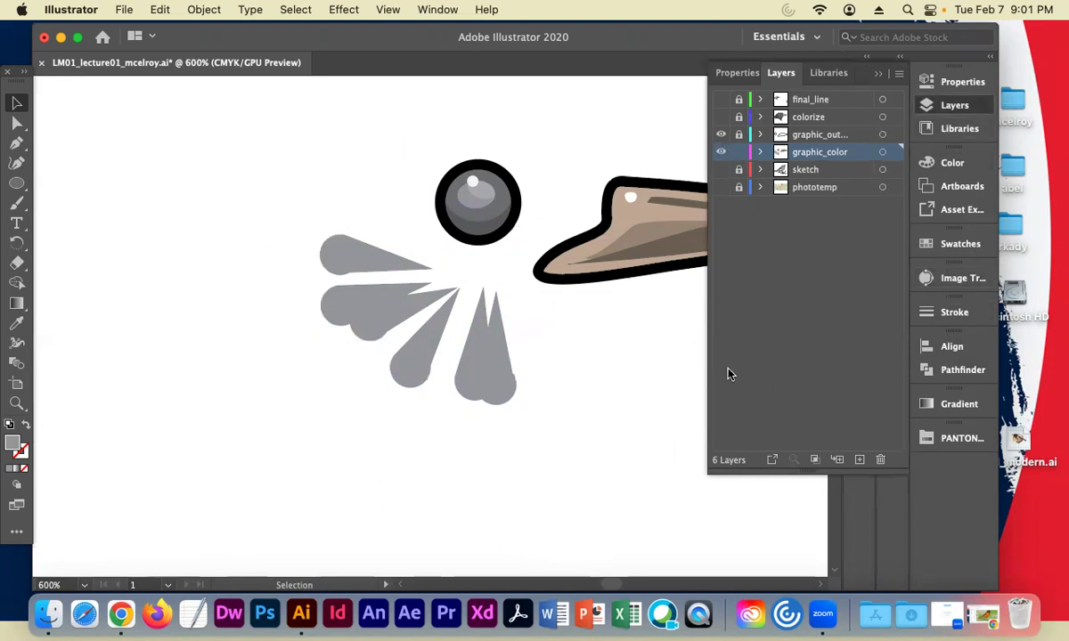
key("super+minus")
key("space")
left_click_drag(582, 375, 438, 419)
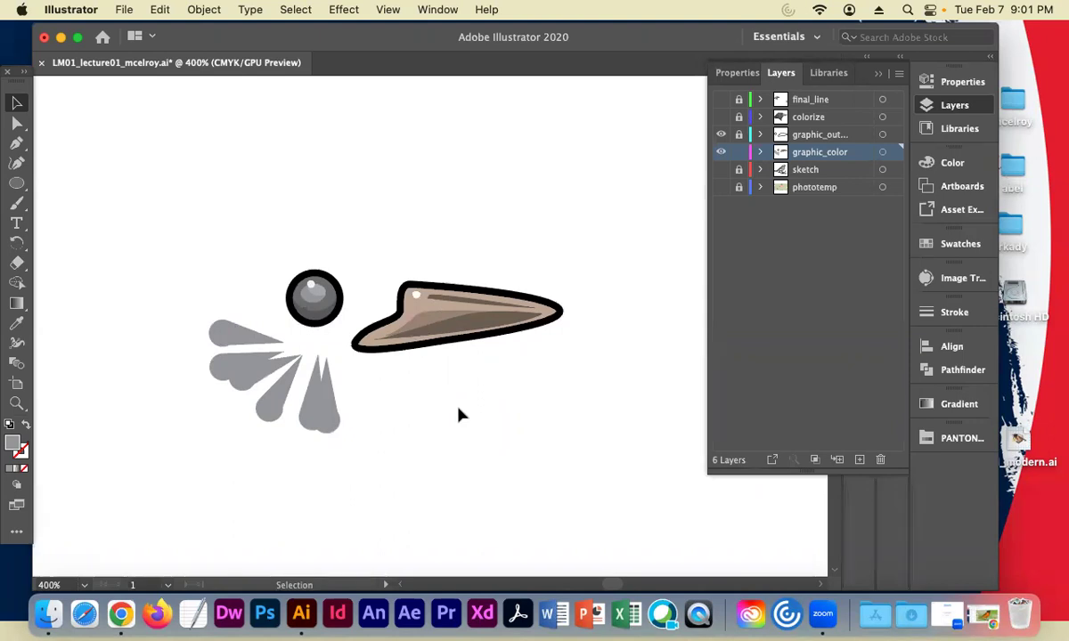
Duplicate the uppermost teardrop feather, fill the copy with a lighter gray swatch and lay it slightly offset over the original
left_click(242, 345)
left_click_drag(243, 345, 461, 460)
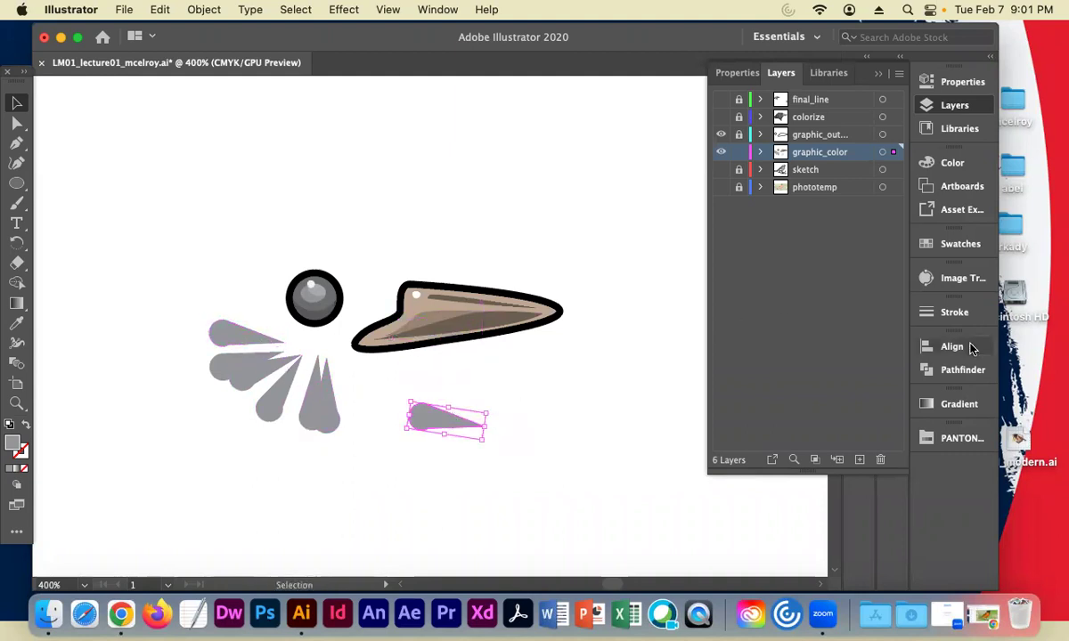
left_click(952, 244)
left_click(812, 336)
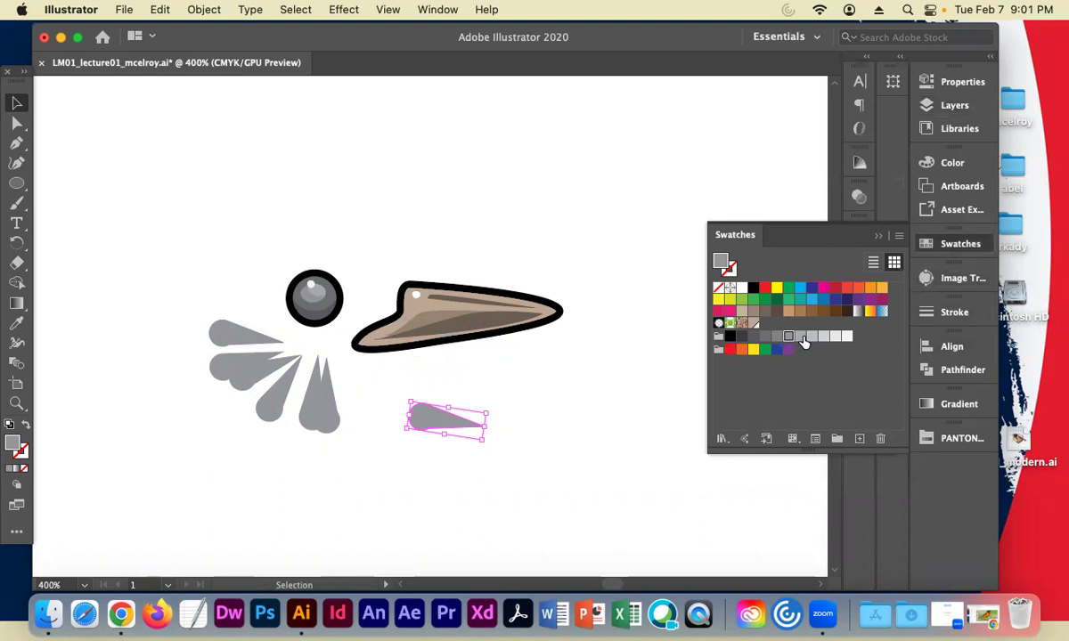
left_click_drag(465, 434, 264, 357)
left_click(334, 399)
left_click(251, 353)
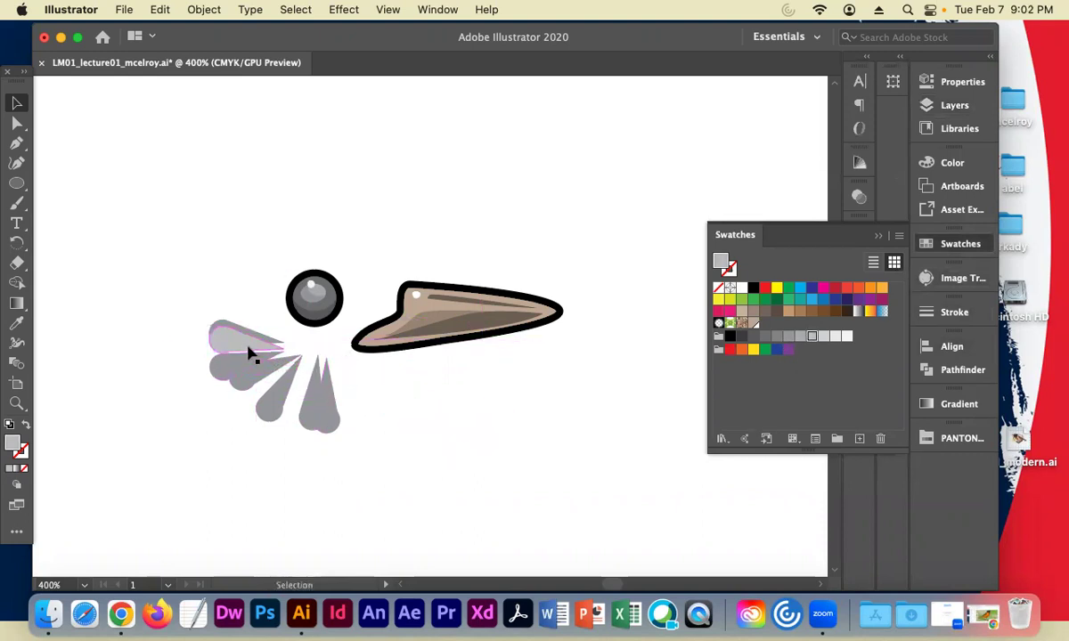
Try to copy the remaining cheek feathers, fill the copies one gray shade lighter and overlay them slightly offset on the originals
left_click(229, 370)
left_click(269, 392, "shift")
key("a")
left_click_drag(336, 470, 205, 359)
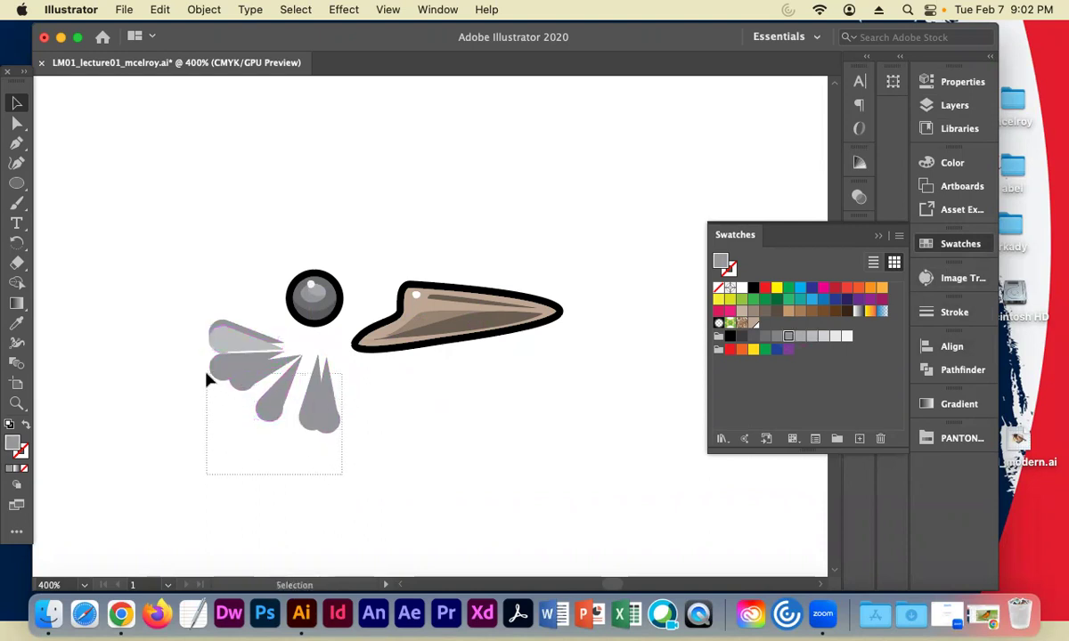
key("super+c")
key("super+v")
key("v")
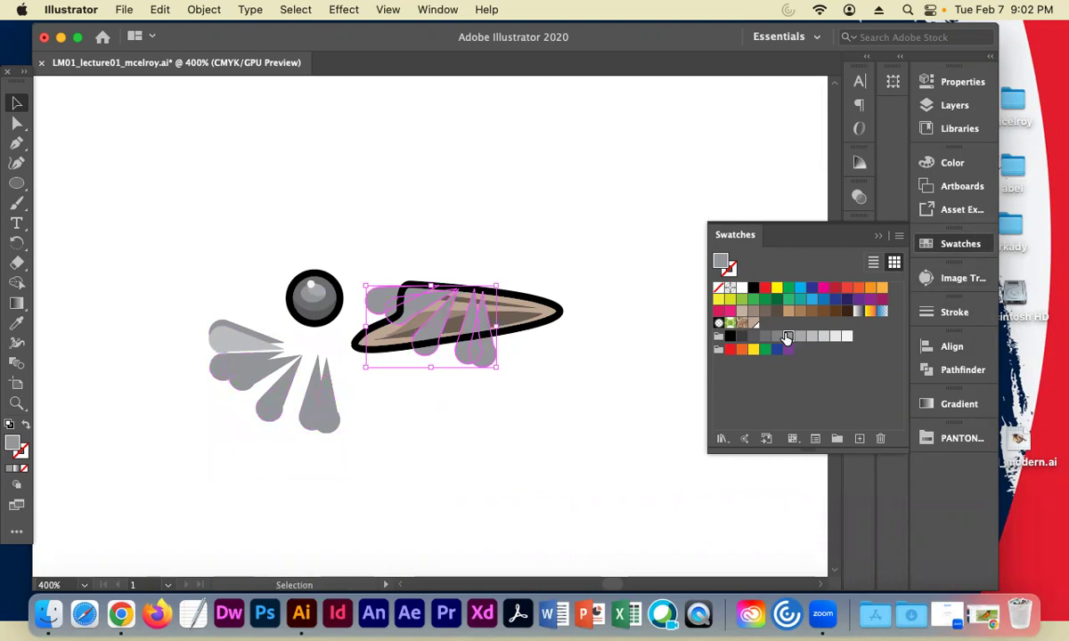
left_click(800, 336)
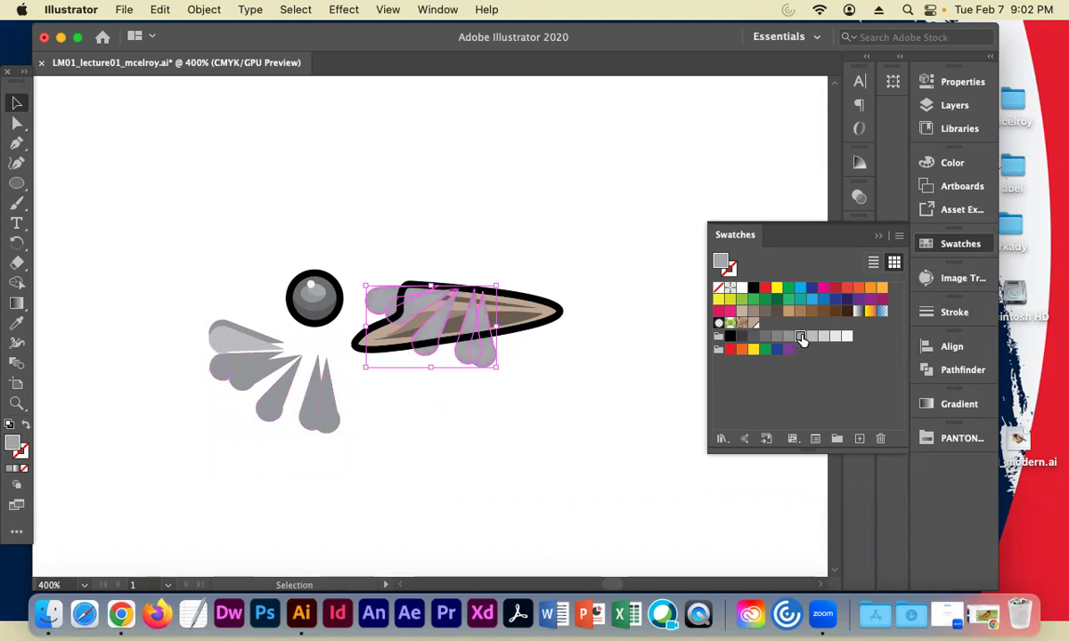
left_click_drag(481, 356, 340, 427)
left_click(602, 464)
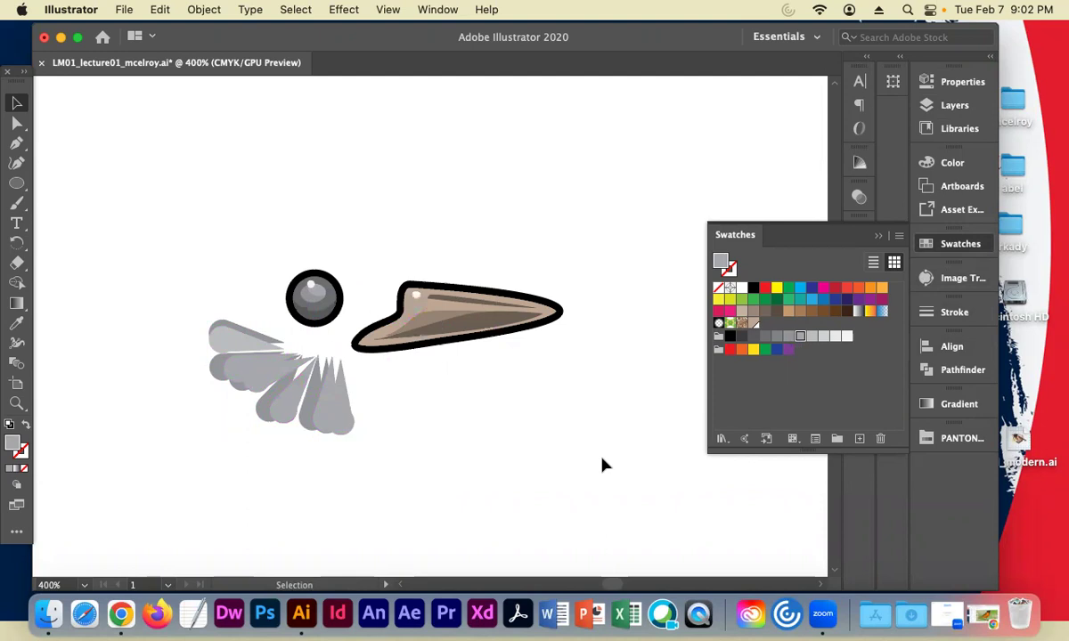
key("super+z")
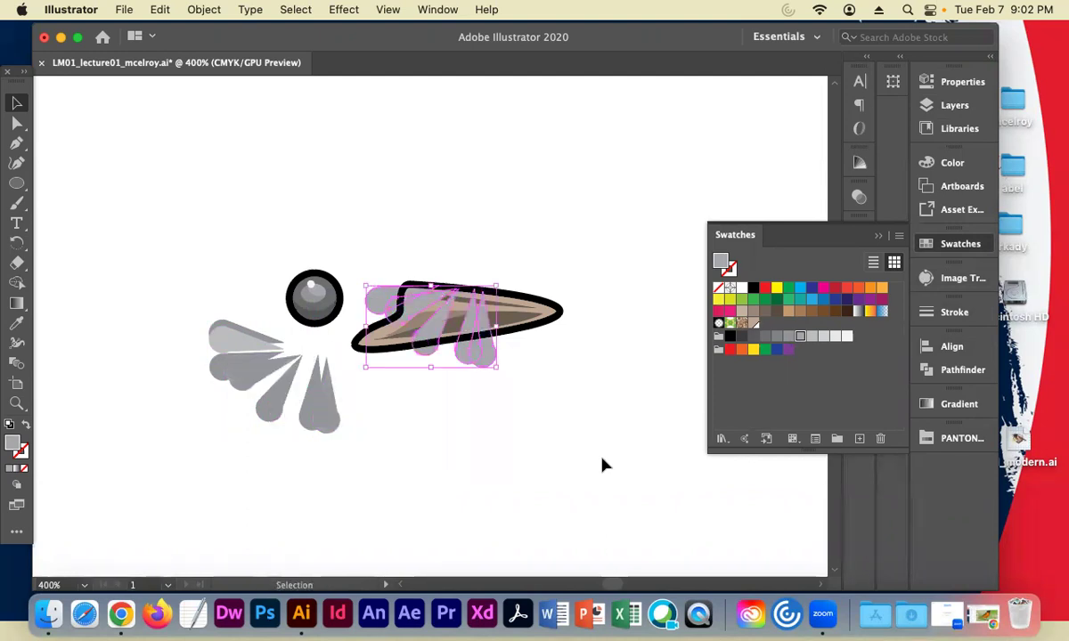
left_click(602, 464)
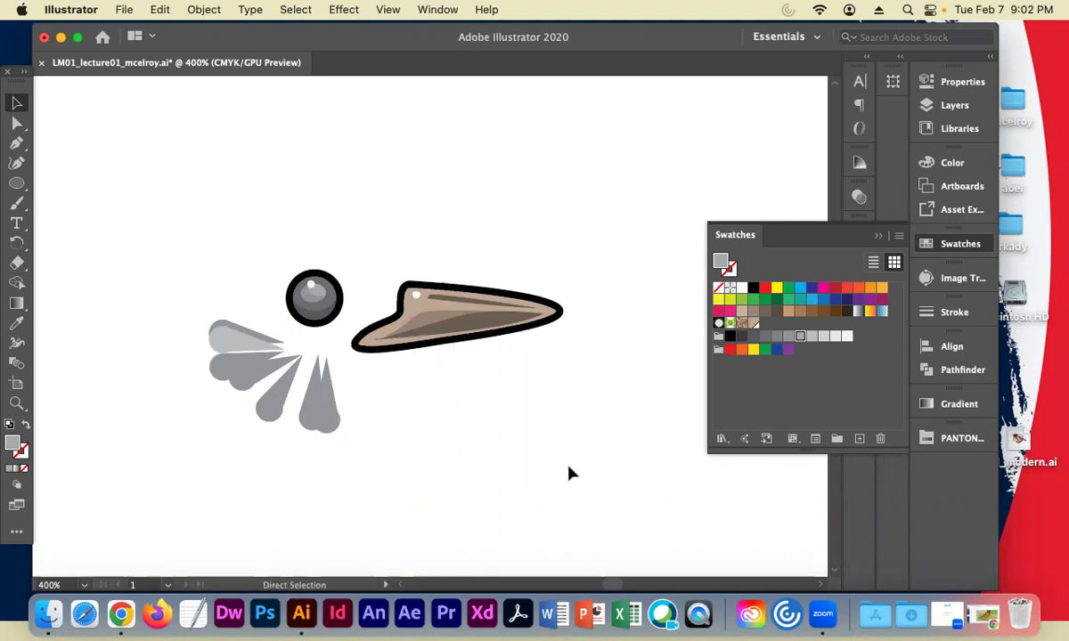
Save the document
key("super+s")
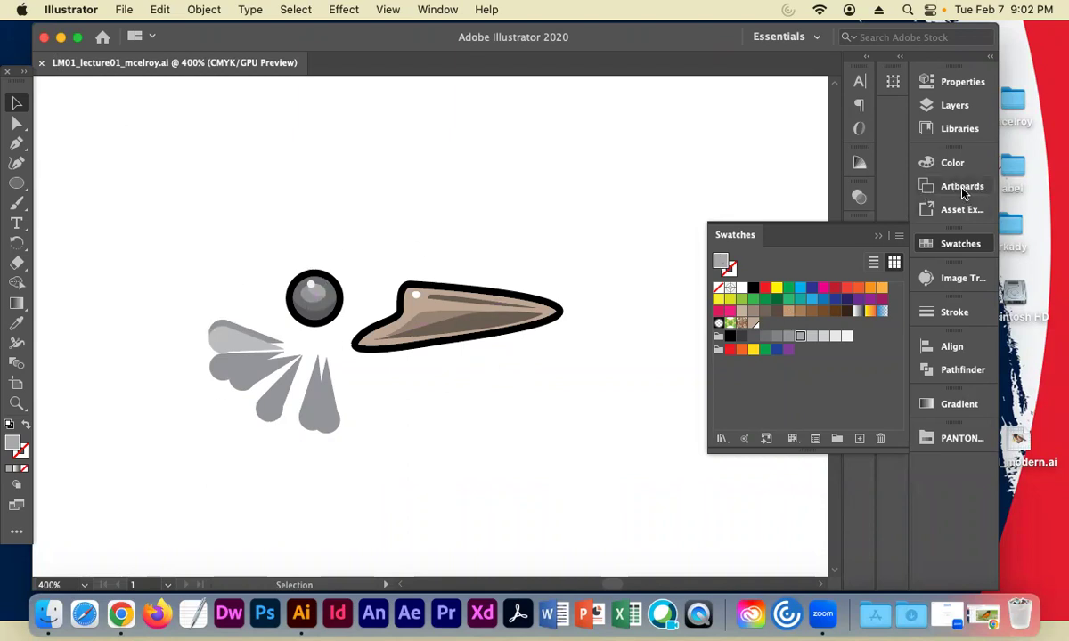
Unlock the graphic outline layer and move the eye, beak and cheek feathers together down toward the artboard's right side
left_click(955, 105)
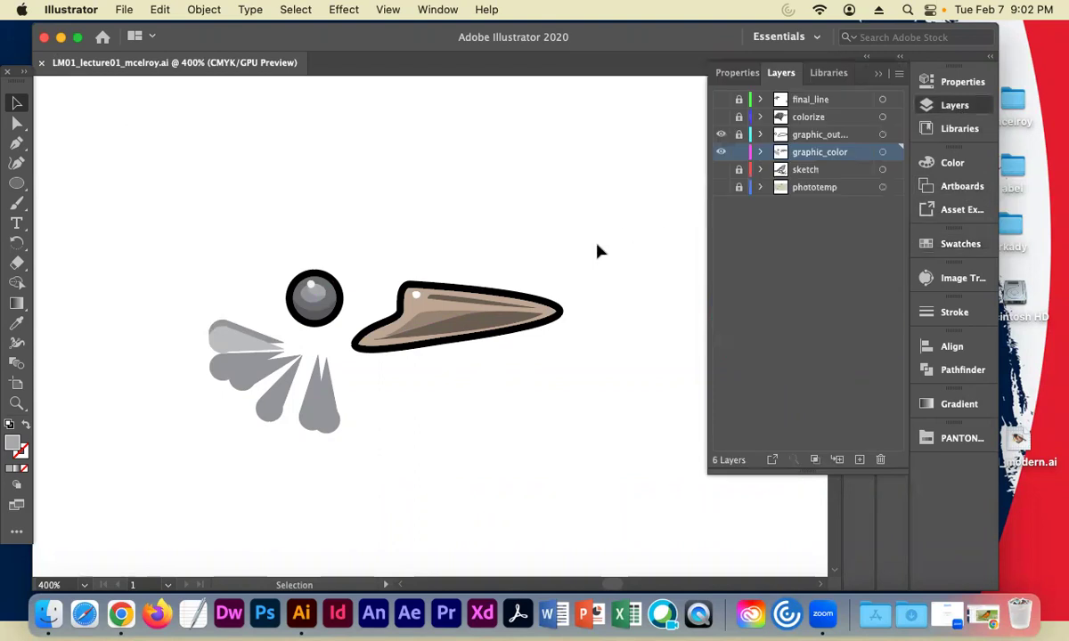
left_click_drag(174, 234, 472, 408)
left_click_drag(425, 317, 576, 420)
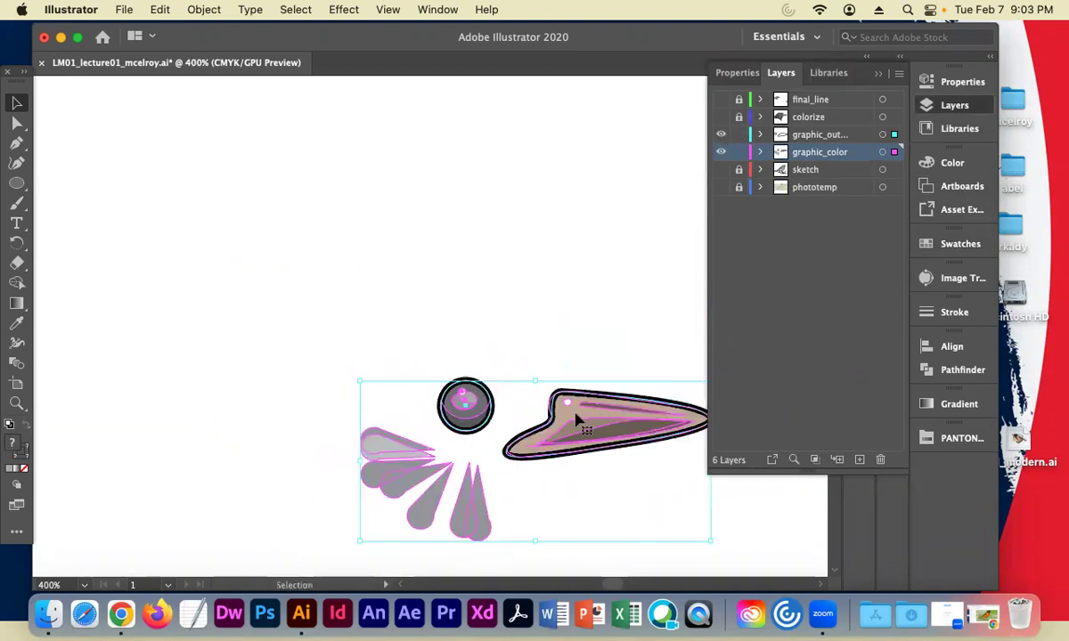
key("super+minus")
key("super+minus")
key("super+minus")
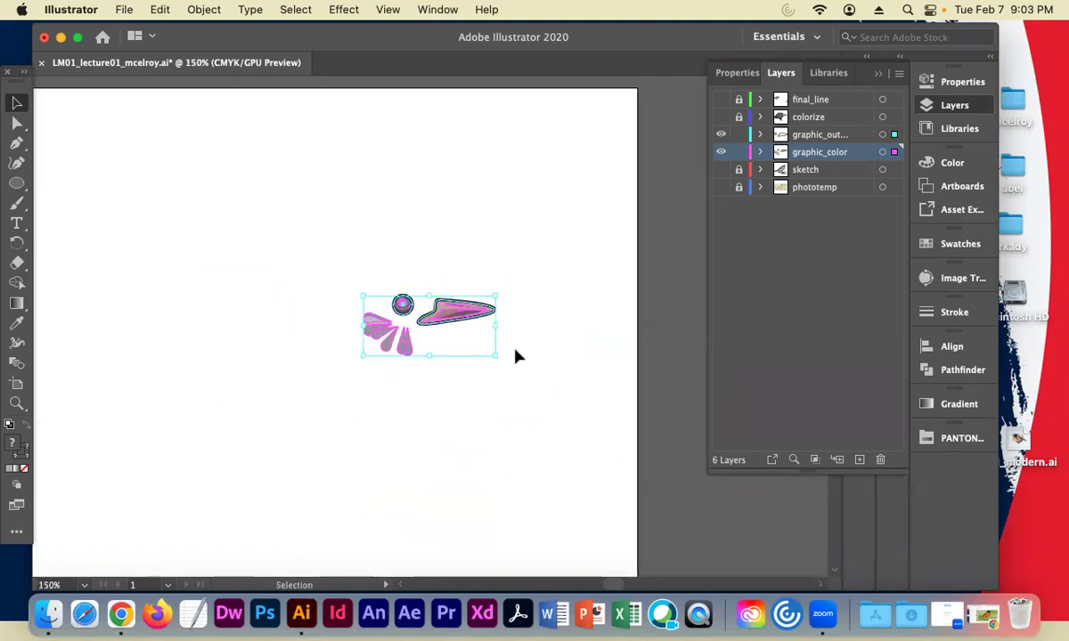
left_click_drag(463, 319, 505, 360)
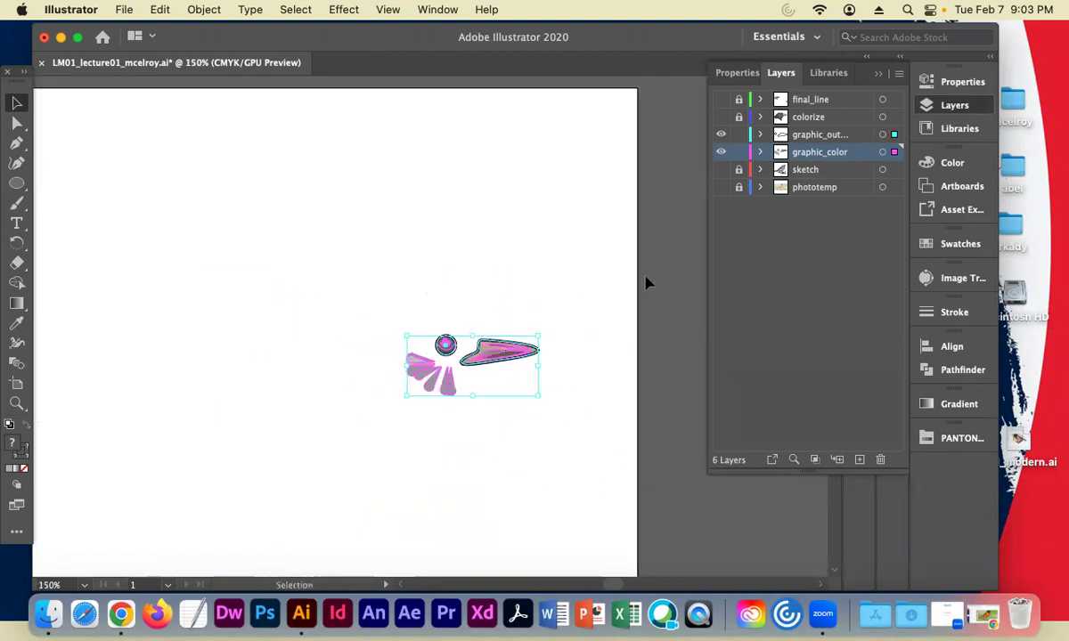
Show the colorize and final_line layers alongside the graphic artwork
left_click(728, 222)
left_click(720, 117)
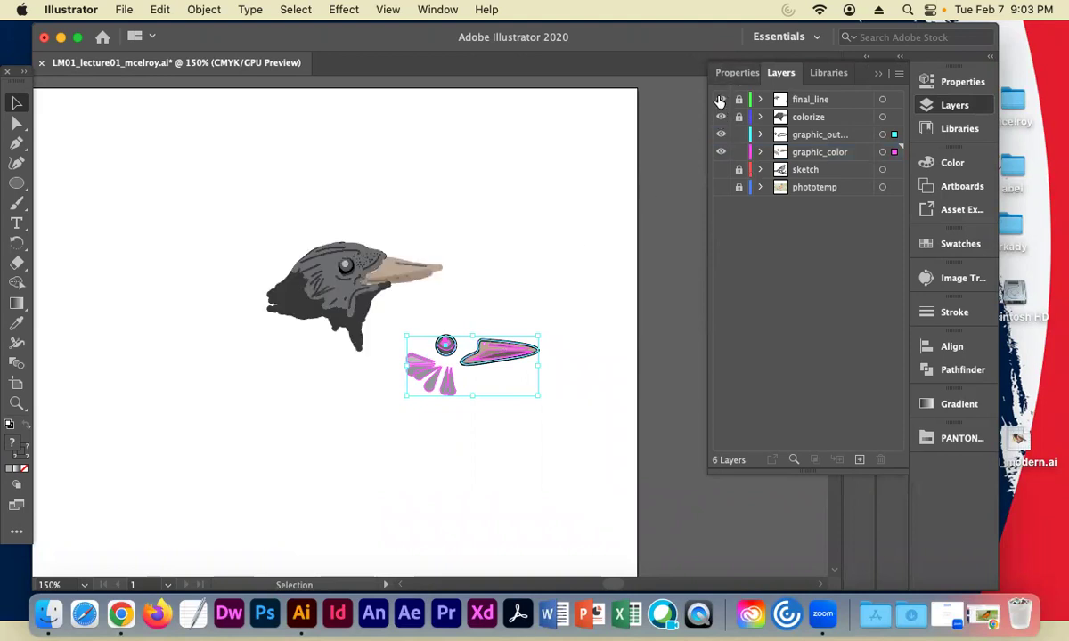
left_click(720, 99)
Move the graphic eye, beak and cheek feathers together closer to the illustrated bird head, just below its beak
left_click(571, 462)
left_click_drag(550, 424, 413, 290)
left_click(366, 379)
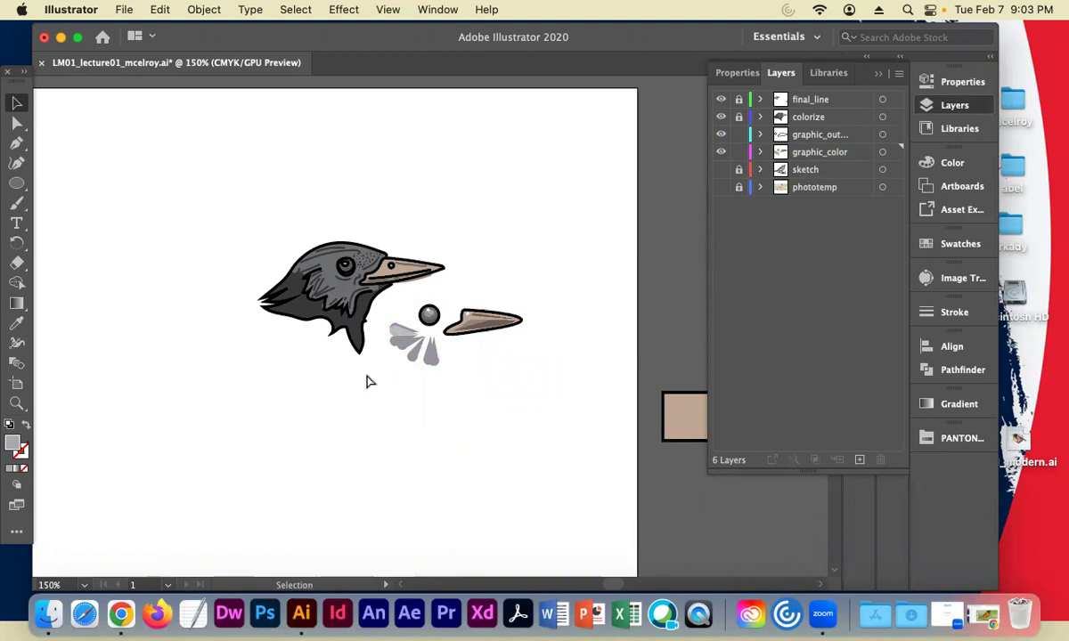
scroll(366, 382, "up", 3)
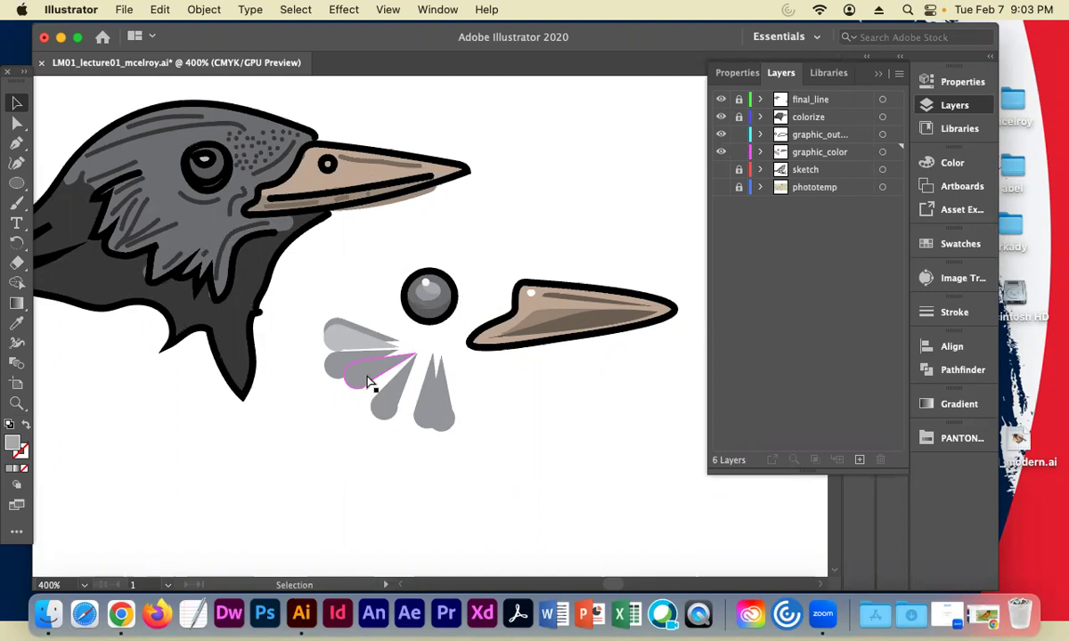
key("super+minus")
key("super+minus")
key("super+equal")
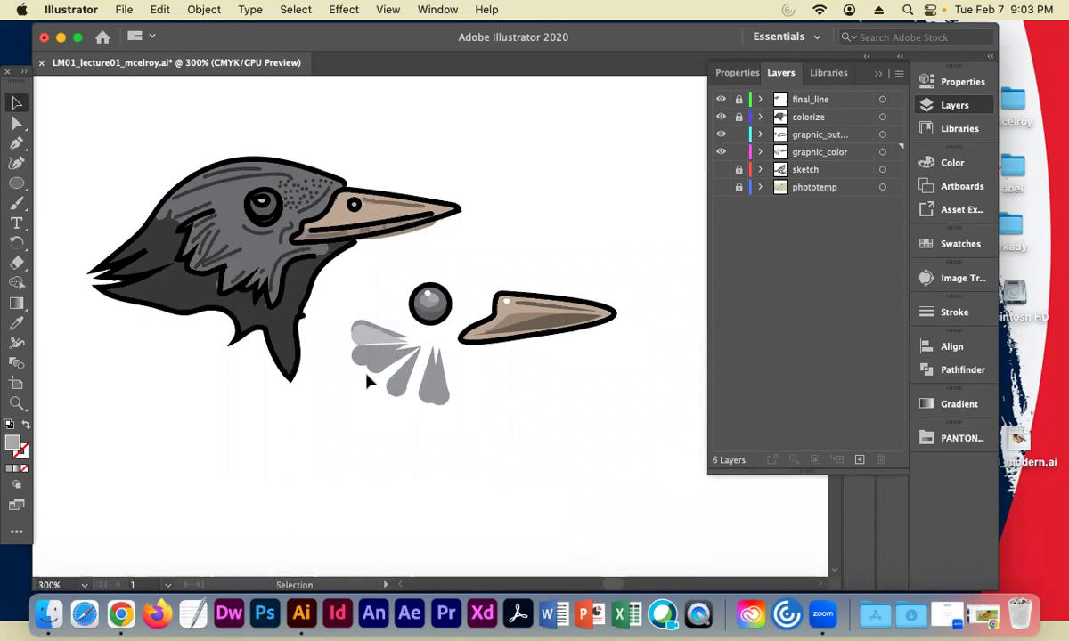